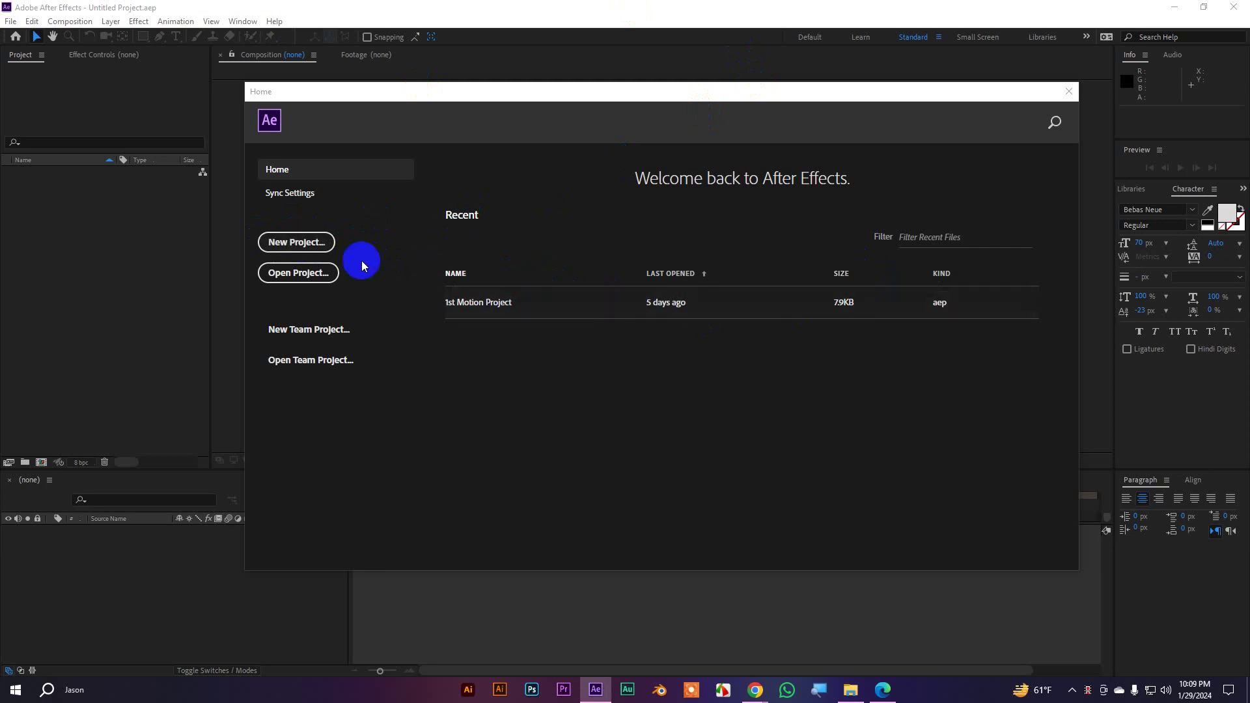
Create a new project with Comp 1 at 1920×1080, 30 fps, 0:00:15:00 duration
left_click(311, 244)
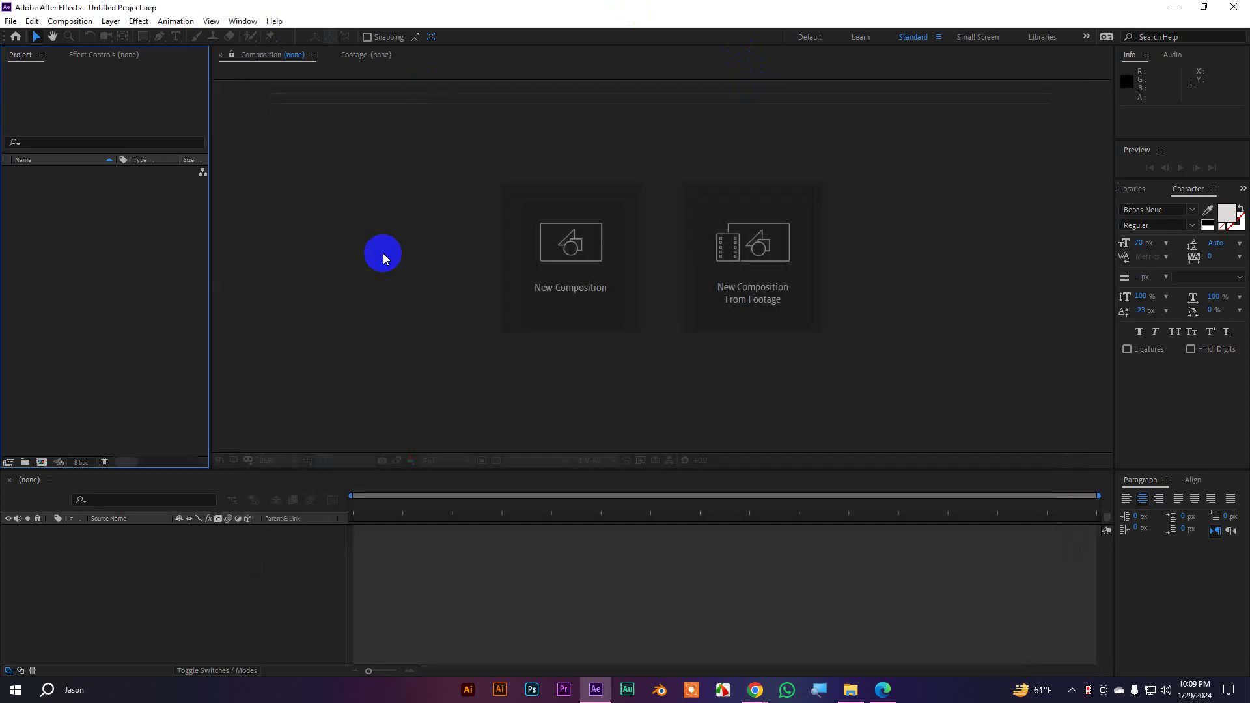
left_click(565, 249)
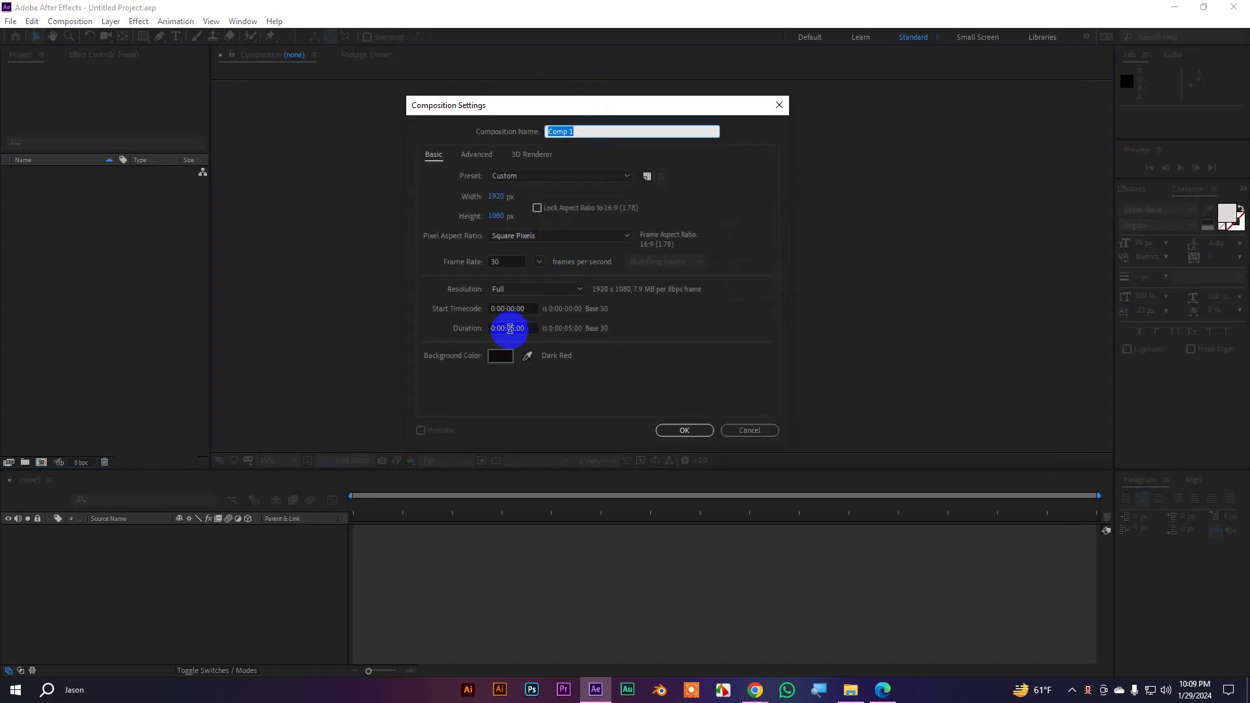
left_click(510, 329)
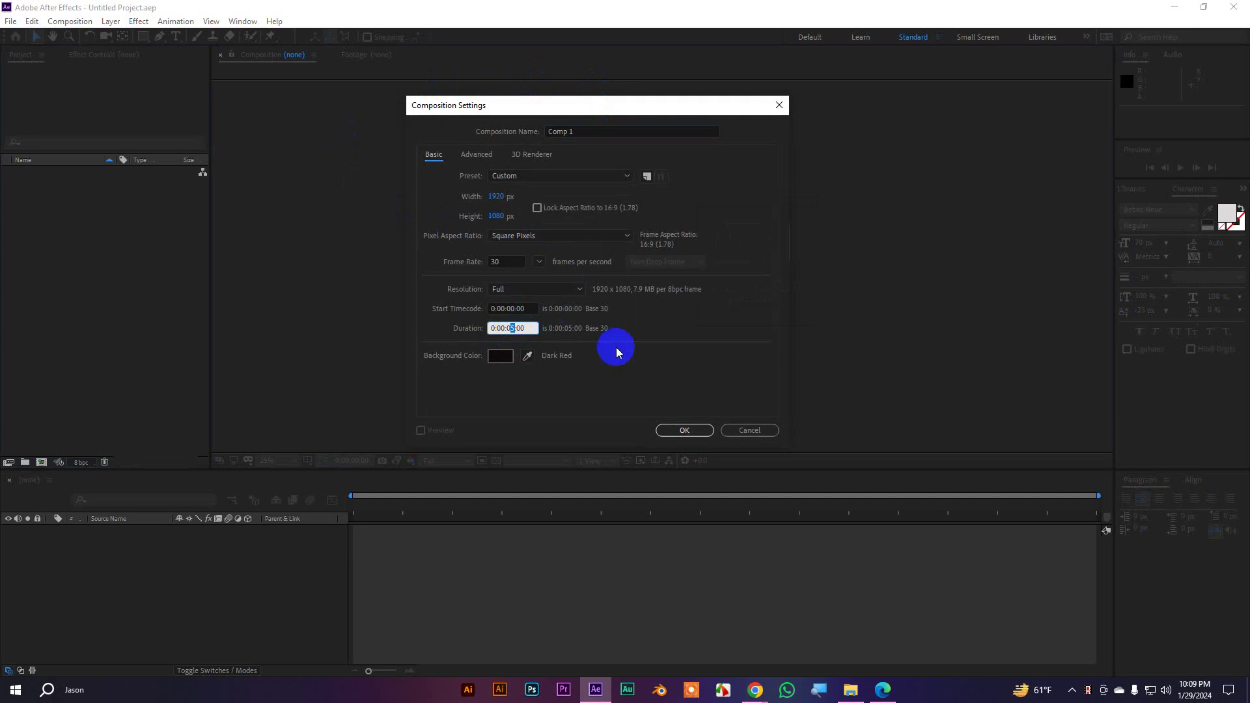
type("10")
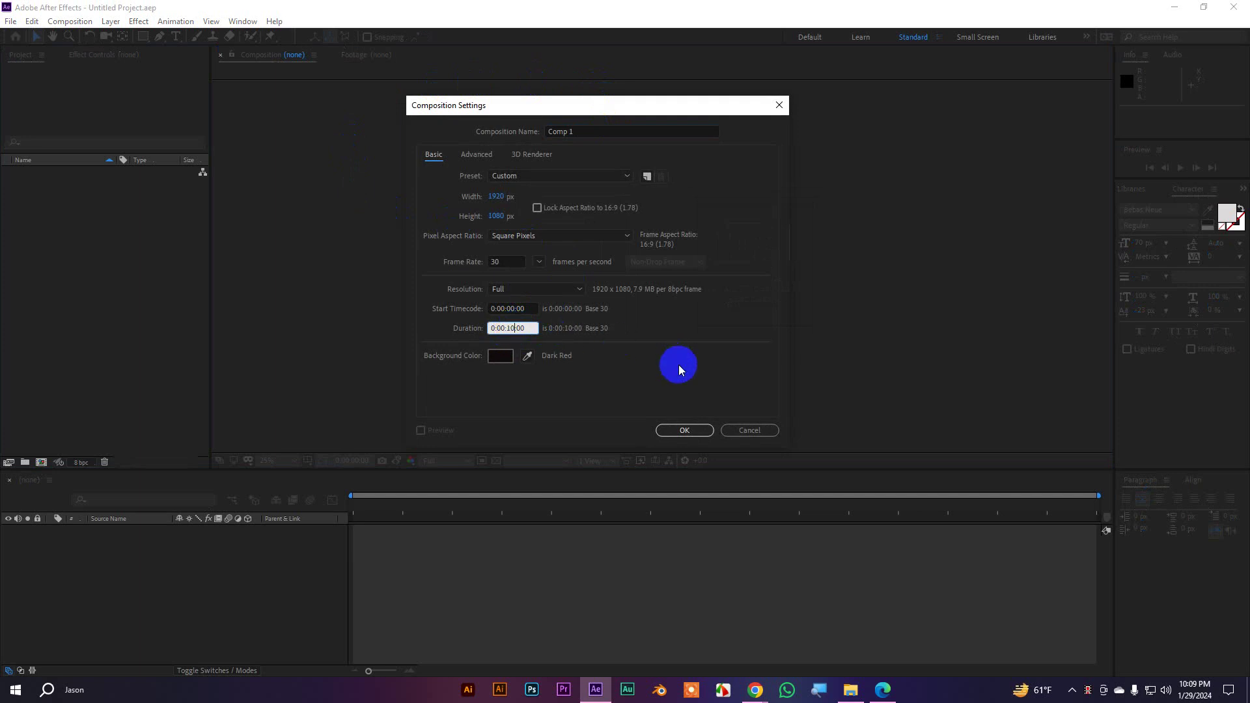
type("5")
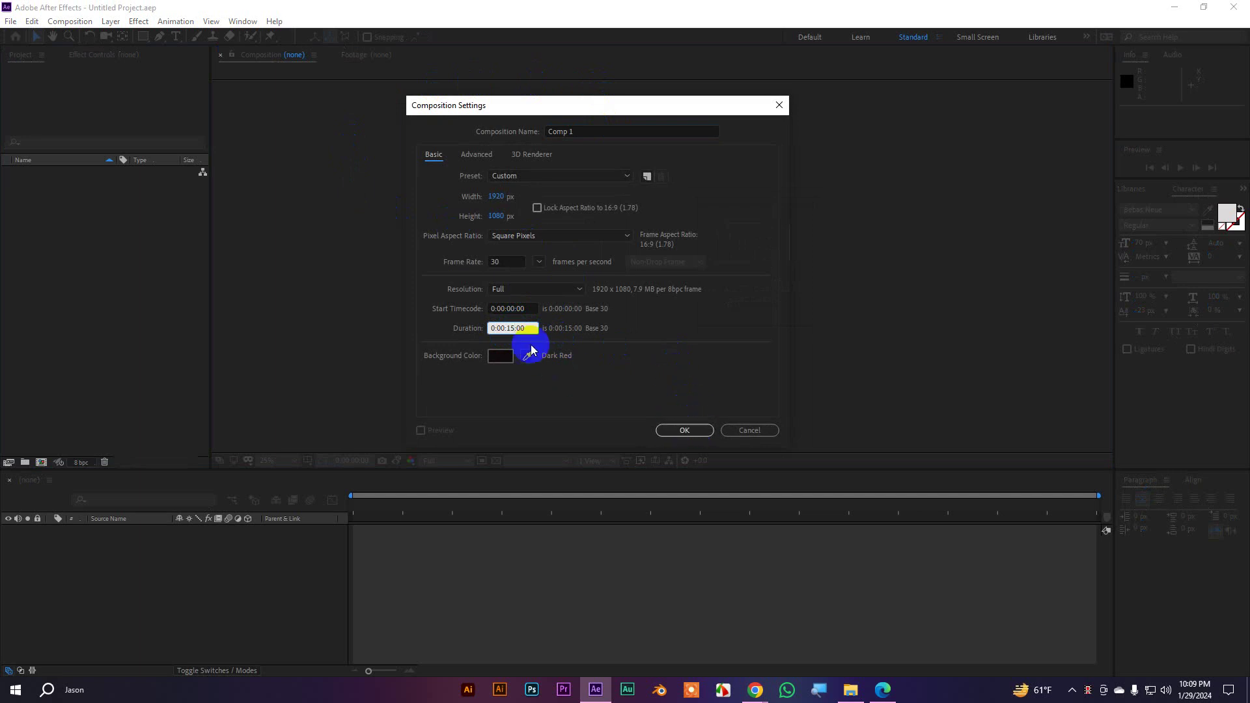
left_click(514, 329)
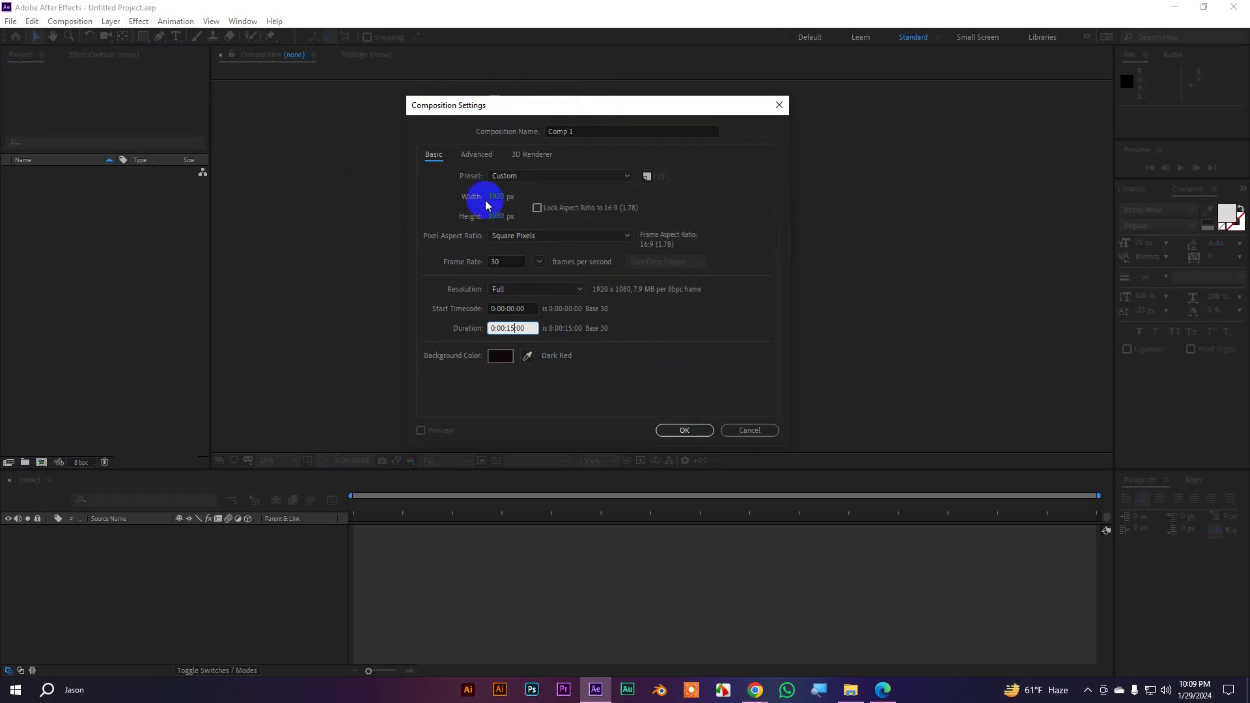
left_click(684, 429)
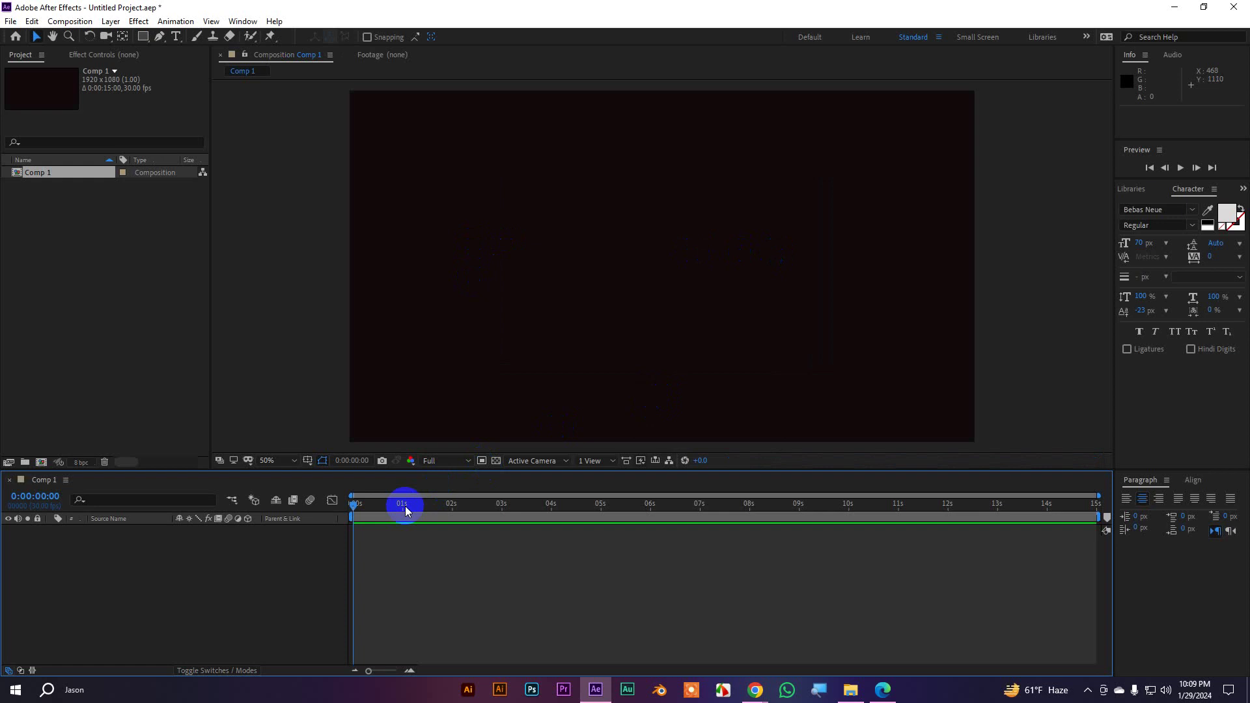
Move the current time to 10 seconds and end the work area there
left_click_drag(362, 509, 853, 503)
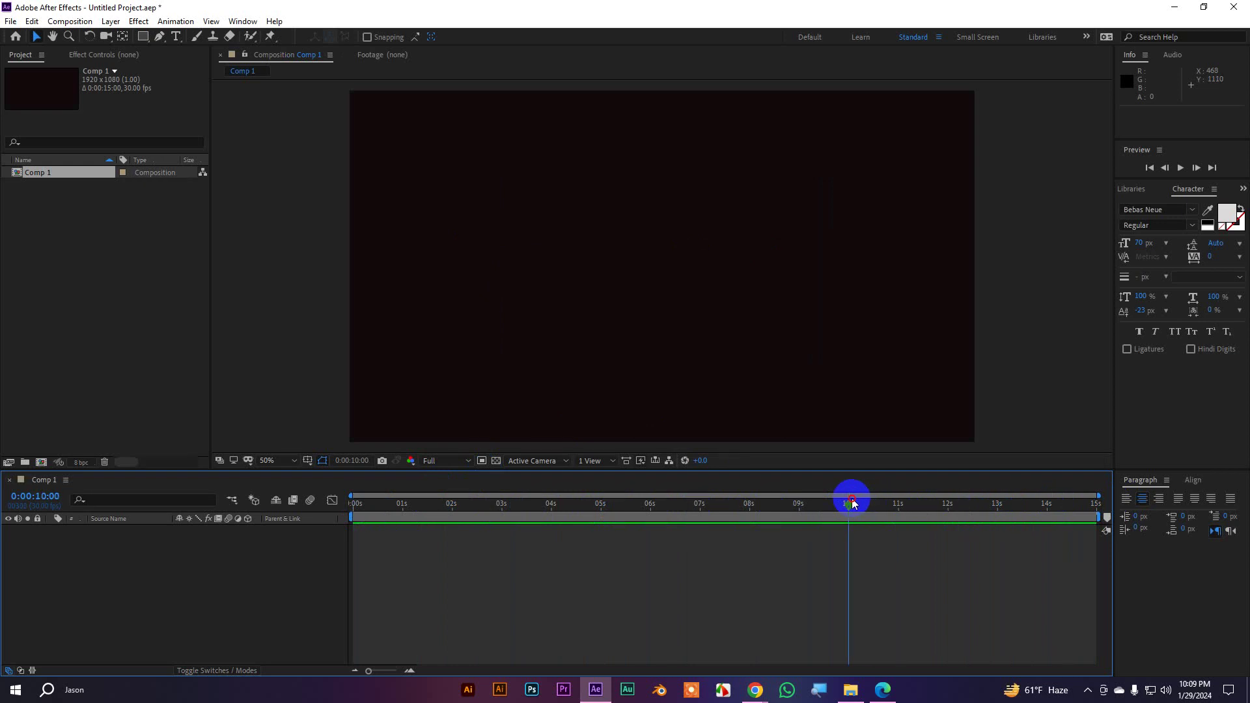
left_click_drag(853, 503, 189, 500)
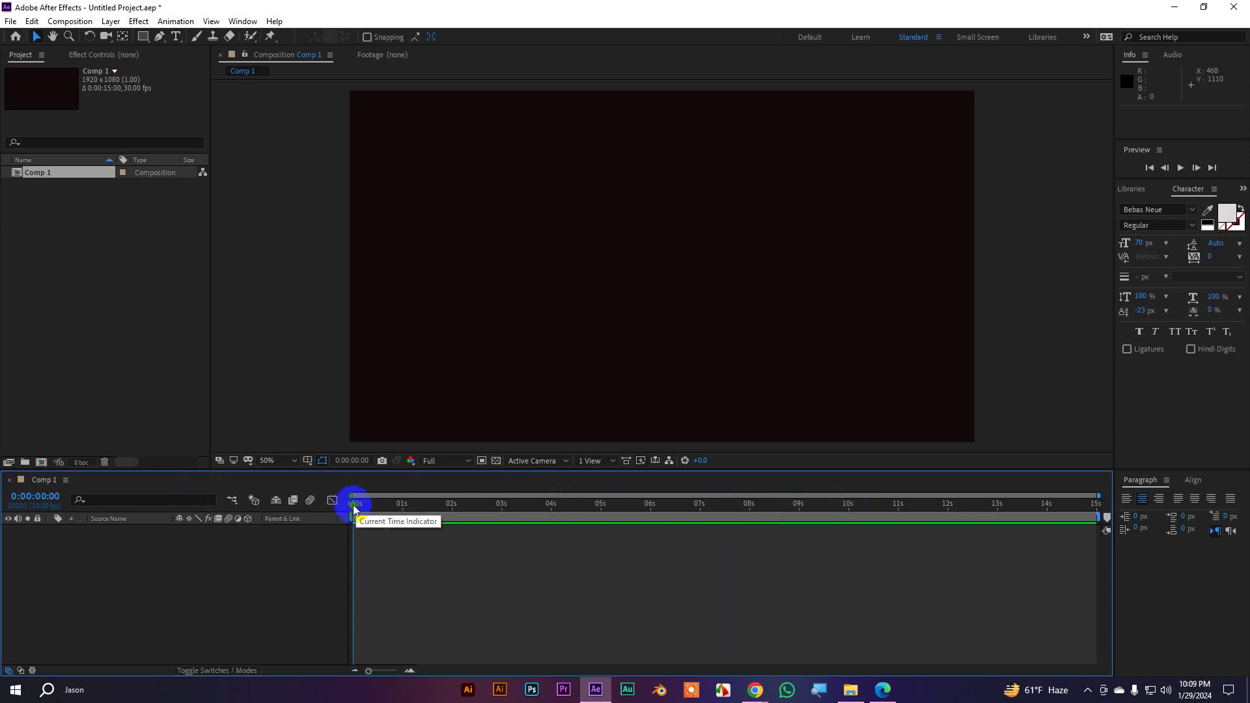
left_click_drag(355, 510, 314, 496)
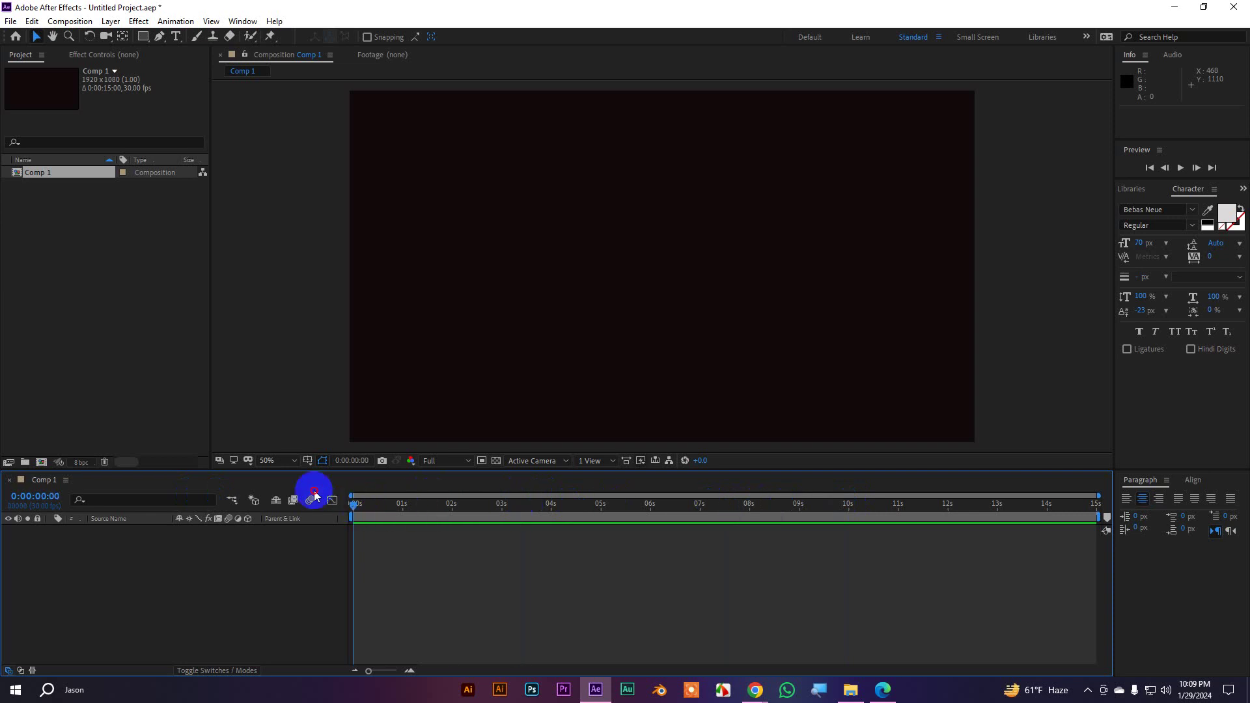
left_click(848, 507)
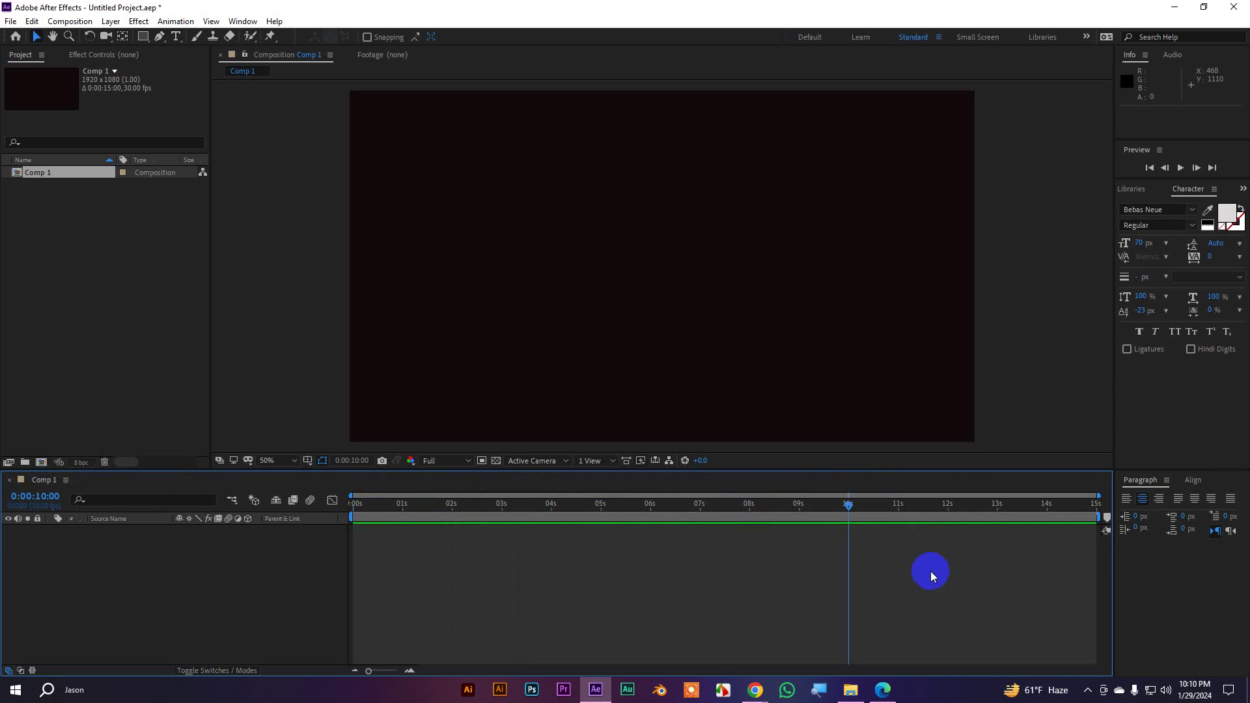
key("n")
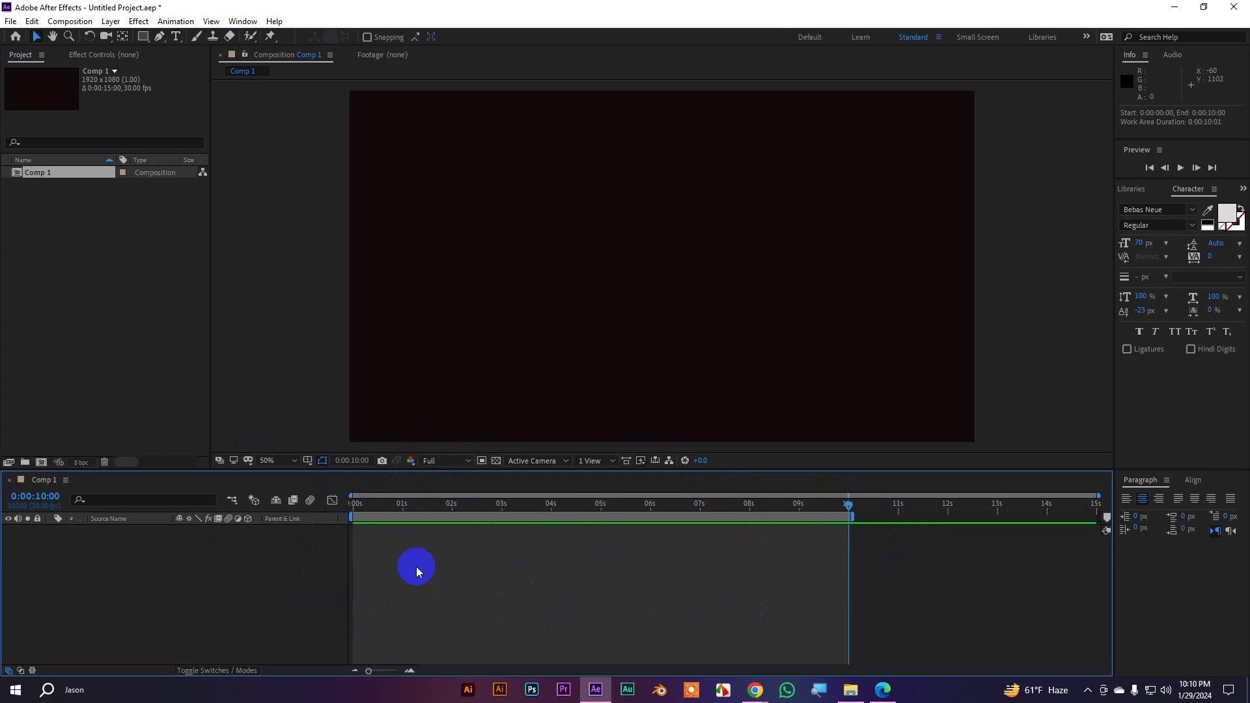
Trim the comp to the work area, then undo to keep 15 seconds
right_click(850, 522)
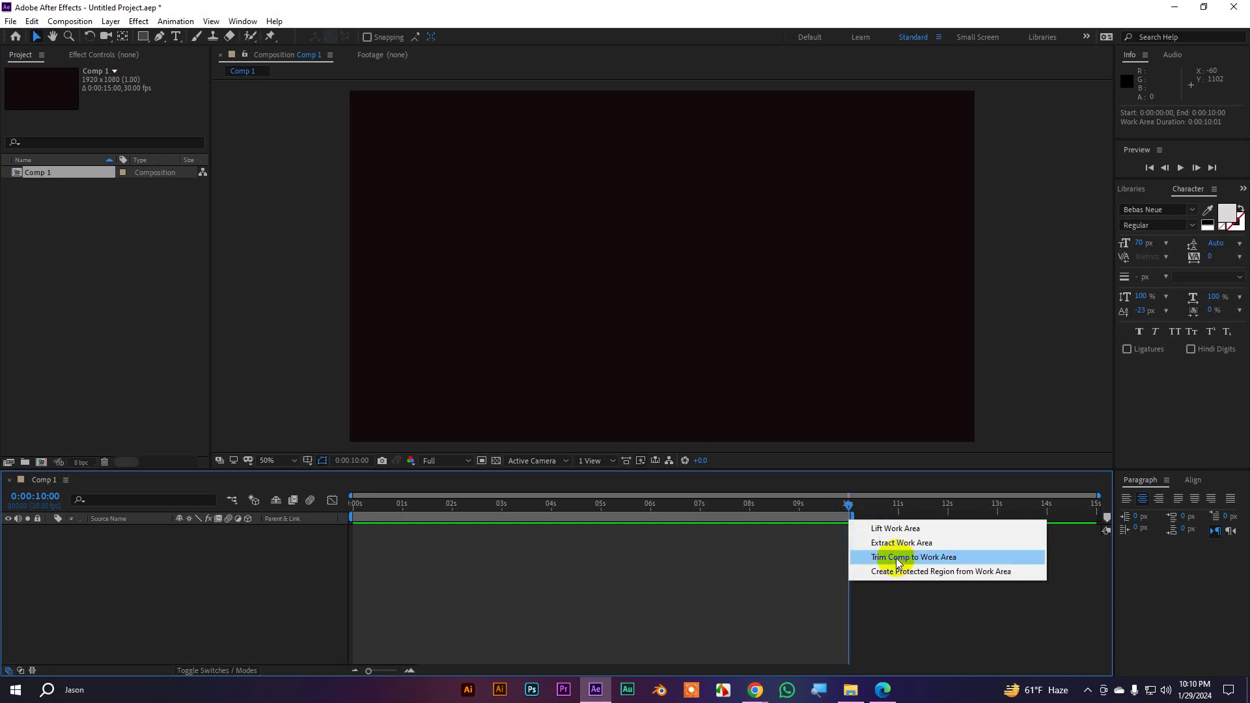
left_click(943, 561)
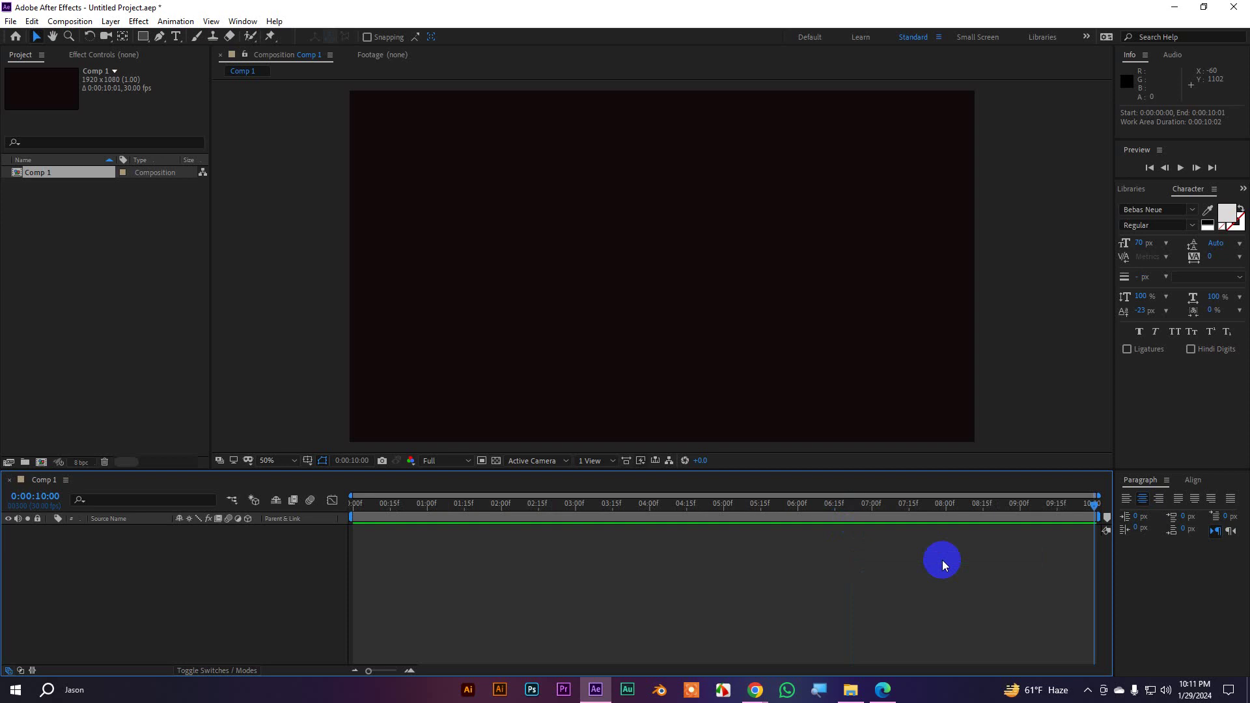
key("ctrl+z")
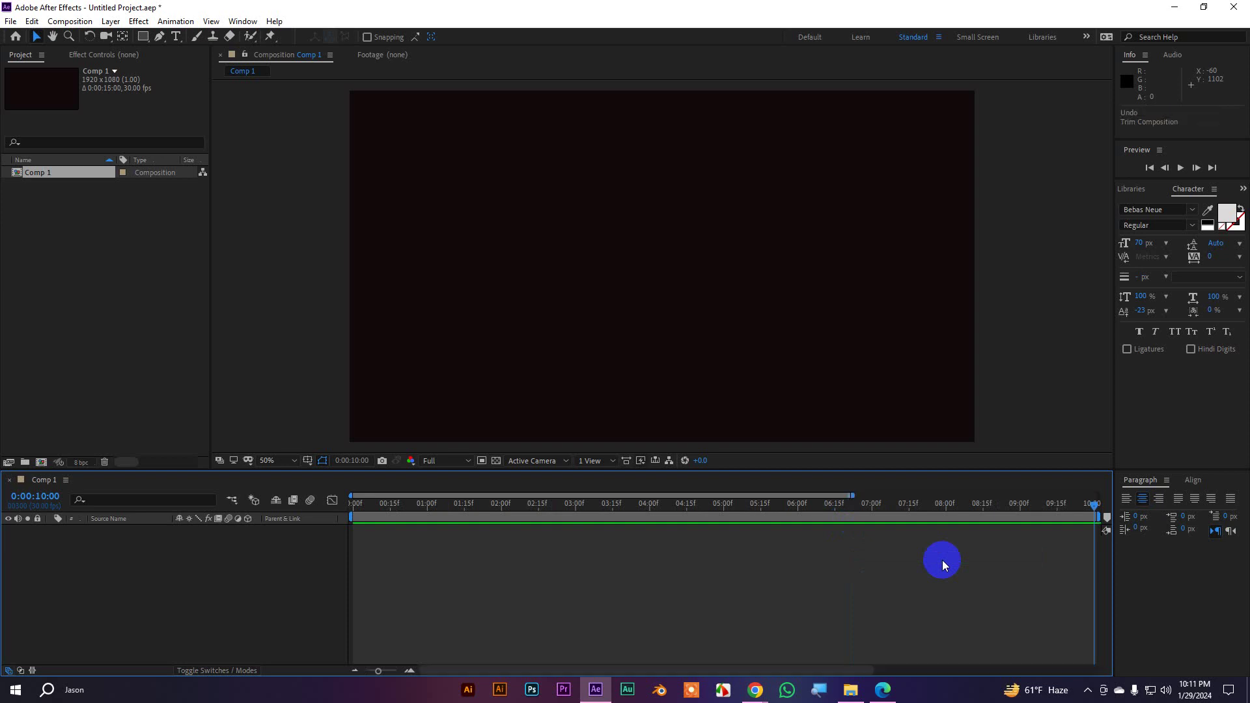
left_click_drag(853, 495, 1156, 489)
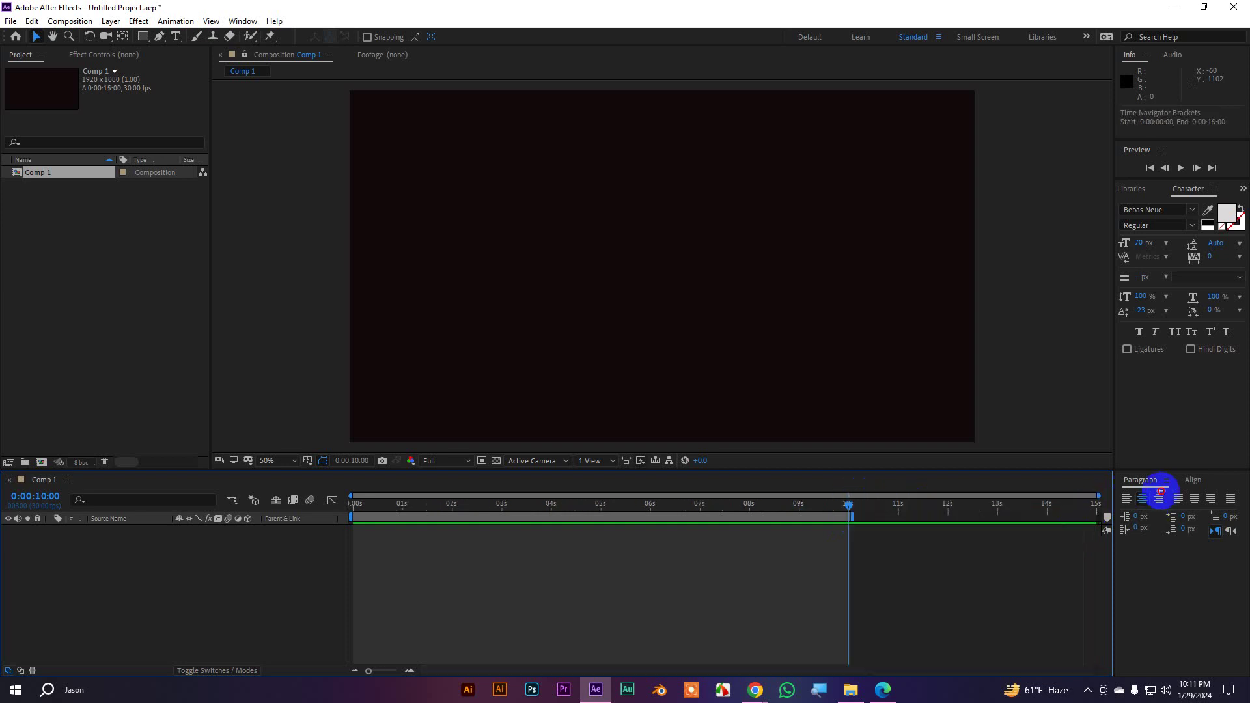
Try work area points with B and N, ending at 0:00:02:29–5 seconds
left_click_drag(818, 515, 653, 512)
key("n")
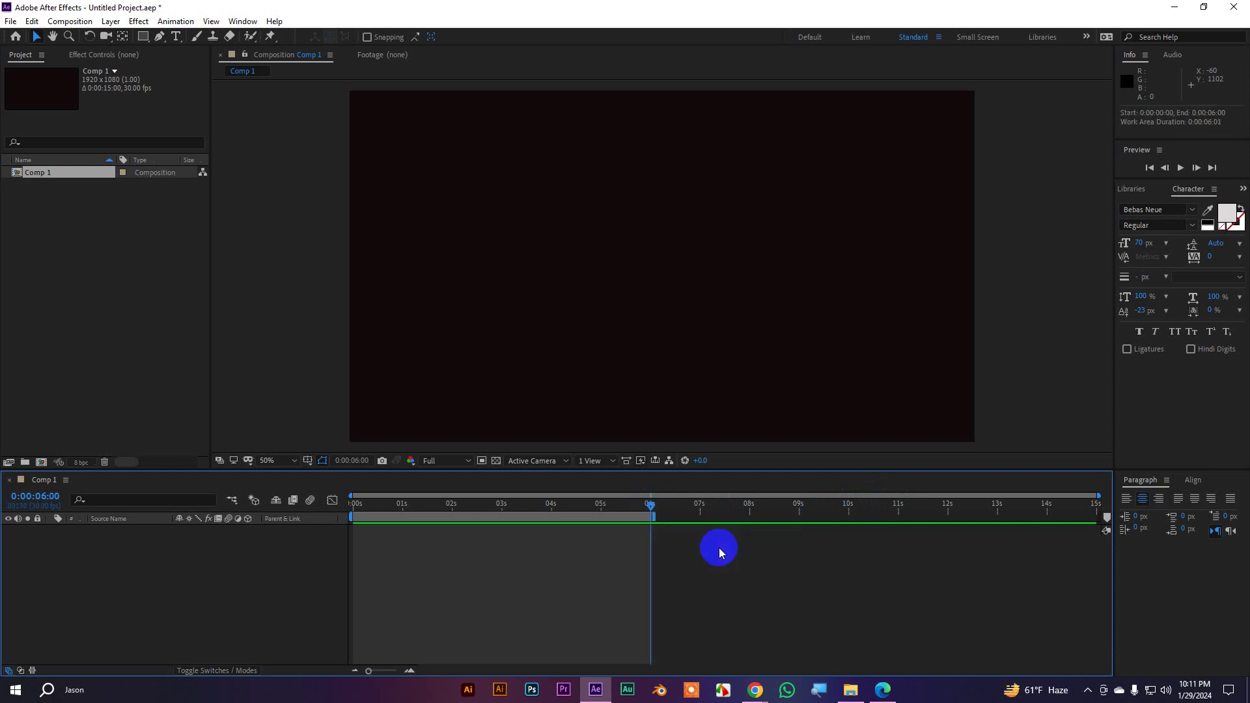
left_click_drag(650, 505, 390, 512)
key("b")
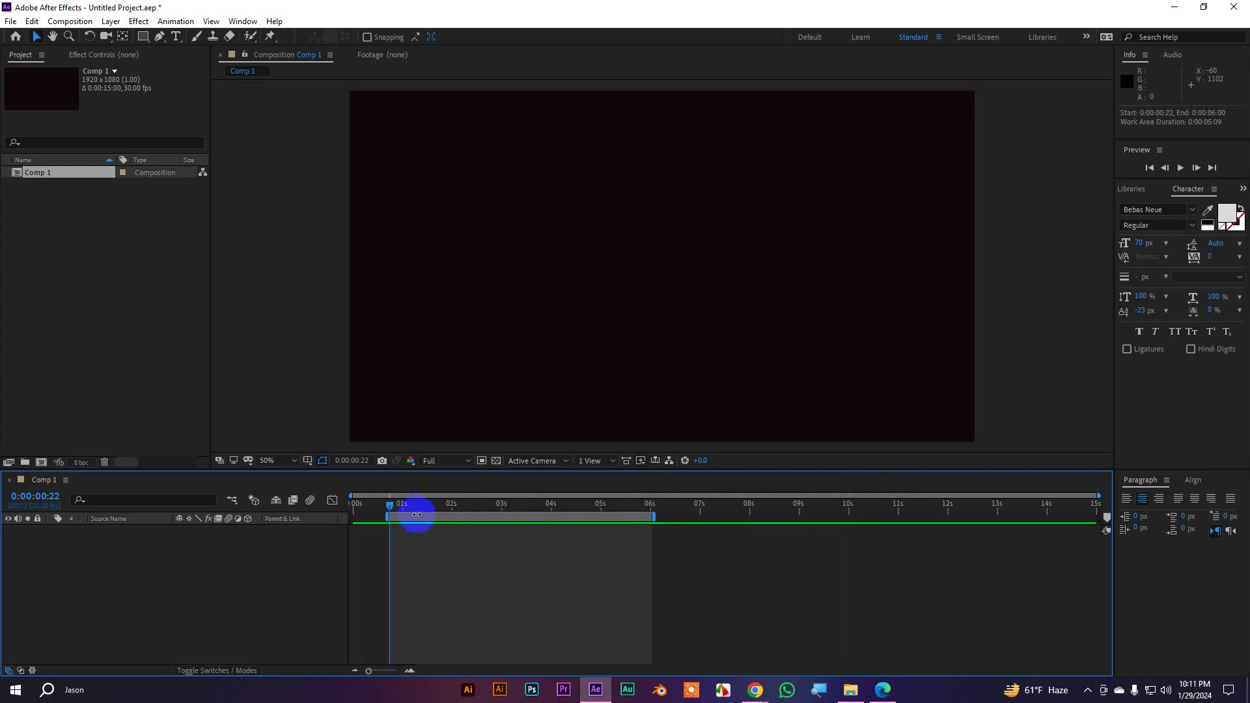
left_click_drag(391, 507, 452, 507)
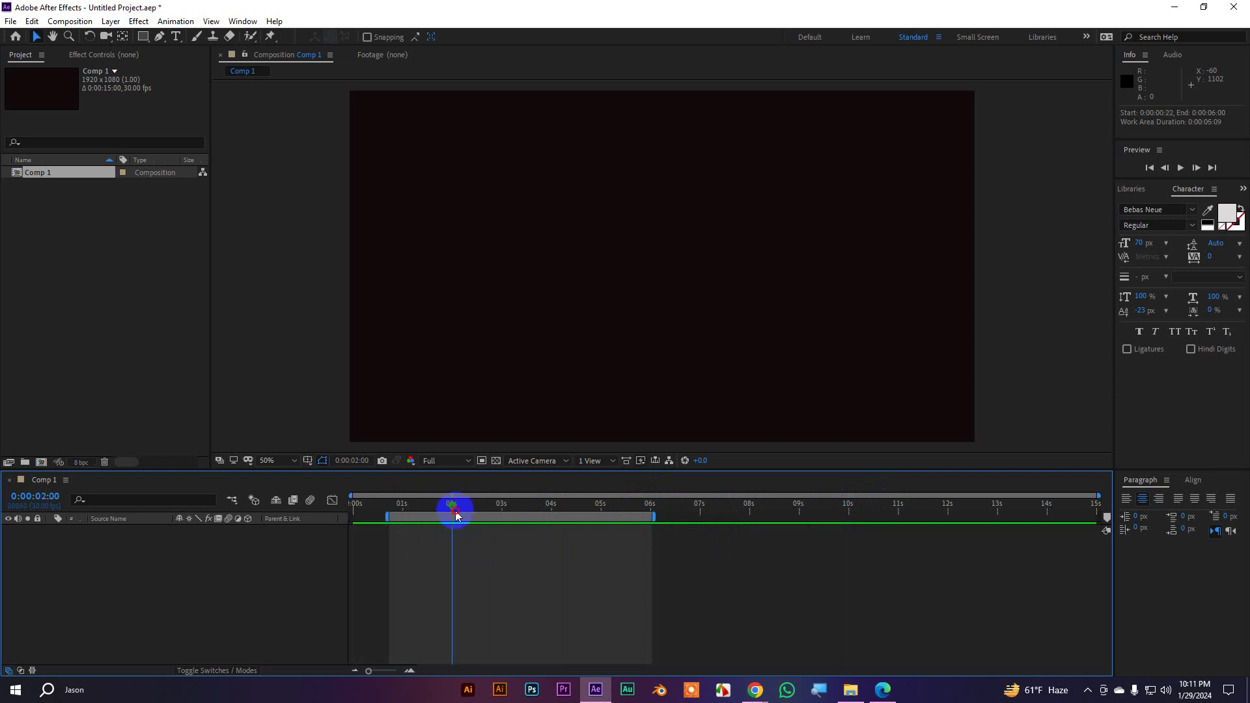
key("b")
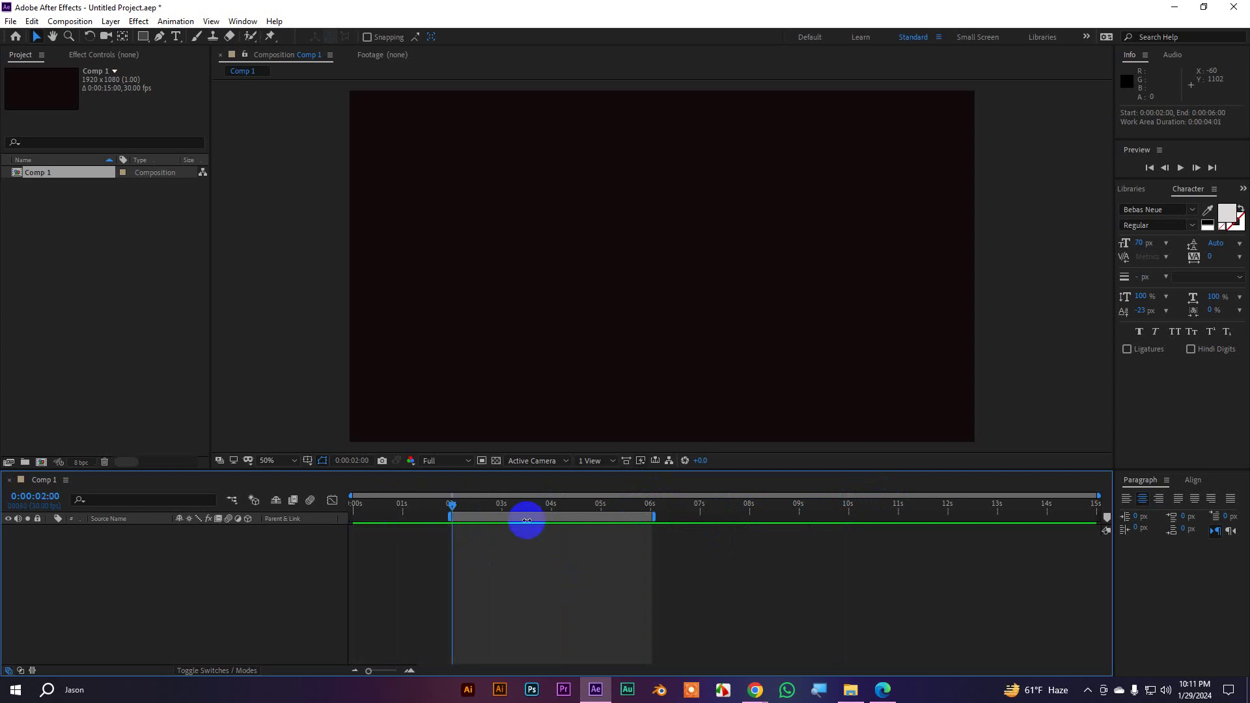
left_click_drag(452, 506, 500, 517)
key("b")
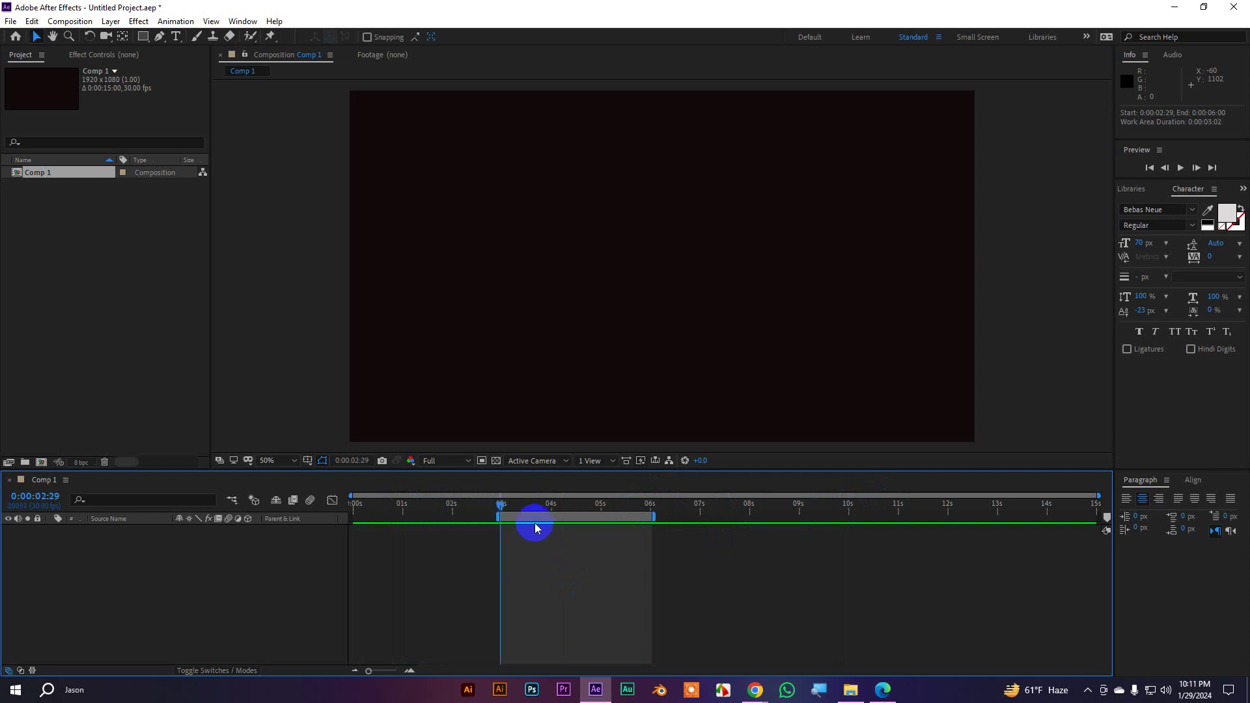
left_click_drag(521, 513, 601, 516)
key("n")
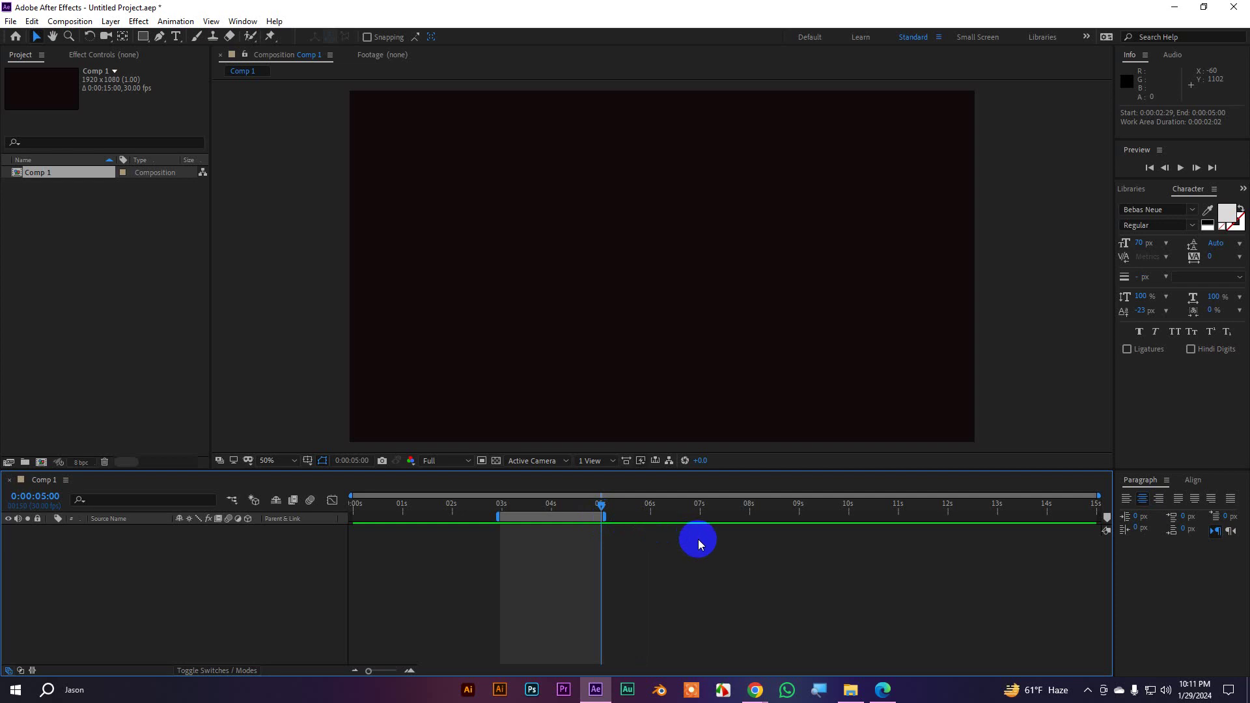
Stretch the work area over the full 0–15 seconds and return to the start
left_click_drag(499, 517, 257, 515)
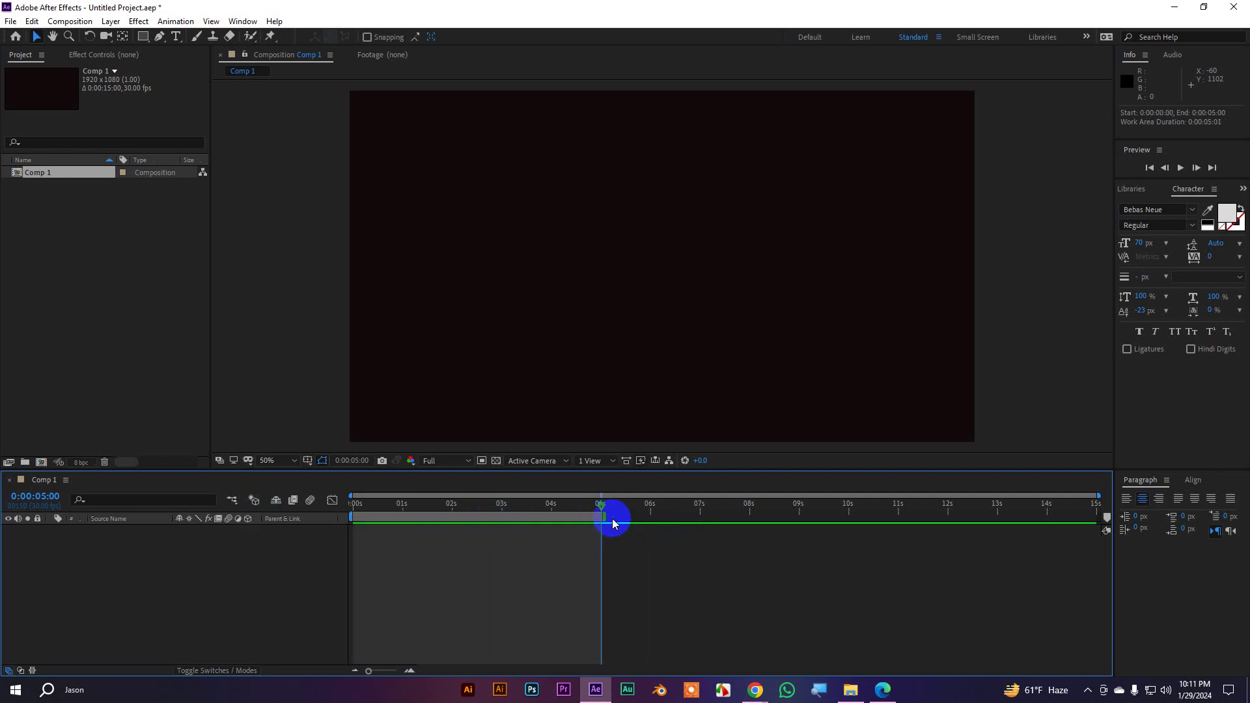
left_click_drag(603, 514, 1153, 519)
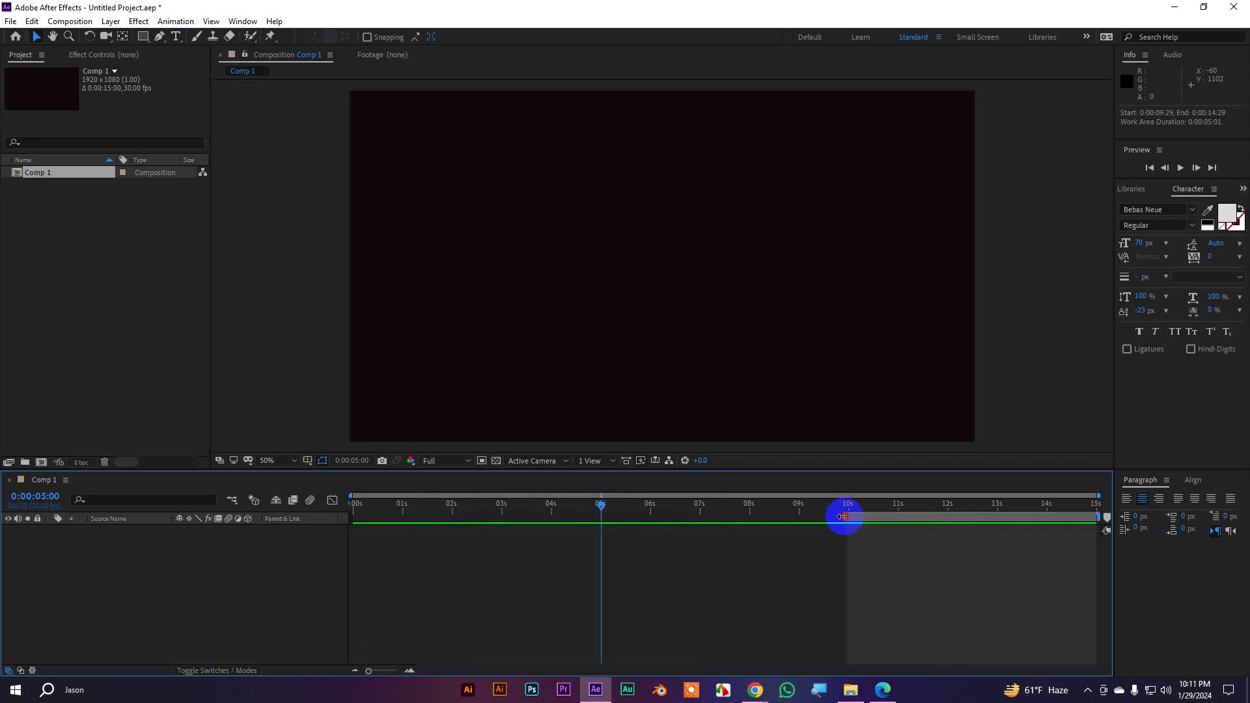
left_click_drag(846, 514, 170, 511)
key("Home")
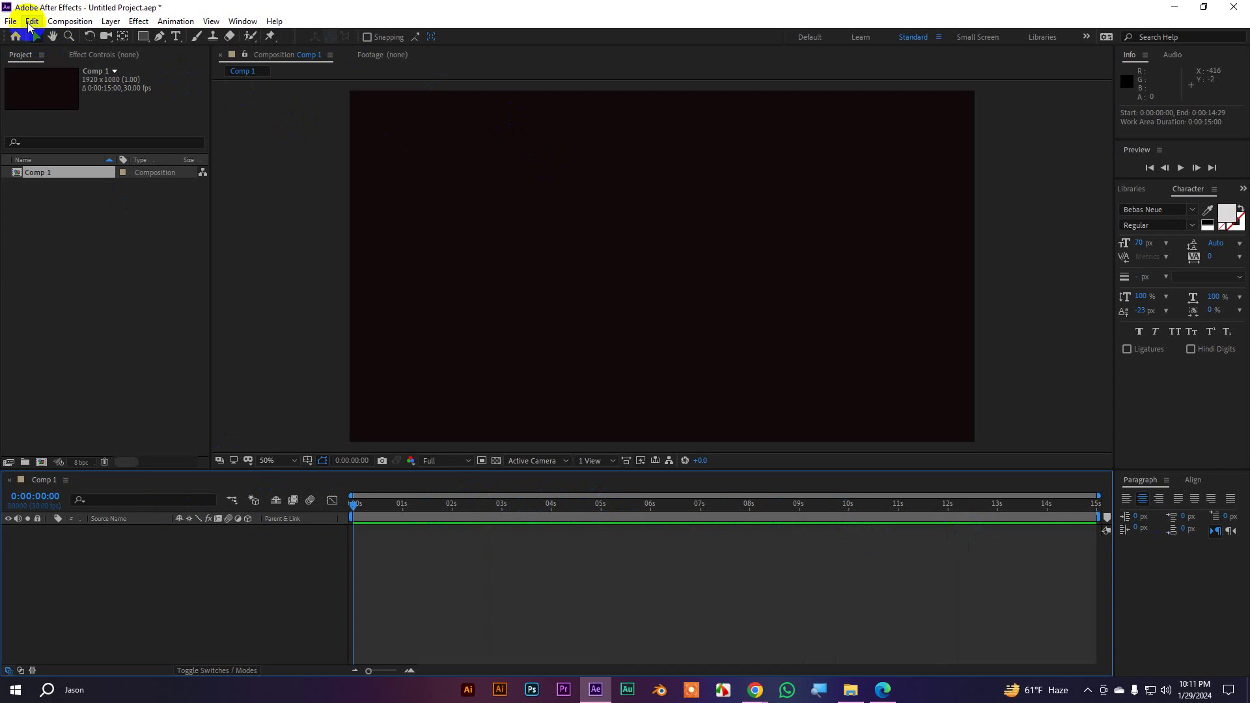
left_click(31, 22)
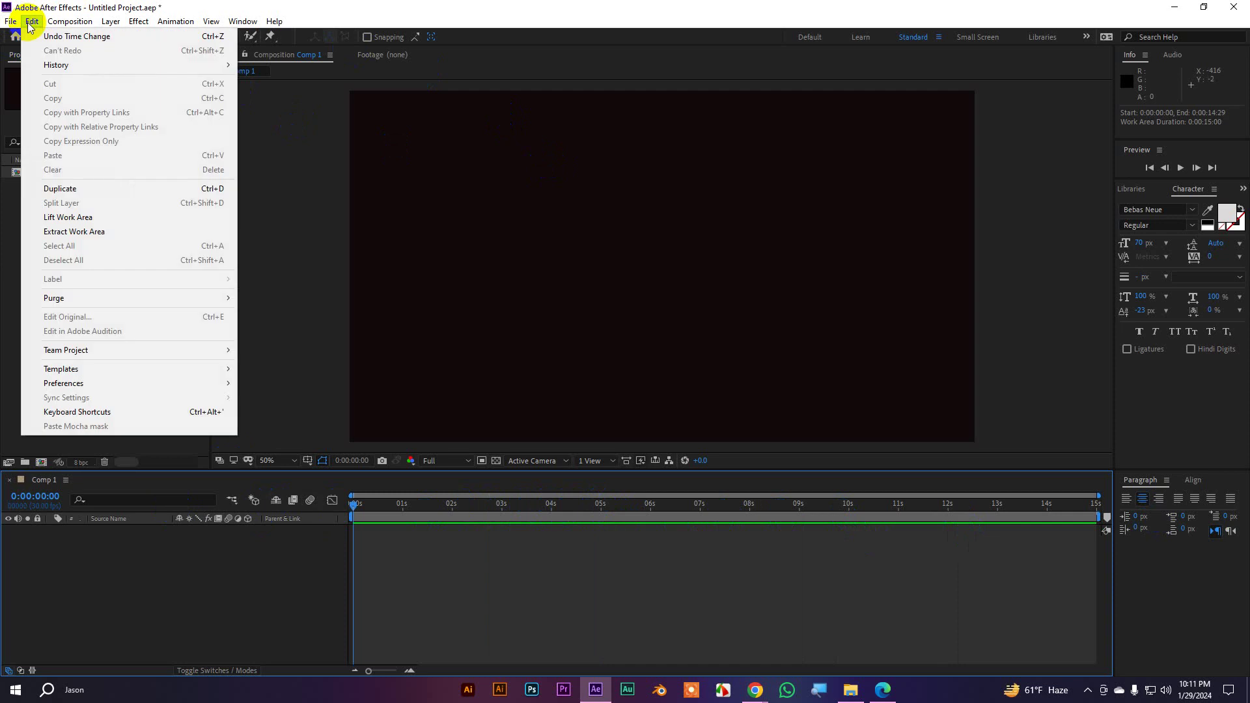
left_click(572, 538)
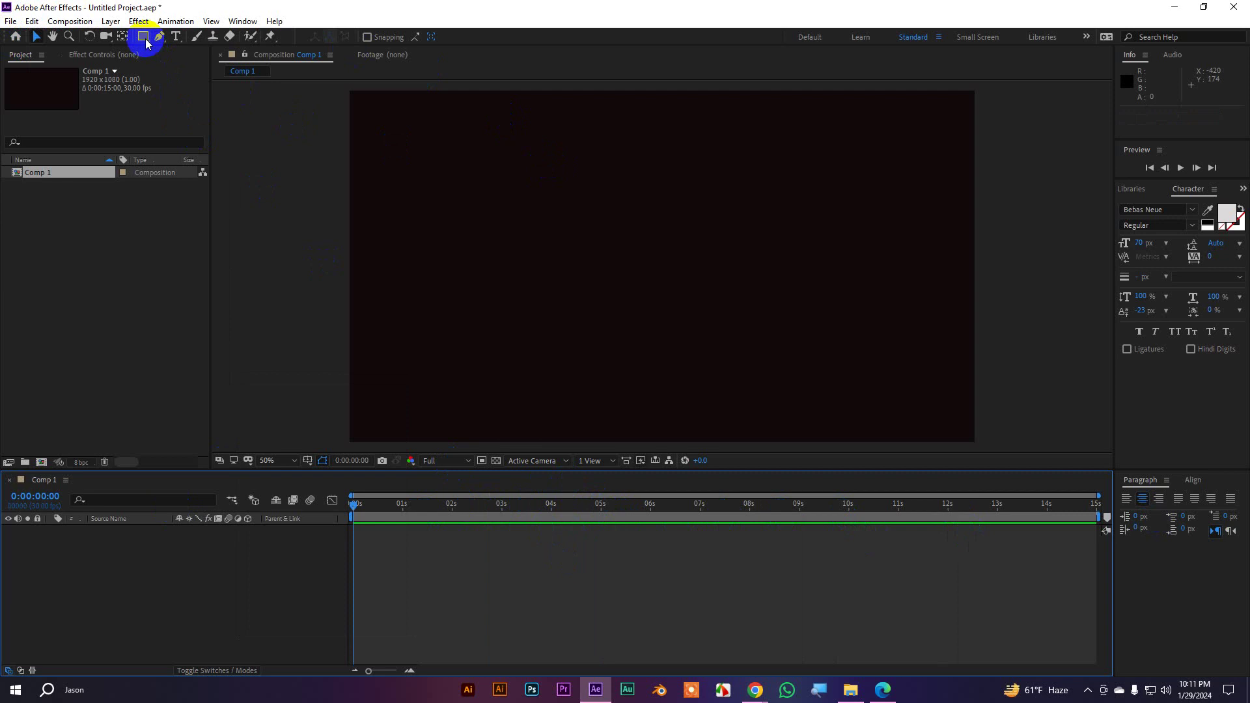
left_click(110, 21)
mouse_move(127, 39)
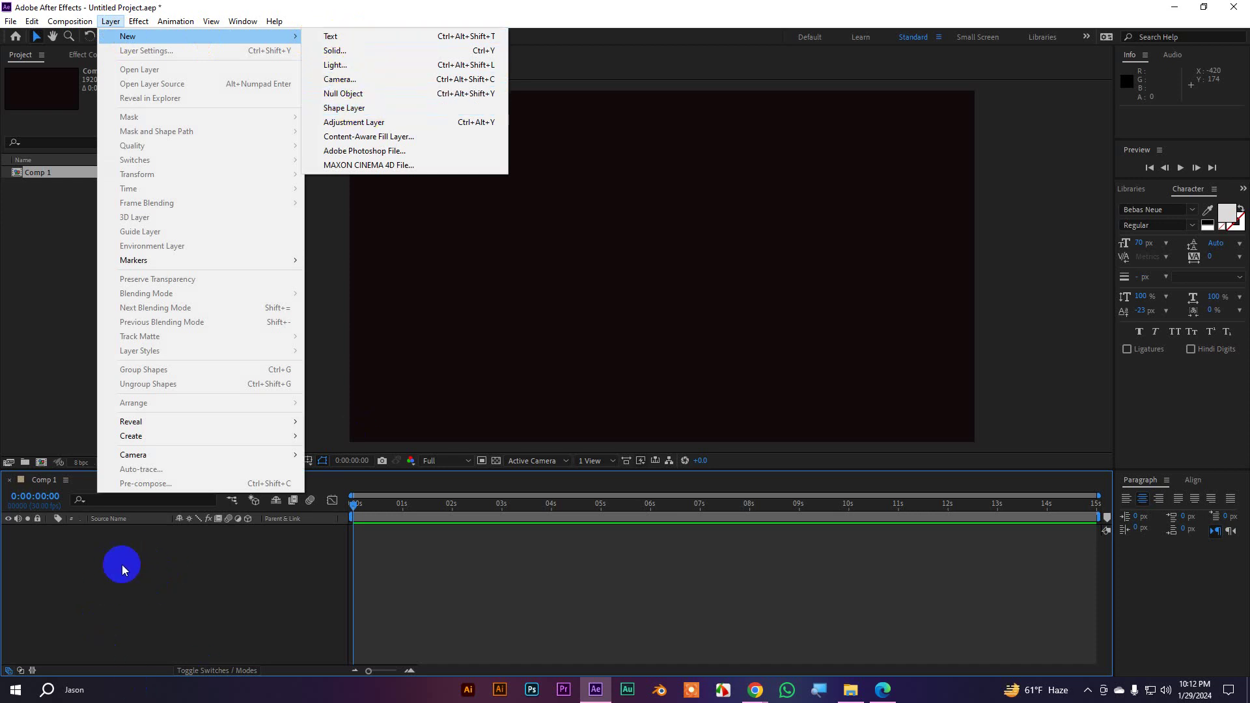
left_click(555, 45)
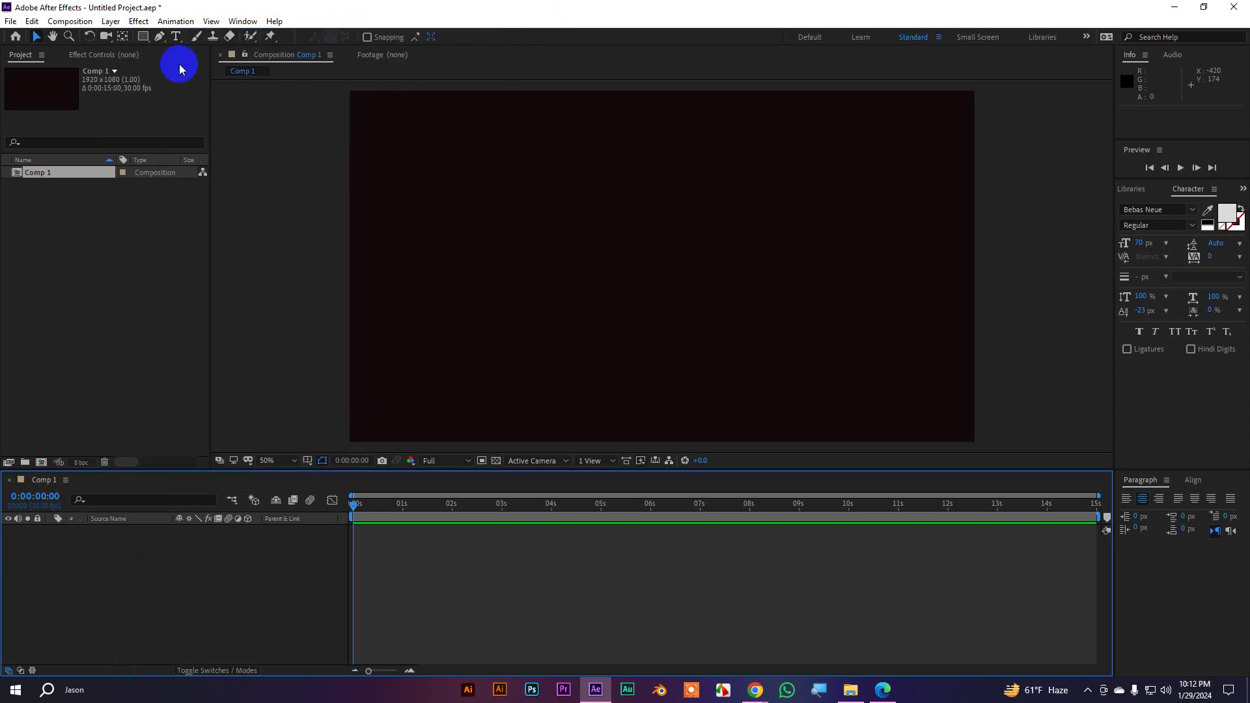
Draw a white circle near the comp centre with the Ellipse tool
left_click_drag(149, 45, 189, 68)
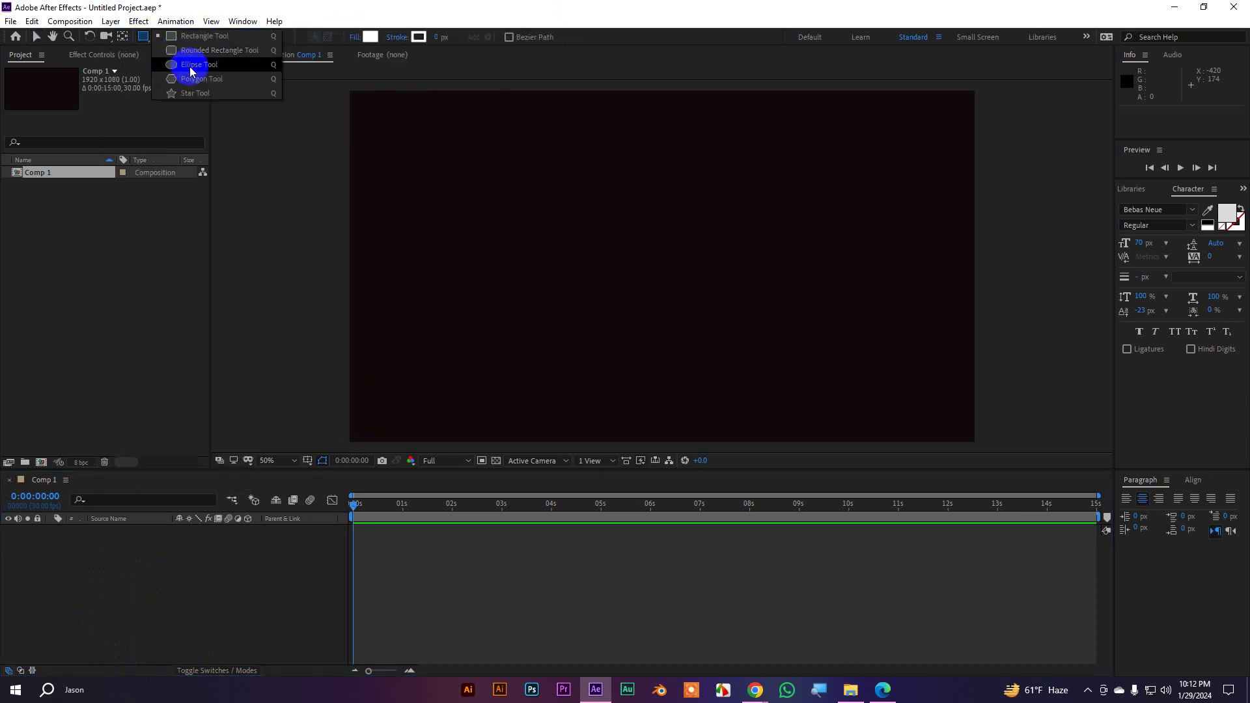
left_click_drag(571, 198, 692, 320)
left_click(35, 37)
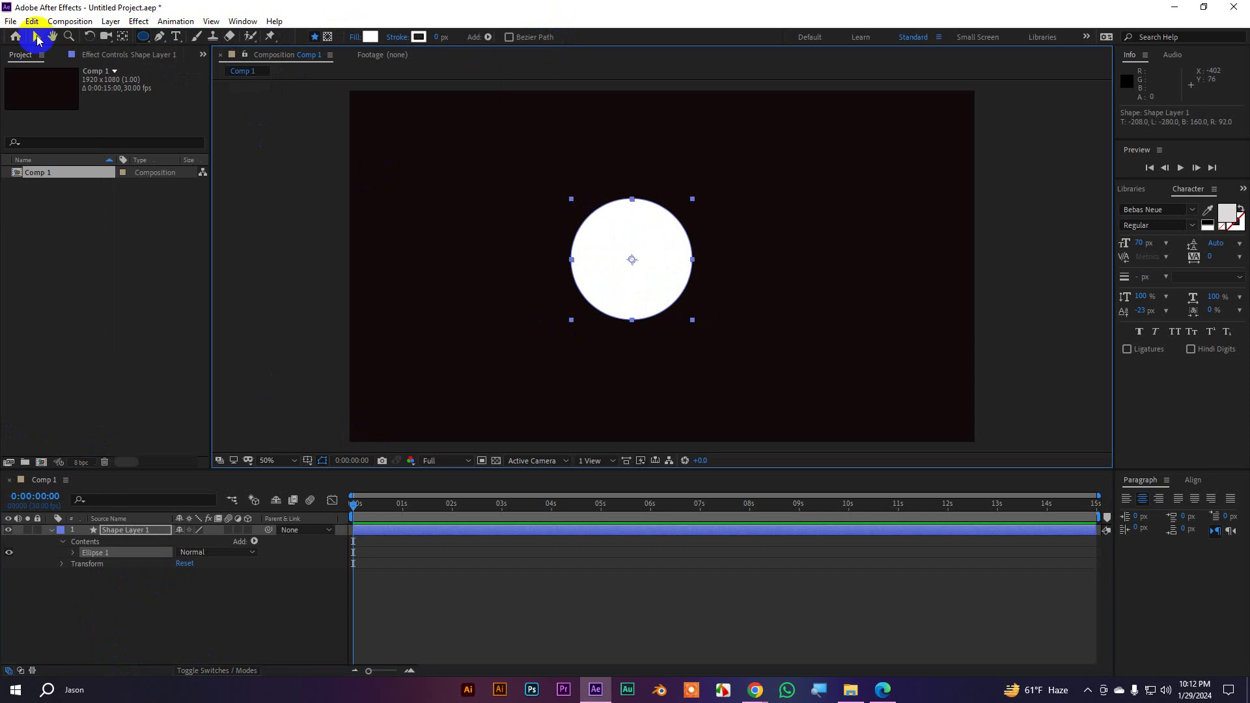
left_click(239, 132)
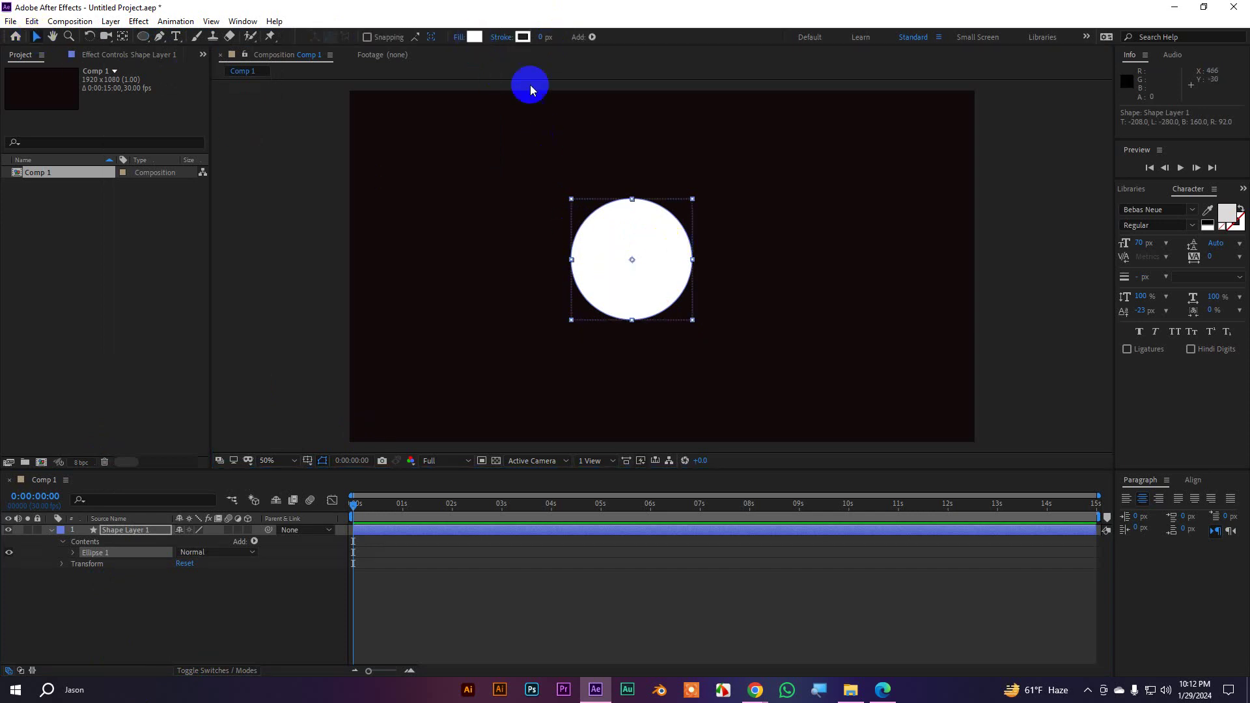
left_click_drag(631, 229, 638, 232)
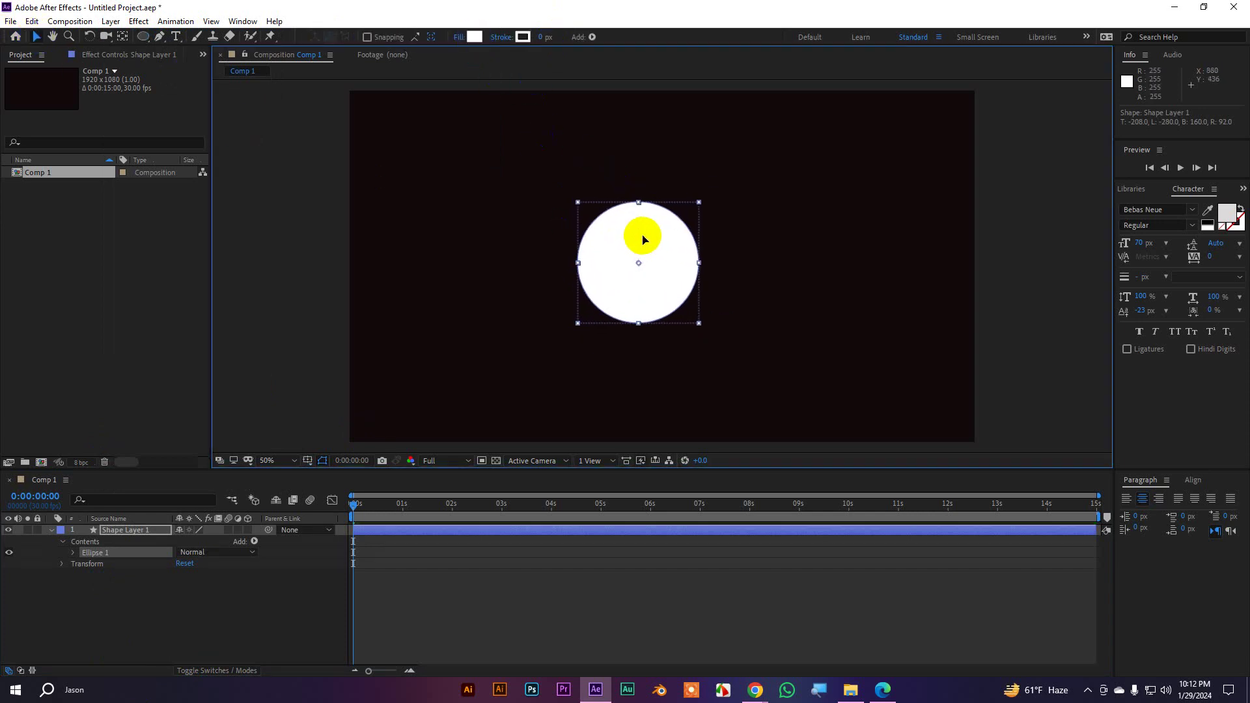
Select Shape Layer 1 and move the circle up and right to 910, 440
left_click(1057, 243)
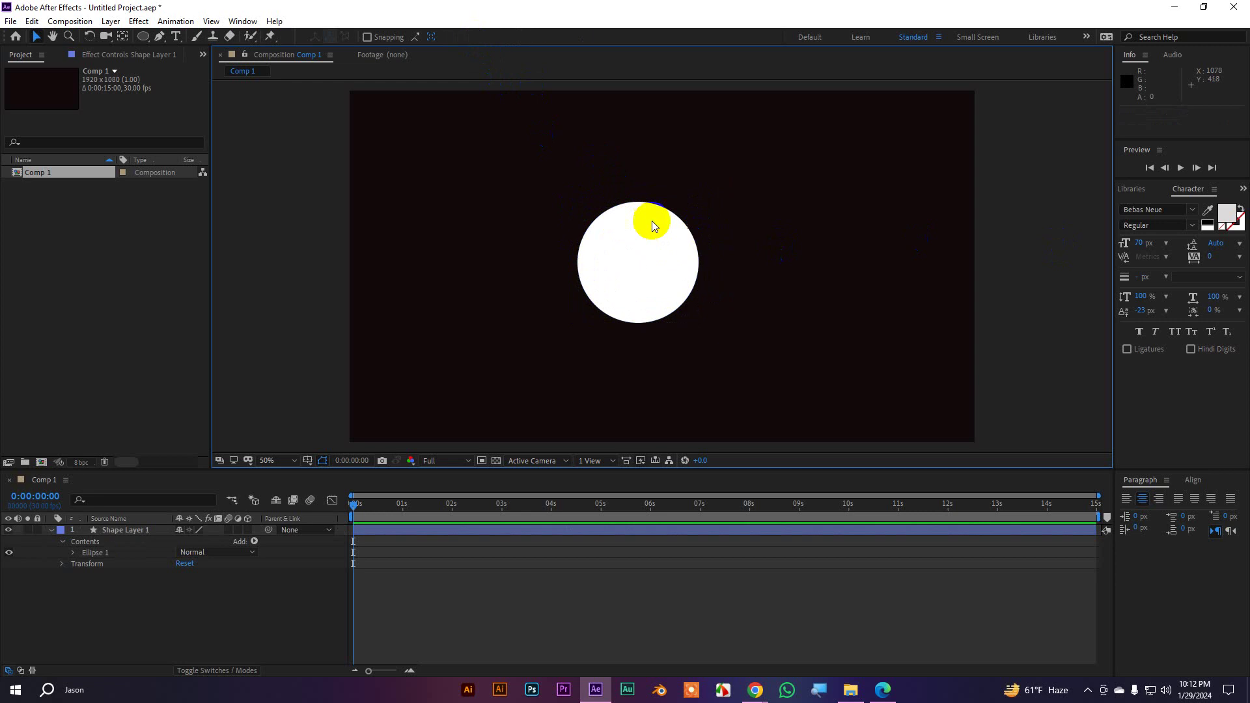
left_click(654, 222)
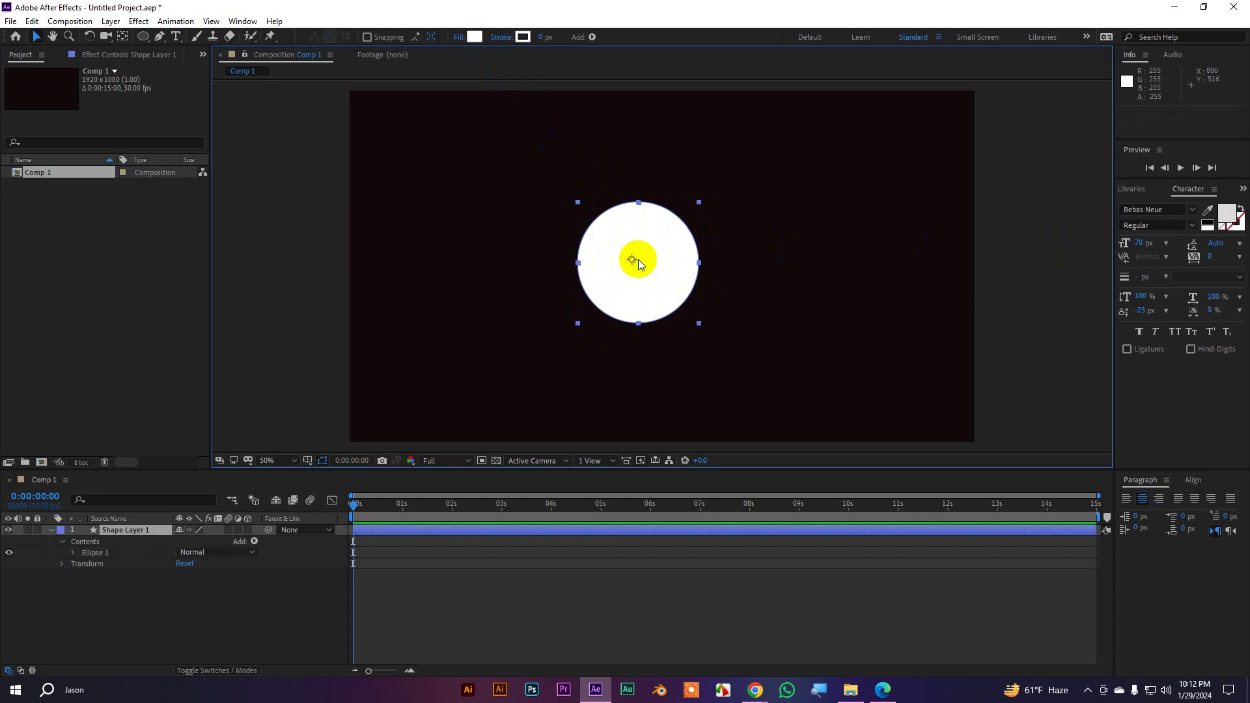
left_click(619, 232)
left_click_drag(646, 248, 663, 223)
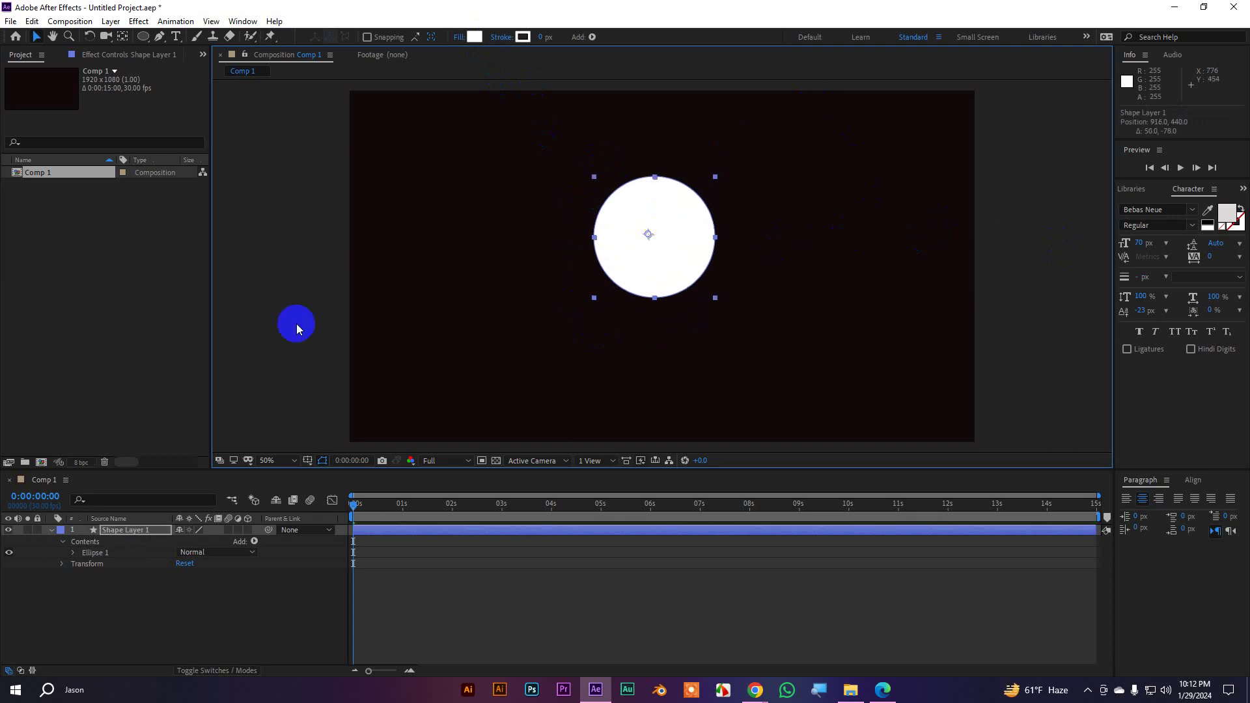
left_click(30, 21)
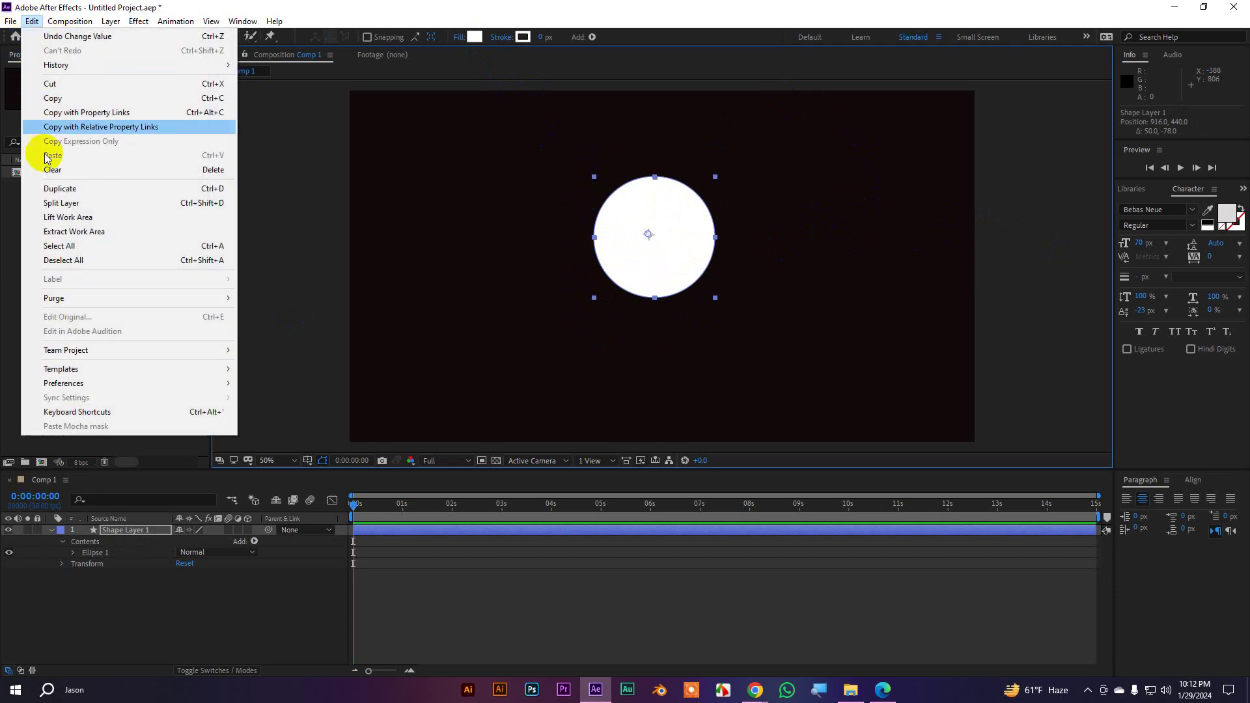
mouse_move(78, 385)
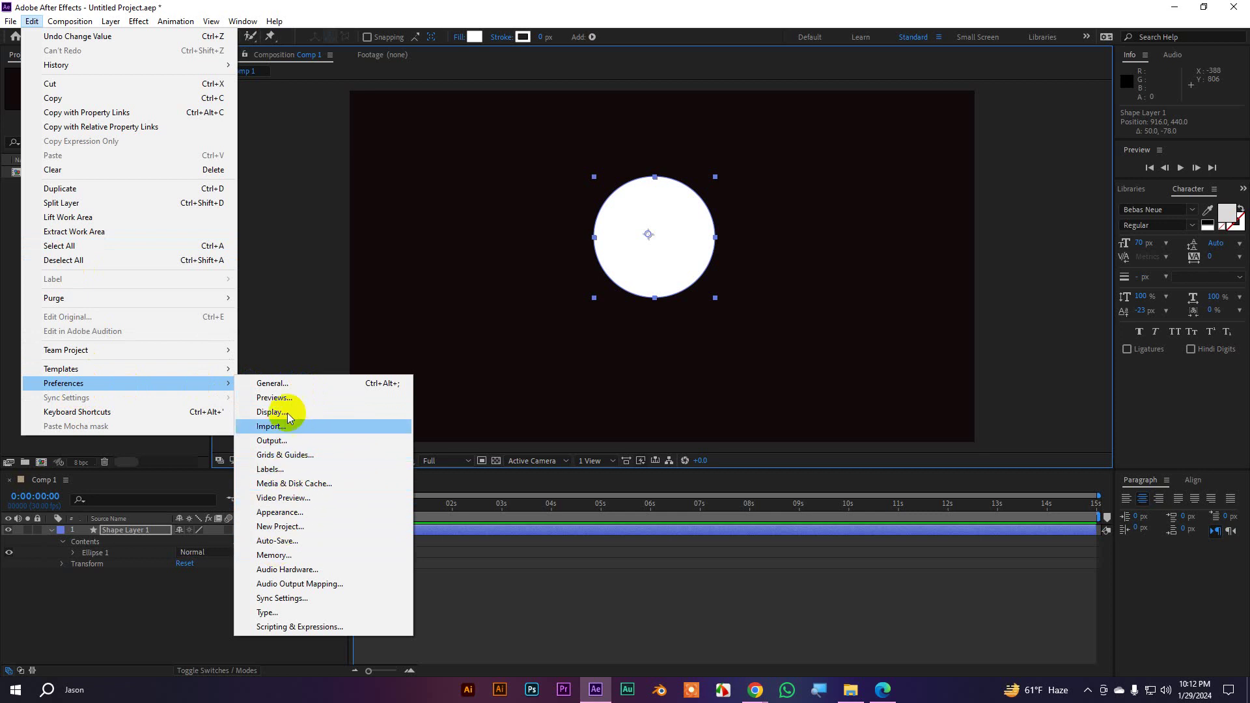
left_click(279, 385)
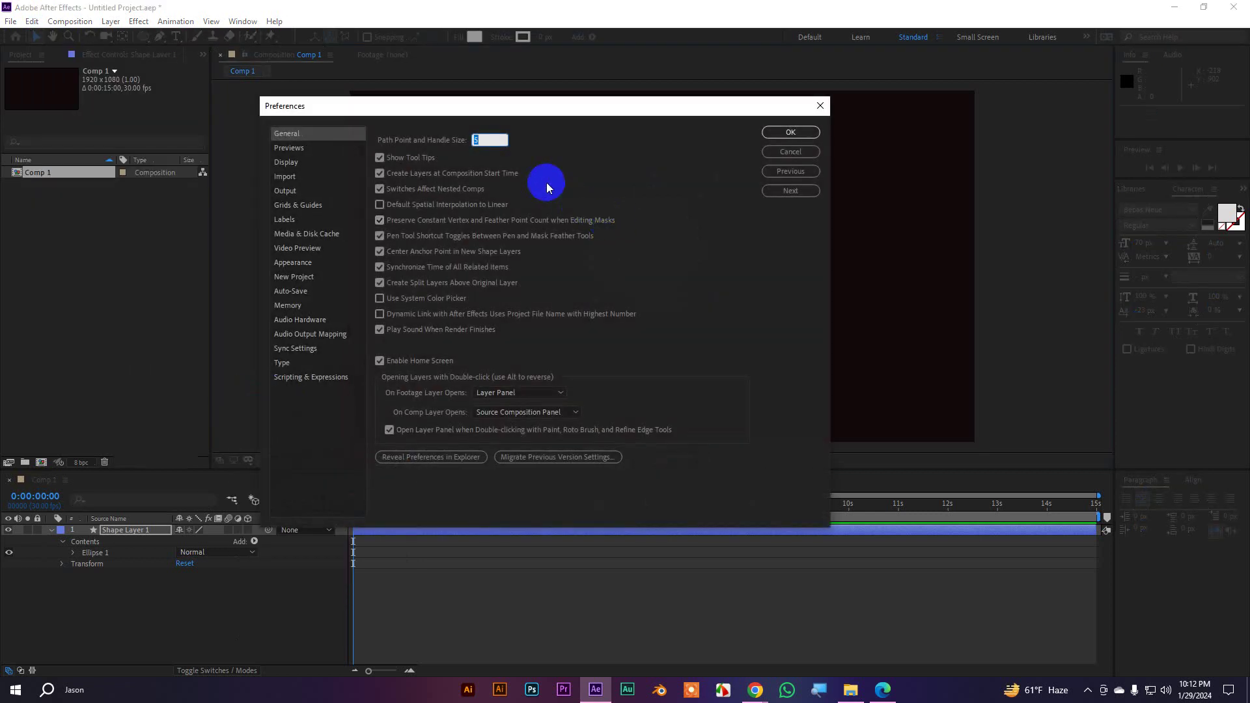
left_click(515, 114)
left_click_drag(515, 114, 567, 116)
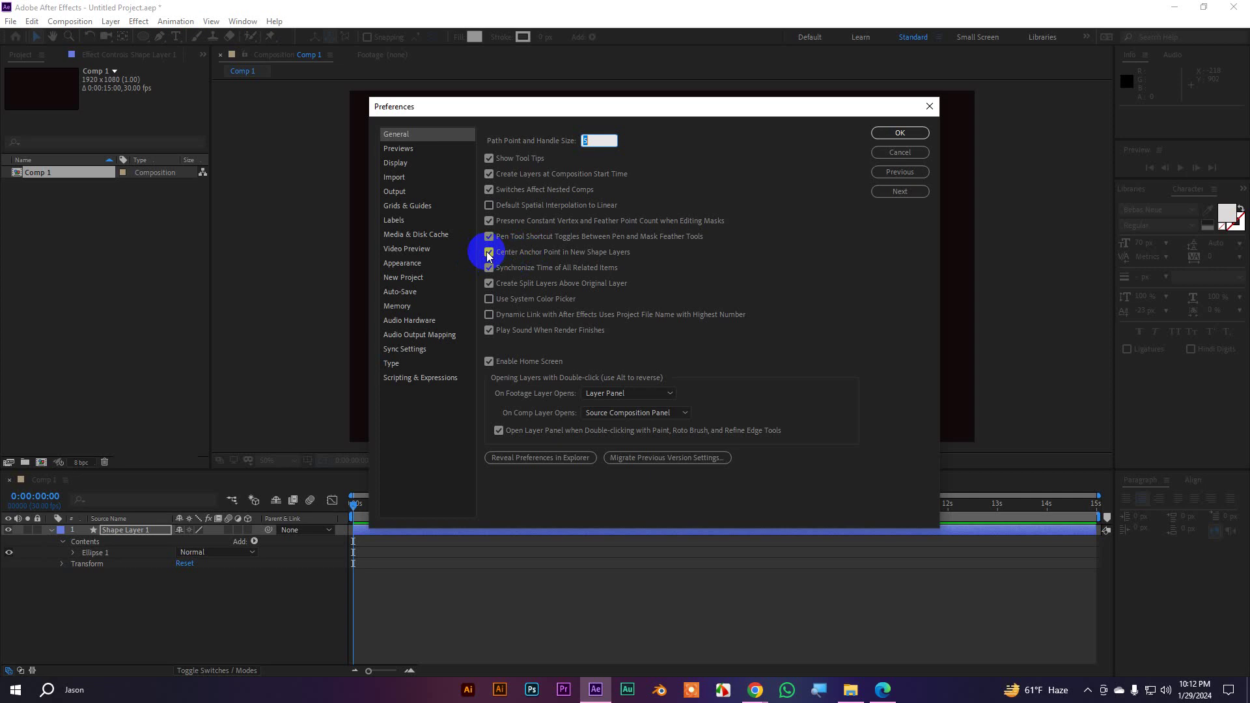
left_click(900, 133)
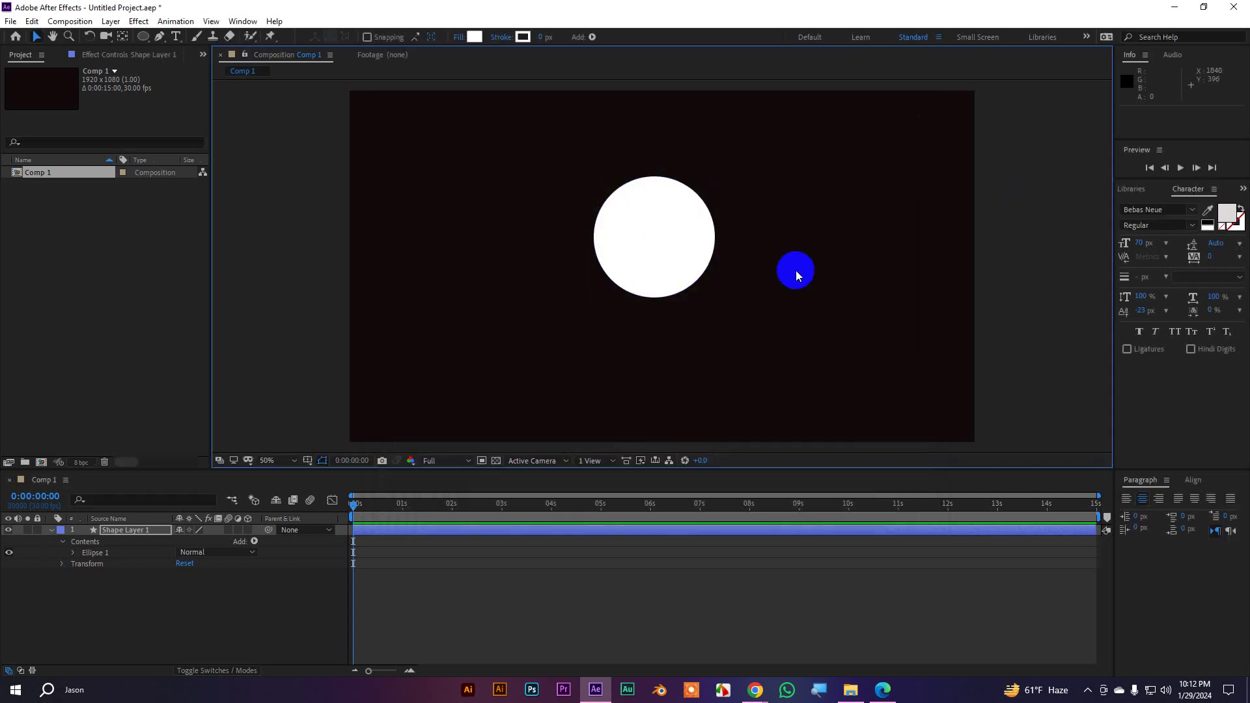
Centre the circle's anchor point and position the circle at 936, 492
left_click(707, 275)
left_click_drag(707, 275, 713, 315)
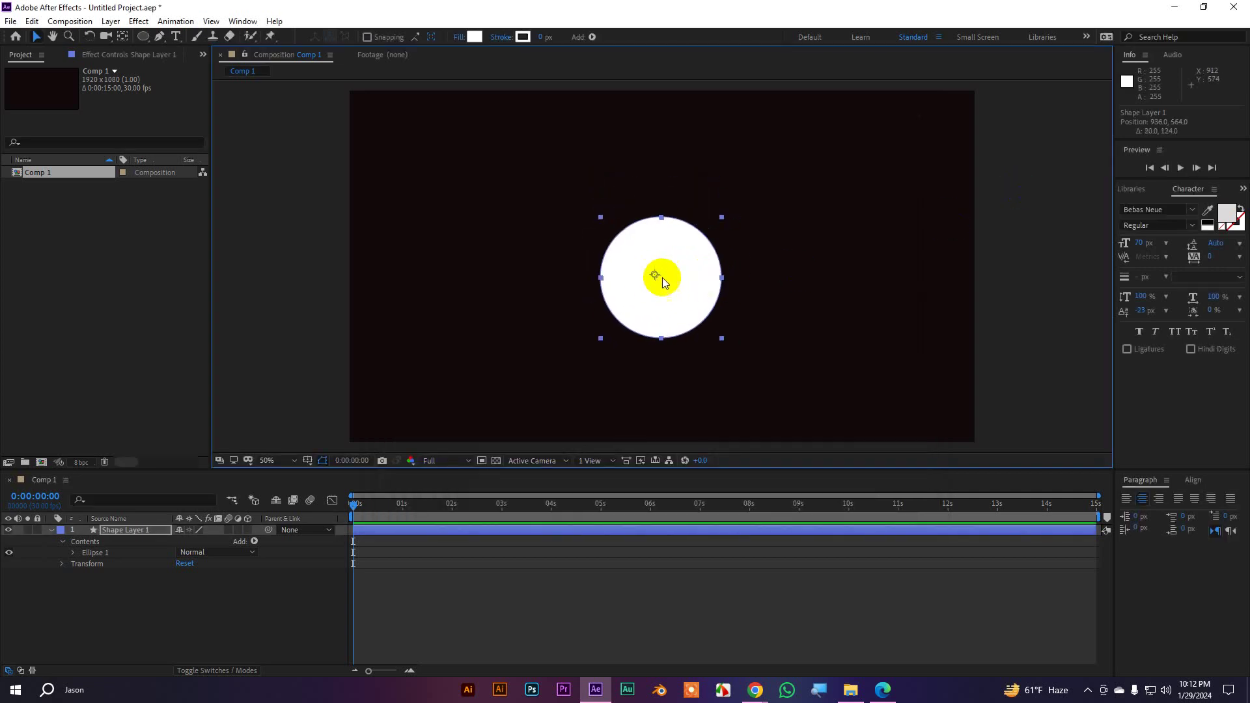
mouse_move(658, 278)
left_mouse_down()
mouse_move(668, 230)
mouse_move(574, 166)
mouse_move(693, 243)
mouse_move(682, 245)
left_mouse_up()
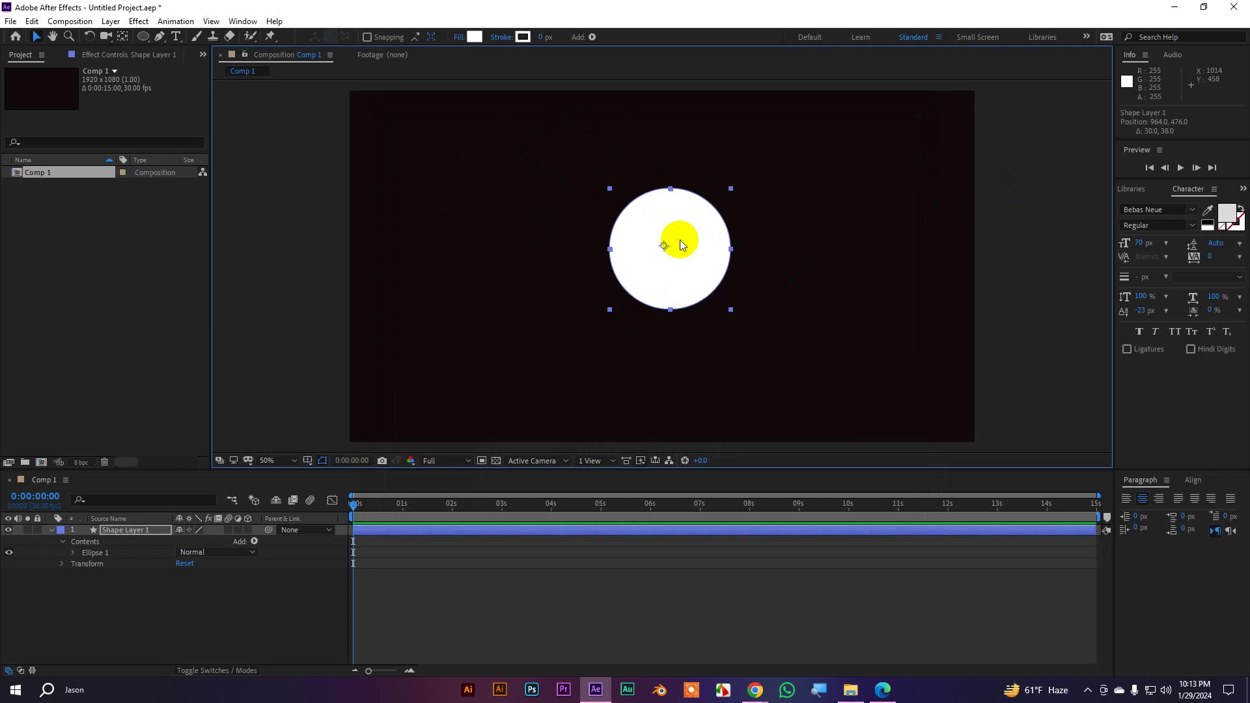
double_click(122, 37, "ctrl")
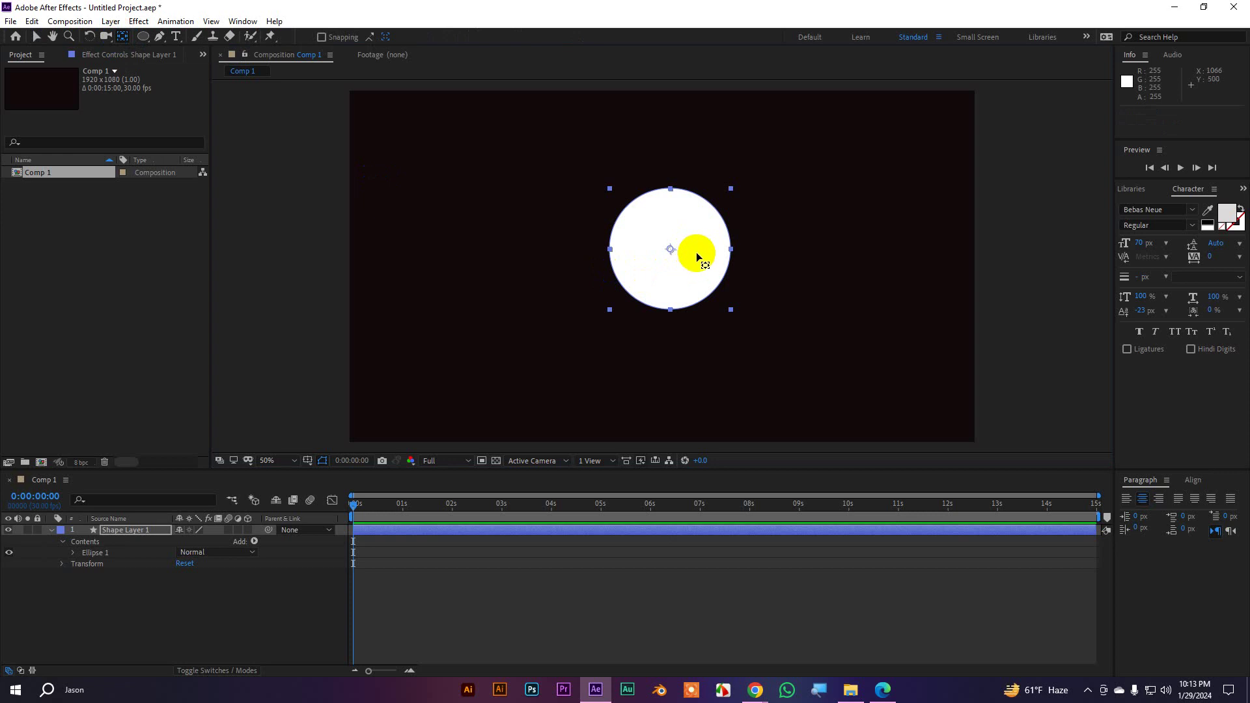
left_click(36, 38)
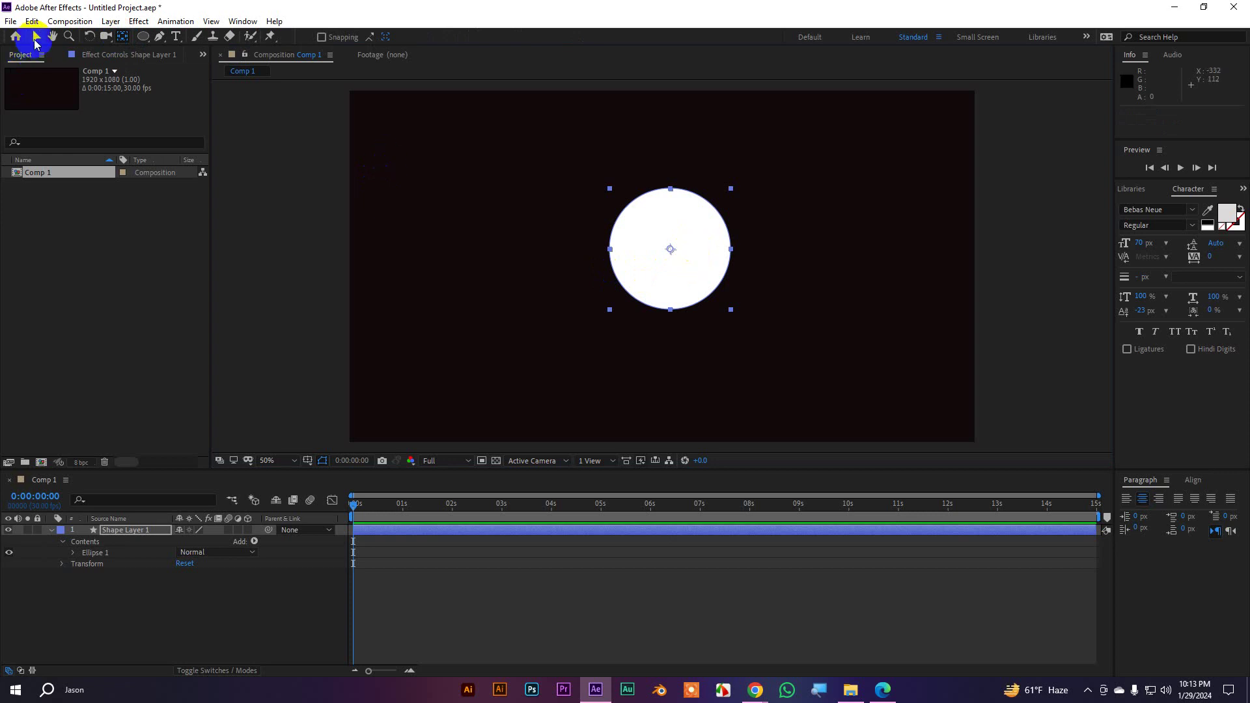
mouse_move(683, 221)
left_mouse_down()
mouse_move(636, 217)
mouse_move(656, 268)
mouse_move(653, 220)
mouse_move(668, 224)
left_mouse_up()
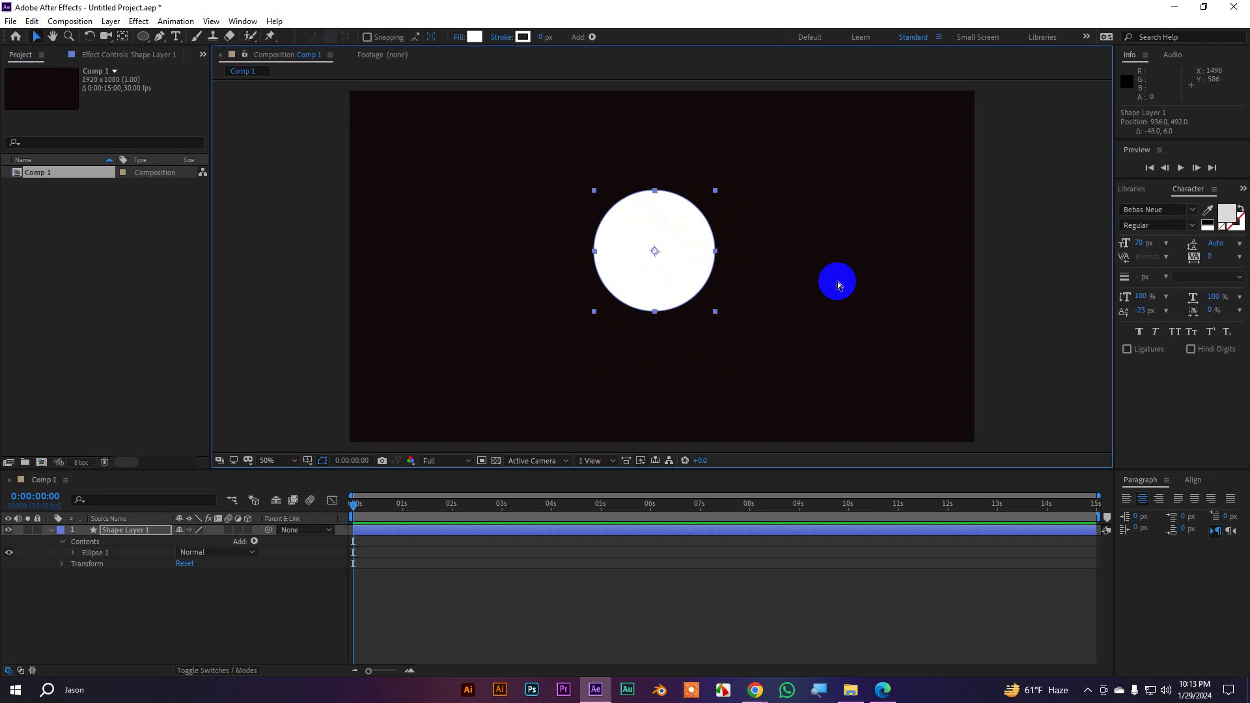
mouse_move(659, 506)
left_mouse_down()
mouse_move(678, 510)
mouse_move(651, 519)
left_mouse_up()
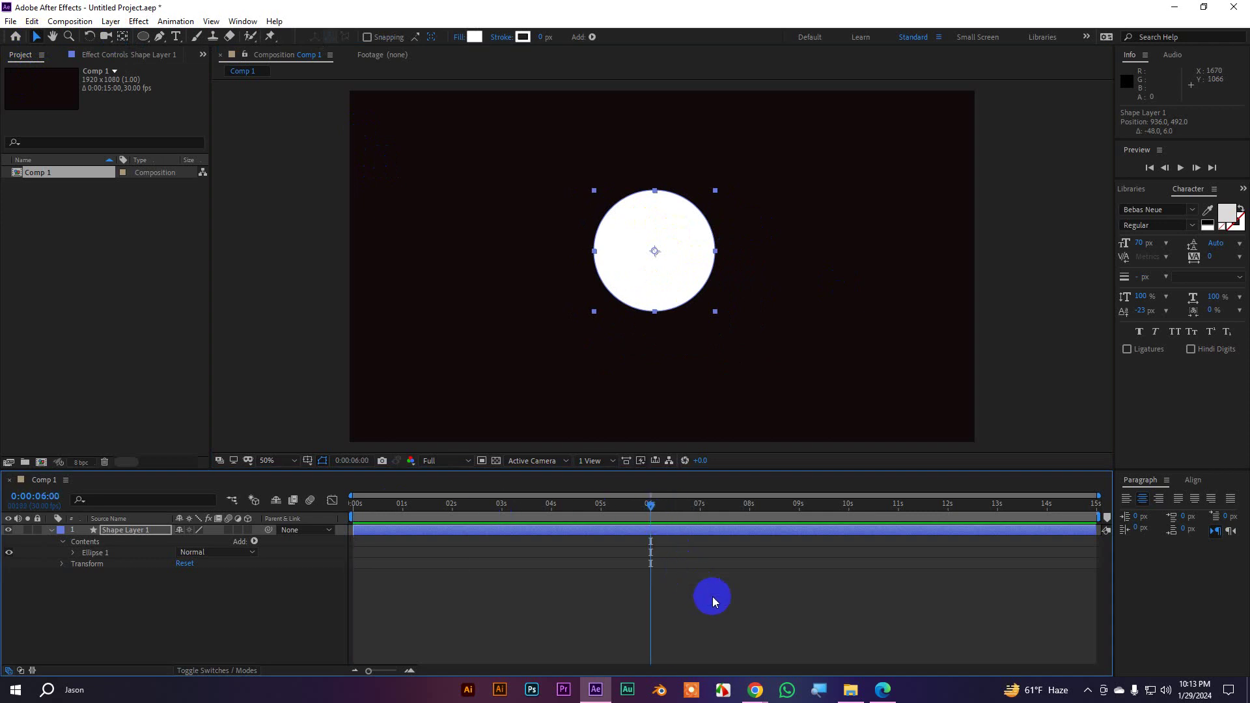
Trim the circle layer to run from 2 to 6 seconds
key("alt+bracketright")
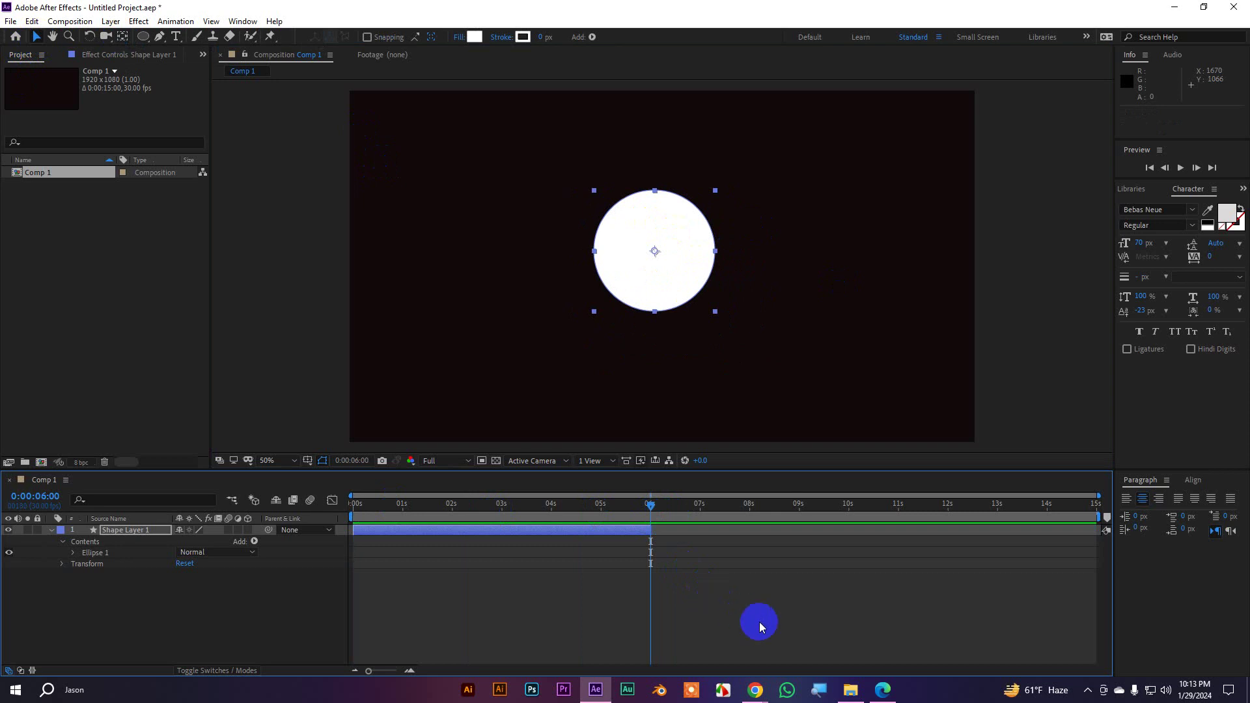
left_click_drag(649, 507, 452, 506)
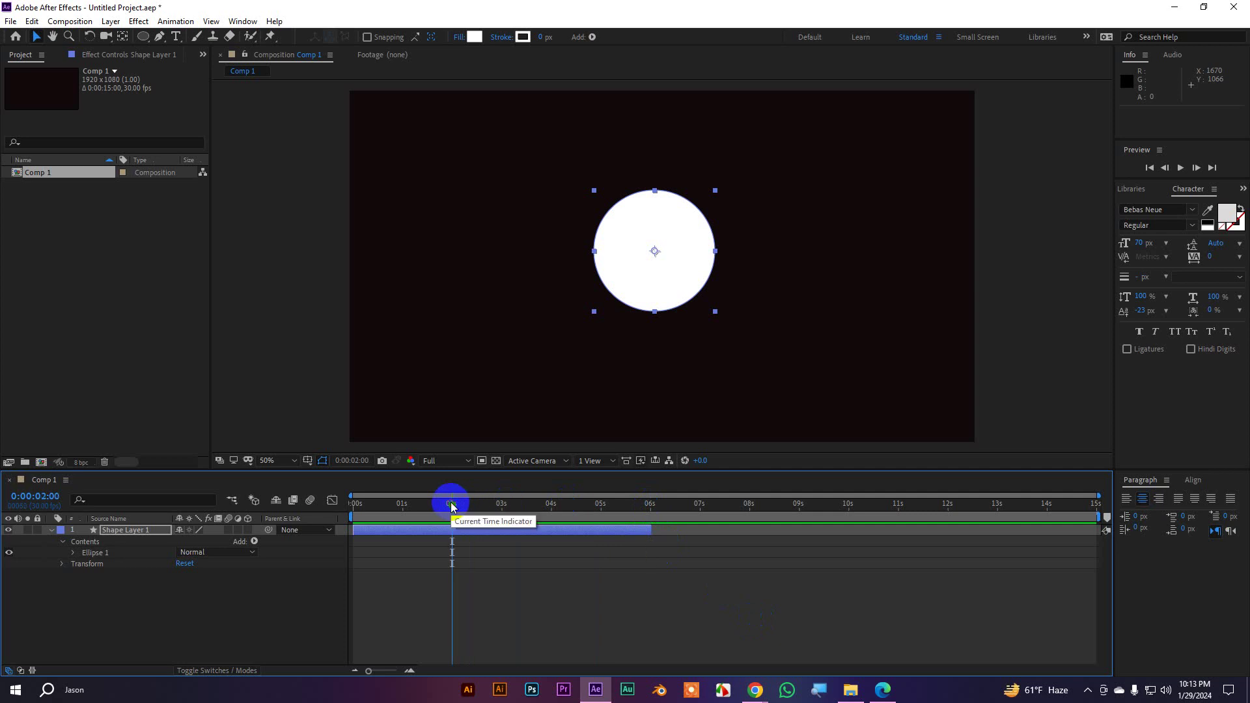
key("alt+bracketleft")
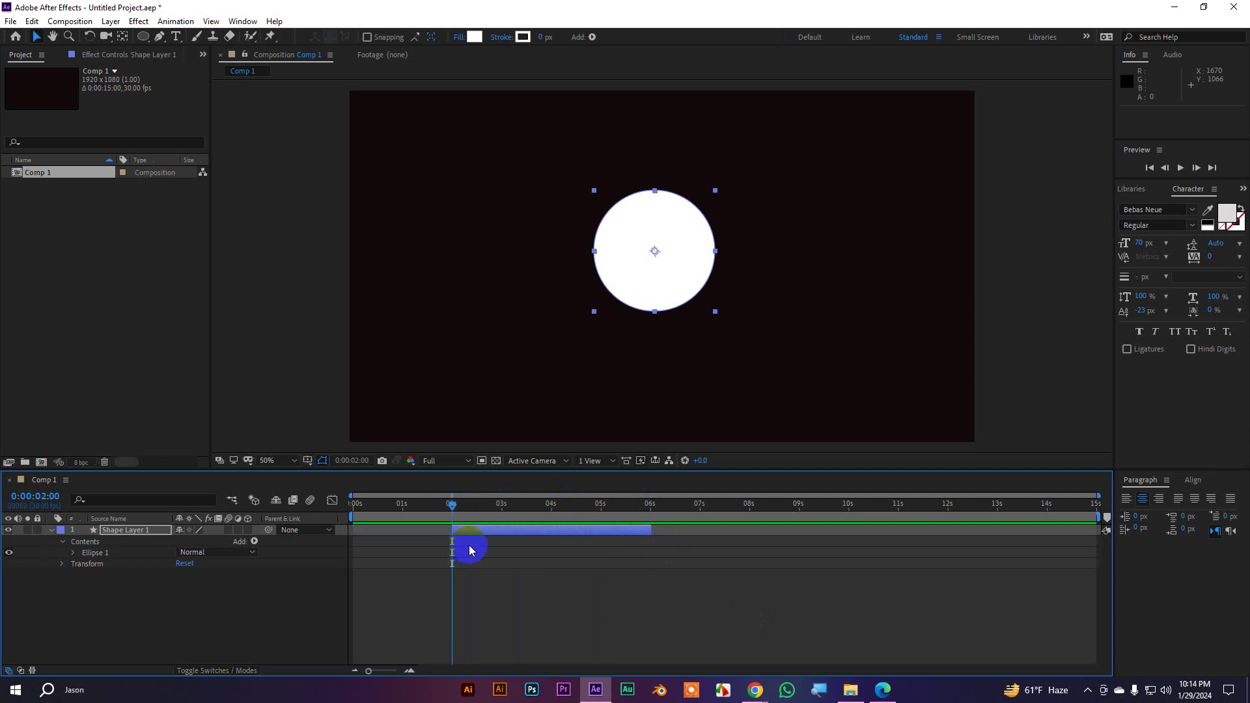
left_click_drag(452, 505, 503, 541)
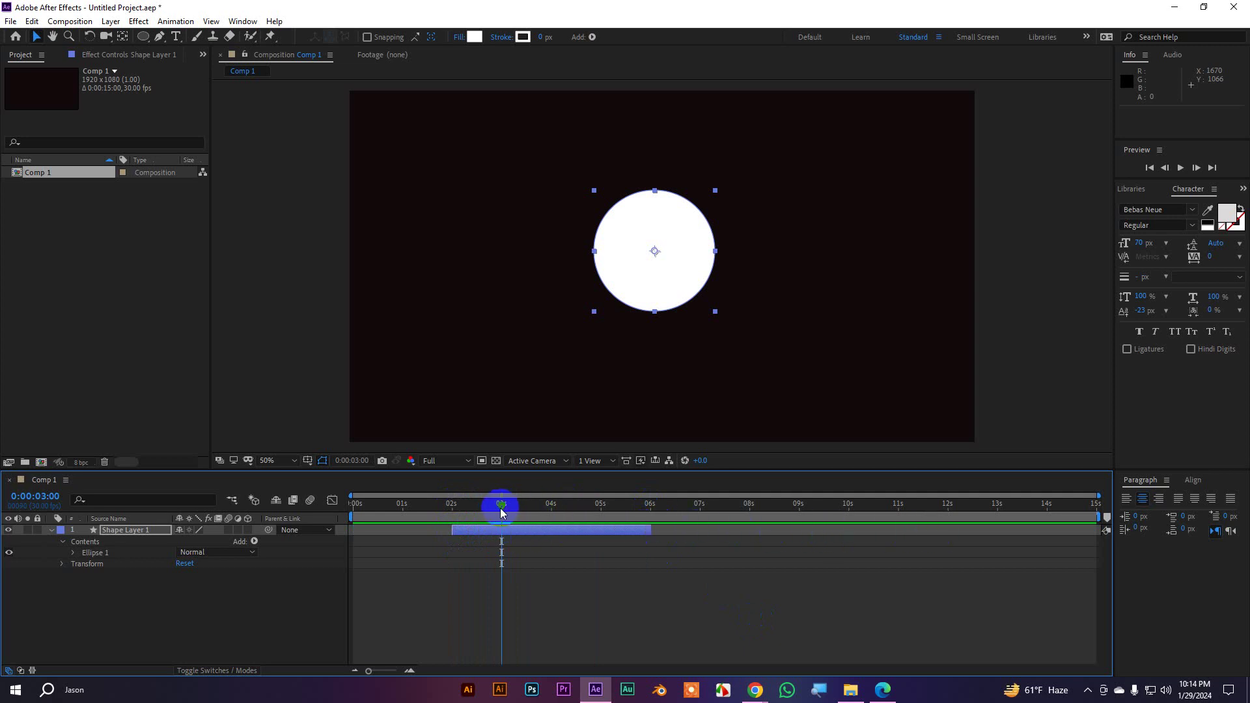
Extend the layer back to the full comp length, then delete Shape Layer 1
left_click_drag(500, 506, 1106, 516)
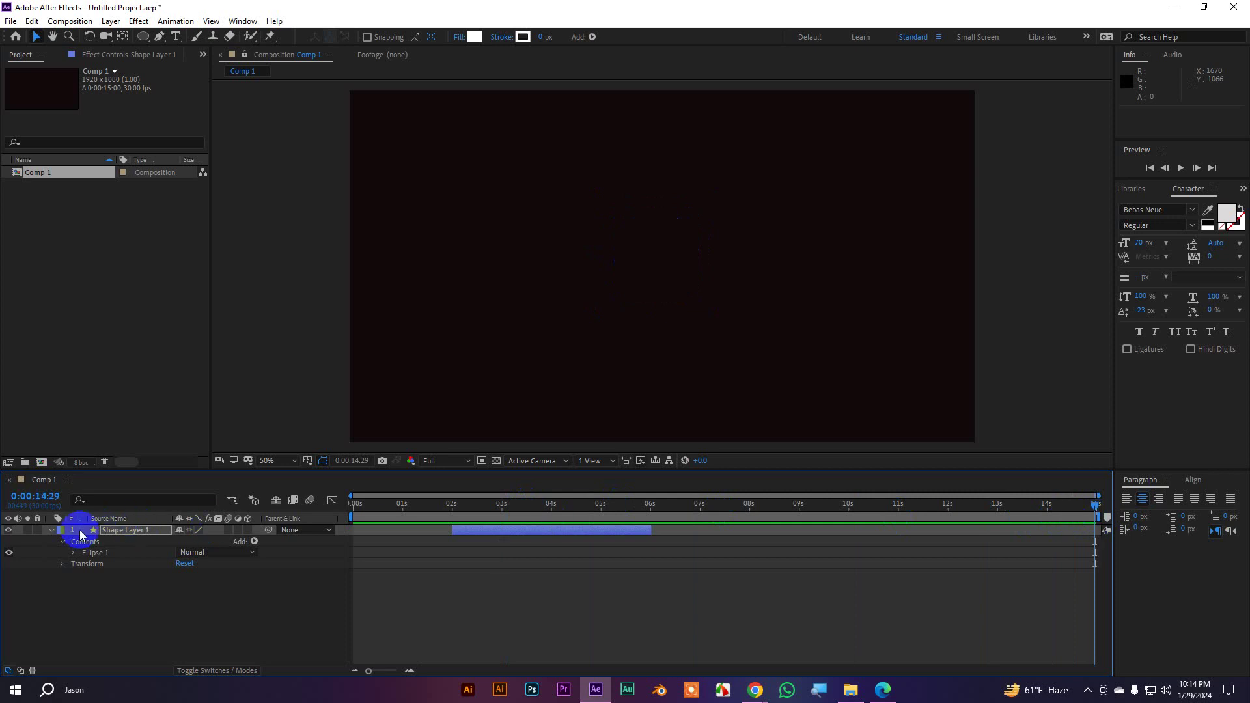
left_click(104, 533)
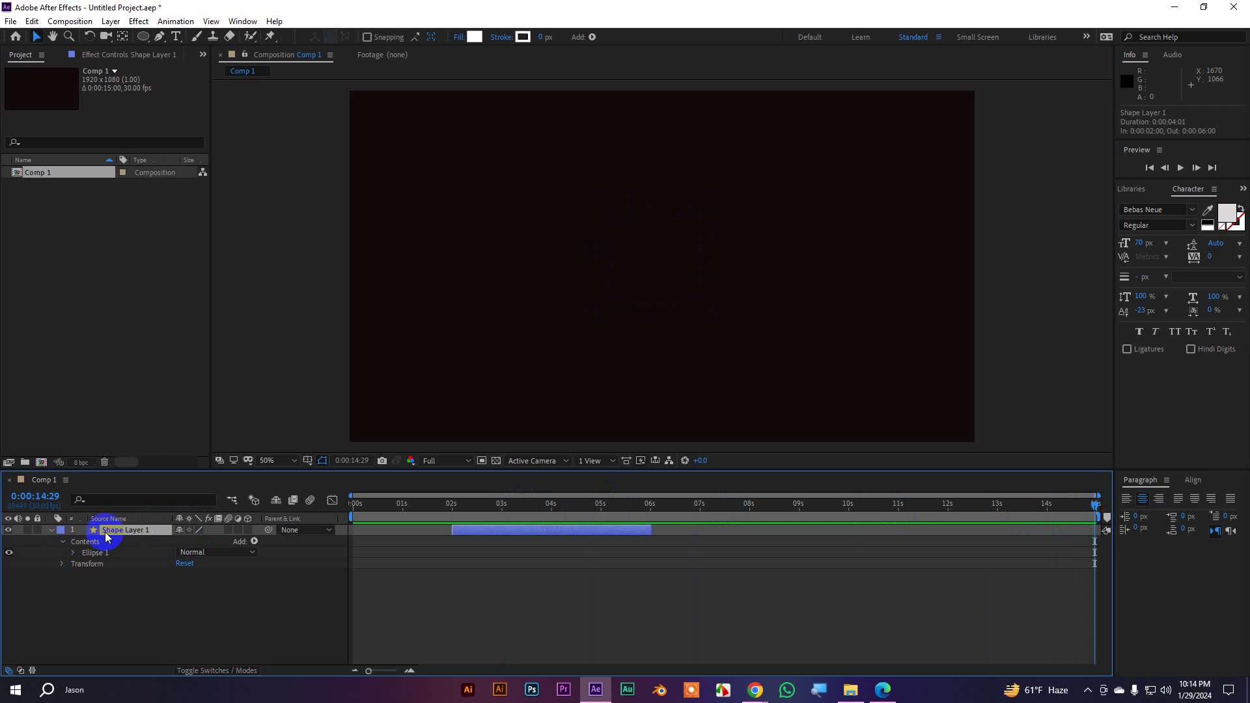
key("alt+bracketright")
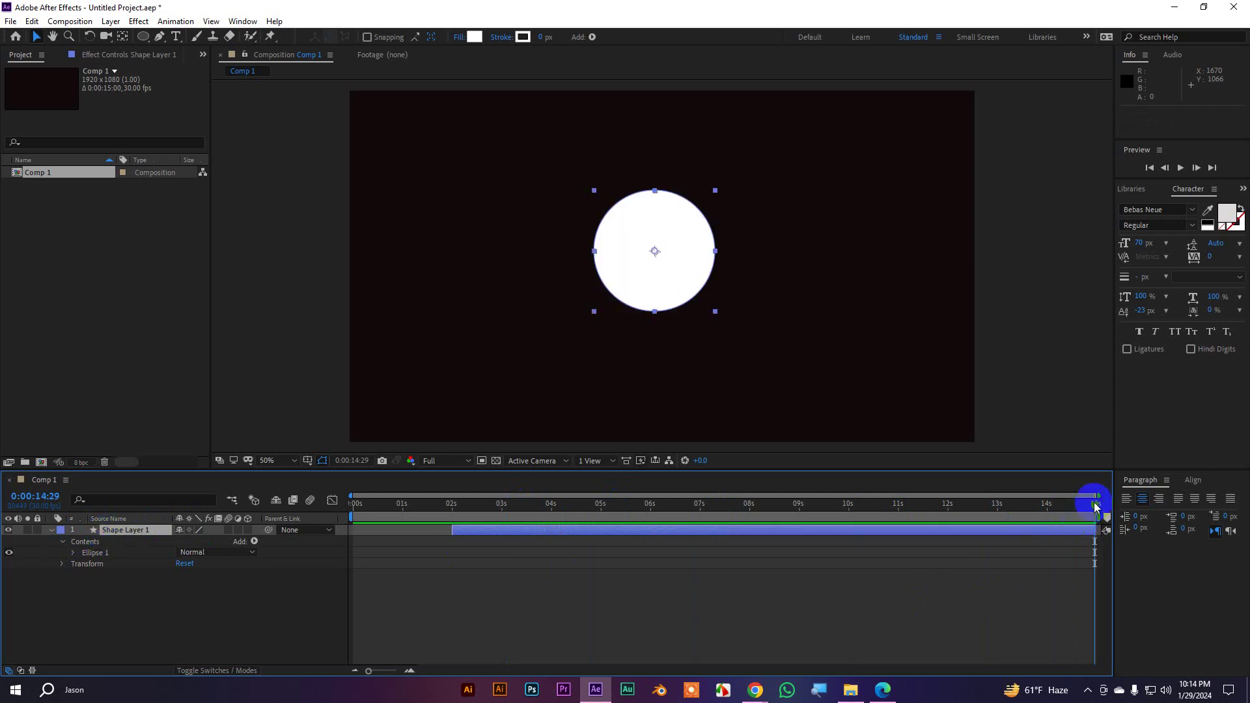
key("Home")
key("alt+bracketleft")
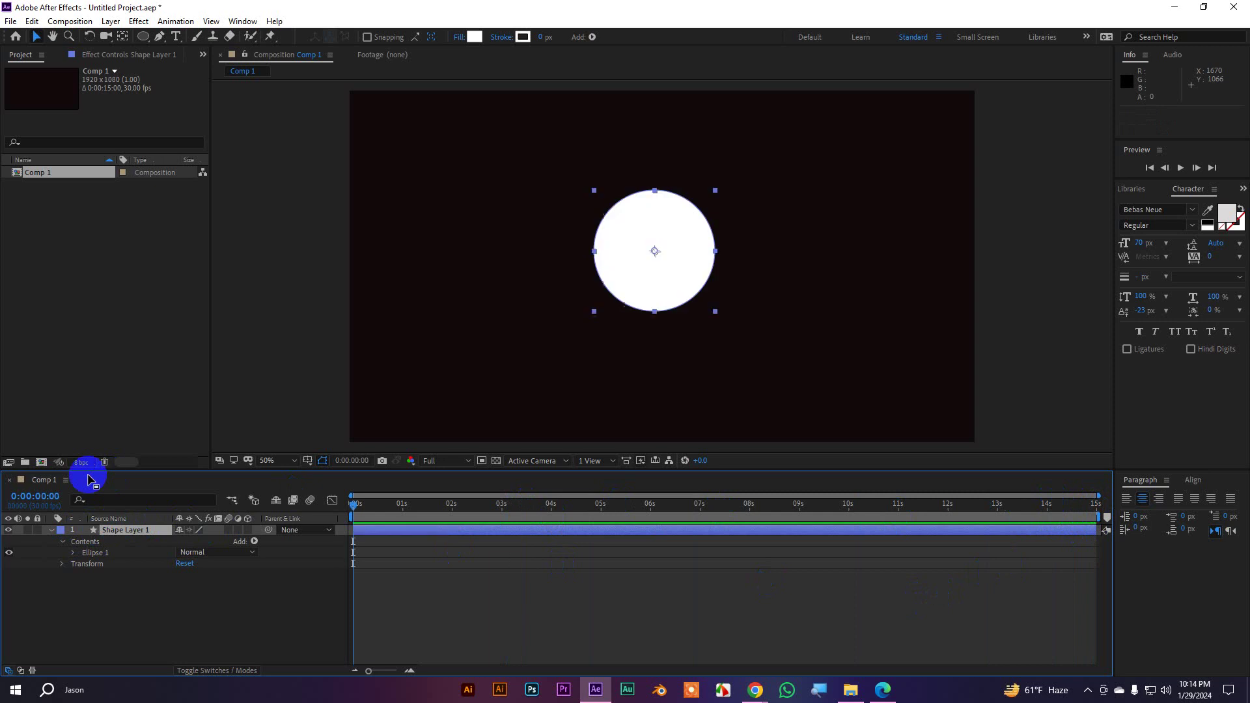
left_click(51, 529)
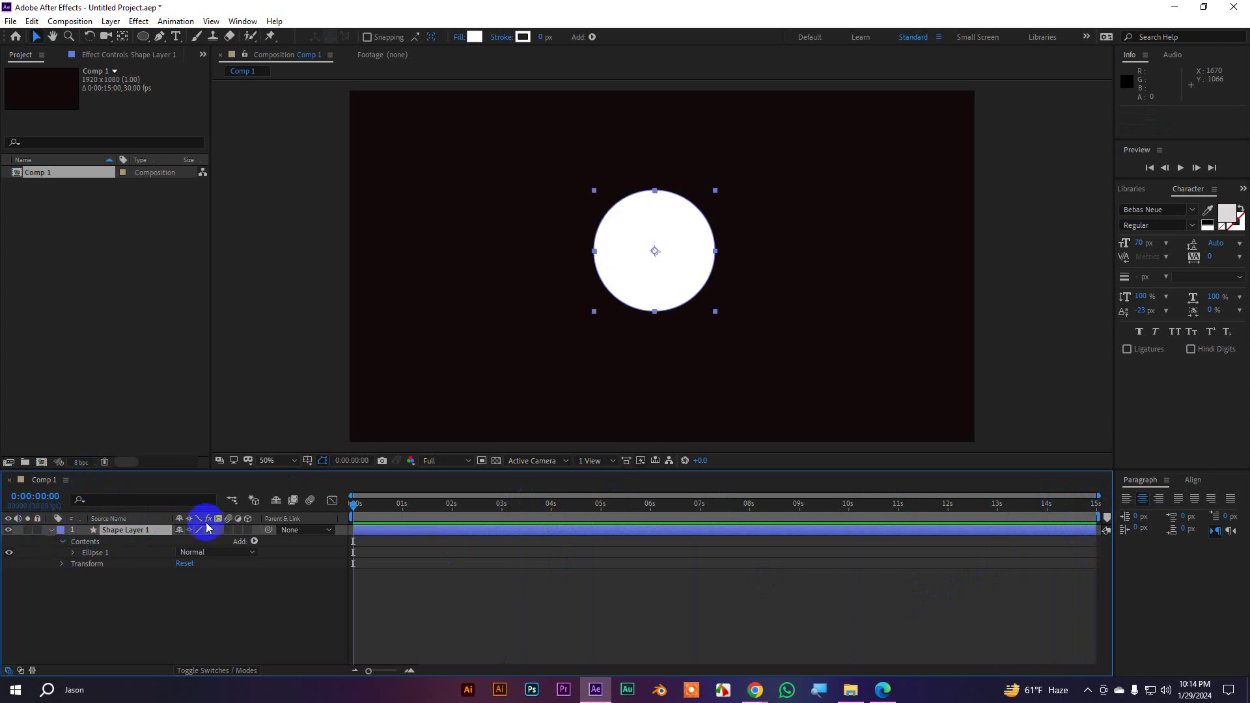
key("Delete")
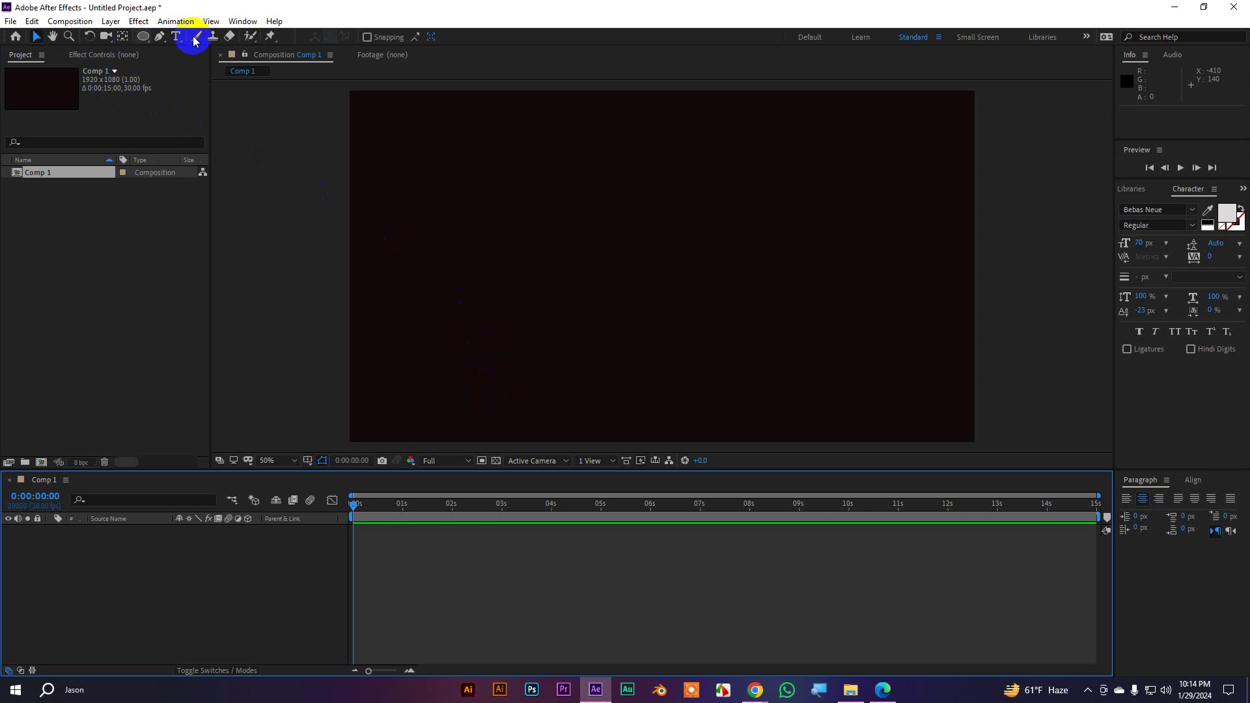
Look through Layer > New without adding a layer, then show the Horizontal/Vertical Type options
left_click(115, 23)
mouse_move(150, 36)
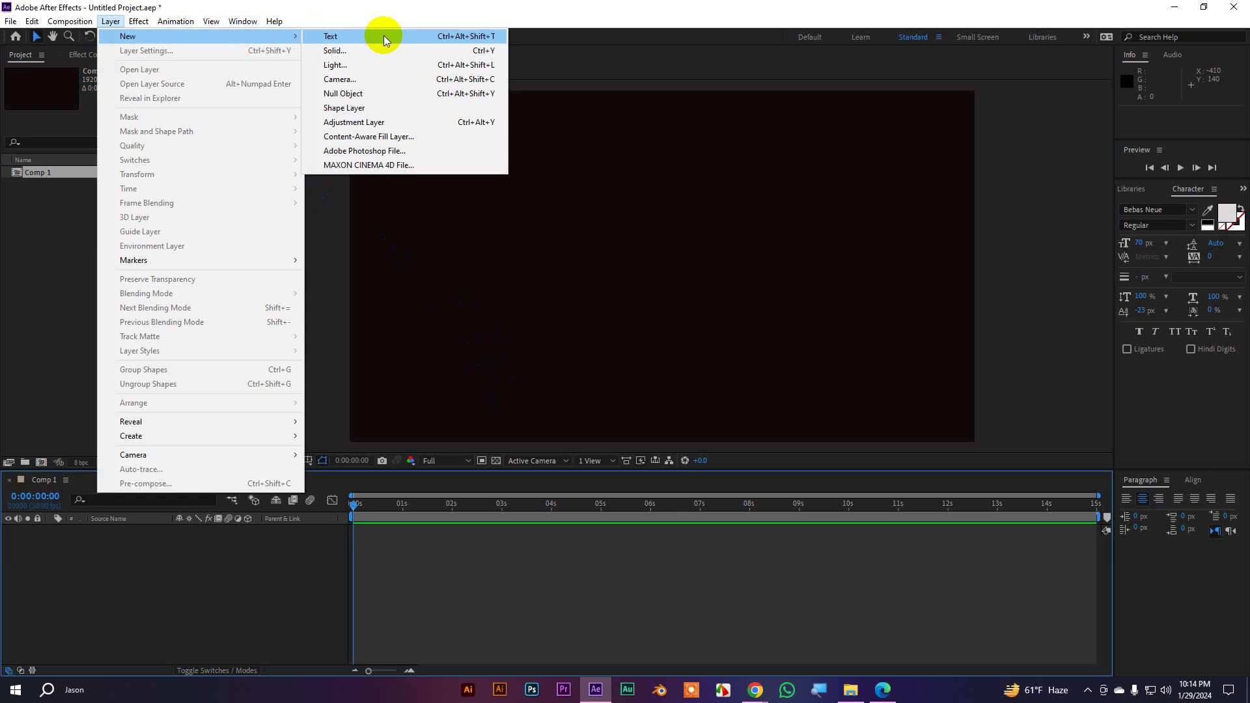
left_click(567, 560)
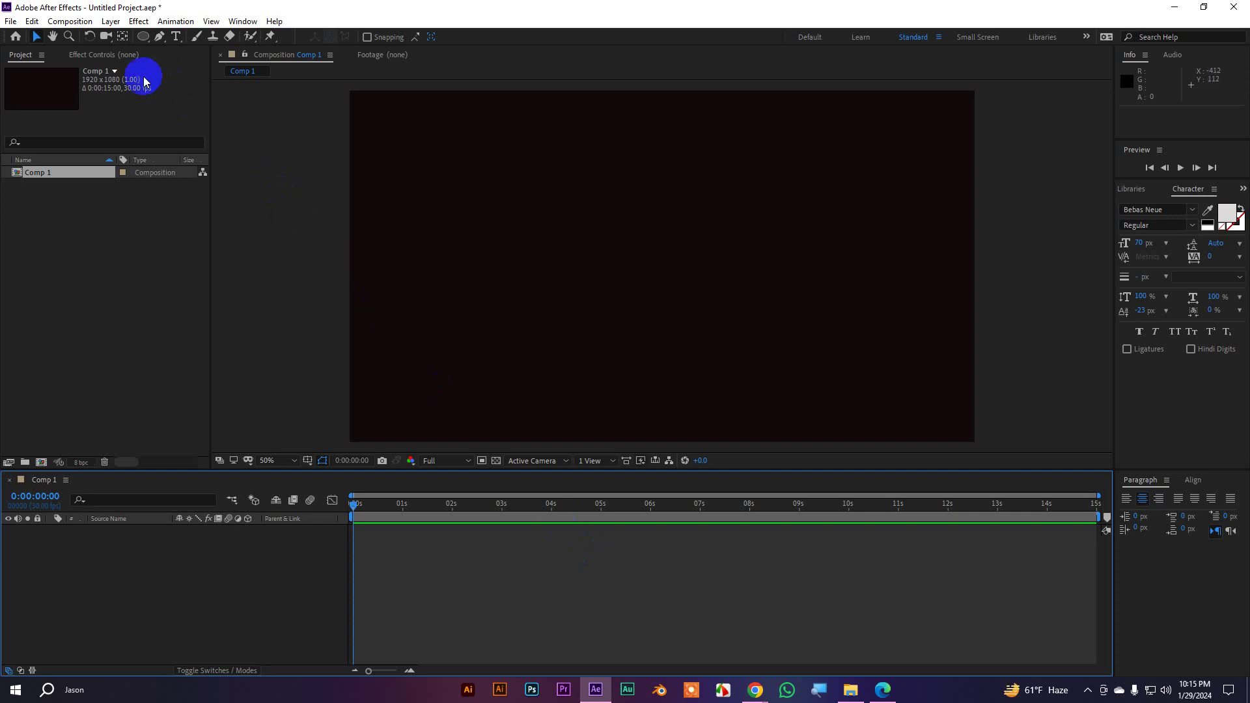
left_click(109, 21)
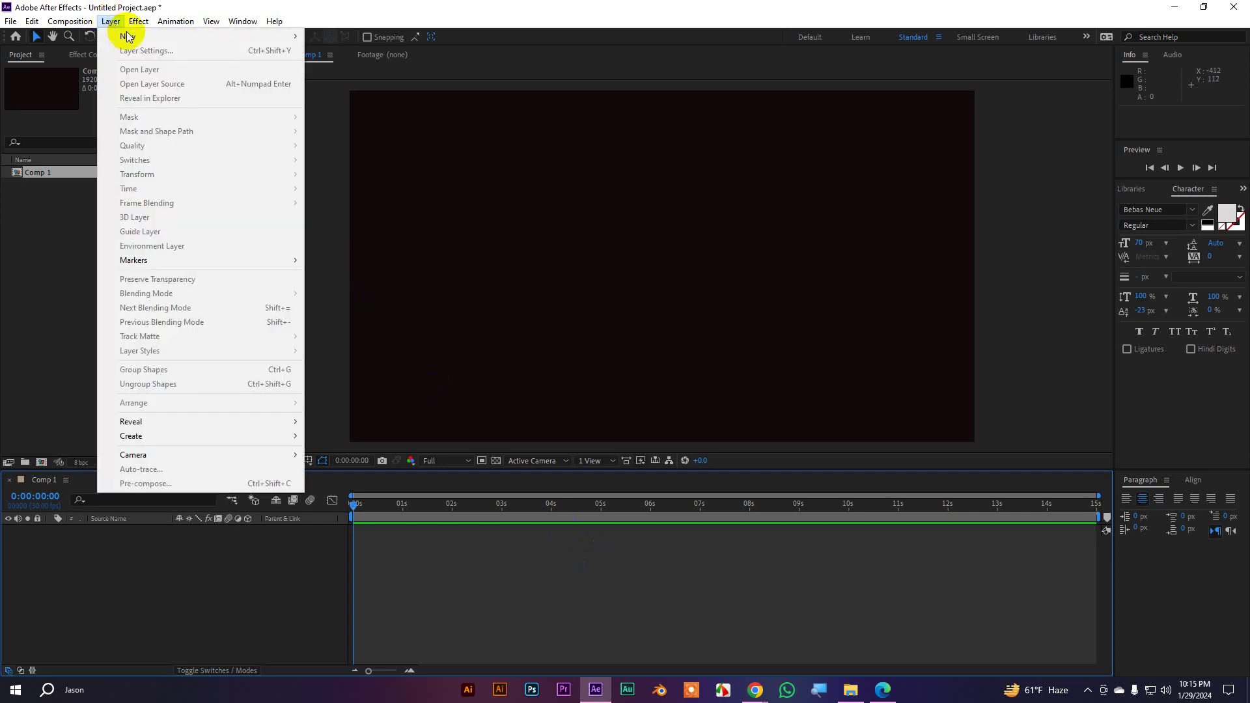
mouse_move(229, 37)
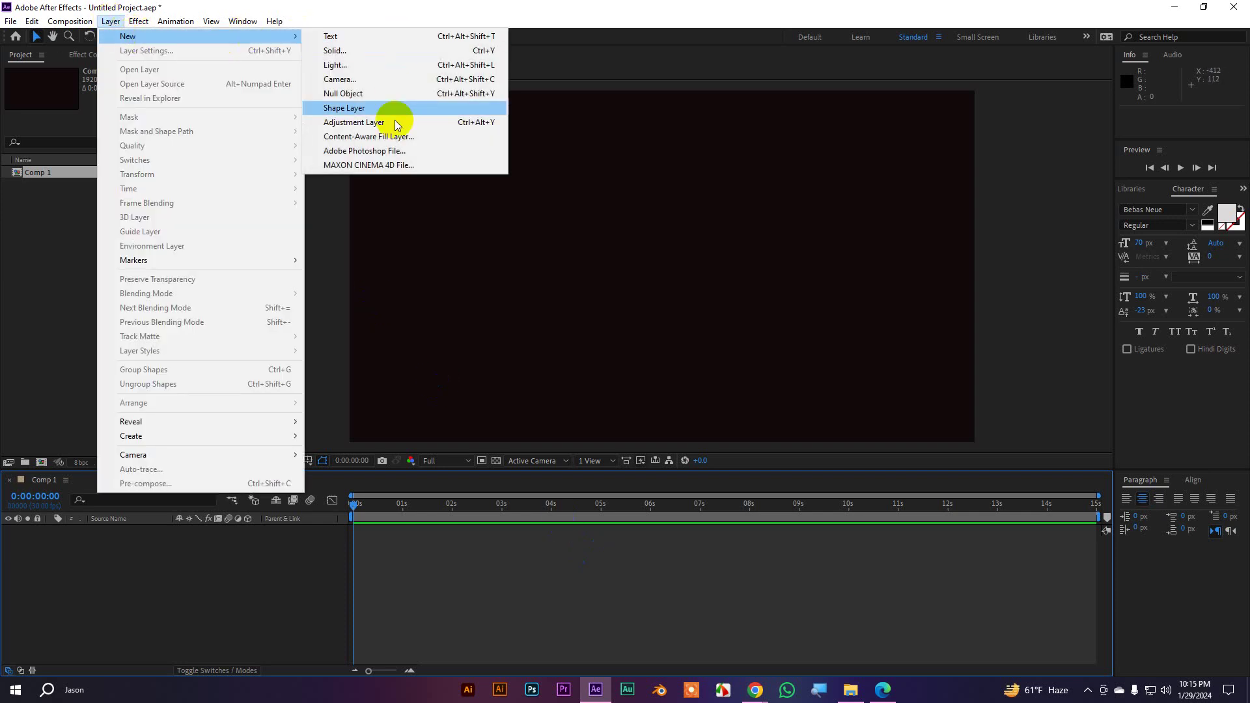
left_click(110, 21)
left_click(176, 38)
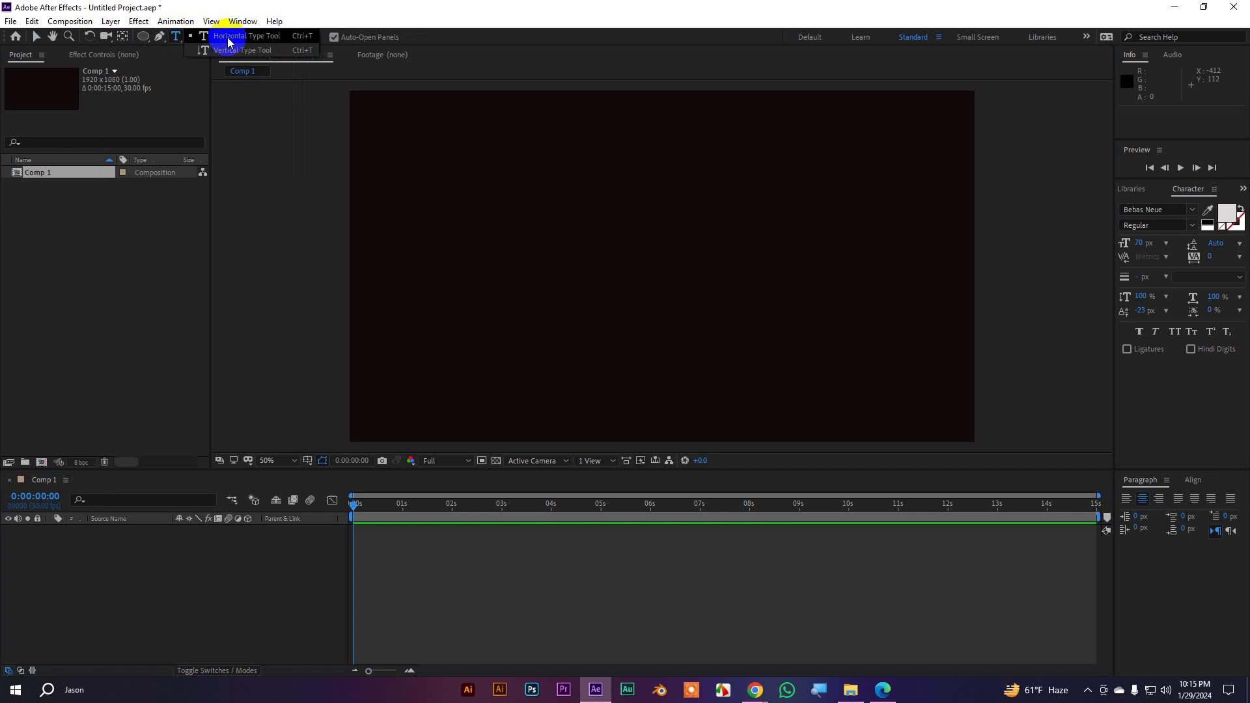
Choose the Horizontal Type Tool and click the comp's left side to start a text layer
left_click(229, 37)
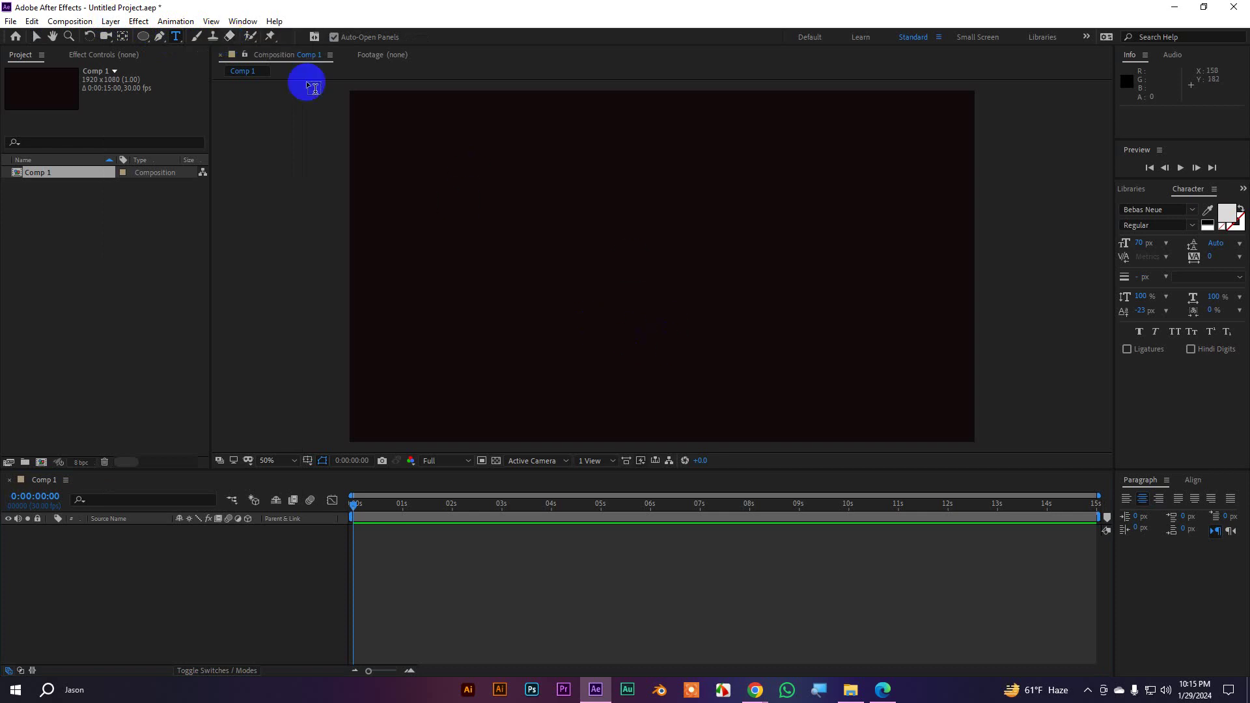
left_click(175, 38)
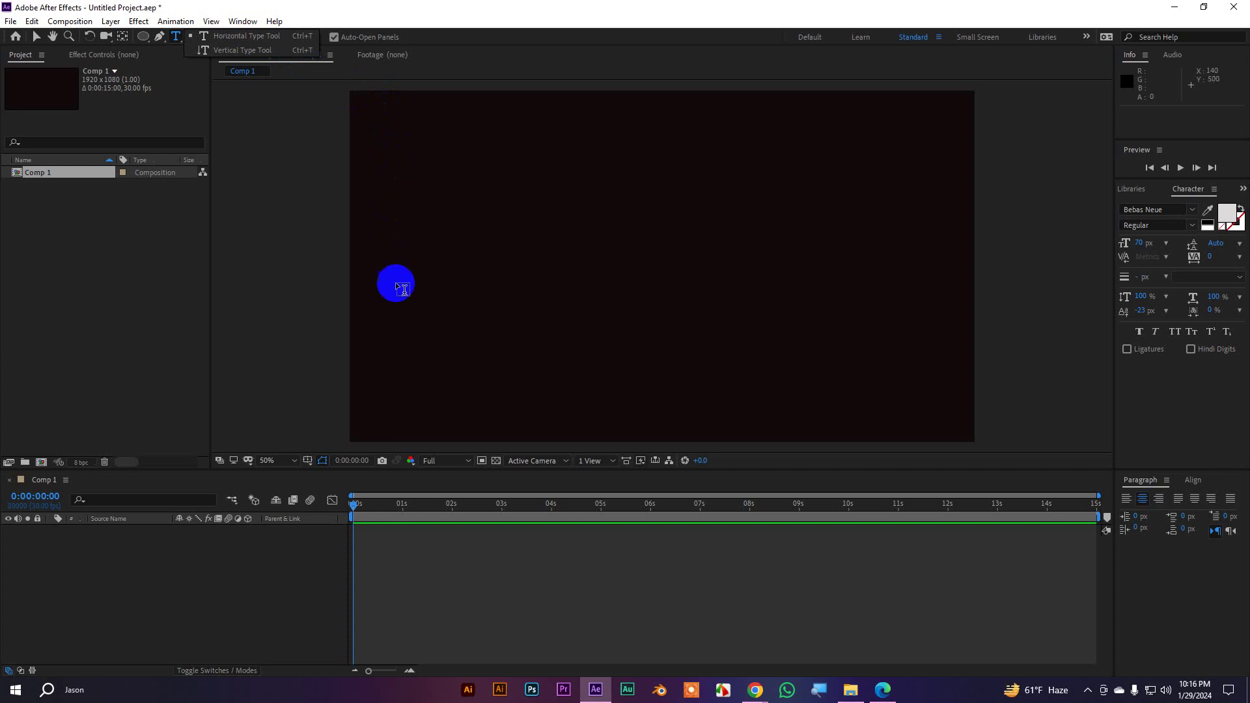
left_click(261, 36)
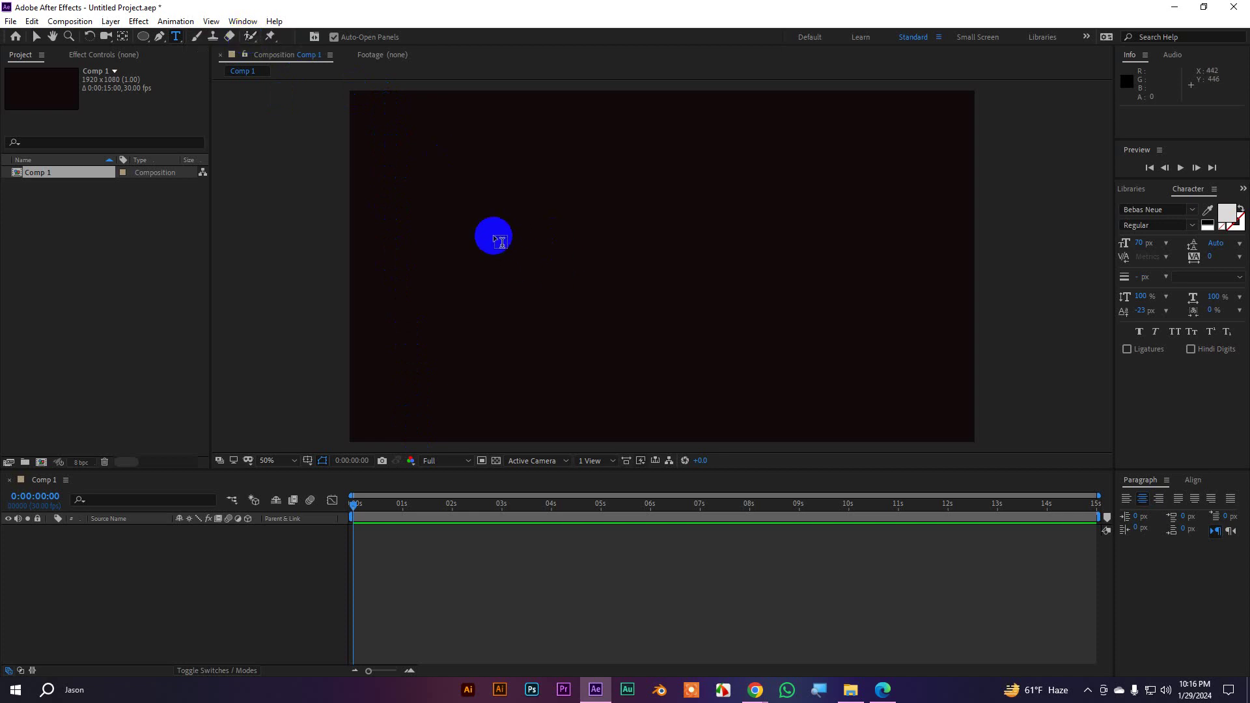
left_click(495, 239)
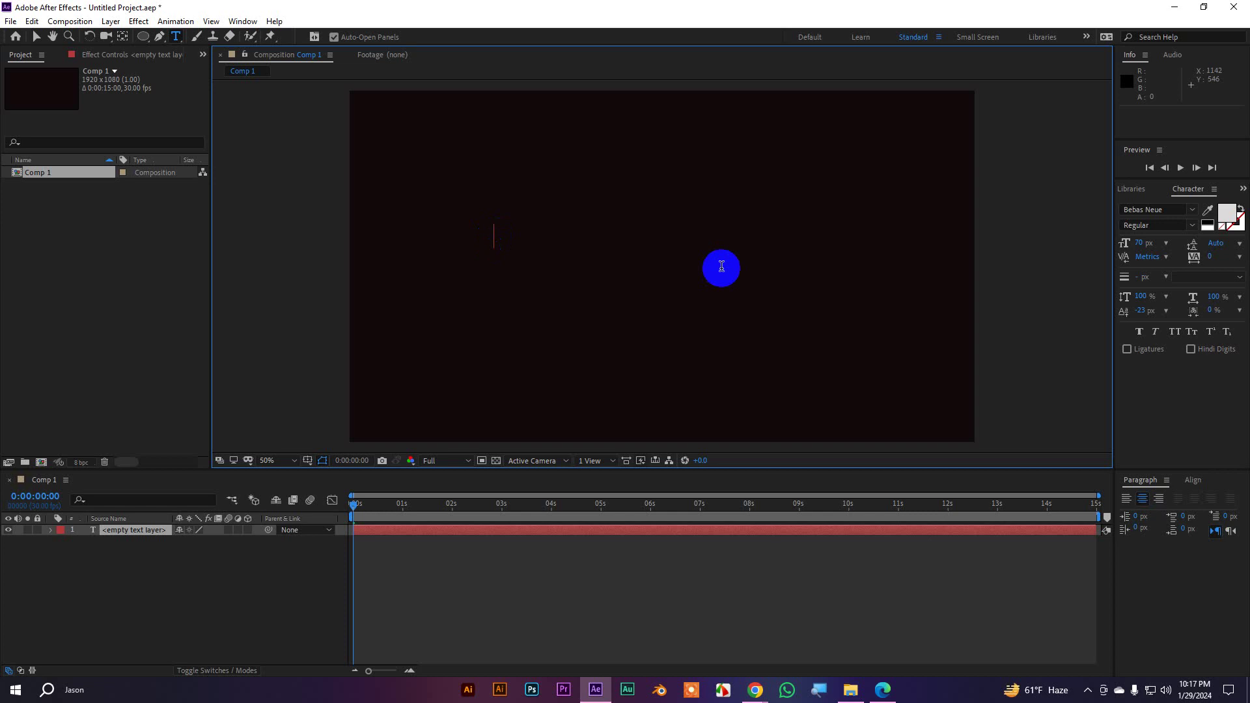
Type a first name in uppercase, then select it and retype it in lowercase
type("JASON")
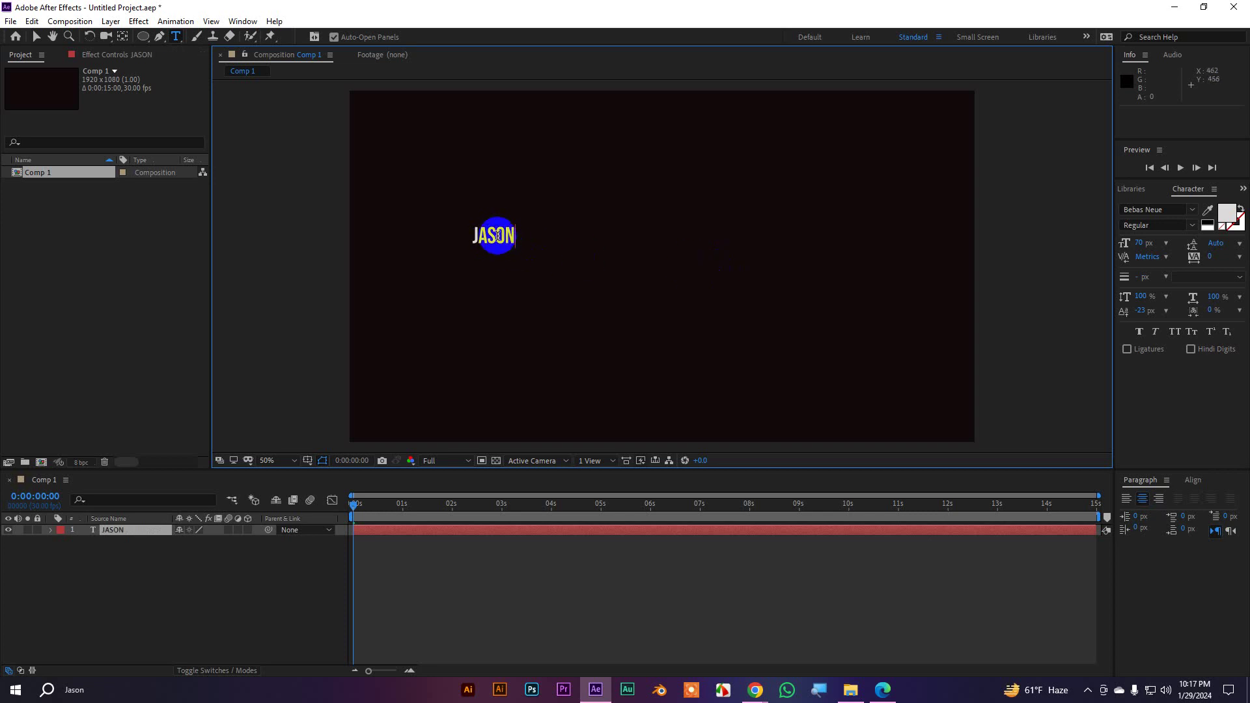
double_click(496, 236)
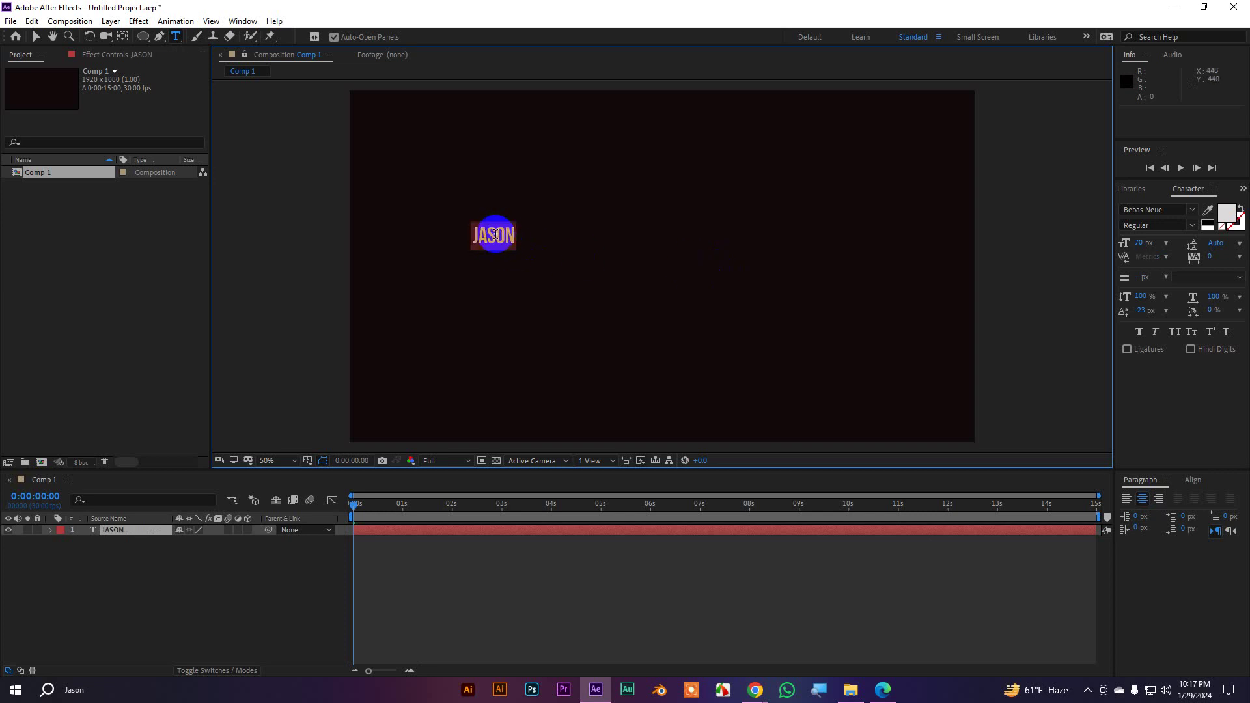
type("jason")
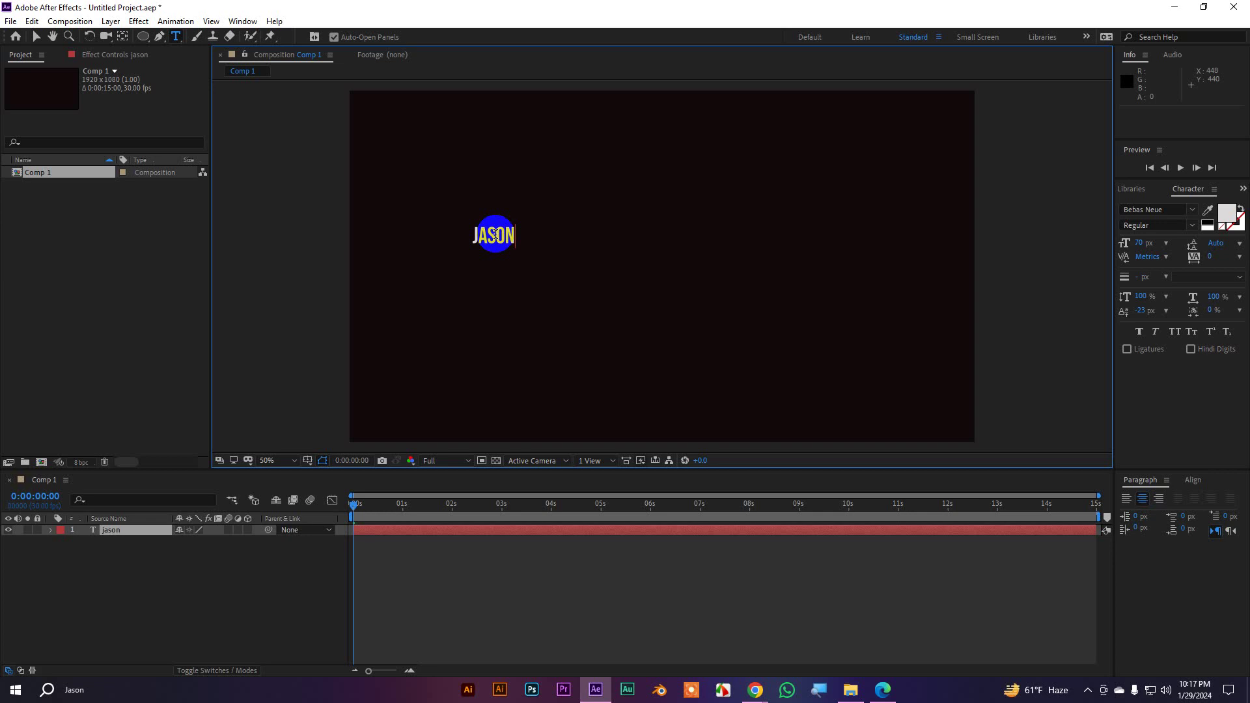
Select the whole word and bring the Character panel into focus
double_click(495, 234)
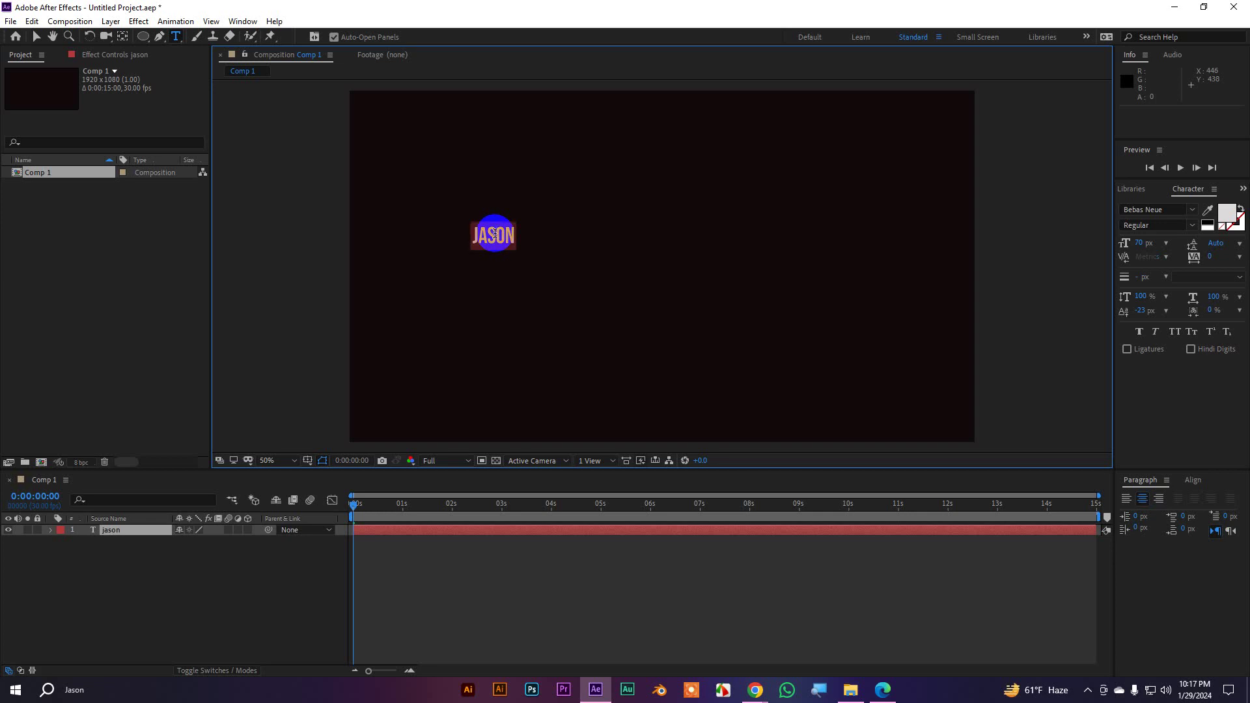
left_click(502, 233)
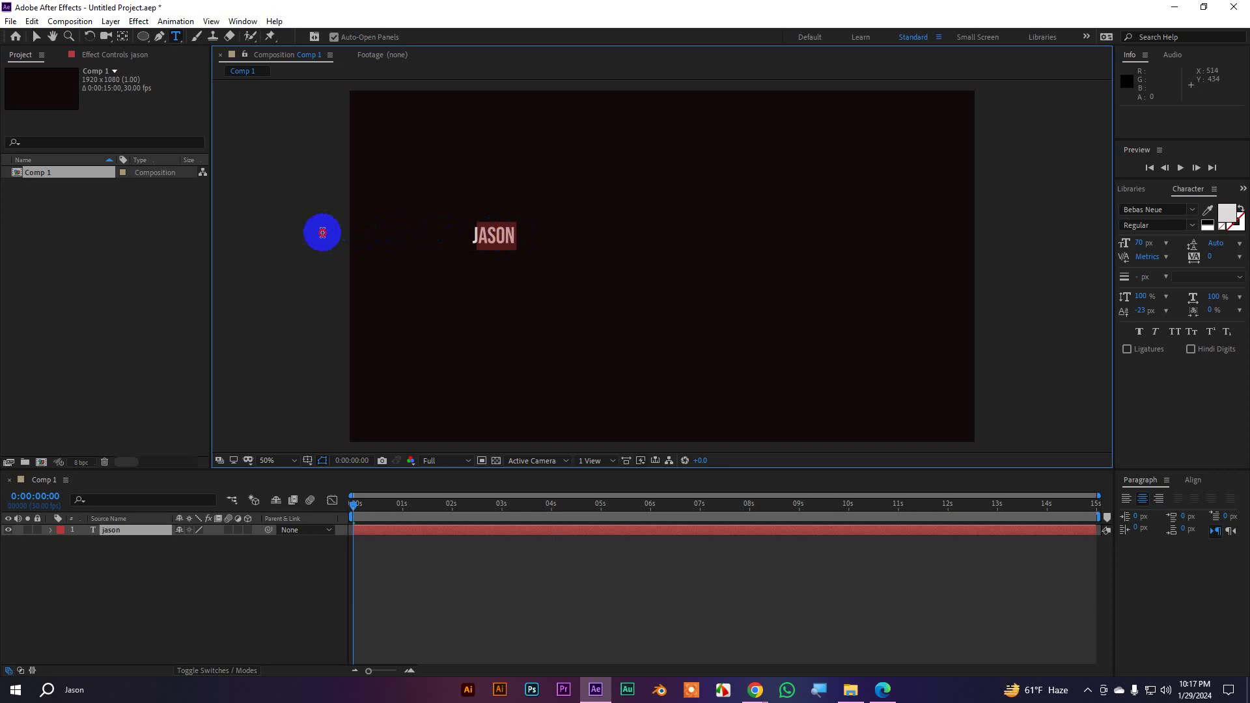
left_click(471, 234, "shift")
double_click(471, 233)
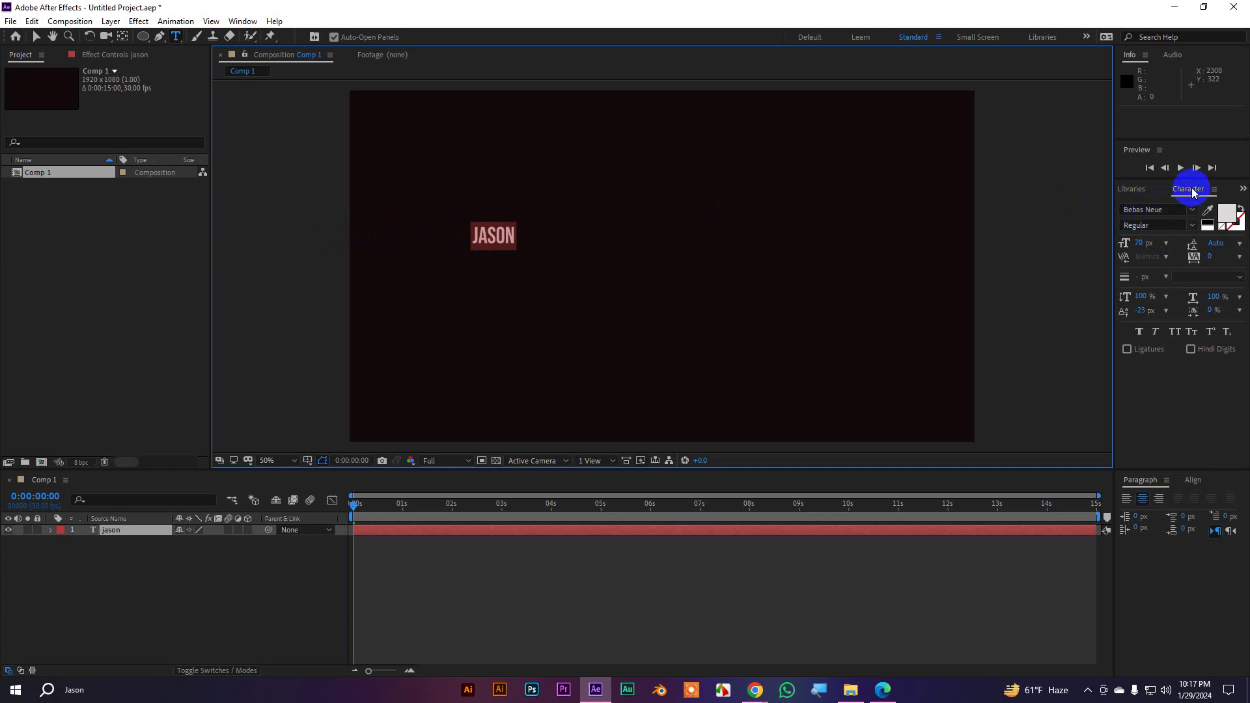
left_click(243, 21)
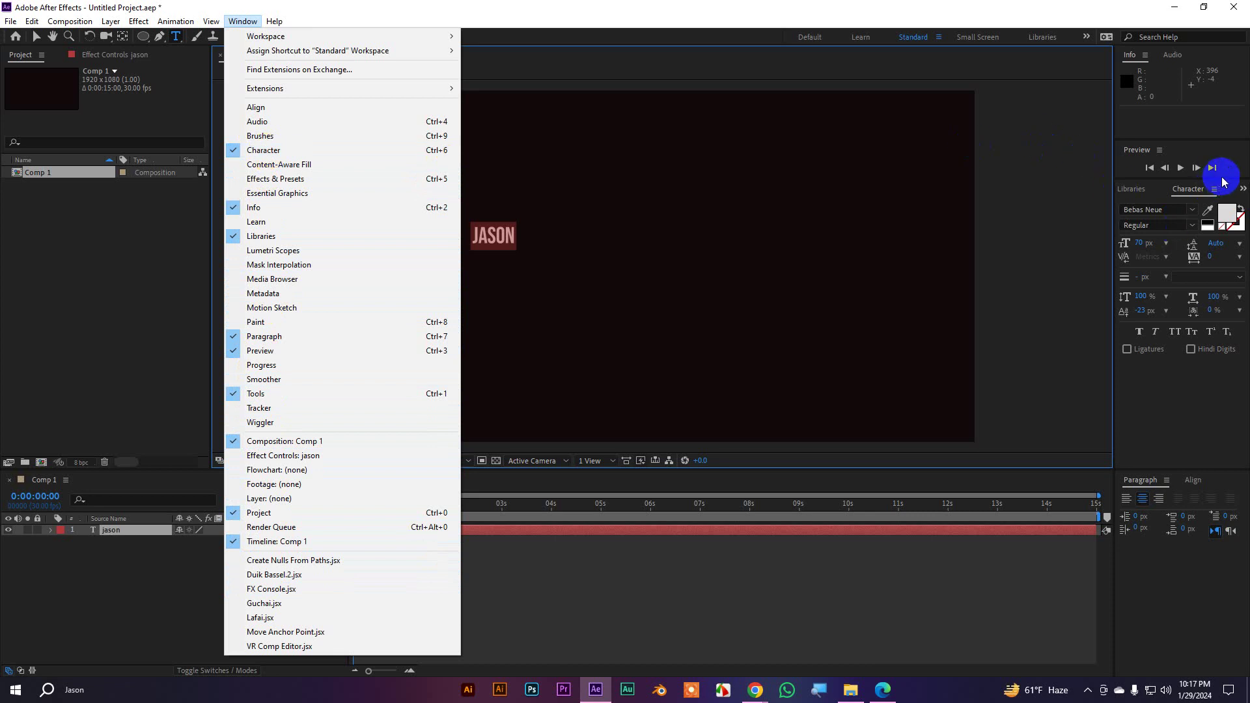
left_click(1194, 190)
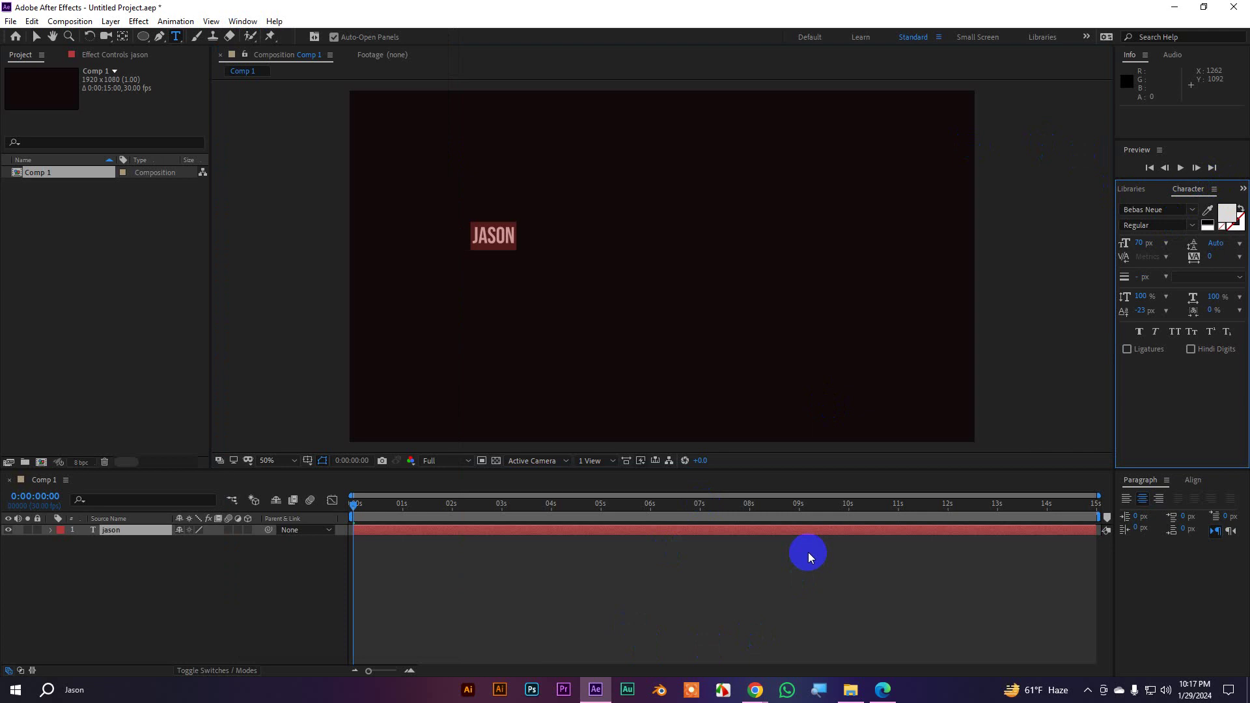
Set the text's font to ITC Avant Garde Gothic LT Demi in the Character panel
left_click(1193, 214)
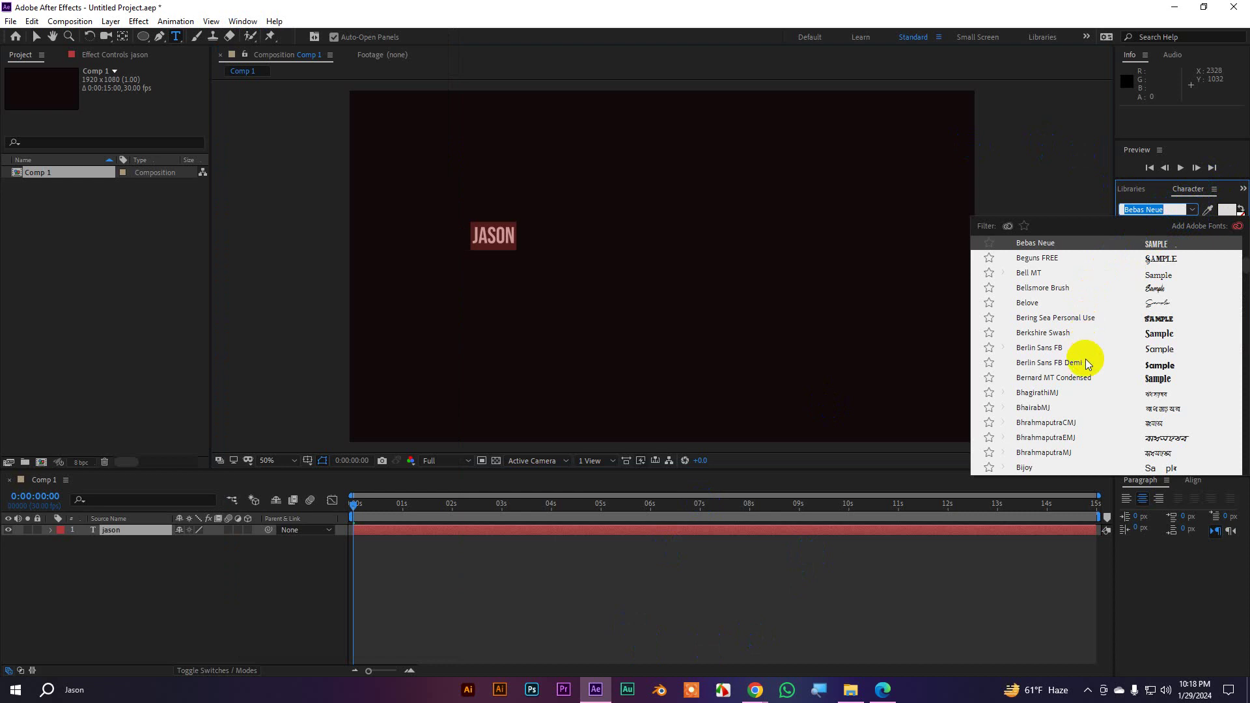
scroll(1085, 358, "down", 1)
scroll(1089, 409, "up", 10)
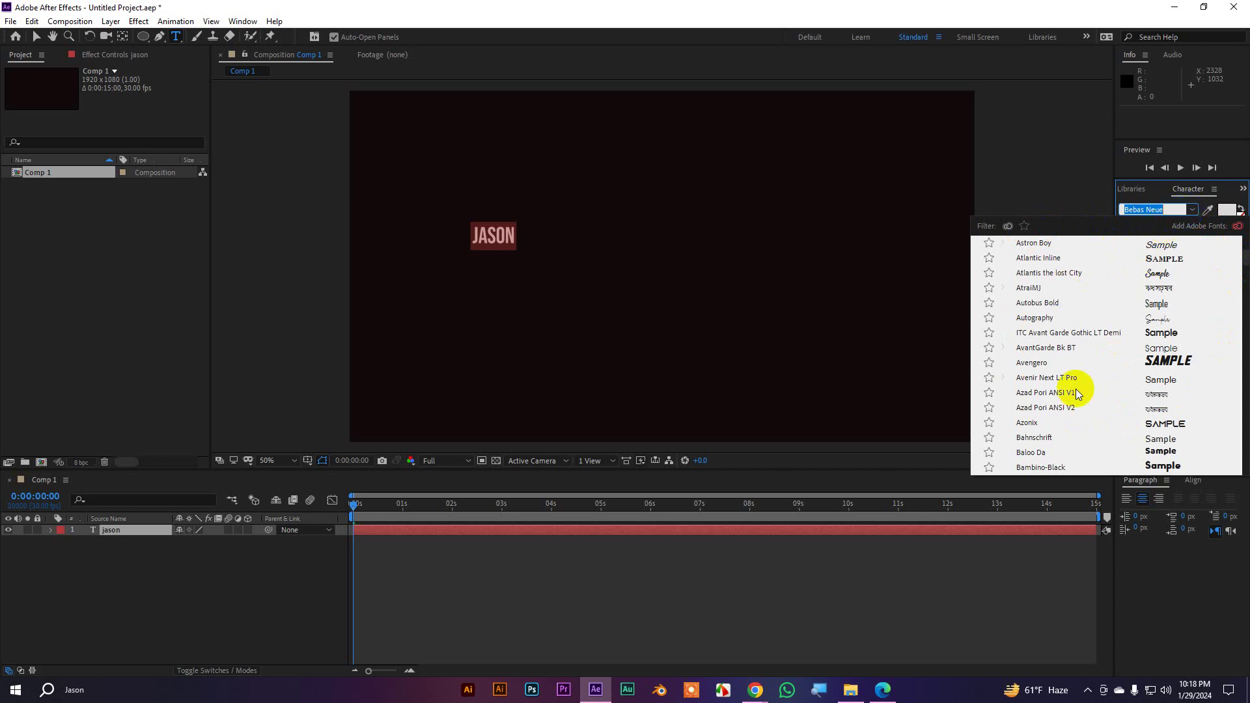
left_click(1172, 333)
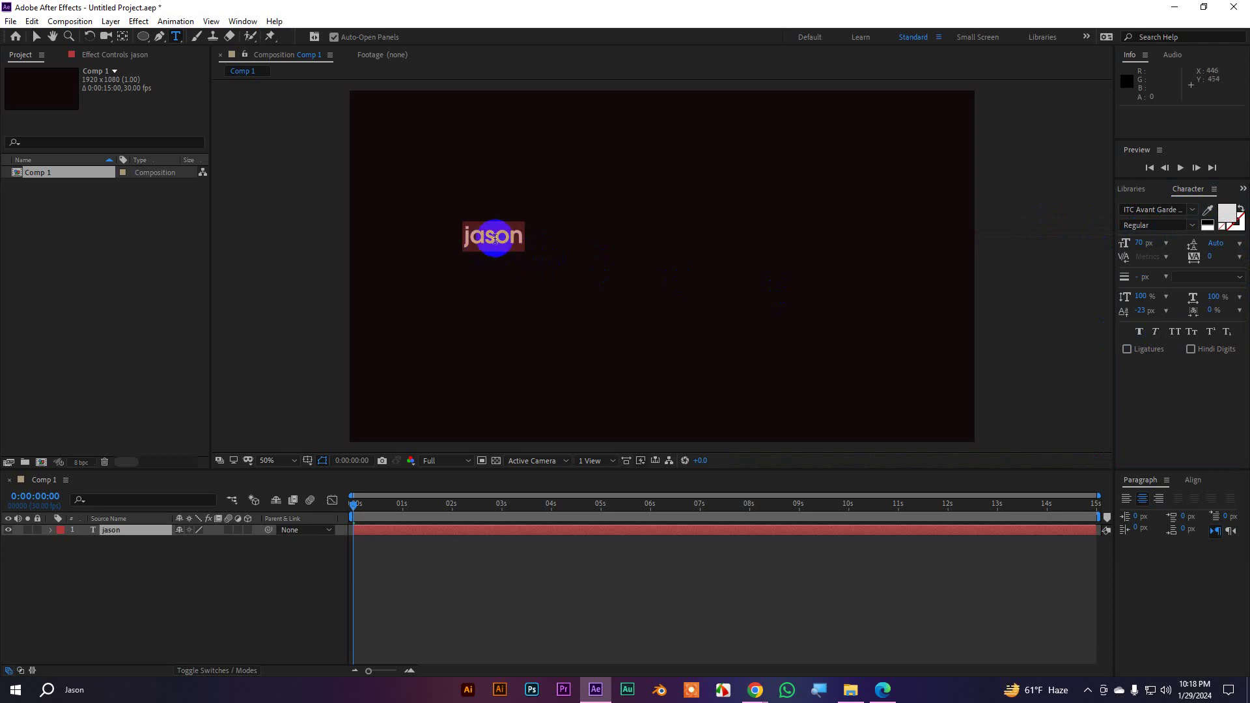
left_click(1193, 226)
Keep the Regular style, fill the text with red B92626, and scale the font size to about 188 px
left_click(1140, 243)
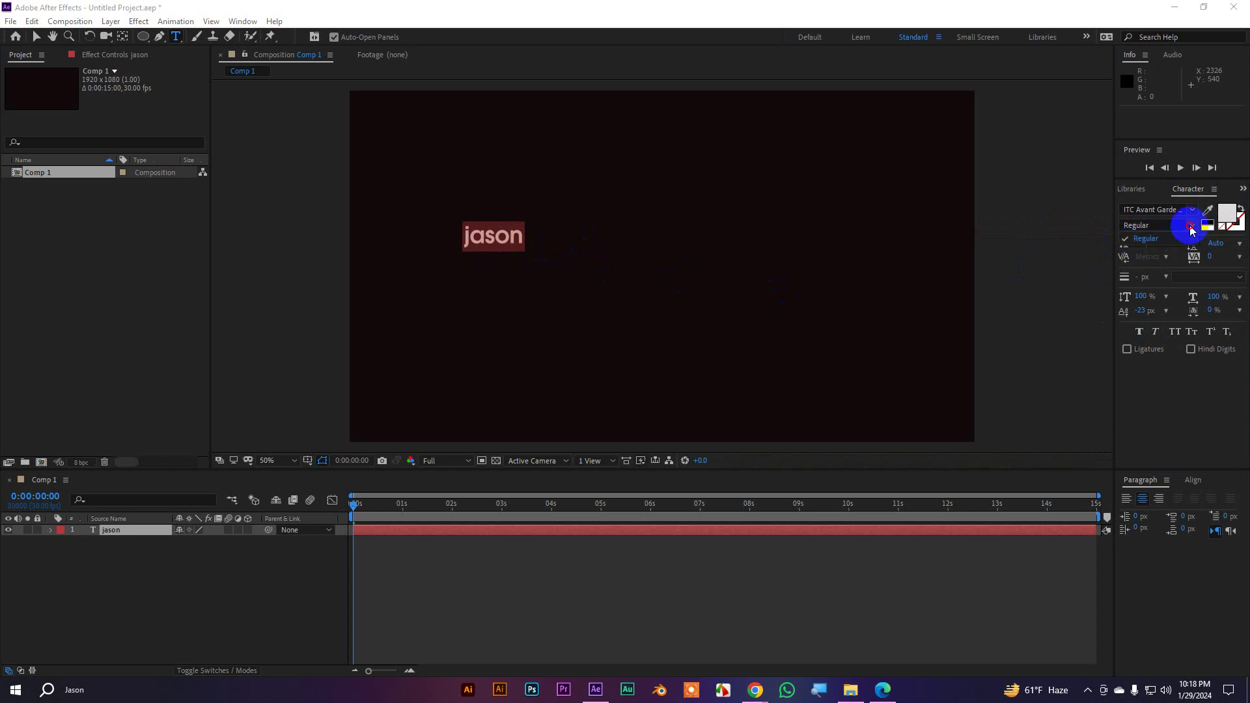
left_click(1227, 218)
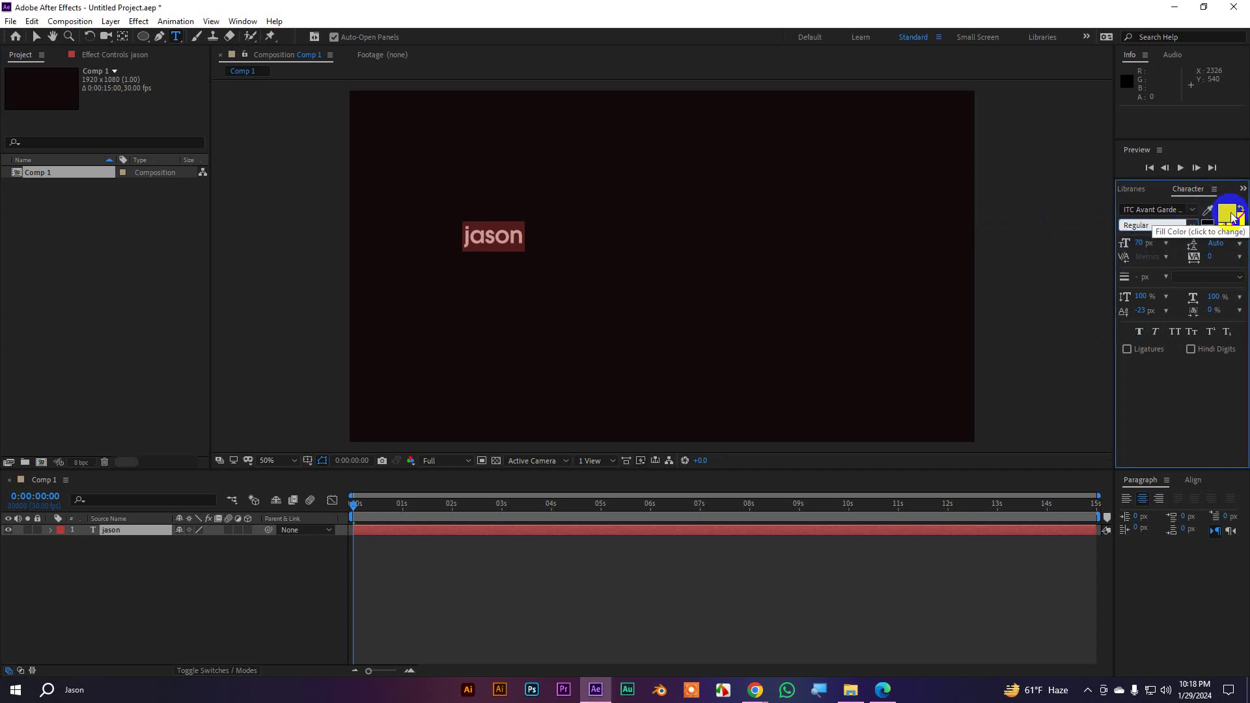
left_click(1233, 218)
left_click_drag(708, 207, 713, 147)
left_click(841, 159)
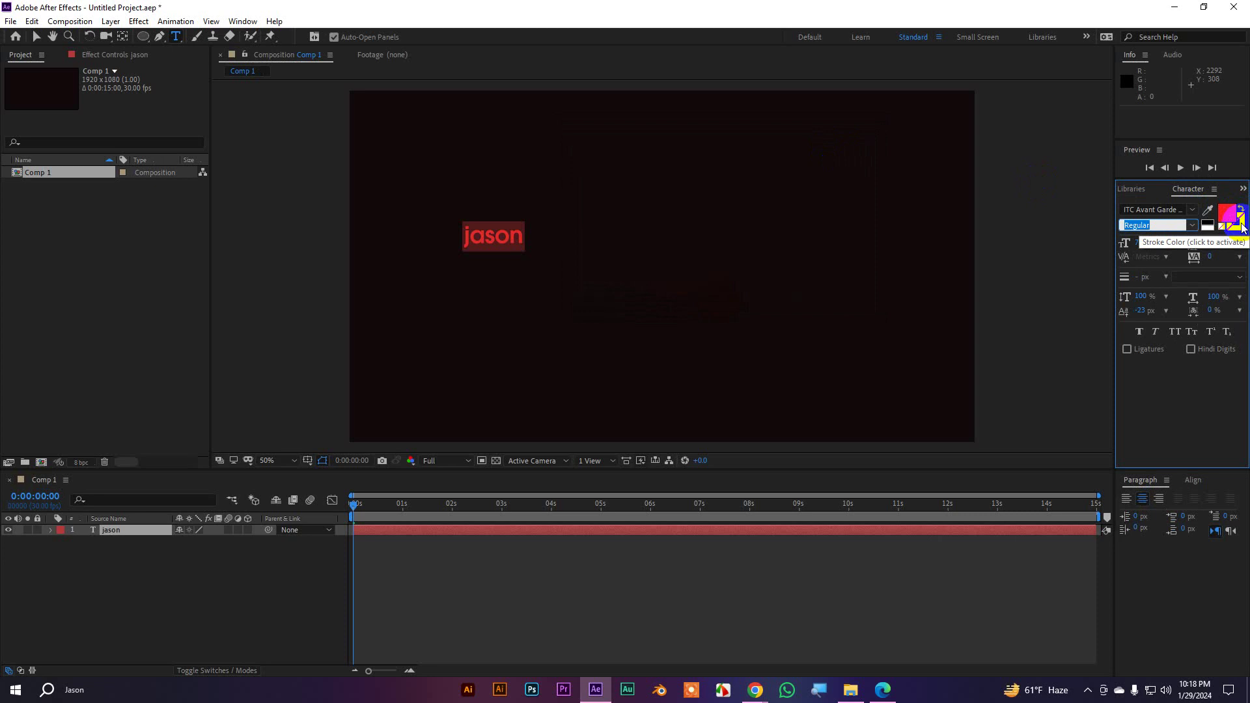
left_click_drag(1145, 251, 1211, 245)
left_click(1141, 244)
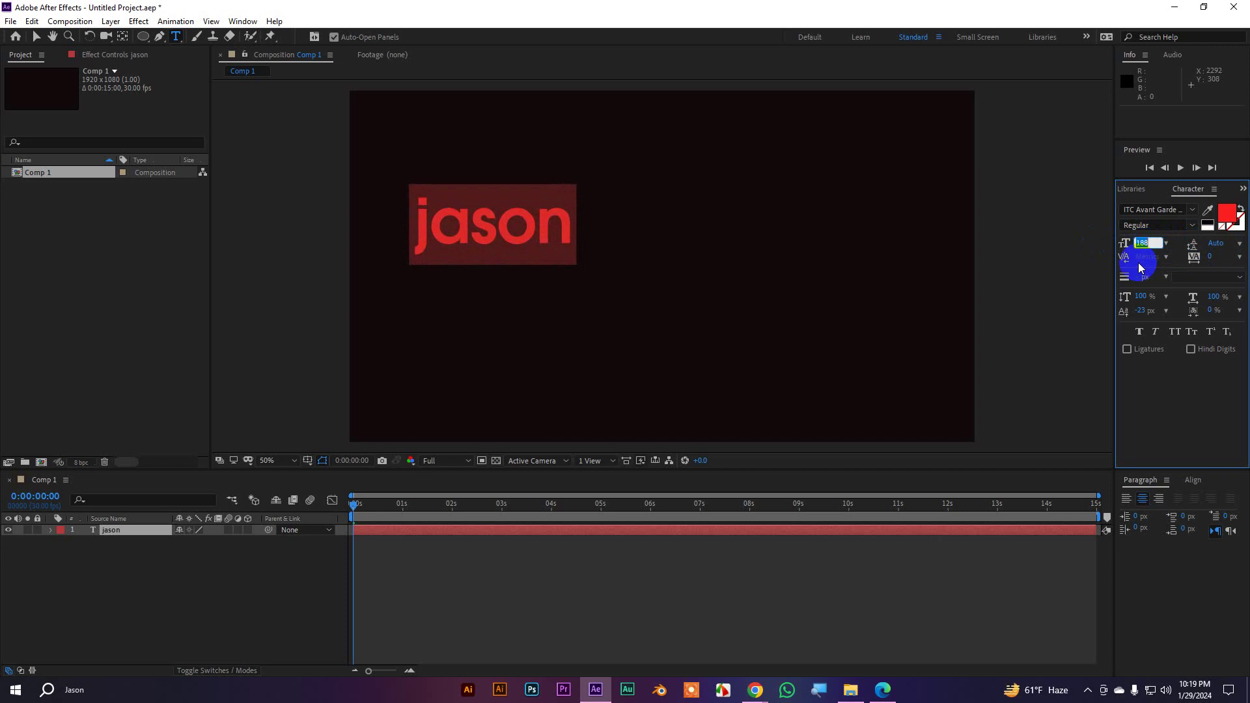
Set the font size to 200 px, leaving line spacing unchanged
type("200")
key("Return")
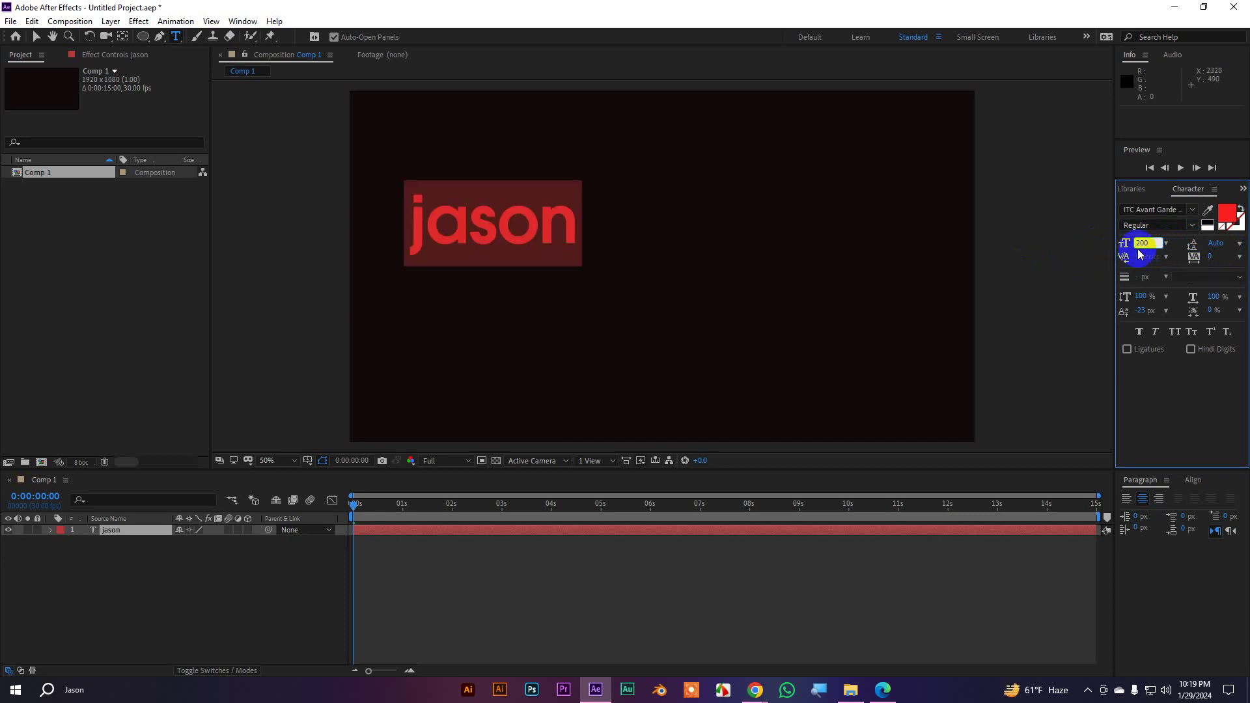
left_click(1173, 252)
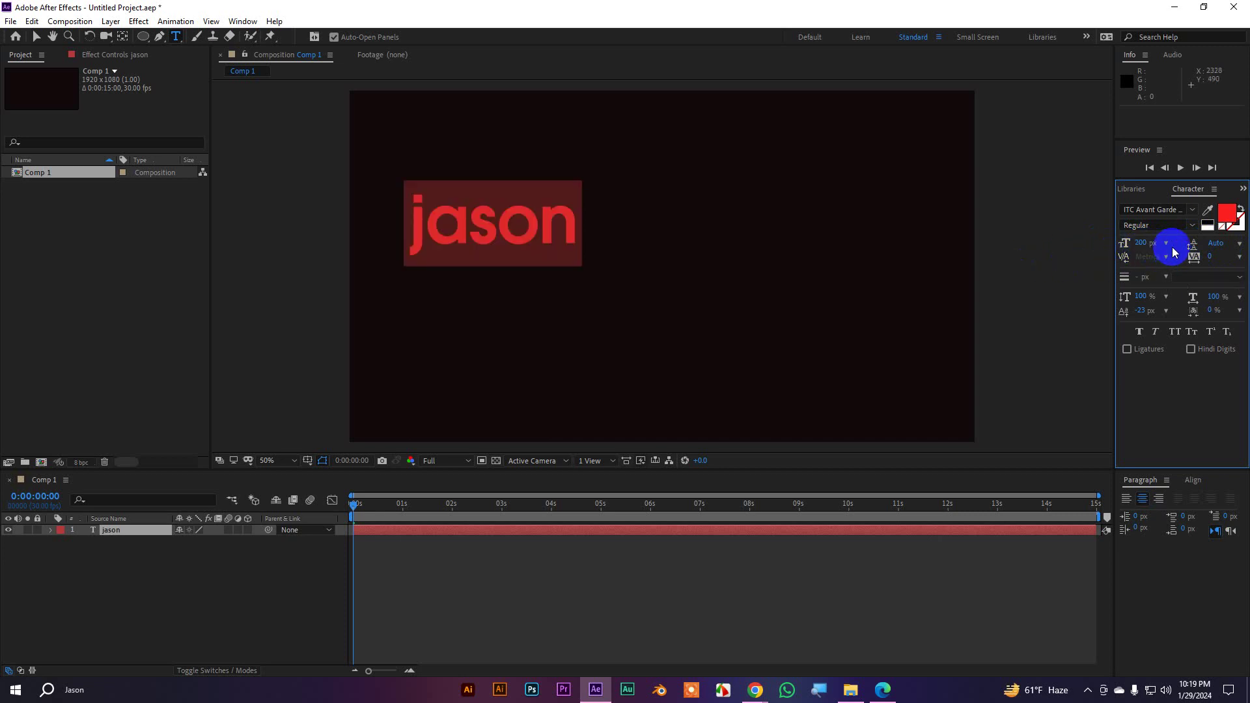
left_click(1227, 246)
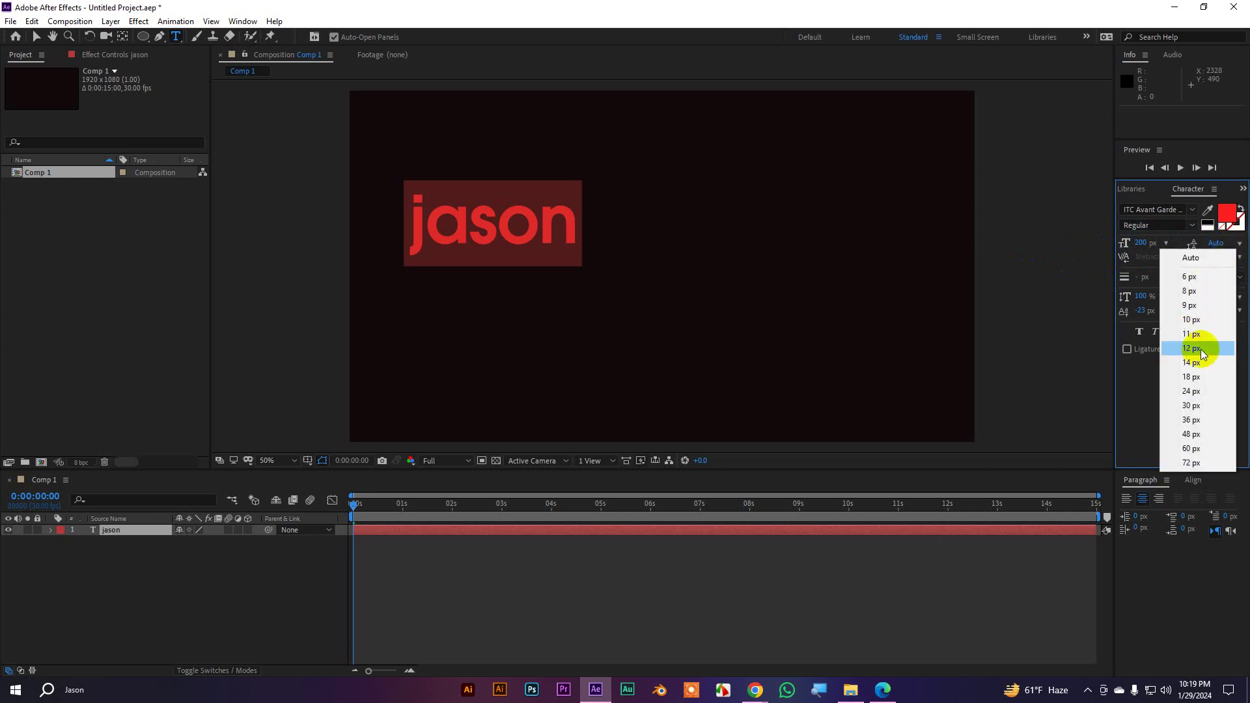
left_click(1146, 260)
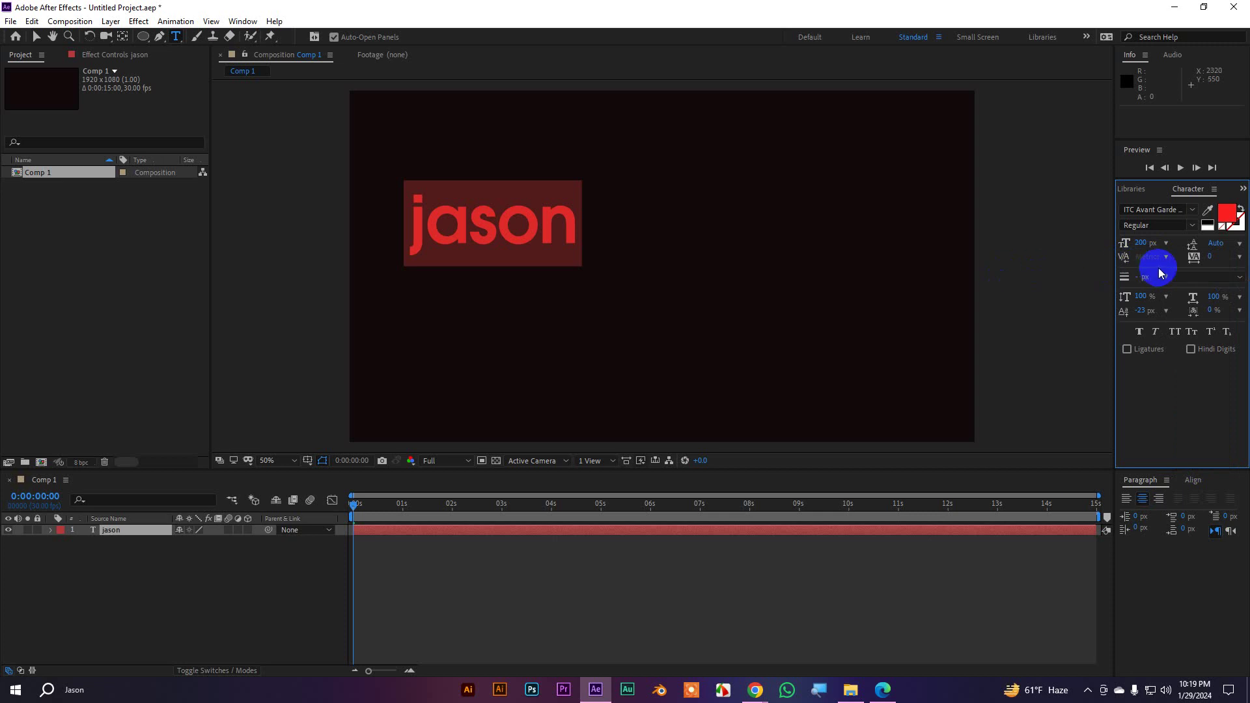
Try letter tracking at -25 and 16, then reset tracking to 0
left_click(1241, 259)
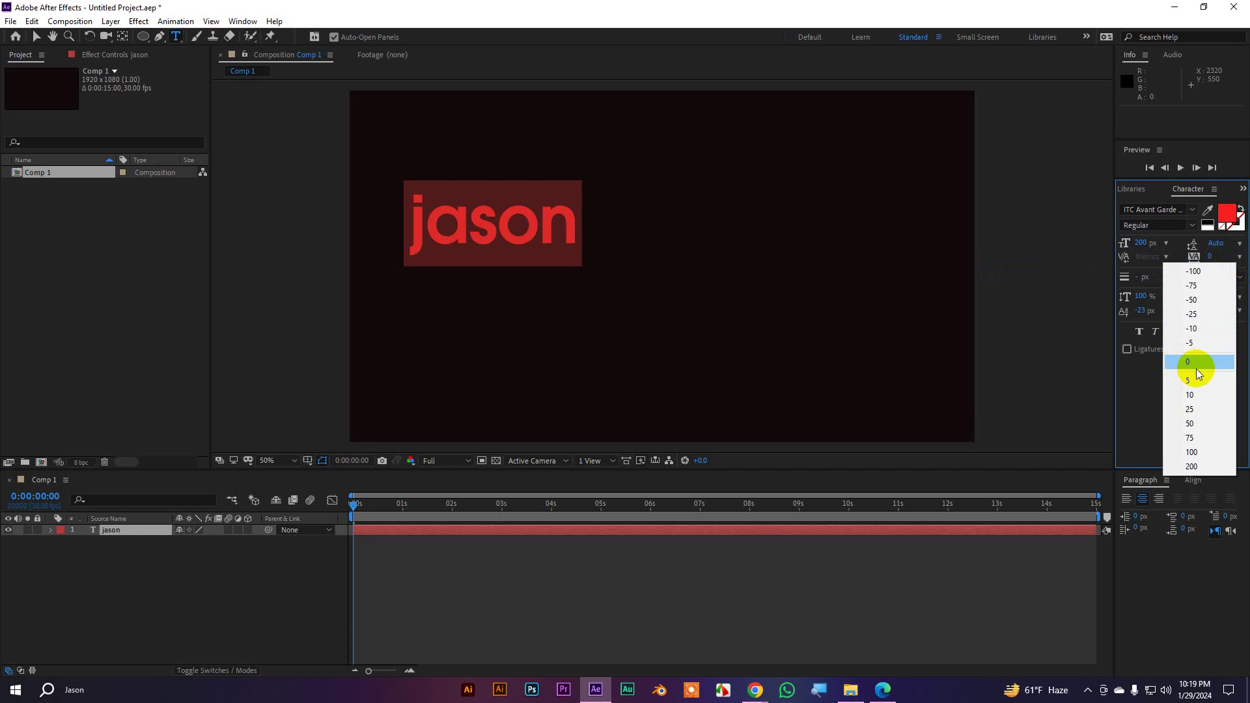
left_click(1194, 313)
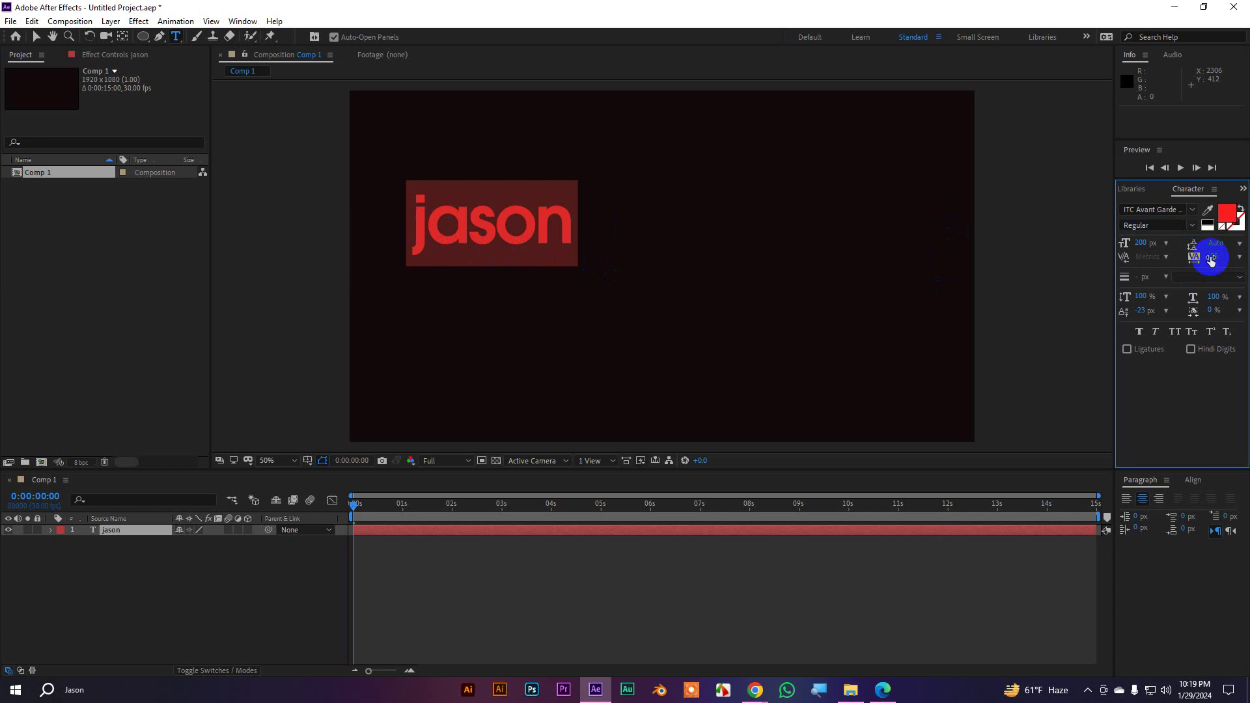
left_click_drag(1213, 256, 1243, 262)
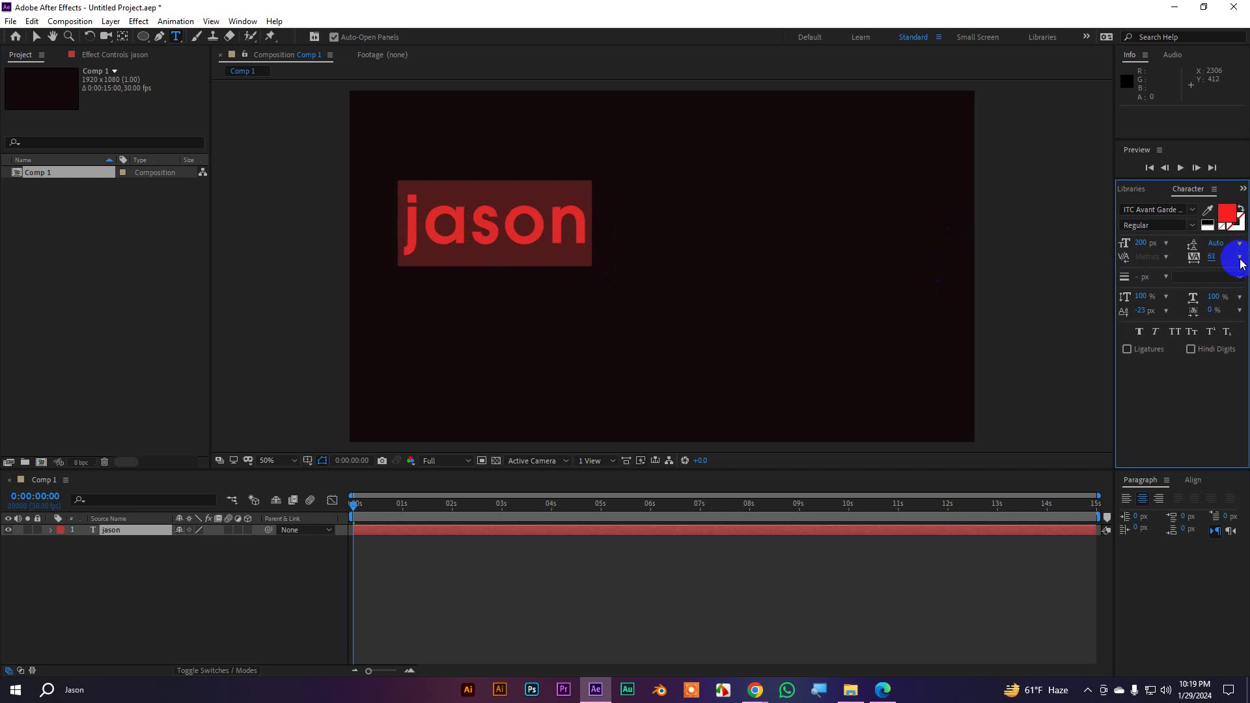
left_click(1239, 258)
left_click(1190, 362)
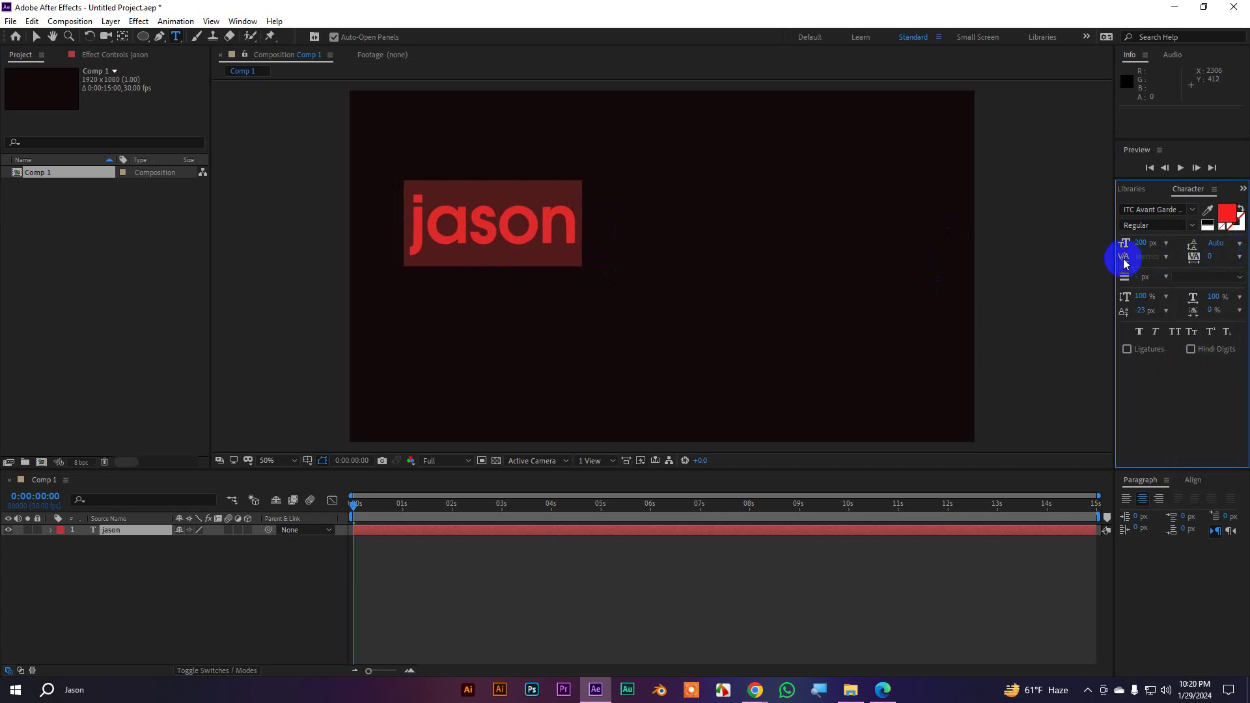
Check the kerning options inside the word without changing them, then select all the text
left_click(535, 219)
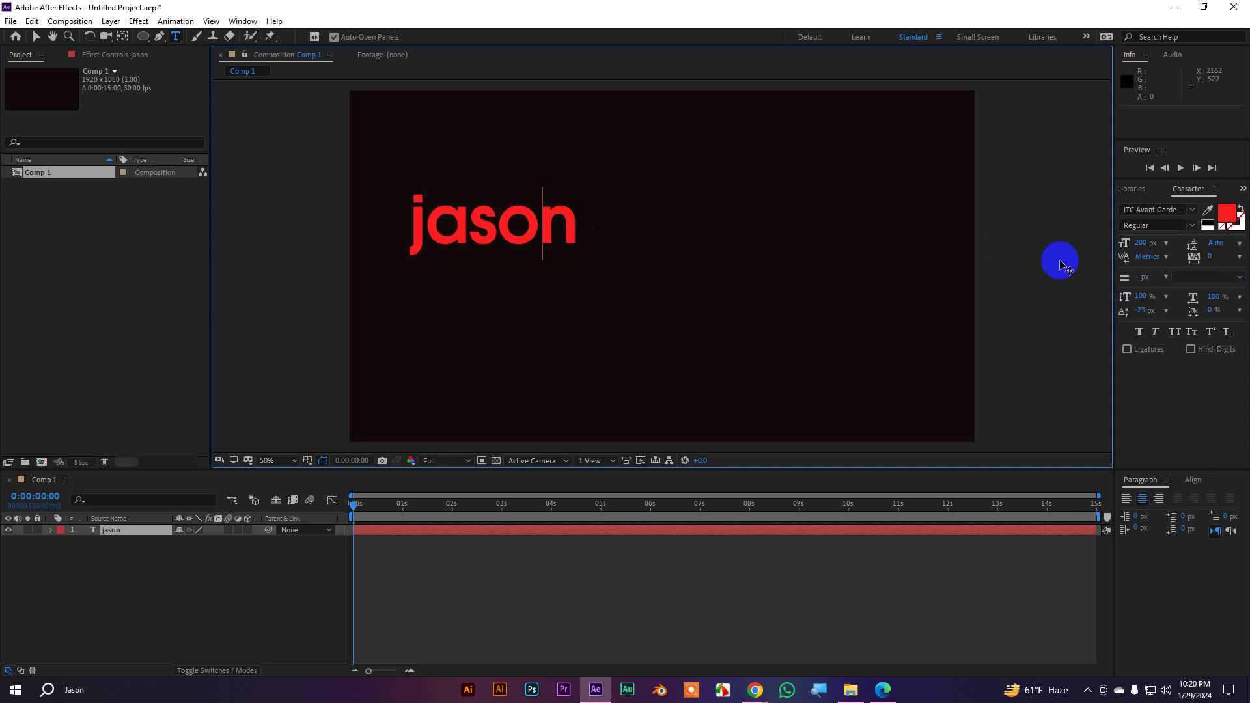
left_click(1166, 258)
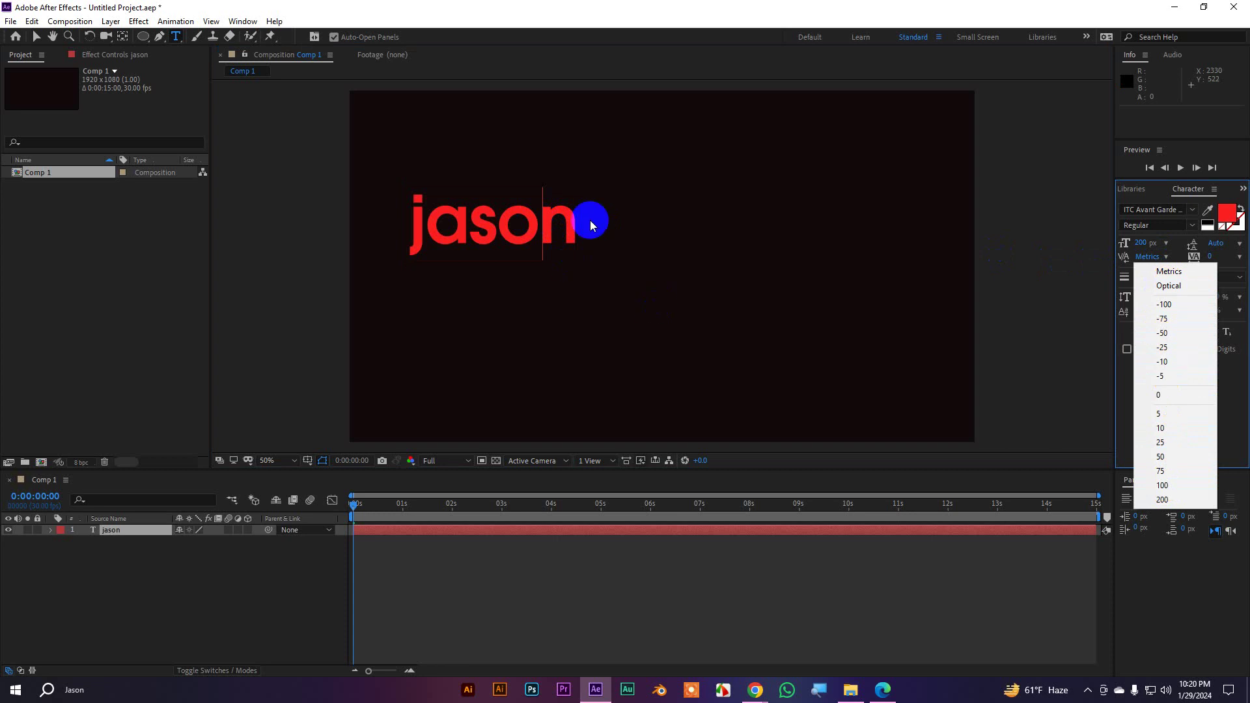
left_click(538, 215)
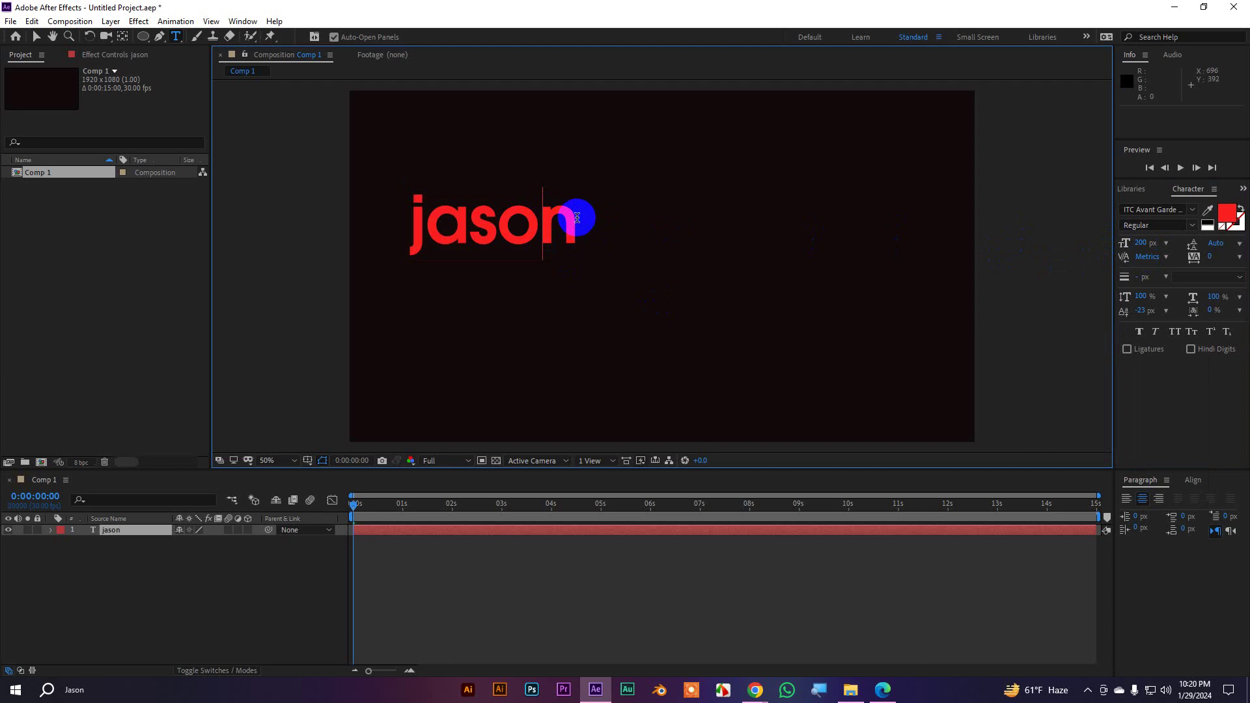
key("ctrl+a")
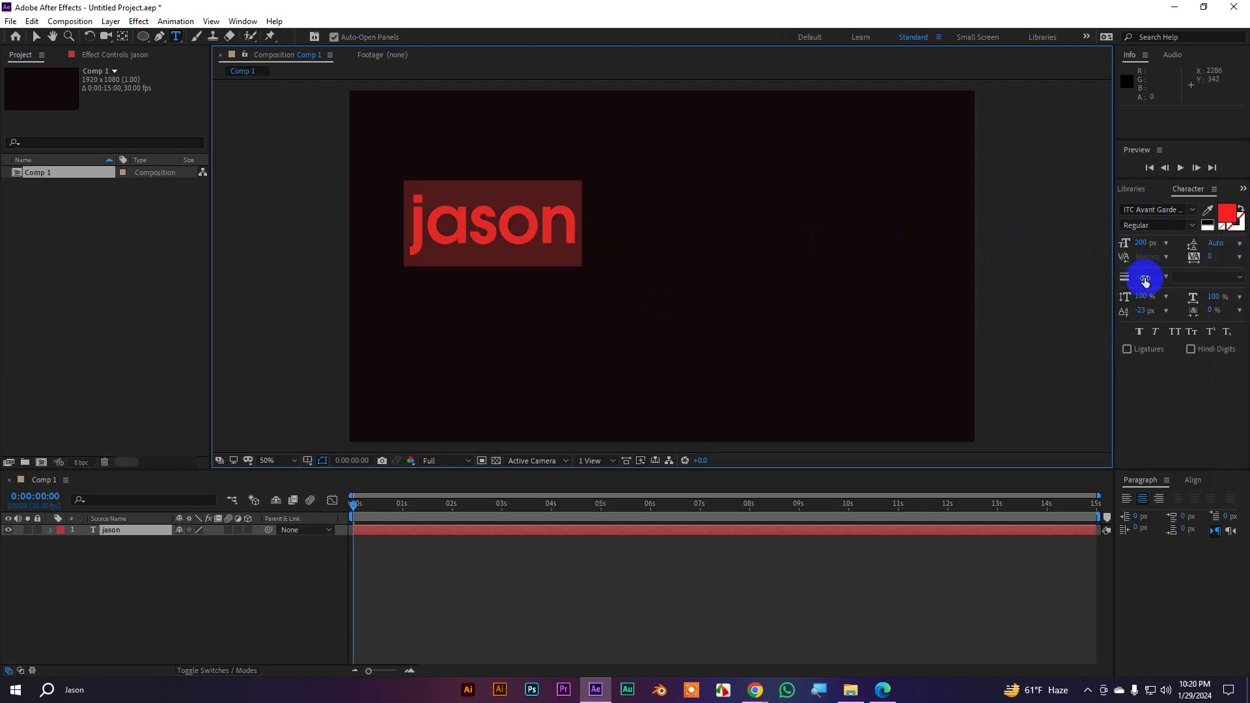
Try a stroke on the jason text but keep stroke width at 0 px, and reset vertical scale to 100%
mouse_move(1133, 276)
left_mouse_down()
mouse_move(1159, 274)
mouse_move(1129, 282)
mouse_move(1145, 297)
left_mouse_up()
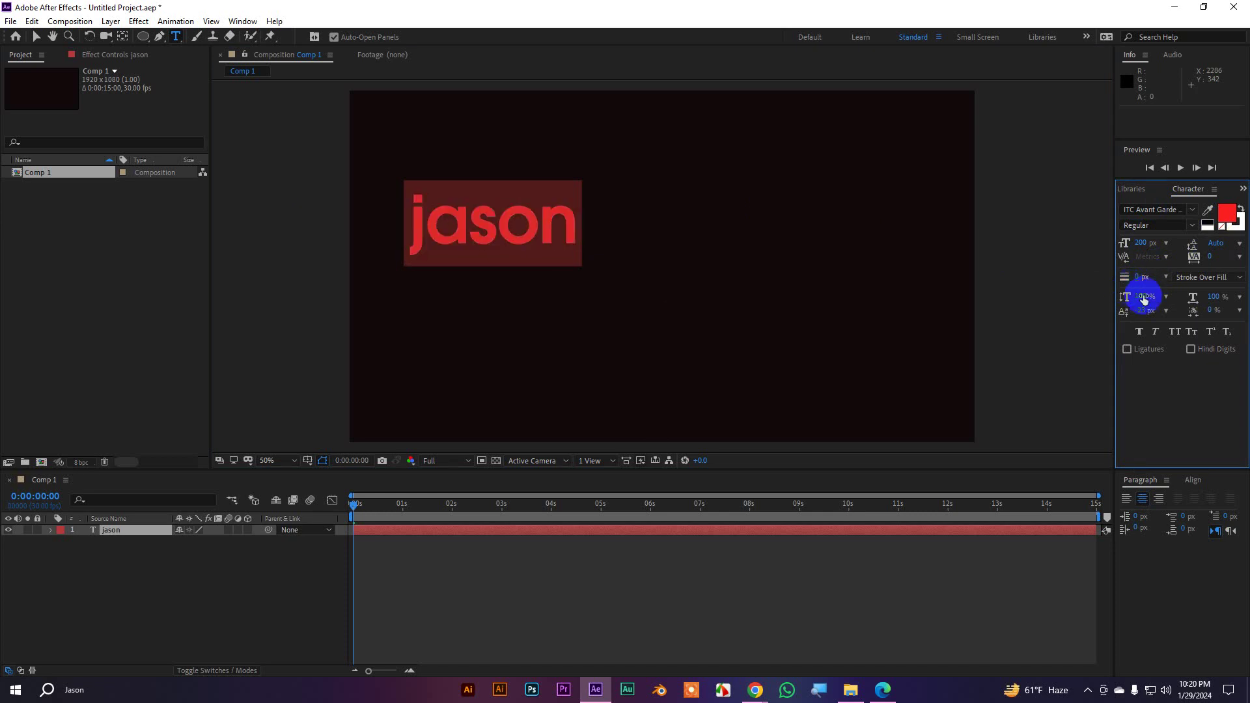
left_click(1214, 279)
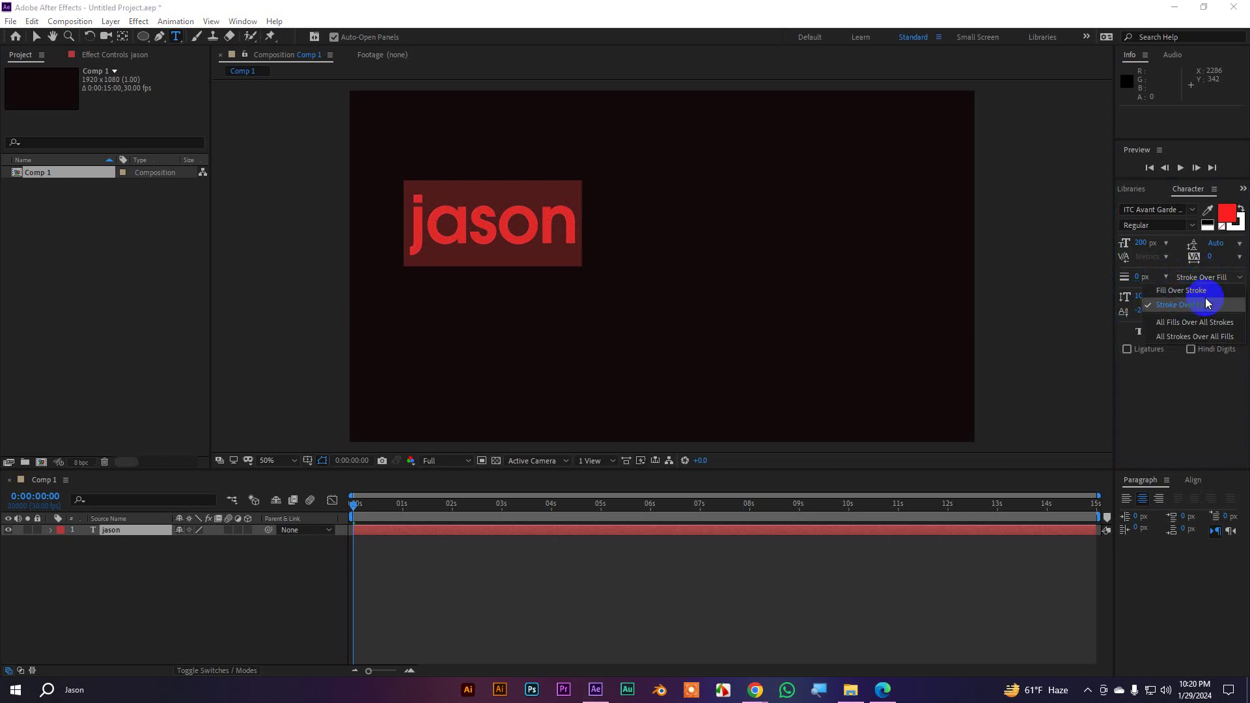
left_click(1147, 274)
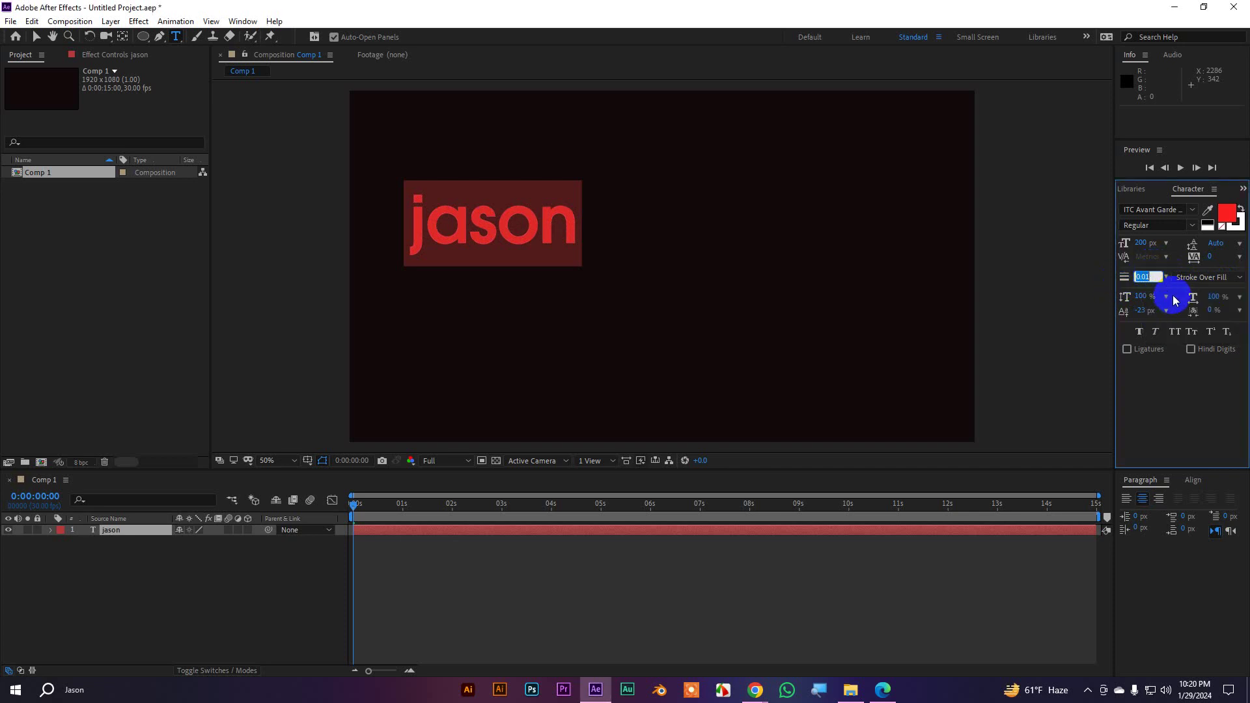
mouse_move(1145, 297)
left_mouse_down()
mouse_move(1236, 293)
mouse_move(1150, 300)
left_mouse_up()
left_click(1140, 297)
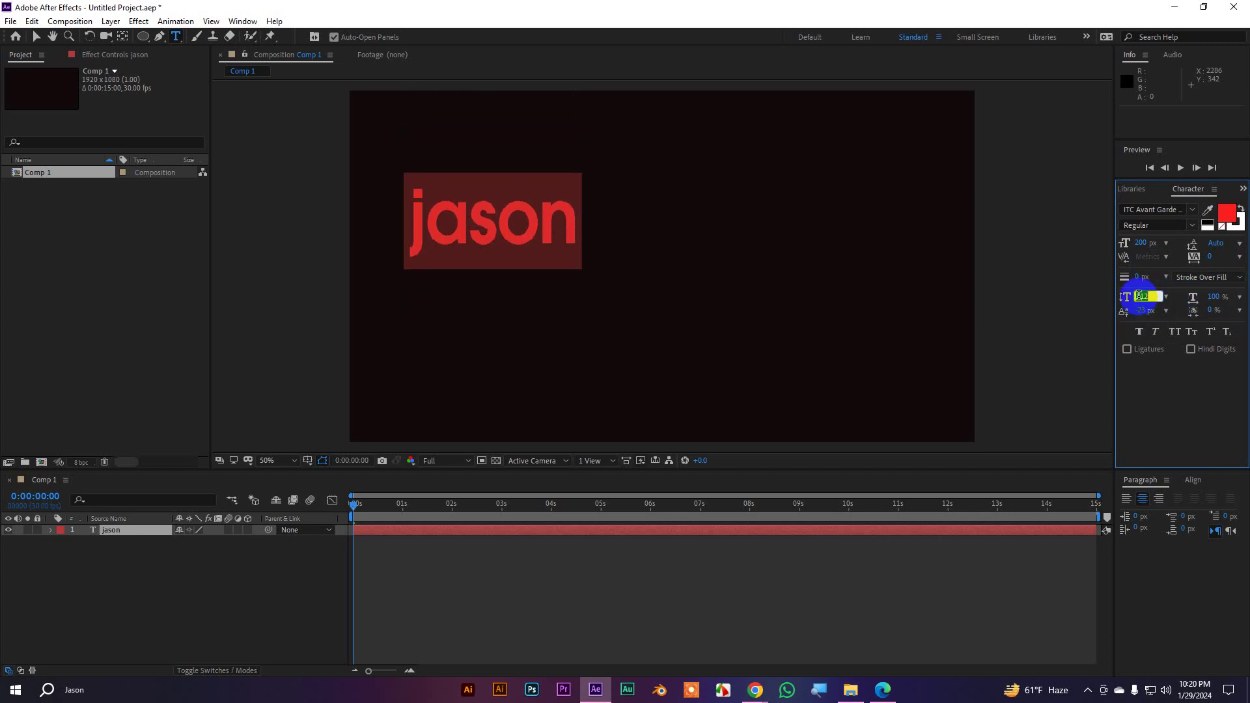
type("100")
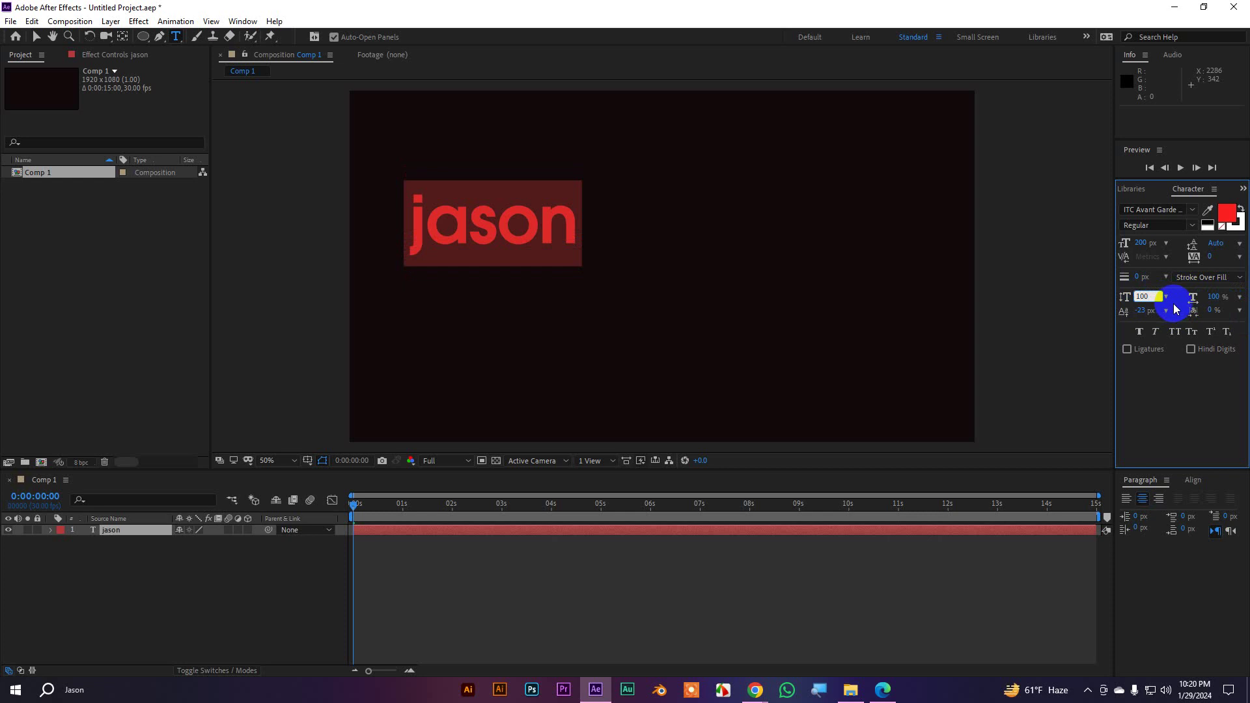
left_click(545, 216)
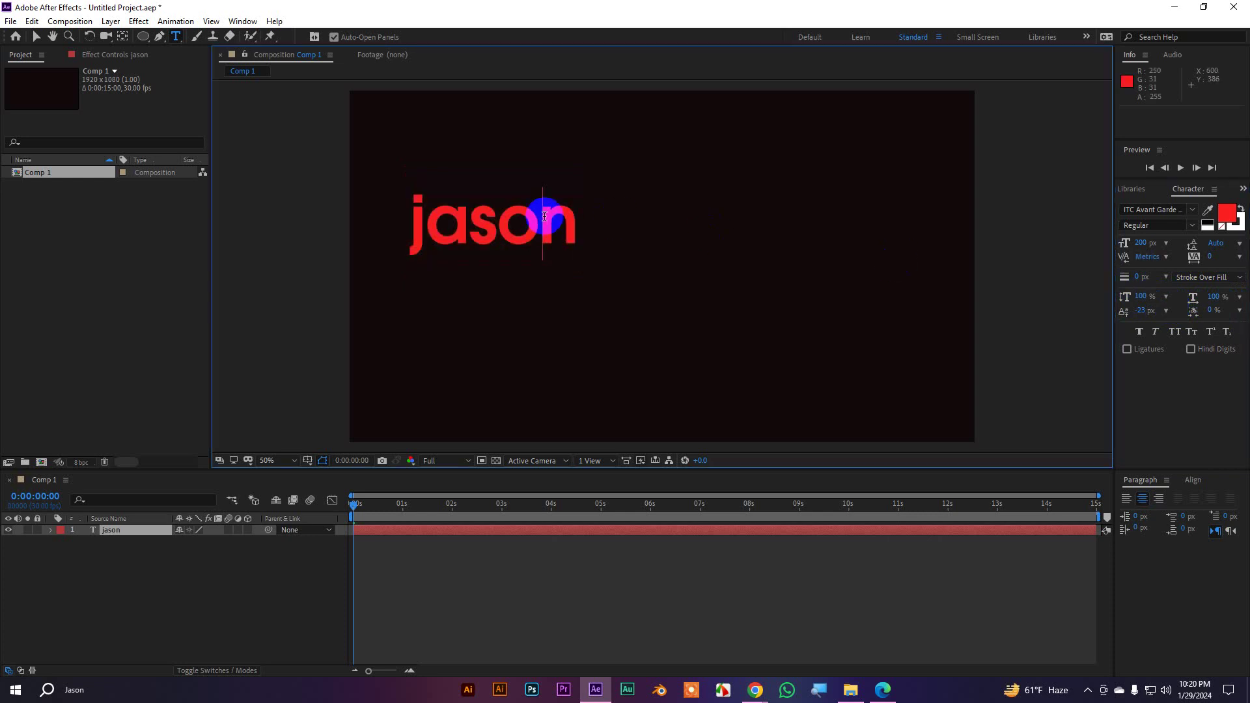
left_click_drag(546, 218, 514, 225)
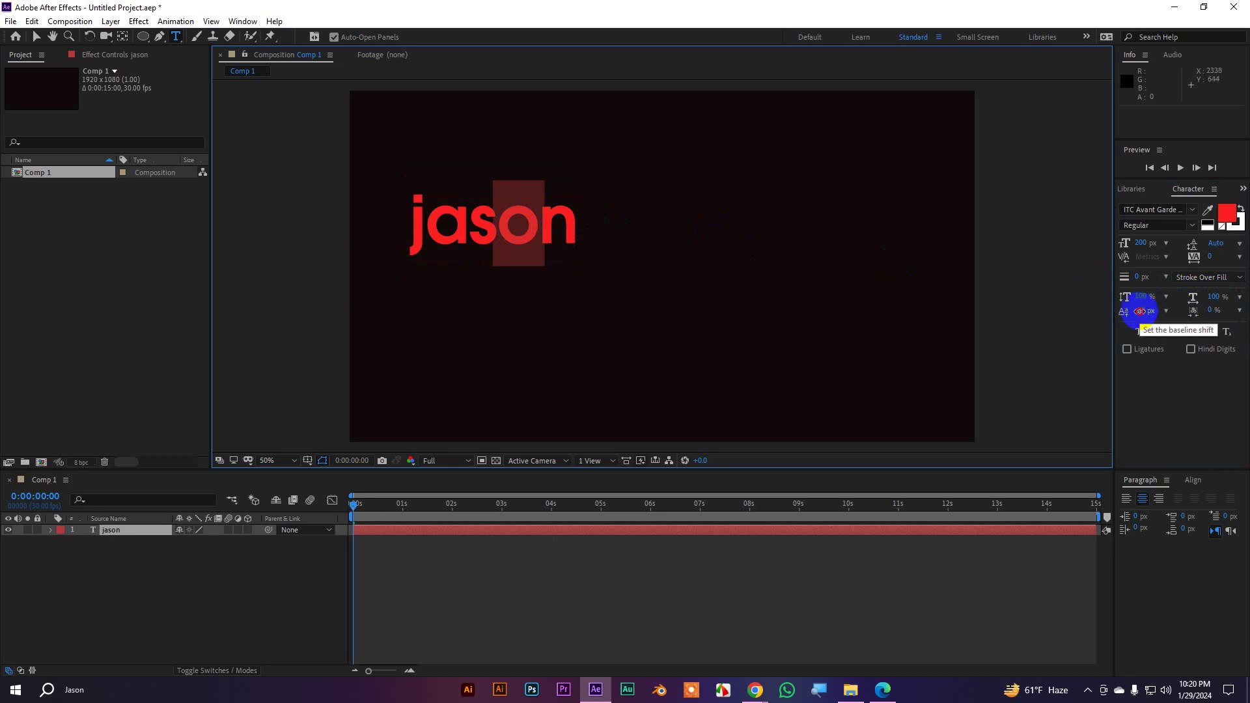
left_click_drag(1139, 311, 1073, 303)
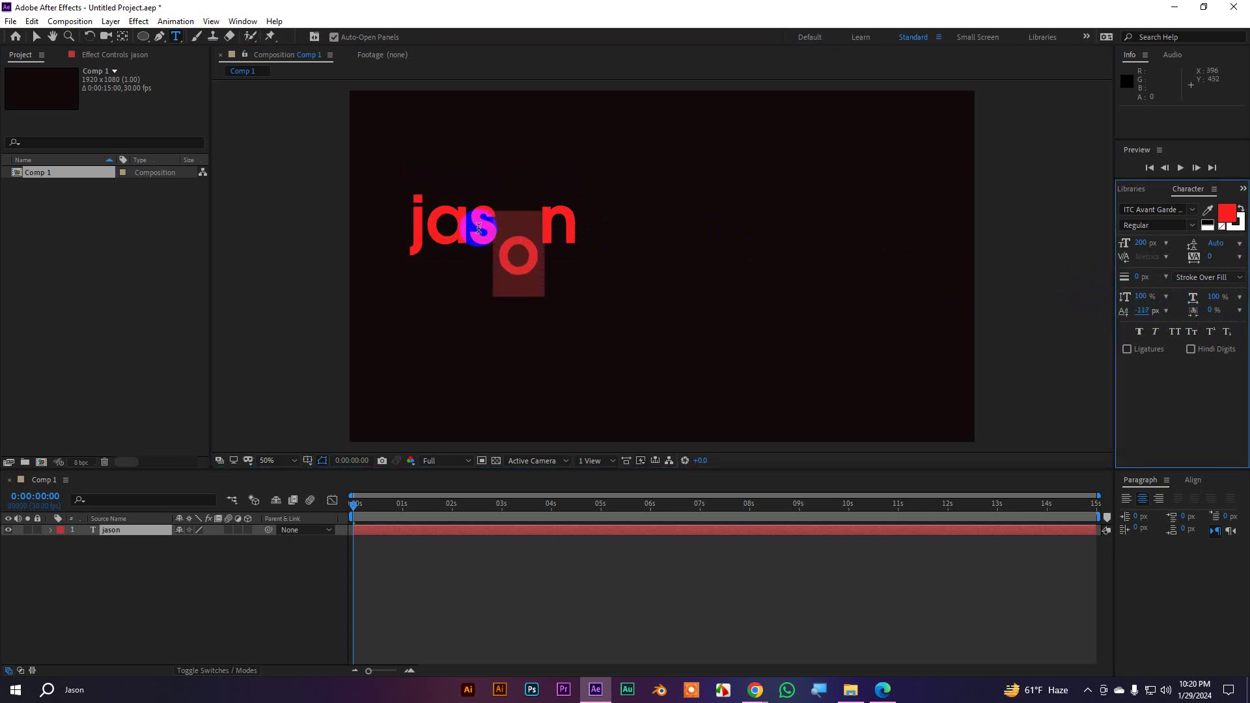
left_click_drag(459, 211, 390, 212)
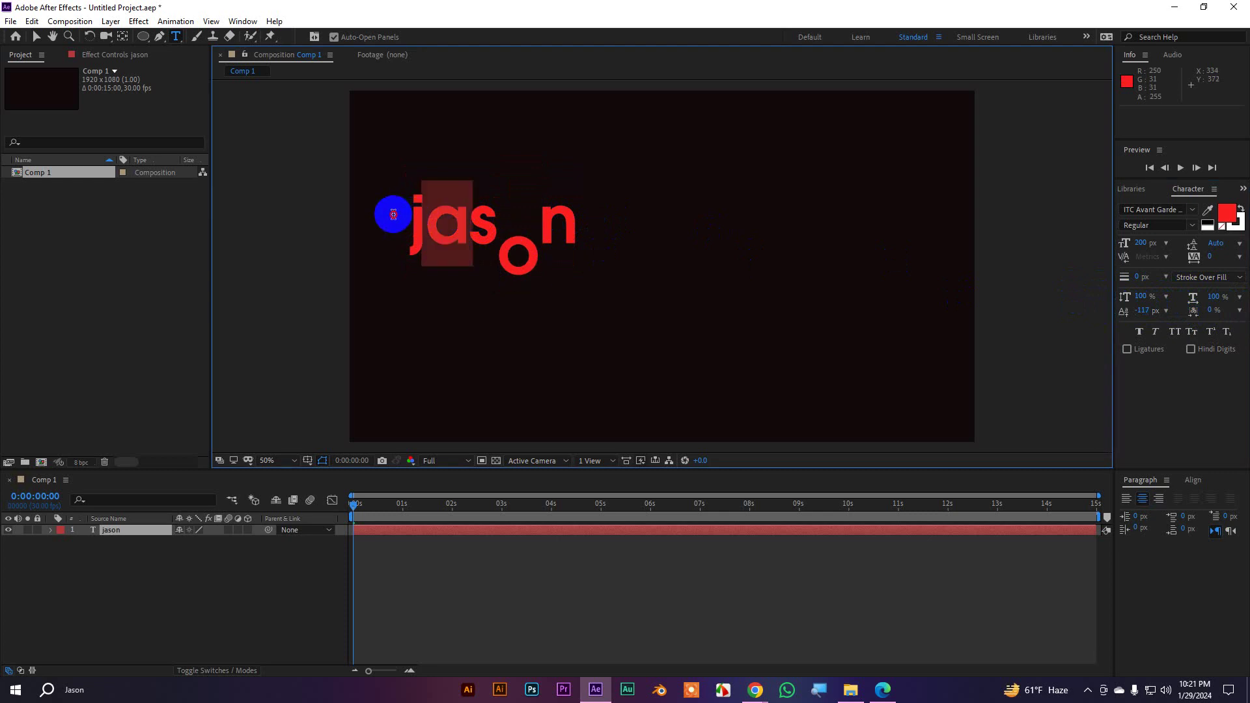
mouse_move(1142, 310)
left_mouse_down()
mouse_move(1083, 310)
mouse_move(1221, 316)
mouse_move(1110, 317)
mouse_move(1128, 315)
left_mouse_up()
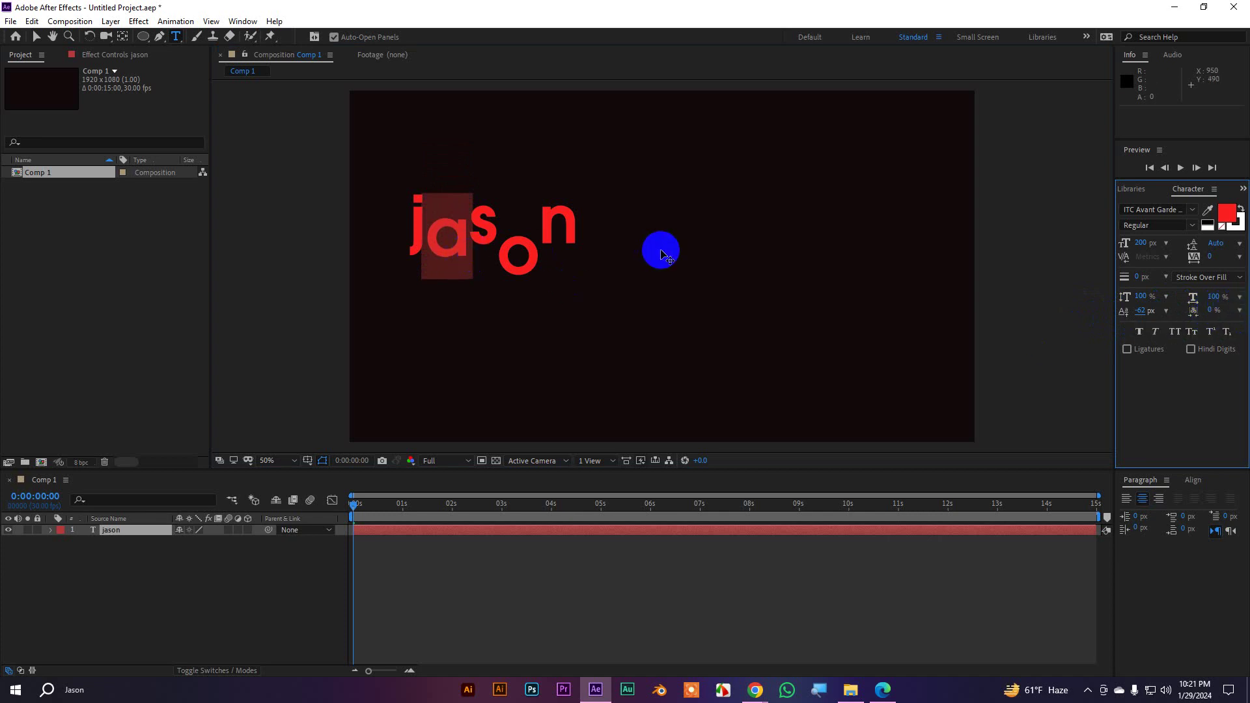
key("ctrl+z")
key("ctrl+z")
key("ctrl+z")
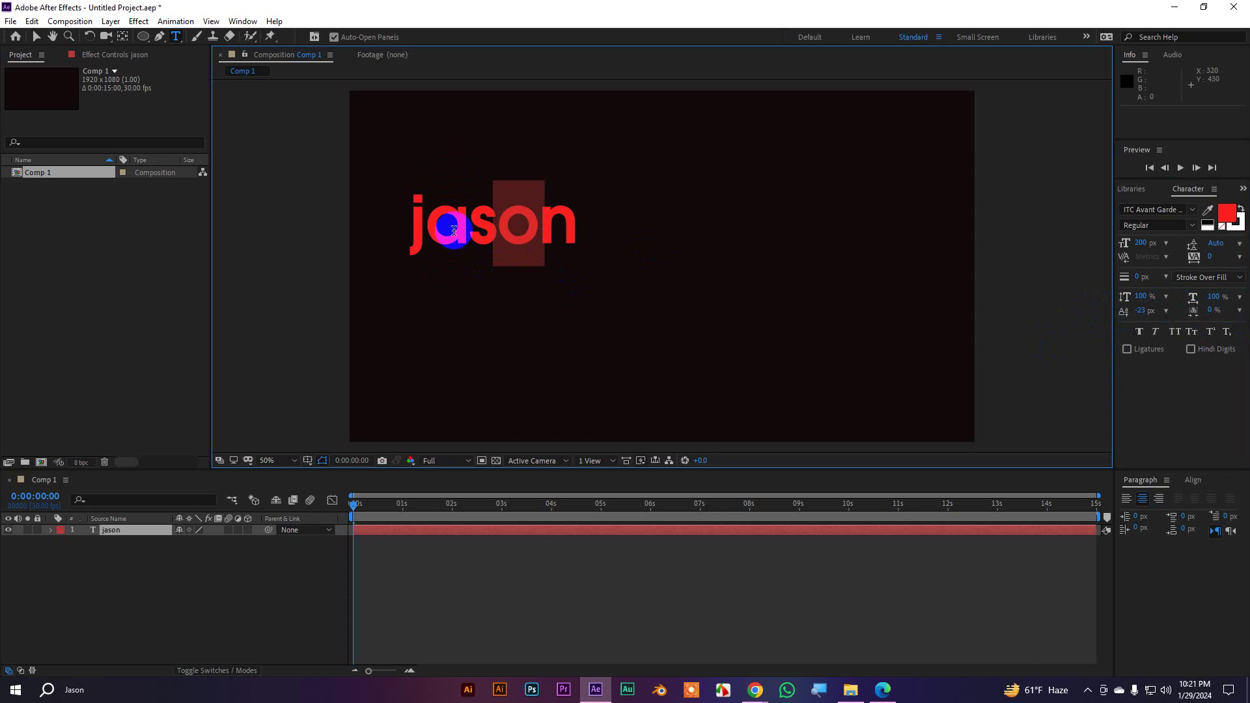
double_click(454, 230)
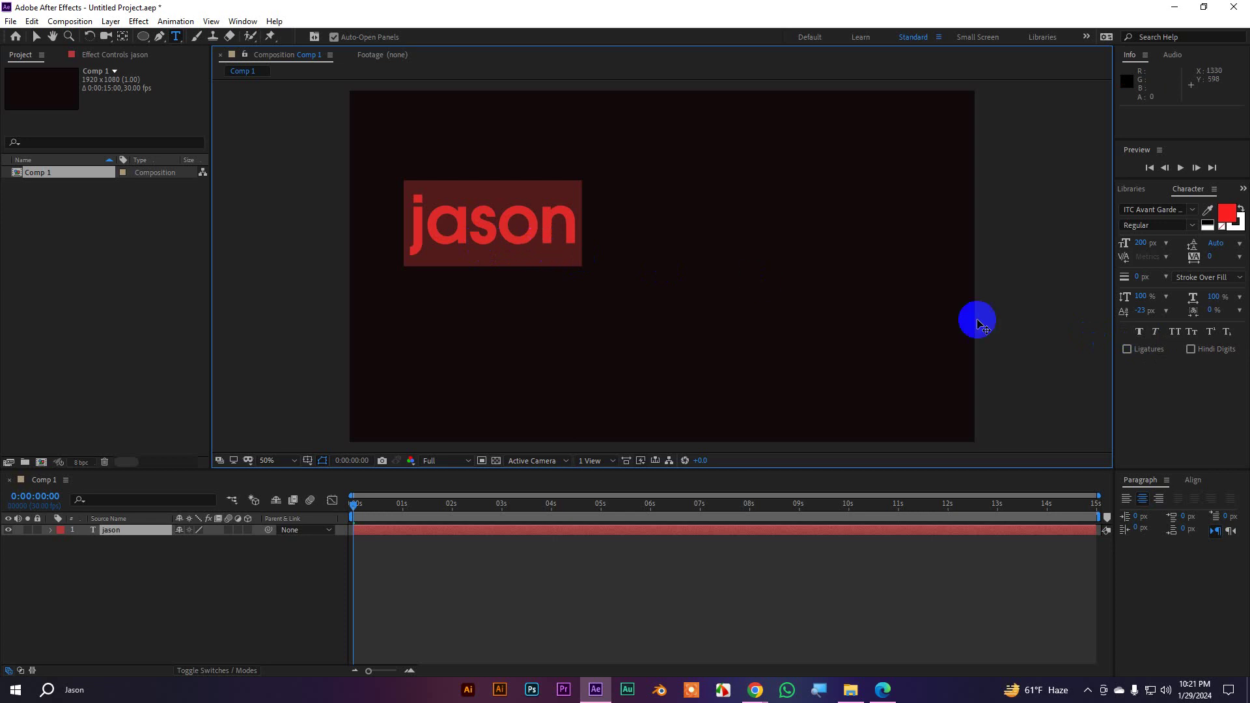
left_click(1139, 334)
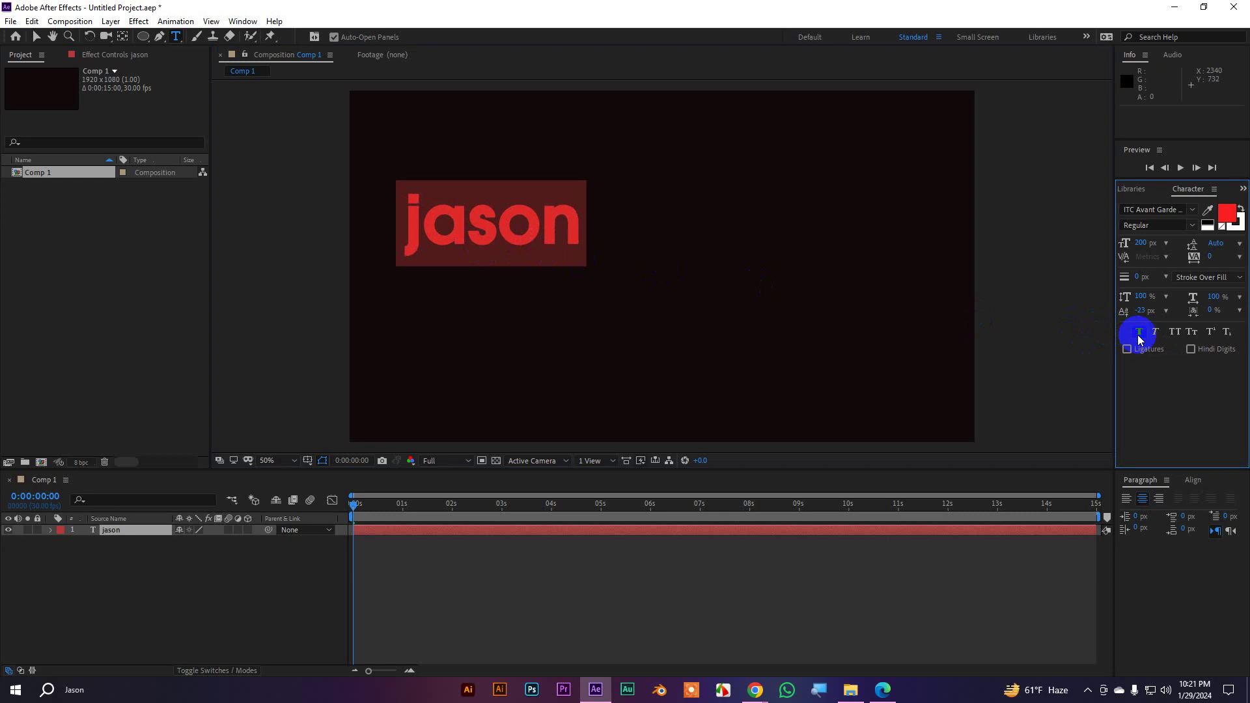
left_click(1140, 335)
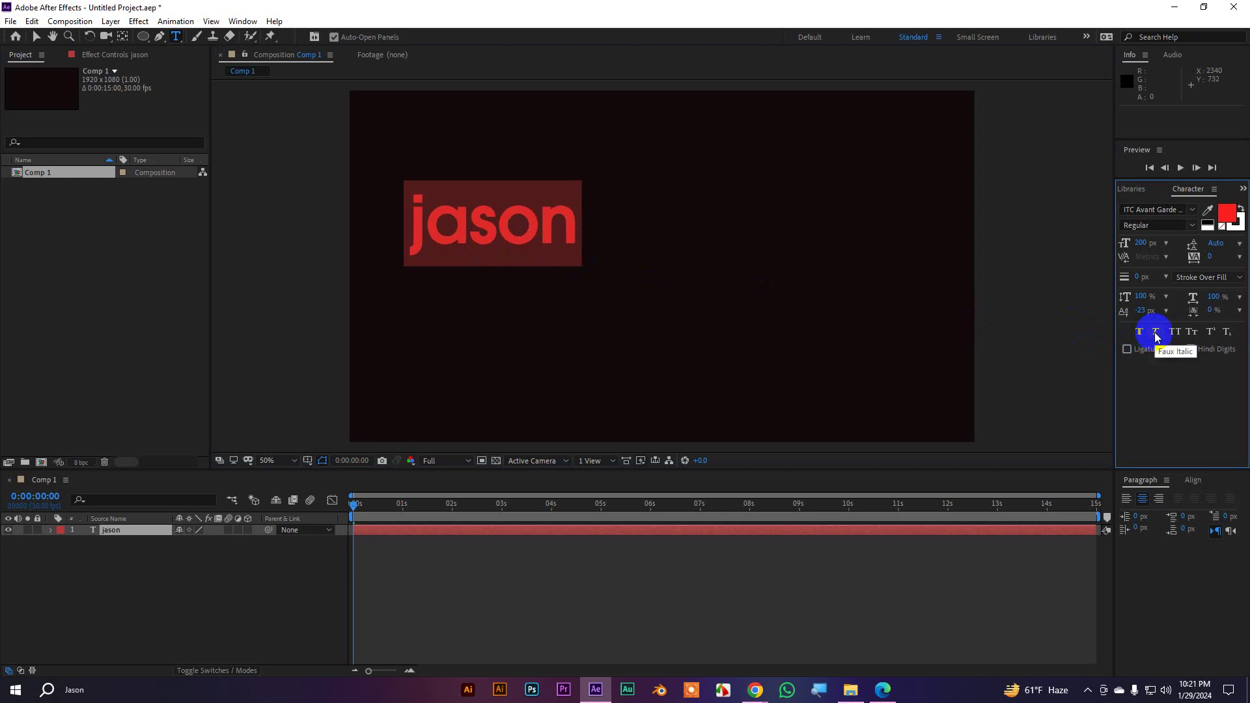
left_click(1157, 334)
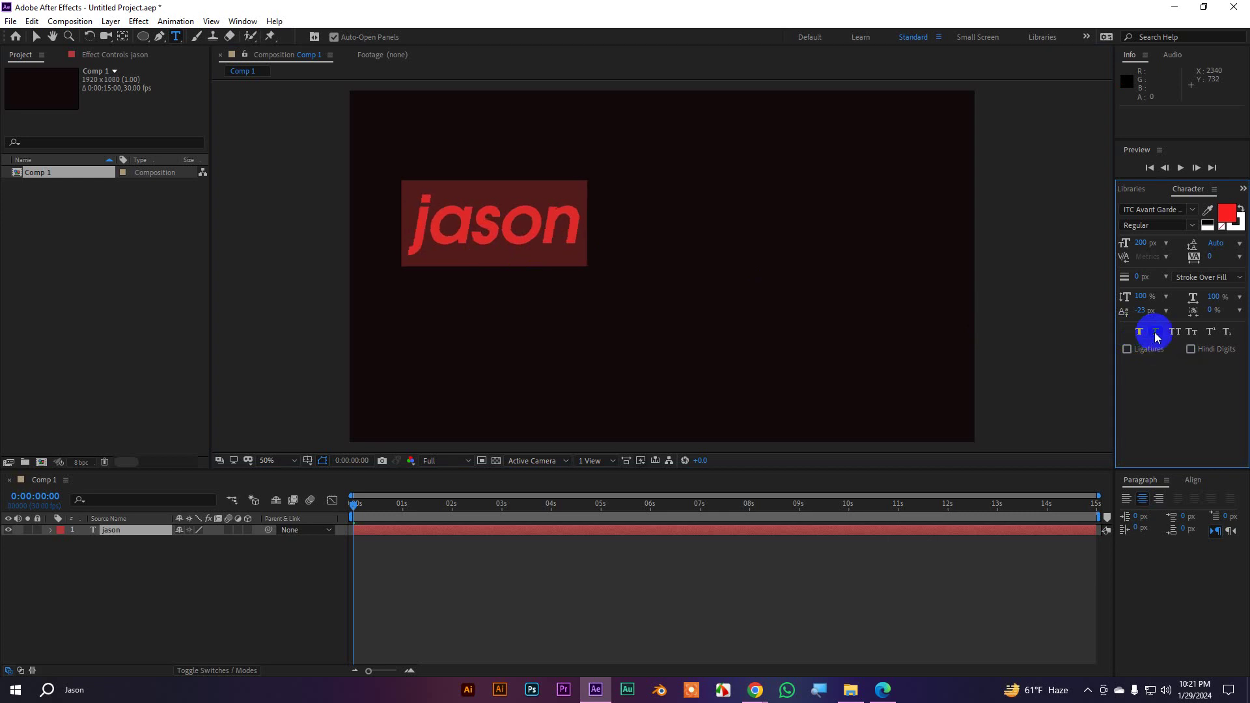
left_click(1157, 334)
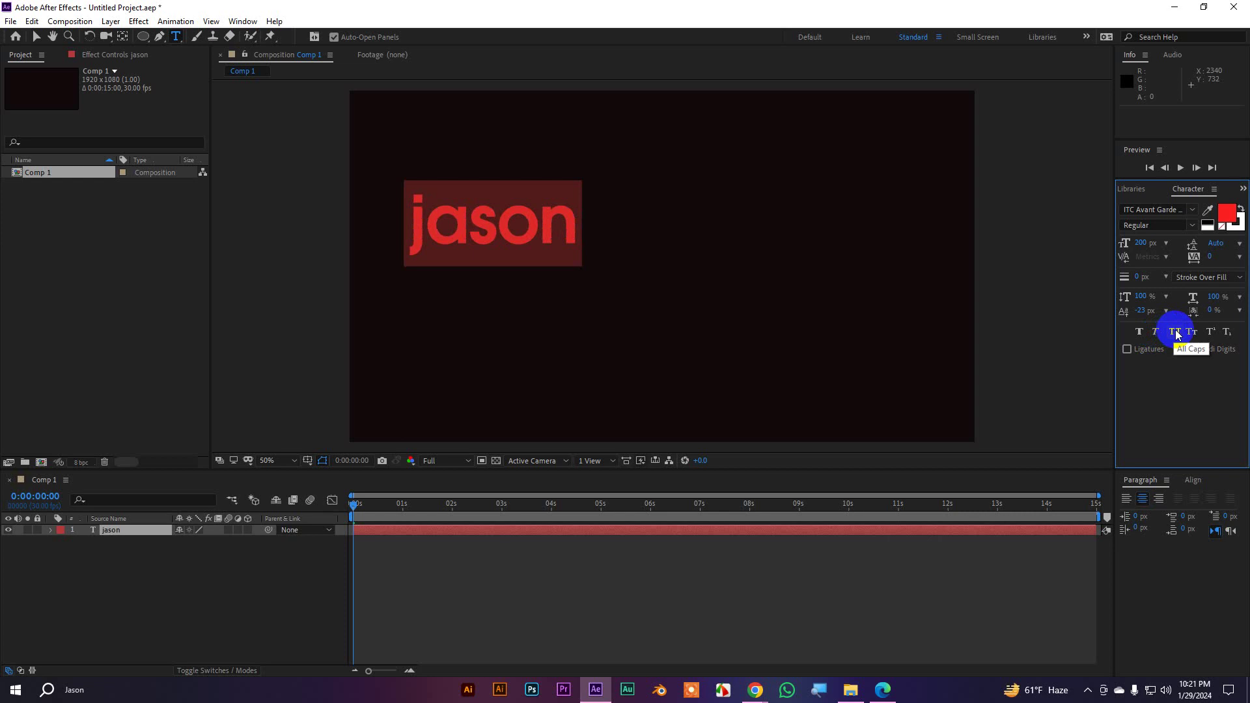
left_click(1176, 333)
left_click(1175, 332)
left_click(1195, 334)
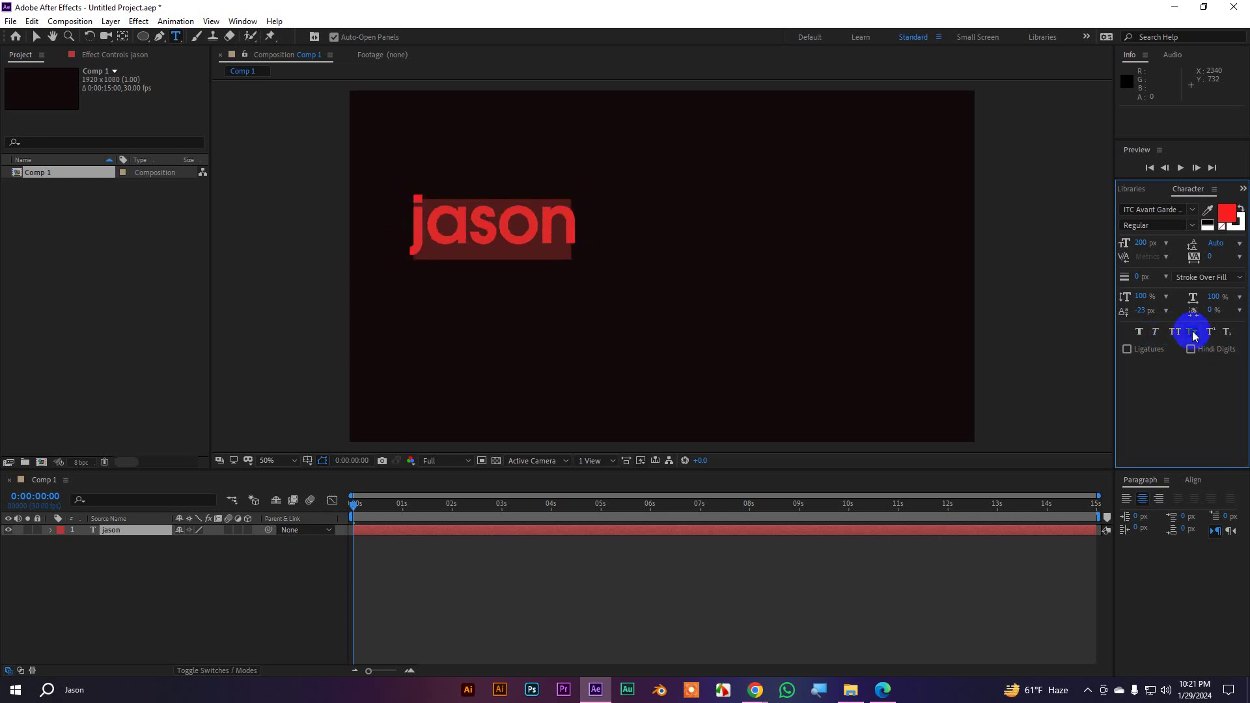
left_click(1194, 334)
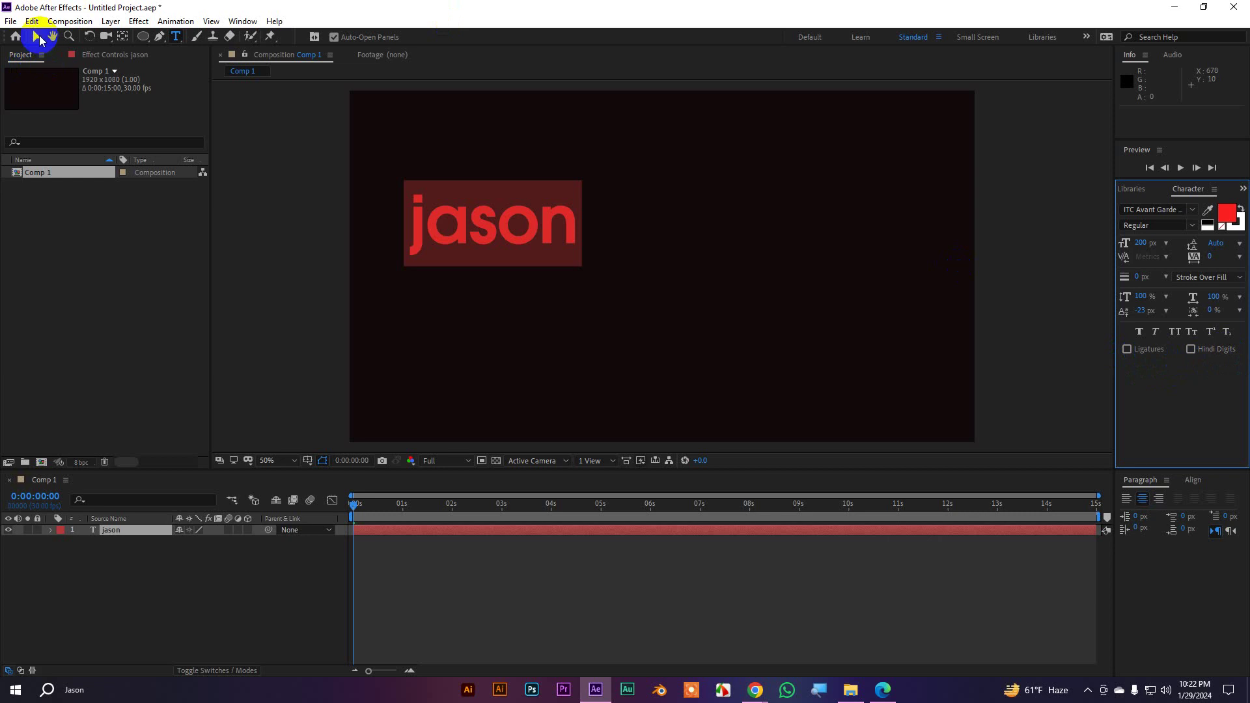
Drag the jason text toward the centre while trying larger font sizes of 360 and 533 px
left_click(36, 37)
left_click(422, 231)
left_click_drag(422, 232, 672, 258)
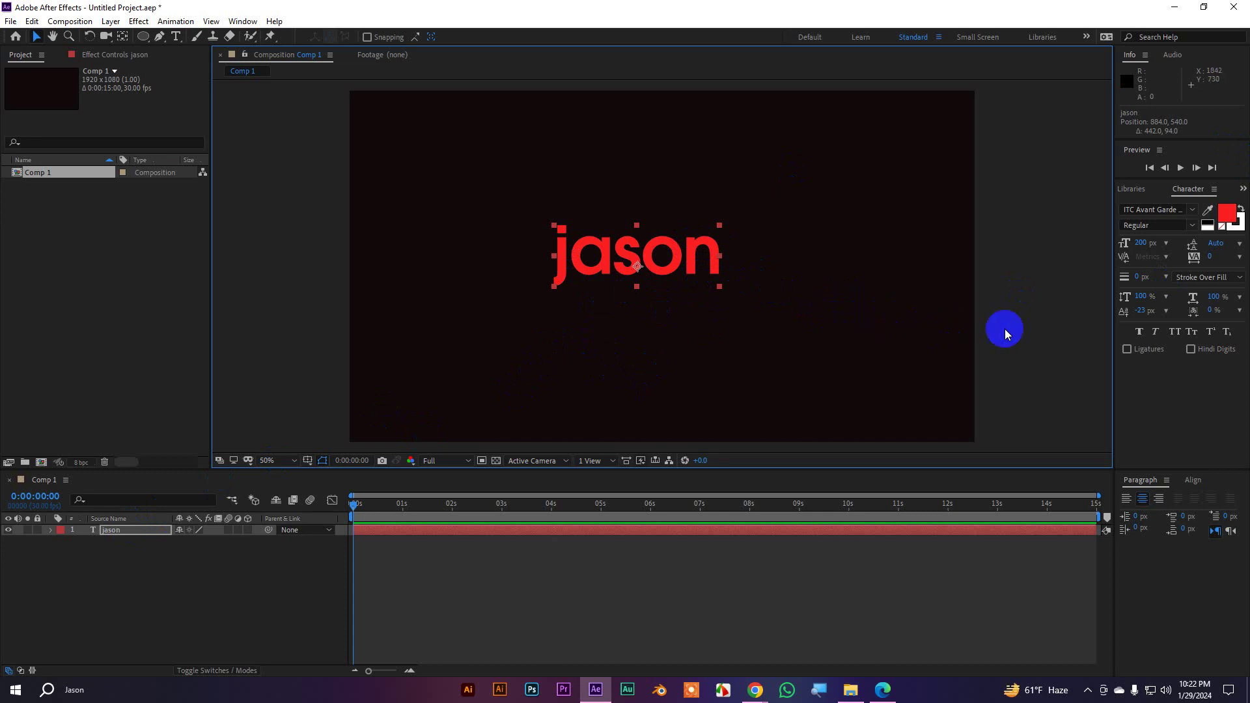
left_click(1140, 241)
left_click_drag(1140, 241, 1243, 245)
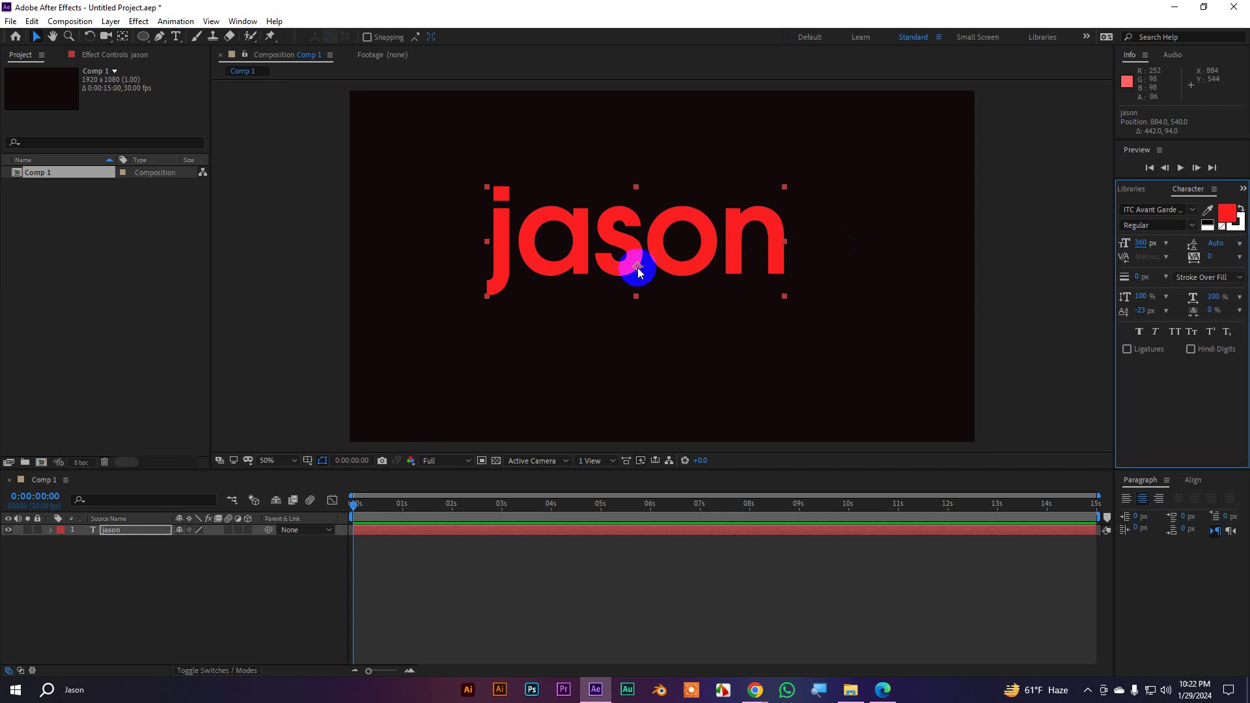
left_click_drag(649, 260, 650, 286)
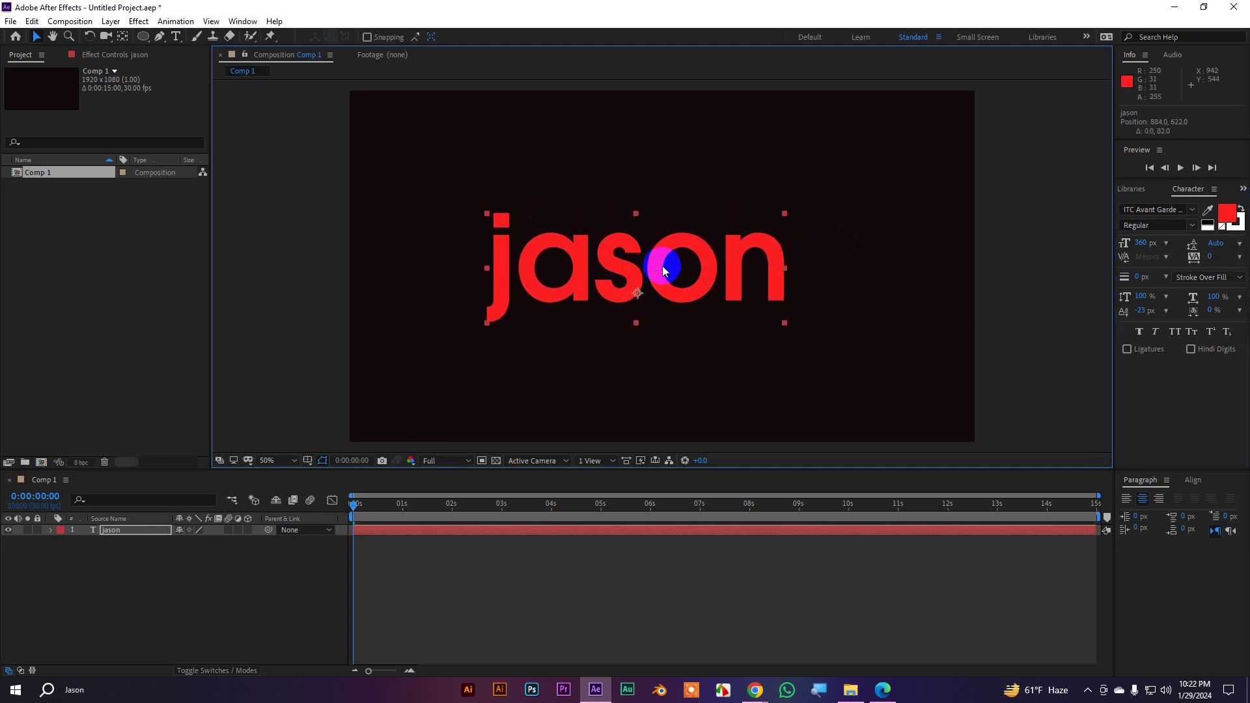
left_click_drag(1151, 247, 1241, 239)
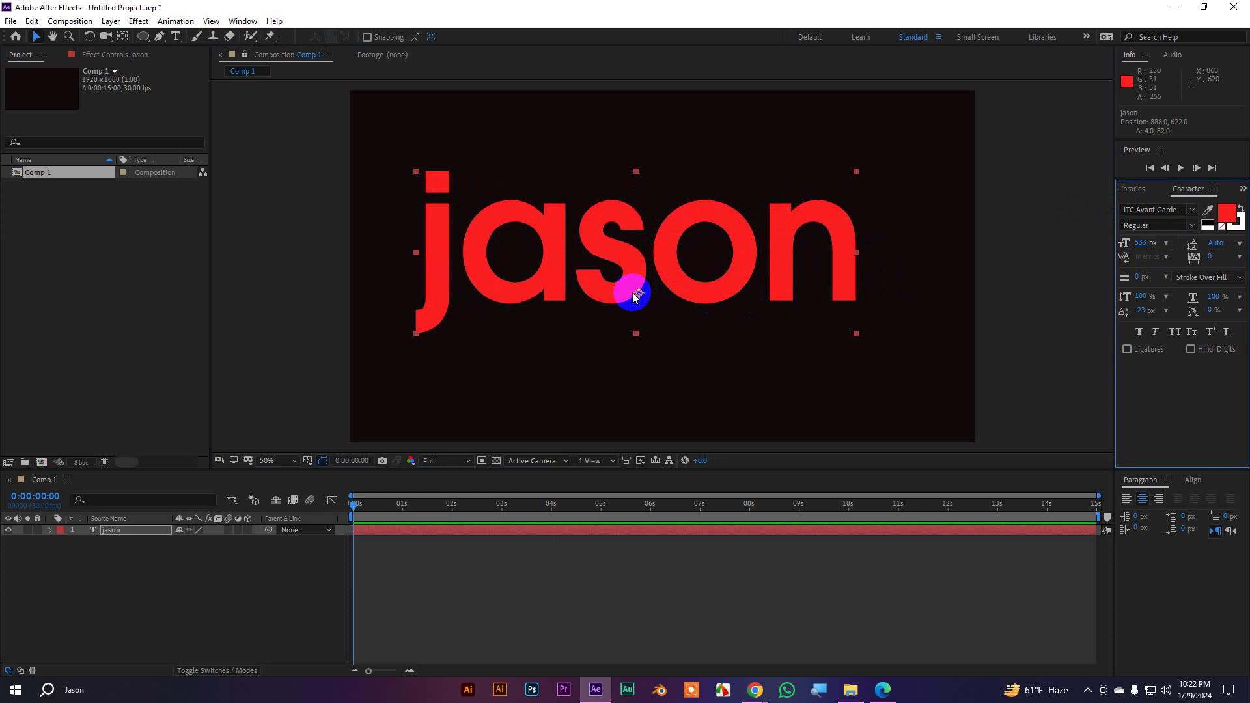
left_click_drag(632, 274, 653, 291)
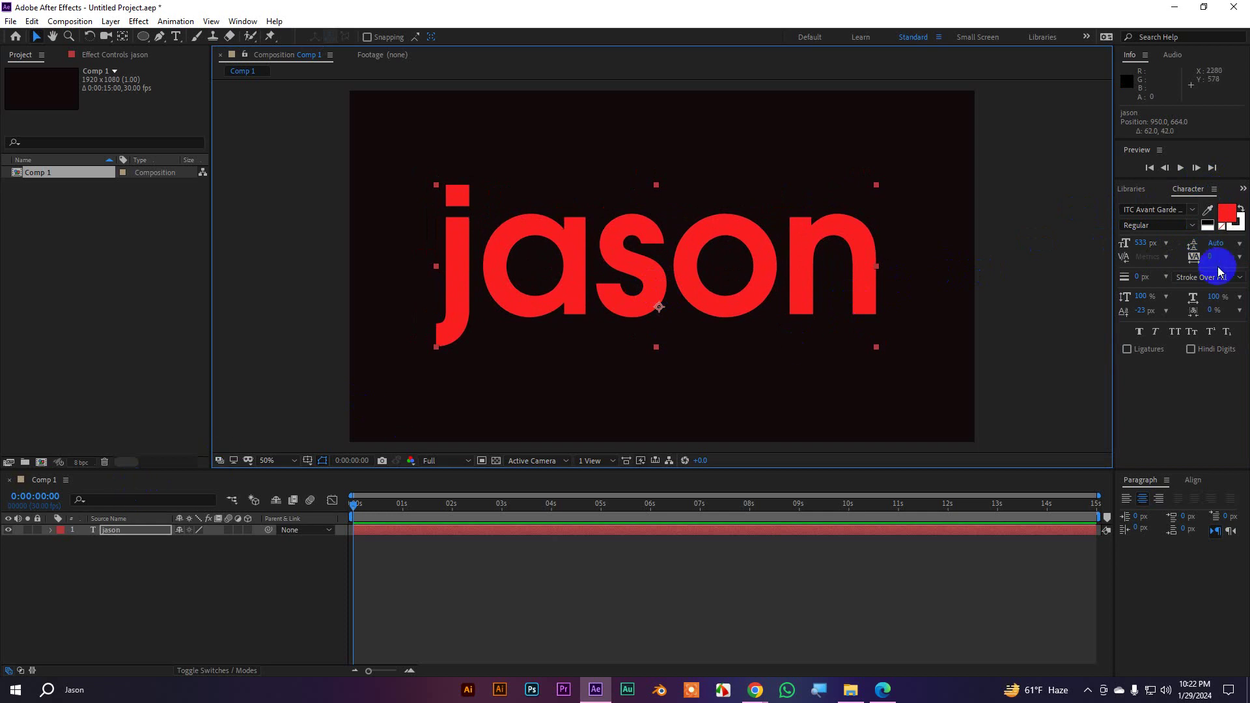
Set the font size to exactly 300 px and nudge the text slightly up and left
left_click(1142, 243)
type("300")
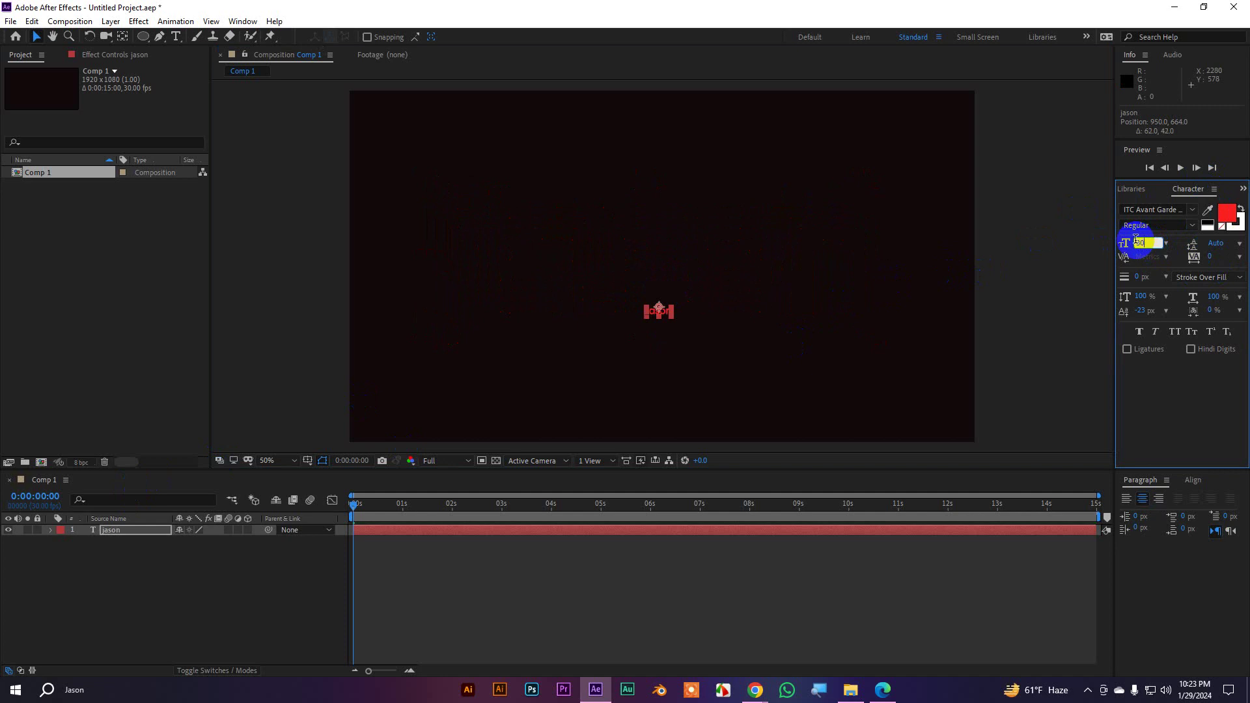
key("Return")
left_click(727, 284)
left_click_drag(727, 284, 726, 280)
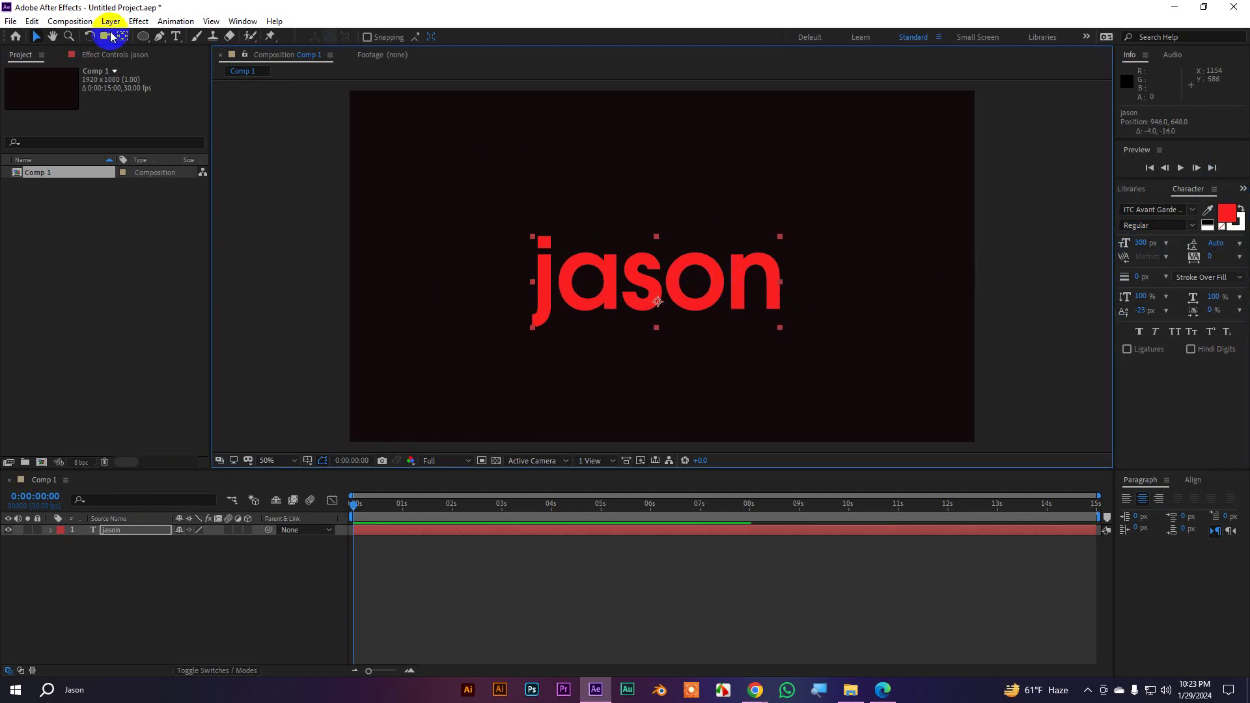
Centre the jason anchor point, expand its Text group to Source Text, and show the Animate property list
double_click(123, 37, "ctrl")
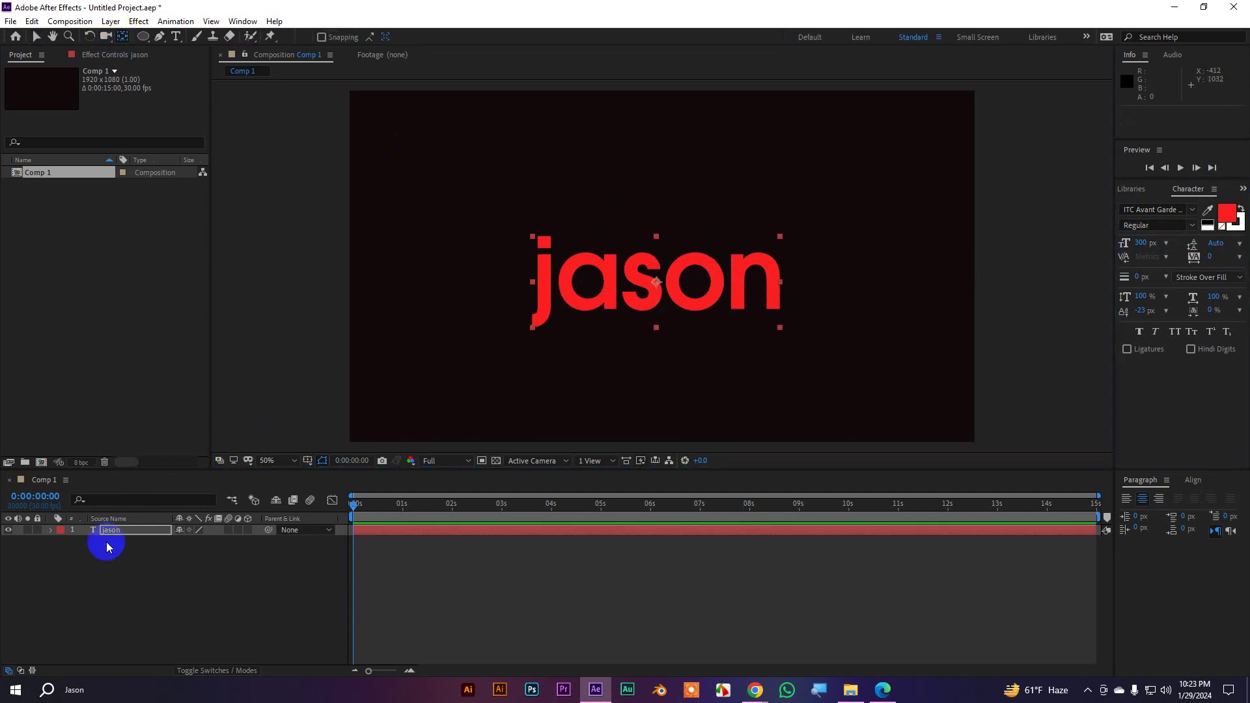
left_click(51, 531)
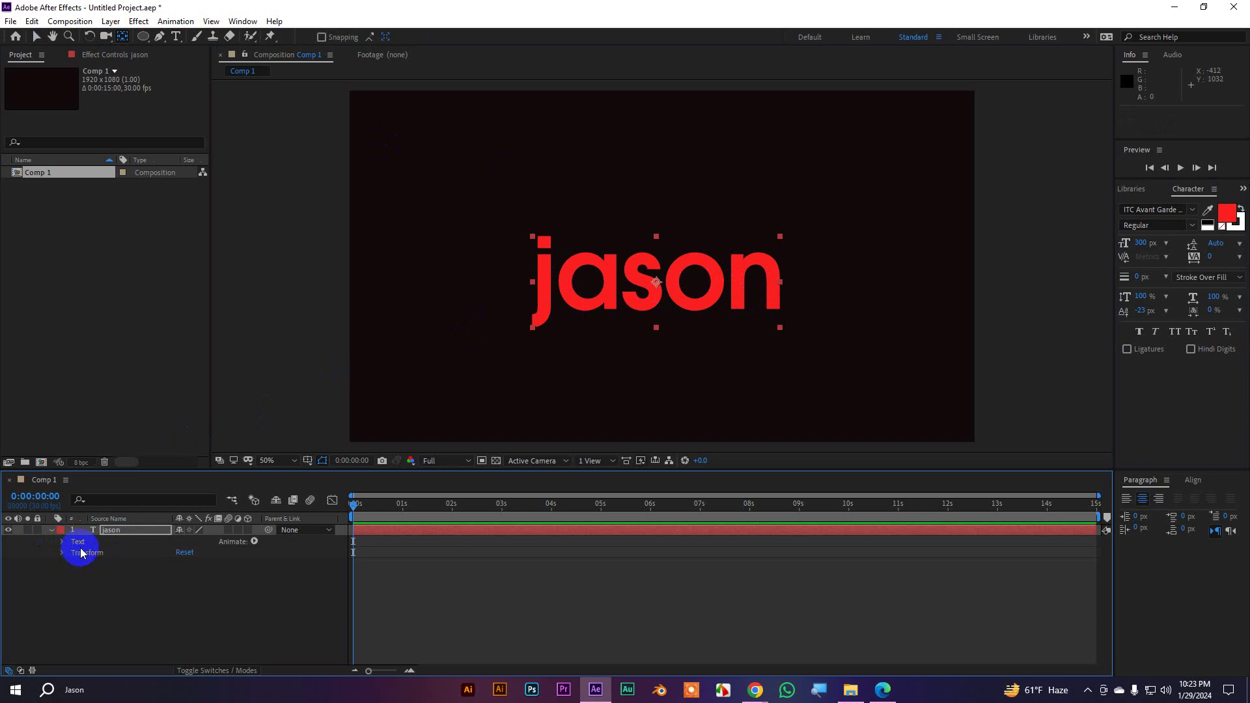
left_click(103, 546)
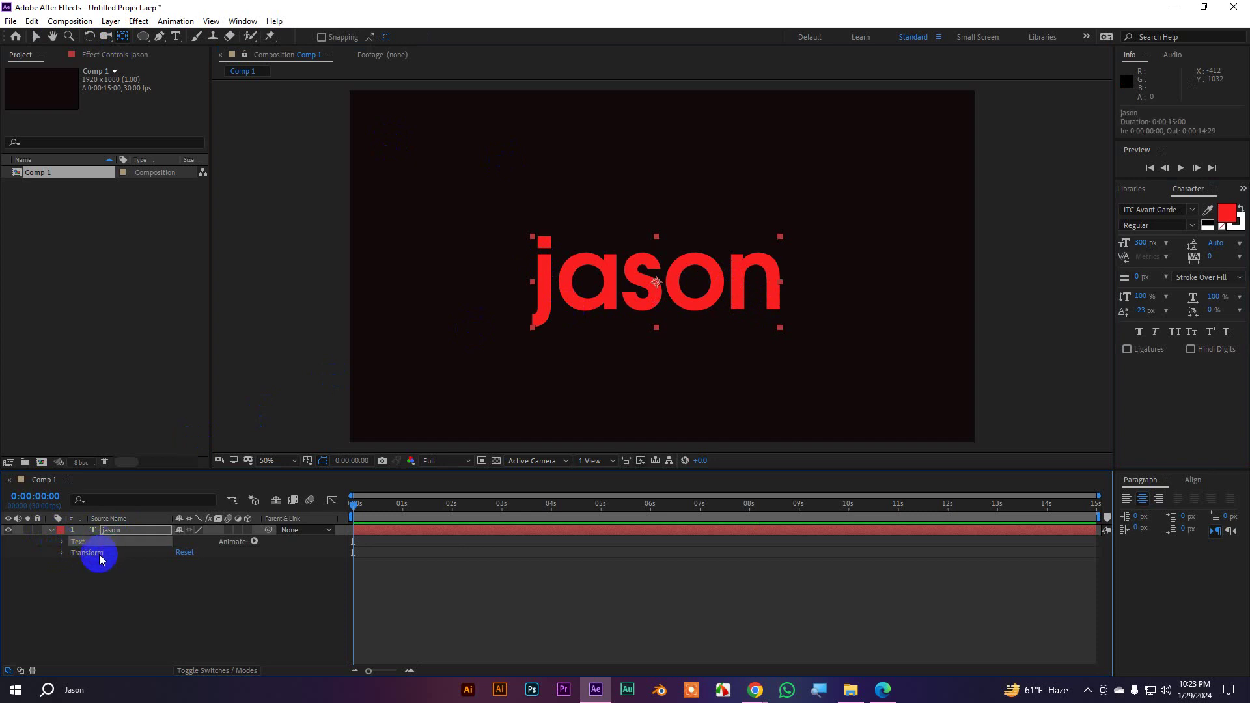
left_click(97, 554)
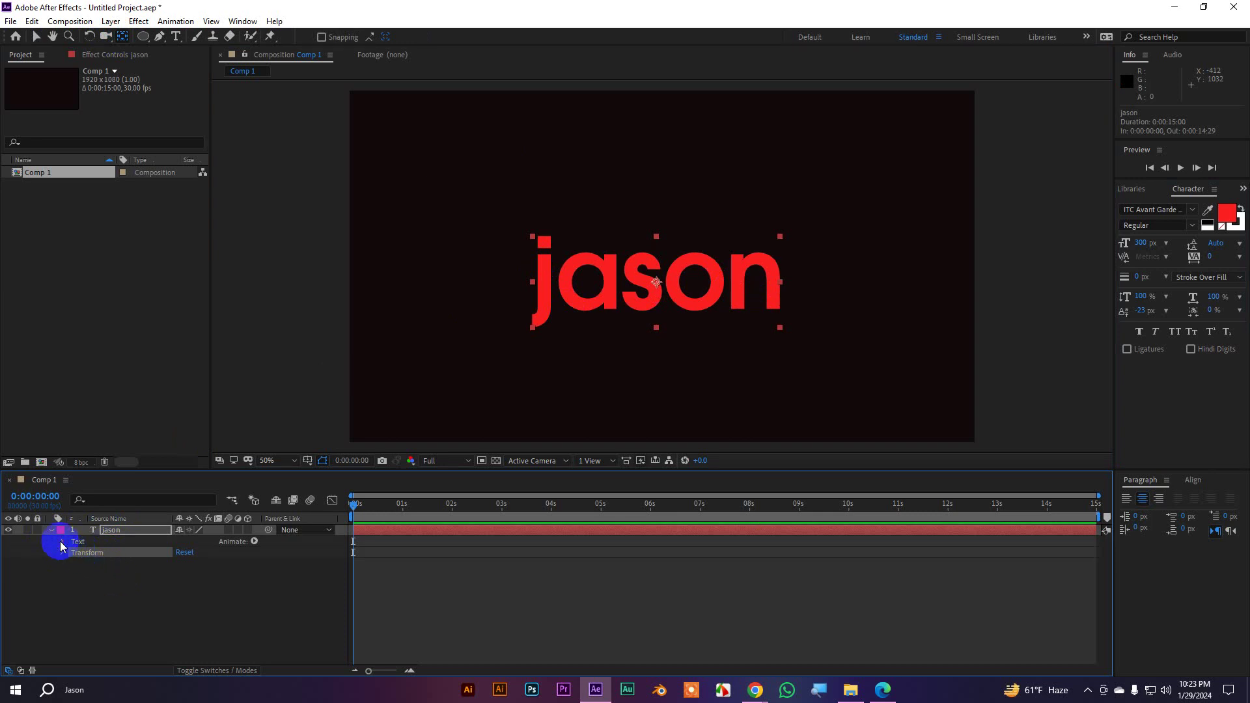
left_click(62, 542)
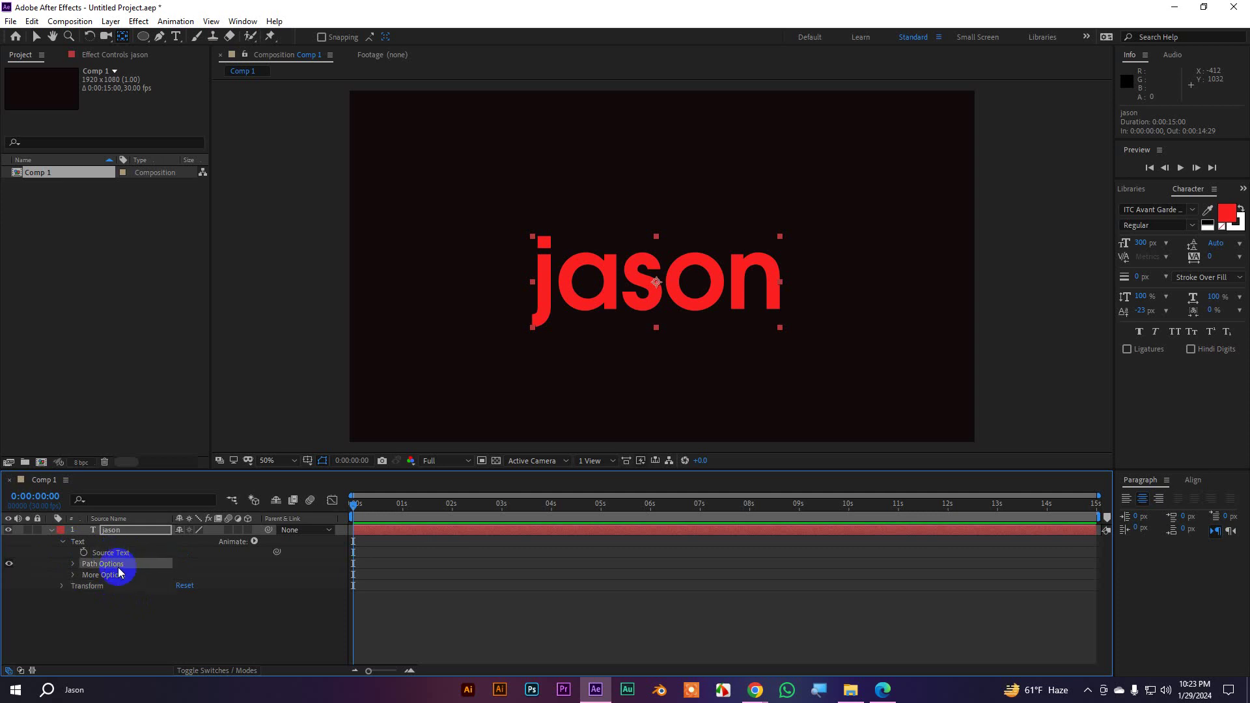
left_click(122, 577)
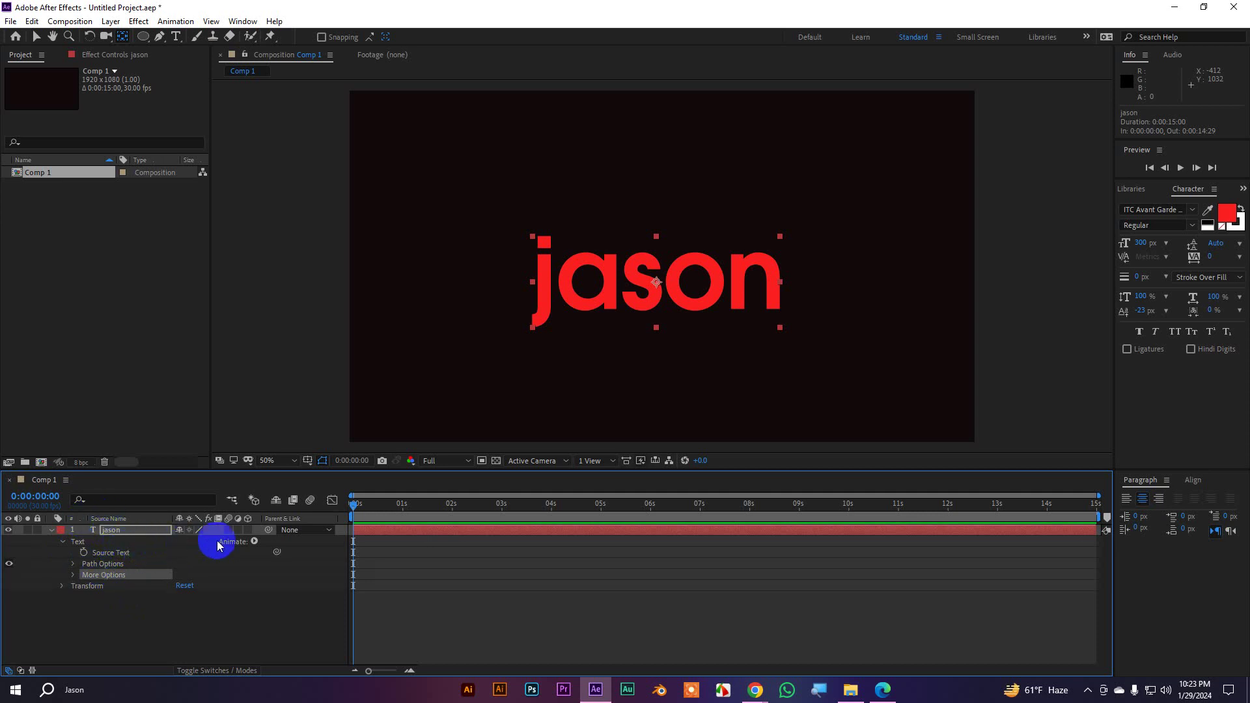
left_click(254, 543)
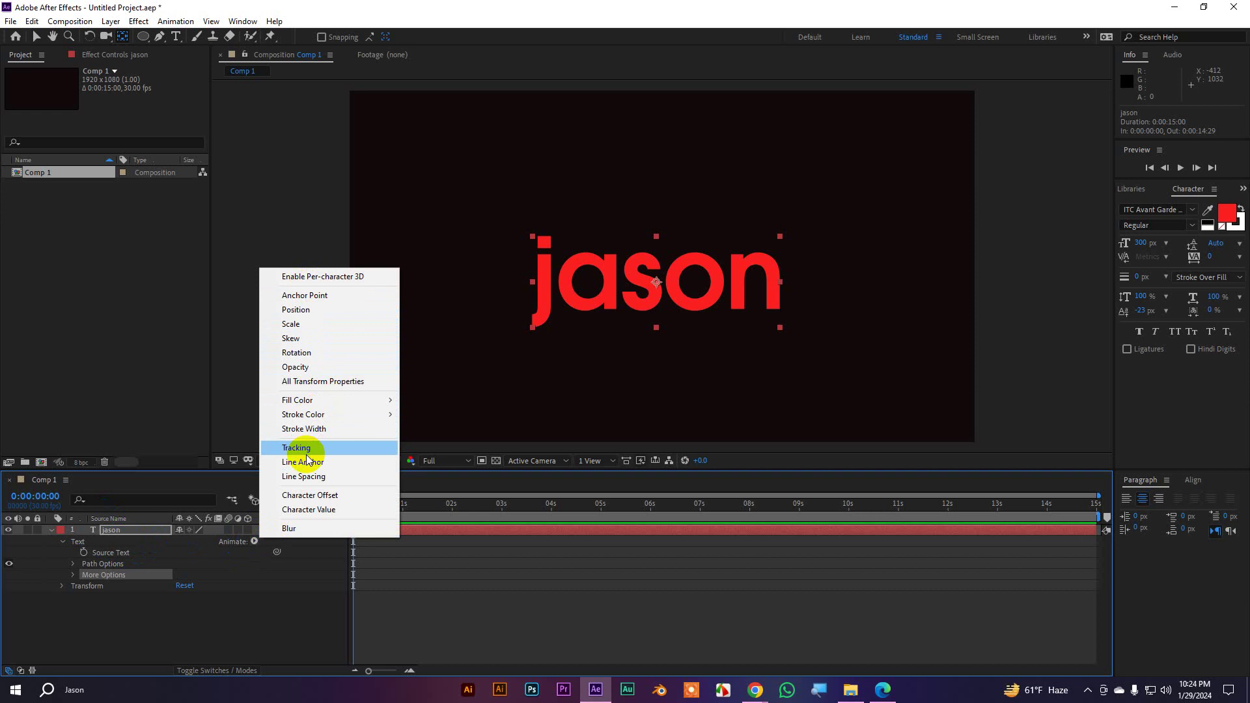
left_click(62, 542)
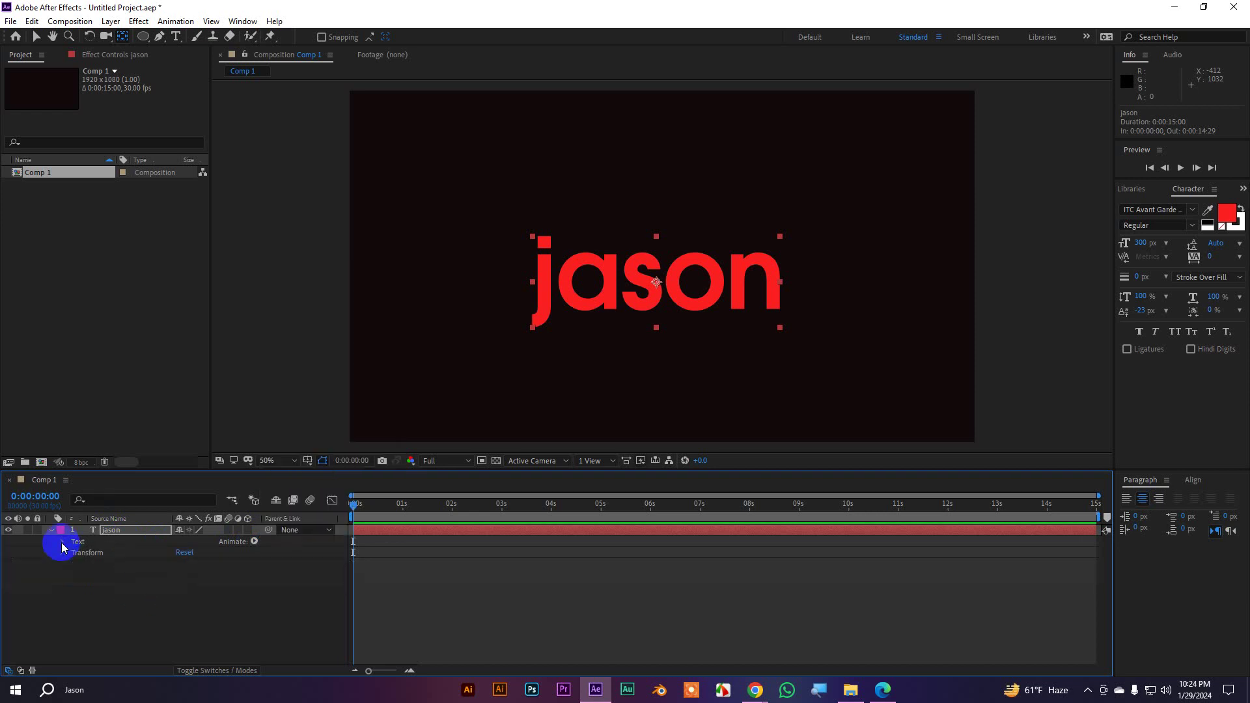
left_click(254, 542)
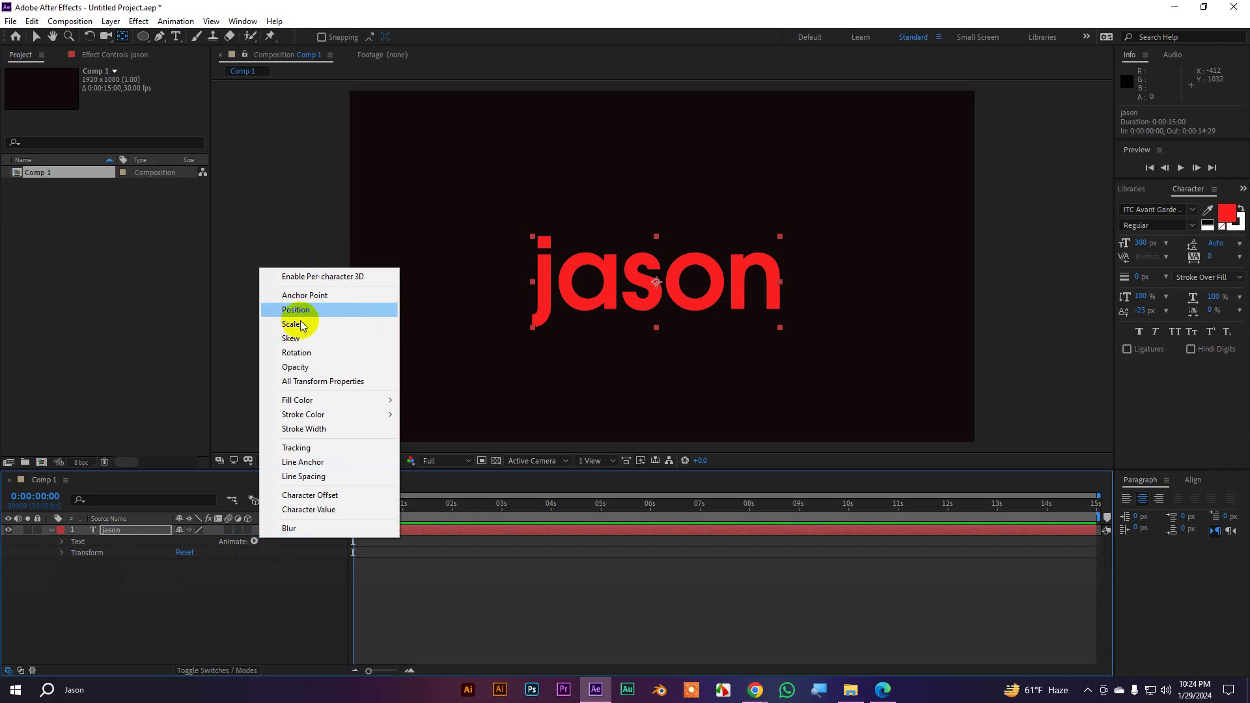
left_click(63, 551)
left_click(61, 542)
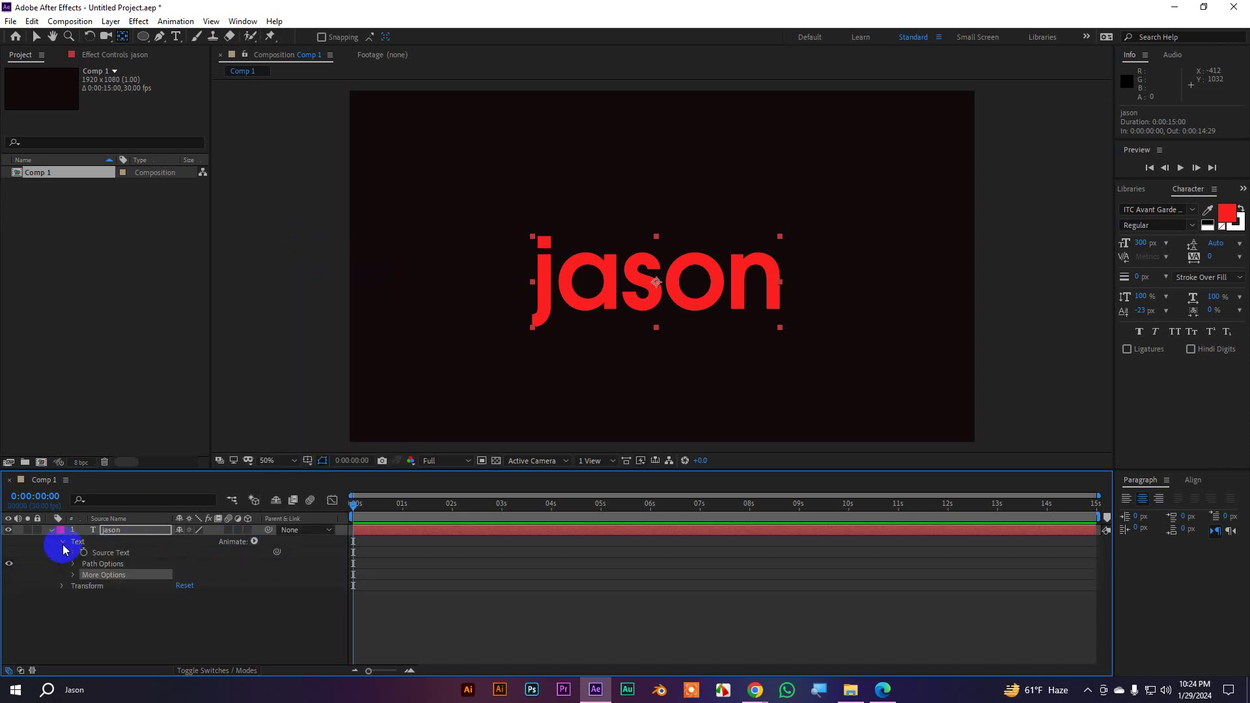
left_click(108, 565)
left_click(86, 575)
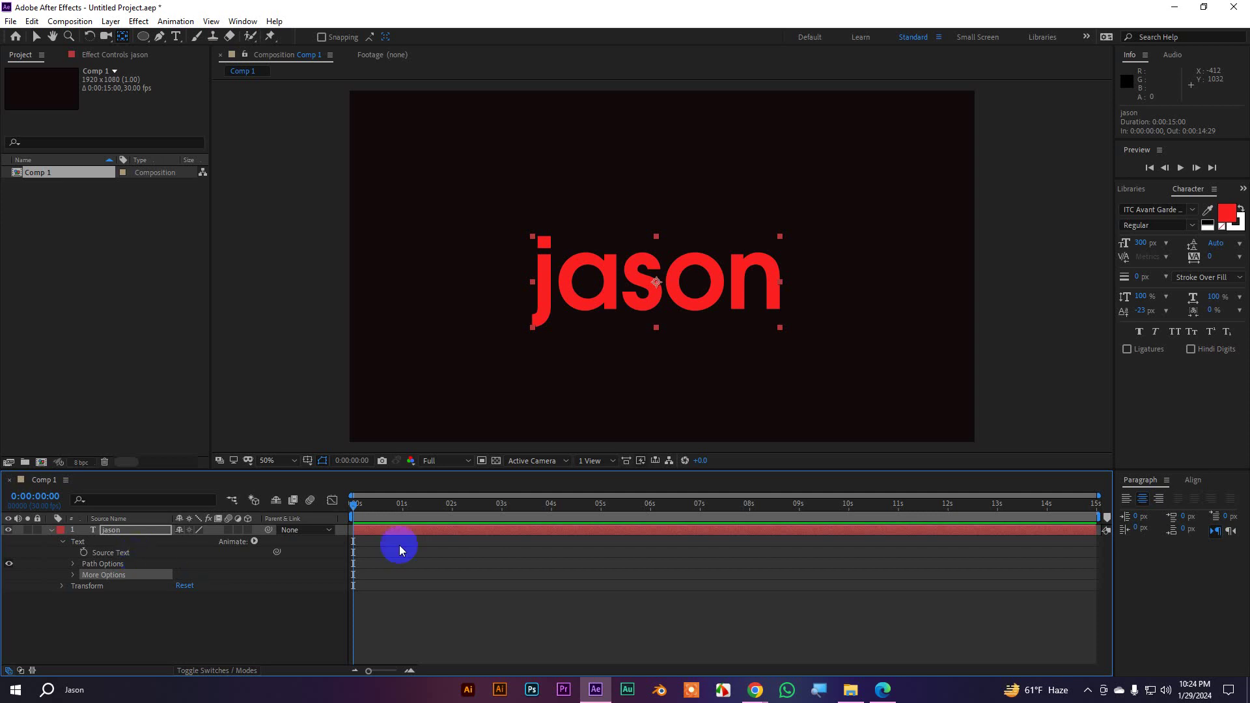
left_click(51, 531)
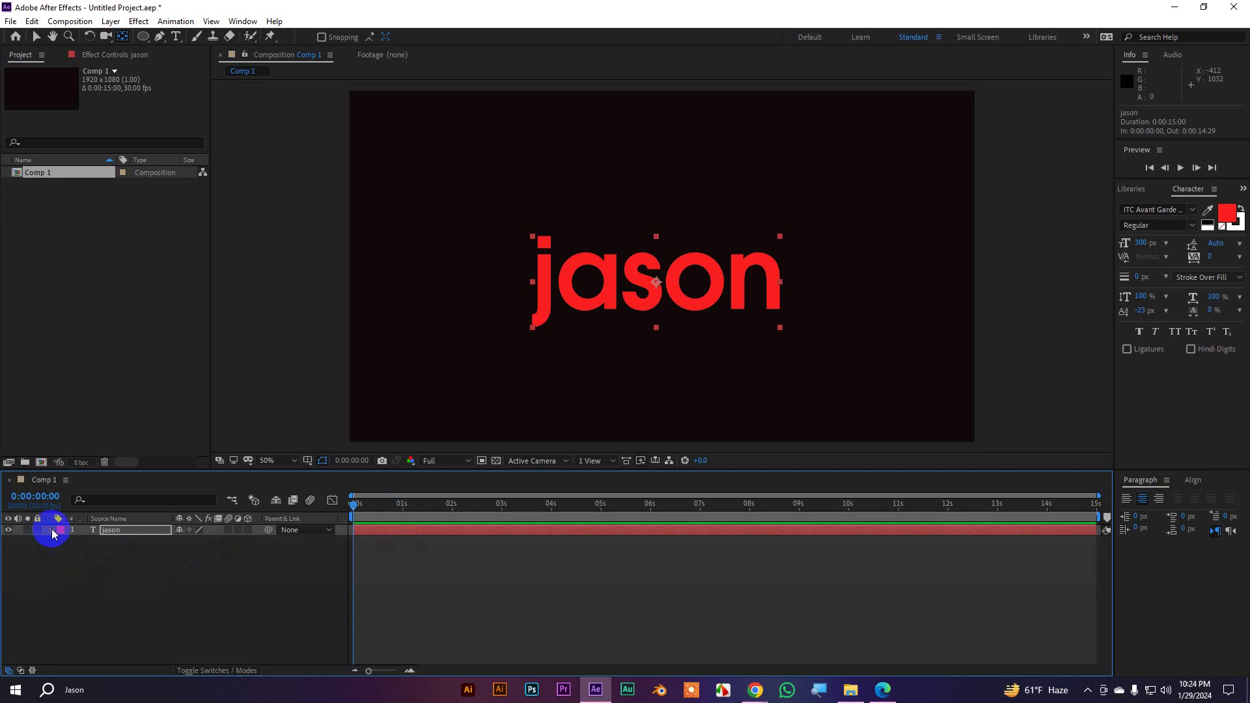
left_click(223, 586)
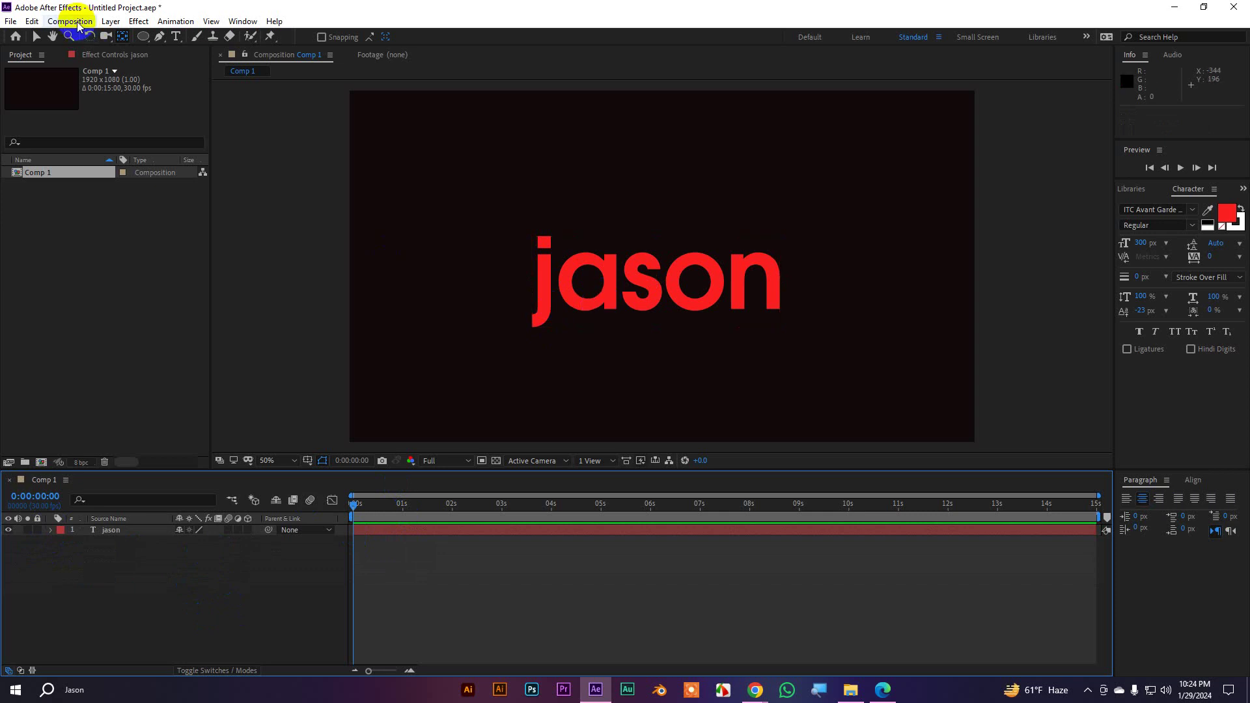
Replace 'jason' with a lowercase 'i' in the comp and reselect the renamed i layer
left_click(36, 37)
left_click(689, 267)
double_click(689, 267)
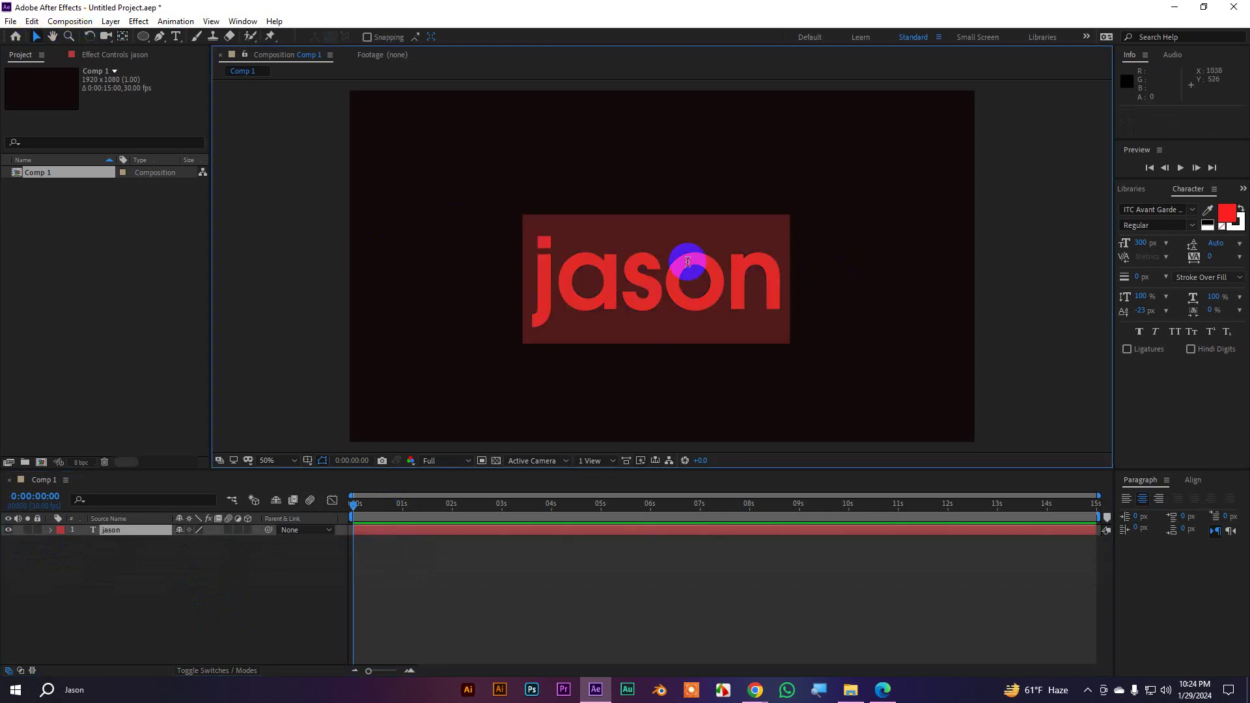
type("i")
left_click(37, 36)
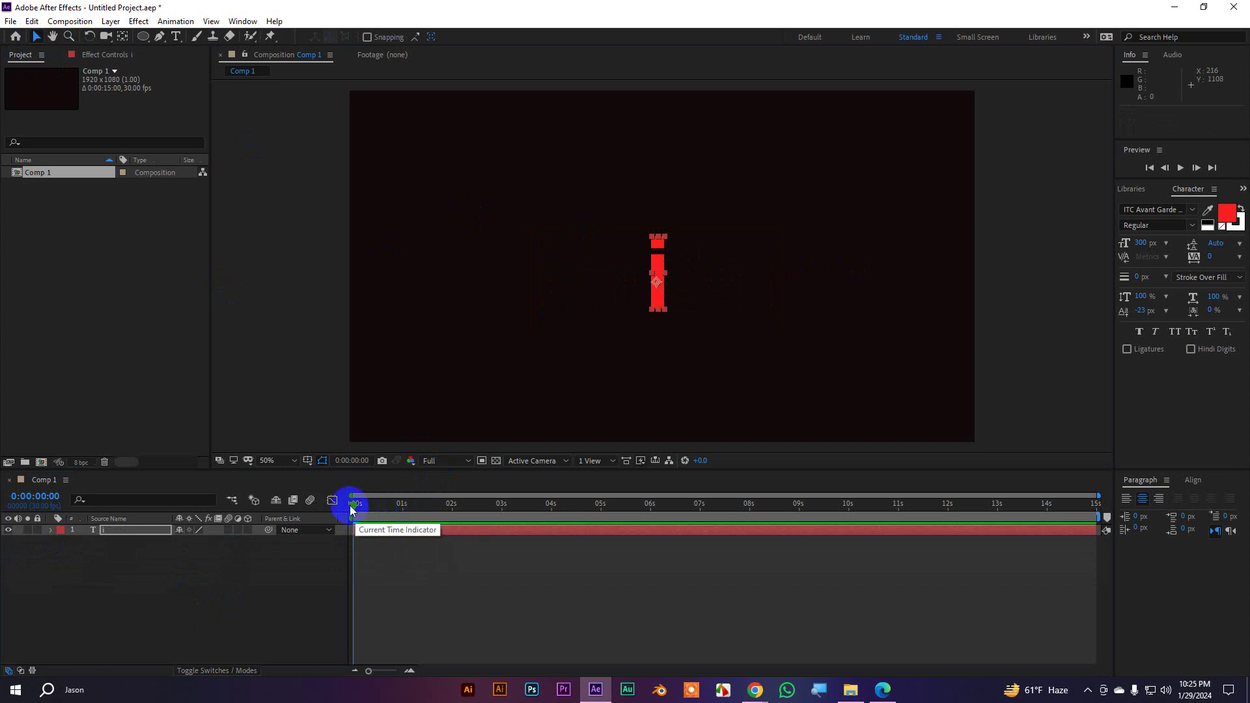
left_click(400, 559)
left_click(396, 530)
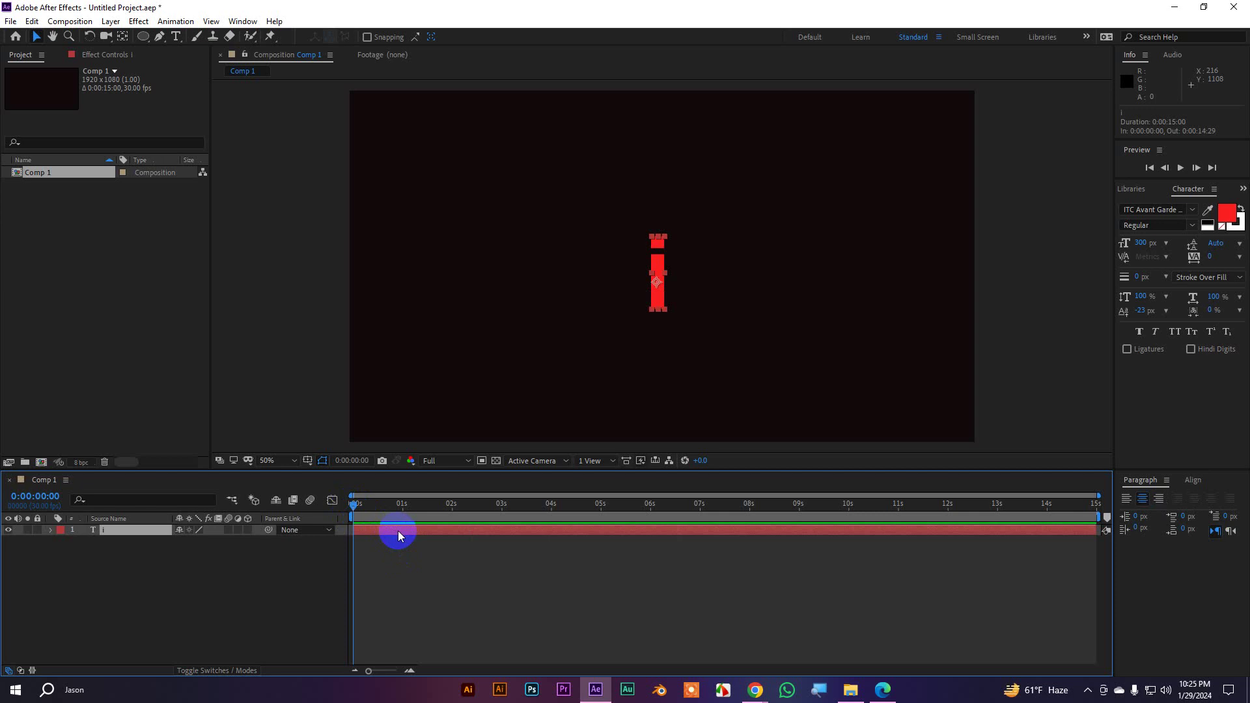
Make a copy of the i layer reading 'am' that starts near 1 s, and end the original i at that point
key("ctrl+d")
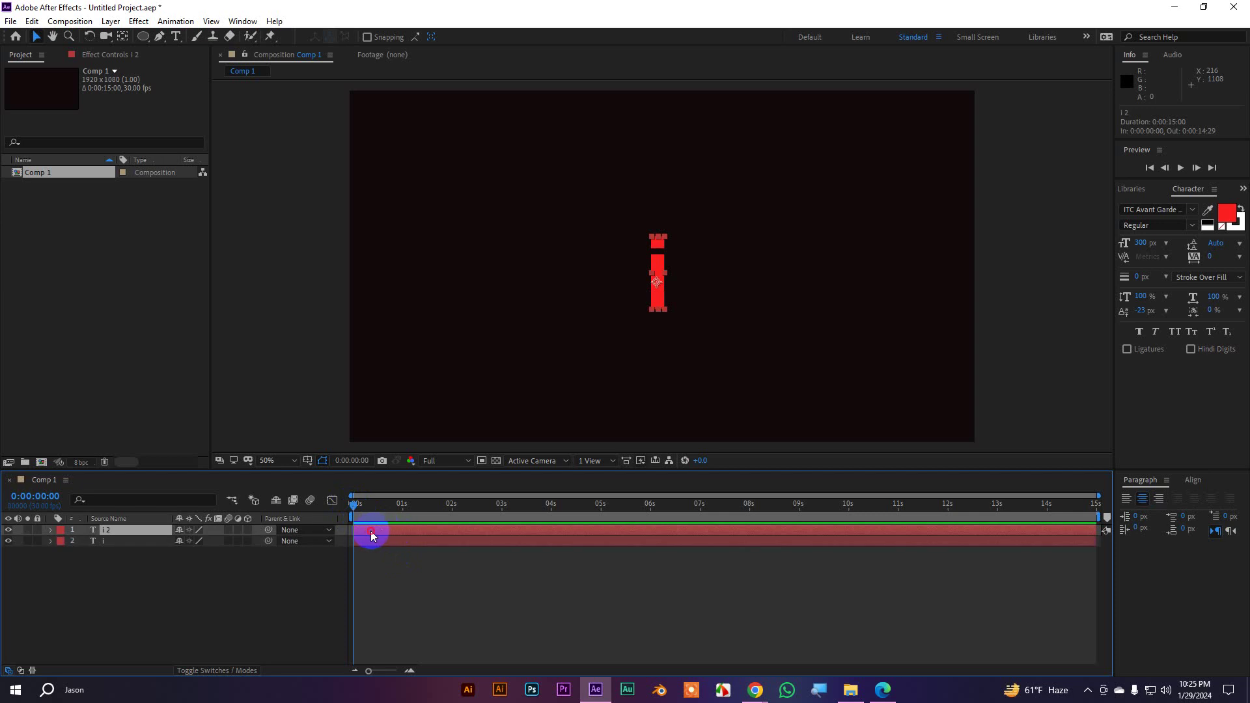
left_click_drag(372, 534, 421, 508)
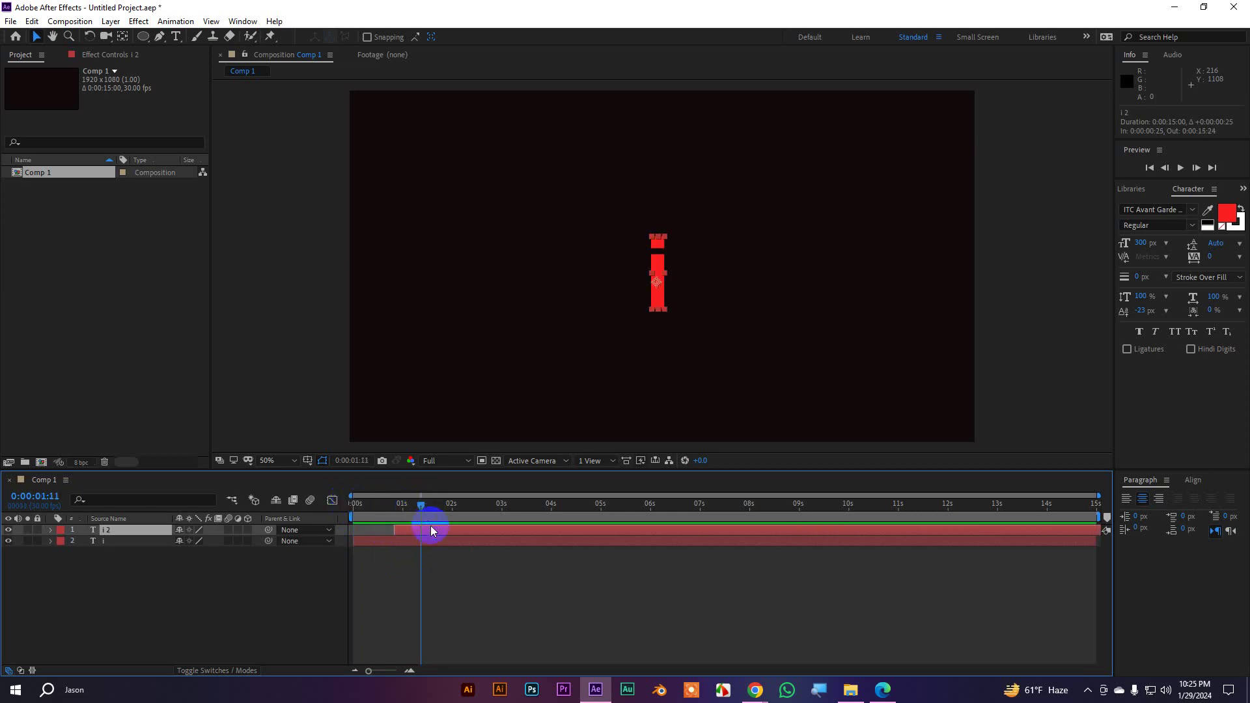
double_click(654, 277)
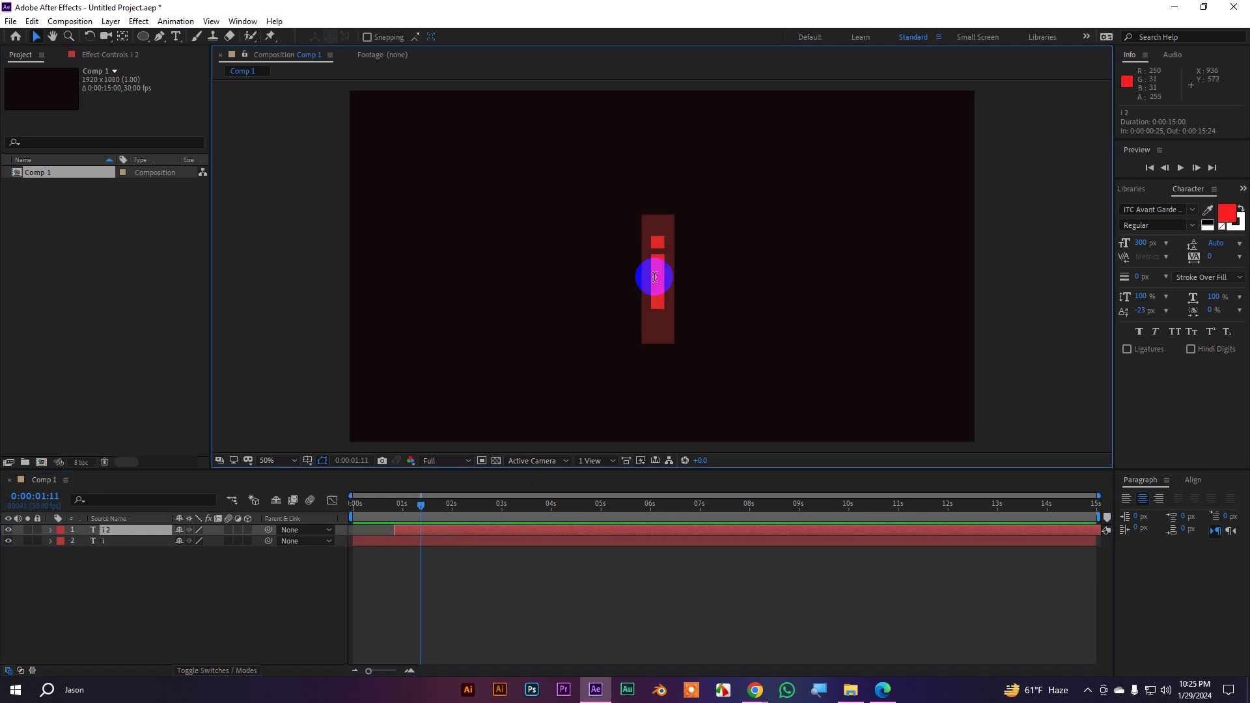
type("am")
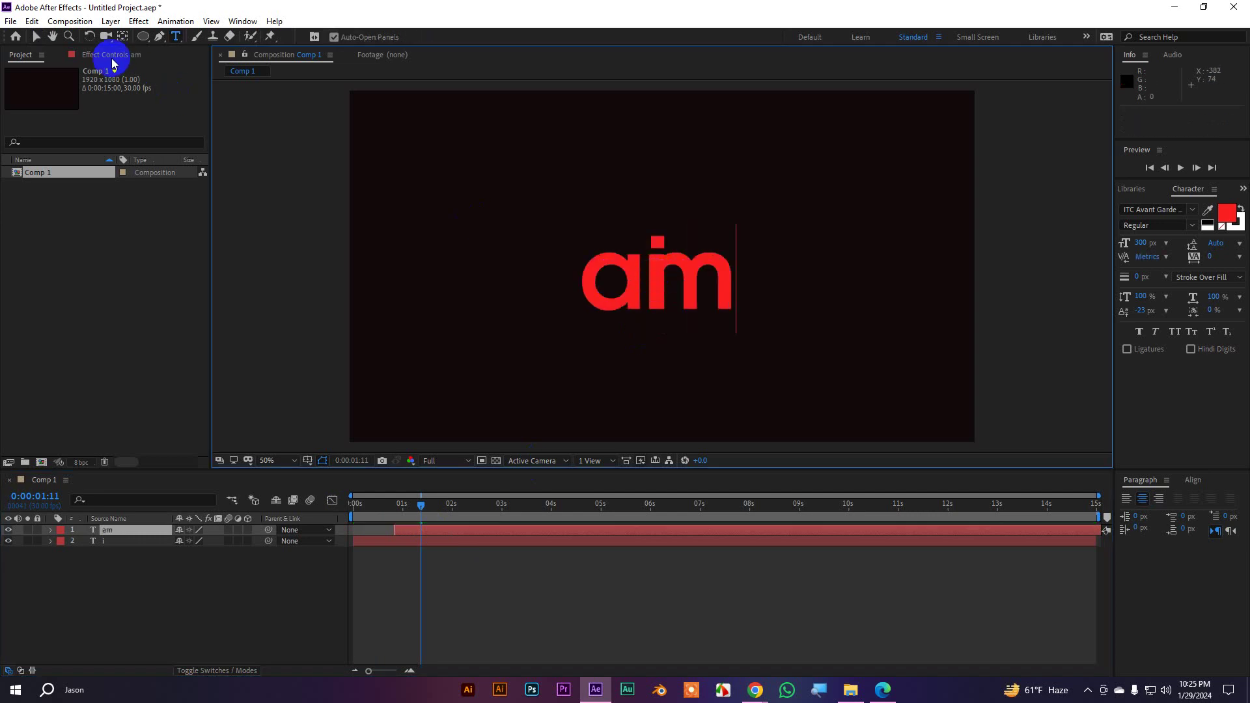
left_click(36, 37)
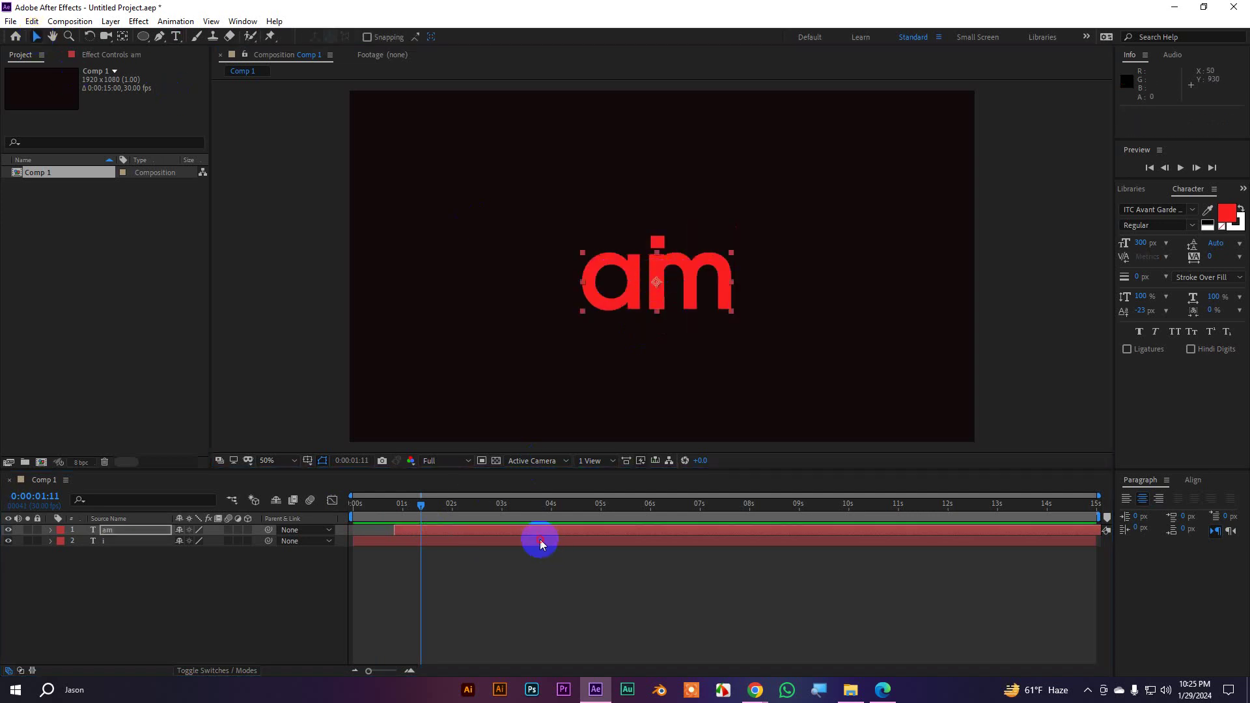
left_click(540, 540)
left_click_drag(1100, 540, 415, 511)
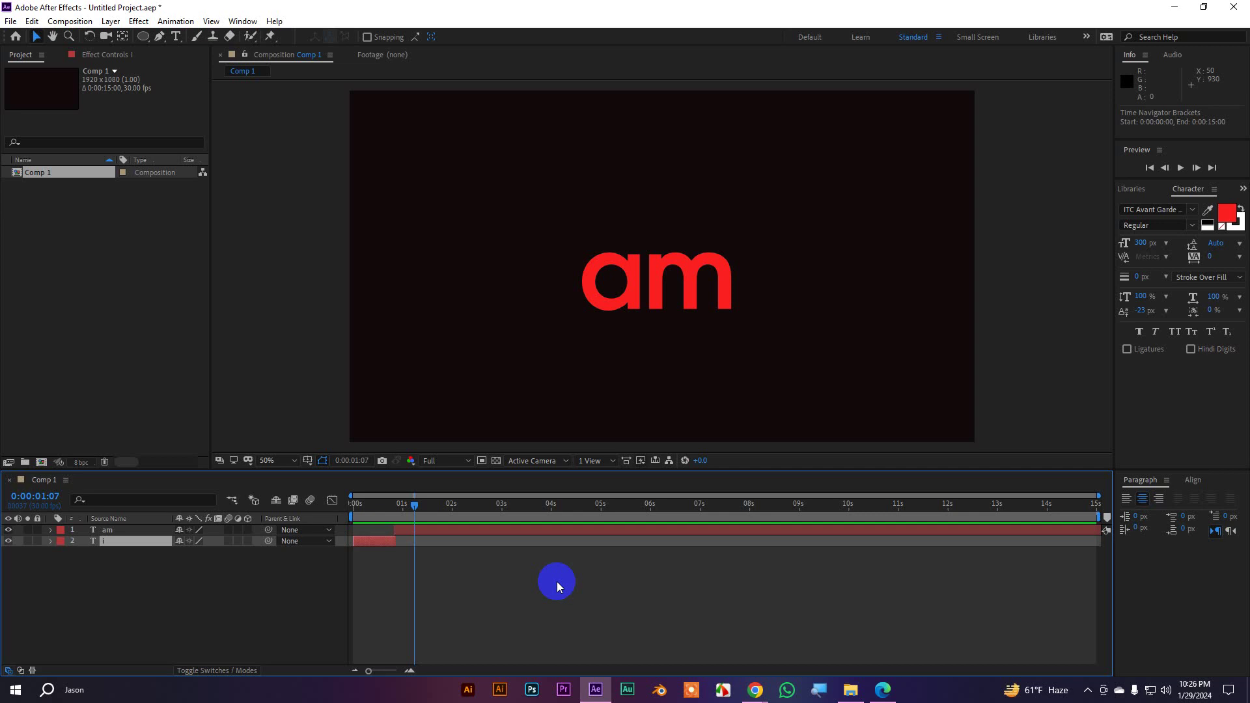
Undo the am duplicate and add a Source Text keyframe on the i layer at 0:00:00:00
left_click(469, 529)
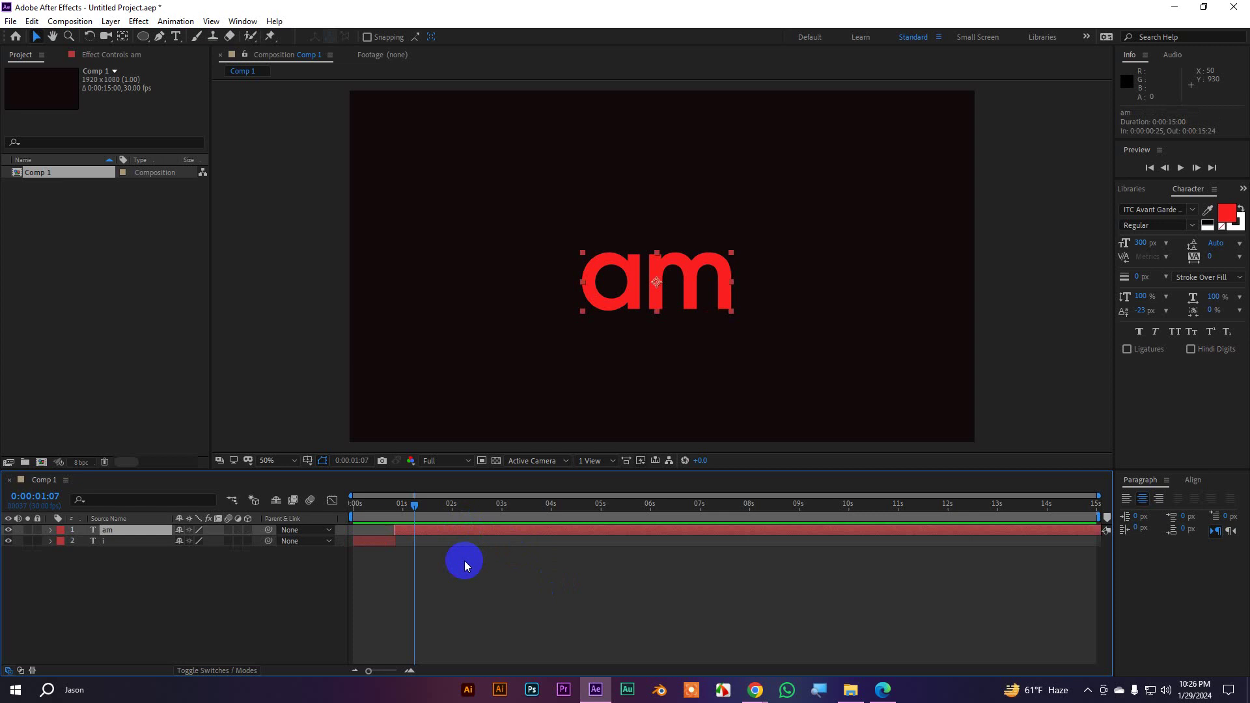
key("ctrl+z")
key("ctrl+z")
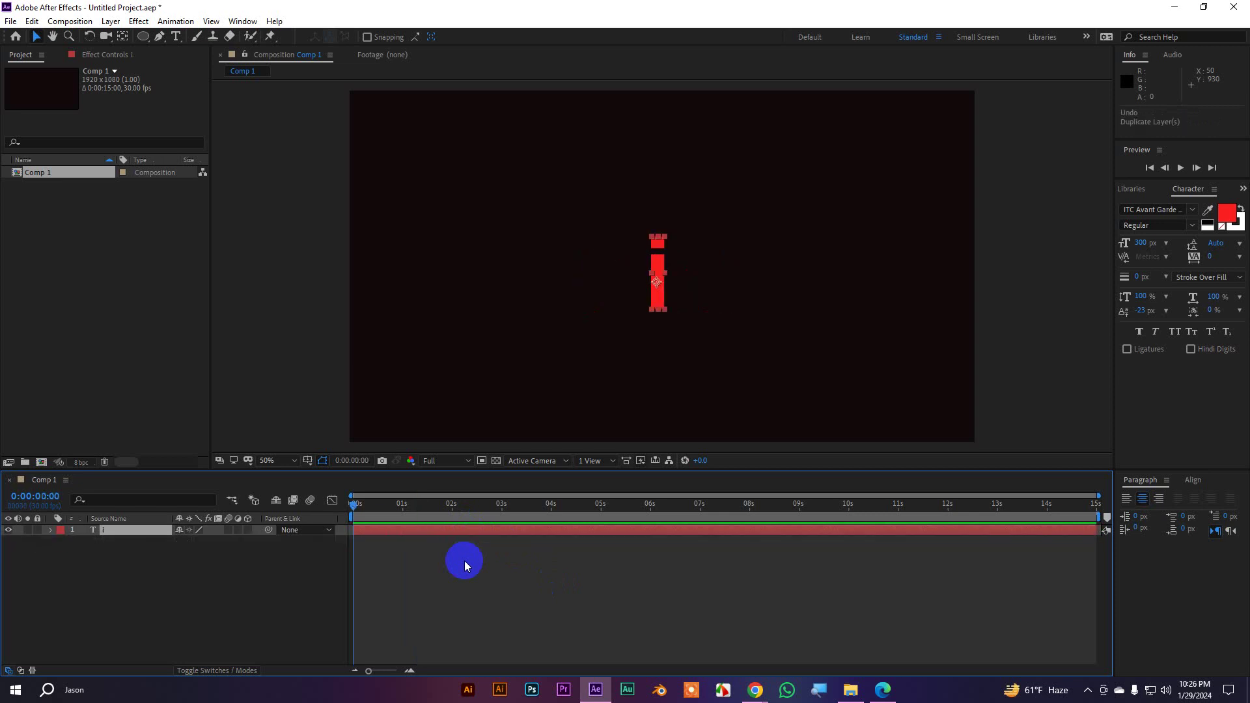
left_click(50, 530)
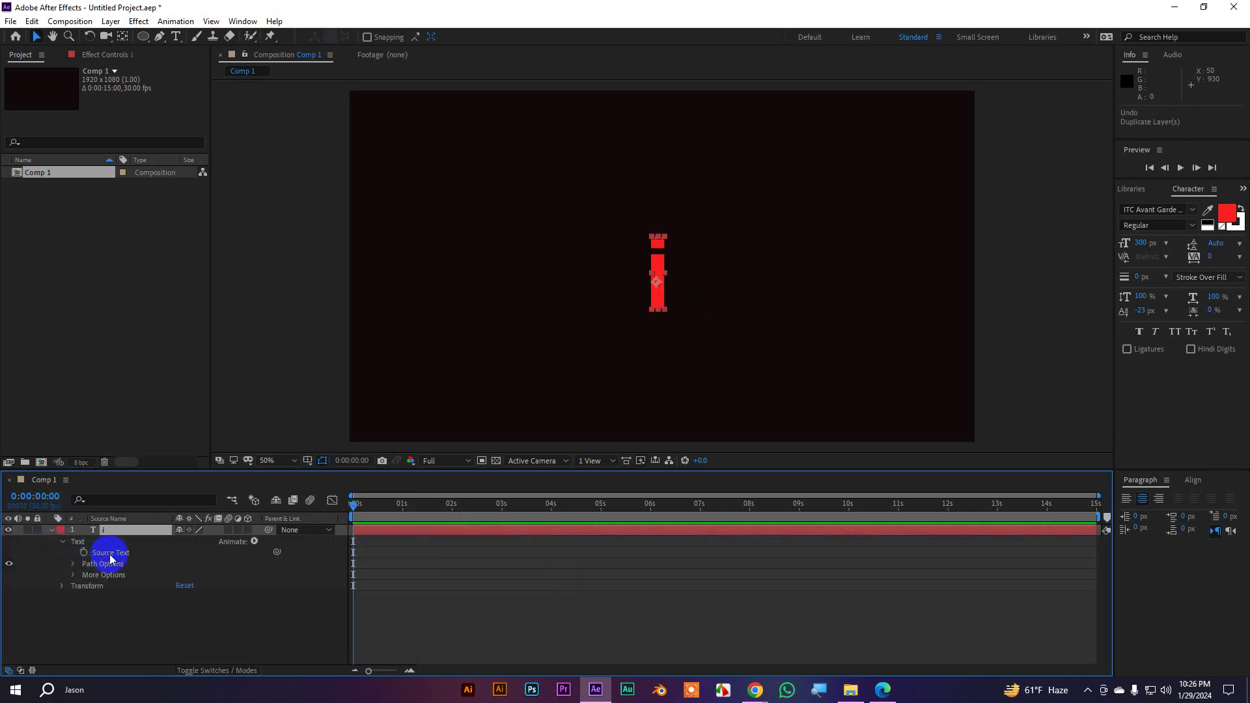
left_click(110, 554)
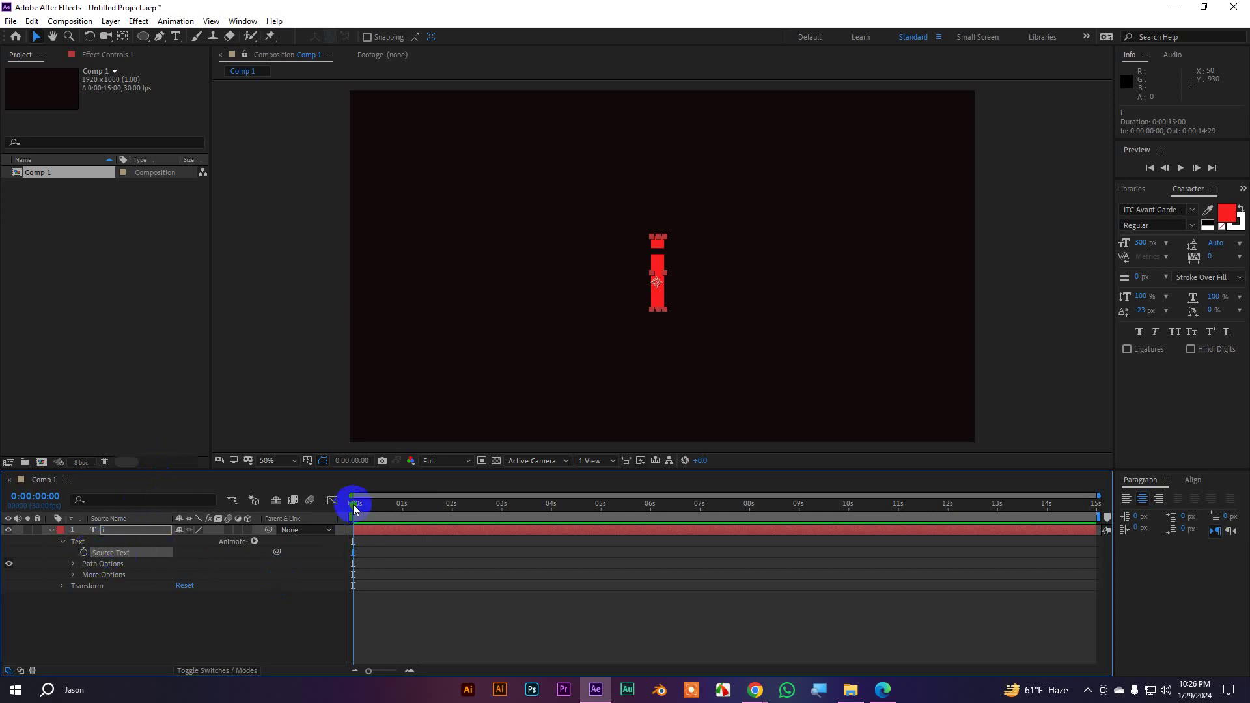
left_click(84, 553)
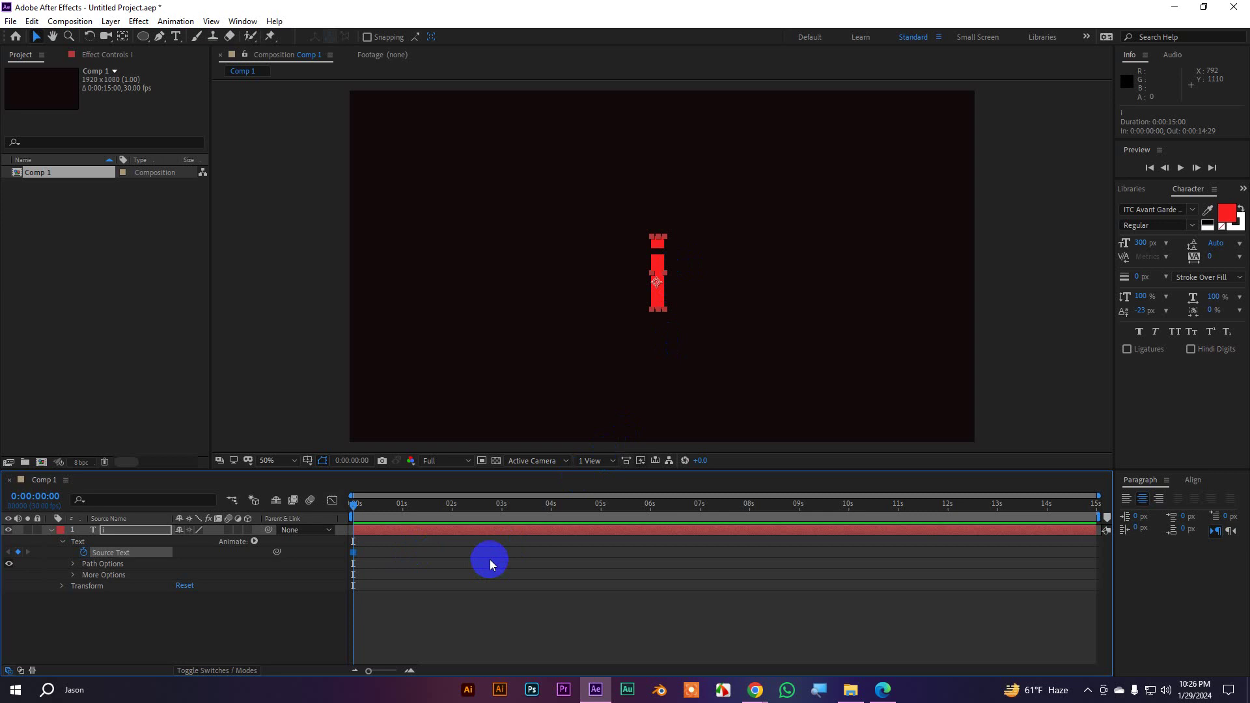
Step and scrub the playhead through the first second, finally jumping ten frames twice to 0:00:00:20
key("Page_Up")
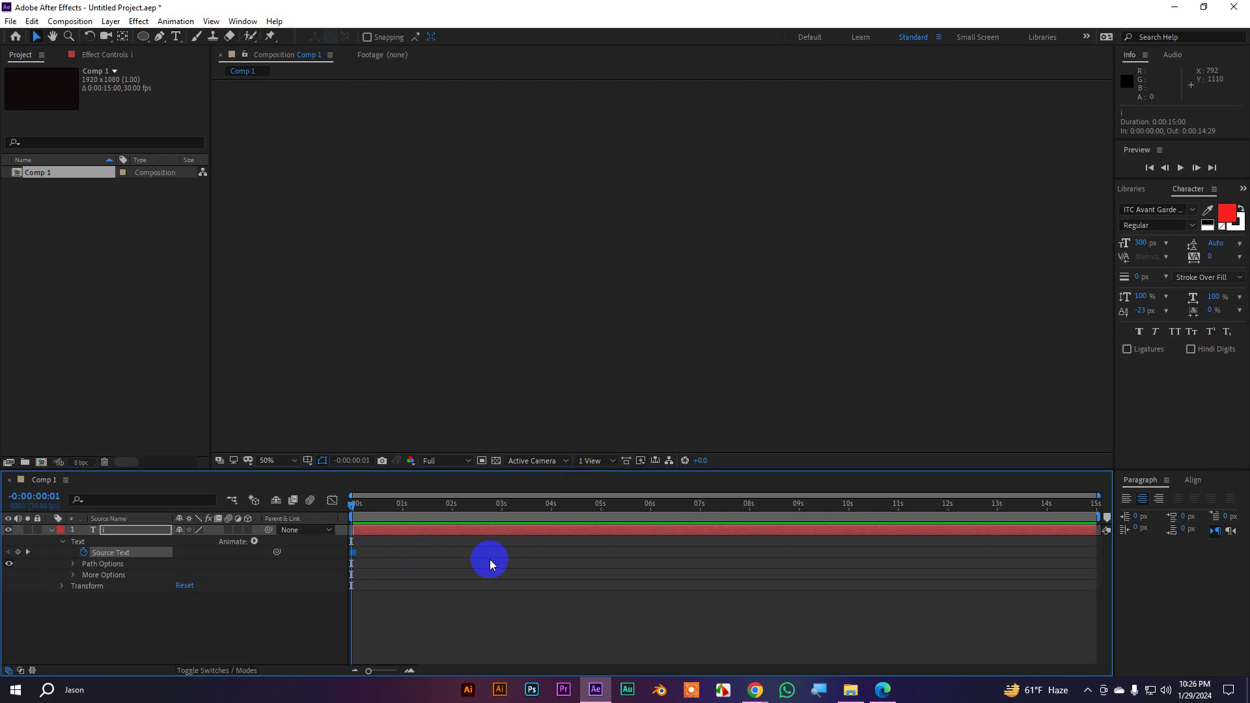
key("Page_Down")
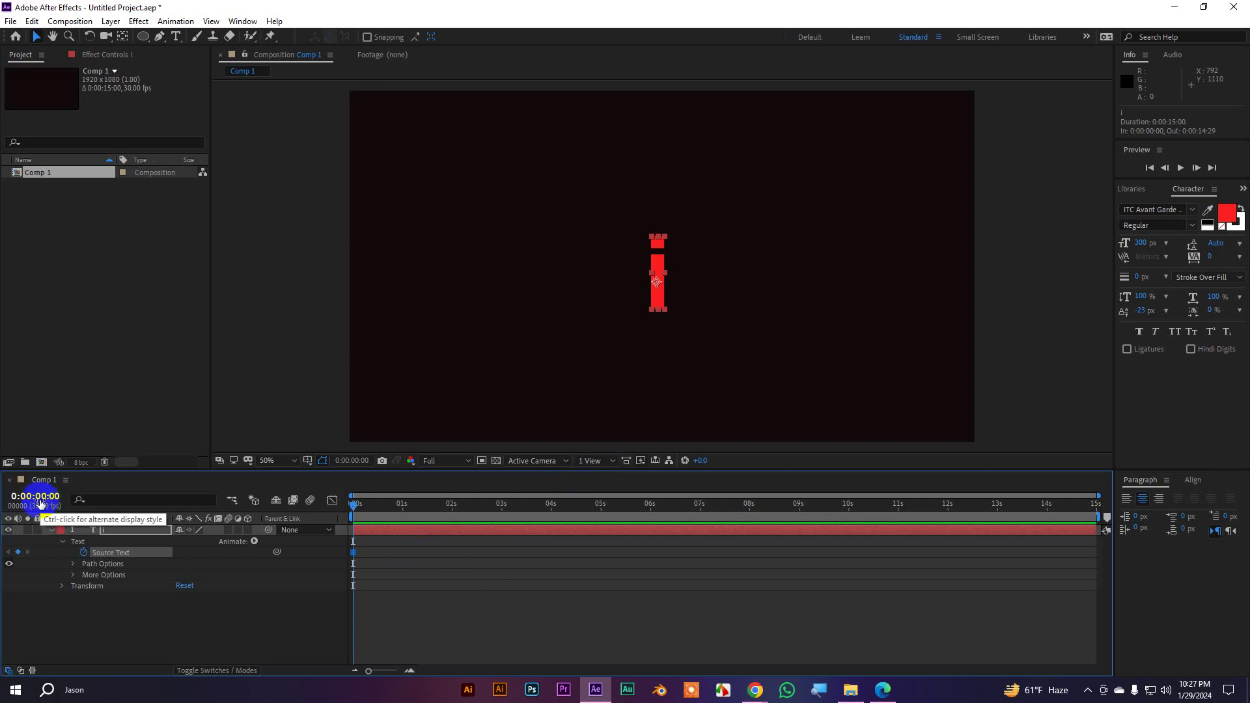
key("Page_Down")
key("Page_Down")
key("Page_Down")
key("Page_Down")
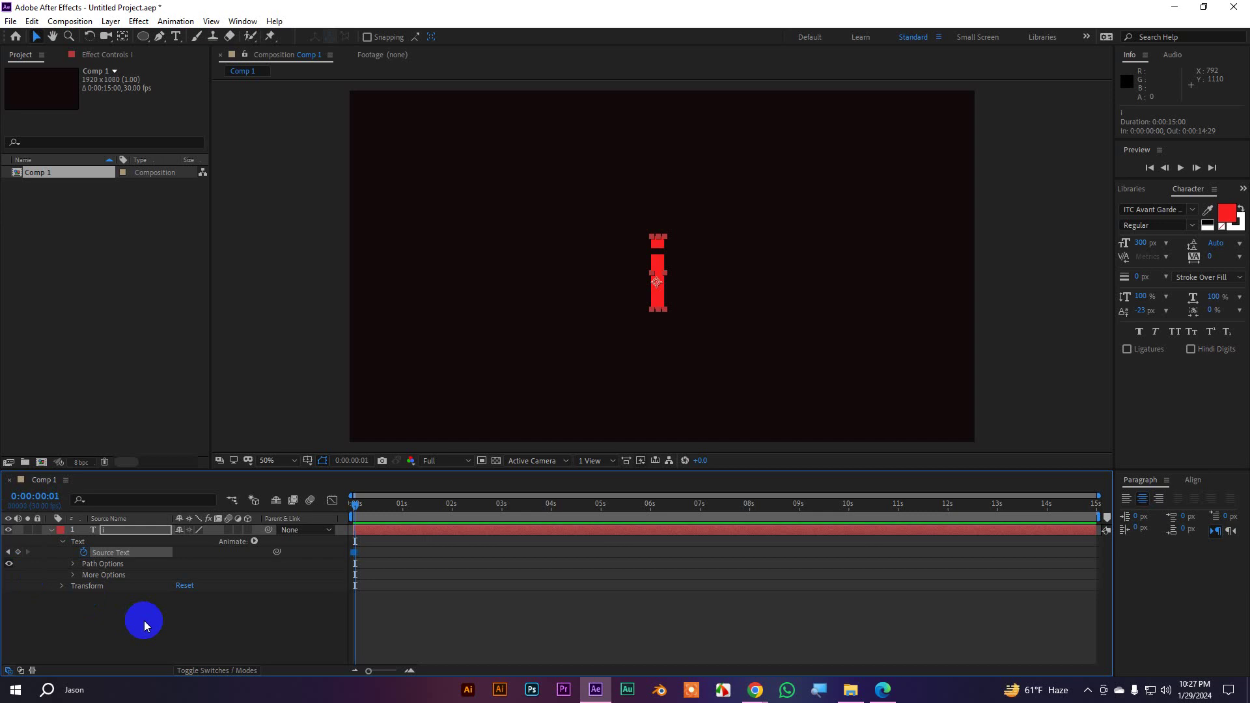
key("Page_Down")
key("Page_Down")
left_click_drag(366, 507, 352, 512)
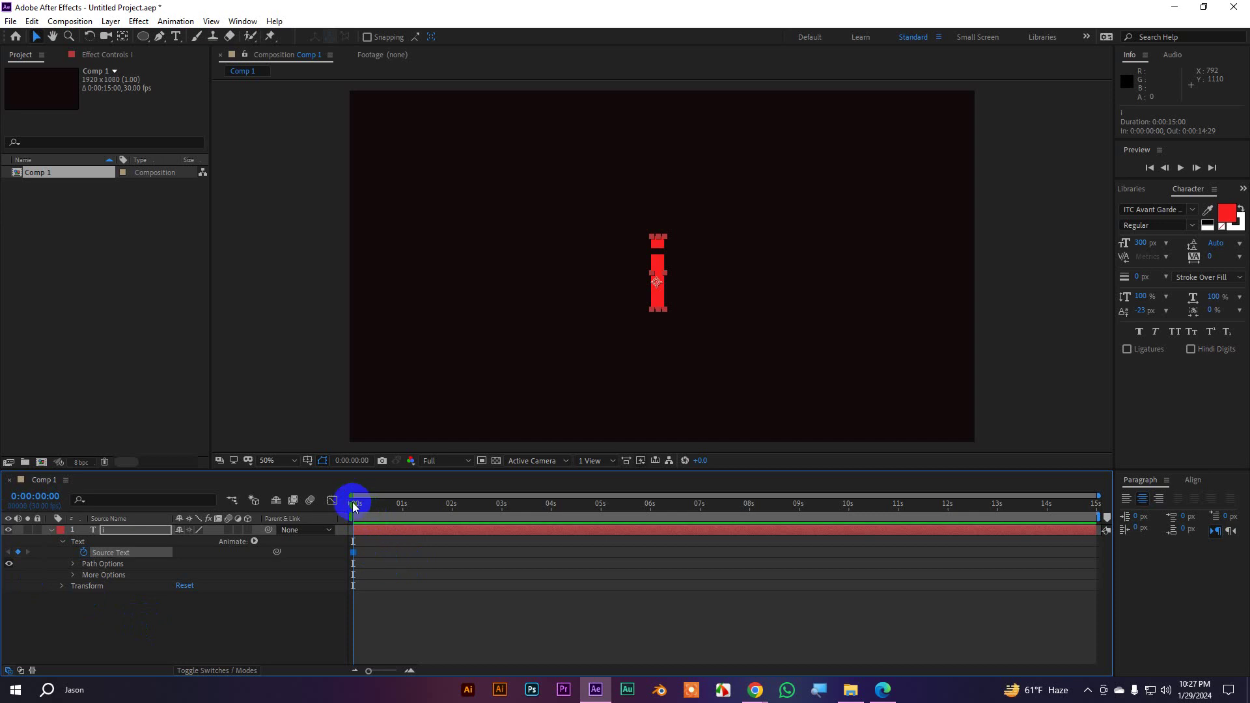
left_click_drag(354, 507, 405, 516)
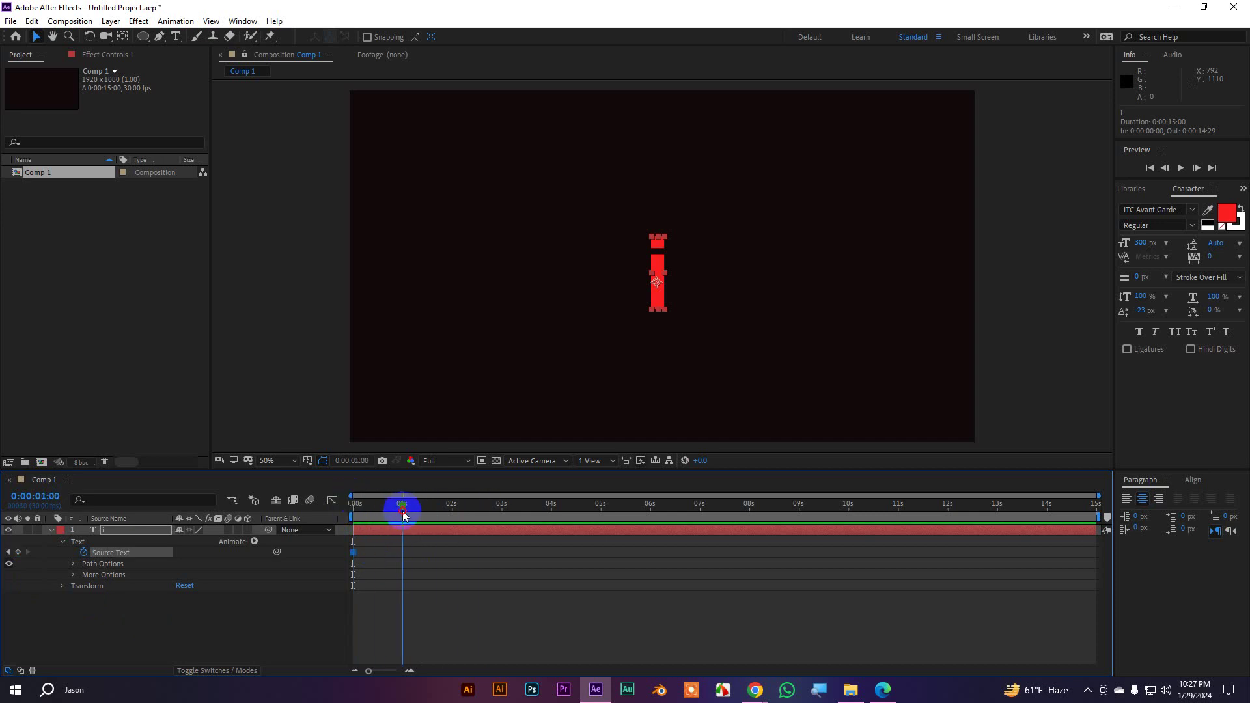
left_click_drag(404, 515, 321, 510)
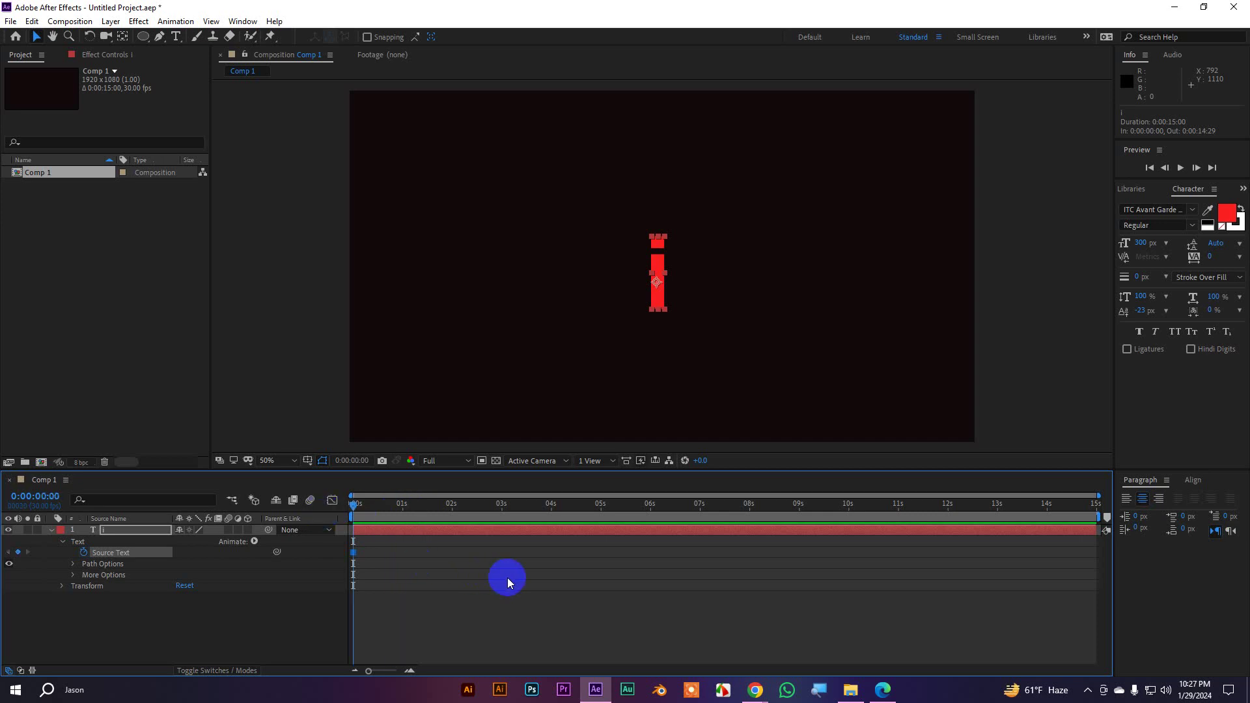
key("Page_Down")
key("Page_Down")
left_click_drag(353, 507, 339, 518)
key("shift+Page_Down")
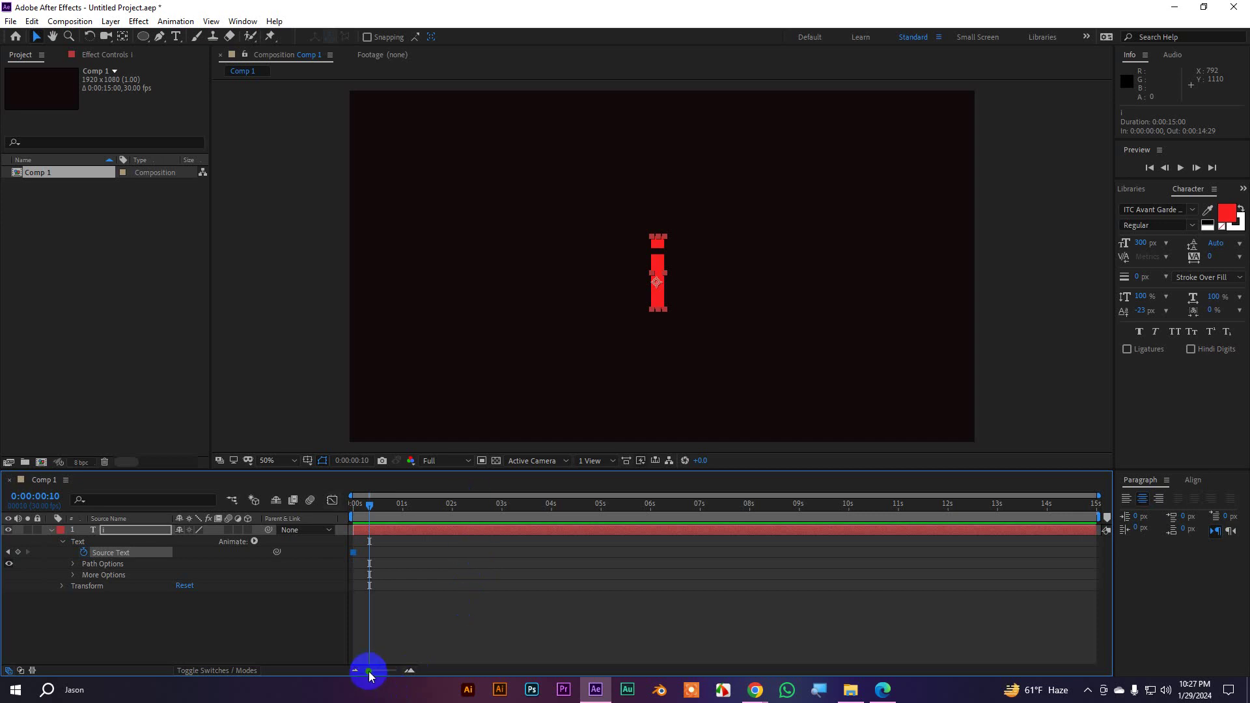
key("shift+Page_Down")
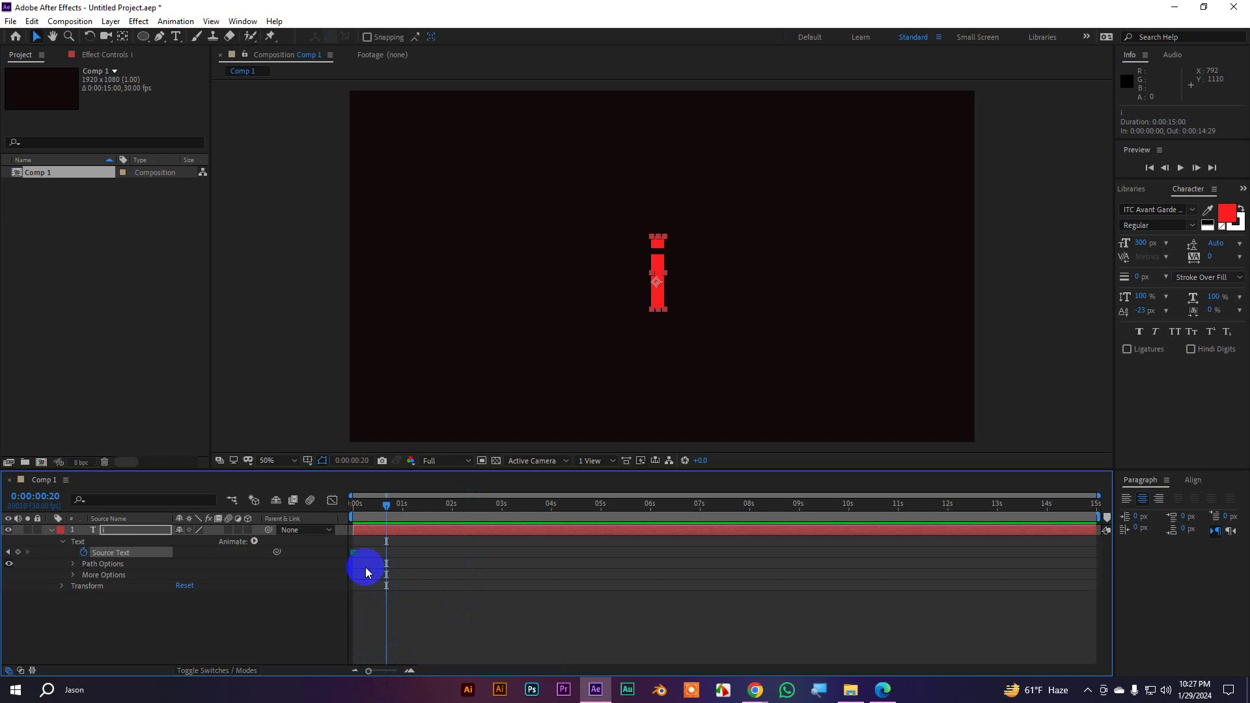
At 0:00:00:20, change the text to 'am' to create a Source Text keyframe
double_click(658, 268)
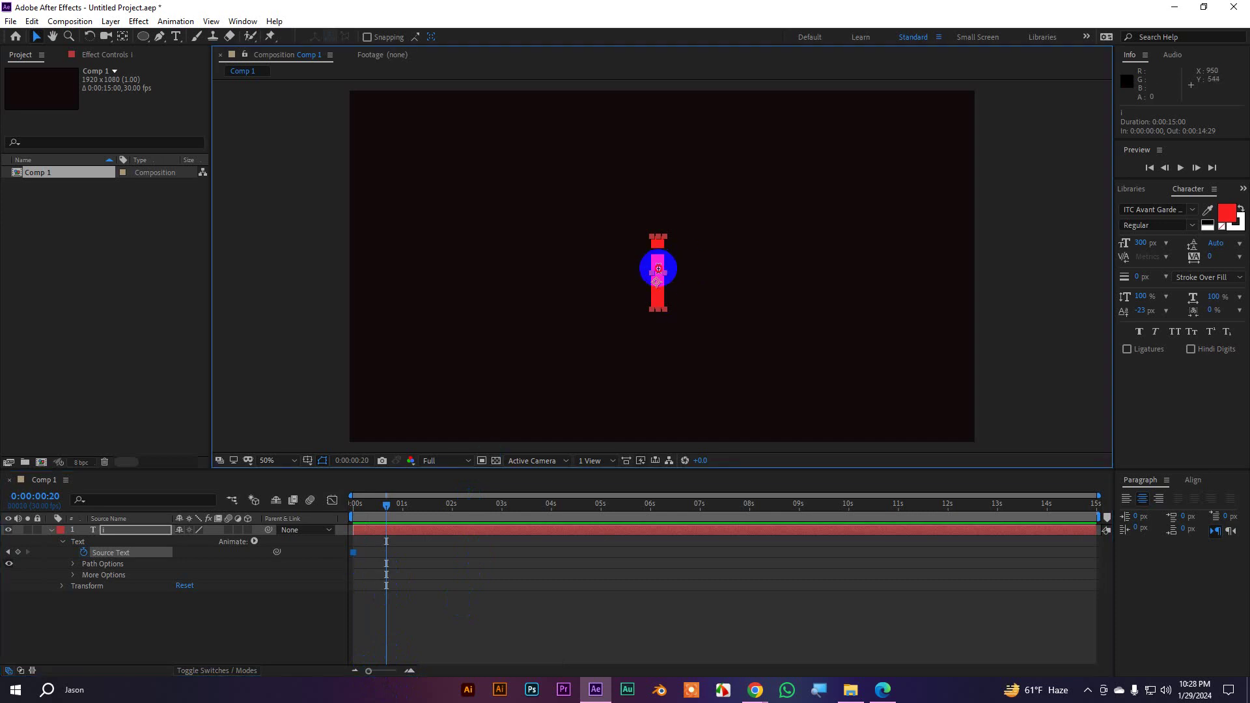
type("am")
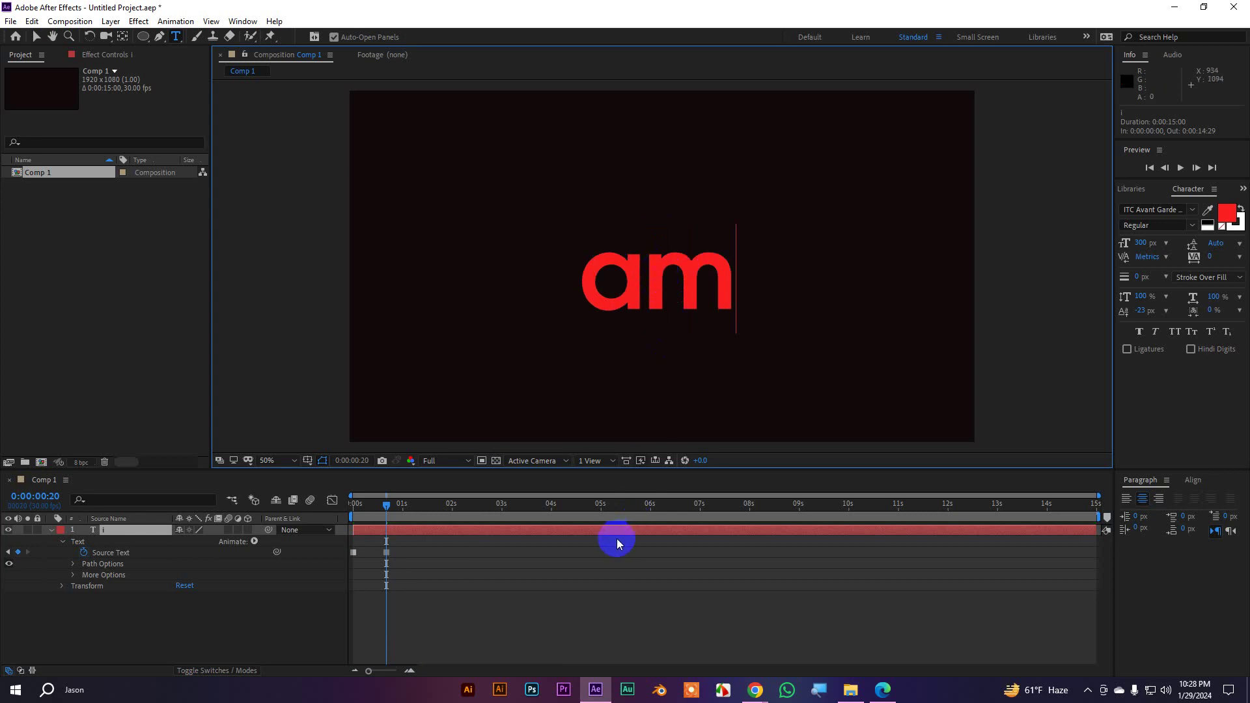
key("Escape")
At 0:00:01:10, change the text to 'jason' and reselect the text layer
key("space")
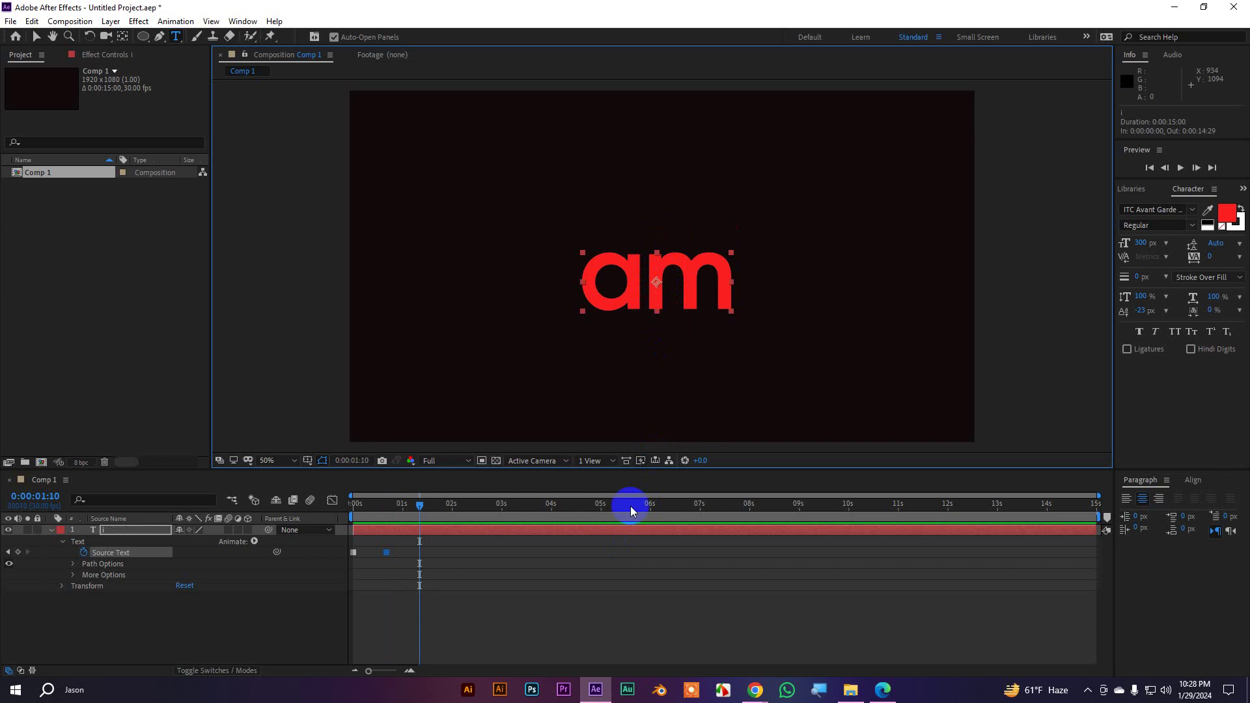
double_click(658, 281)
left_click(658, 281)
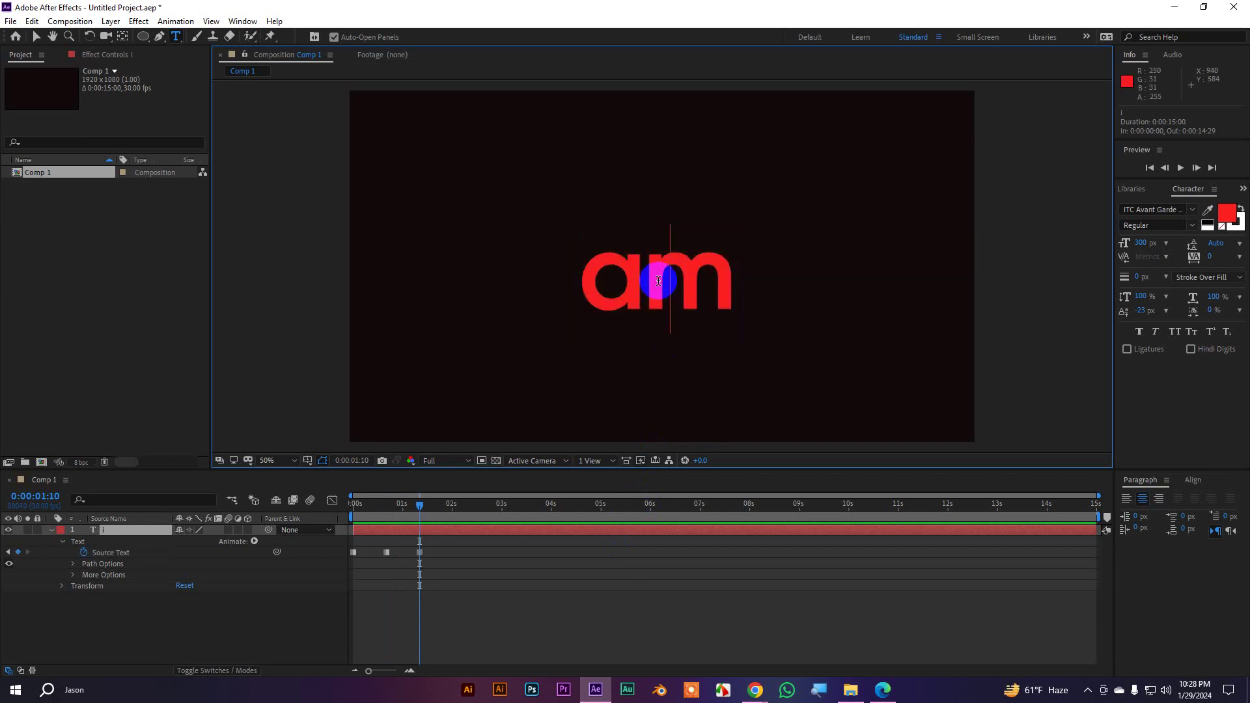
type("jason")
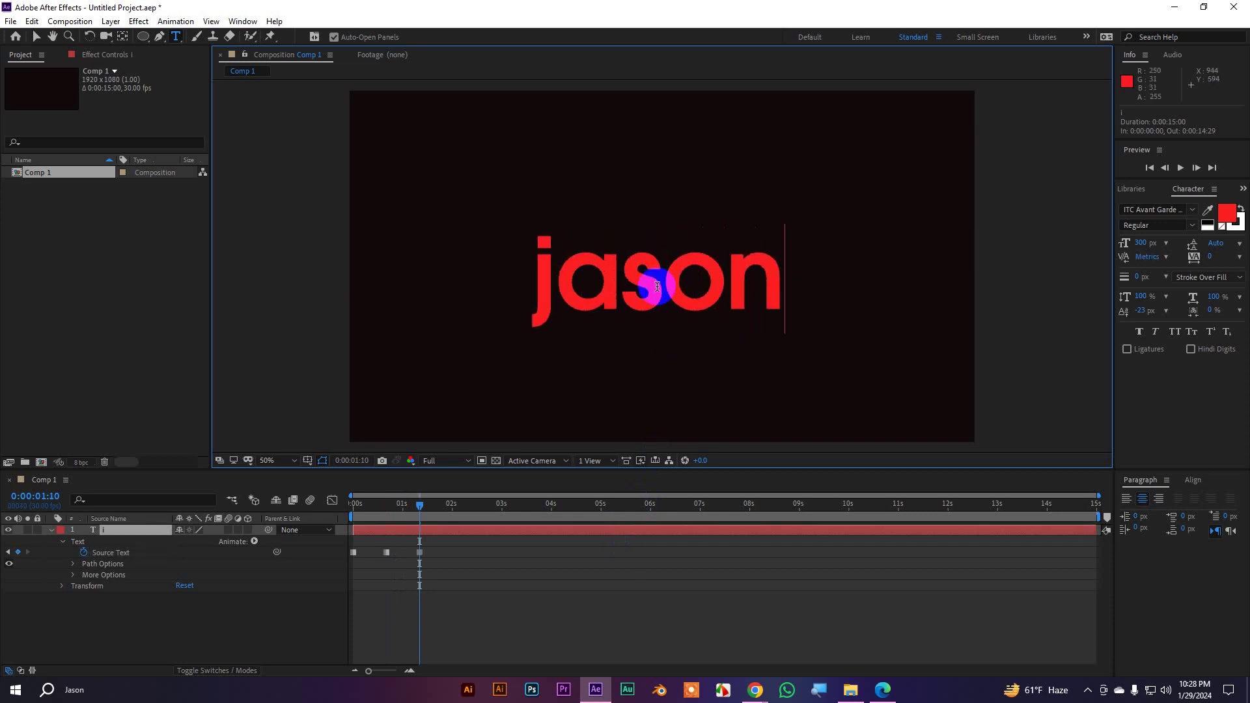
left_click(36, 37)
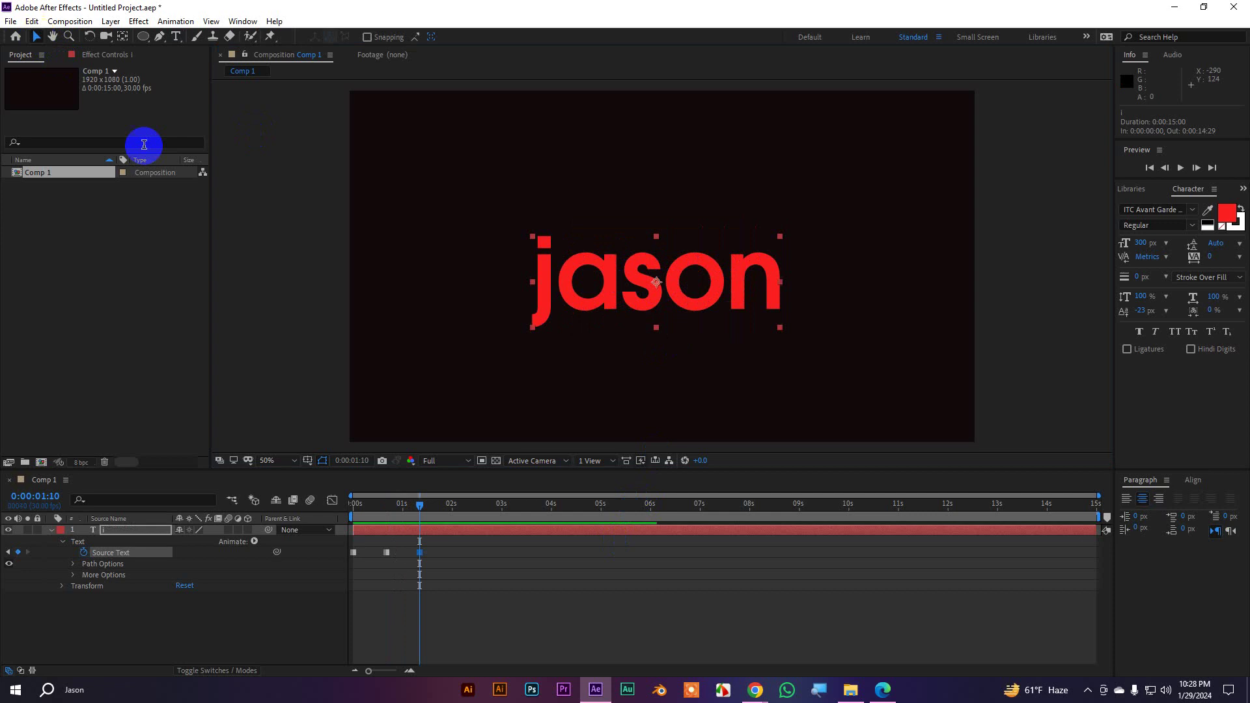
left_click(558, 606)
left_click(478, 530)
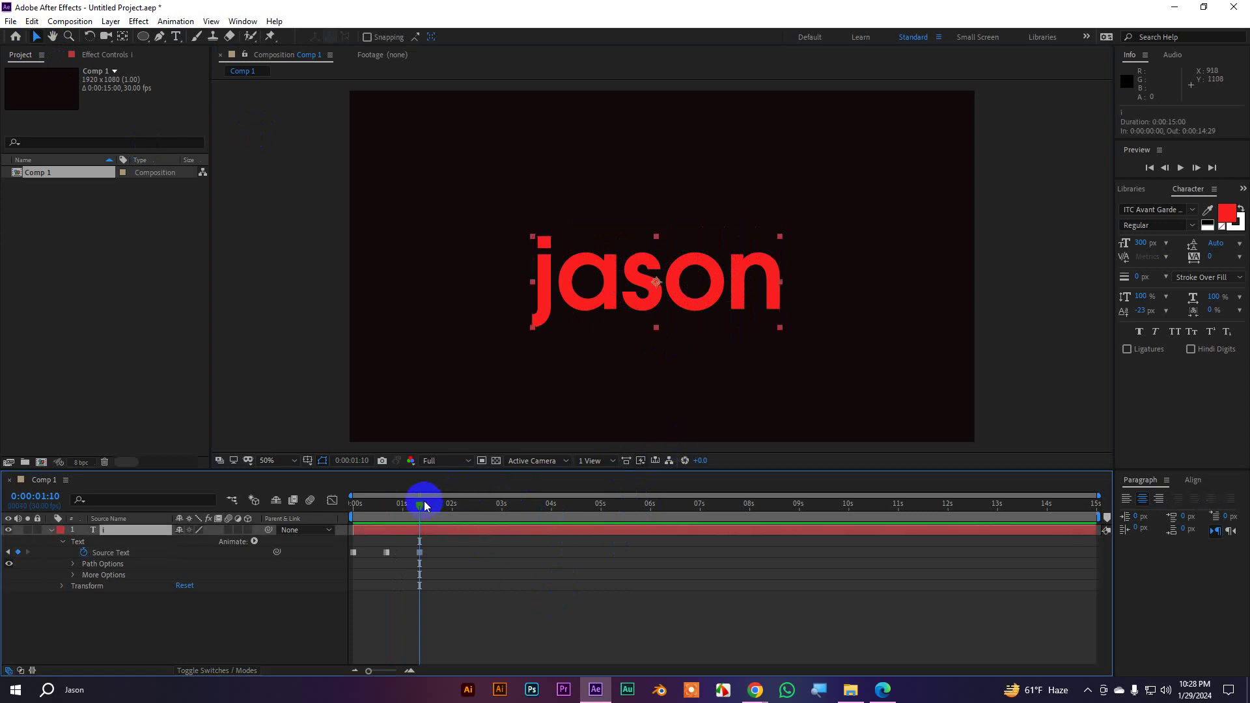
Preview the word-by-word animation and scrub between the first and second word steps
left_click_drag(424, 504, 179, 507)
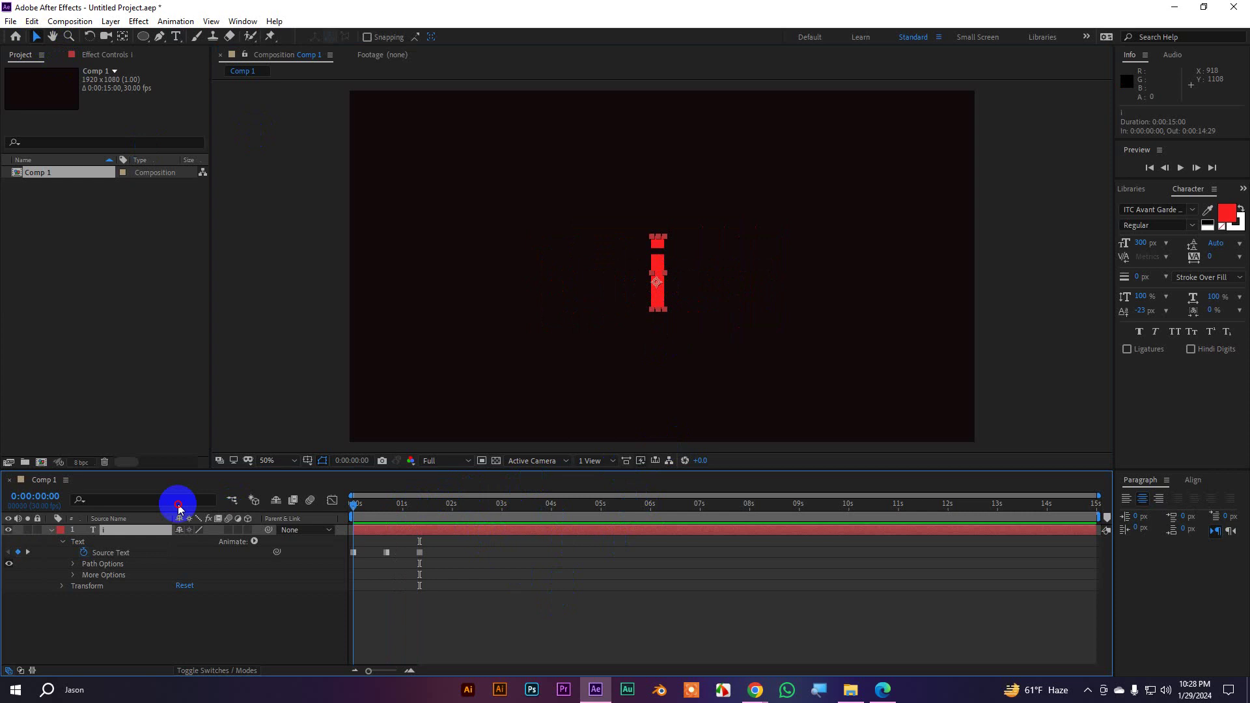
left_click(605, 615)
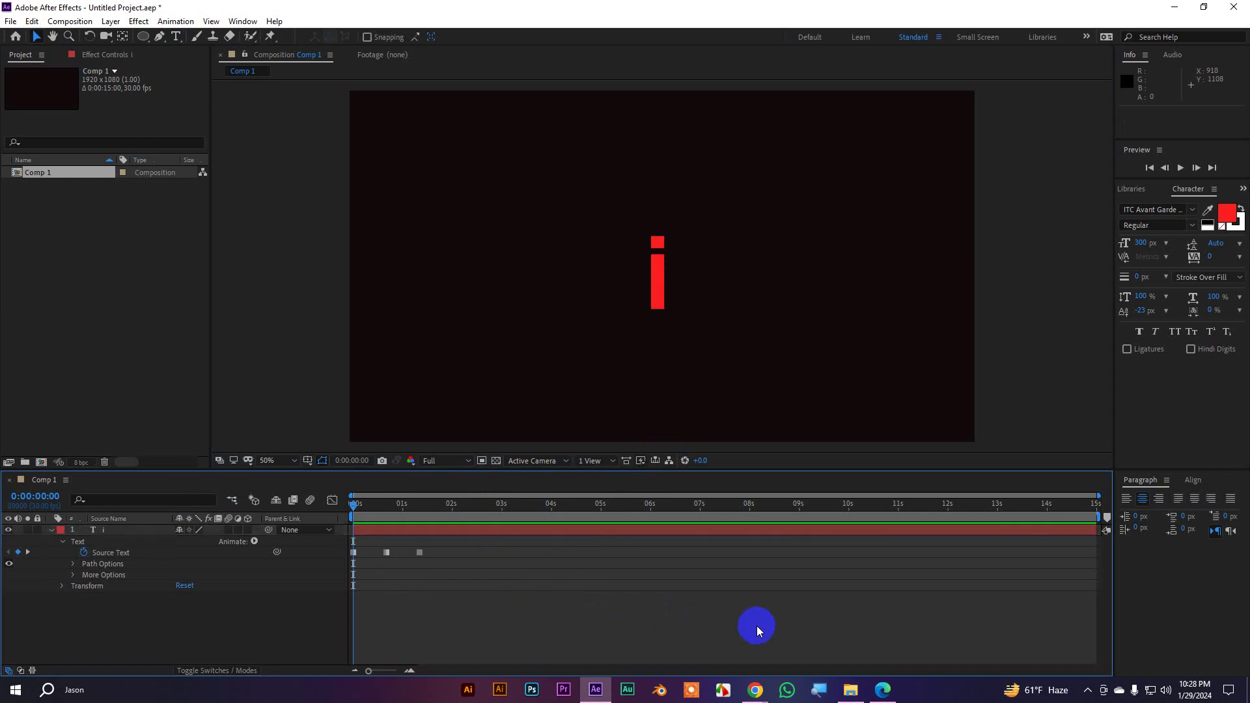
key("space")
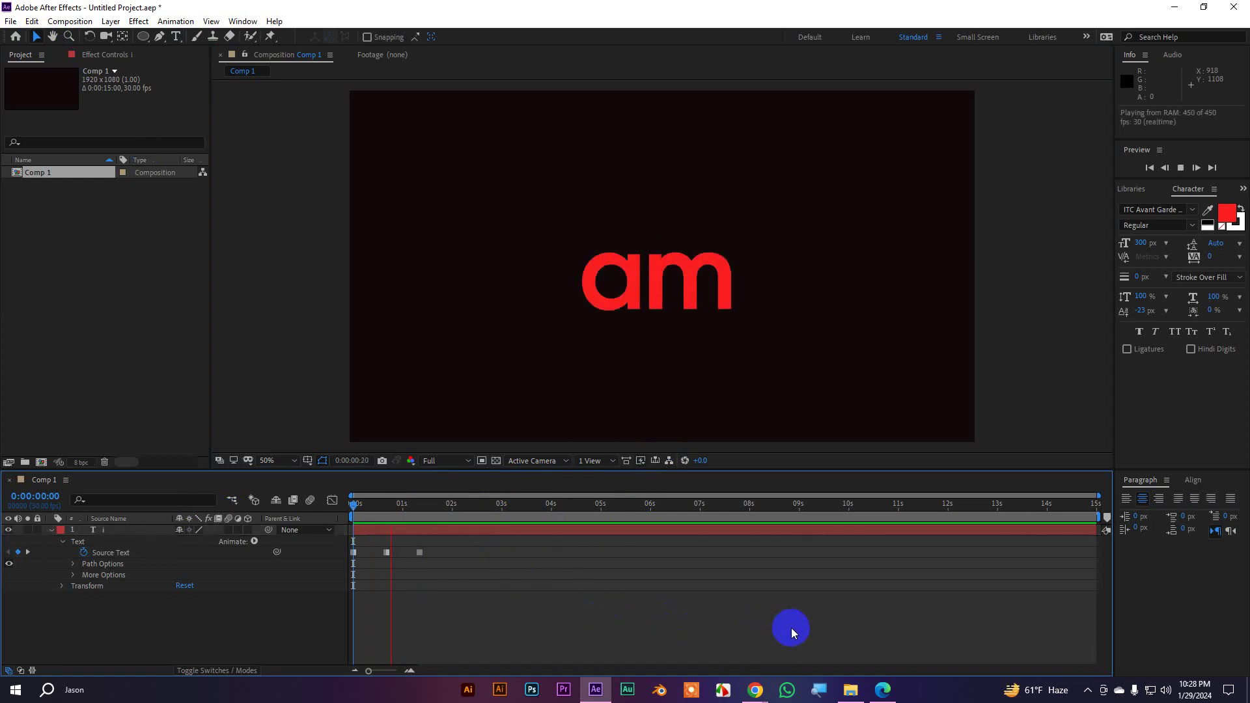
key("space")
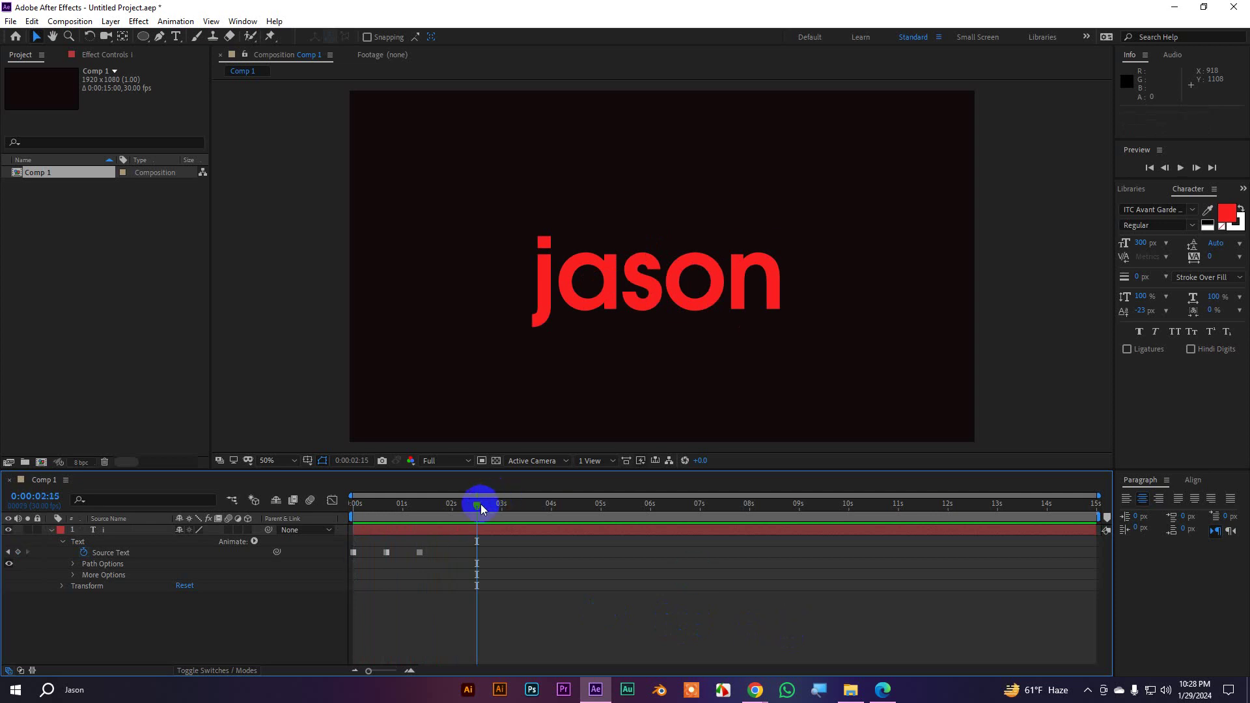
left_click_drag(480, 504, 354, 510)
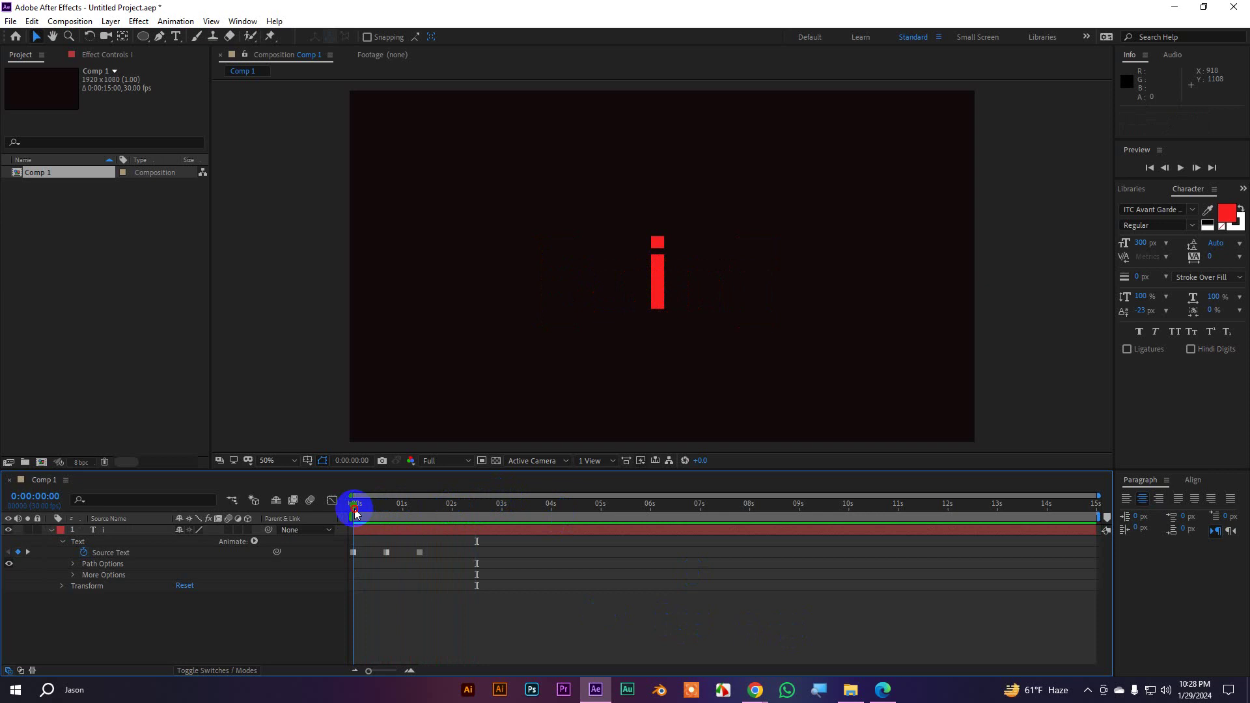
left_click_drag(355, 510, 391, 516)
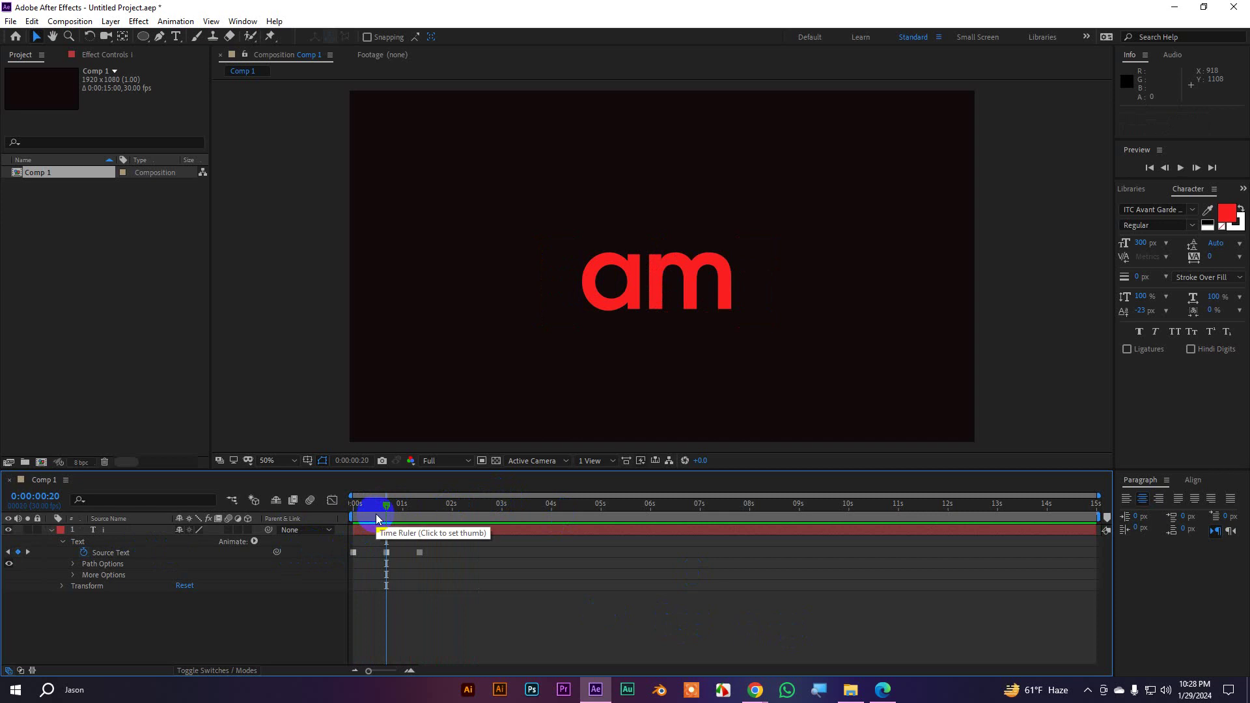
left_click_drag(388, 507, 420, 516)
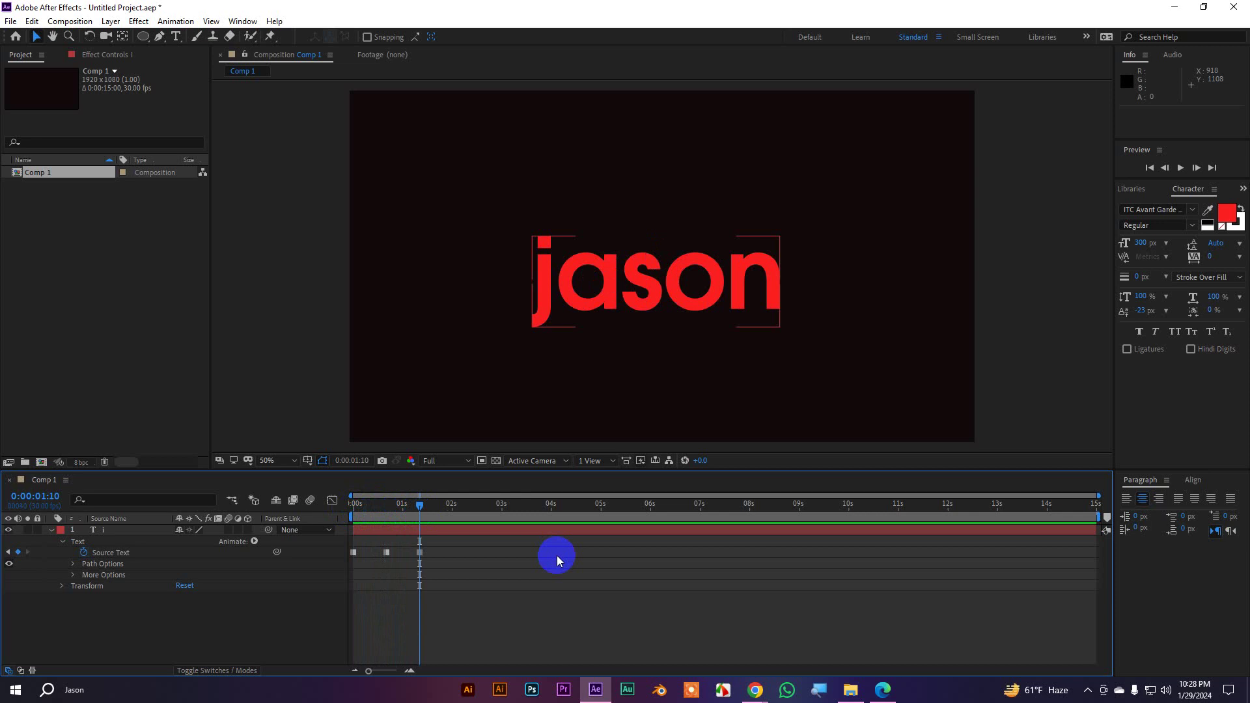
Marquee-select the i layer's later Source Text keyframes and remove them, keeping 0:00:00:00
left_click(479, 529)
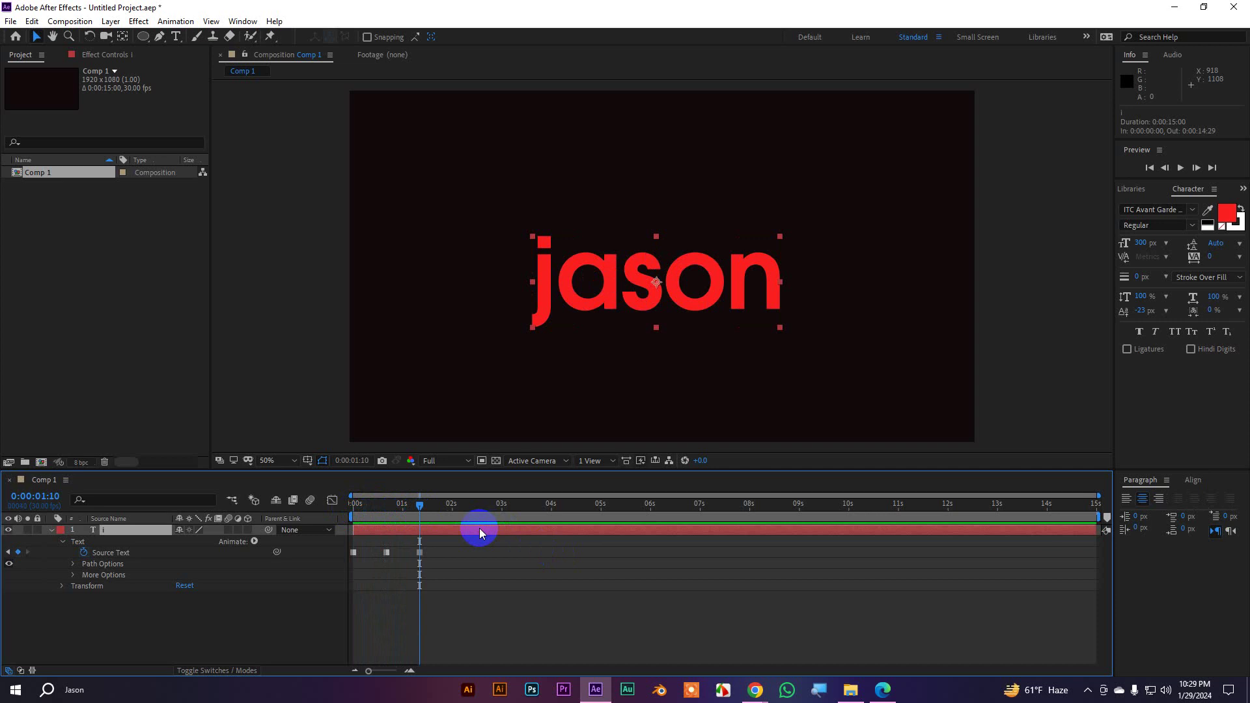
left_click_drag(420, 508, 341, 508)
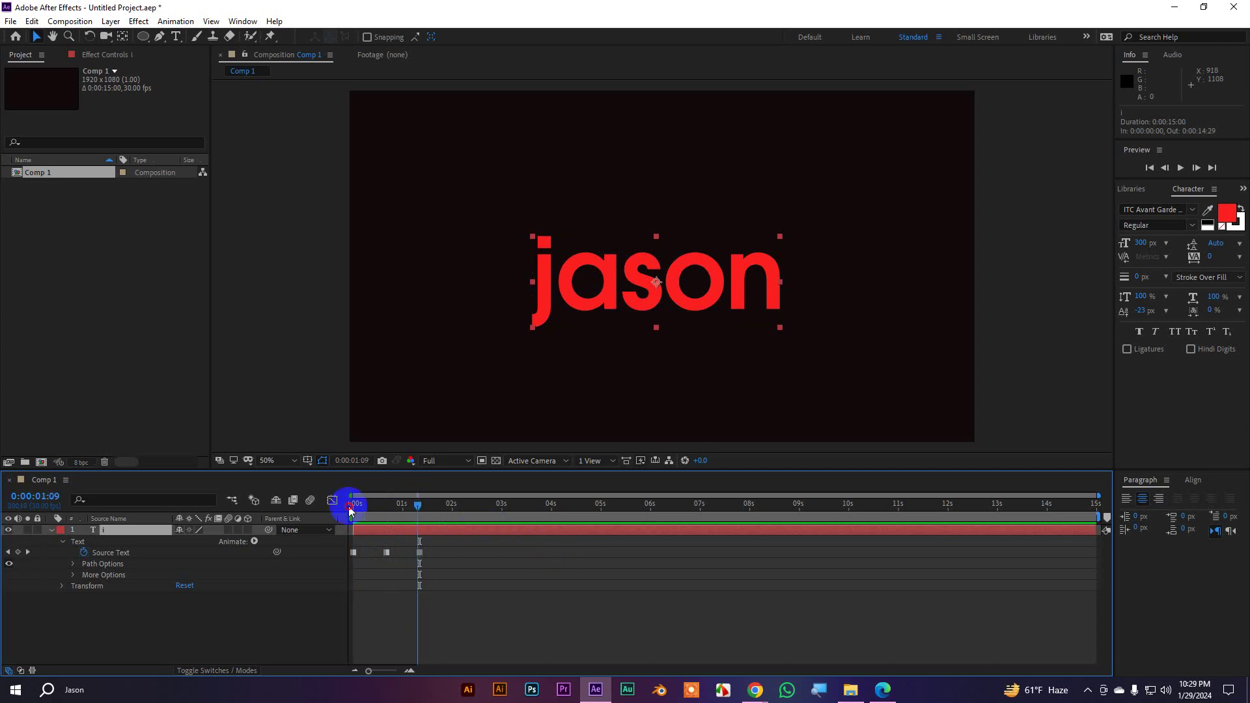
left_click_drag(466, 572, 363, 544)
left_click(407, 538)
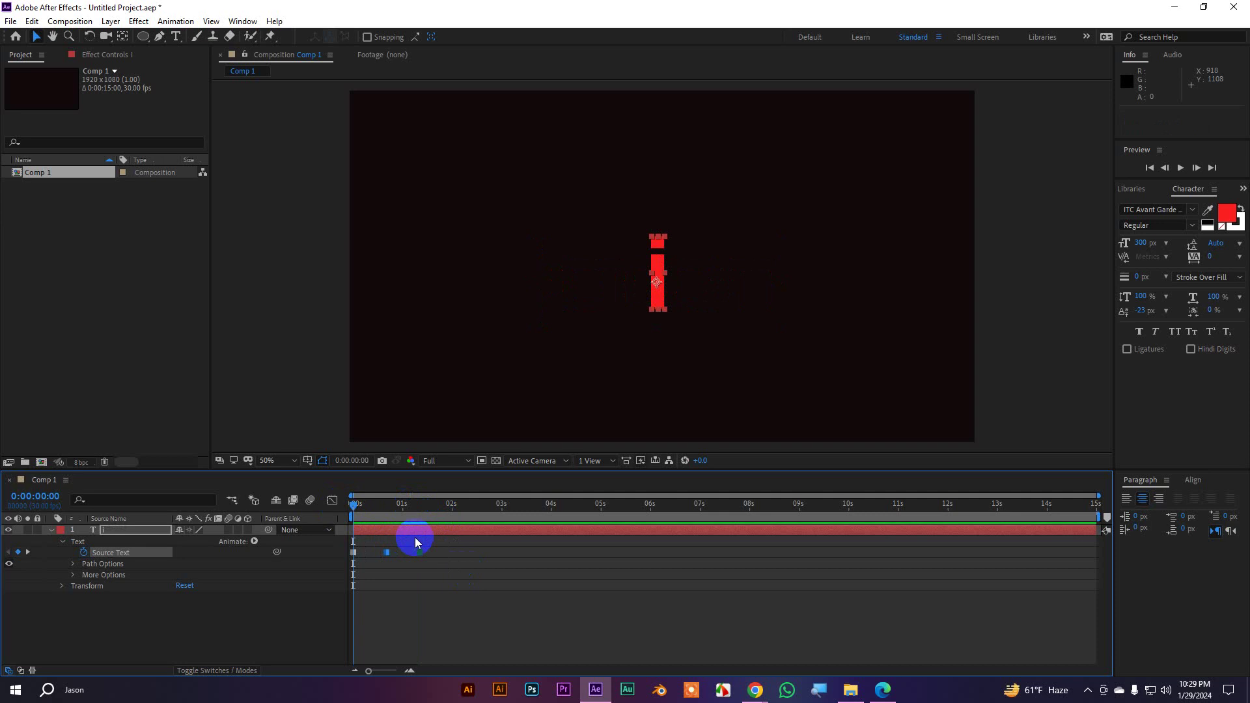
left_click(417, 542)
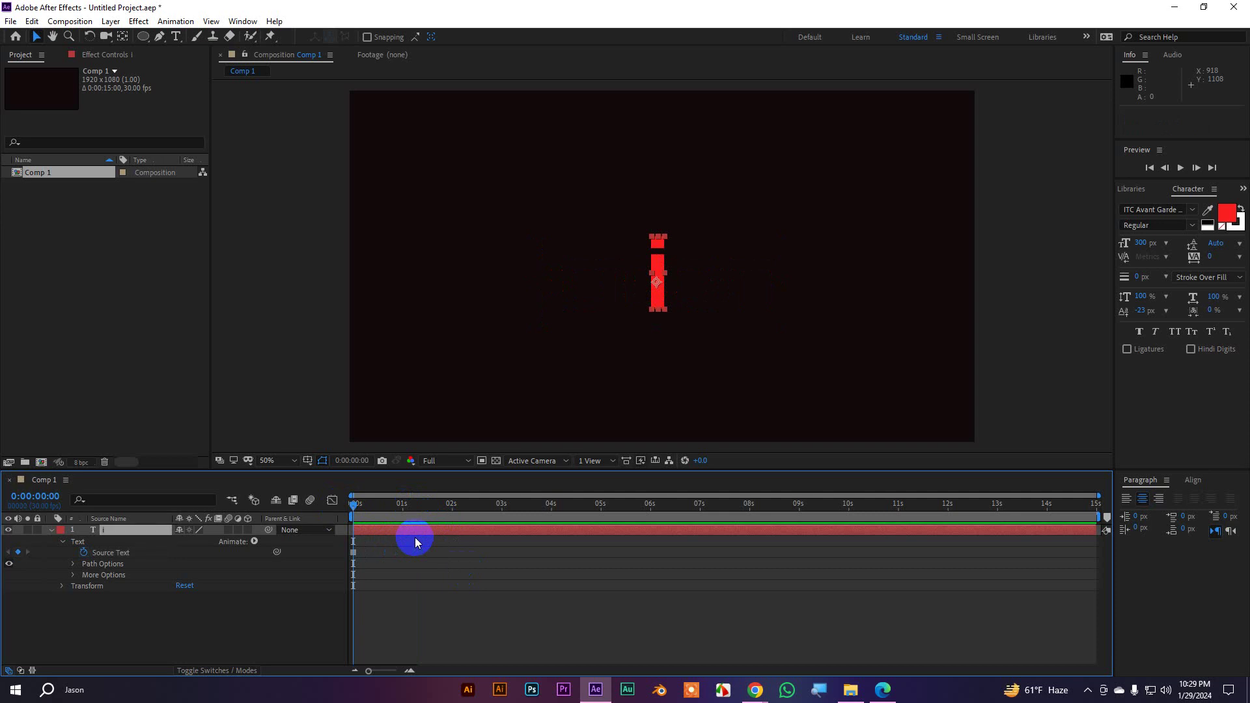
At 0:00:00:20, add 'am' after the i so the text reads 'i am'
left_click(354, 552)
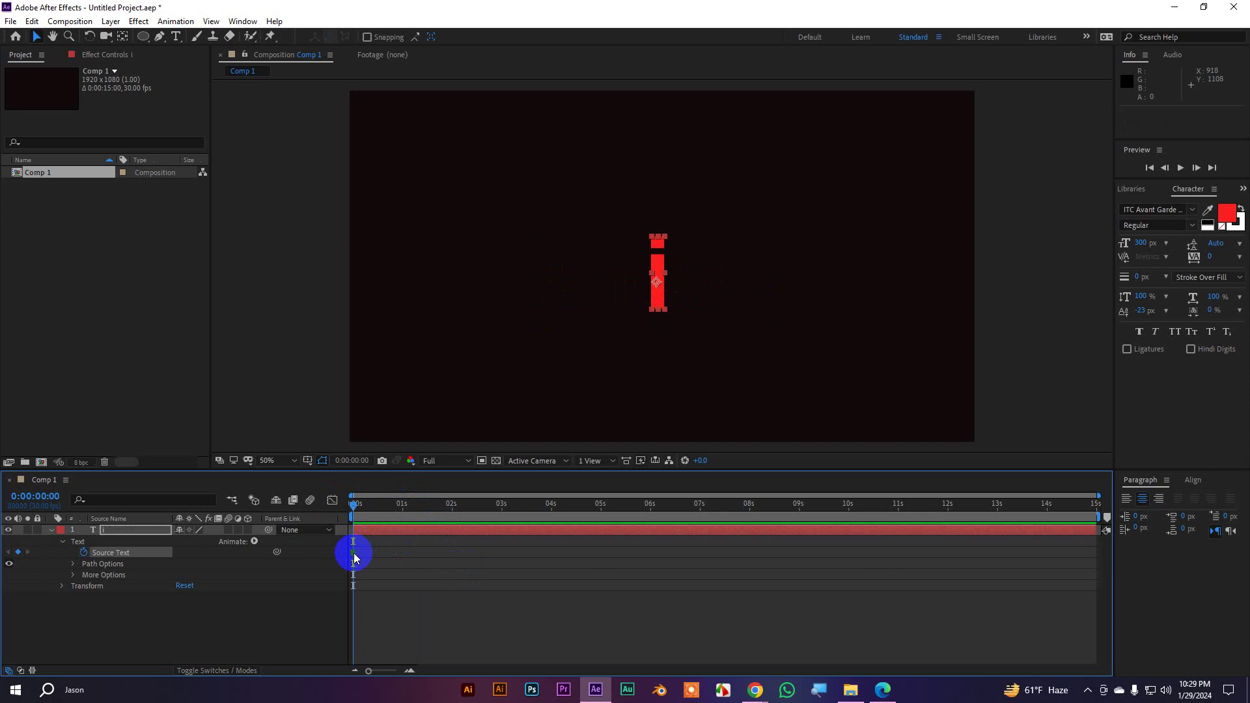
key("shift+Page_Down")
key("shift+Page_Down")
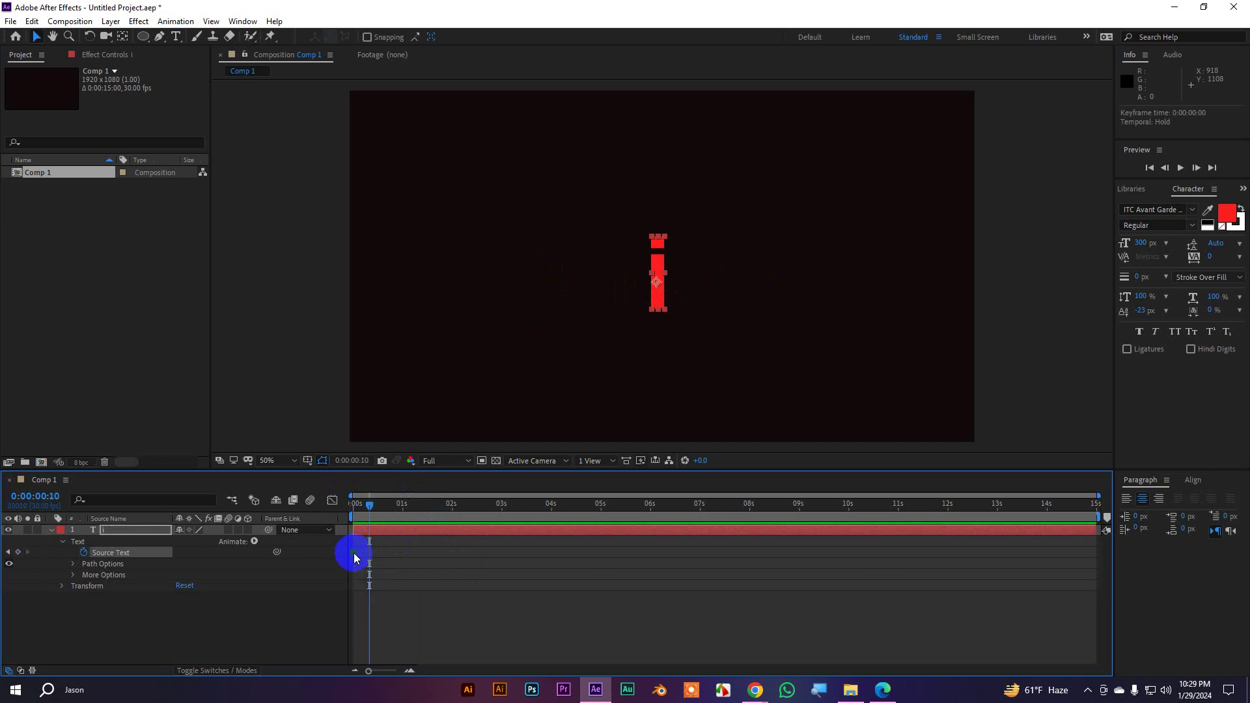
double_click(663, 276)
left_click(670, 275)
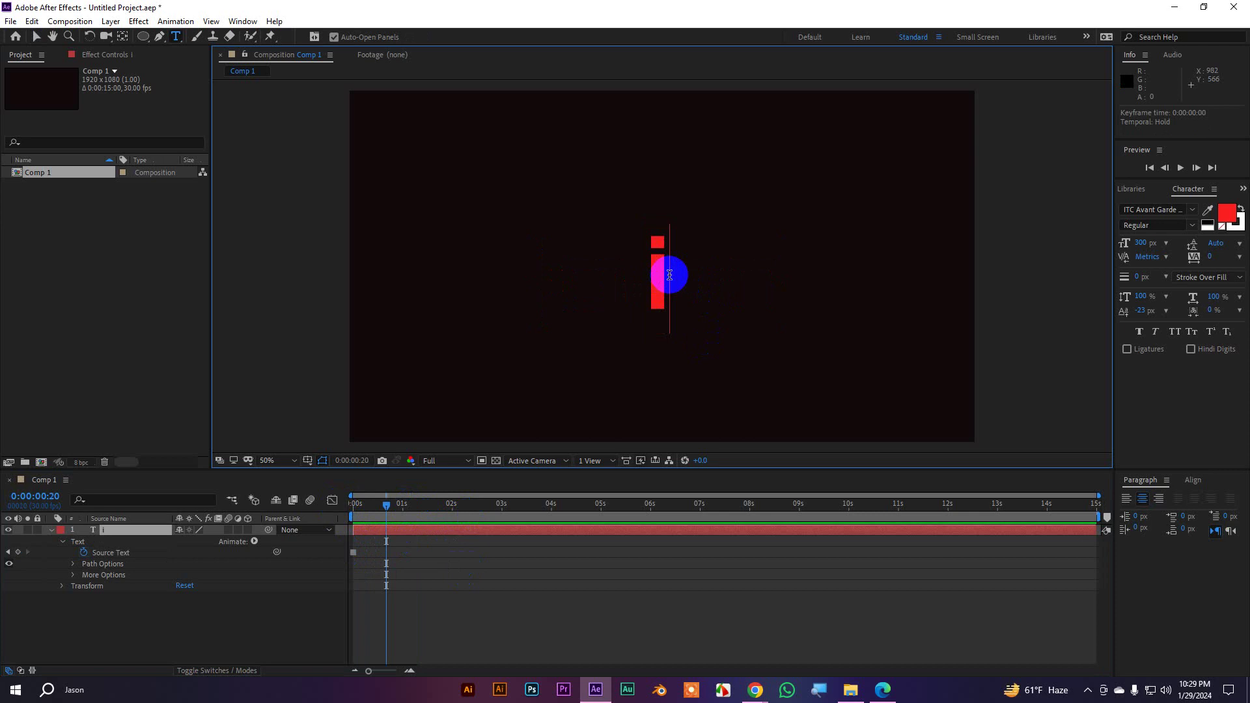
type("am")
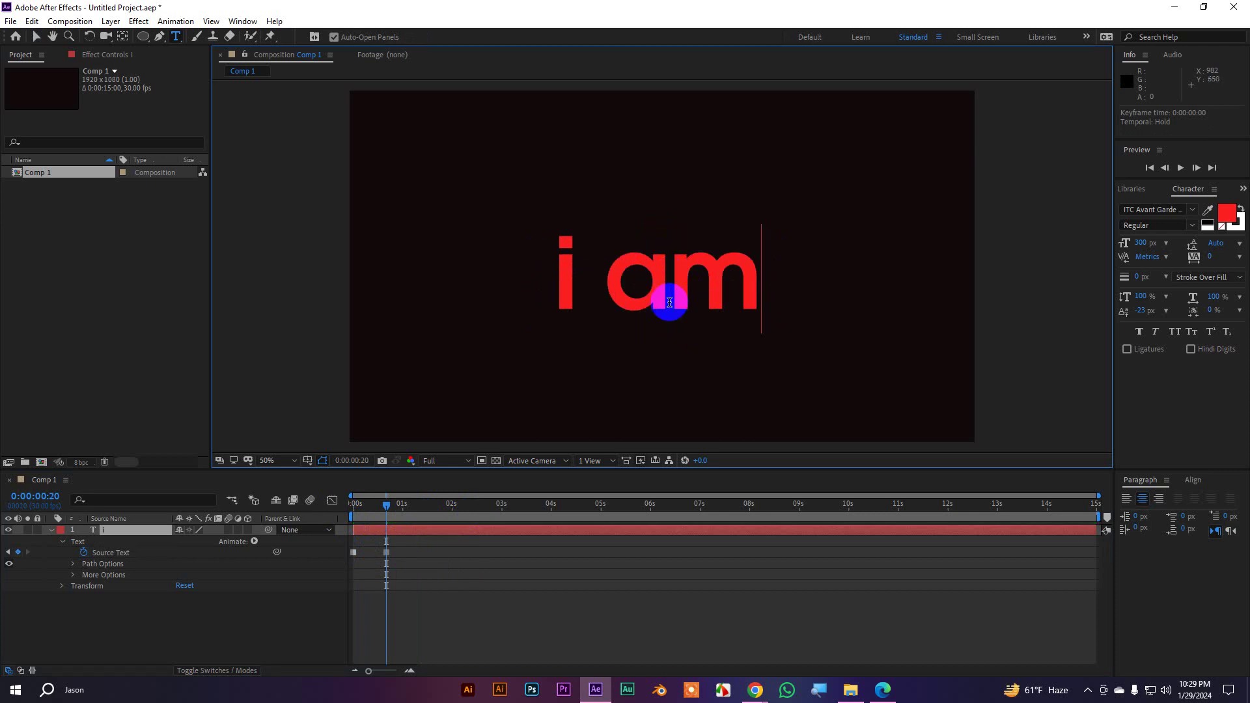
At 0:00:01:10, extend the text to 'i am jason', then return to the start
key("shift+Page_Down")
key("shift+Page_Down")
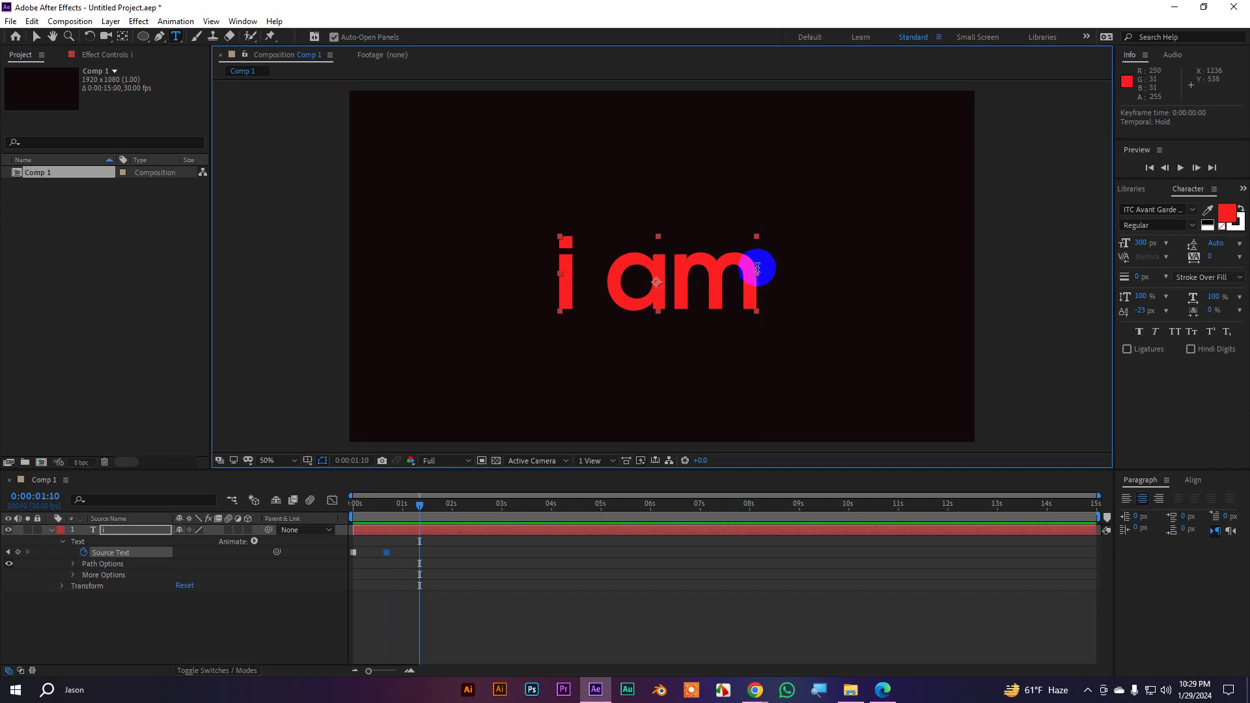
left_click(771, 271)
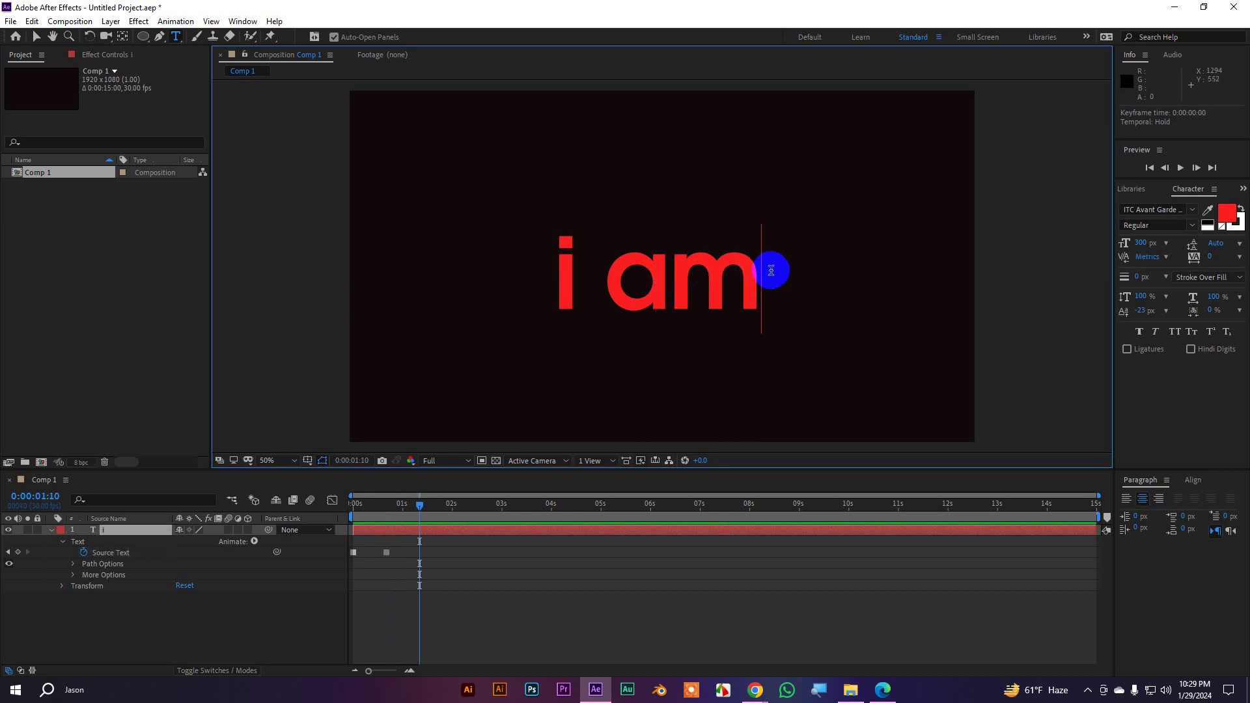
type("jason")
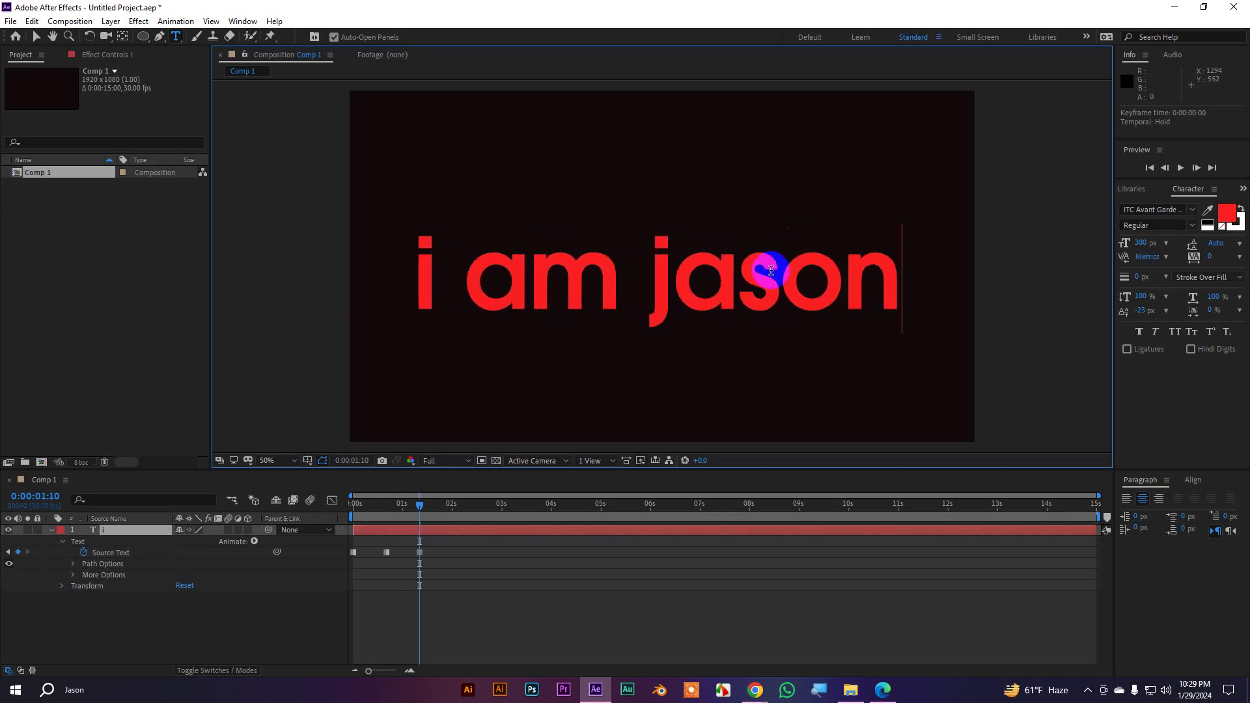
left_click(37, 37)
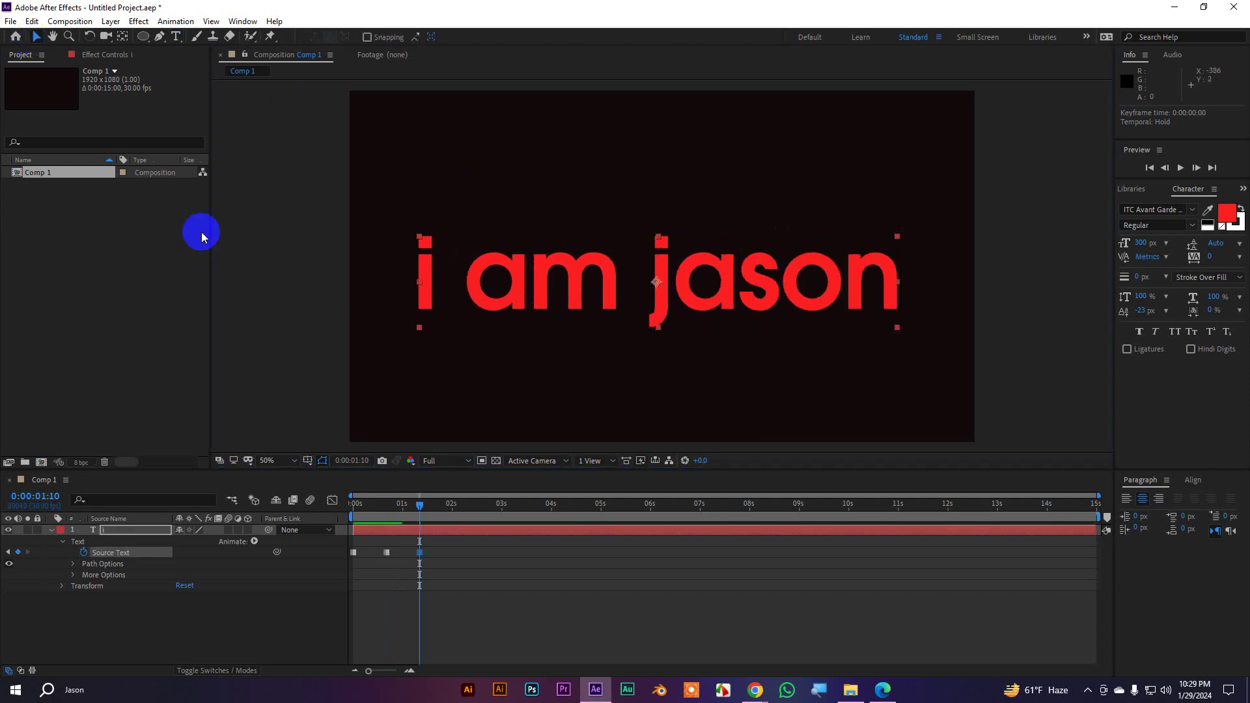
left_click_drag(429, 512, 243, 498)
left_click(609, 599)
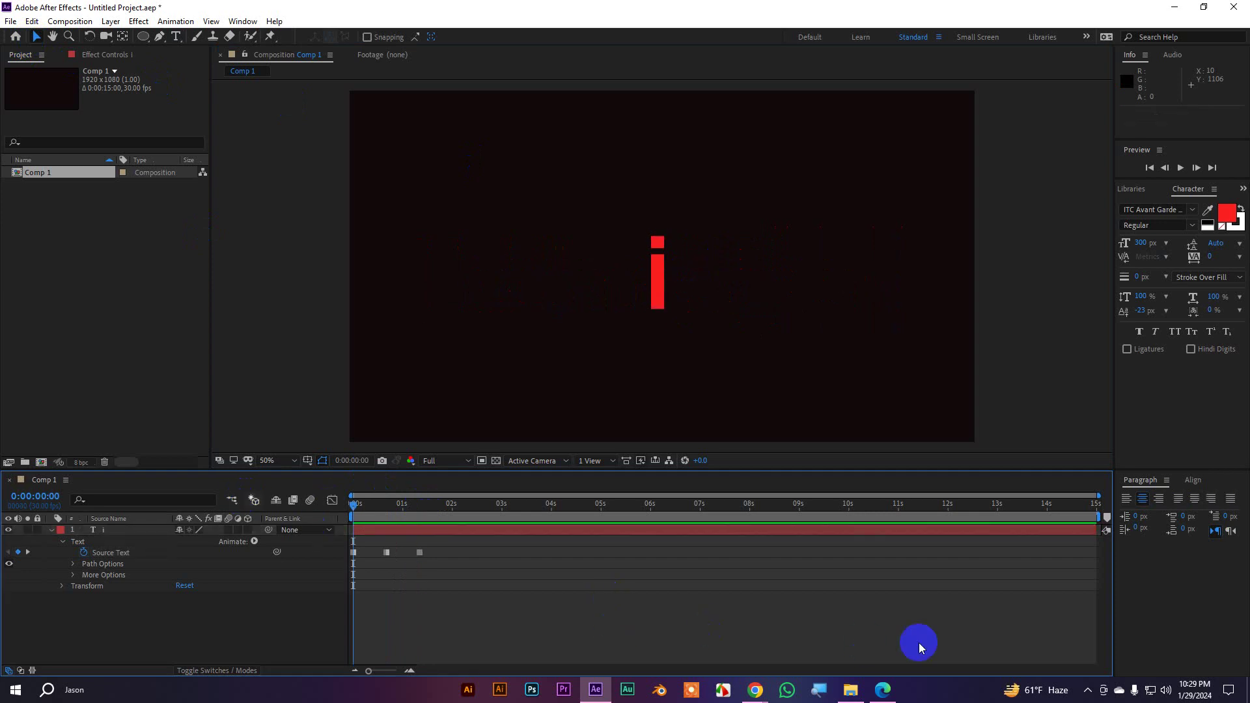
key("space")
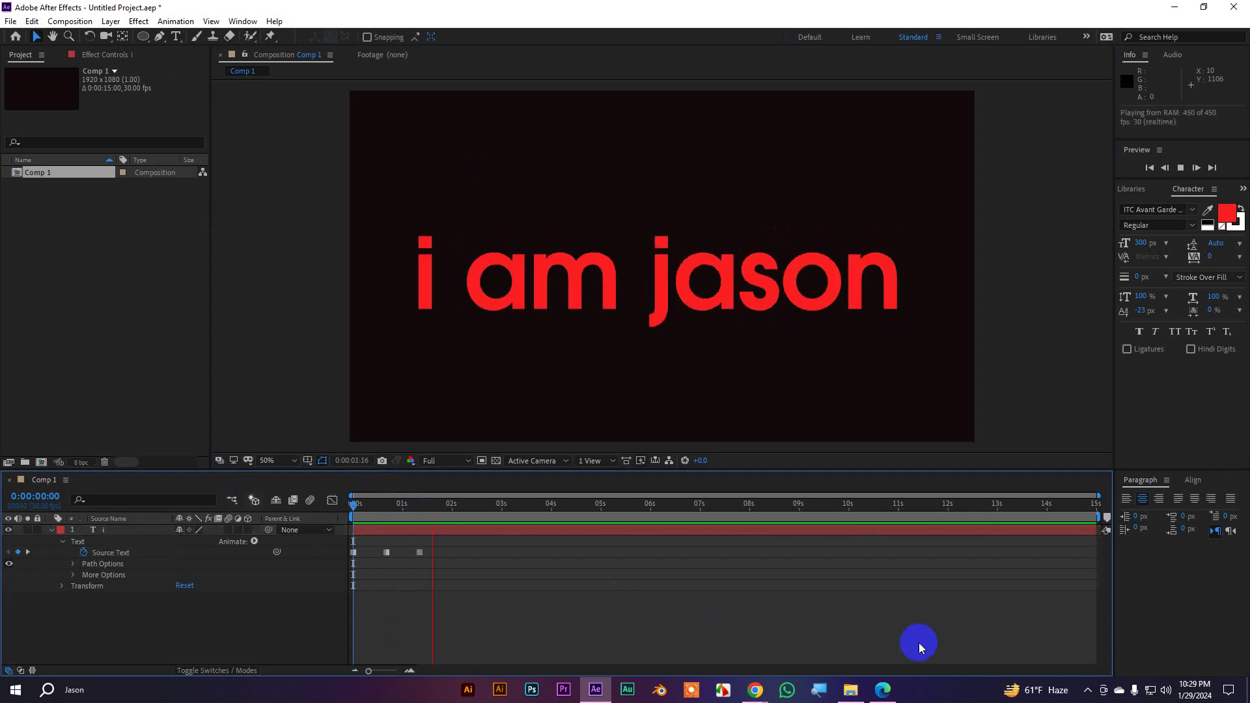
key("space")
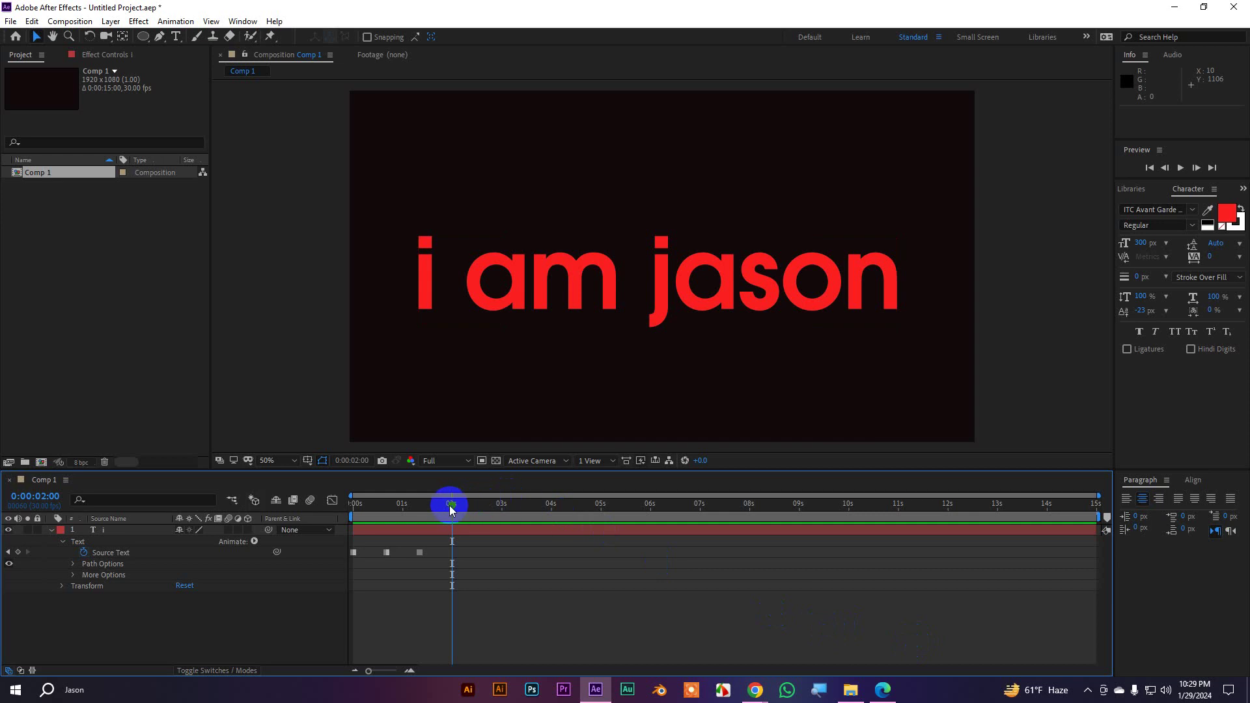
left_click_drag(452, 510, 352, 505)
left_click_drag(450, 573, 346, 545)
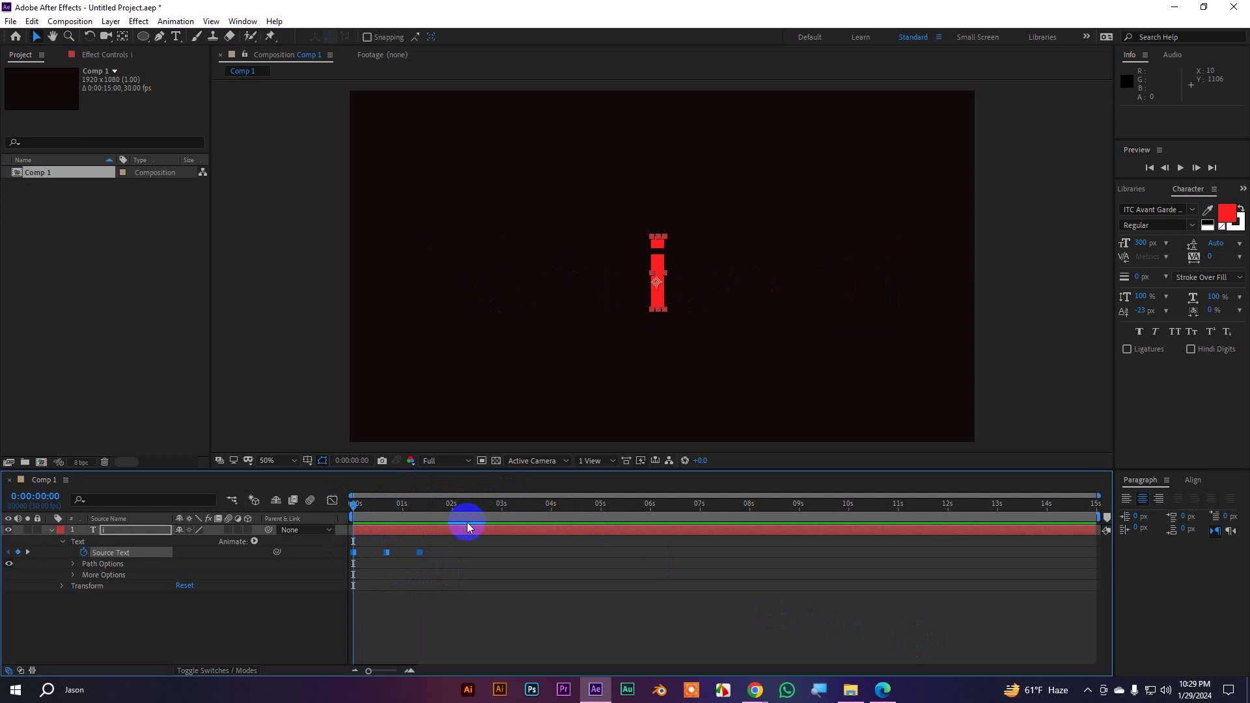
left_click(475, 572)
left_click_drag(358, 507, 422, 520)
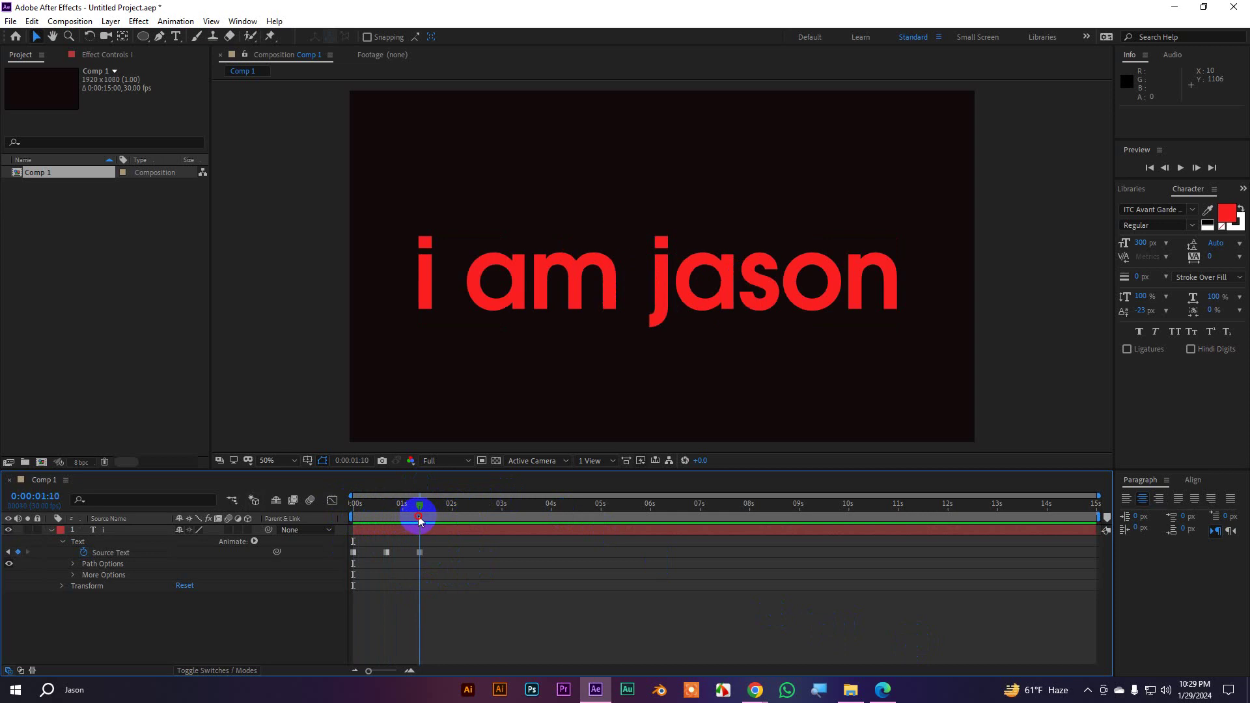
At the 2-second mark, replace the text with a single 'i'
key("shift+Page_Down")
key("shift+Page_Down")
double_click(684, 290)
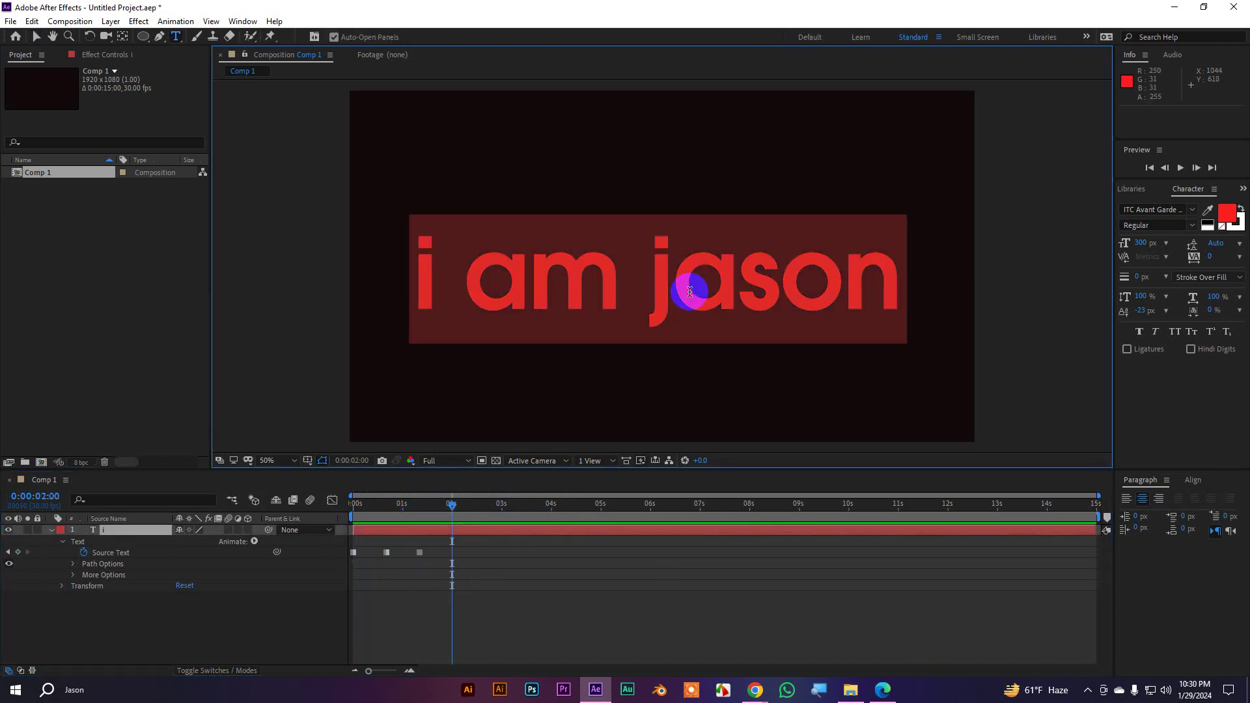
type("a")
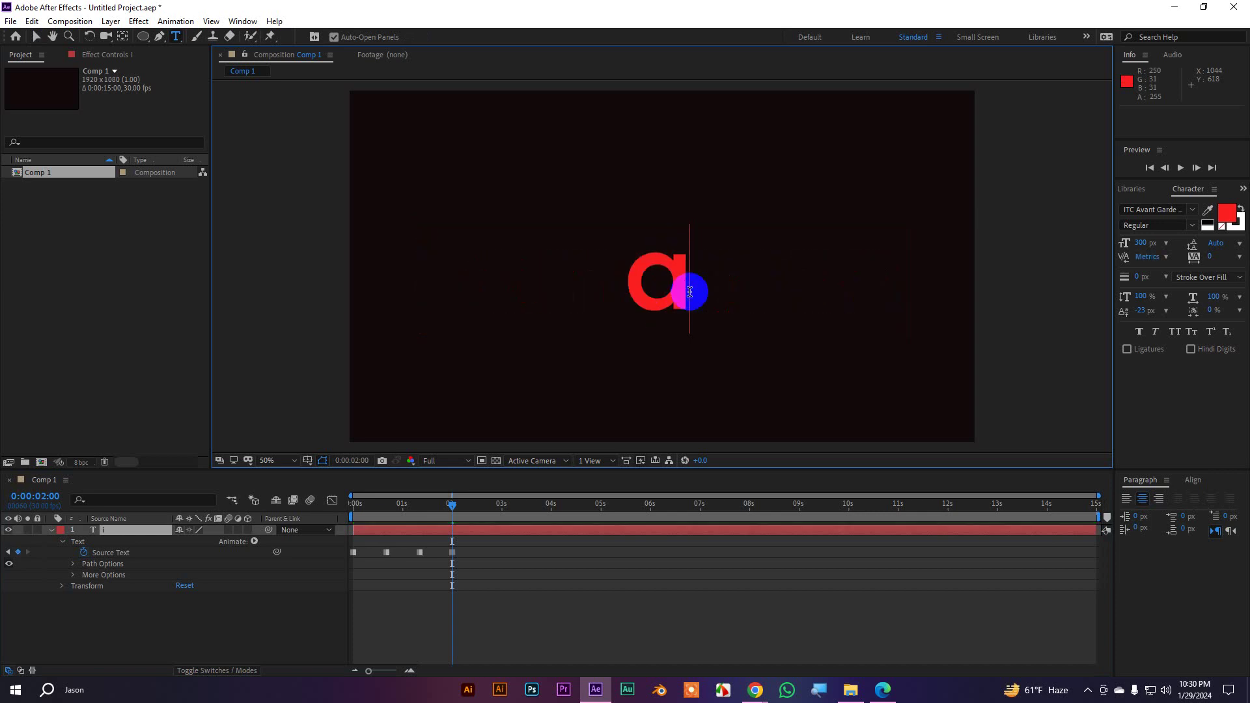
key("BackSpace")
type("i")
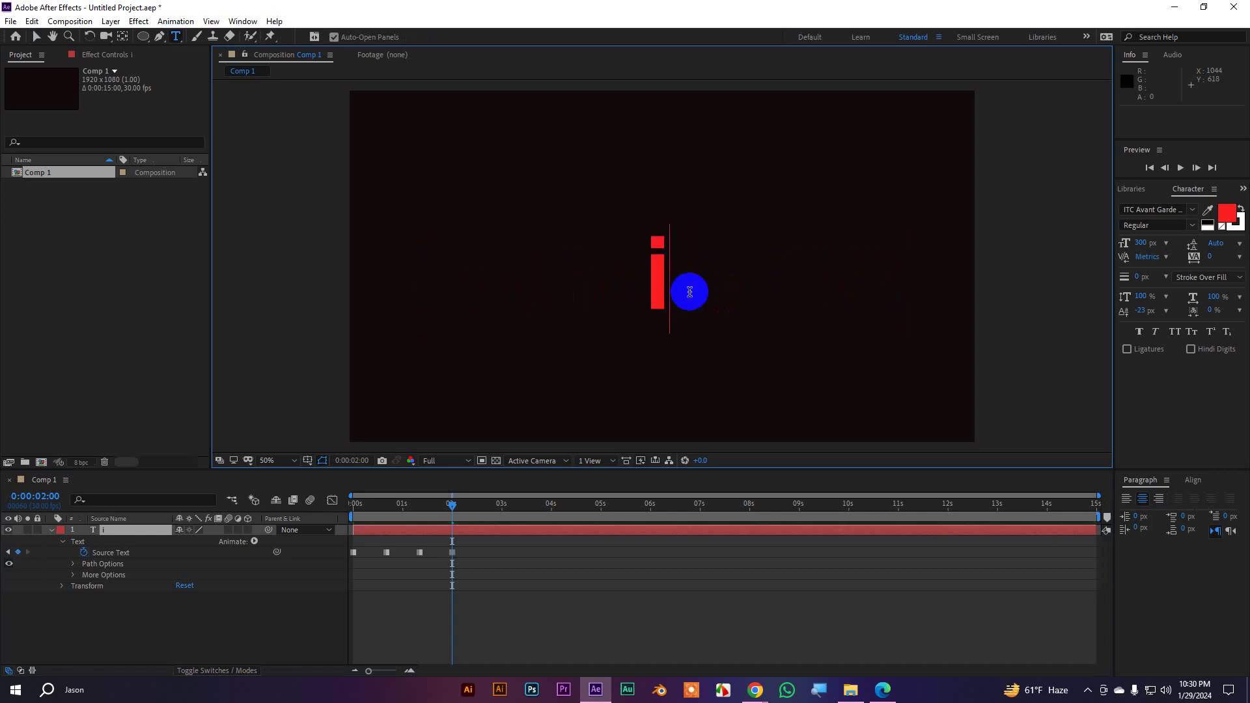
key("KP_Enter")
At 0:00:02:20, change the text to 'i am' and move on to 0:00:03:10
key("space")
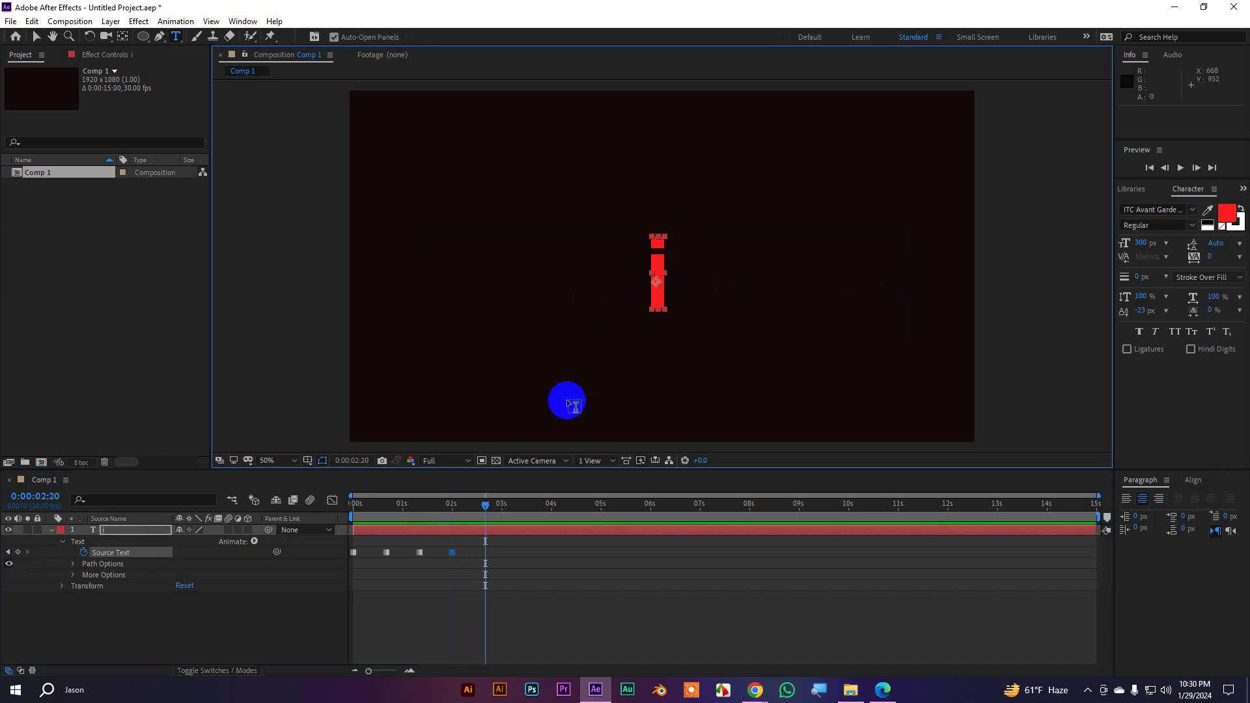
left_click(659, 274)
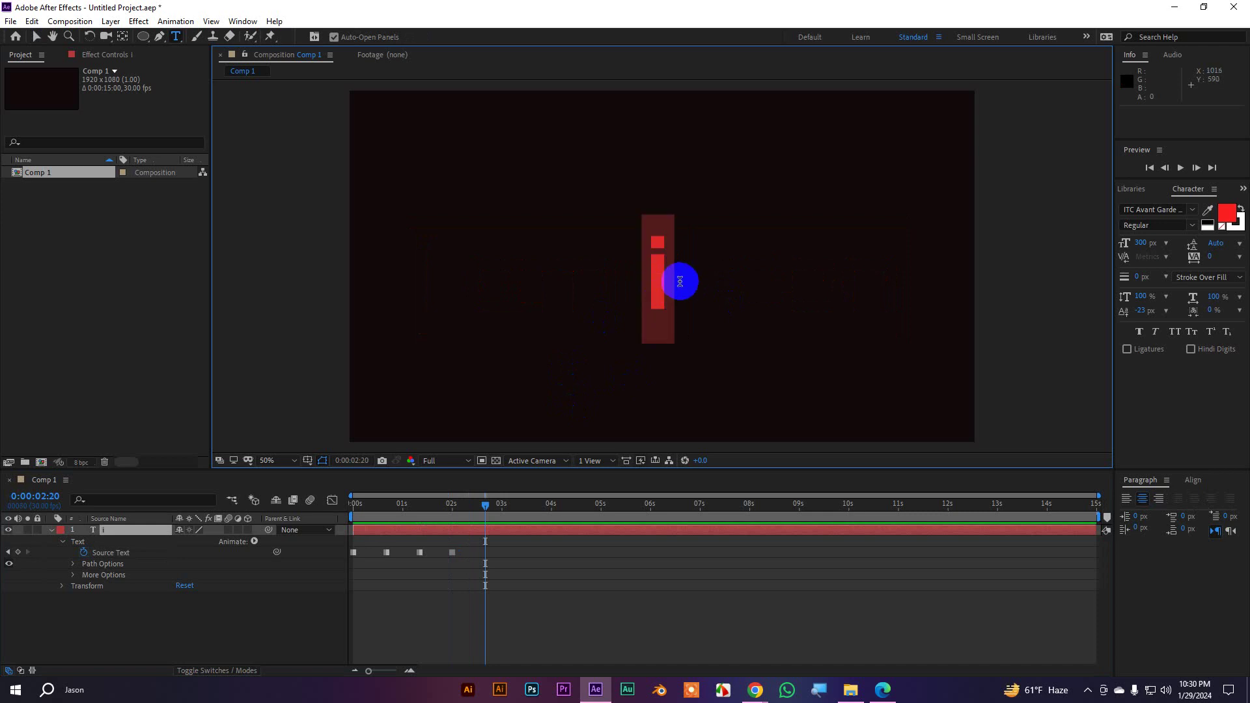
type("am")
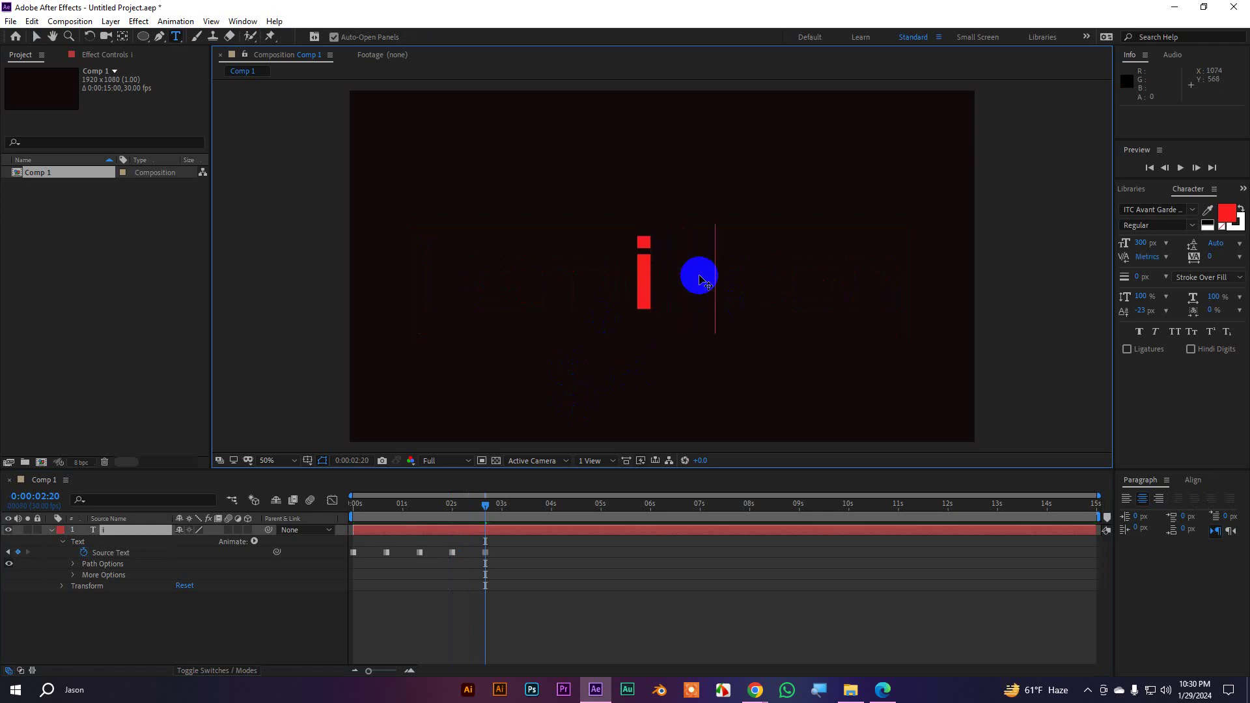
type(" am")
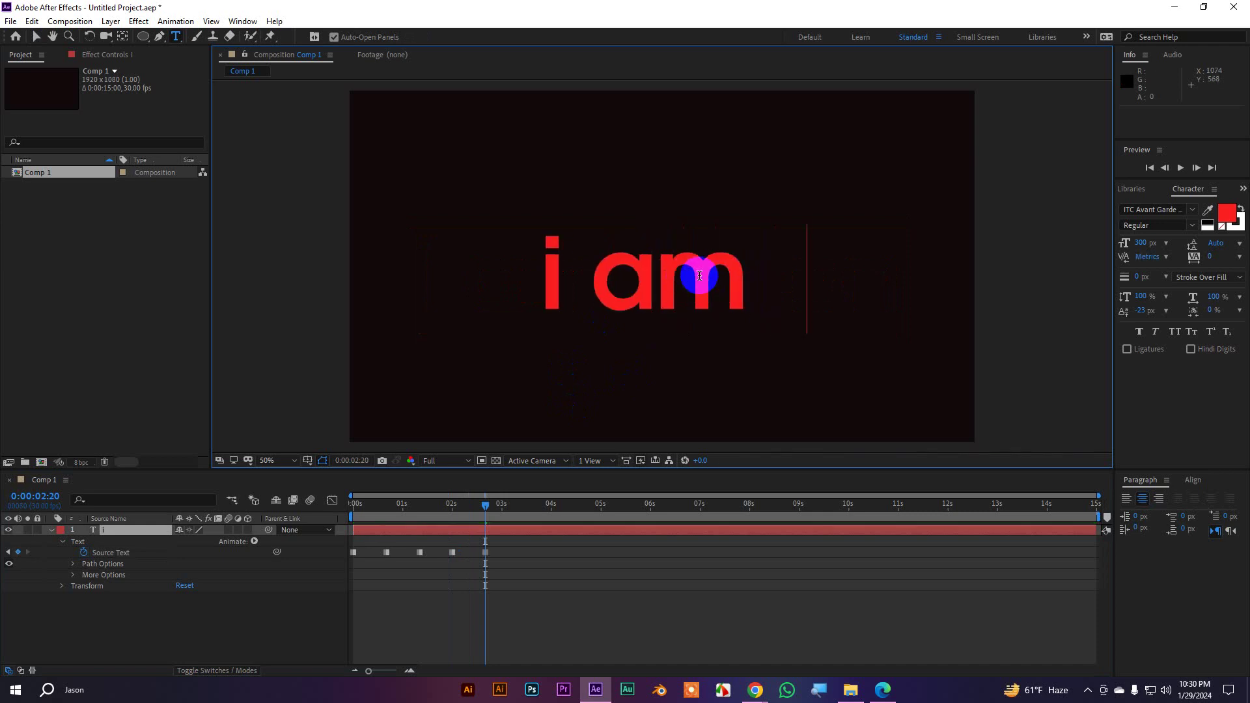
key("BackSpace")
key("BackSpace")
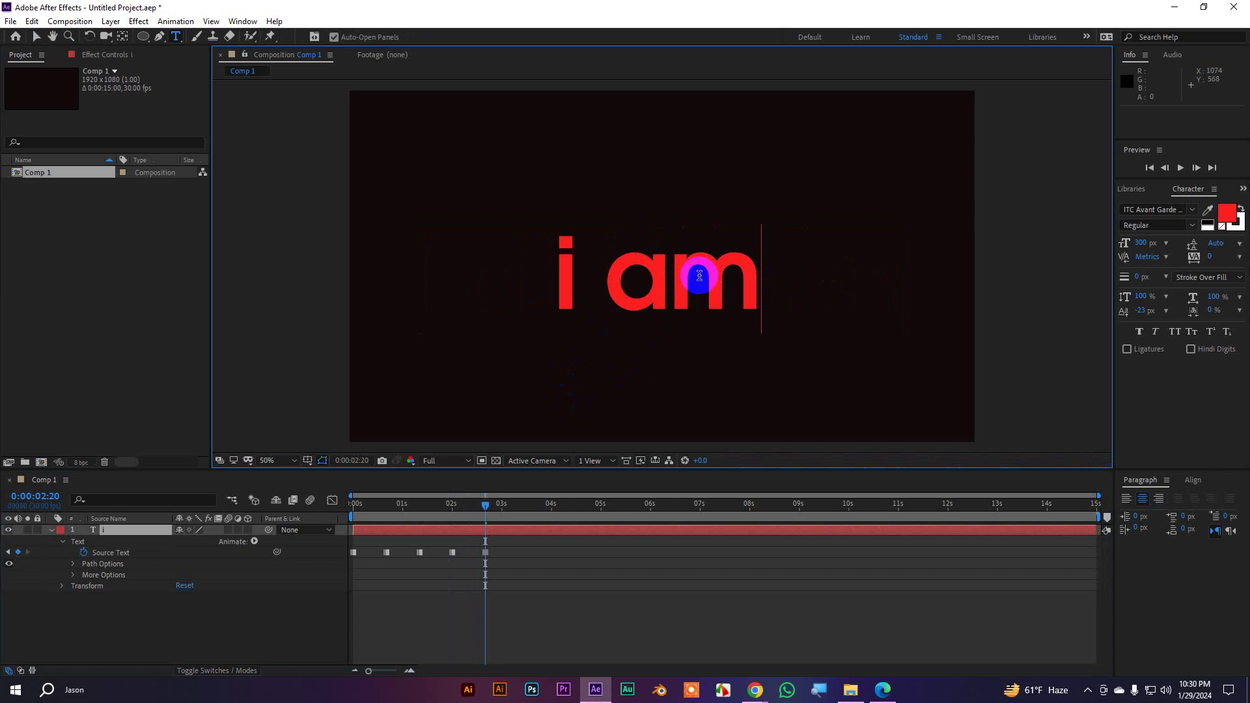
key("Escape")
key("space")
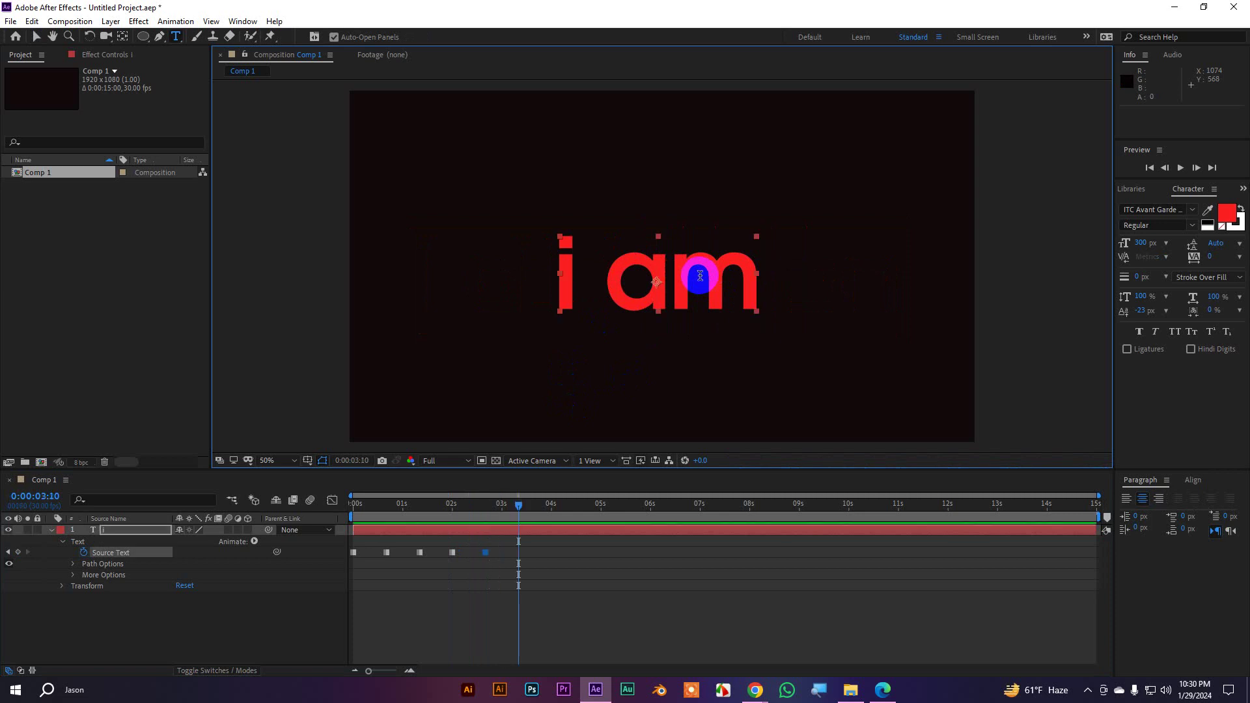
Add 'a motion' on a second line below 'i am' at 0:00:03:10
left_click(761, 267)
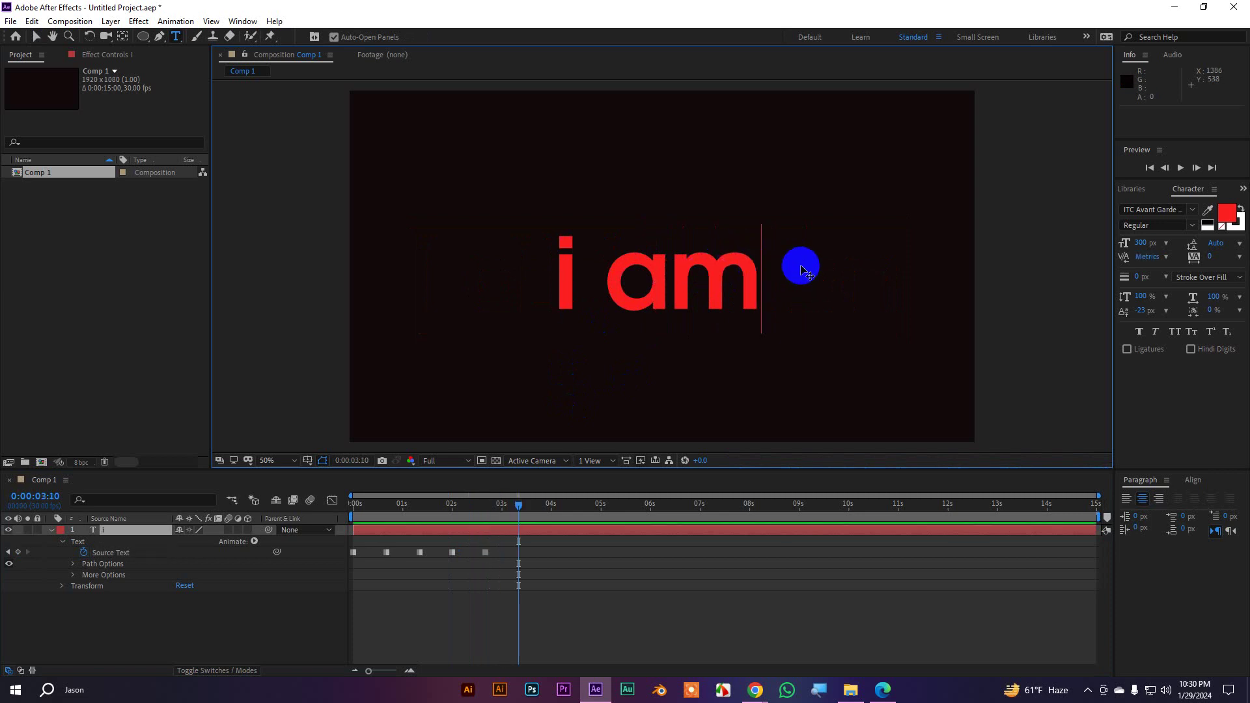
key("Return")
type("a")
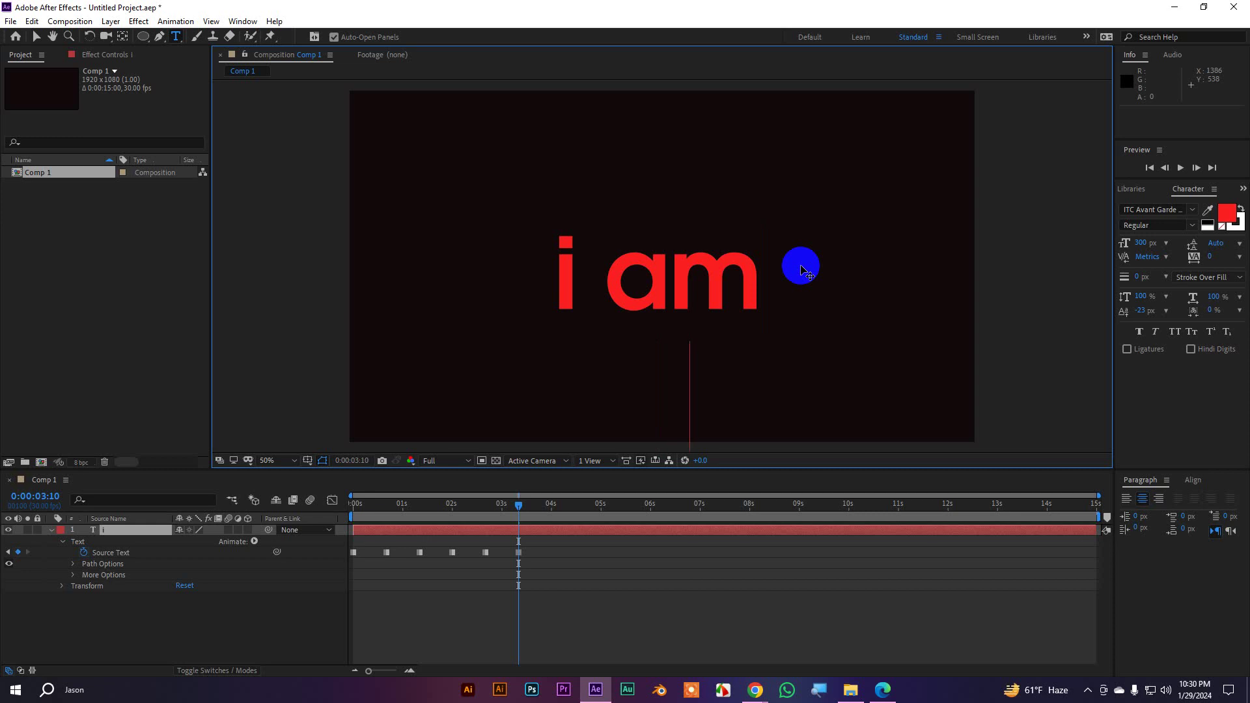
type(" mot")
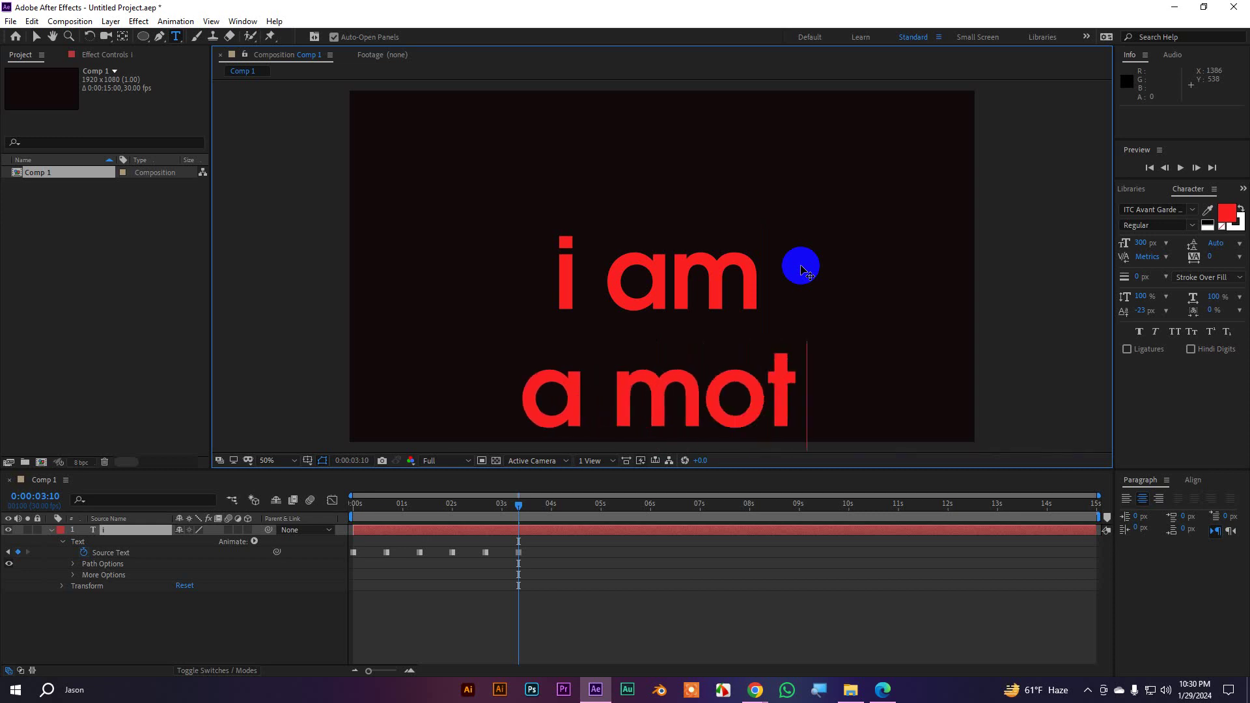
type("ion")
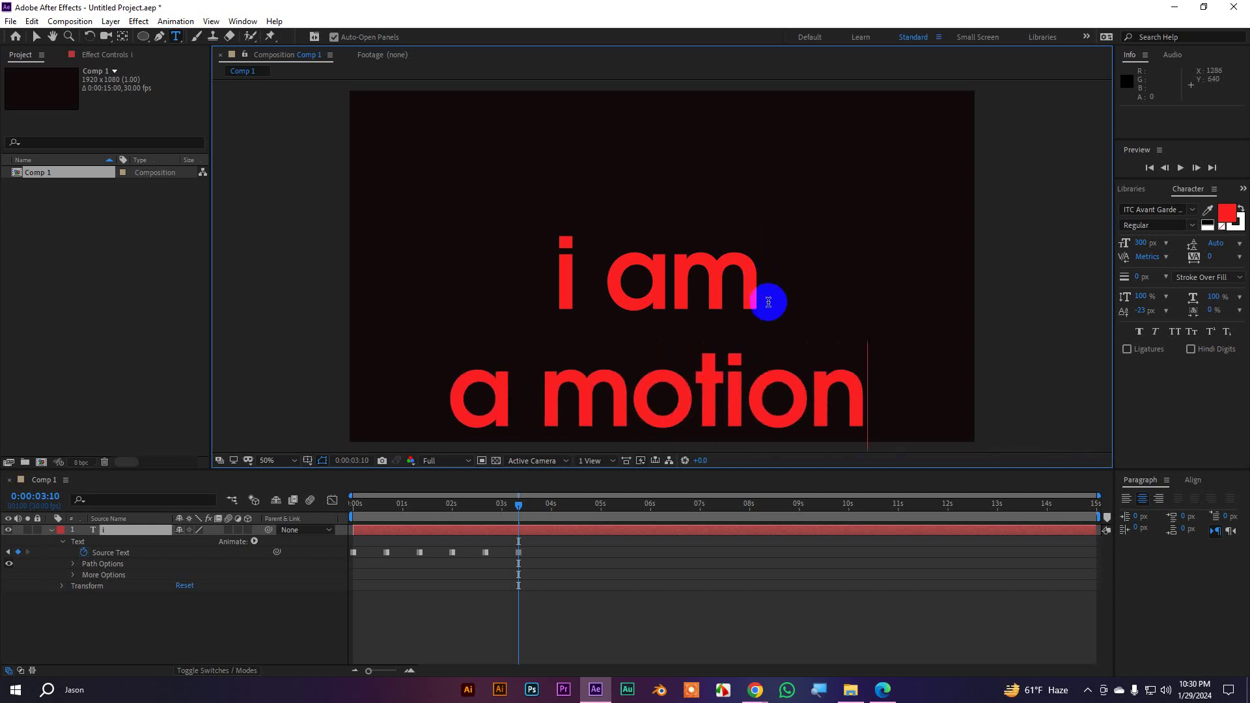
At 0:00:04:00, edit the text after 'motion' to begin a new line for the next keyframe
key("shift+Page_Down")
key("shift+Page_Down")
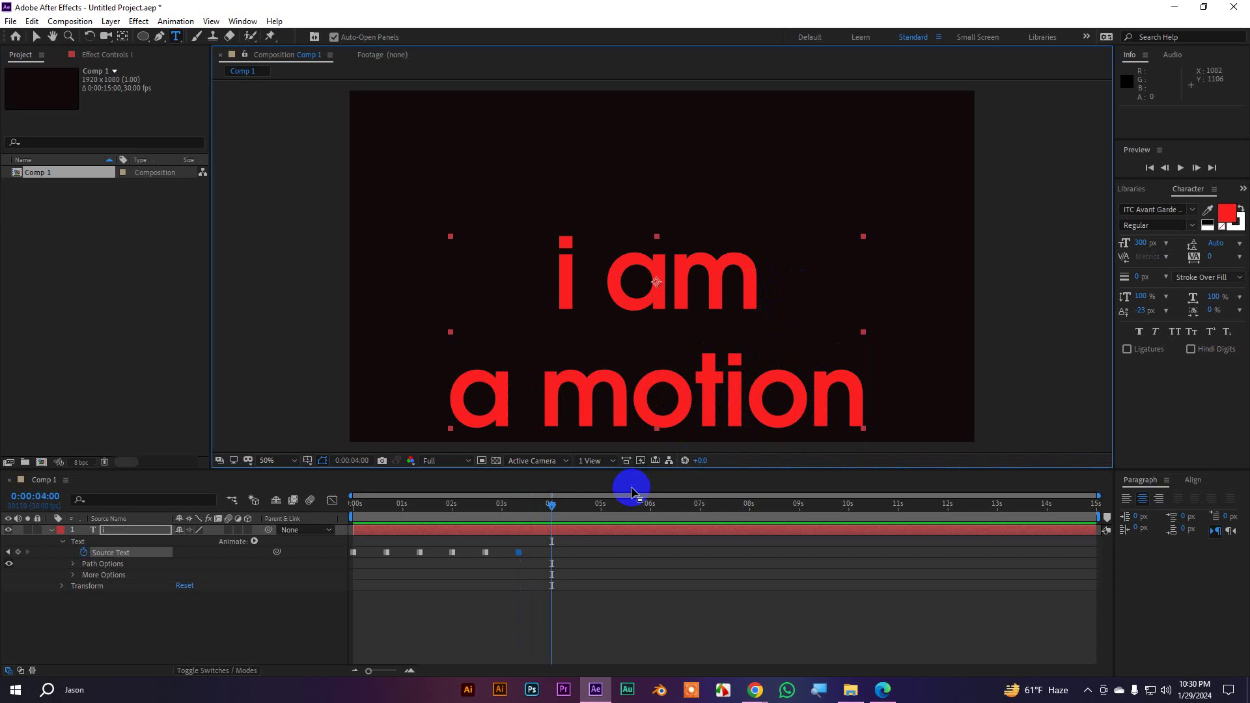
left_click(851, 389)
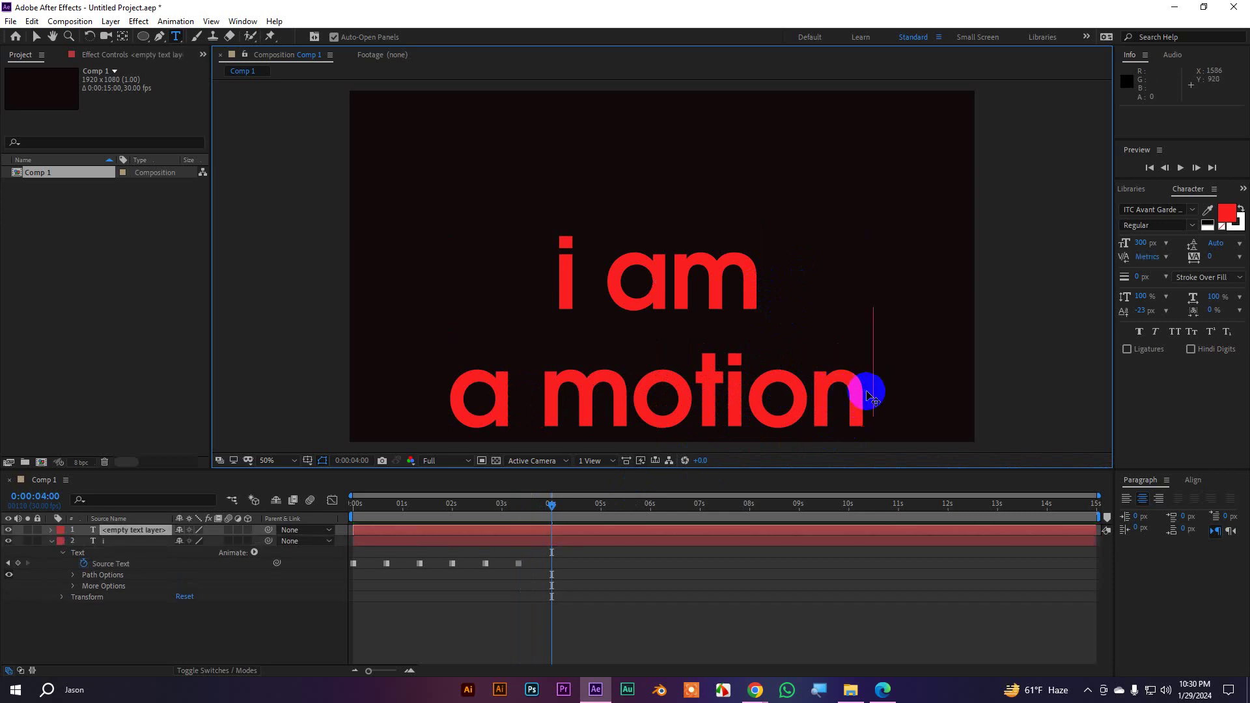
left_click(867, 393)
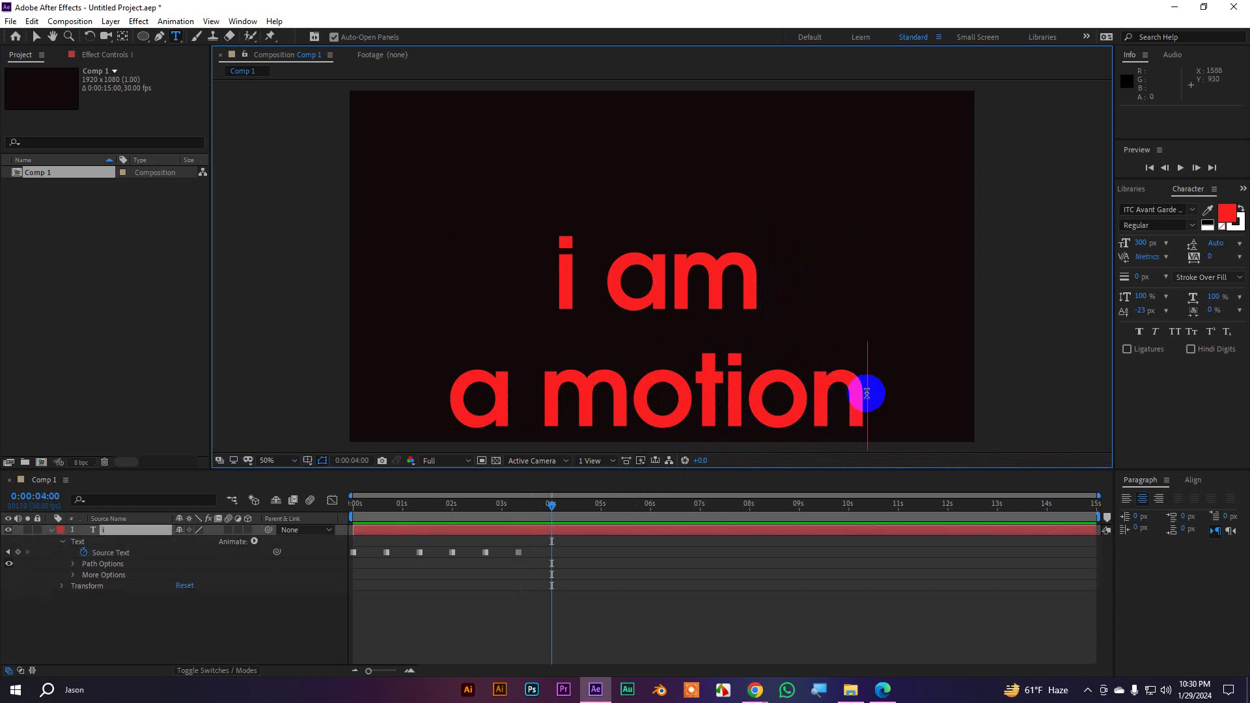
key("Return")
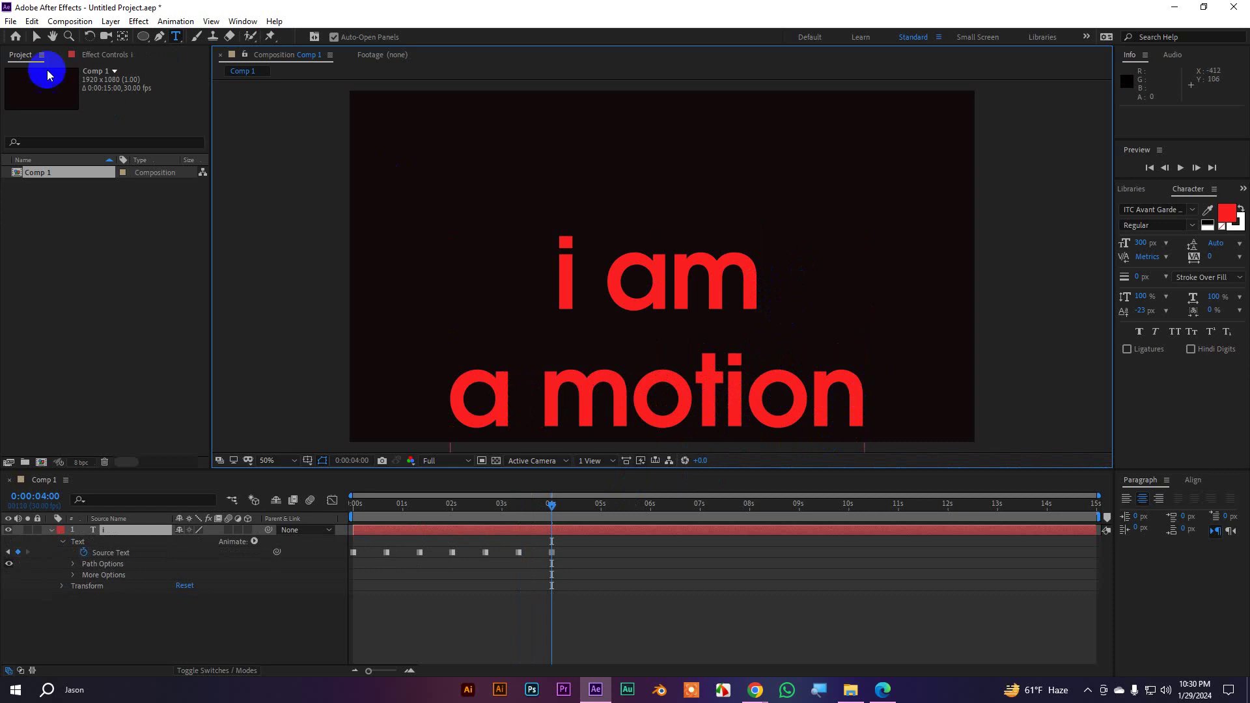
Drag the text layer straight up so all three lines, down to 'Designer', fit in frame
left_click(36, 36)
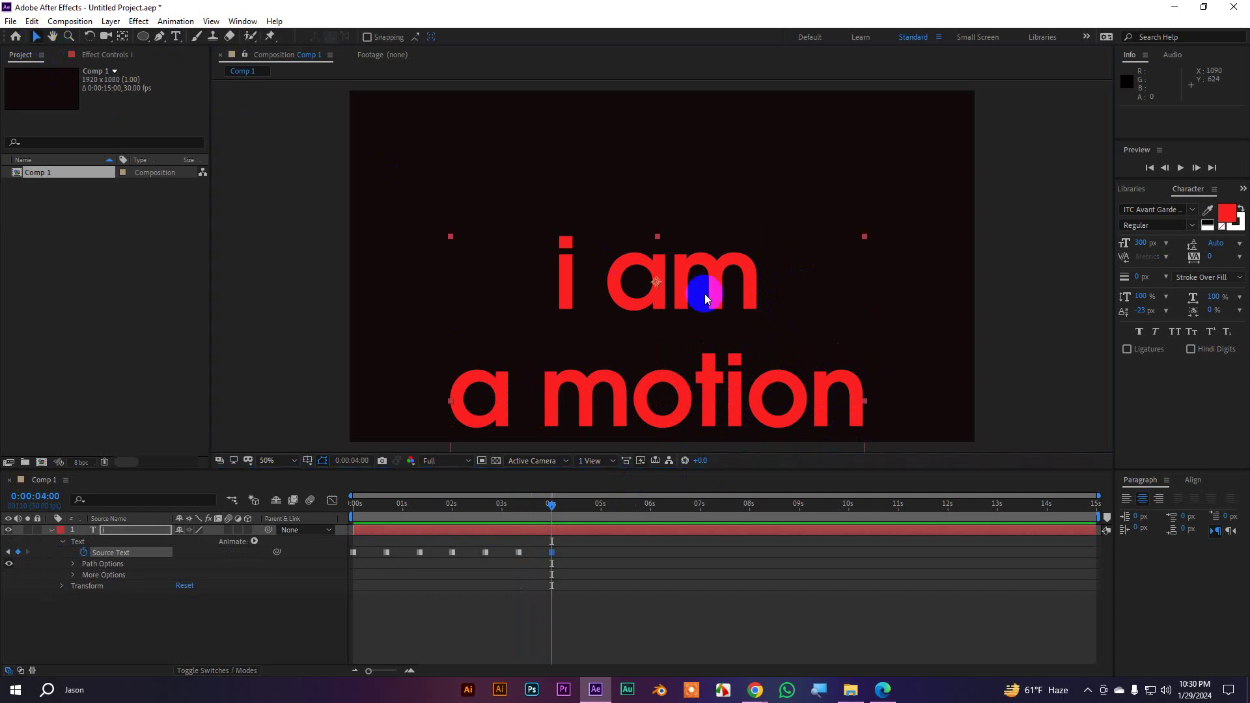
left_click_drag(704, 286, 700, 229)
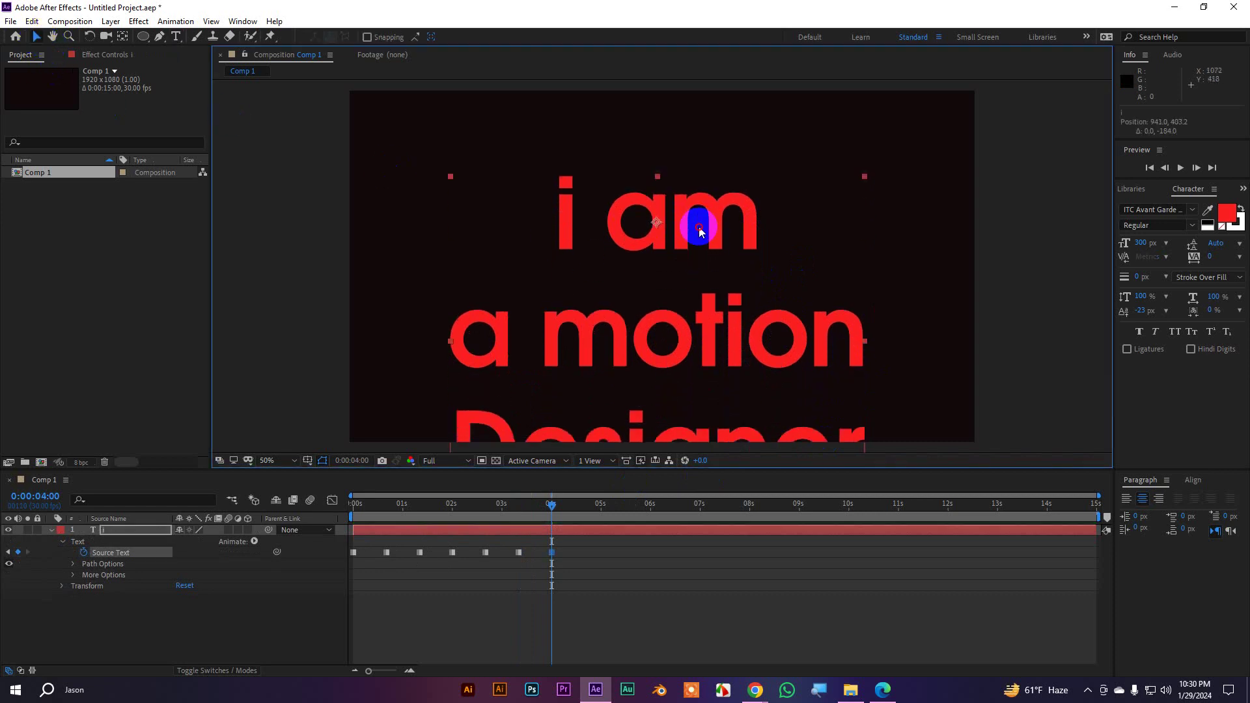
key("ctrl+z")
left_click(124, 39)
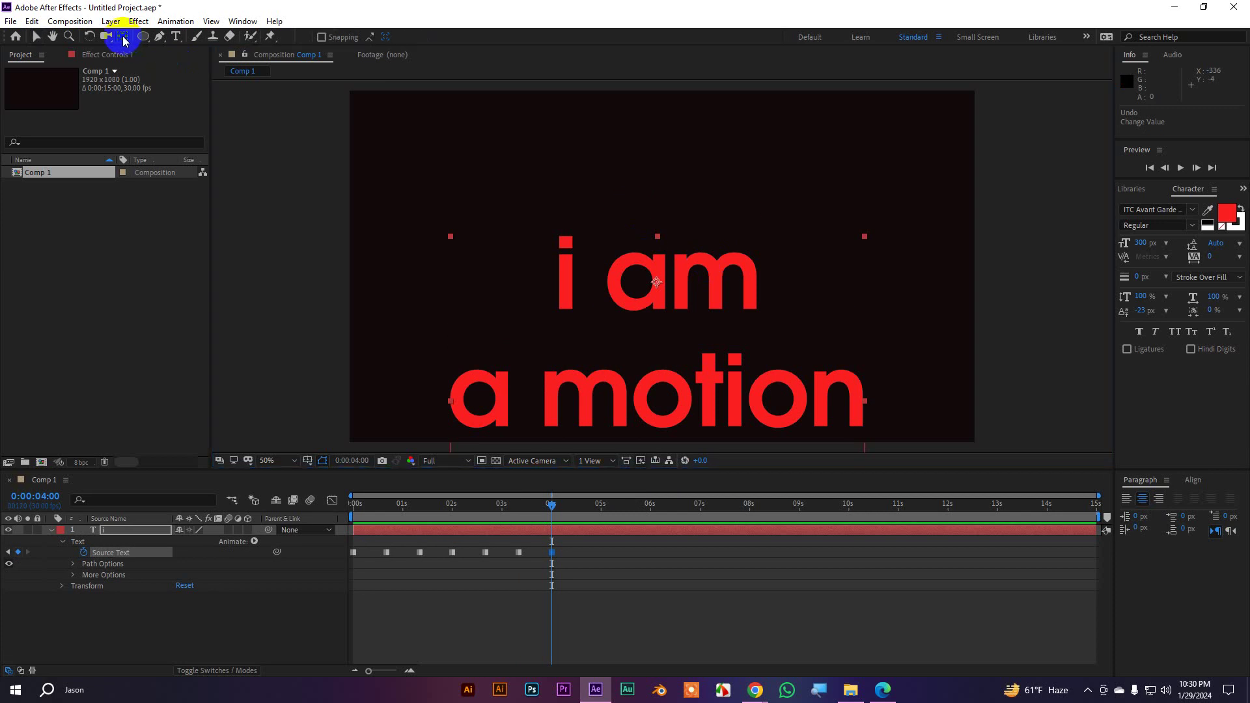
left_click(37, 36)
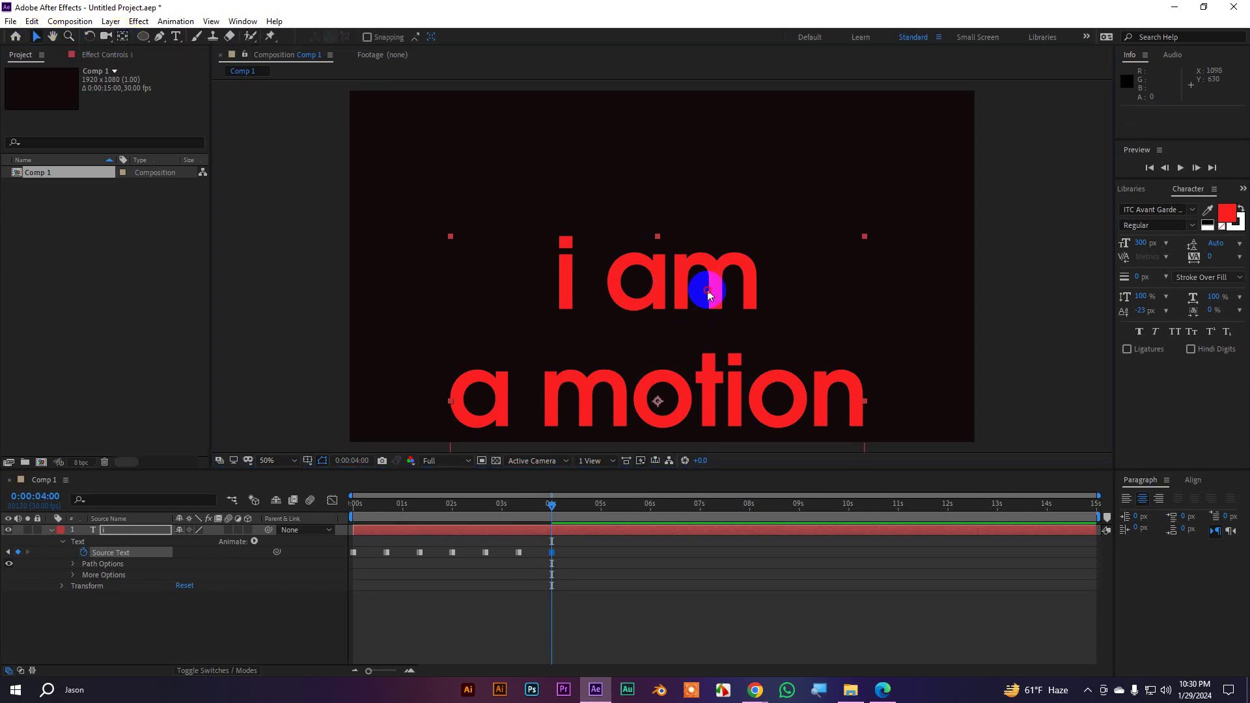
left_click_drag(709, 295, 708, 160)
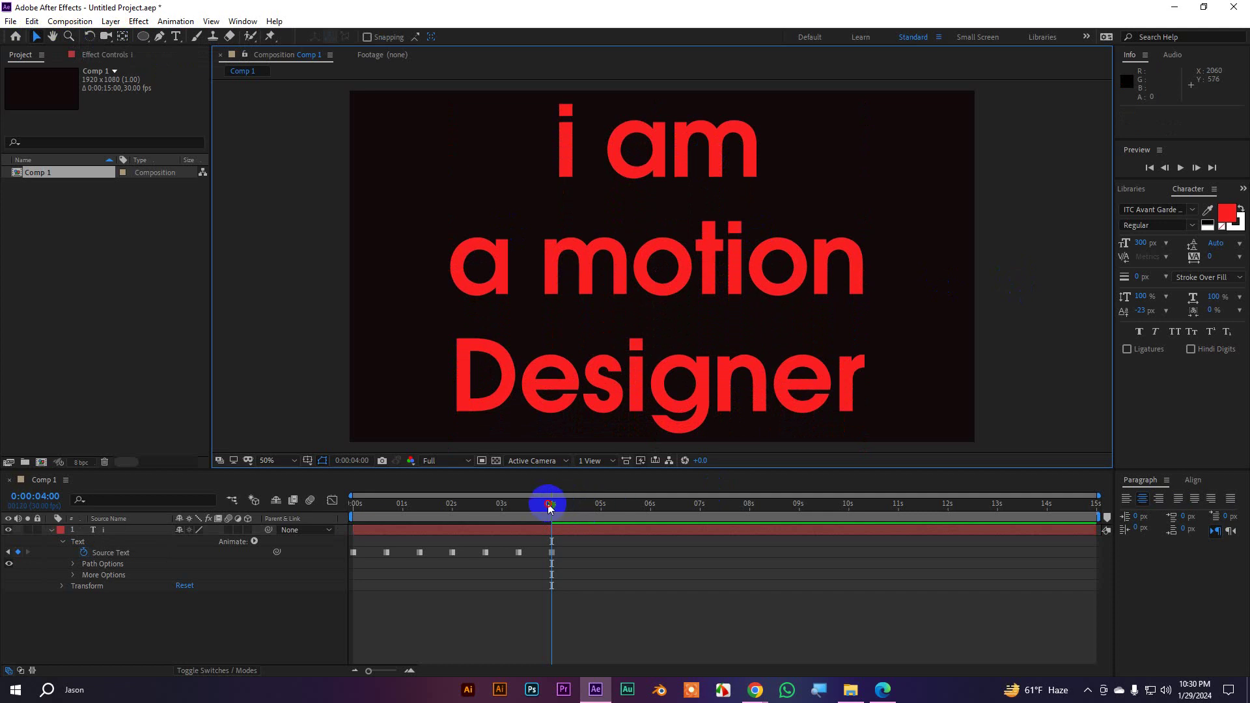
left_click_drag(551, 505, 240, 514)
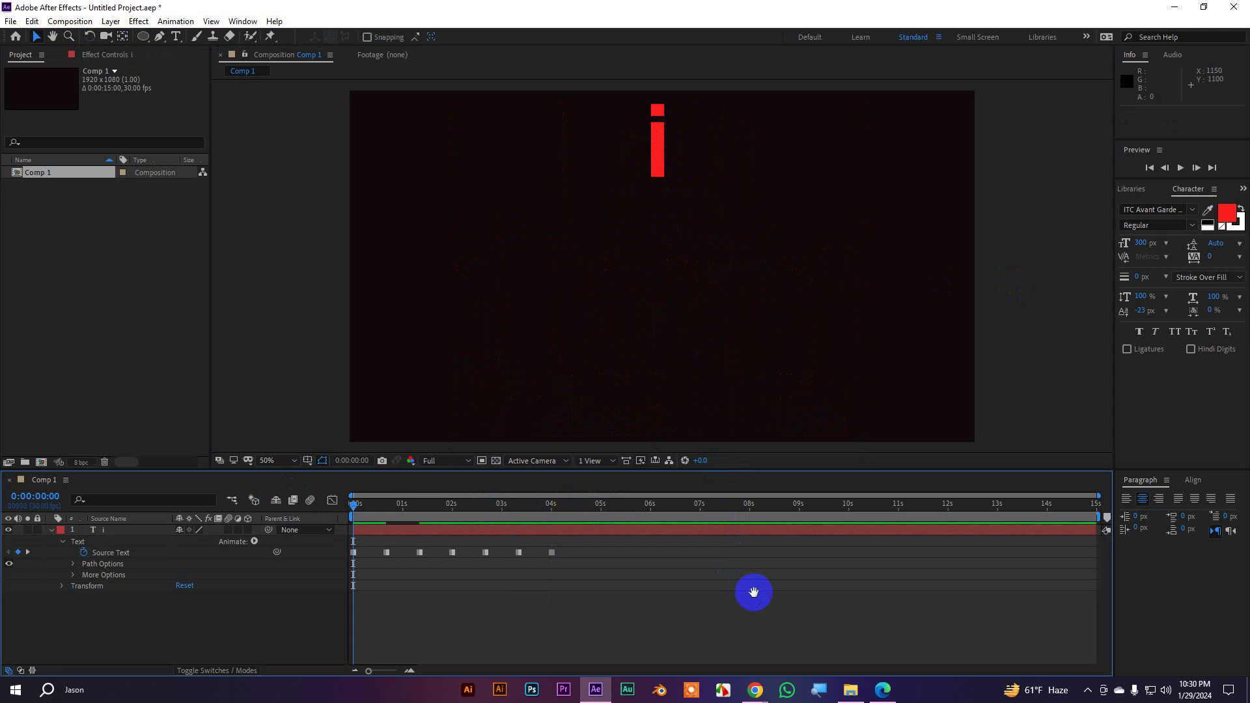
Preview the word-by-word reveal twice from the start of the timeline
key("space")
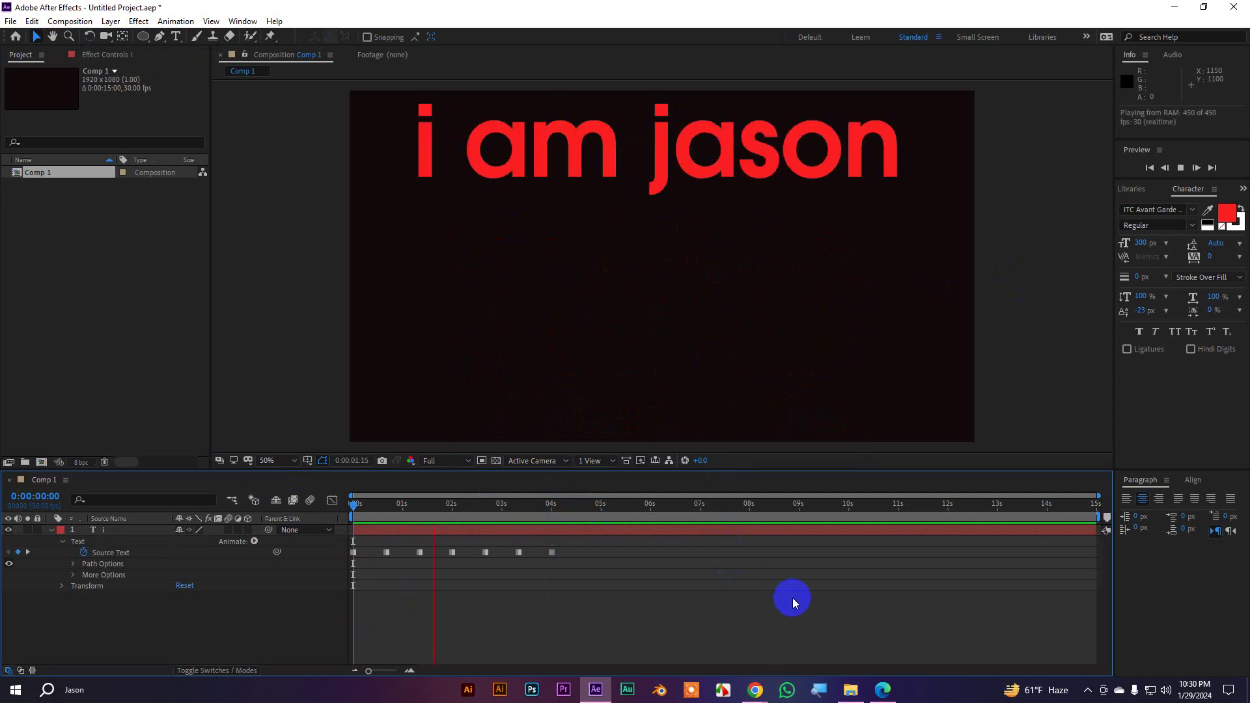
key("space")
key("Home")
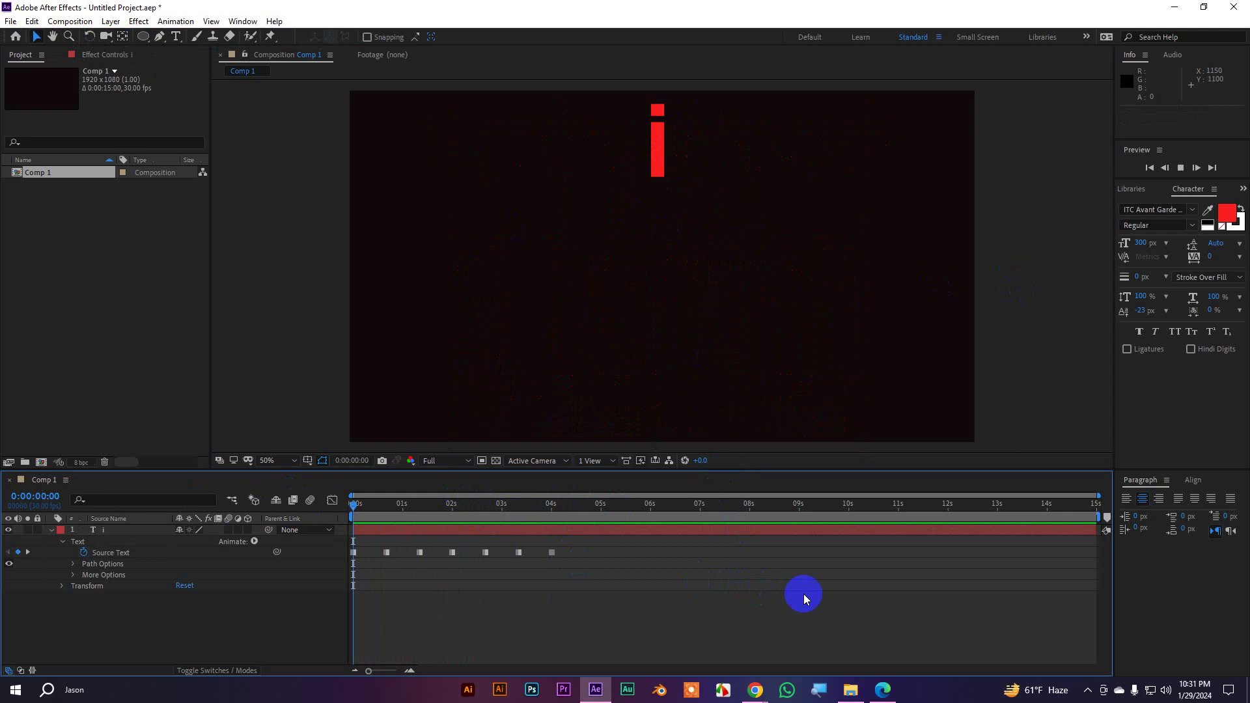
key("space")
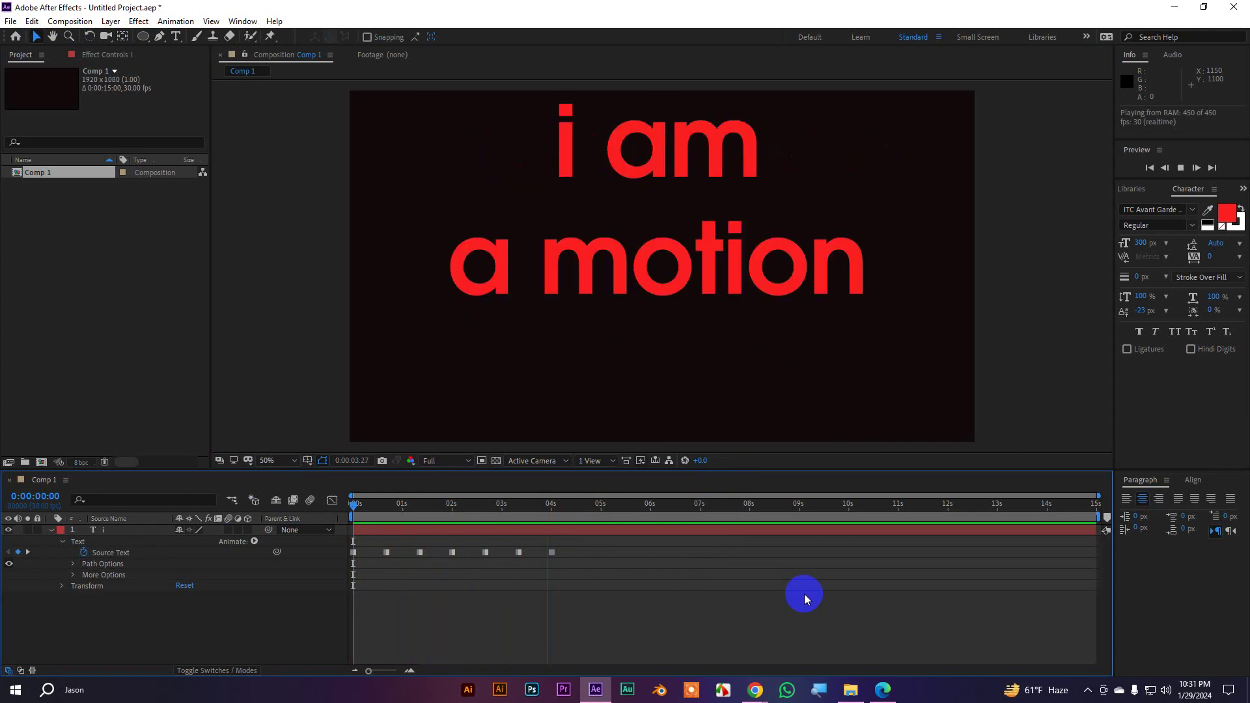
key("space")
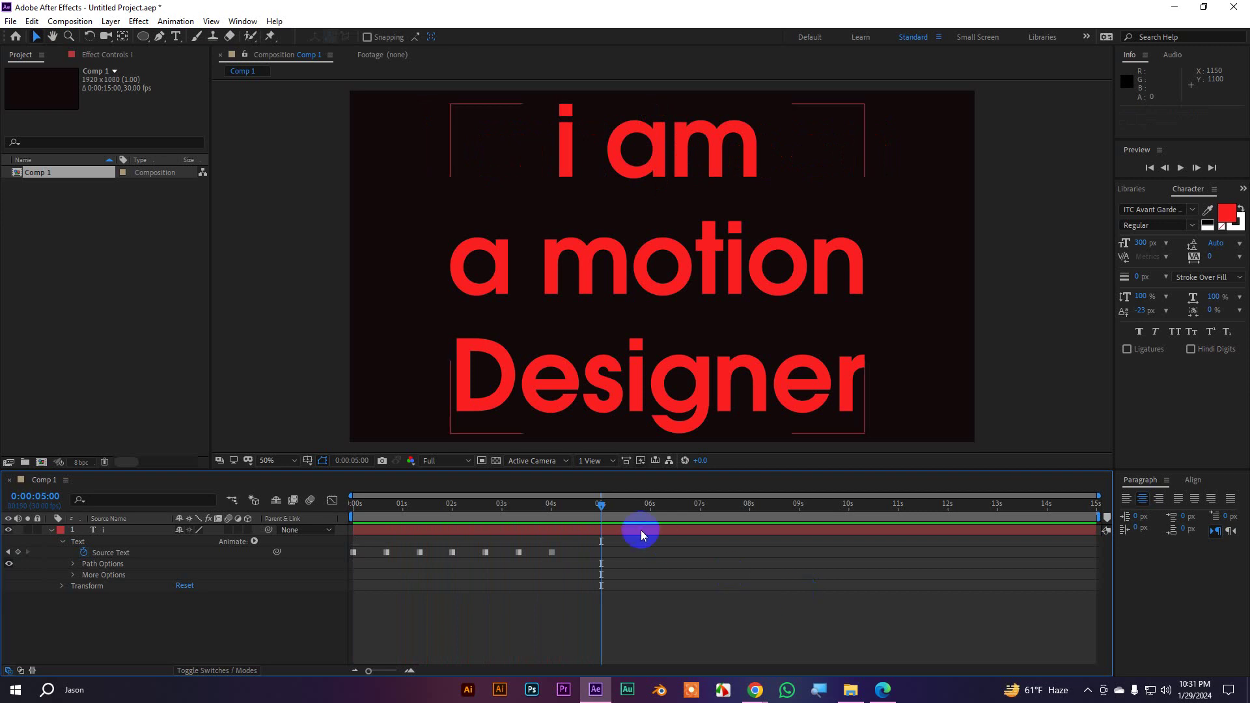
left_click_drag(601, 506, 347, 518)
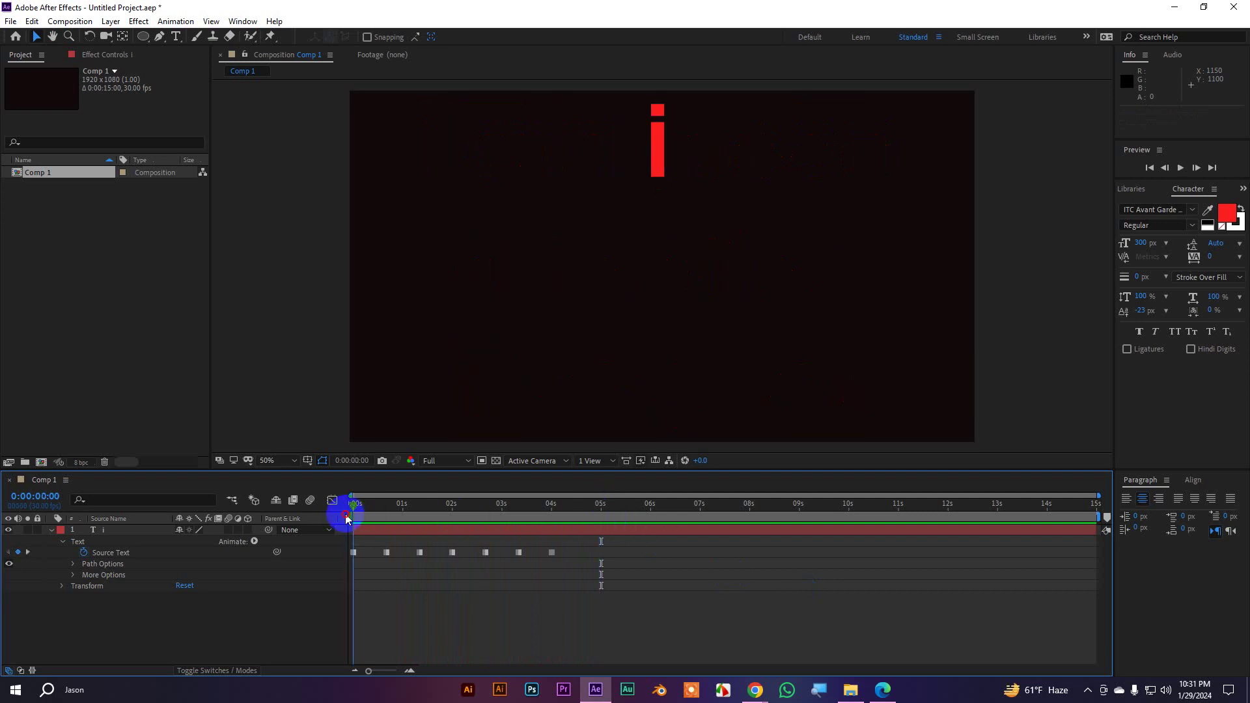
Select all seven Source Text keyframes and Alt-drag to compress them toward the start
left_click_drag(629, 579, 348, 543)
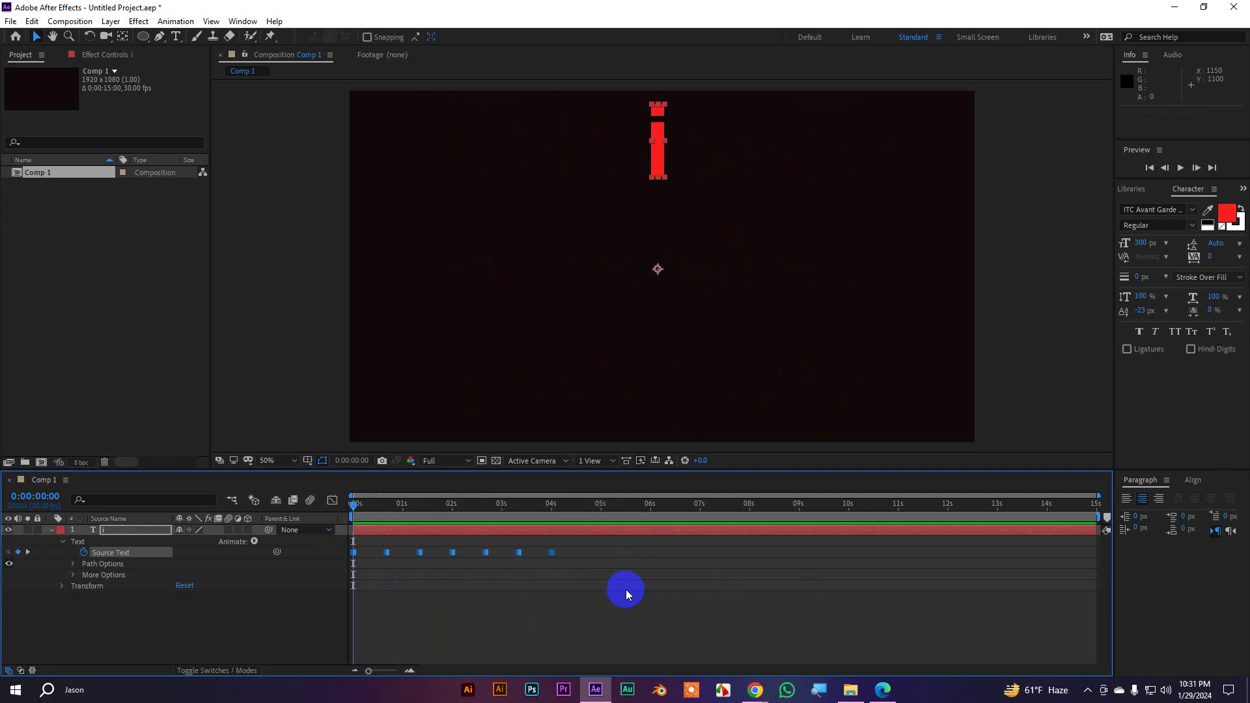
left_click_drag(626, 589, 335, 540)
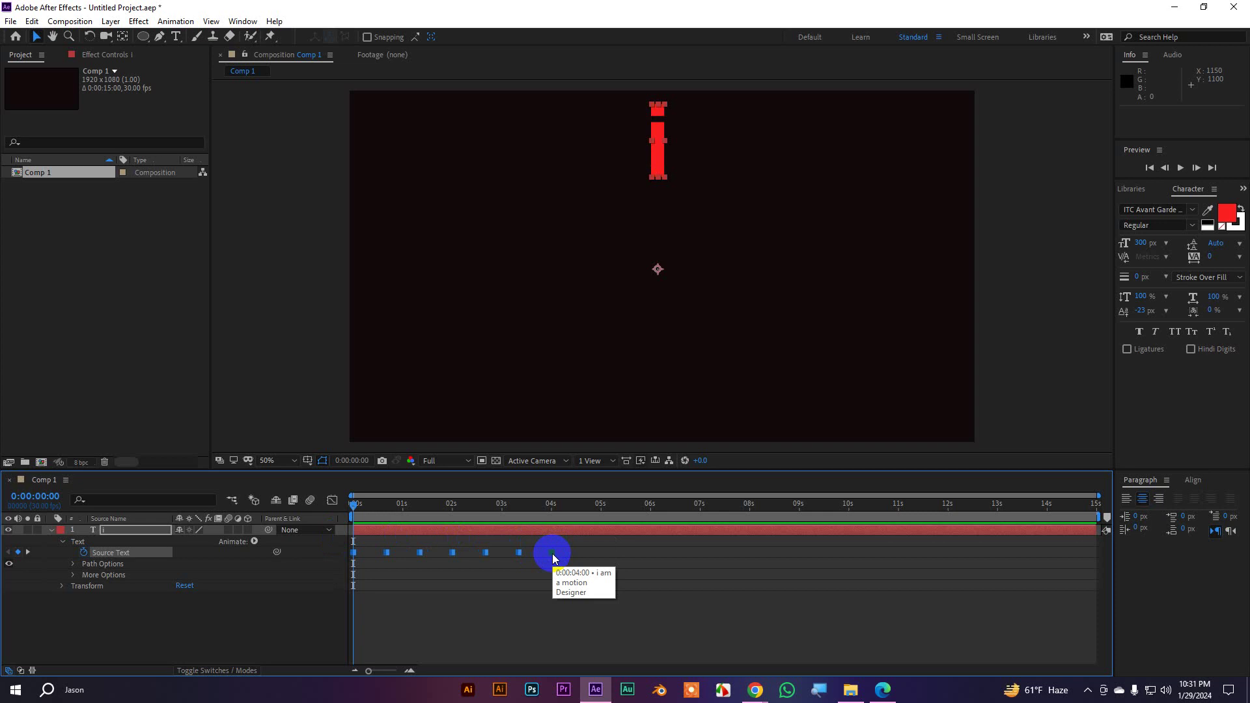
left_click_drag(553, 553, 525, 559)
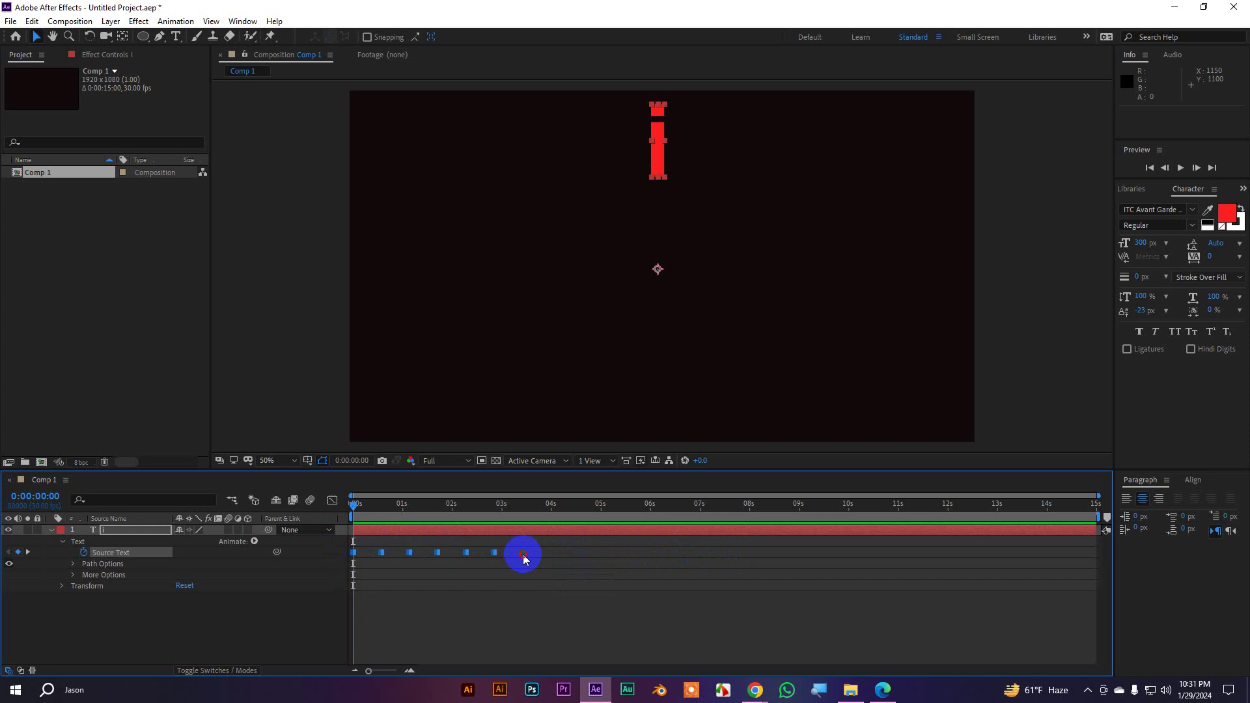
Reselect all seven Source Text keyframes, shift them later, then compress them toward the start
left_click(530, 575)
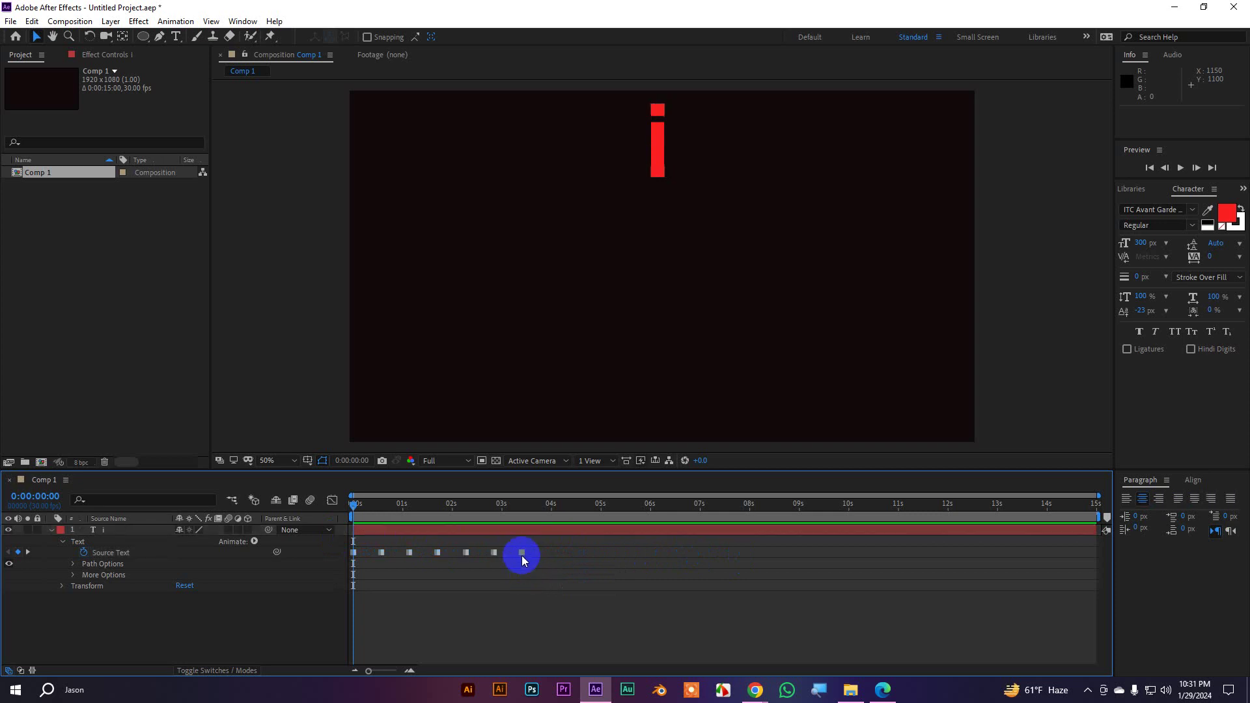
left_click_drag(547, 562, 342, 547)
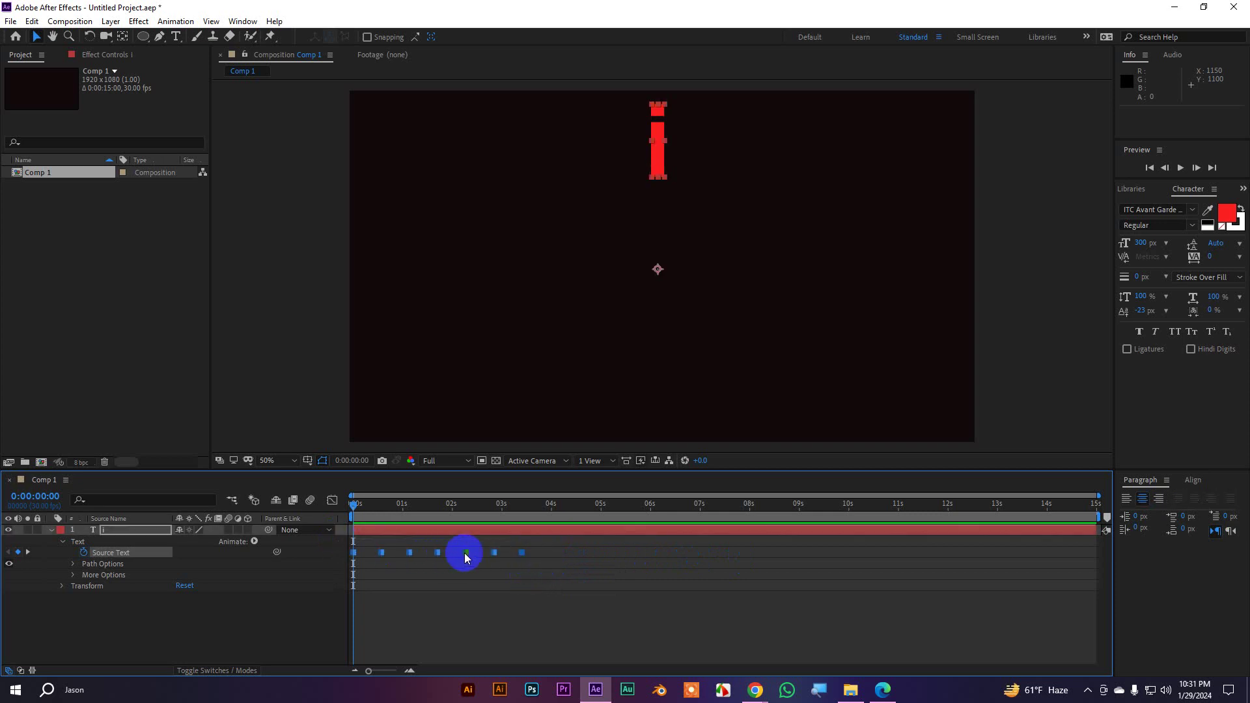
left_click_drag(467, 553, 635, 557)
left_click_drag(523, 556, 417, 562)
left_click(499, 600)
Preview the animation, then spread the Source Text keyframes out slightly in time
key("space")
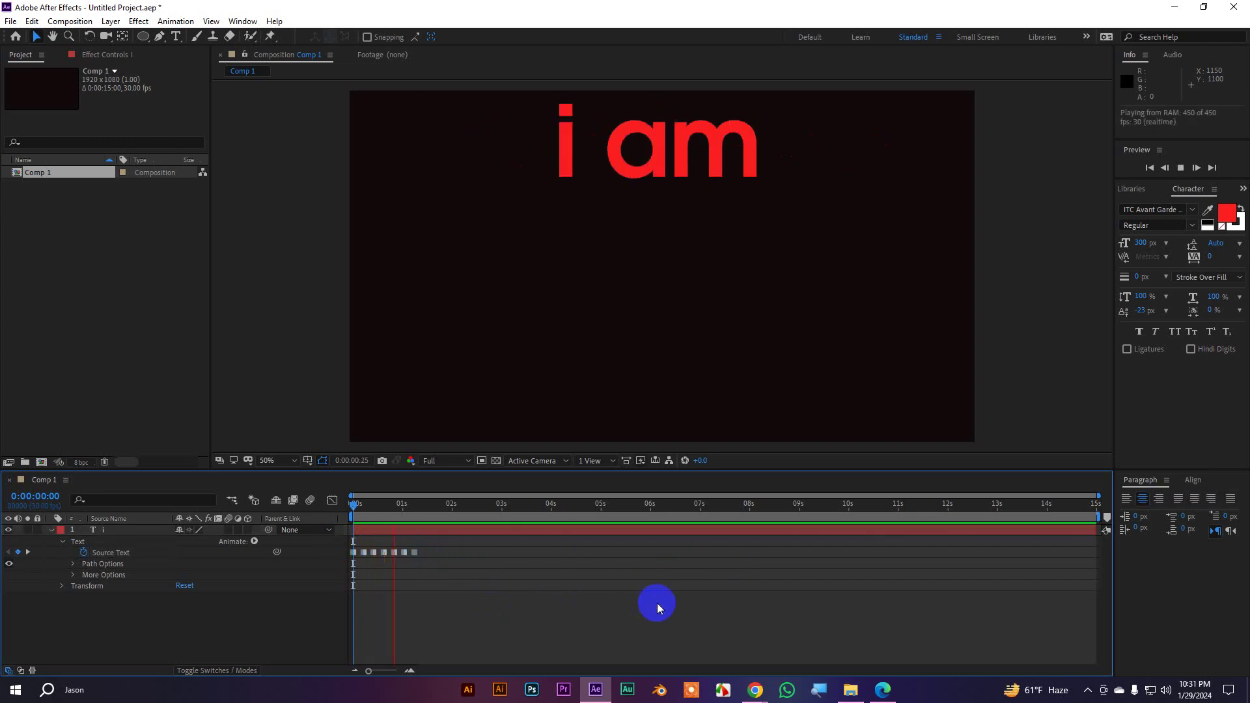
left_click(396, 505)
key("space")
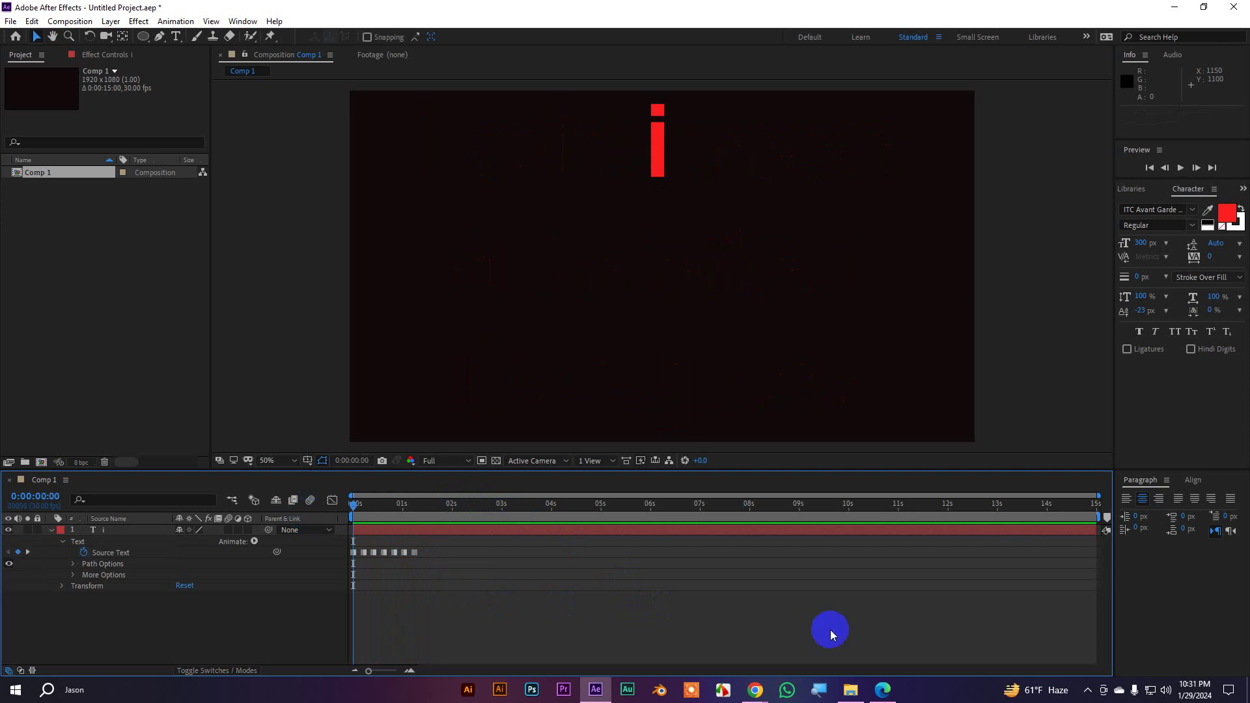
key("space")
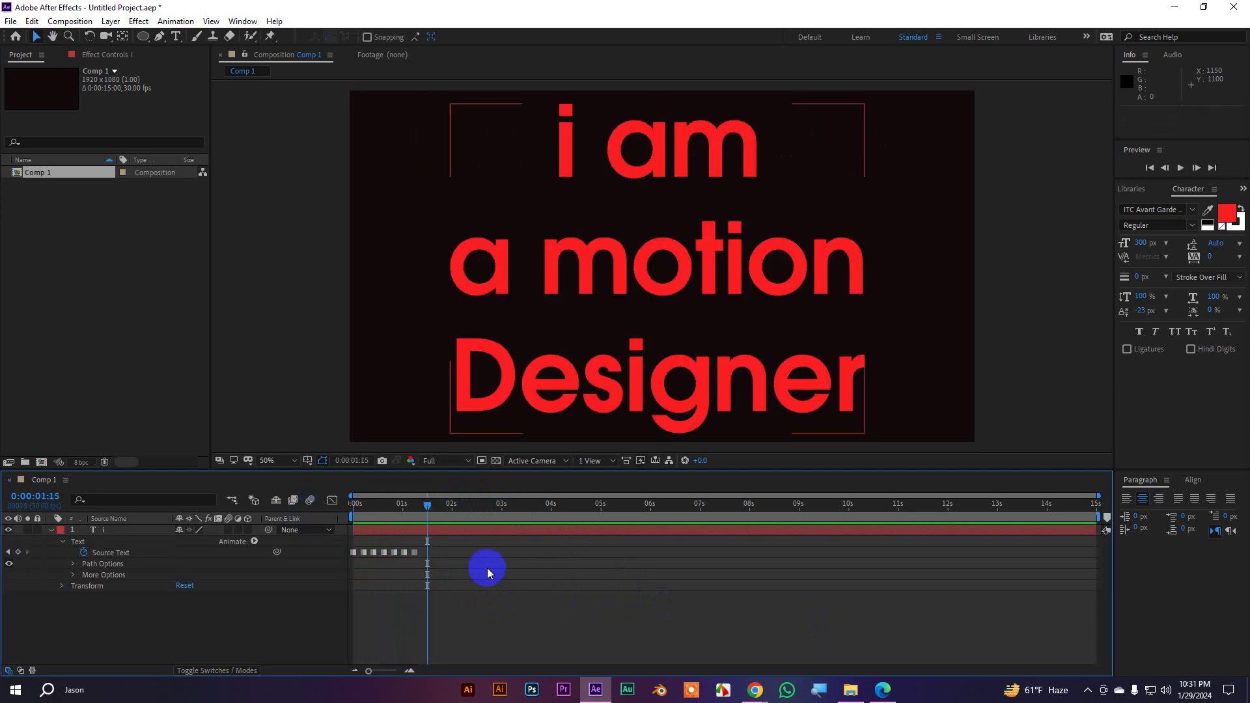
left_click_drag(449, 565, 314, 545)
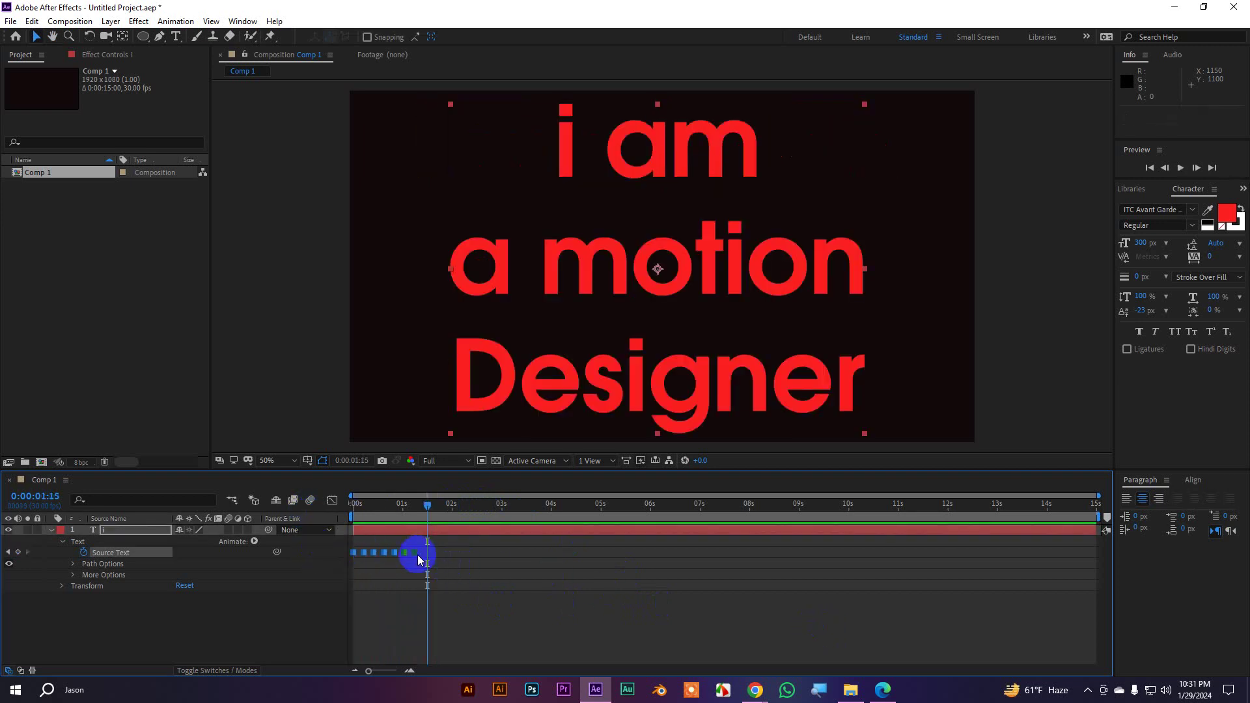
left_click_drag(416, 555, 459, 555)
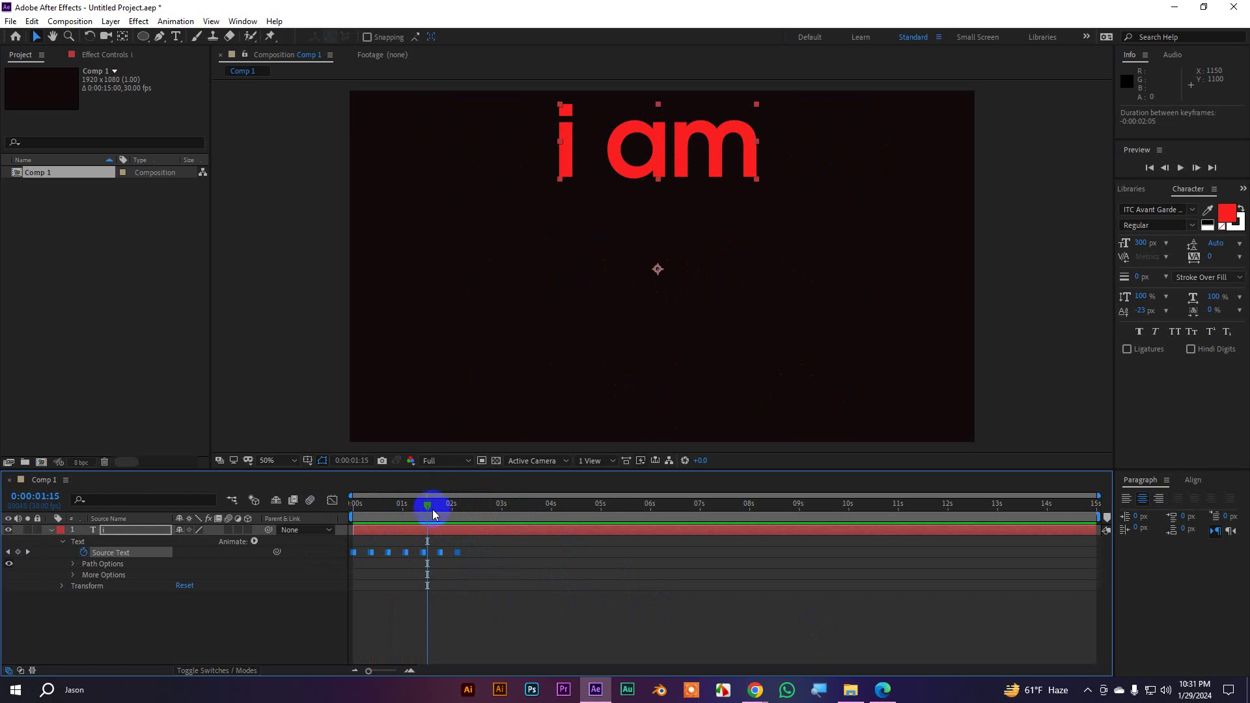
left_click_drag(433, 508, 288, 511)
Preview again and step through keyframes from 0:00:00:10 to the one where the name follows 'i am'
key("space")
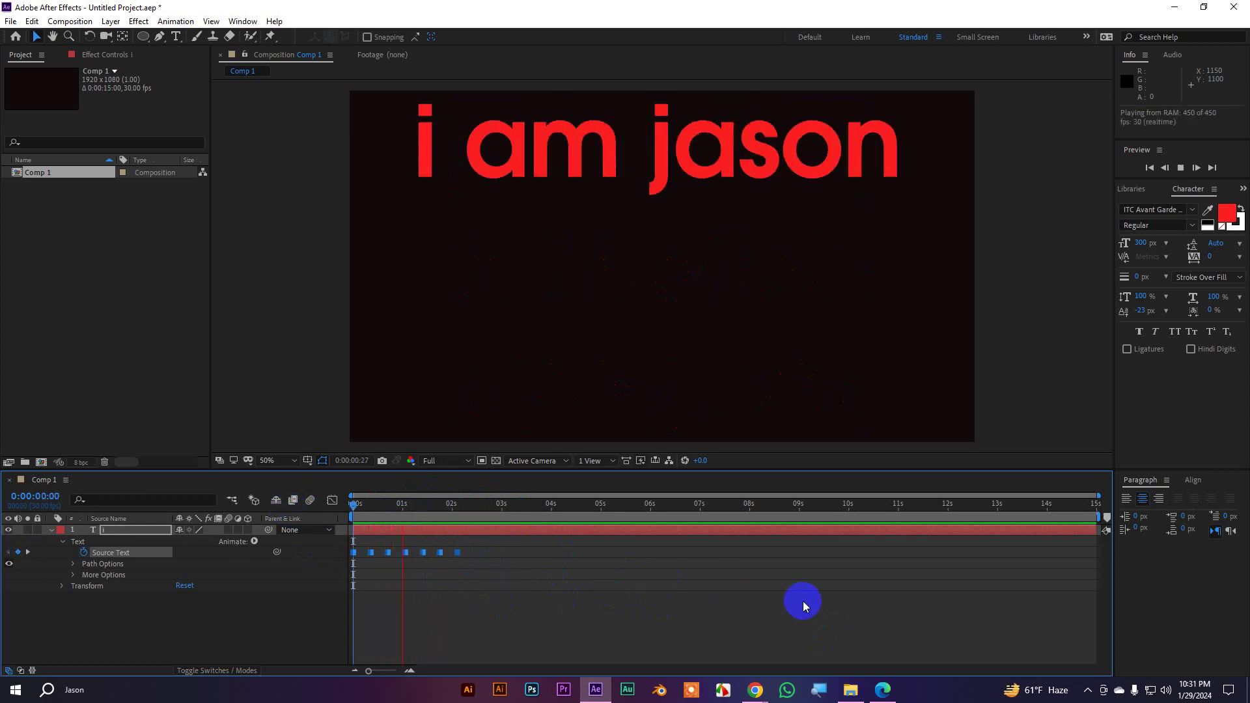
key("space")
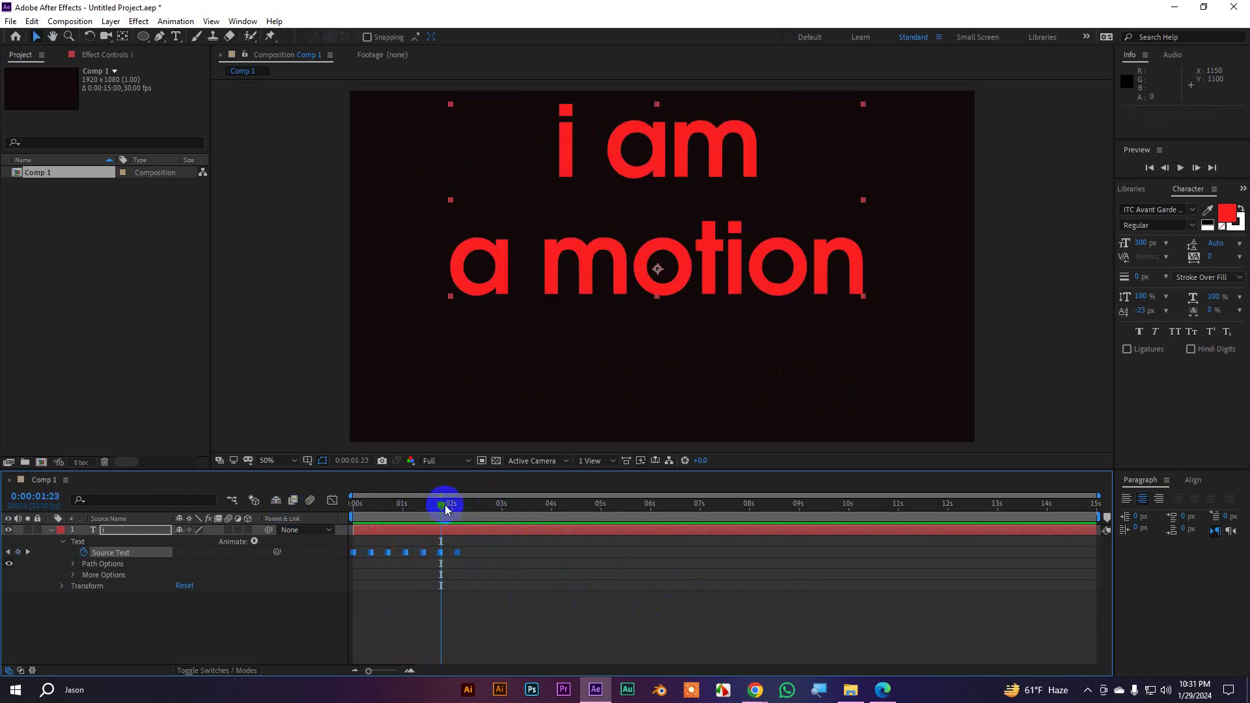
left_click_drag(444, 506, 374, 514)
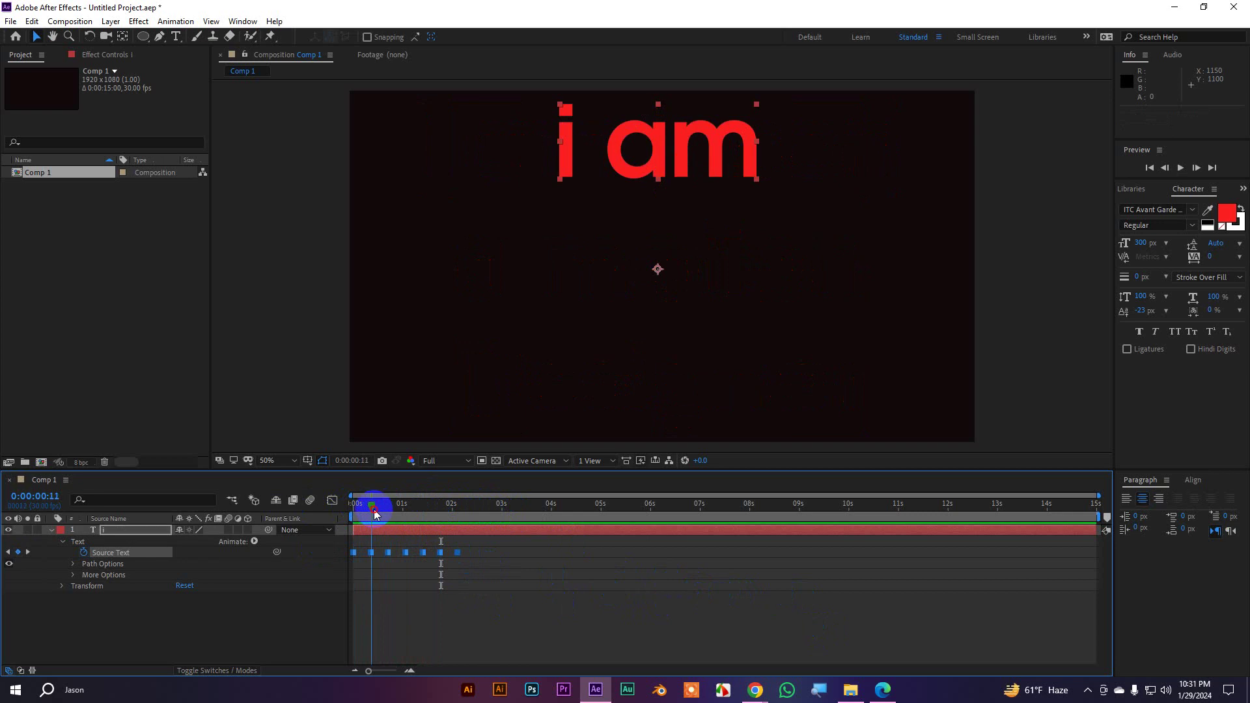
left_click(385, 558)
left_click(371, 552)
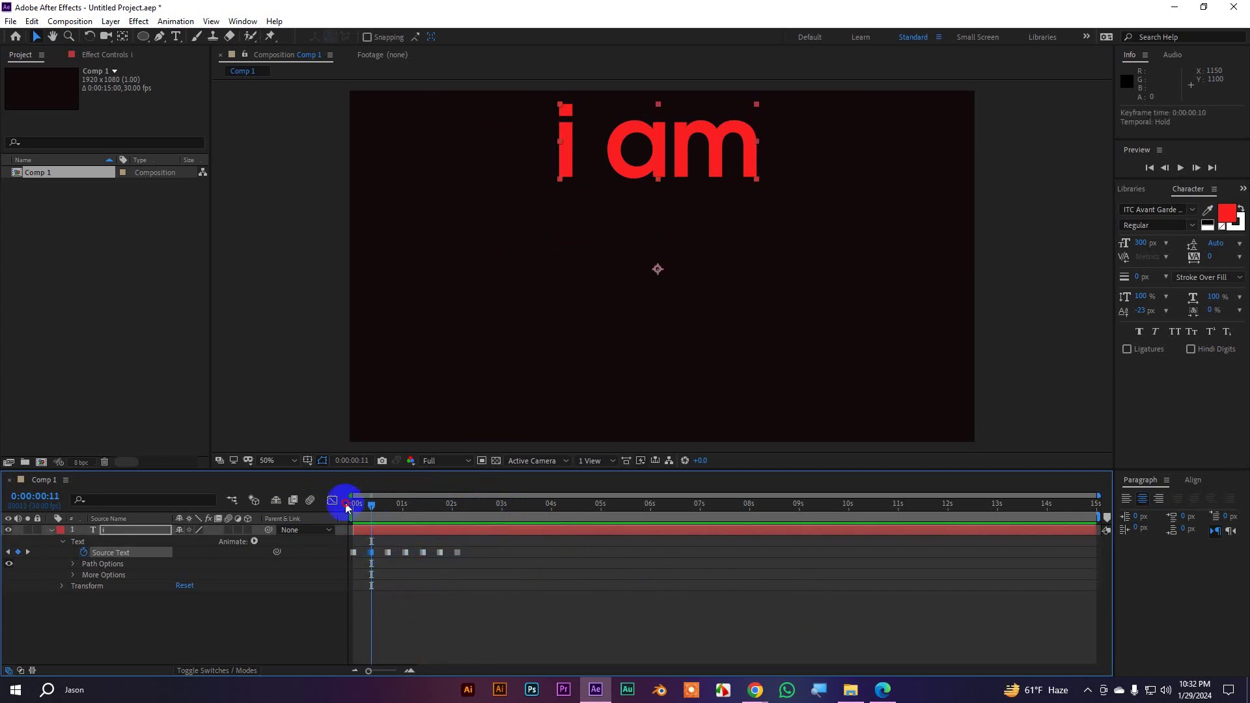
left_click(368, 515)
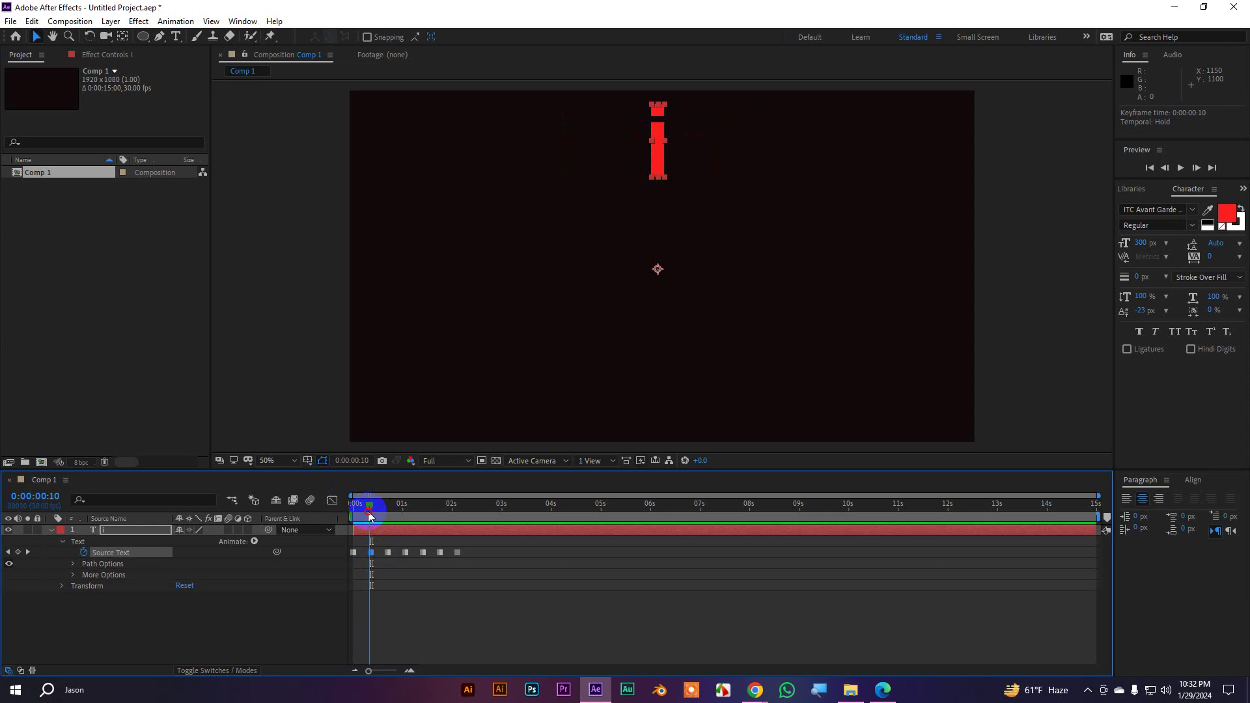
key("Page_Down")
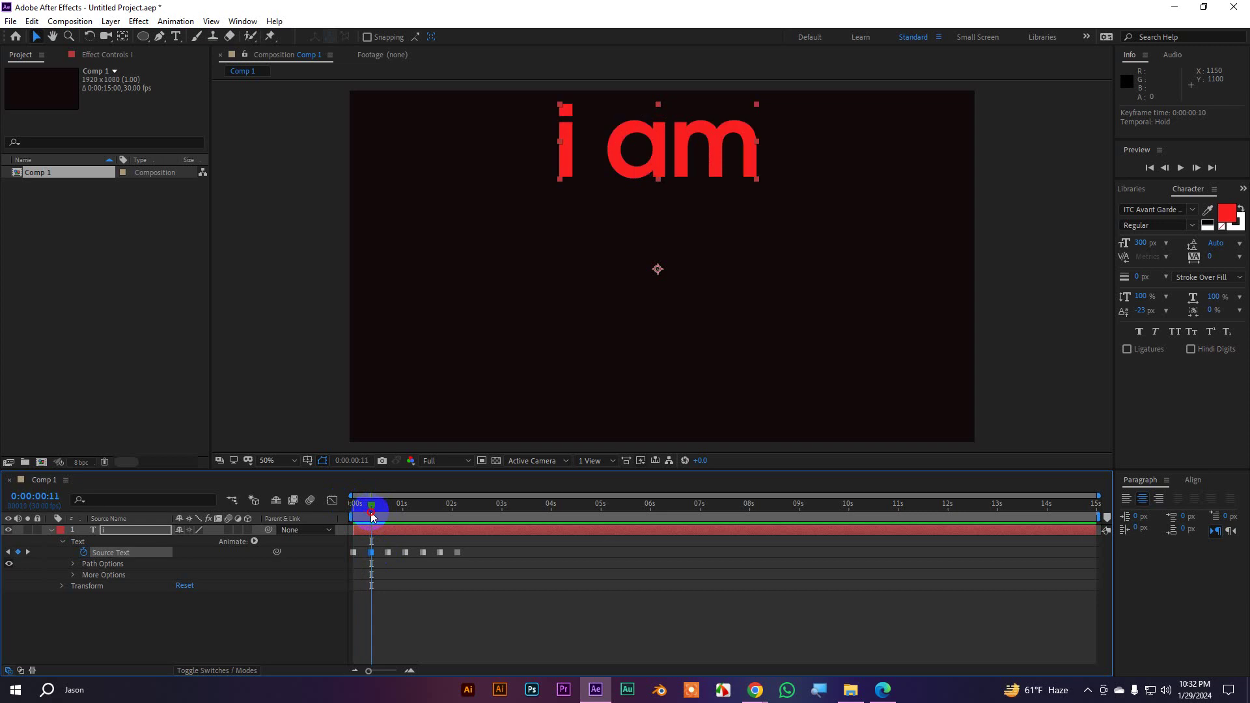
mouse_move(371, 514)
left_mouse_down()
mouse_move(351, 512)
mouse_move(388, 516)
left_mouse_up()
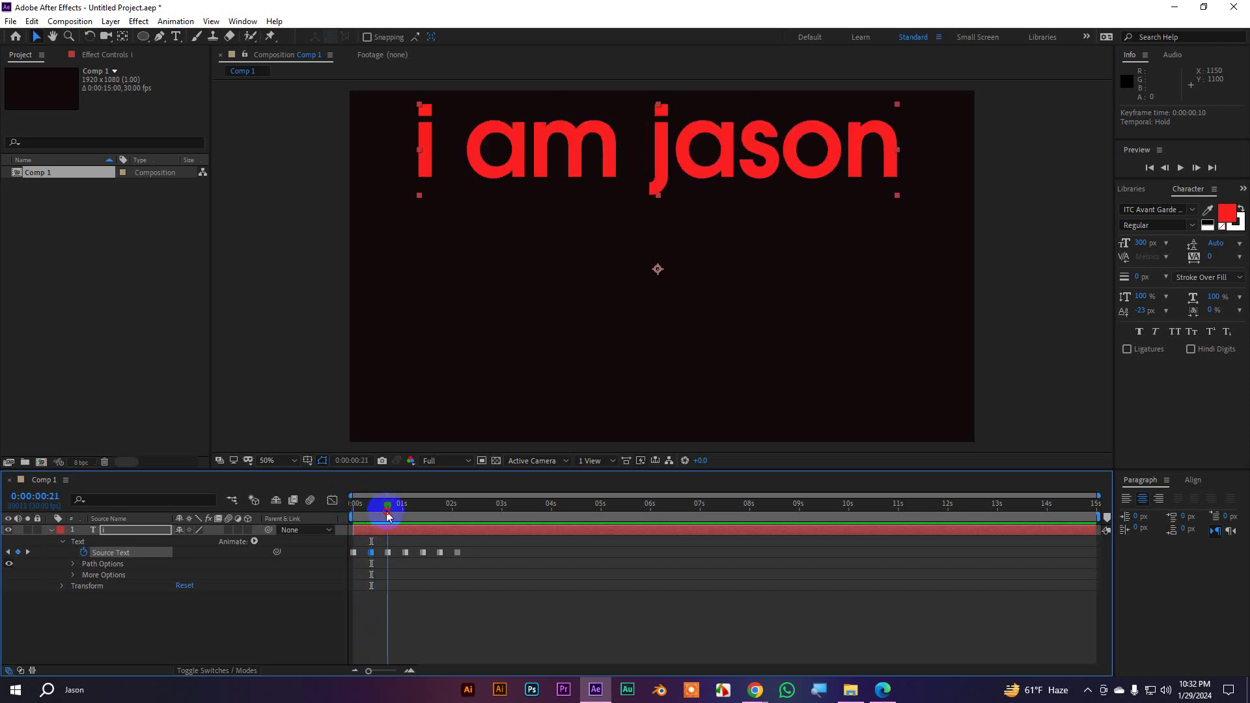
left_click(388, 553)
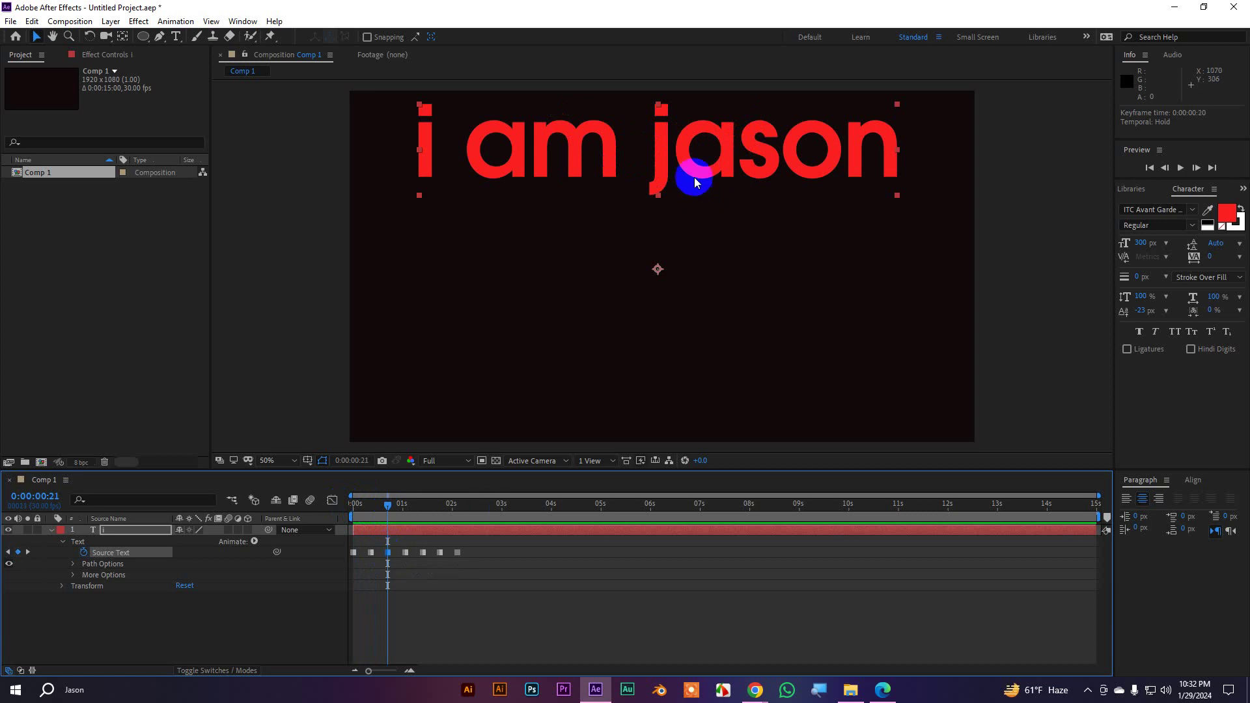
Color the name after 'i am' yellow (FAF71F)
double_click(688, 155)
left_click(701, 135)
double_click(702, 135)
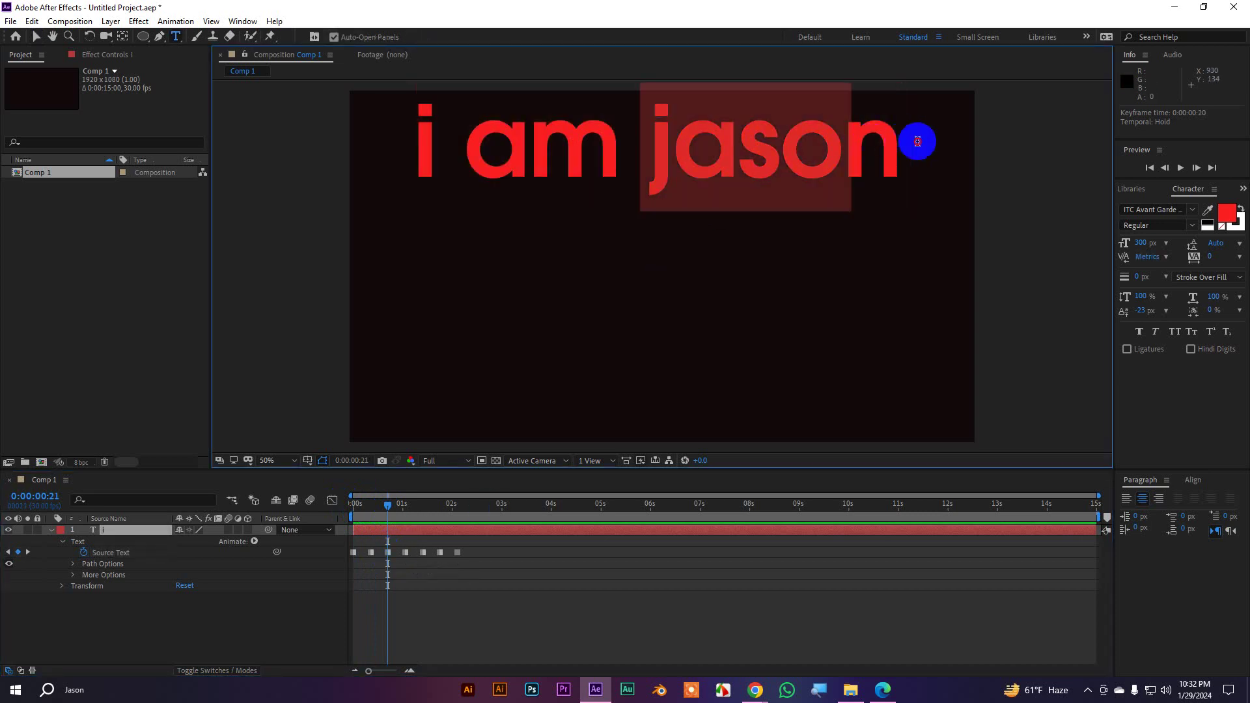
left_click_drag(908, 142, 905, 141)
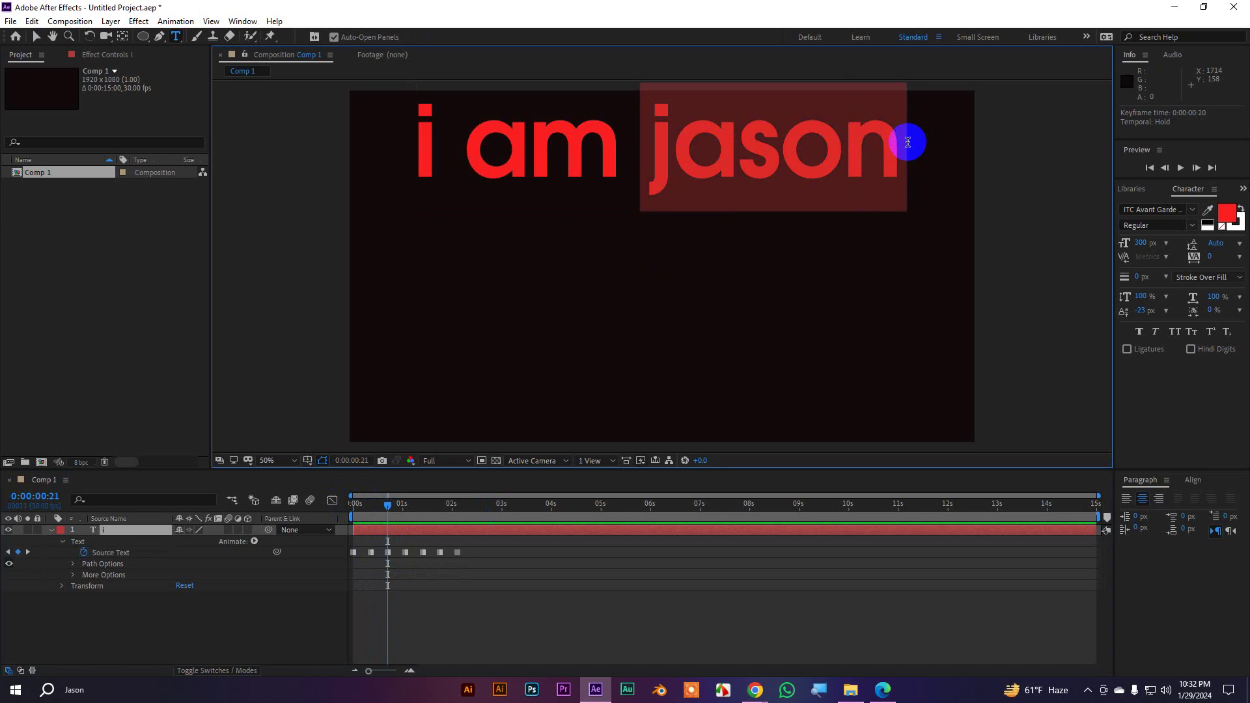
left_click(1228, 213)
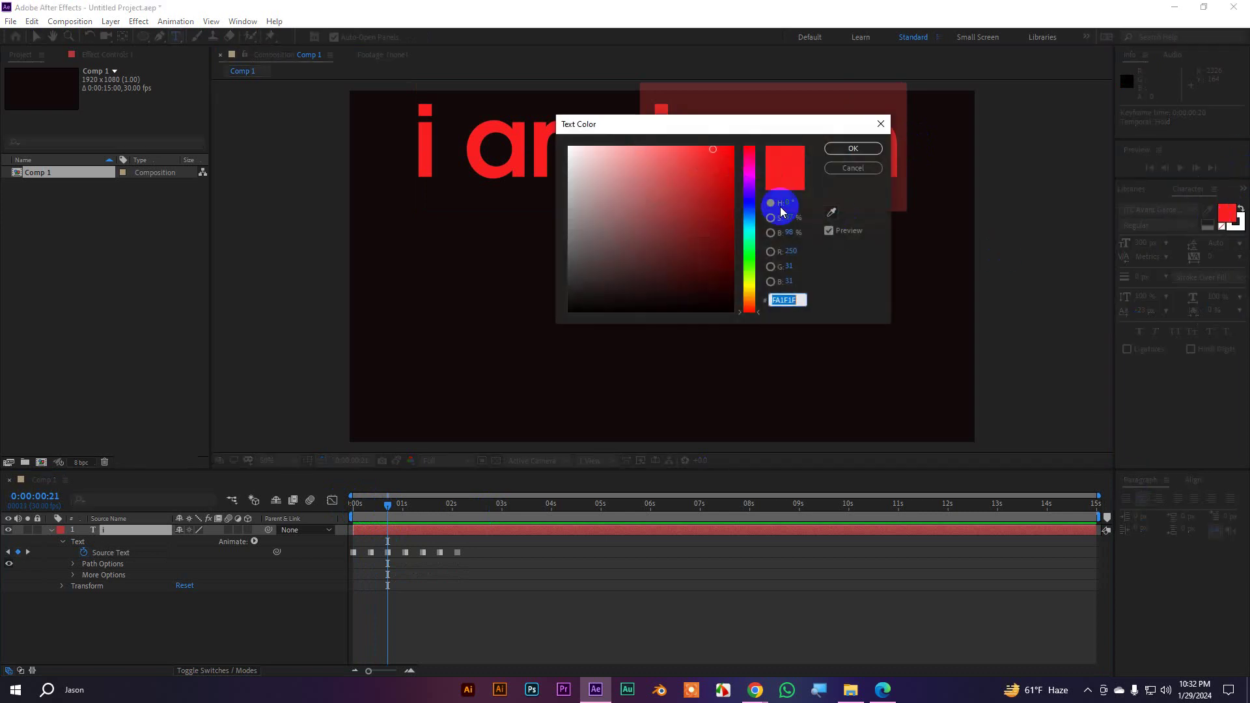
left_click_drag(748, 251, 749, 283)
left_click(854, 149)
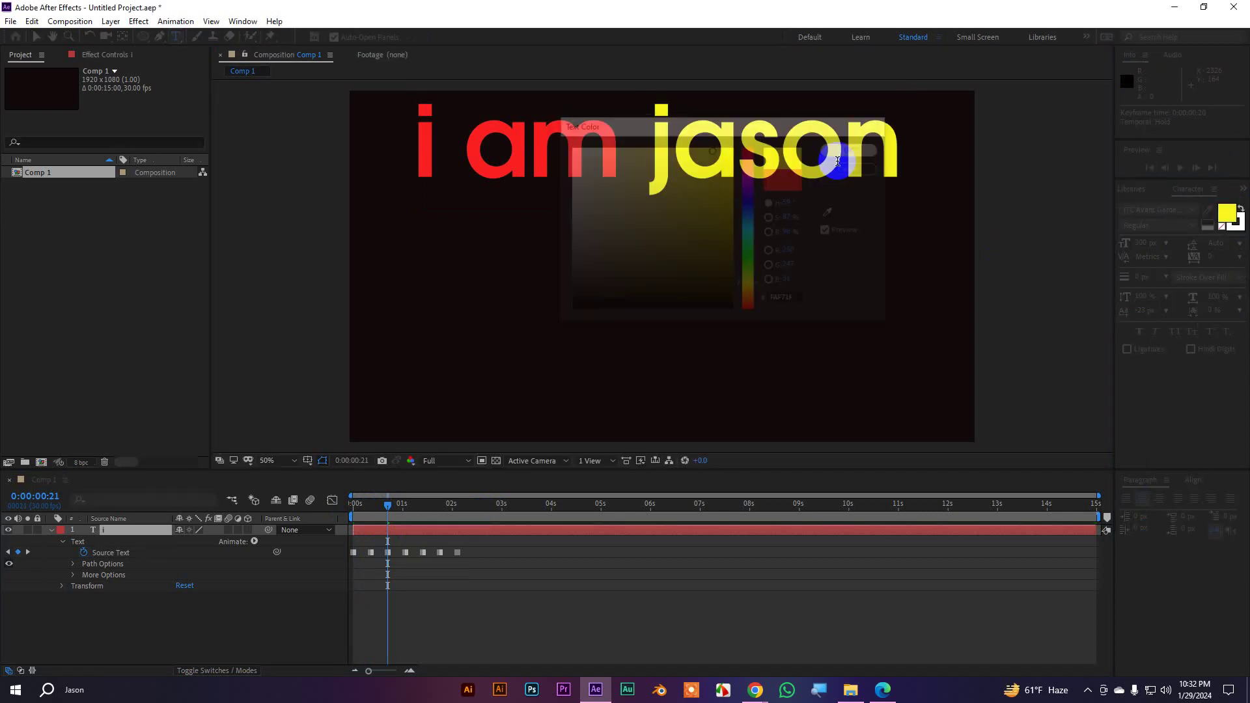
left_click(36, 37)
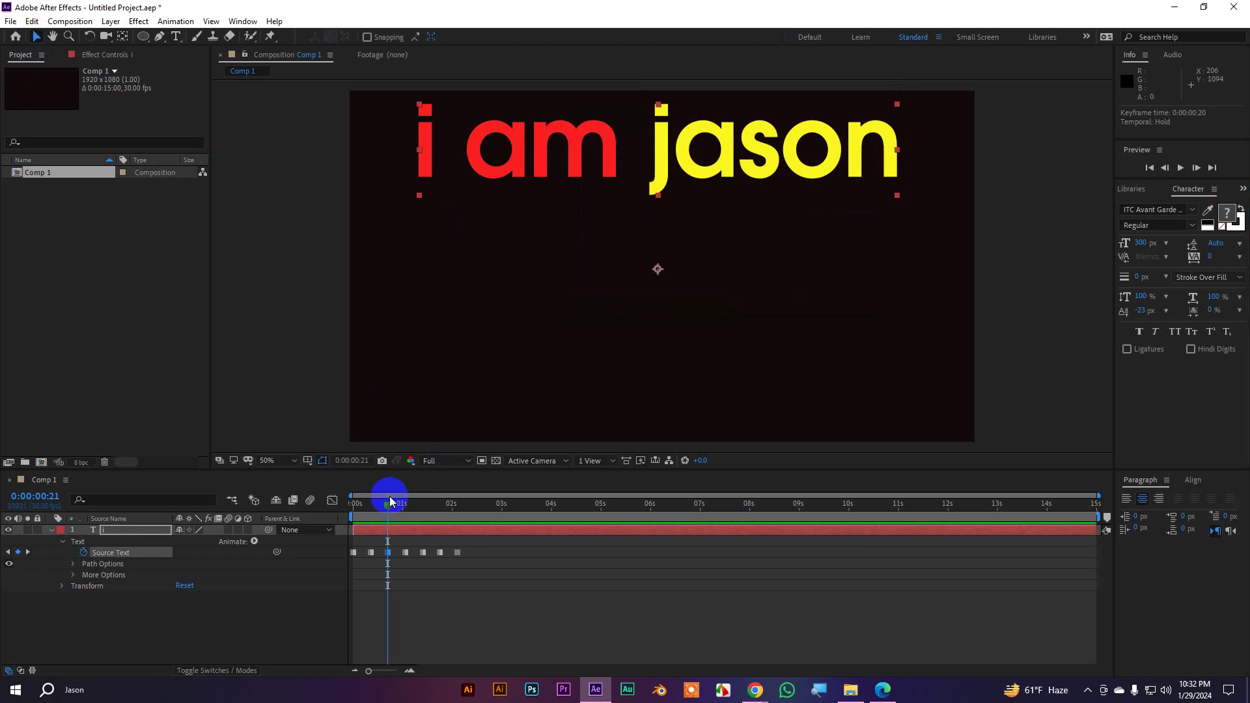
At the 0:00:01:22 keyframe, color the word 'motion' cyan (1FF7FA), then return to the start
left_click_drag(390, 501, 440, 507)
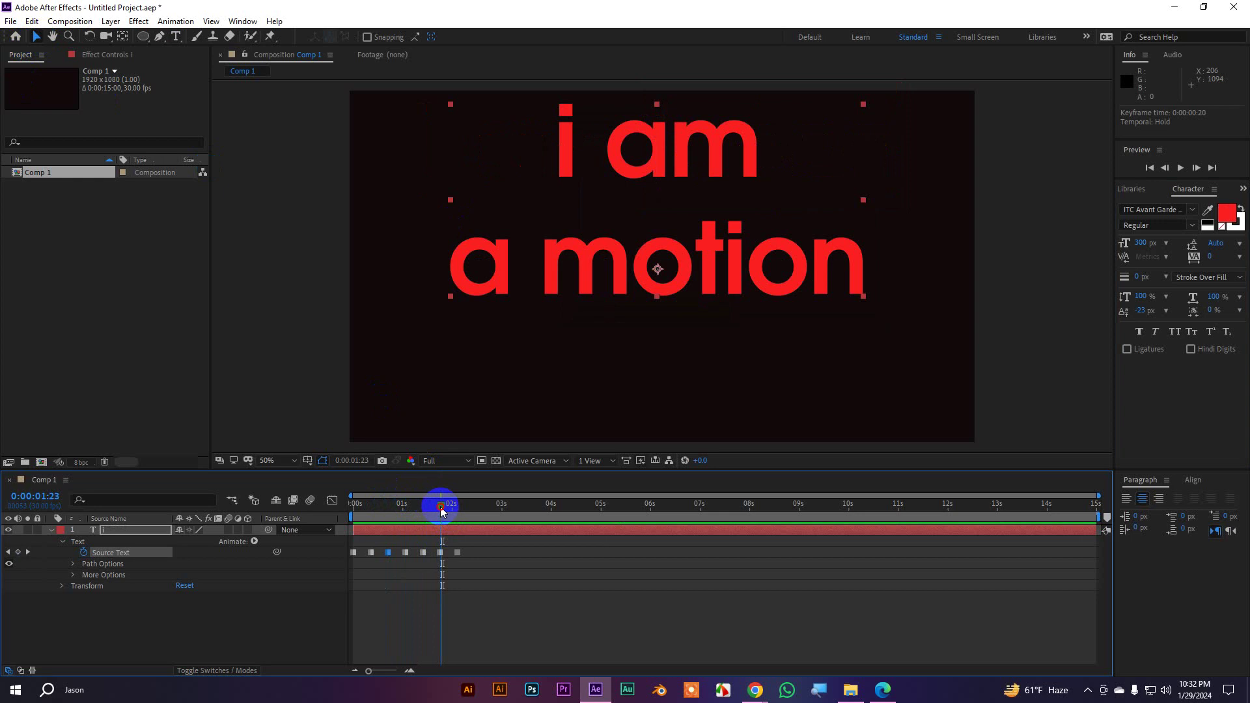
left_click(441, 552)
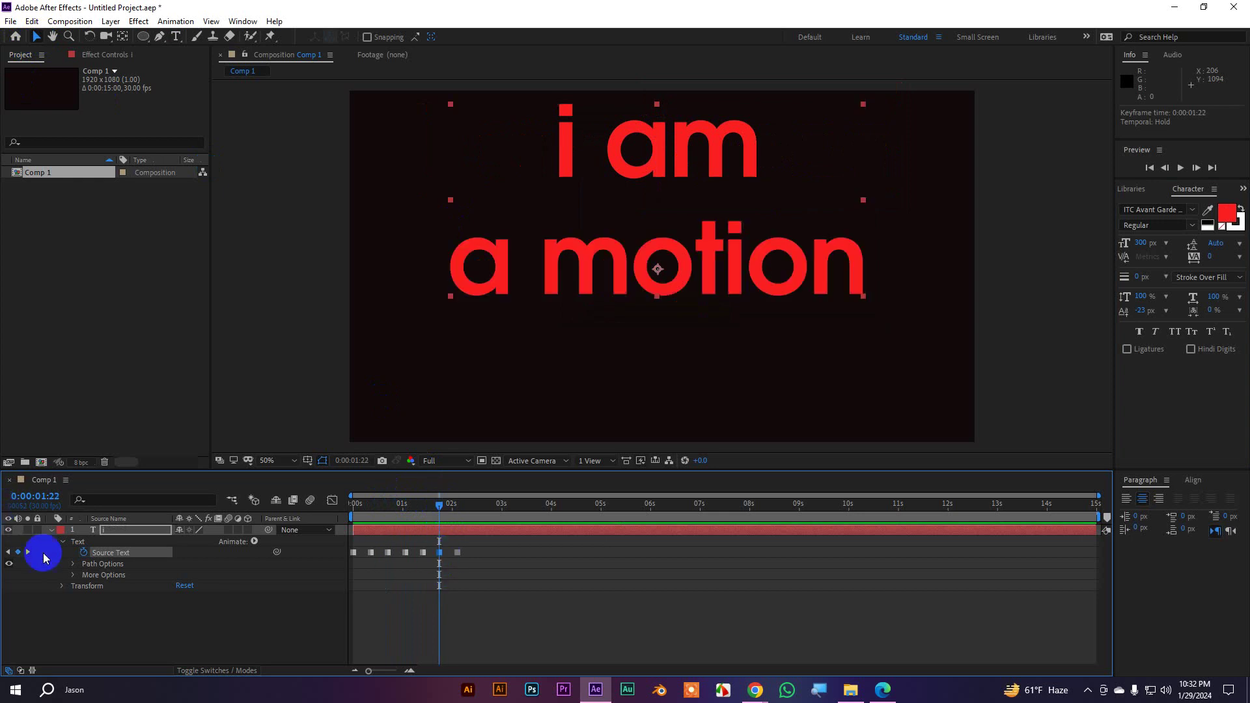
left_click(26, 553)
left_click(9, 552)
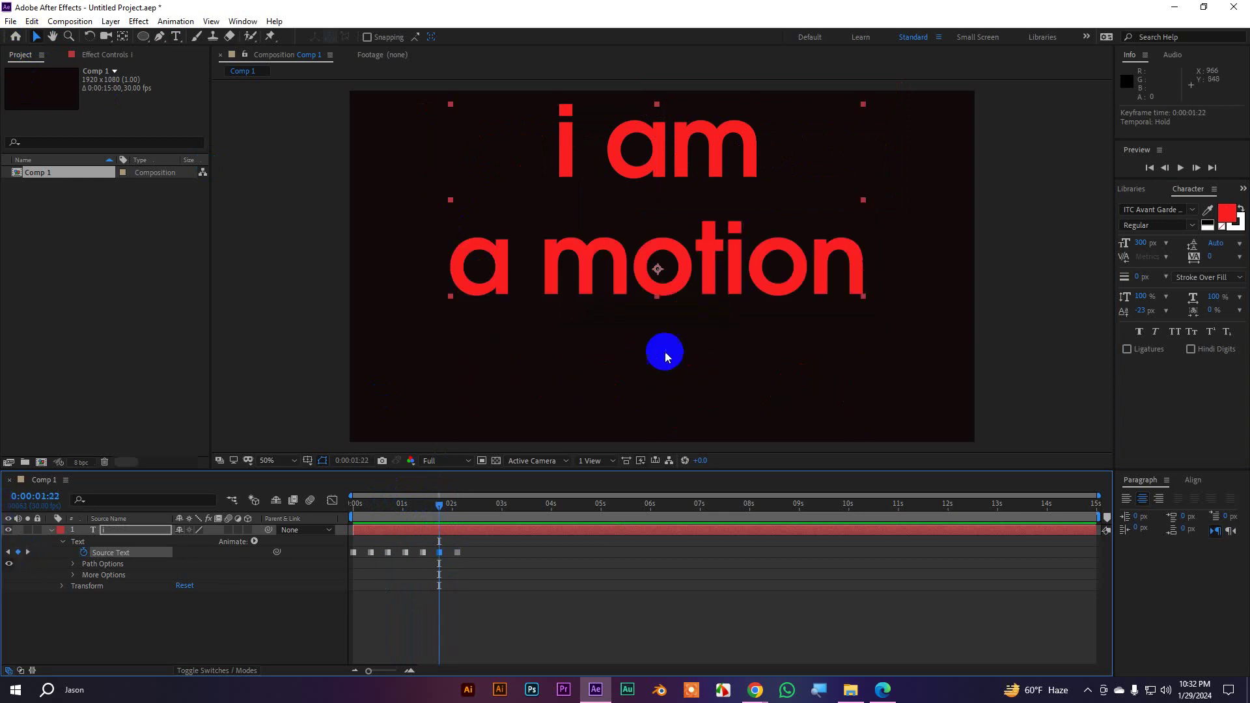
double_click(555, 252)
left_click_drag(546, 264, 906, 272)
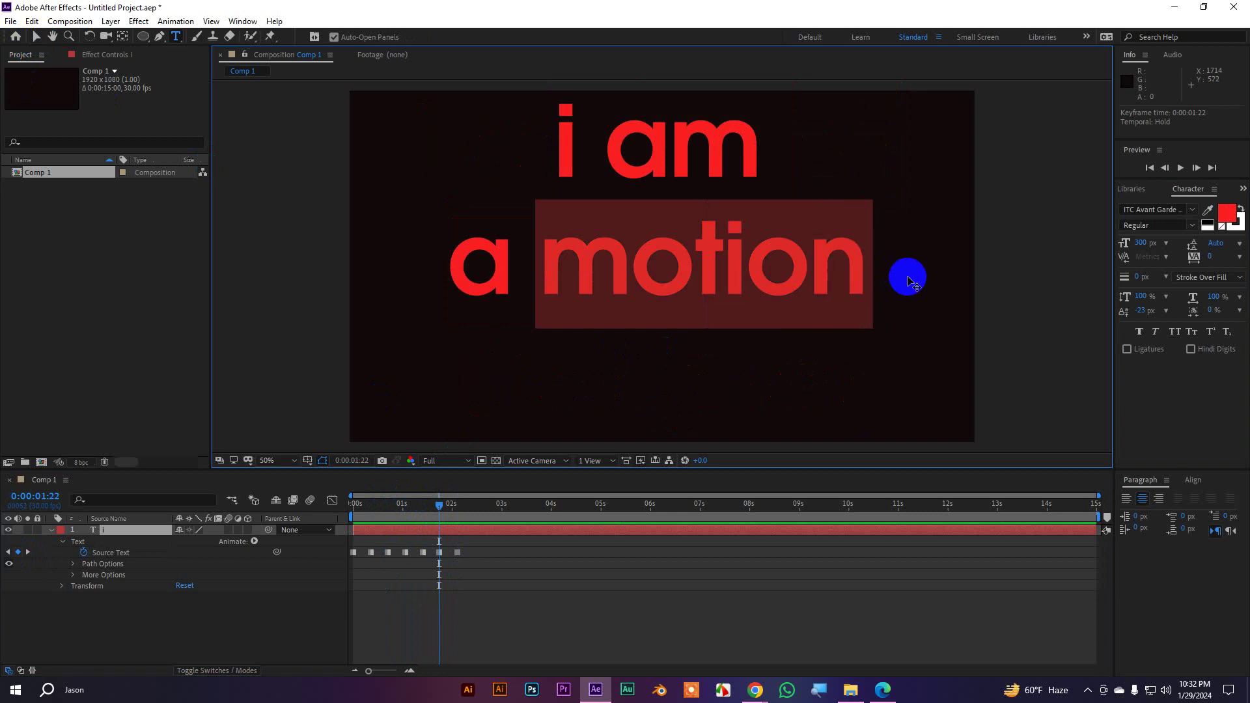
left_click(1227, 213)
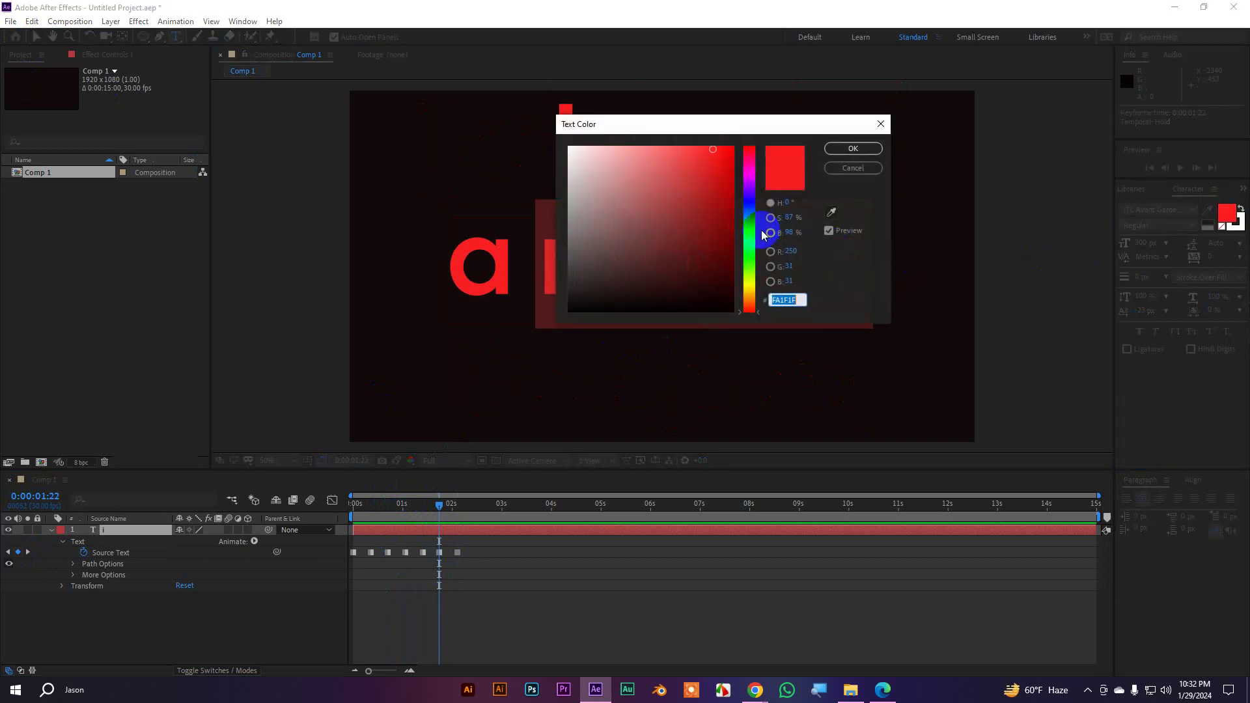
left_click_drag(750, 207, 755, 233)
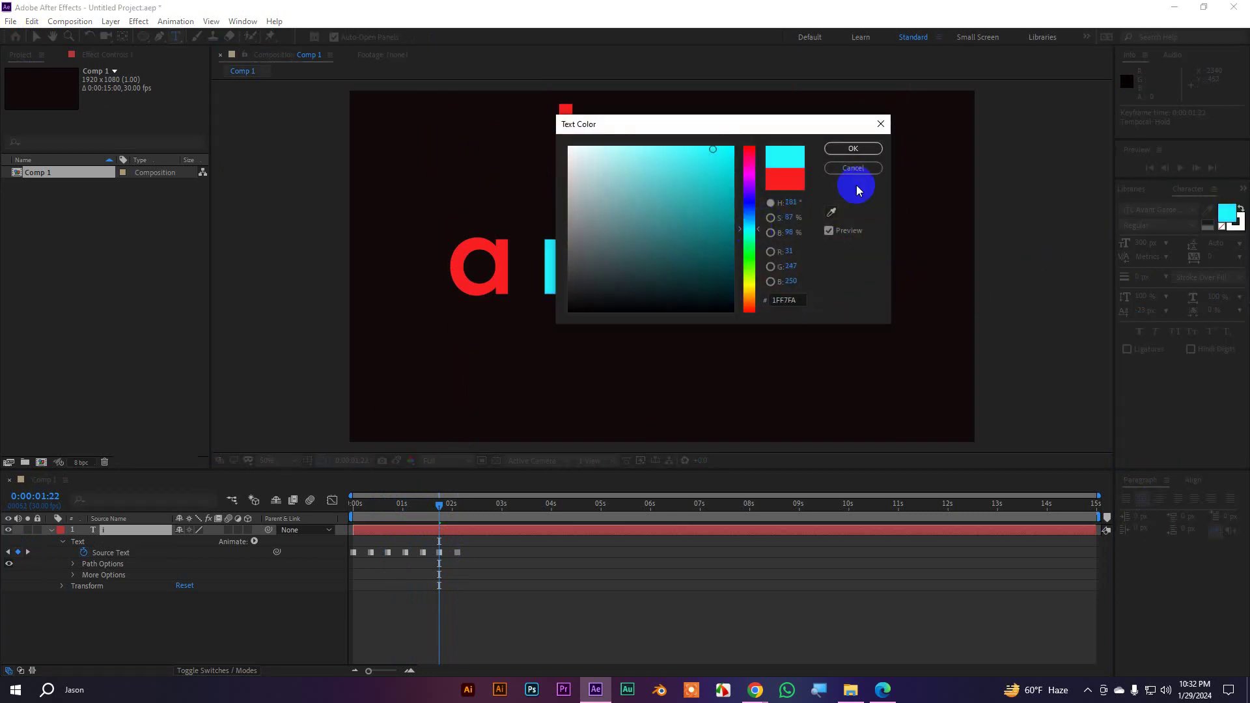
left_click(854, 148)
left_click(33, 39)
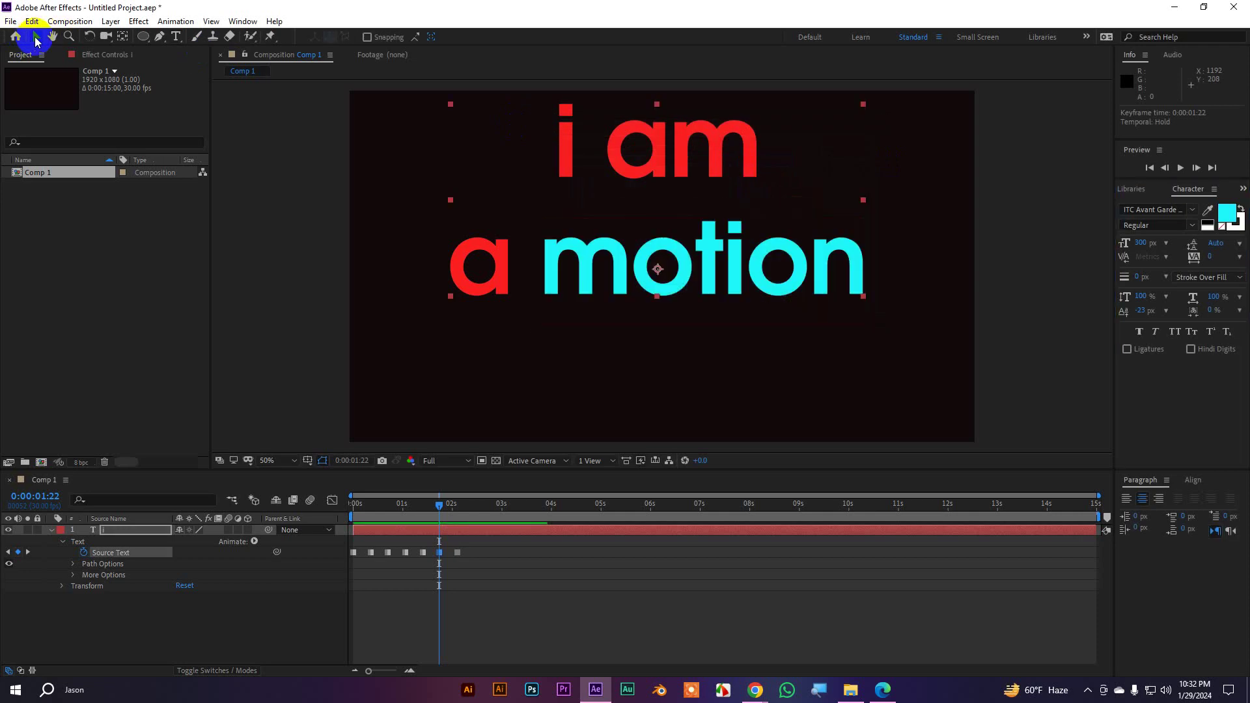
left_click_drag(426, 510, 293, 502)
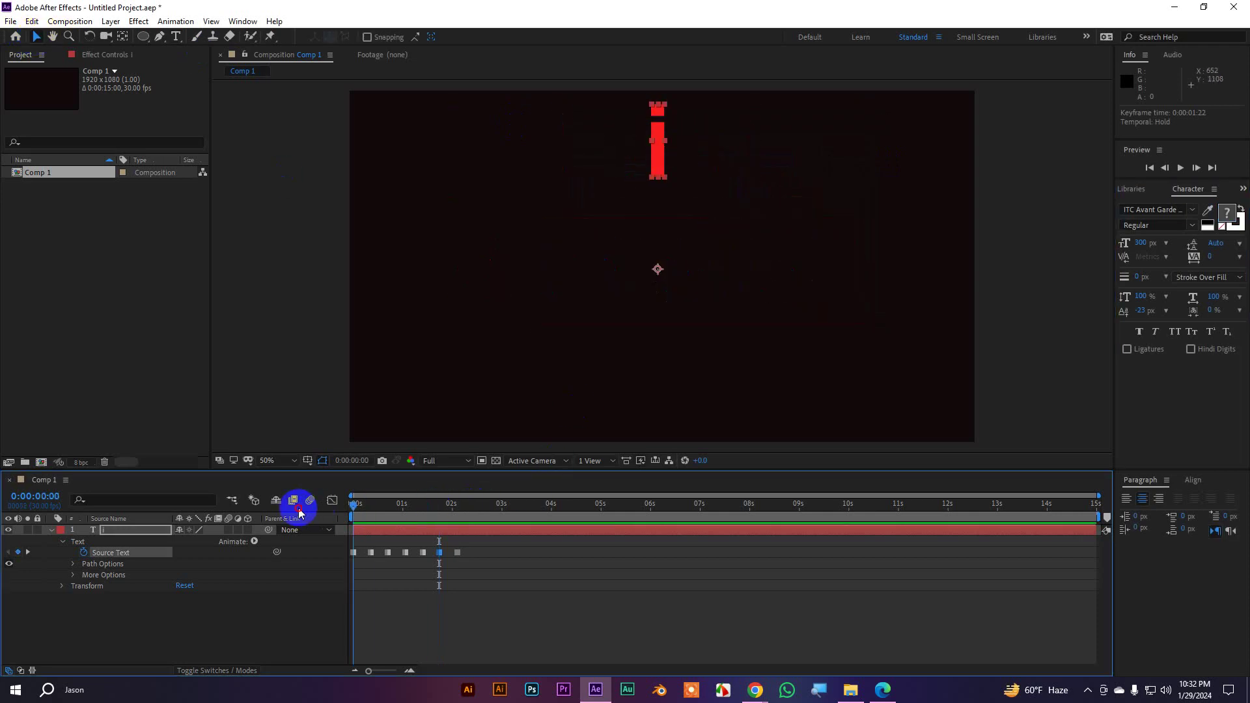
Play the word-by-word animation, then scrub back to 0:00:00:21 where the yellow name shows
left_click(592, 614)
key("space")
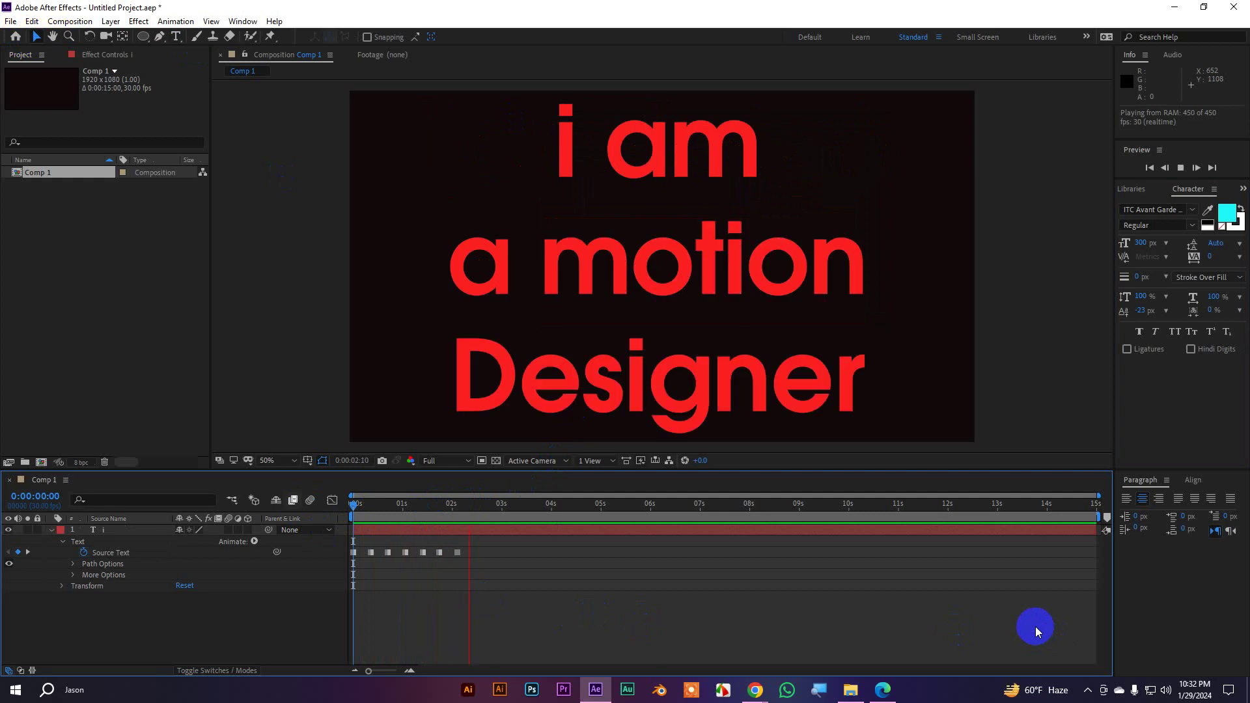
key("space")
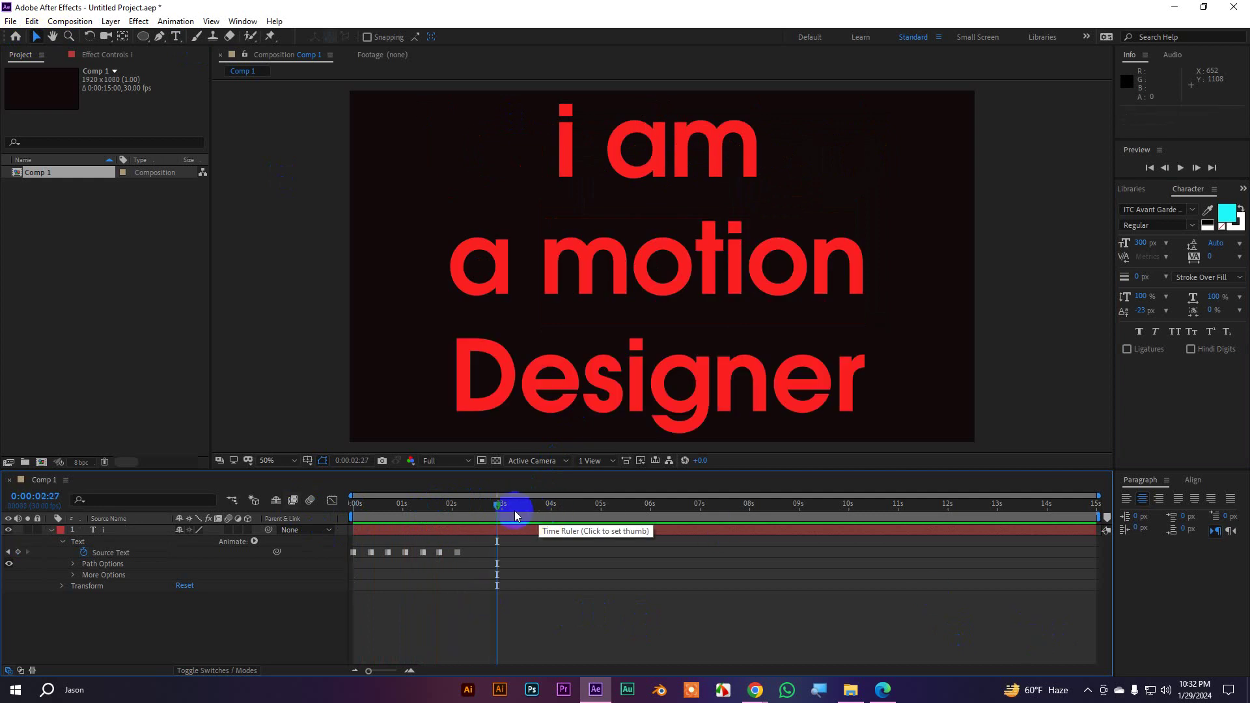
left_click_drag(497, 509, 389, 524)
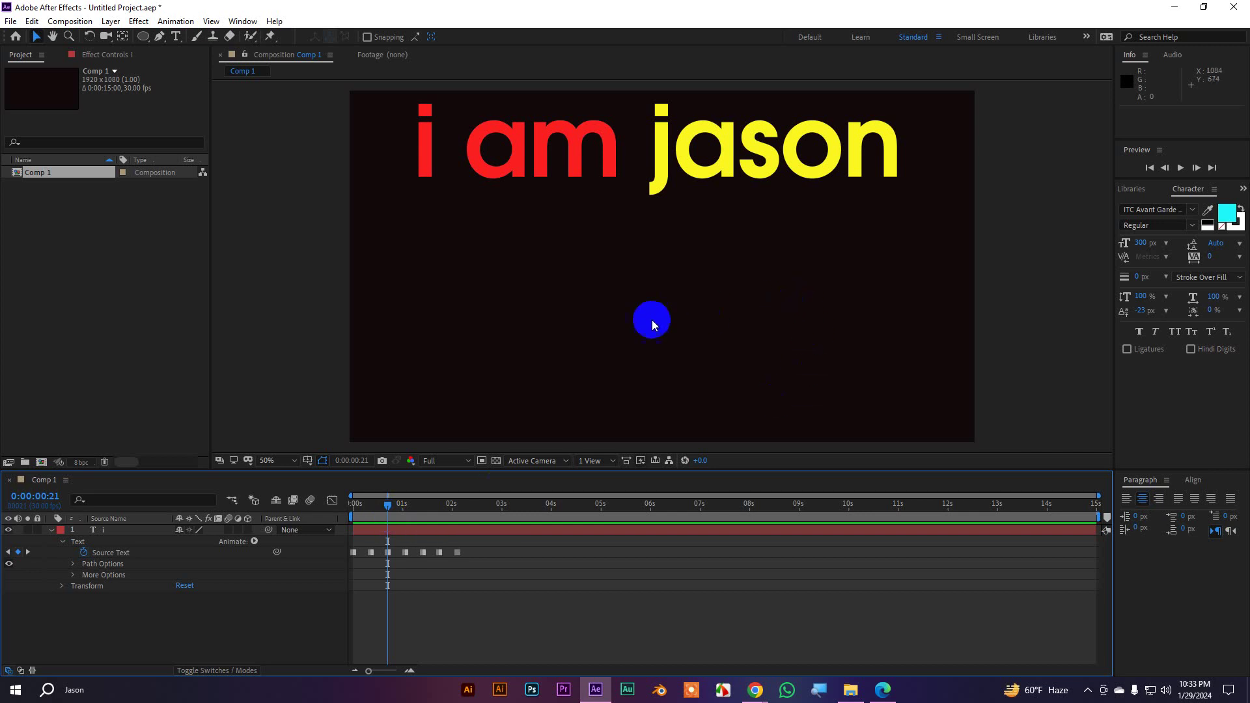
Change the name after 'i am' to the Avengero font from the Character panel's font list
double_click(653, 148)
left_click_drag(655, 144, 907, 159)
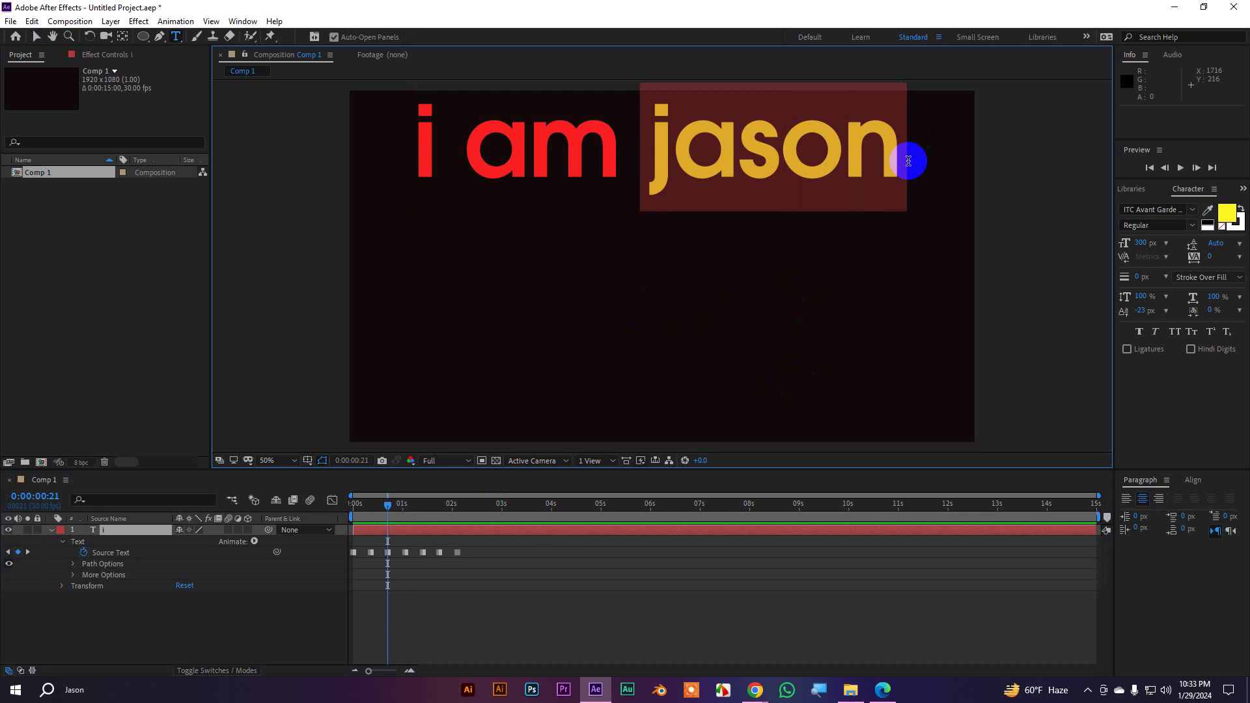
left_click(1193, 209)
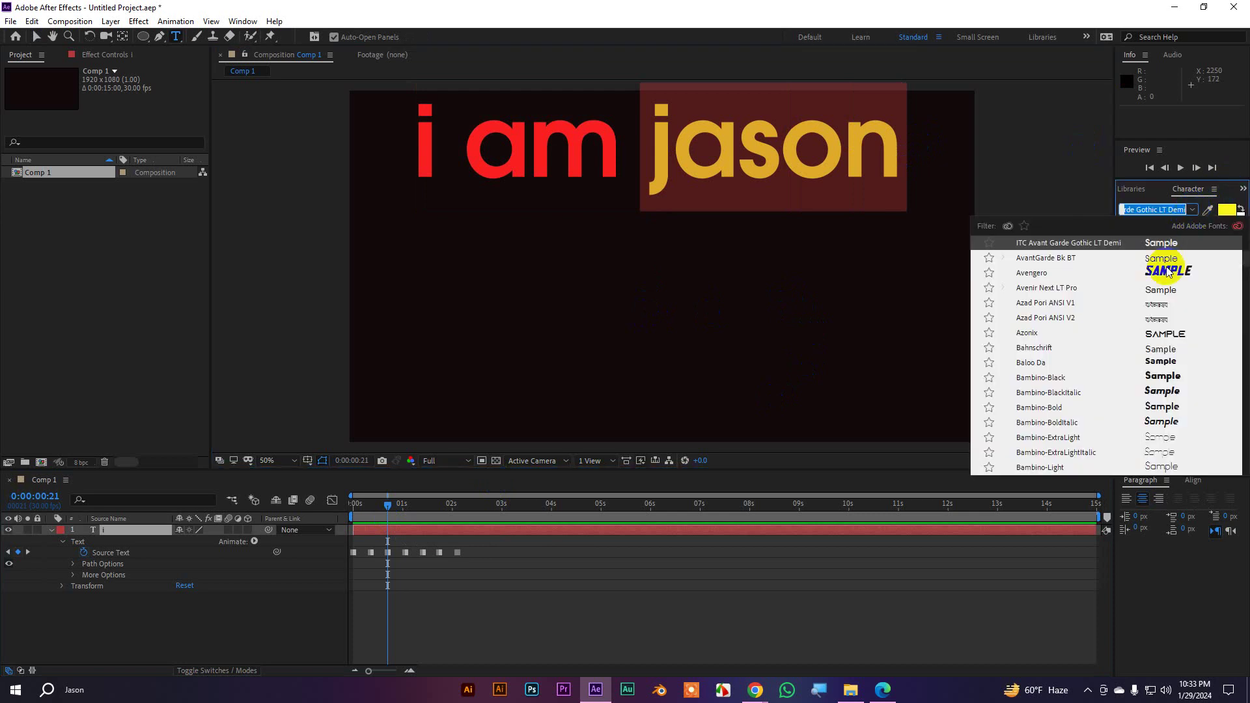
left_click(1166, 272)
left_click(38, 38)
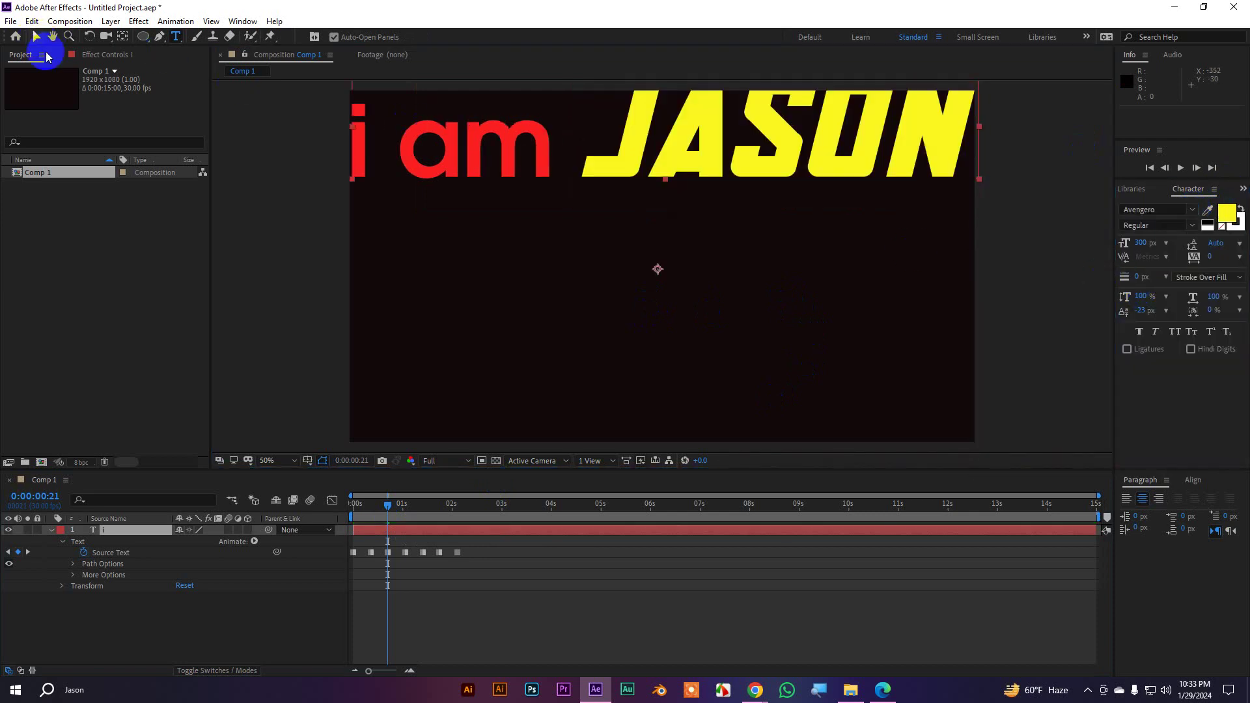
left_click_drag(389, 505, 412, 514)
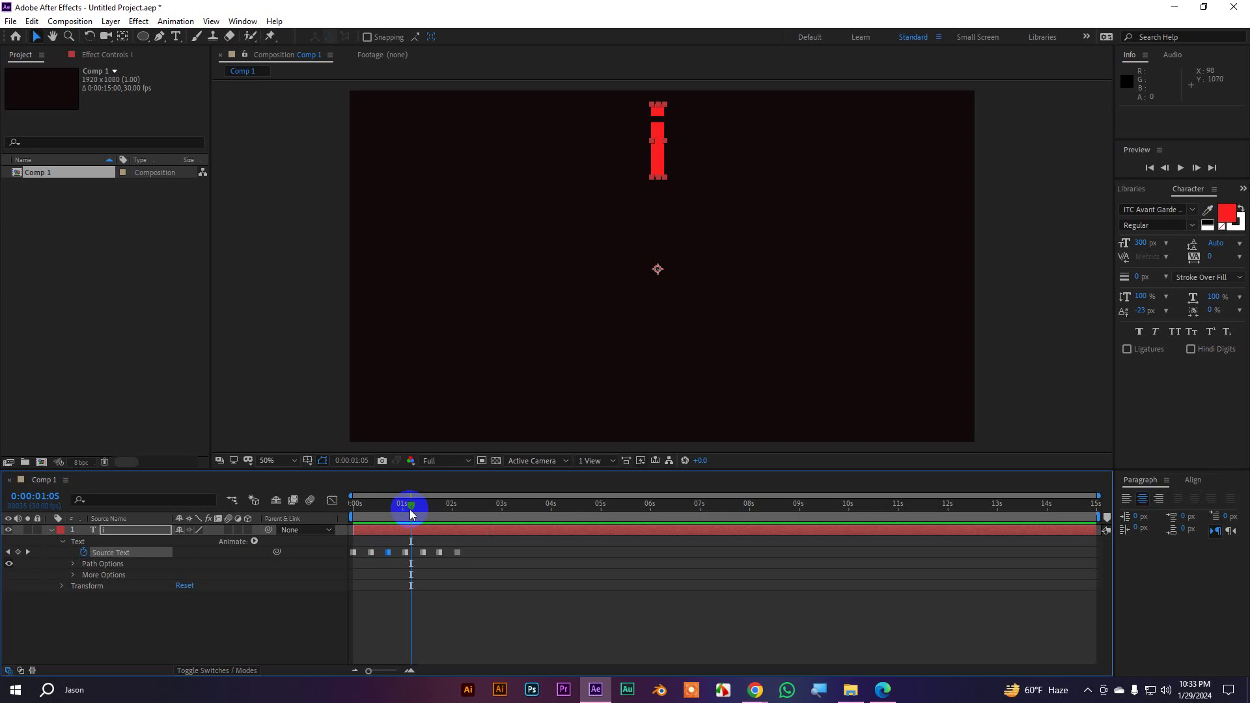
At the 0:00:02:04 keyframe, shrink the 'i am a motion Designer' font size to about 102 px
key("F1")
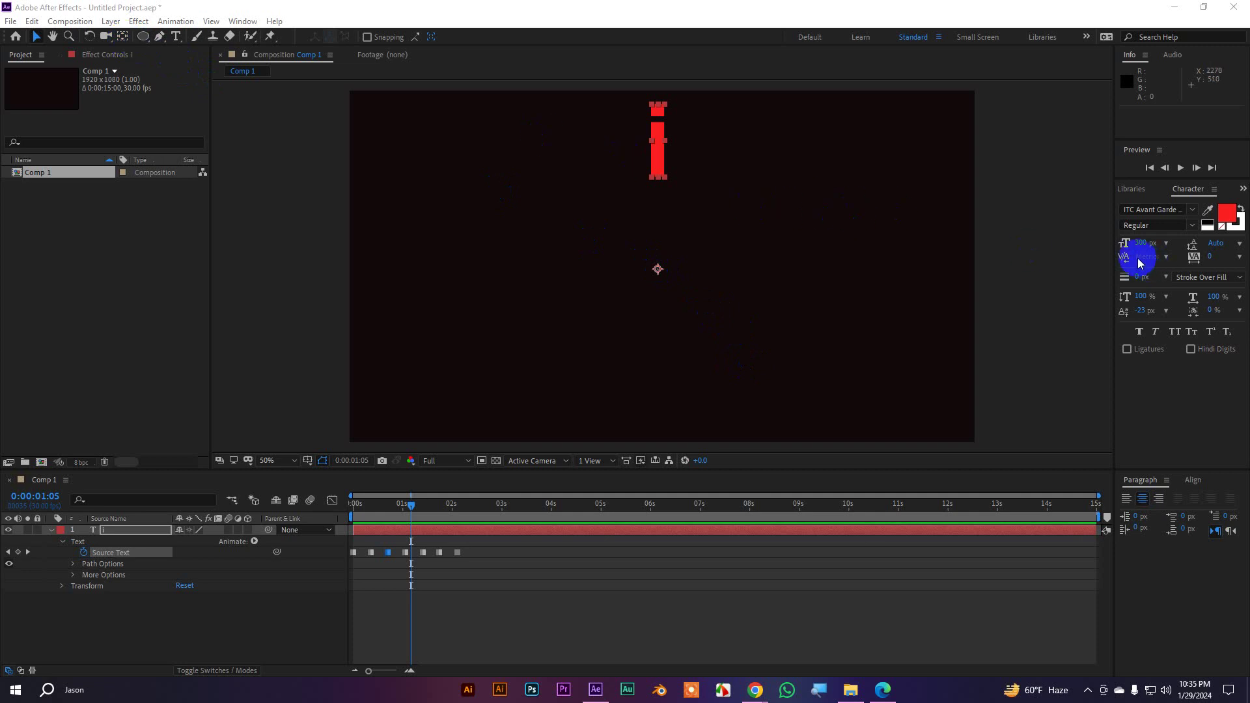
left_click_drag(409, 512, 460, 509)
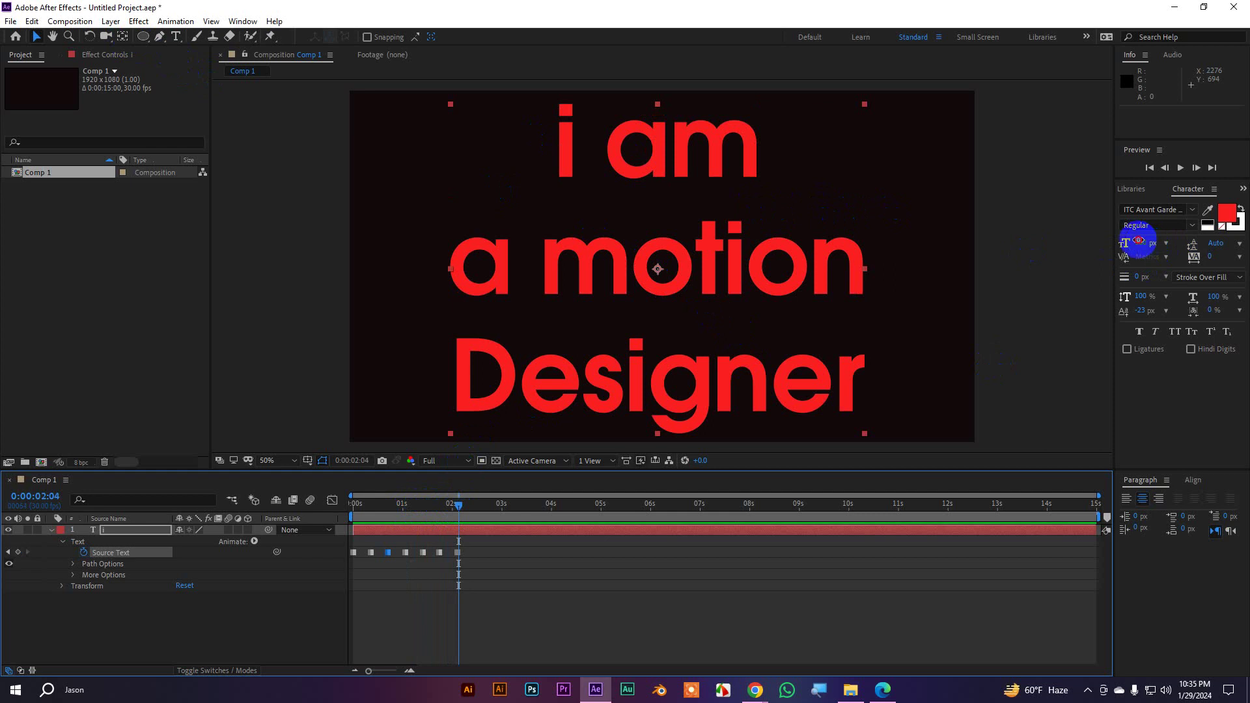
left_click_drag(1138, 243, 1019, 244)
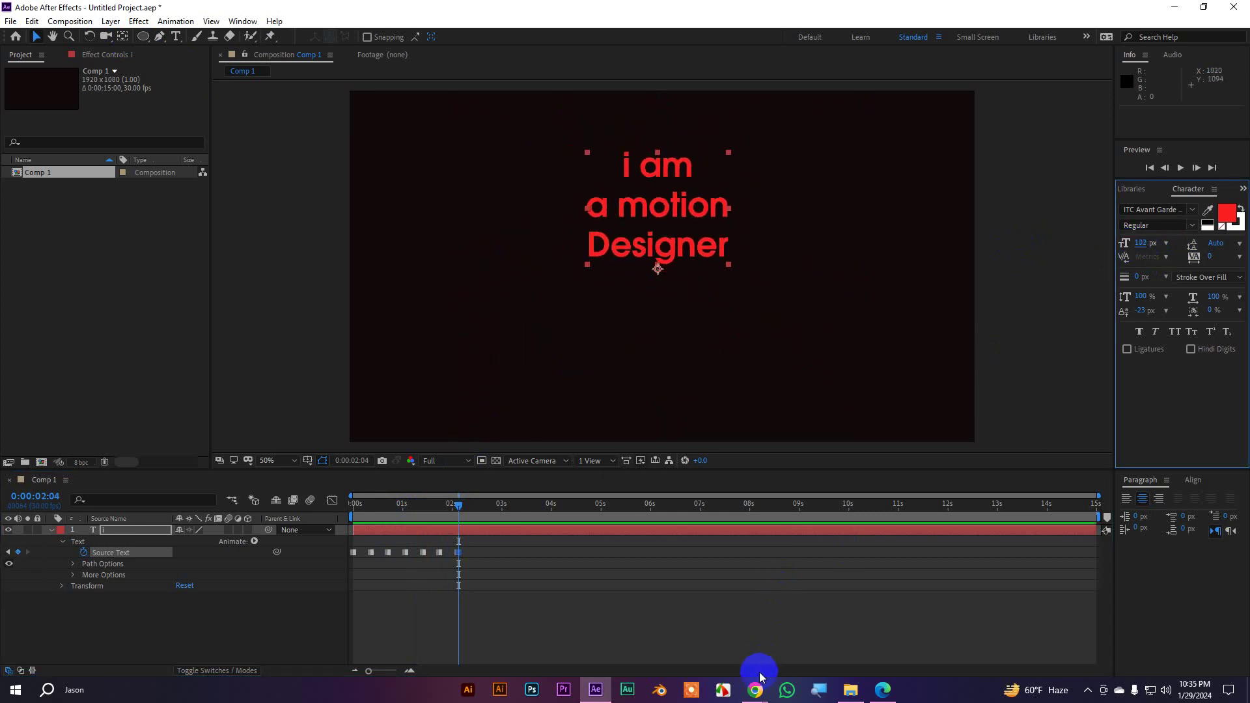
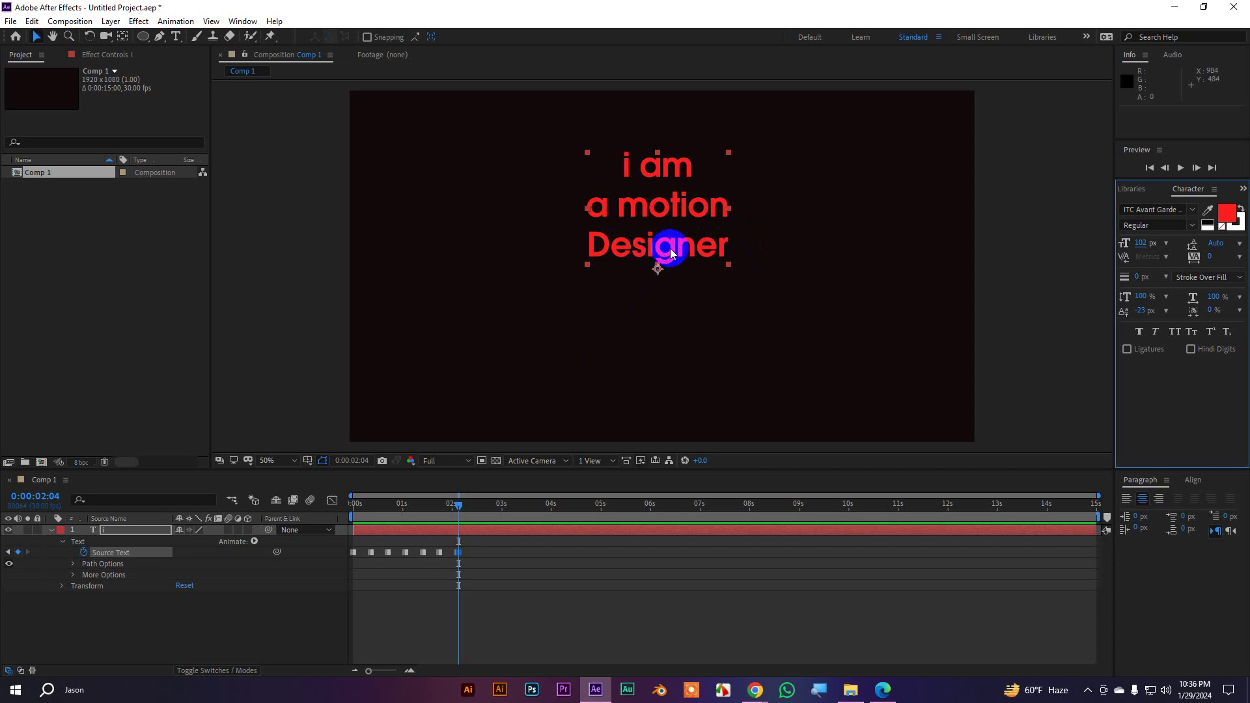
Centre the anchor point, then align the red three-line text to the composition's horizontal and vertical centre
double_click(121, 39, "ctrl")
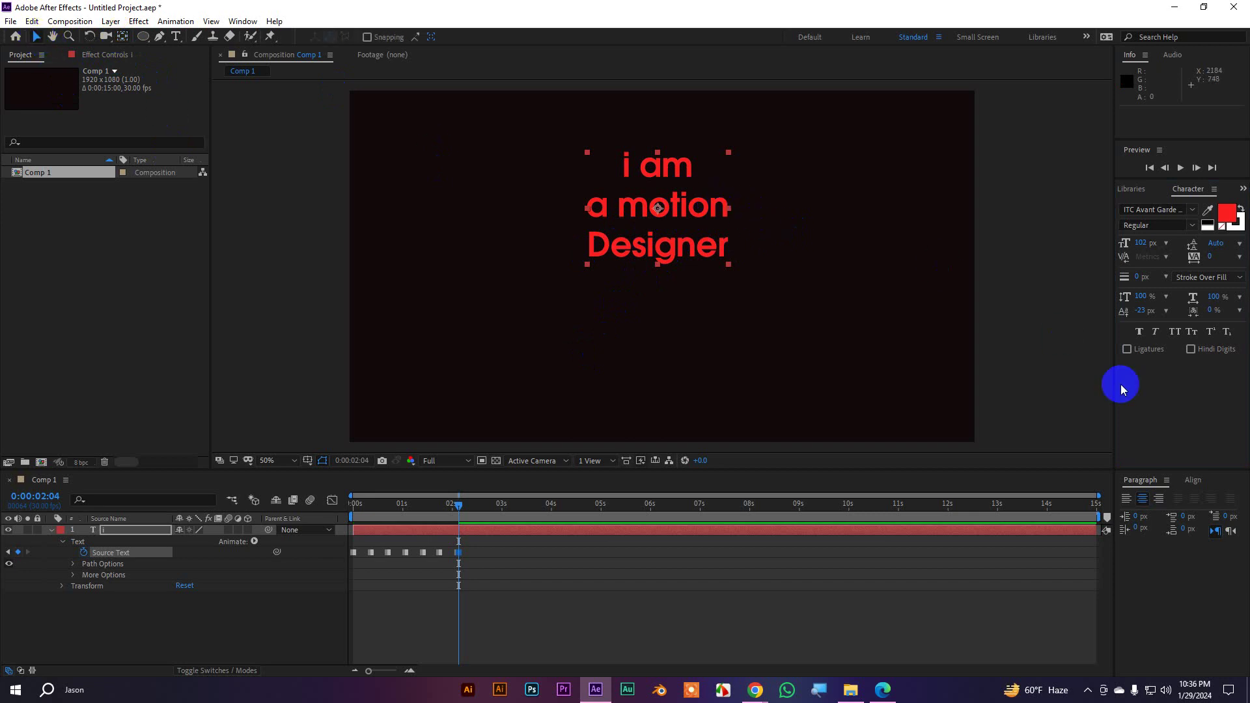
left_click(1146, 490)
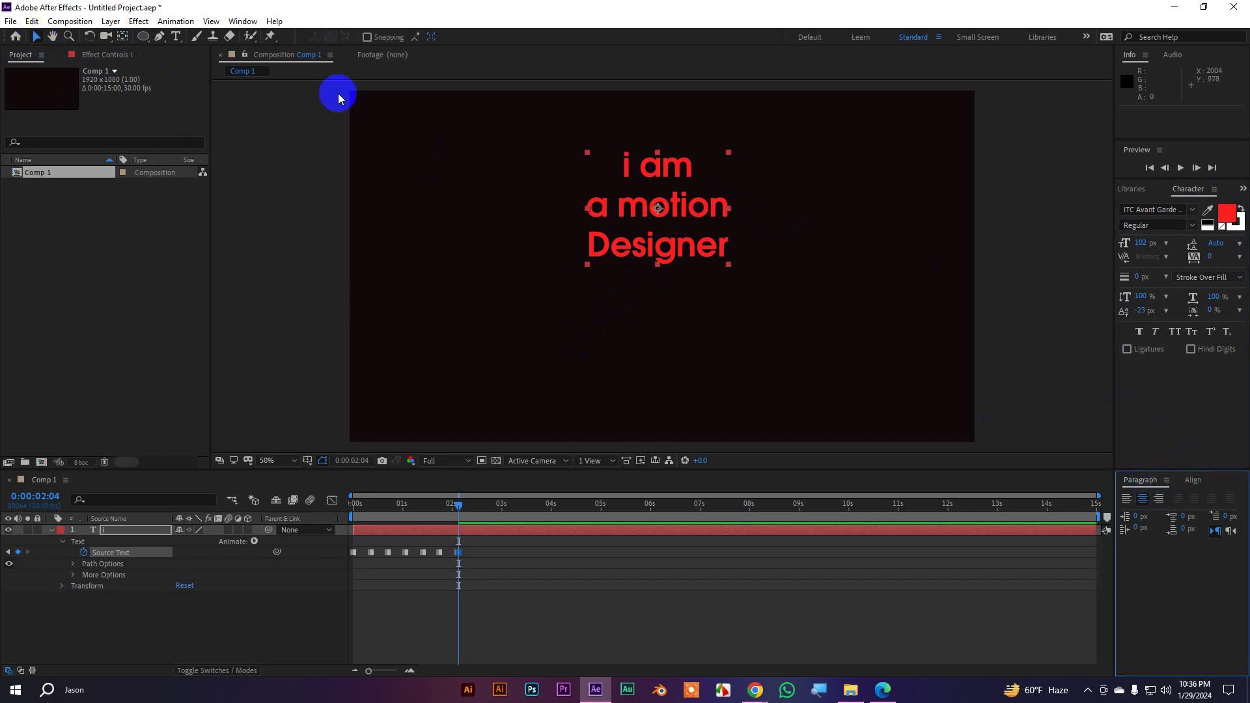
left_click(243, 21)
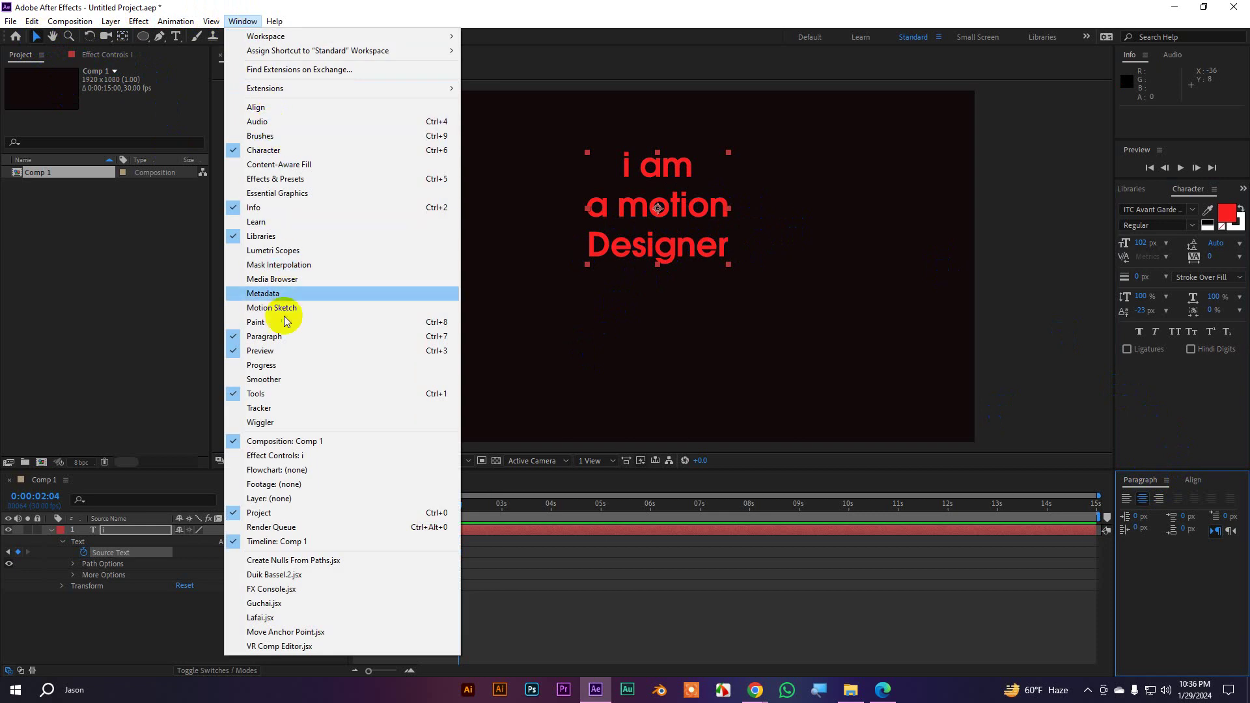
left_click(1146, 506)
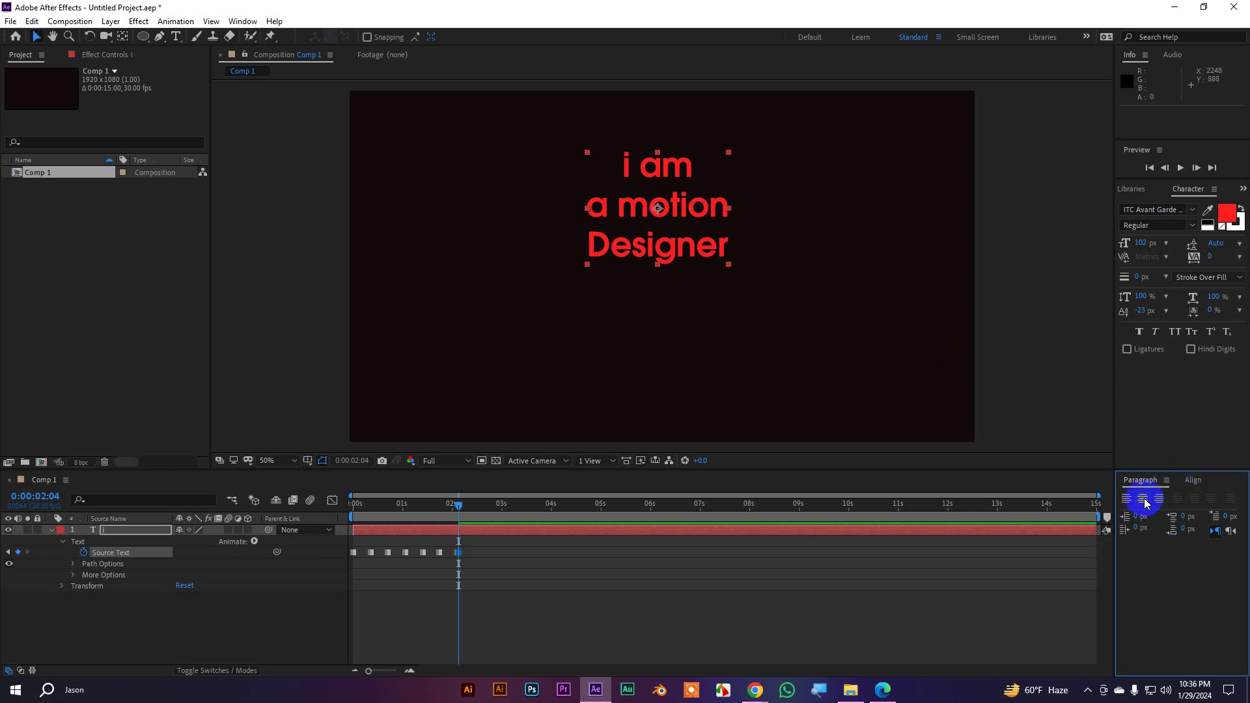
left_click(1187, 481)
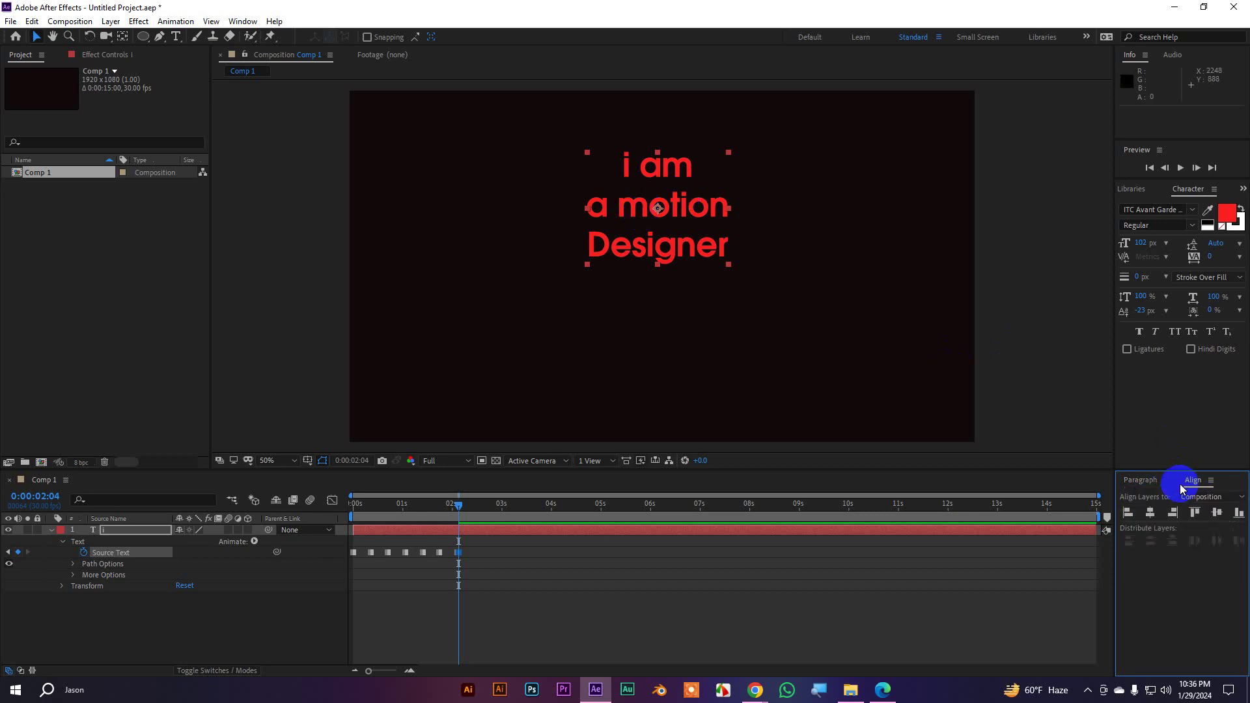
left_click(1151, 512)
left_click(1219, 518)
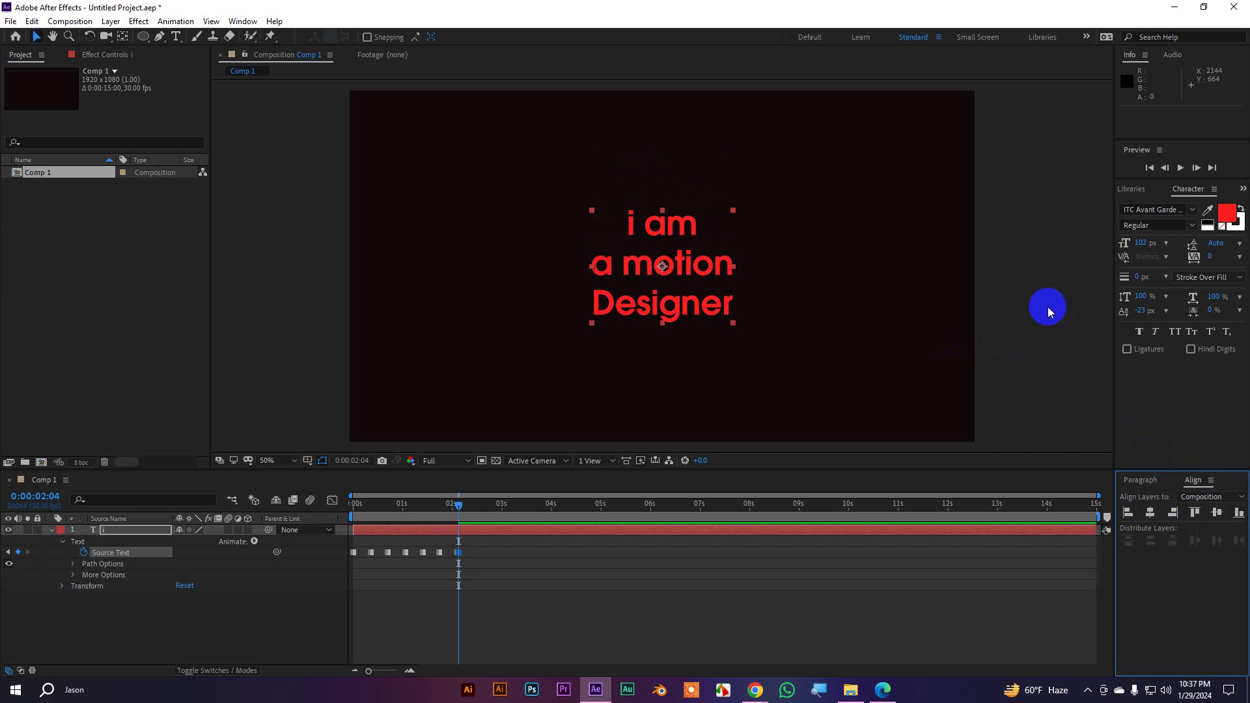
Replace the text with 'jason' followed by a new line, then finish editing
double_click(717, 302)
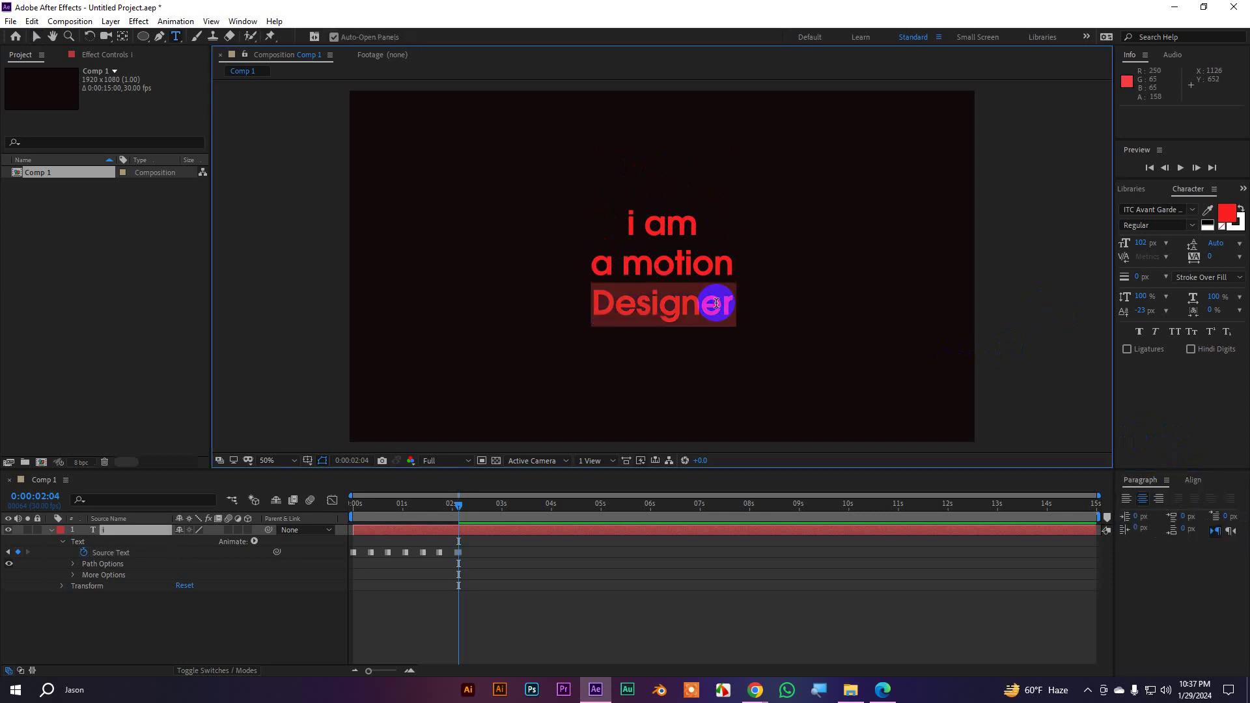
key("ctrl+a")
type("jas")
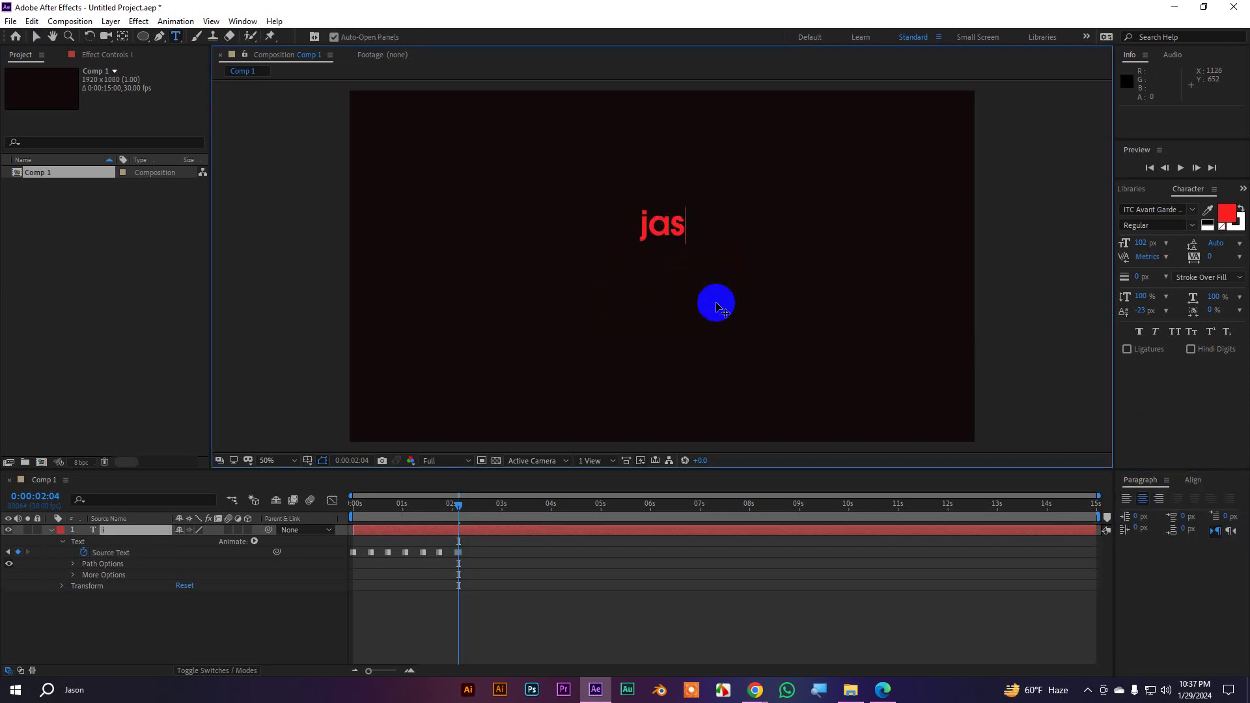
type("on")
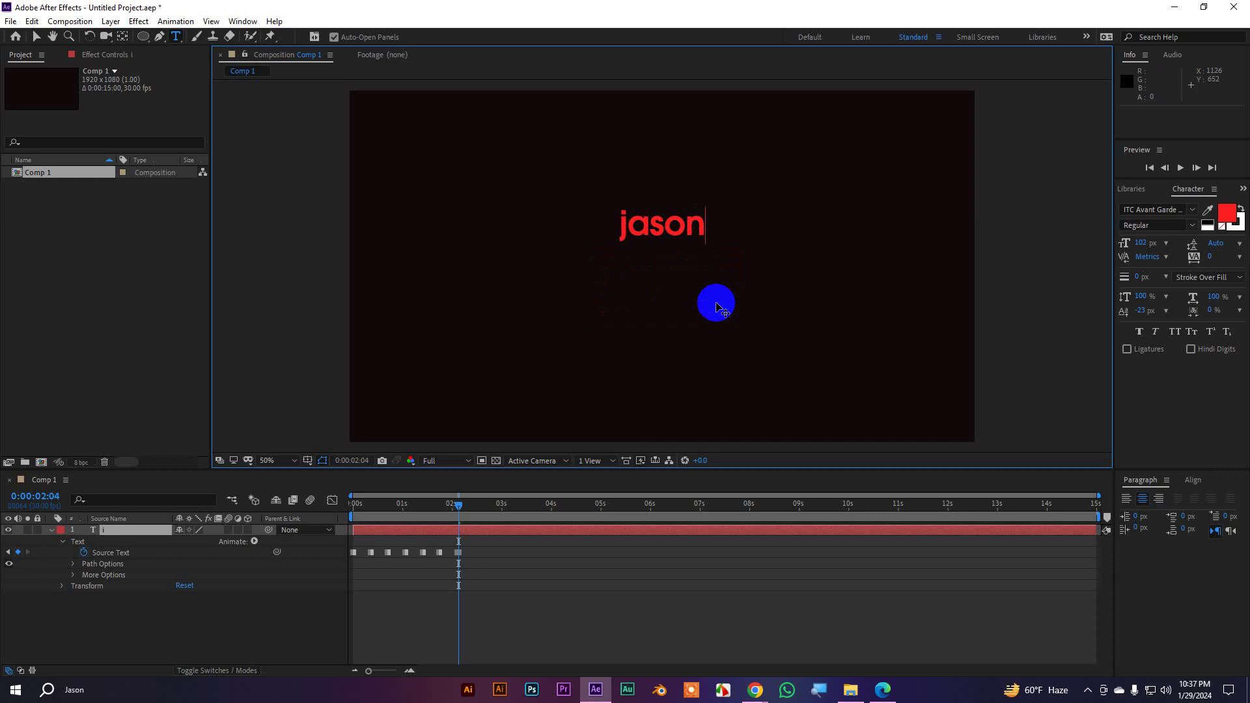
key("Return")
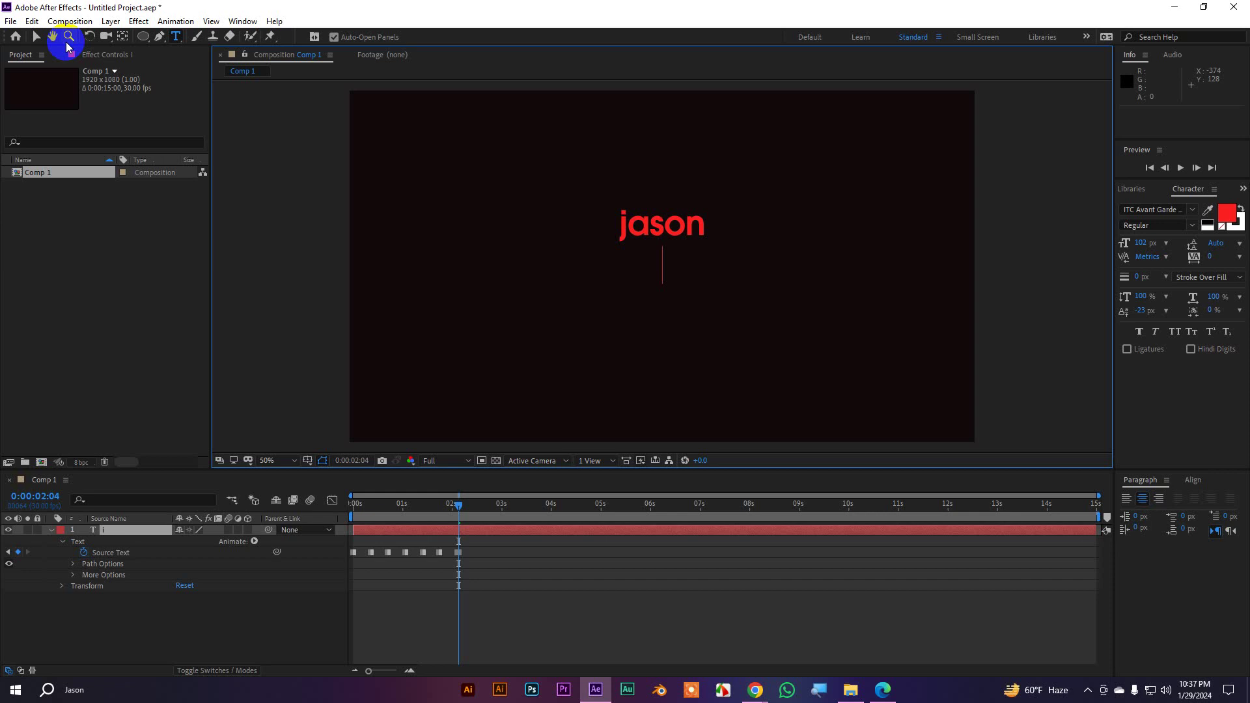
left_click(37, 38)
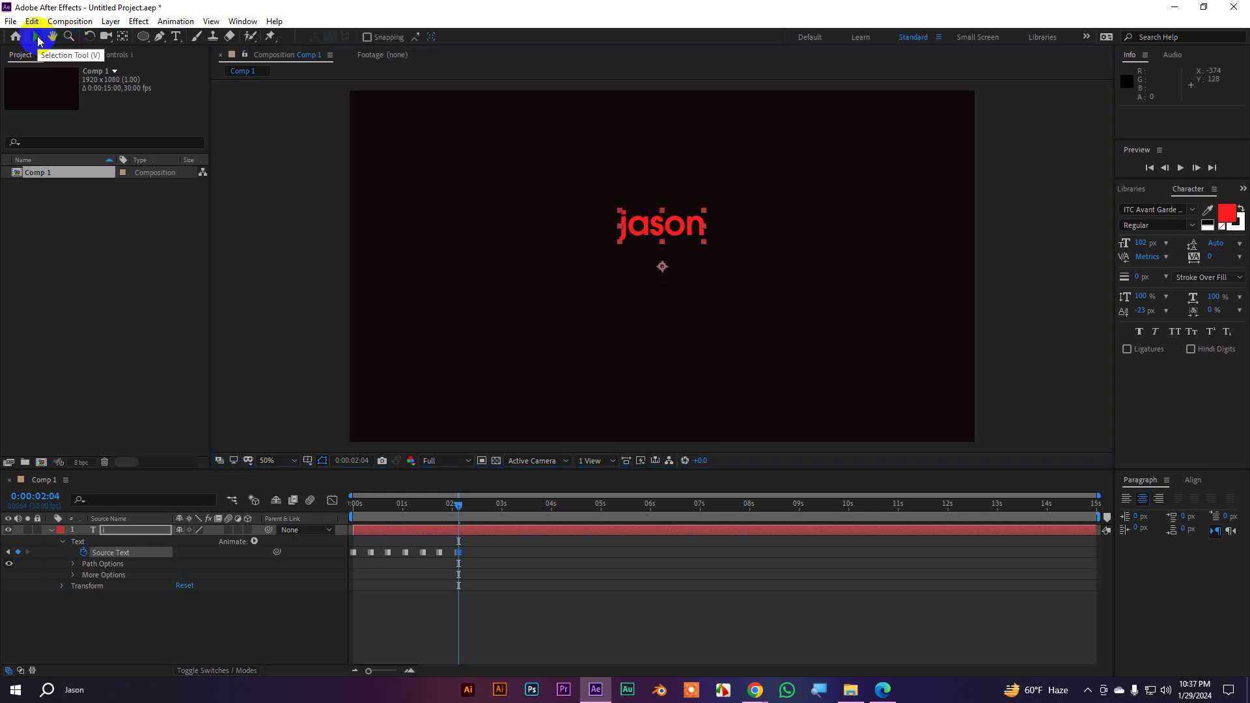
Bring back the 'i am a motion Designer' text and remove its Source Text keyframes
left_click(664, 226)
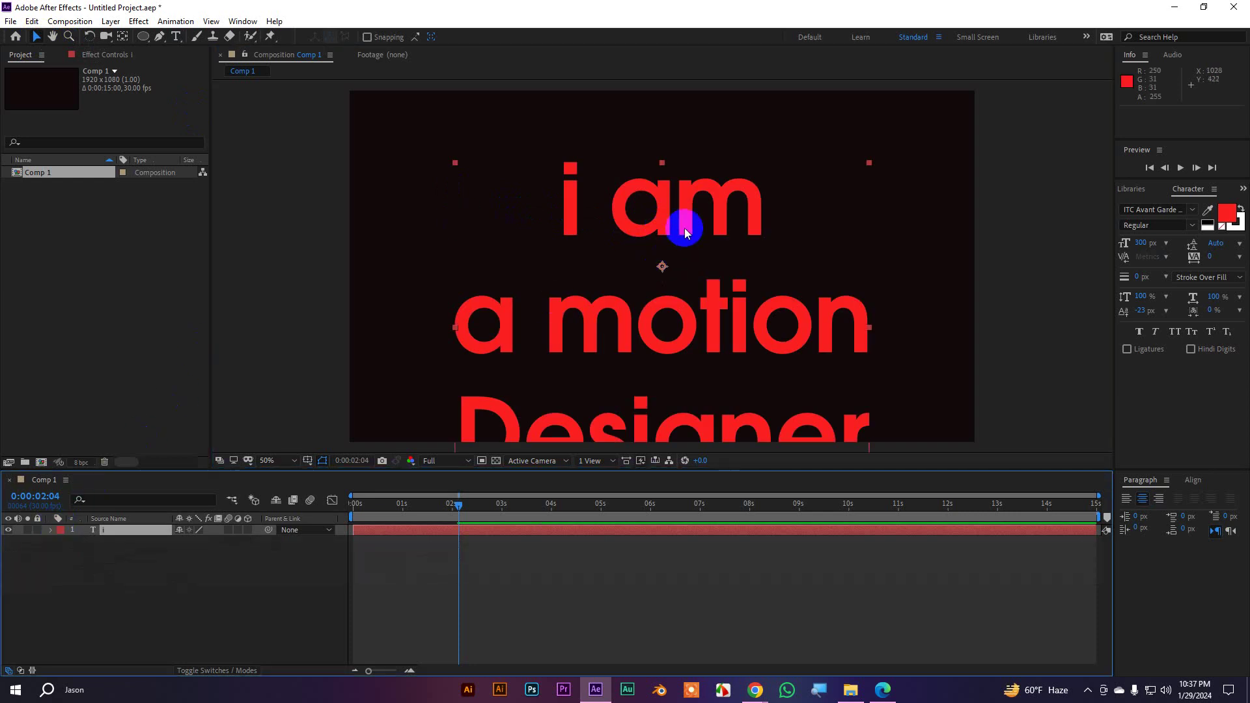
left_click(52, 531)
left_click(52, 531)
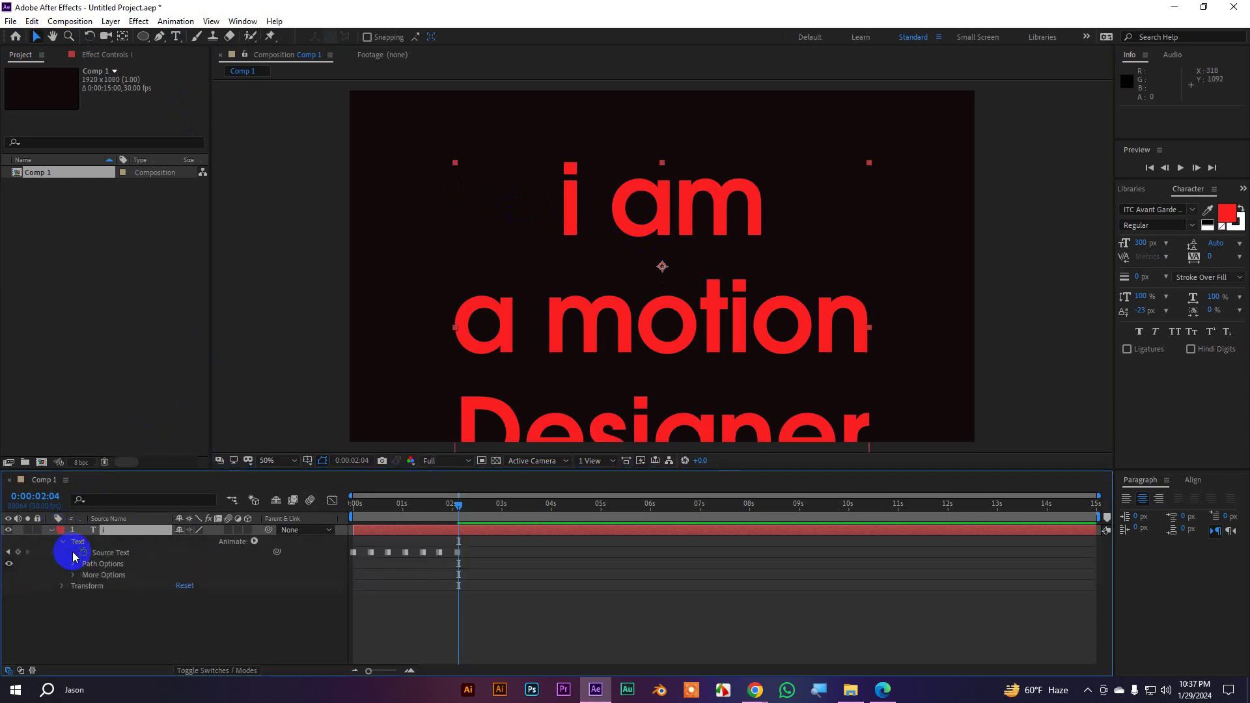
left_click(83, 554)
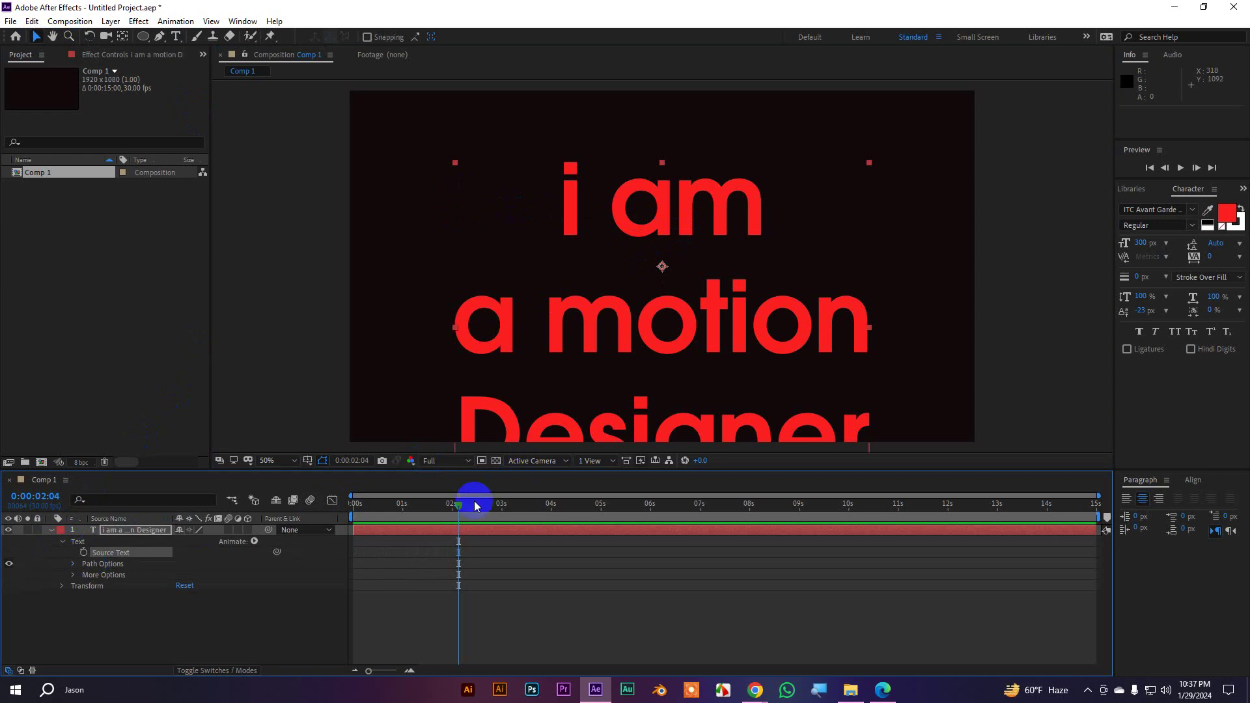
Select all three lines of text on the canvas and delete them
triple_click(700, 226)
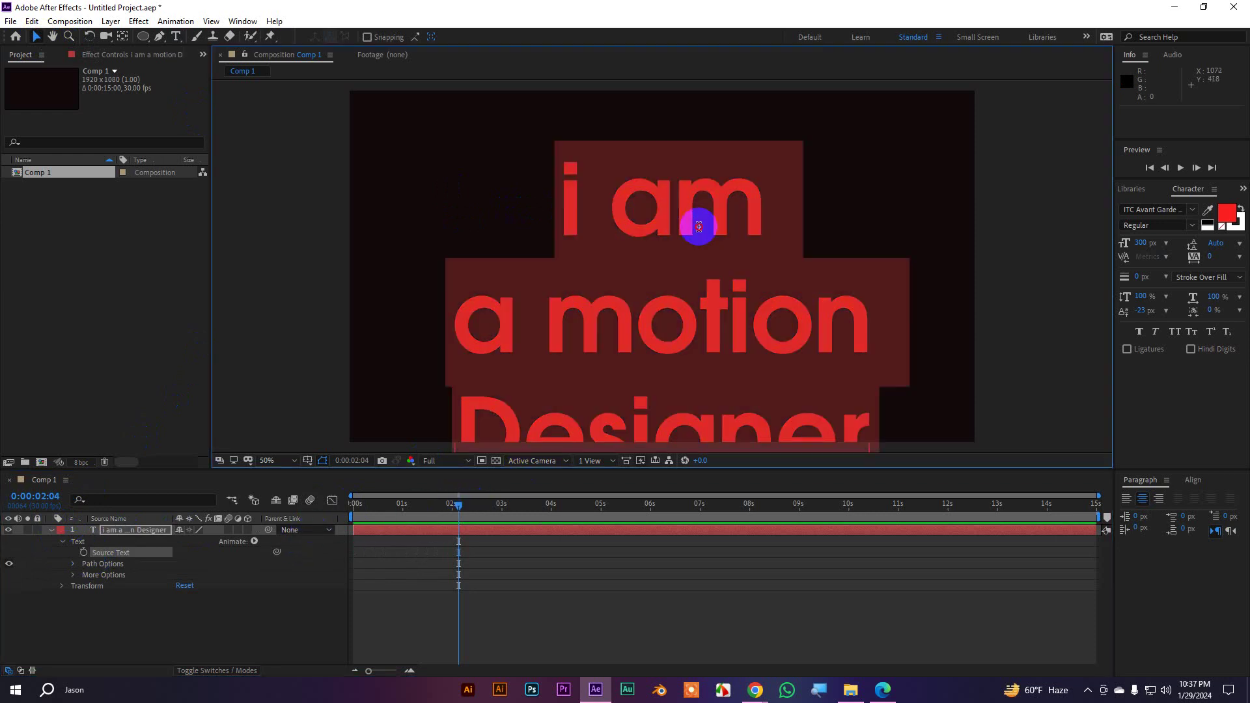
scroll(706, 226, "down", 3)
scroll(680, 265, "up", 4)
triple_click(672, 267)
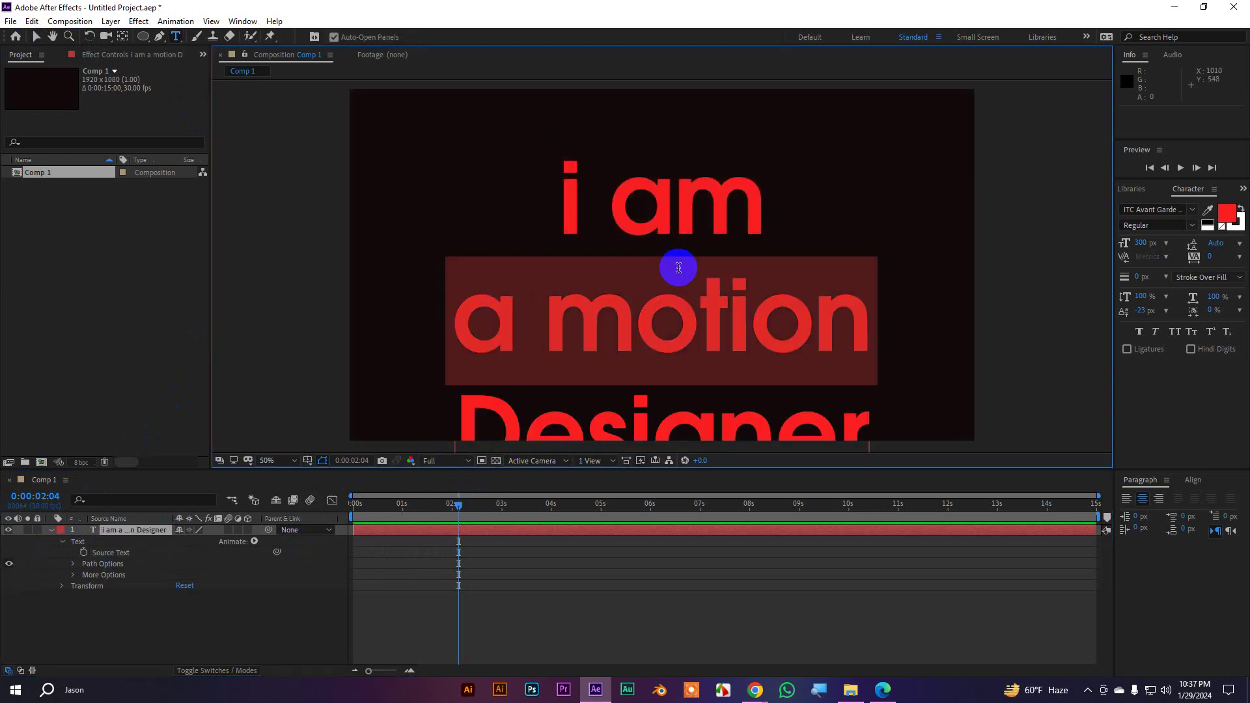
key("ctrl+a")
key("BackSpace")
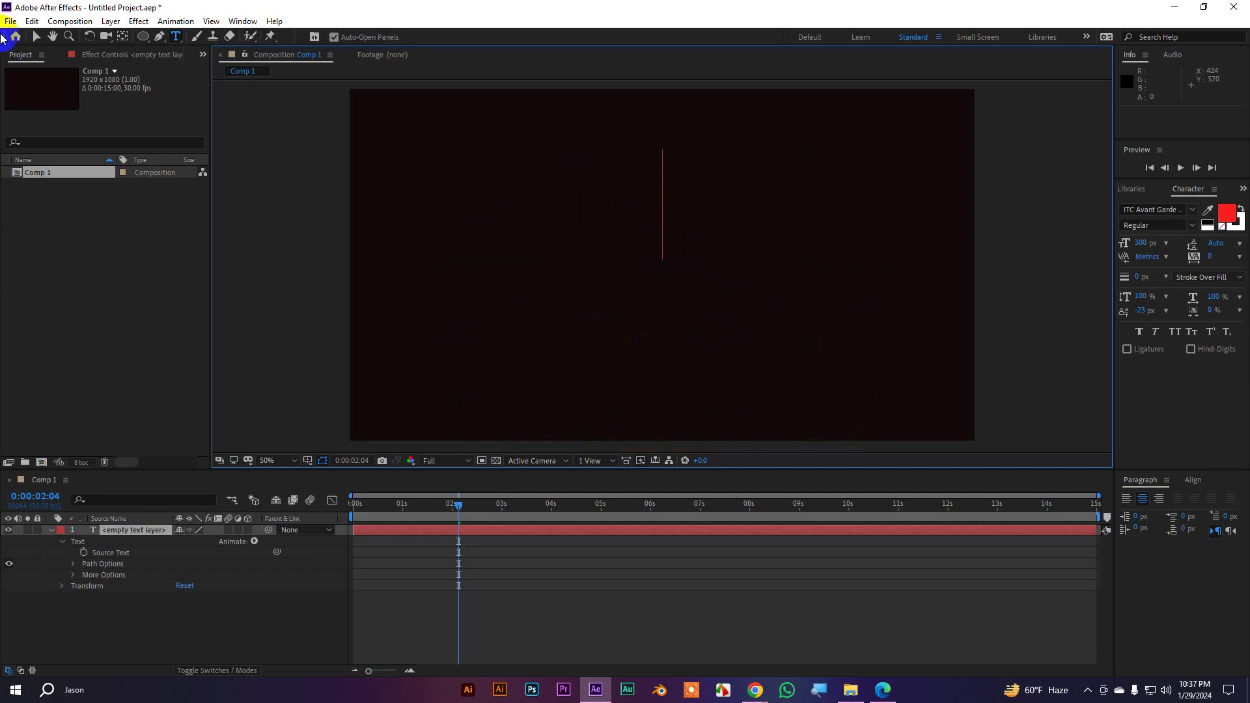
Type 'Olpo Shikhi Dot Com' as new text near the composition centre
left_click(35, 38)
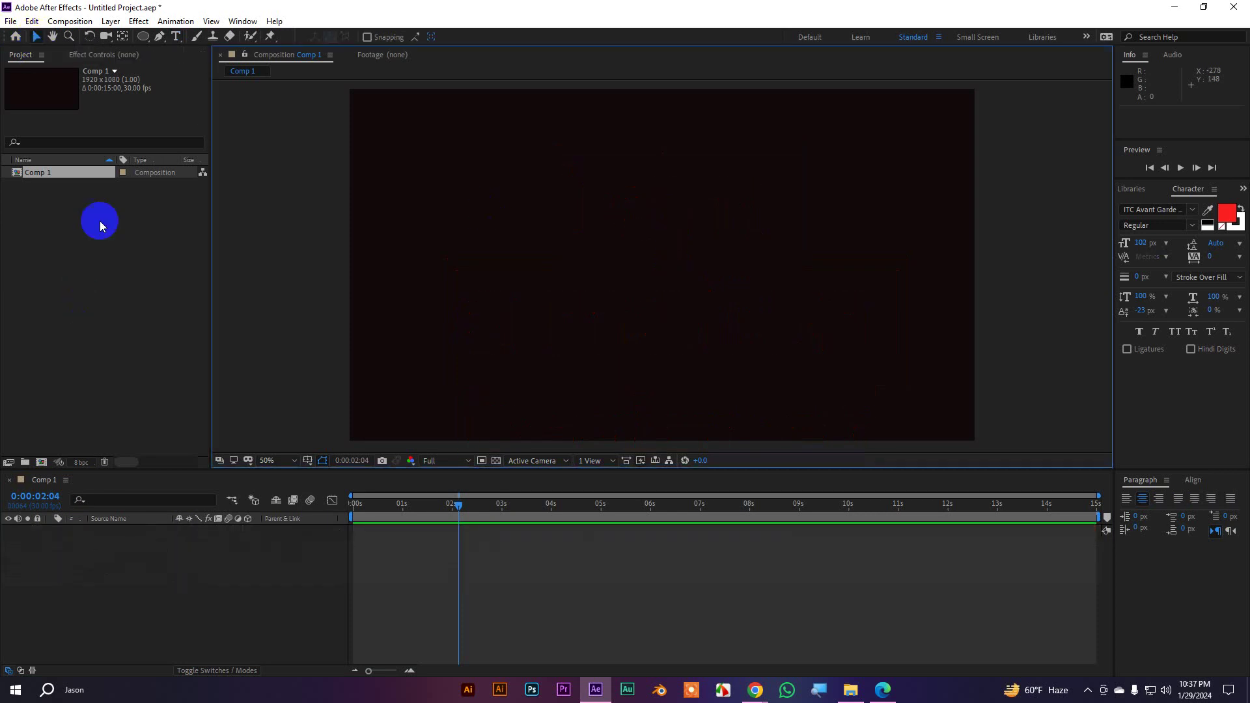
left_click(175, 38)
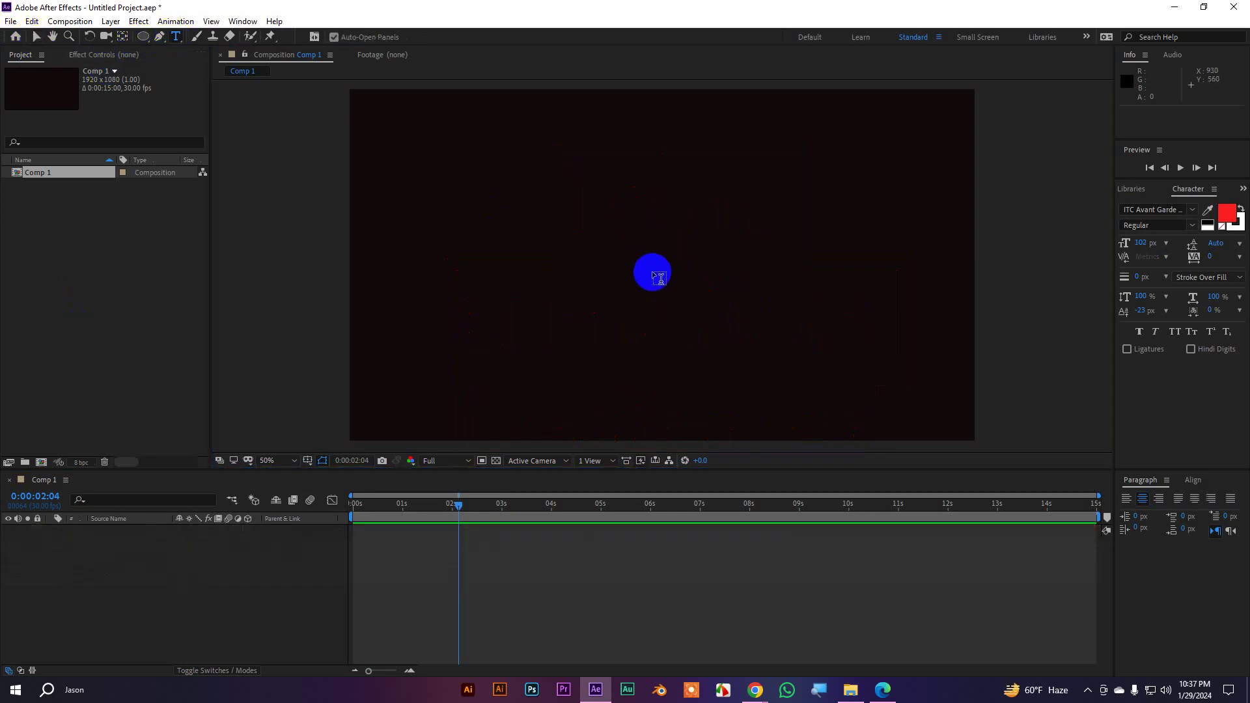
scroll(653, 271, "down", 2)
left_click(605, 288)
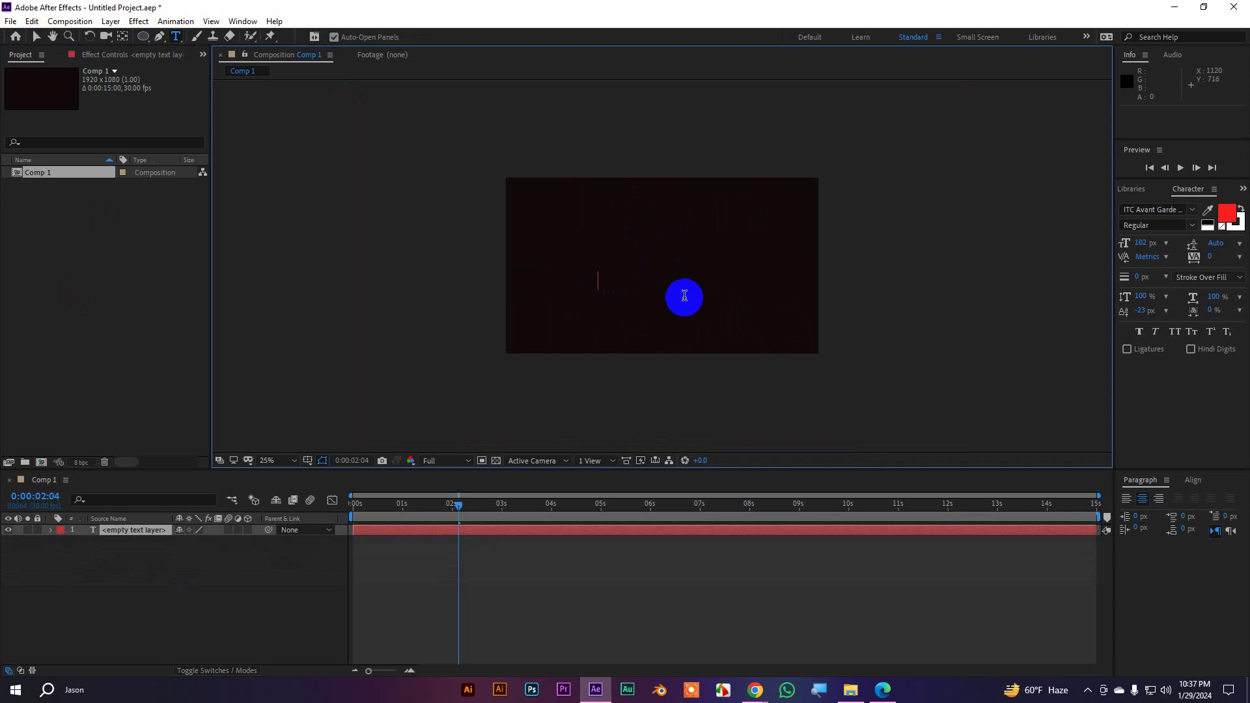
scroll(680, 301, "up", 2)
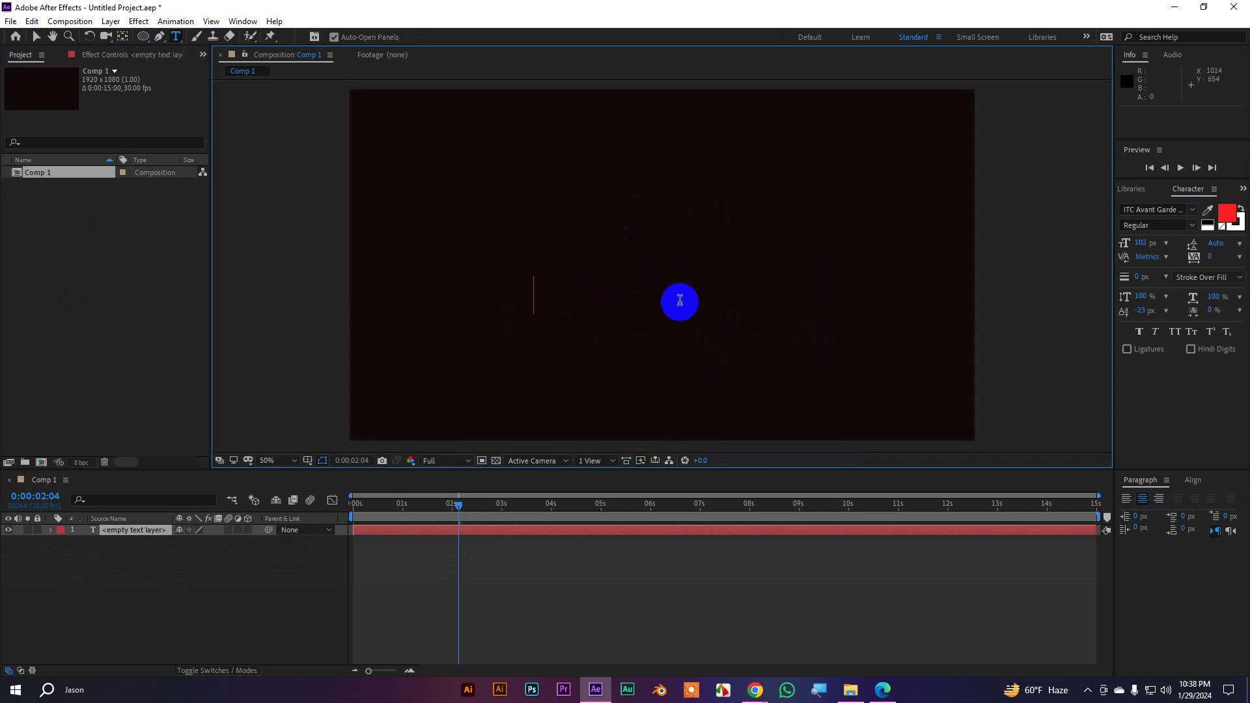
type("Olpo Shi")
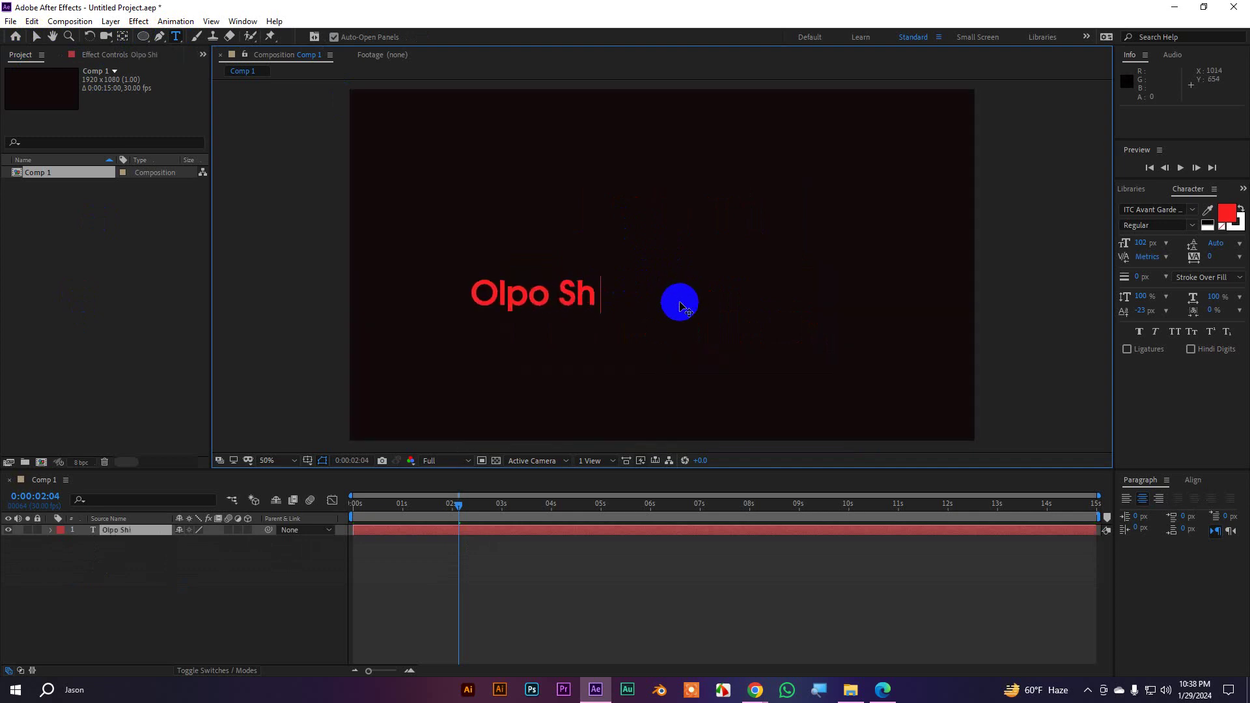
type("khi Do")
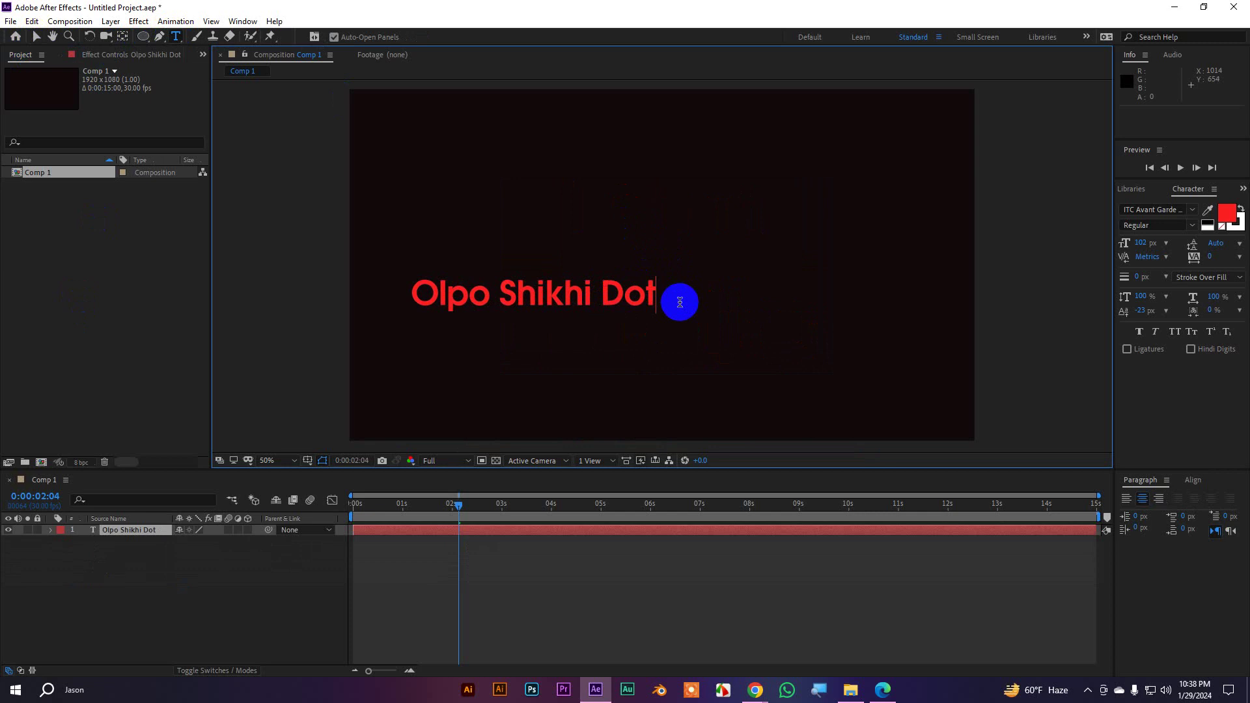
key("BackSpace")
type("T")
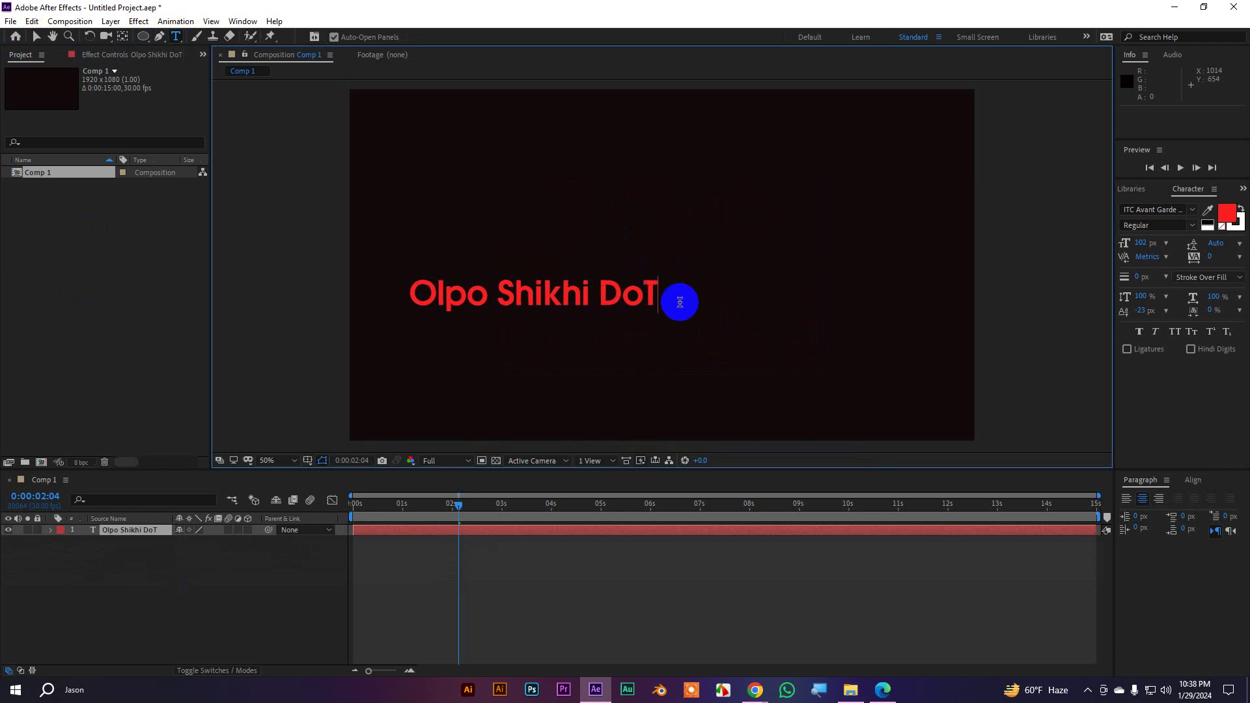
key("BackSpace")
type("t Com")
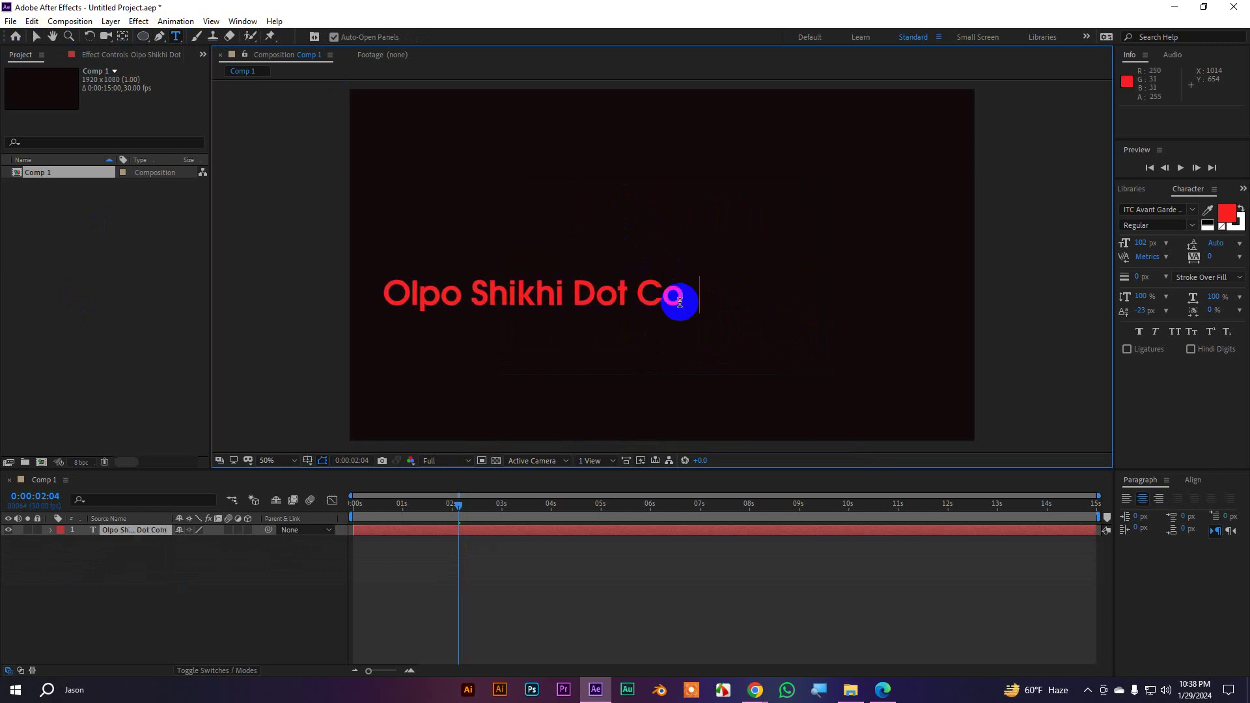
left_click(36, 37)
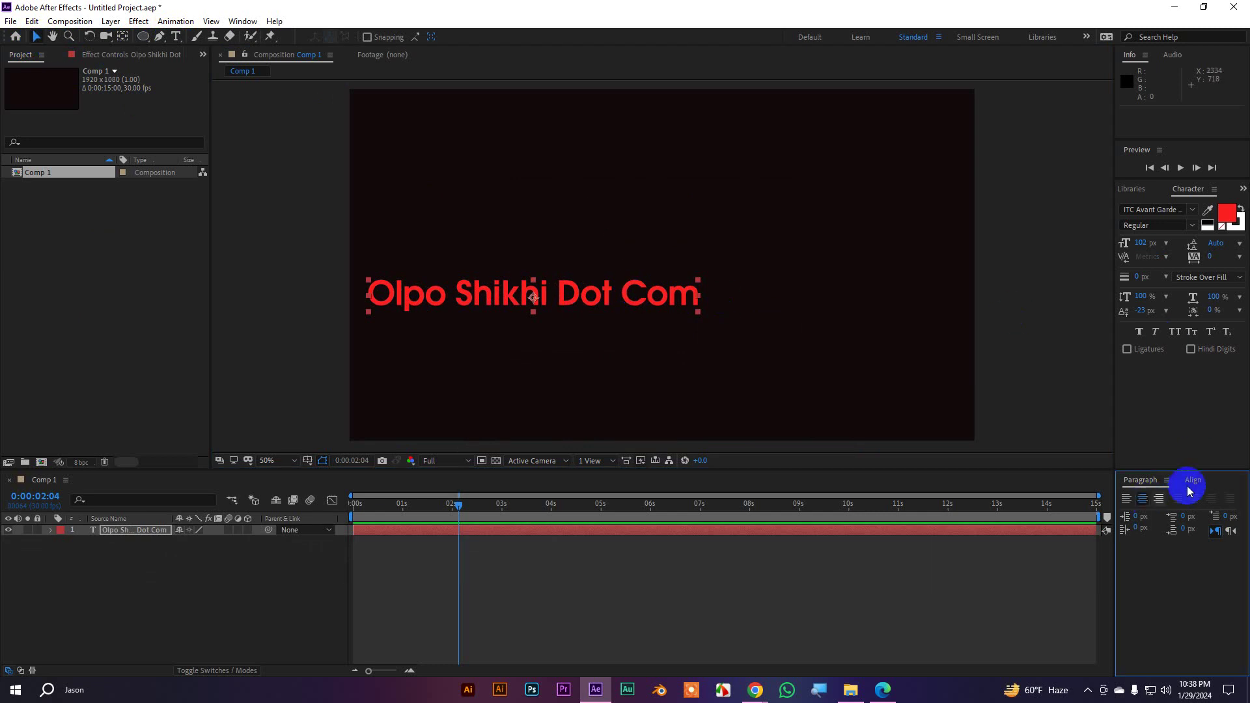
Centre the Olpo Shikhi Dot Com text horizontally and vertically in the composition
left_click(1193, 480)
left_click(1152, 513)
left_click(1217, 513)
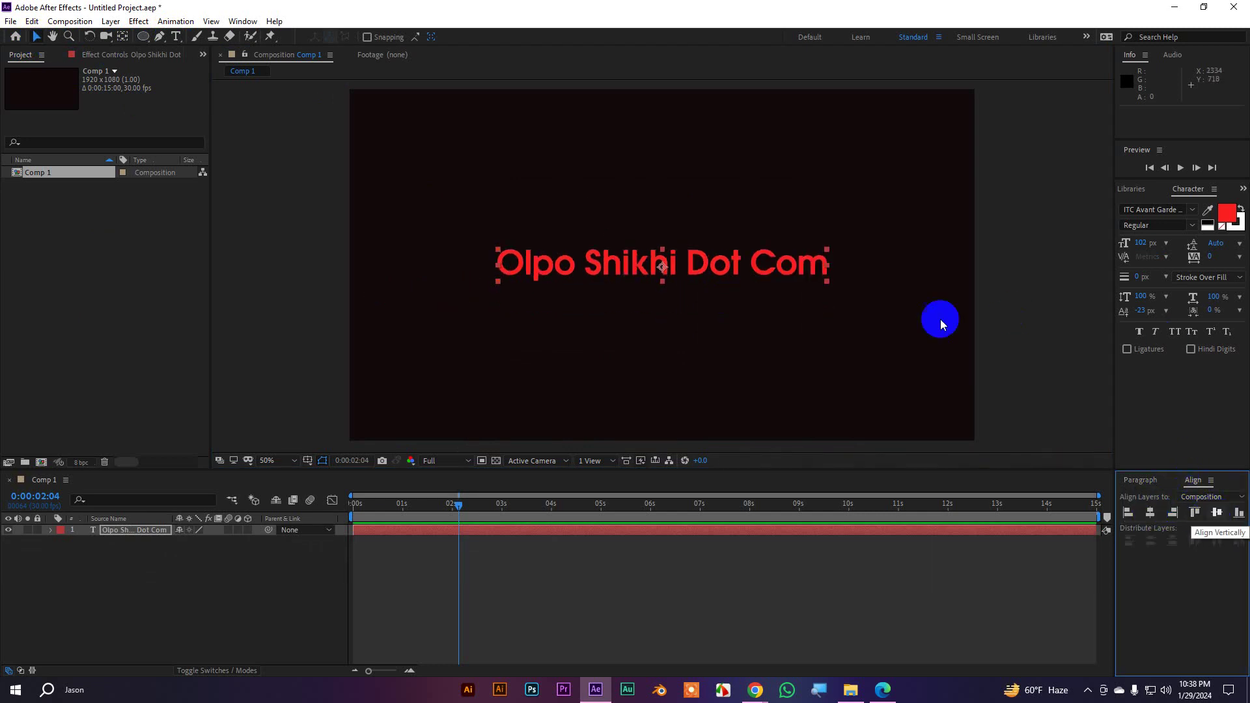
Expand the text layer's Text properties to reveal Path Options and More Options
left_click(51, 530)
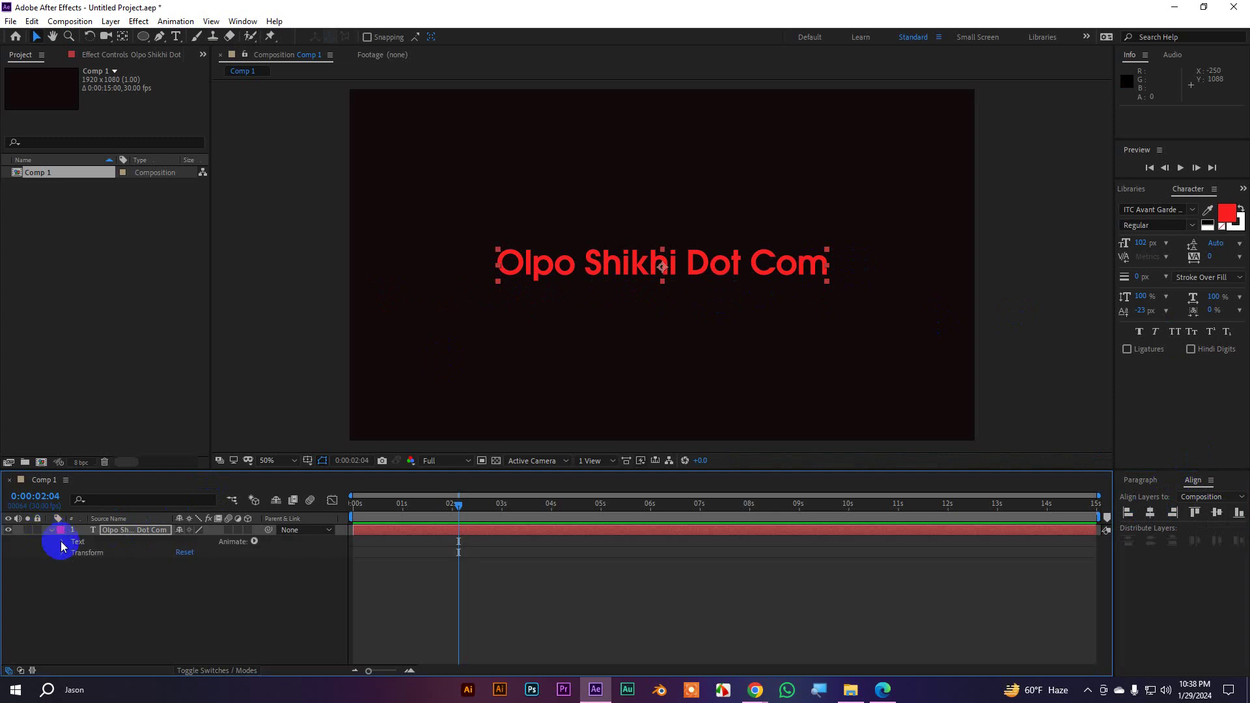
left_click(63, 542)
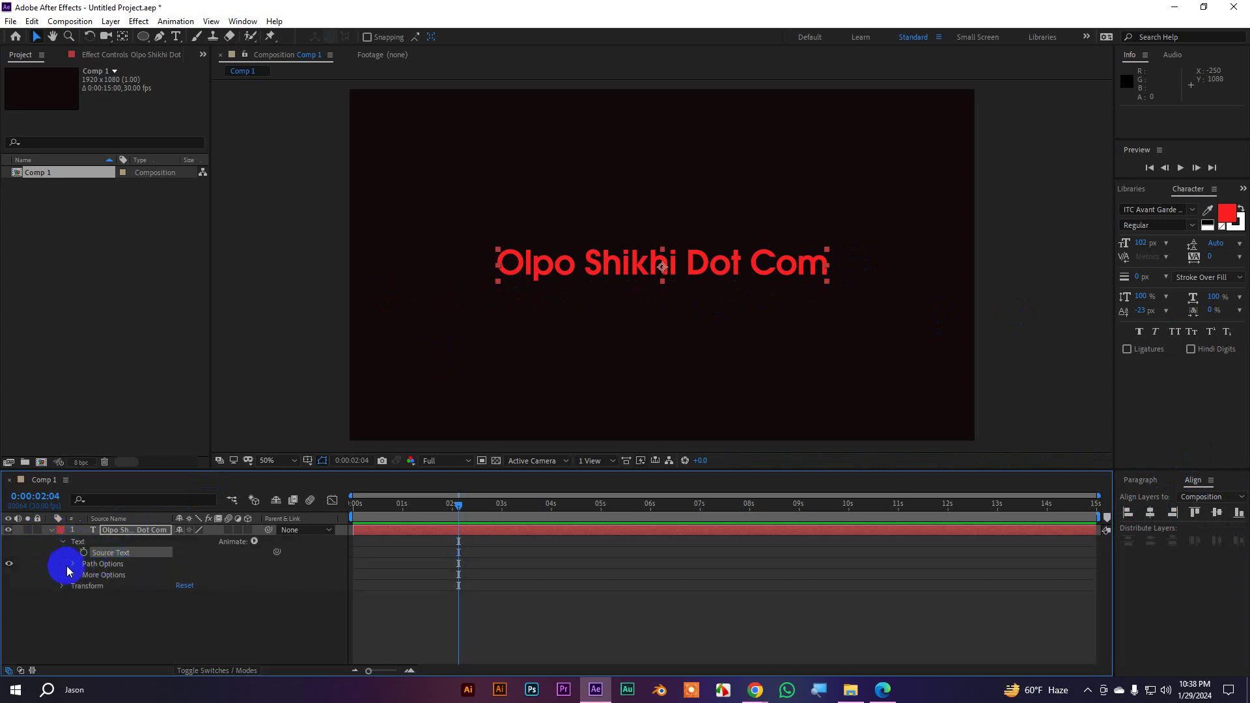
left_click(101, 566)
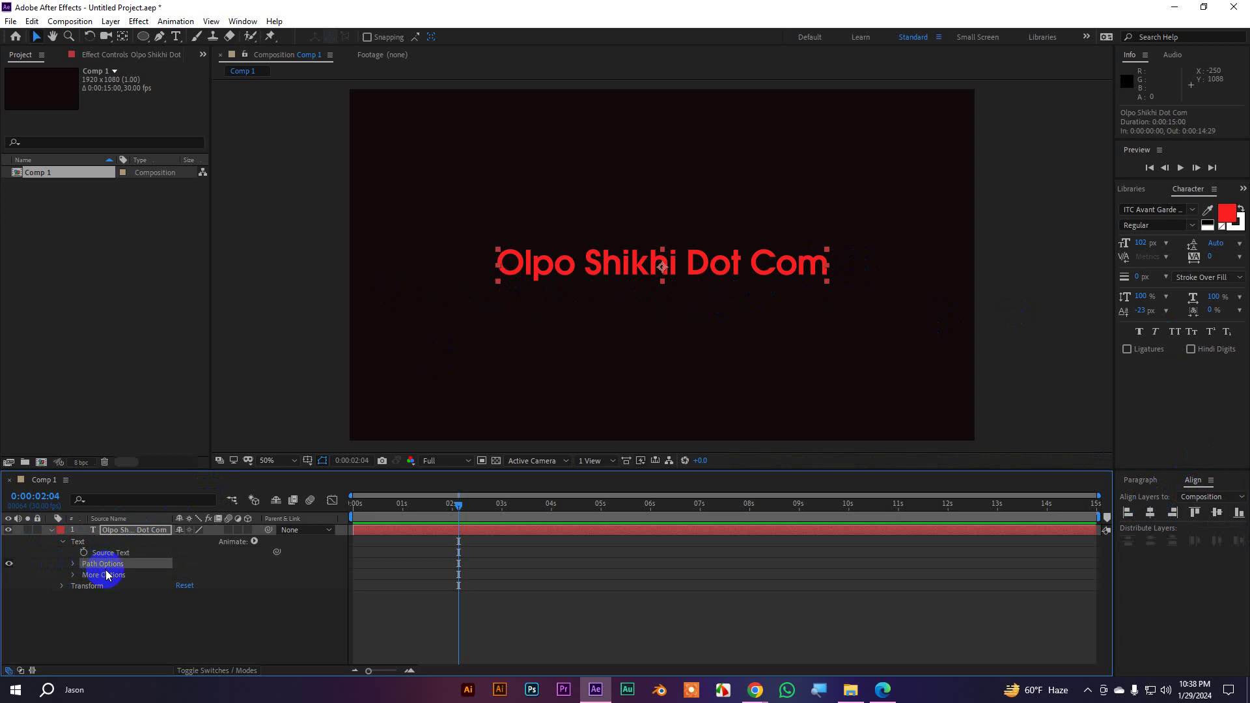
left_click(84, 576)
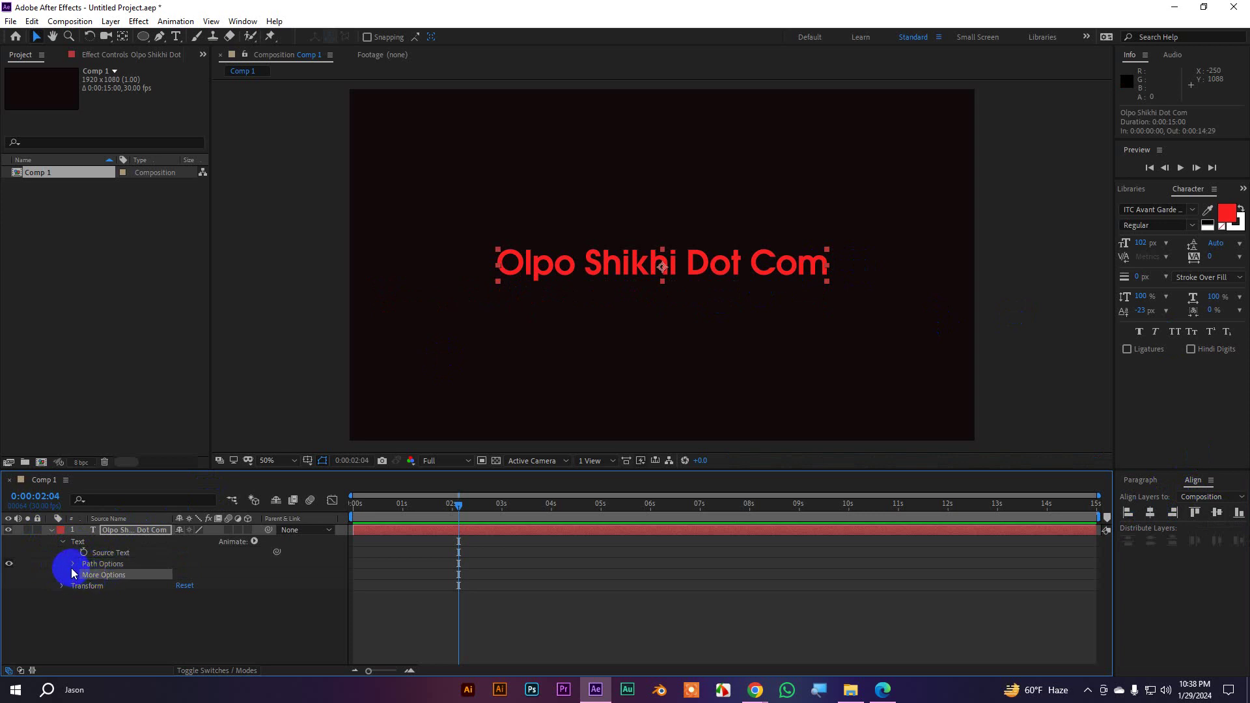
left_click(73, 576)
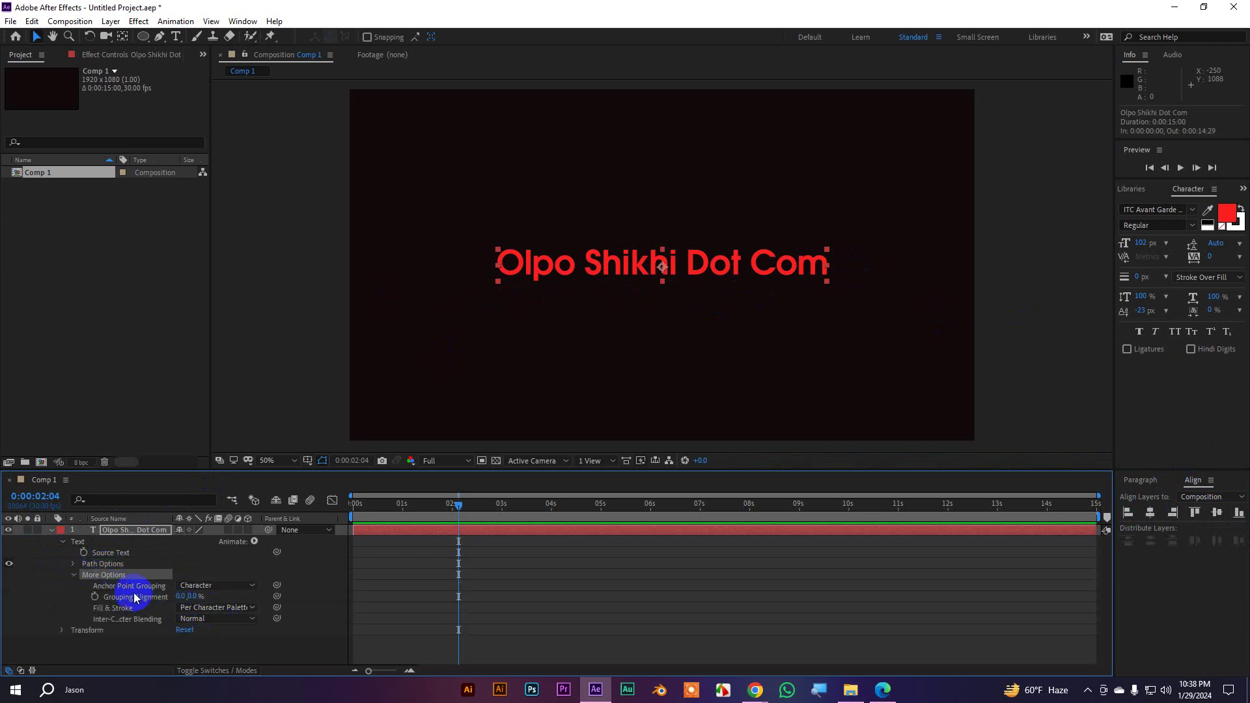
Enlarge the timeline and try Anchor Point Grouping as Word, Line and All before returning to Character
left_click(74, 564)
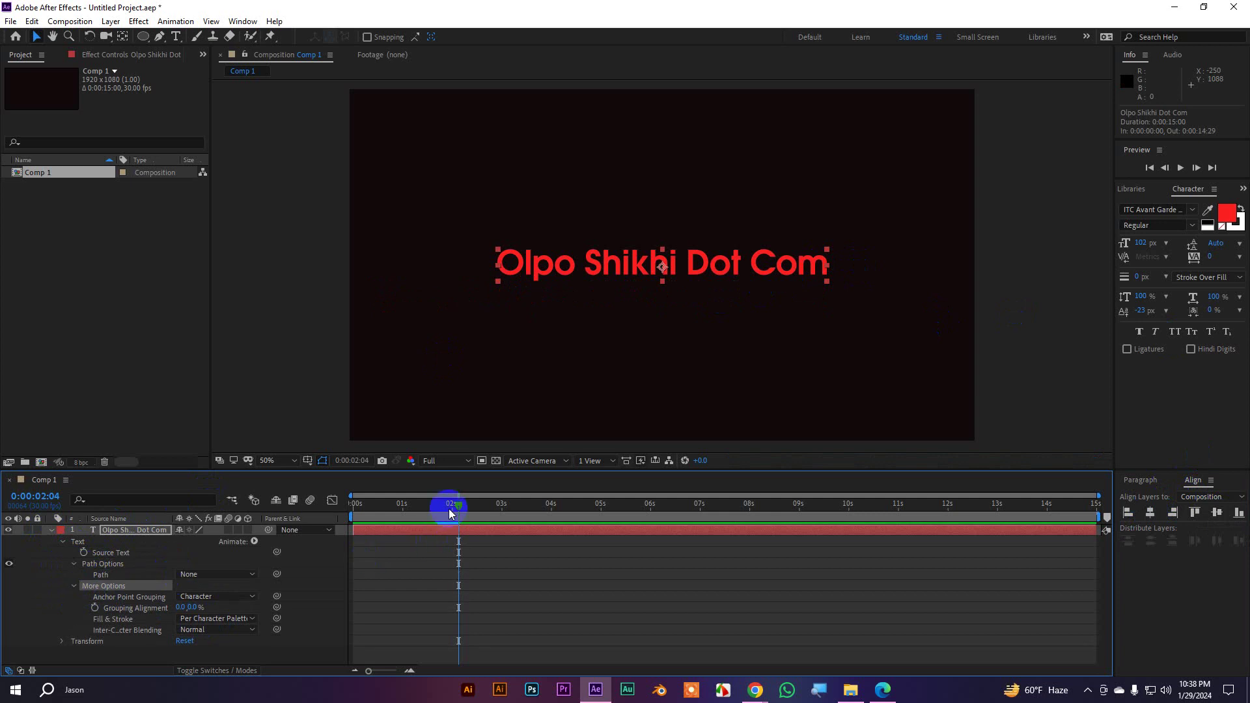
left_click_drag(455, 469, 465, 254)
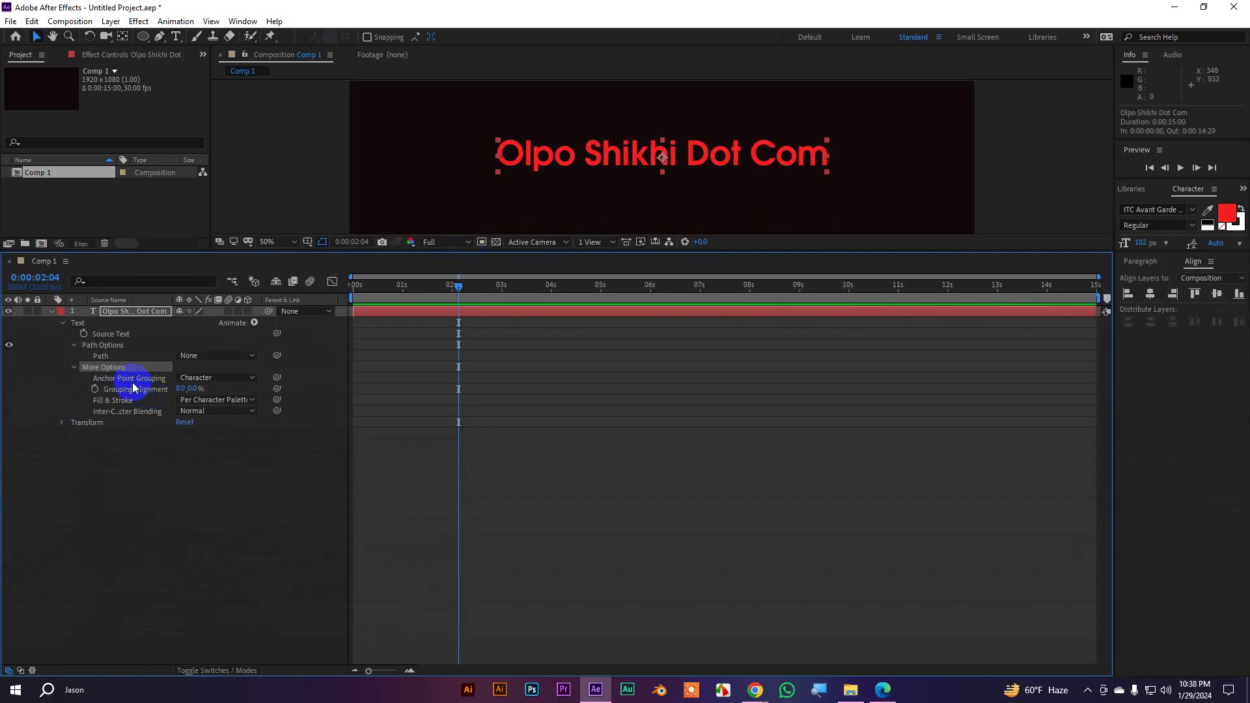
left_click(191, 380)
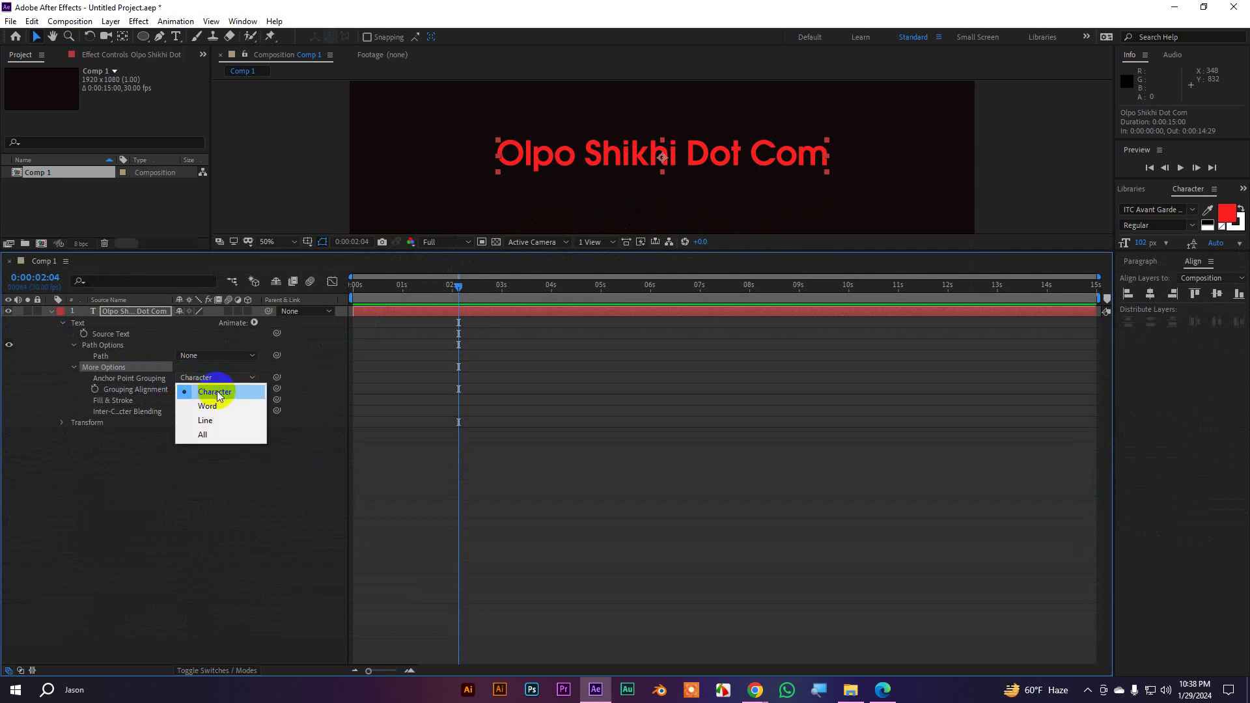
left_click(215, 405)
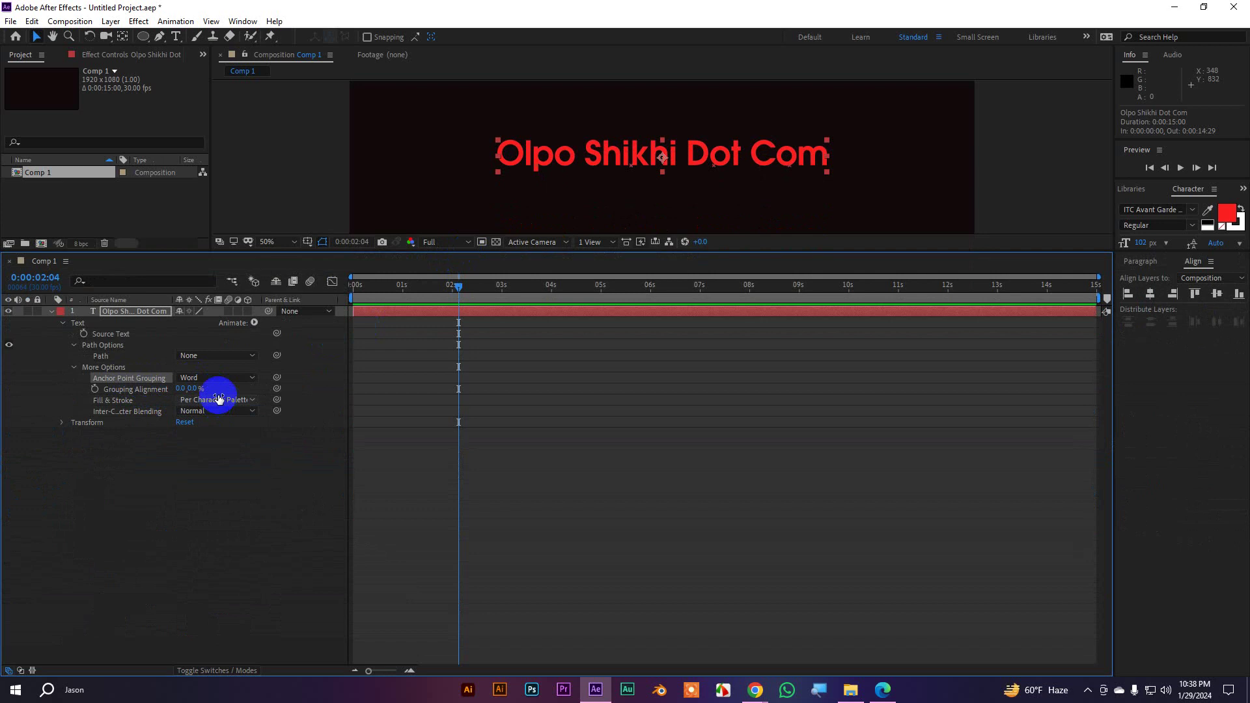
left_click(211, 379)
left_click(219, 421)
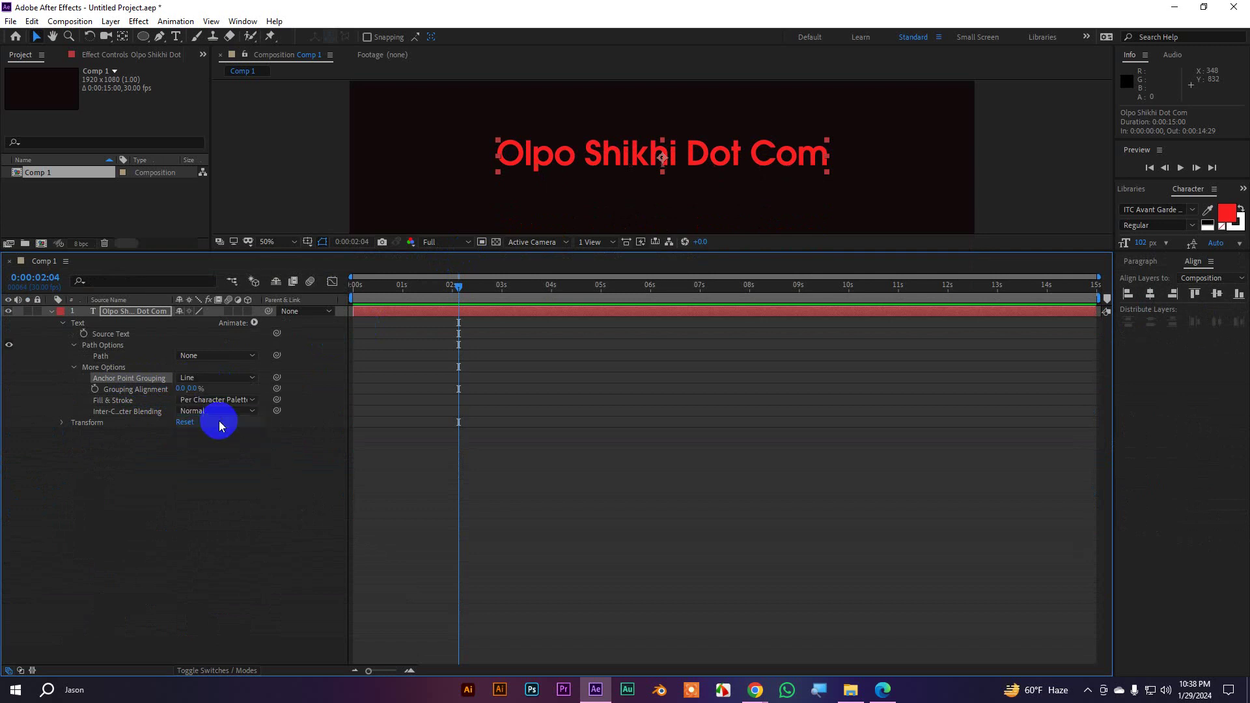
left_click(211, 378)
left_click(214, 435)
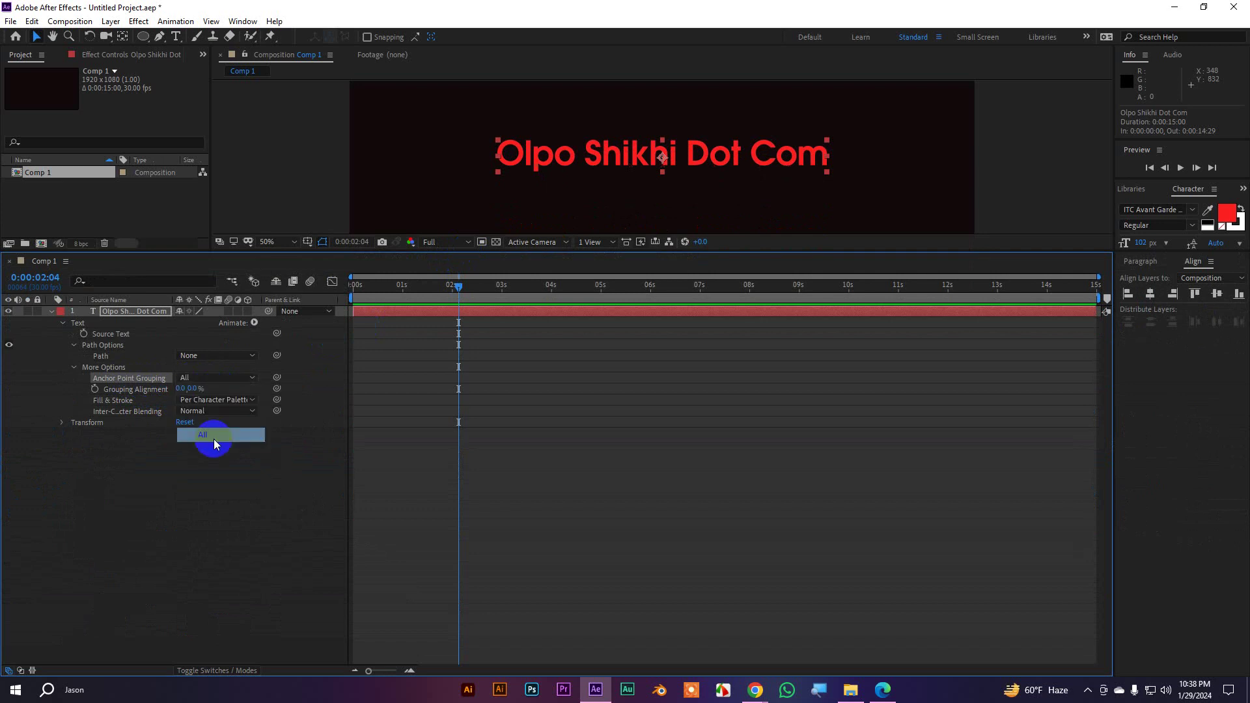
left_click(215, 378)
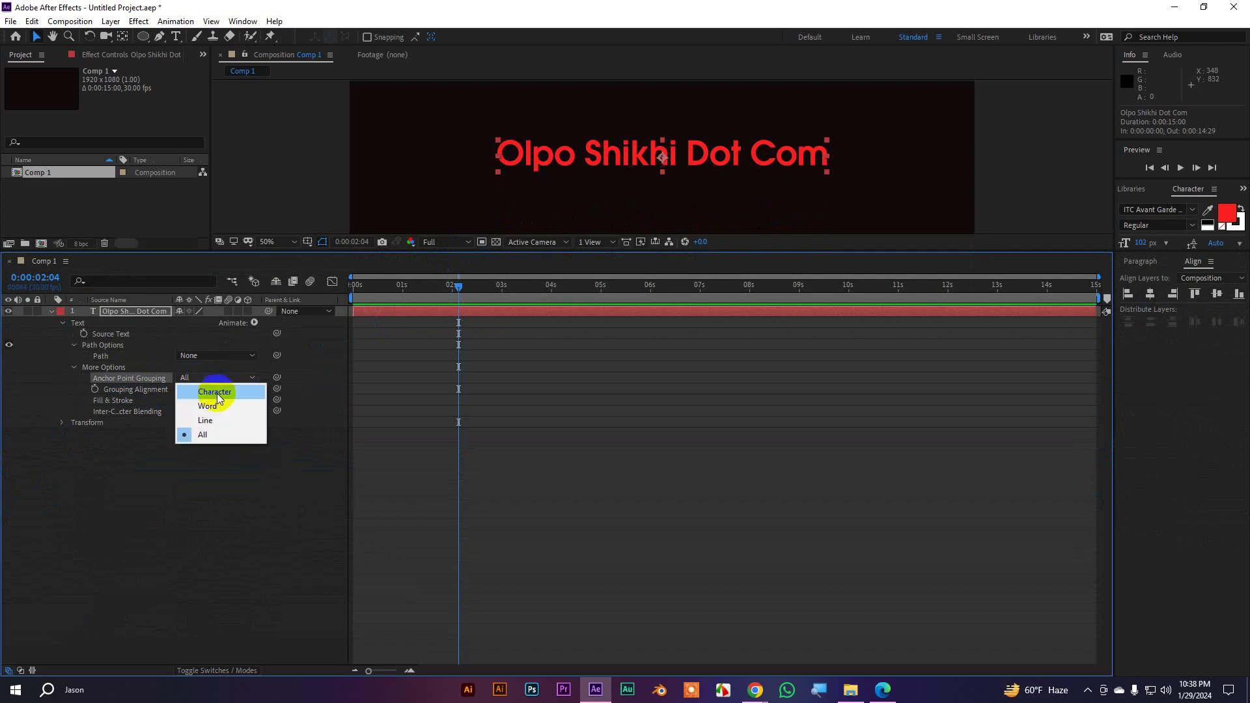
left_click(217, 393)
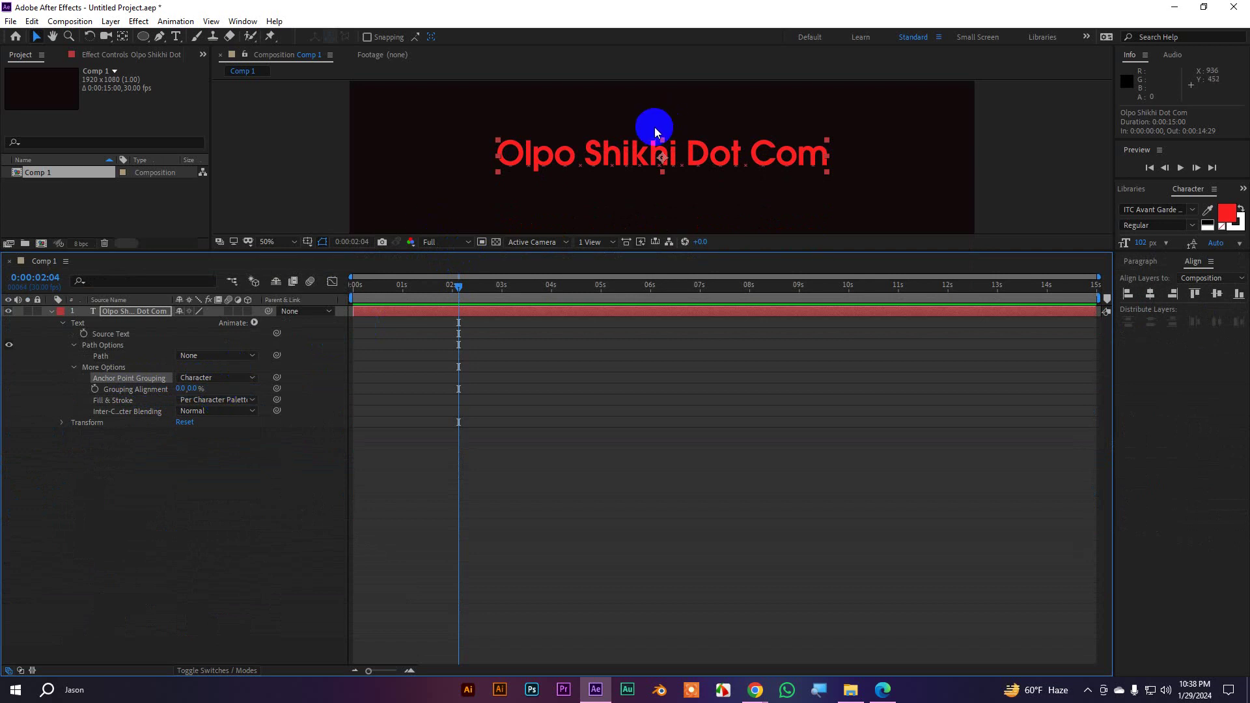
Zoom the composition to 100%, enlarge the viewer, and set Anchor Point Grouping to All
key("slash")
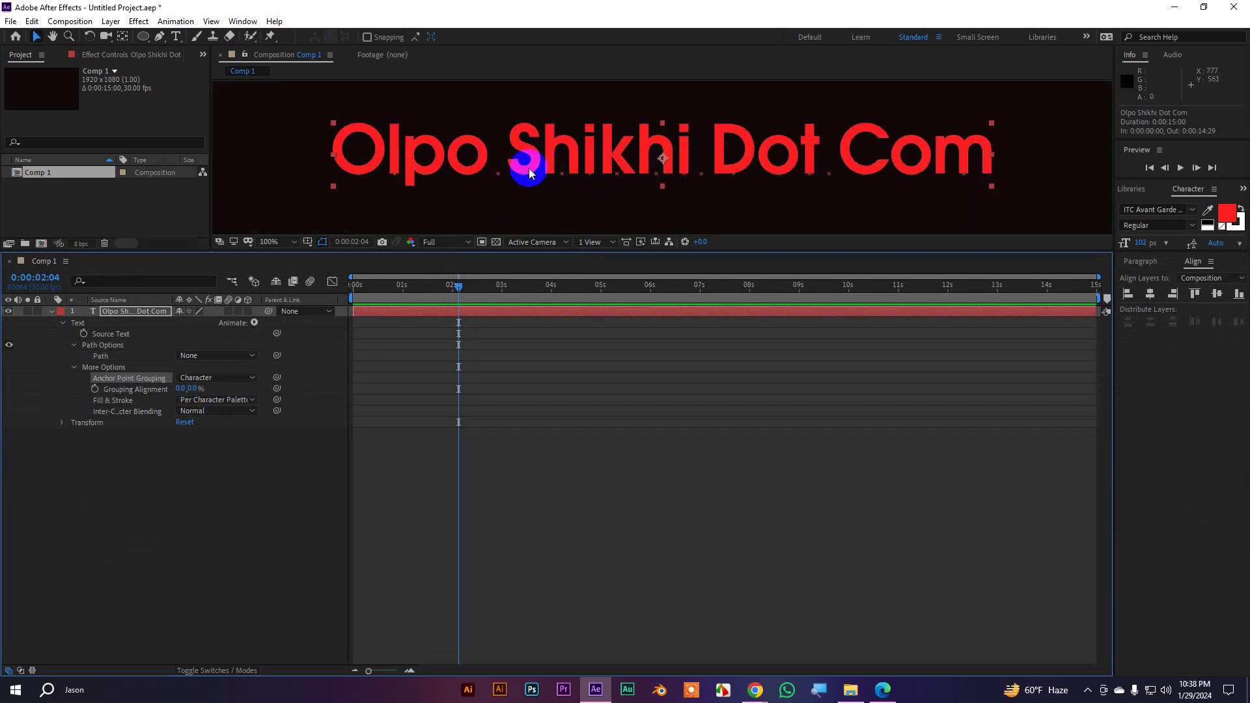
scroll(534, 162, "up", 2)
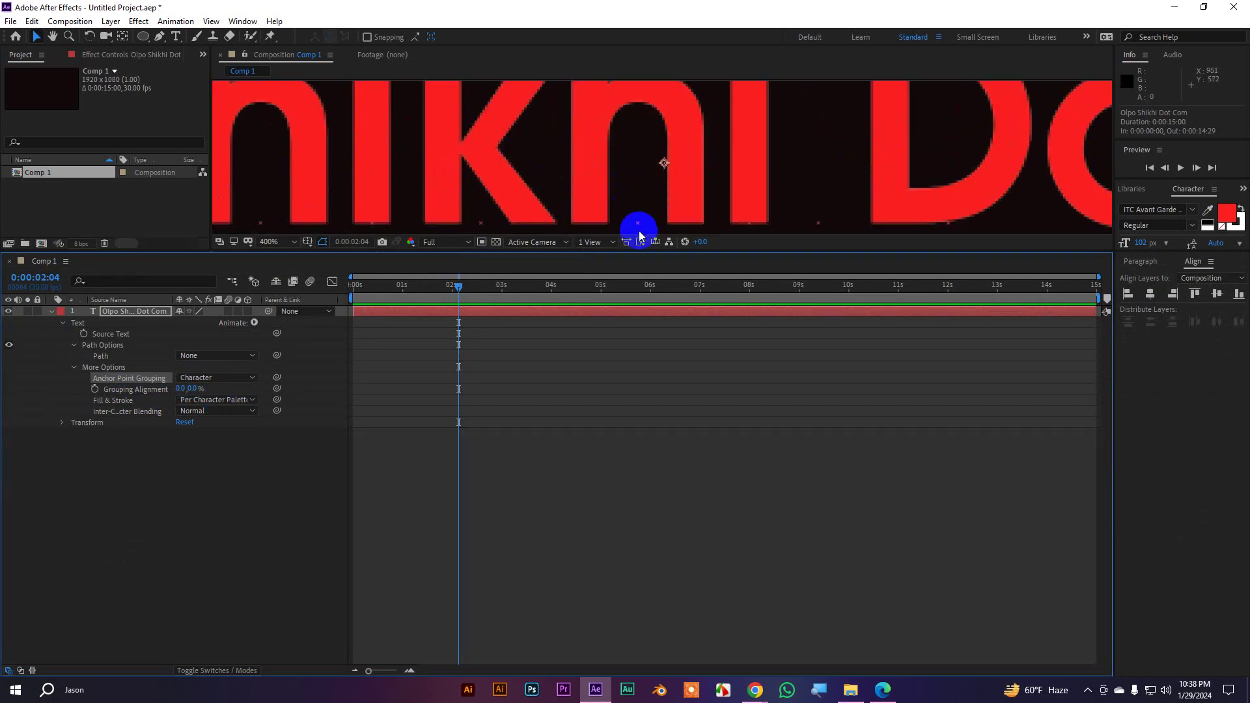
scroll(619, 202, "down", 1)
scroll(560, 211, "up", 1)
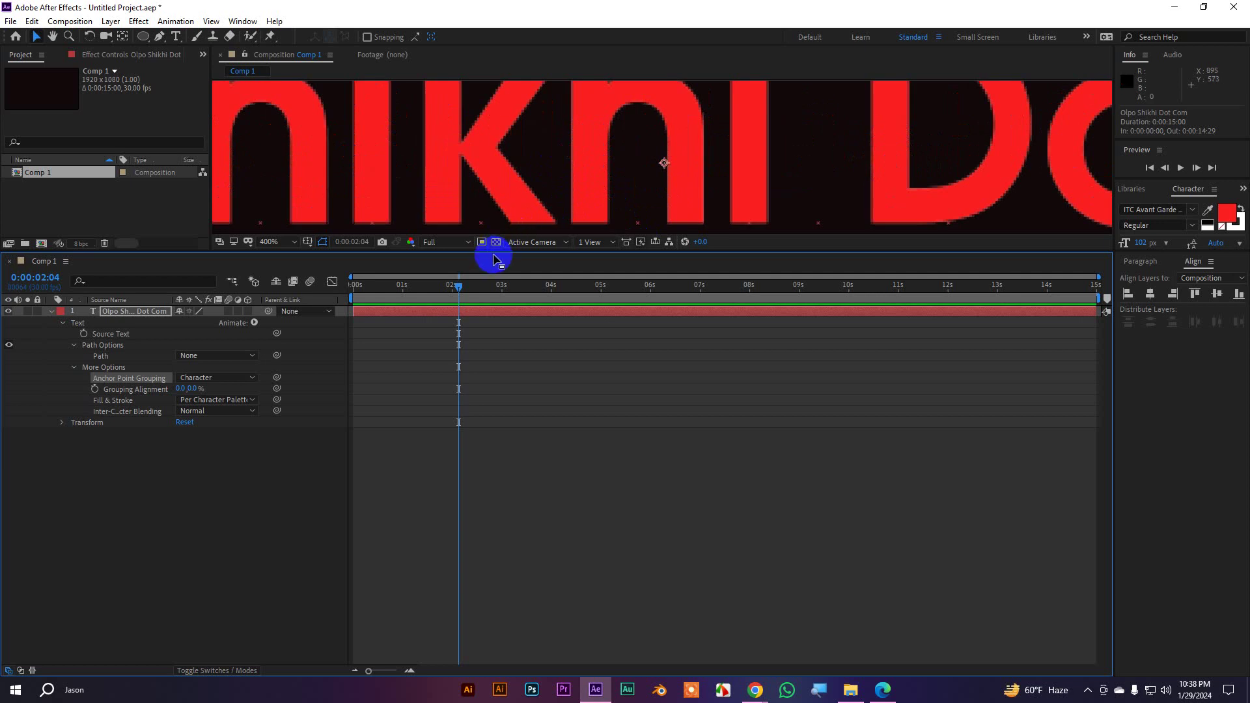
left_click_drag(487, 252, 494, 278)
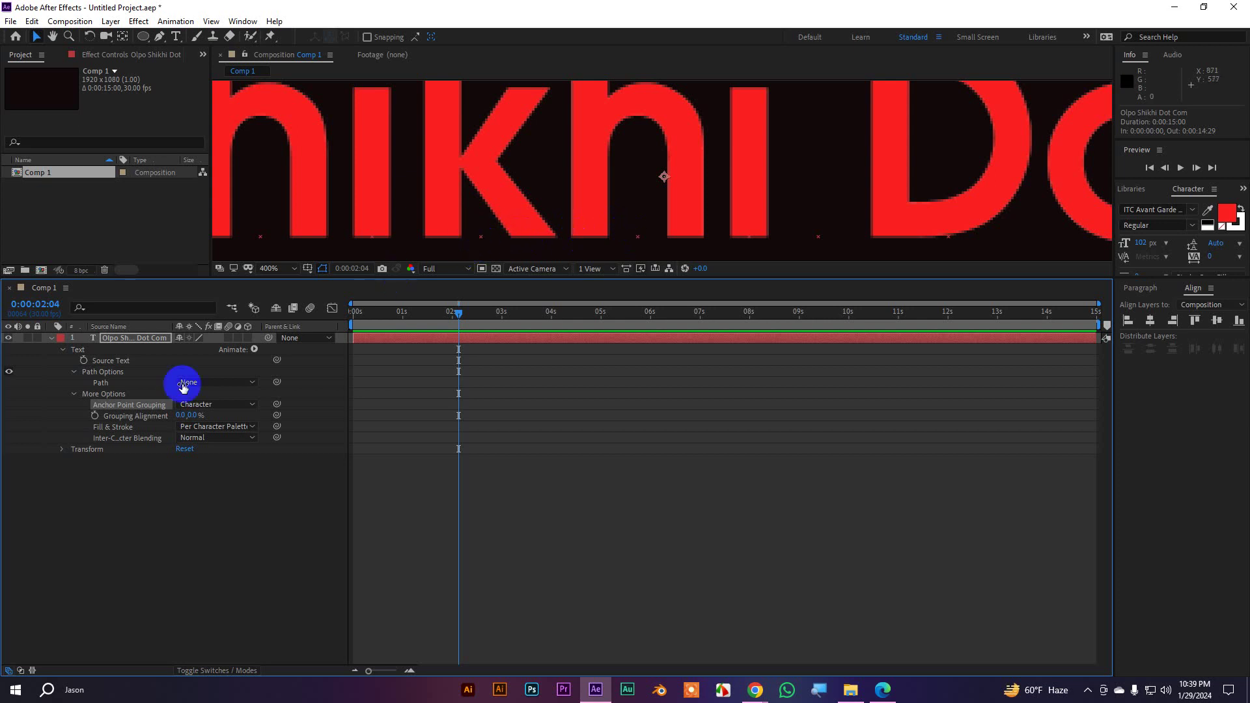
left_click(193, 405)
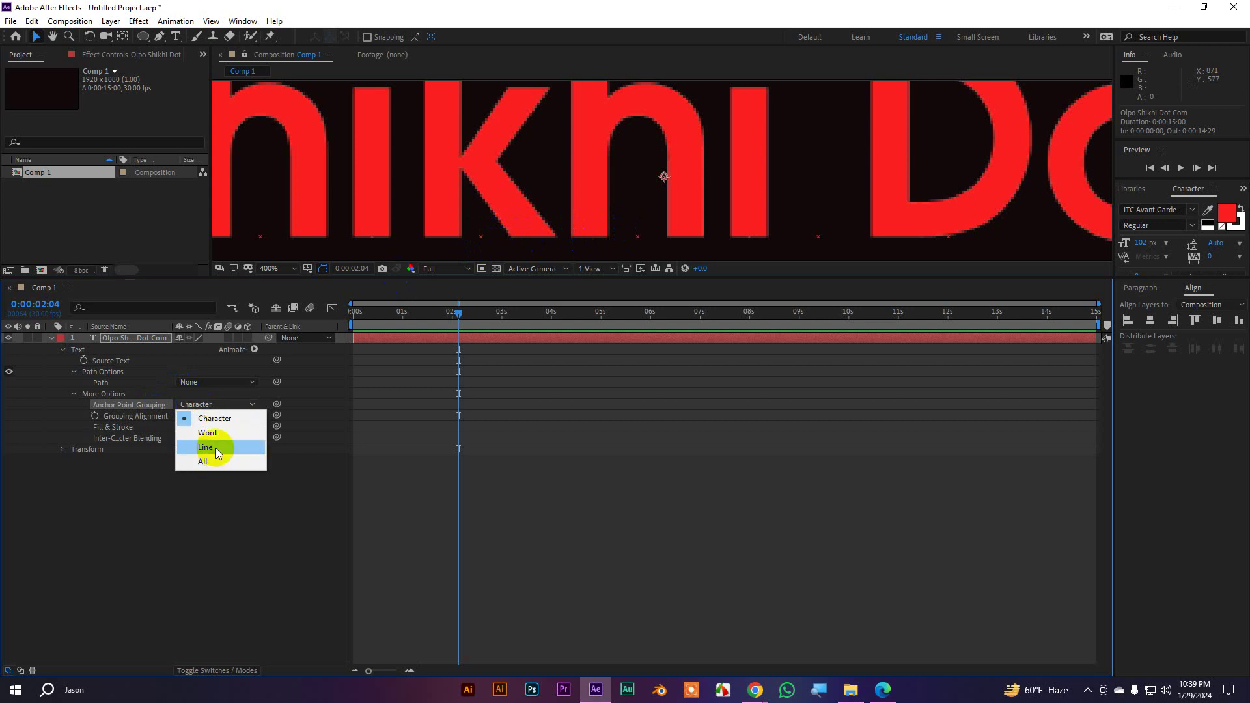
left_click(209, 462)
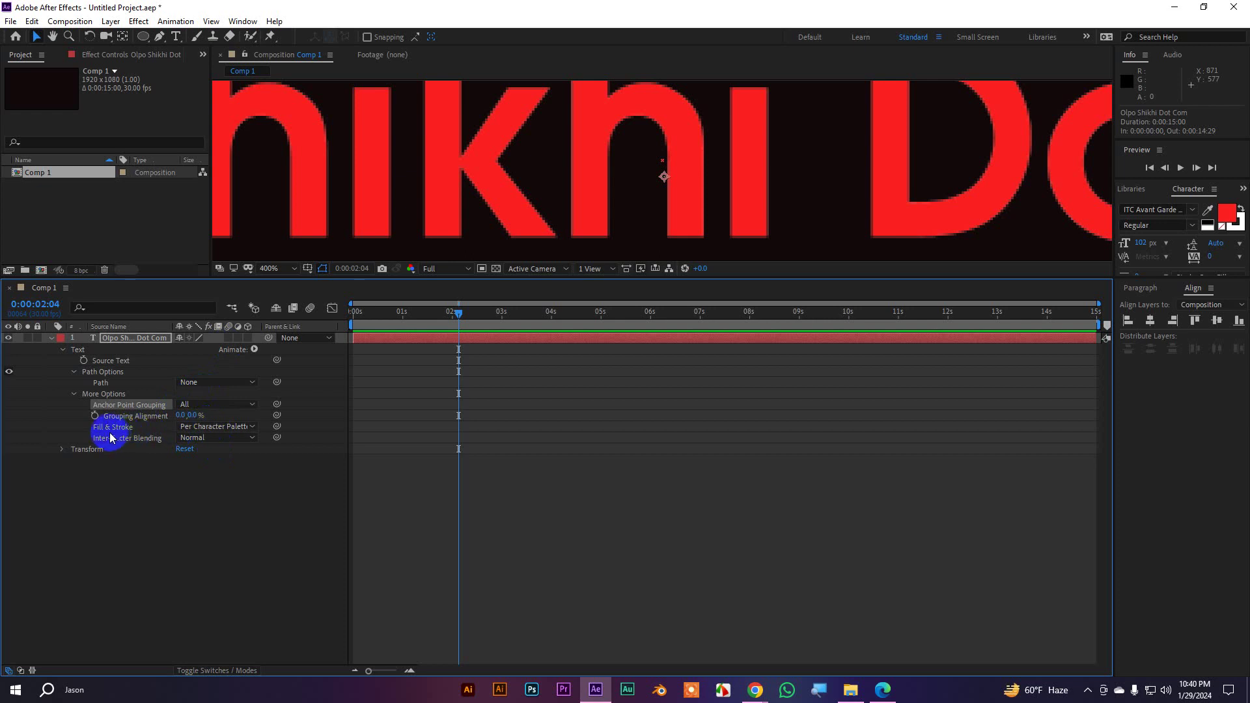
left_click(189, 428)
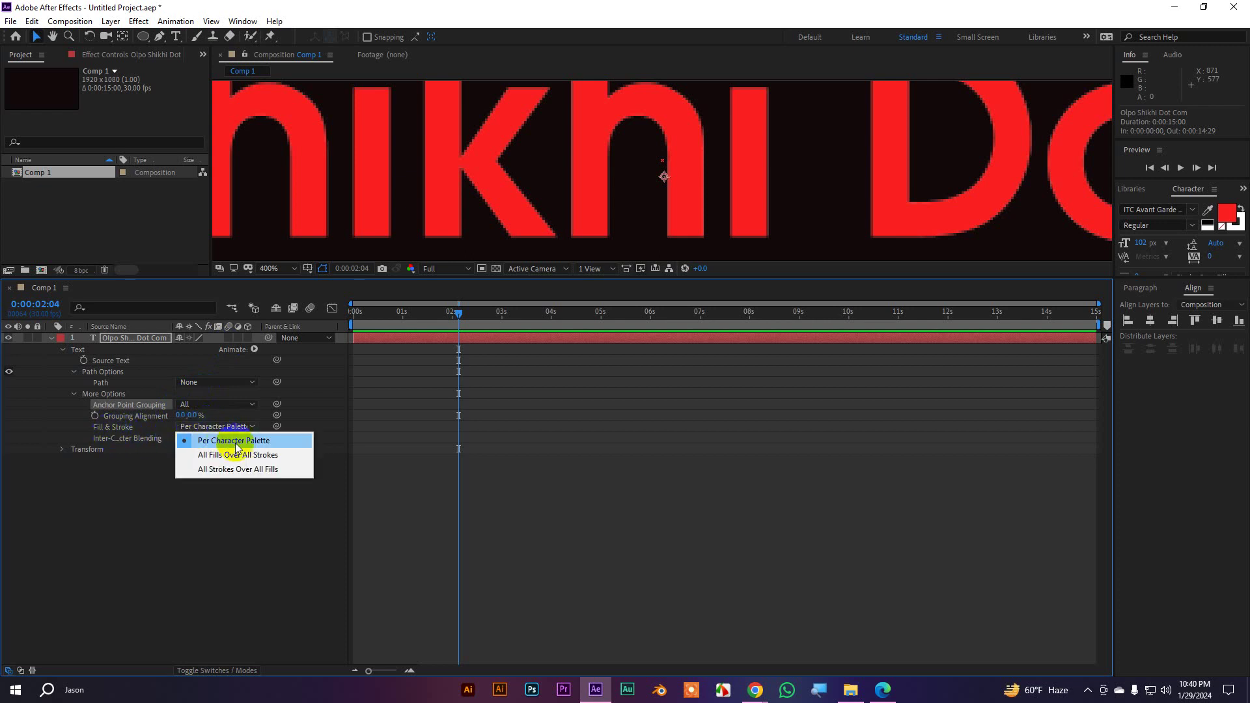
left_click(583, 556)
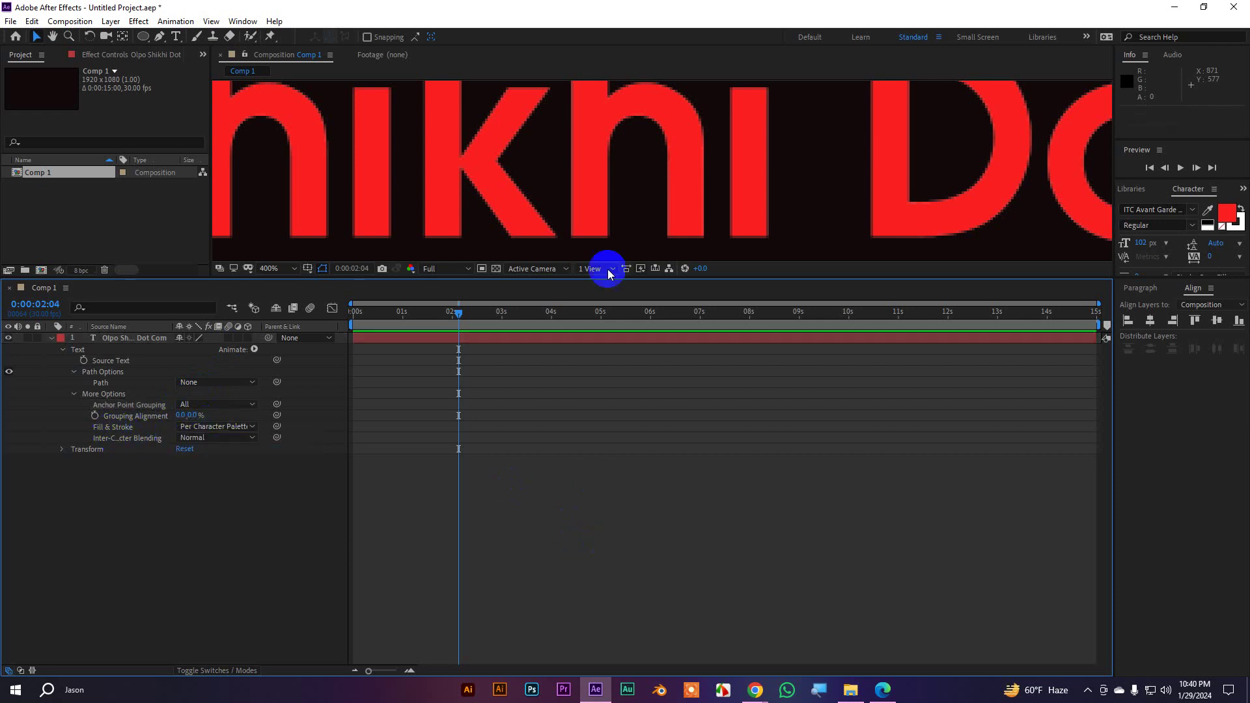
scroll(614, 185, "down", 2)
Collapse the text layer's More Options and make the composition viewer taller
left_click(600, 161)
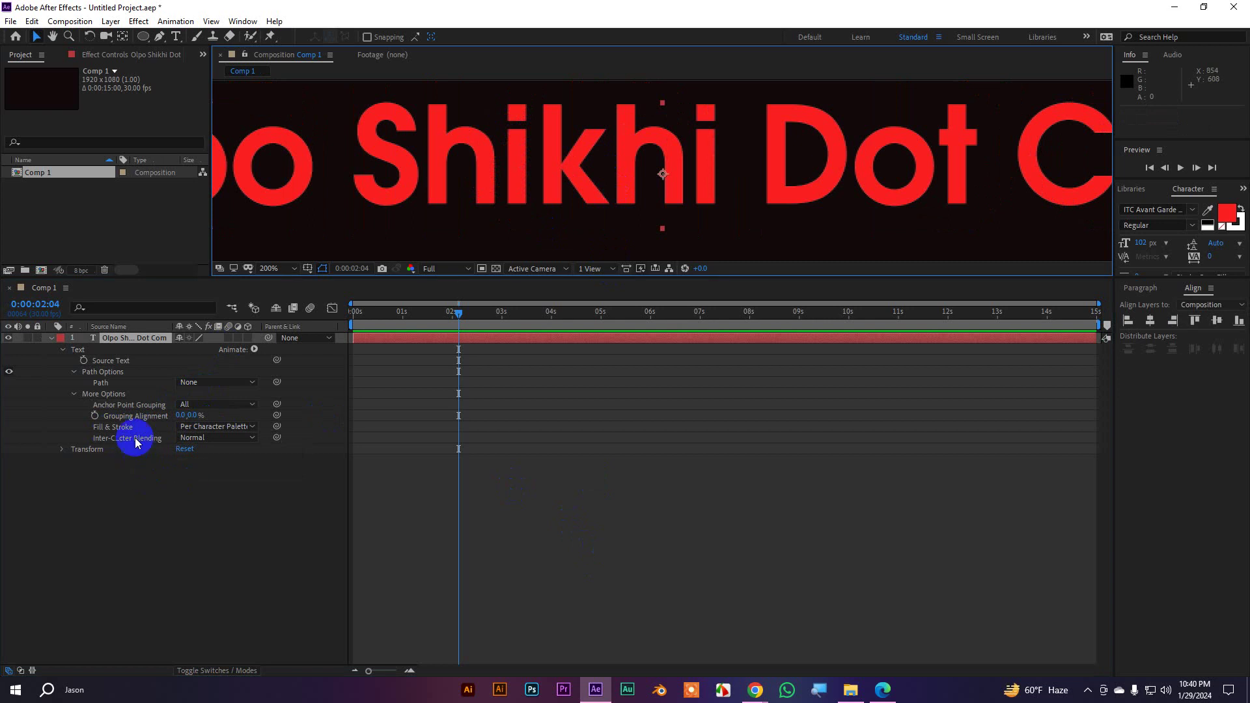
left_click(72, 394)
left_click(106, 372)
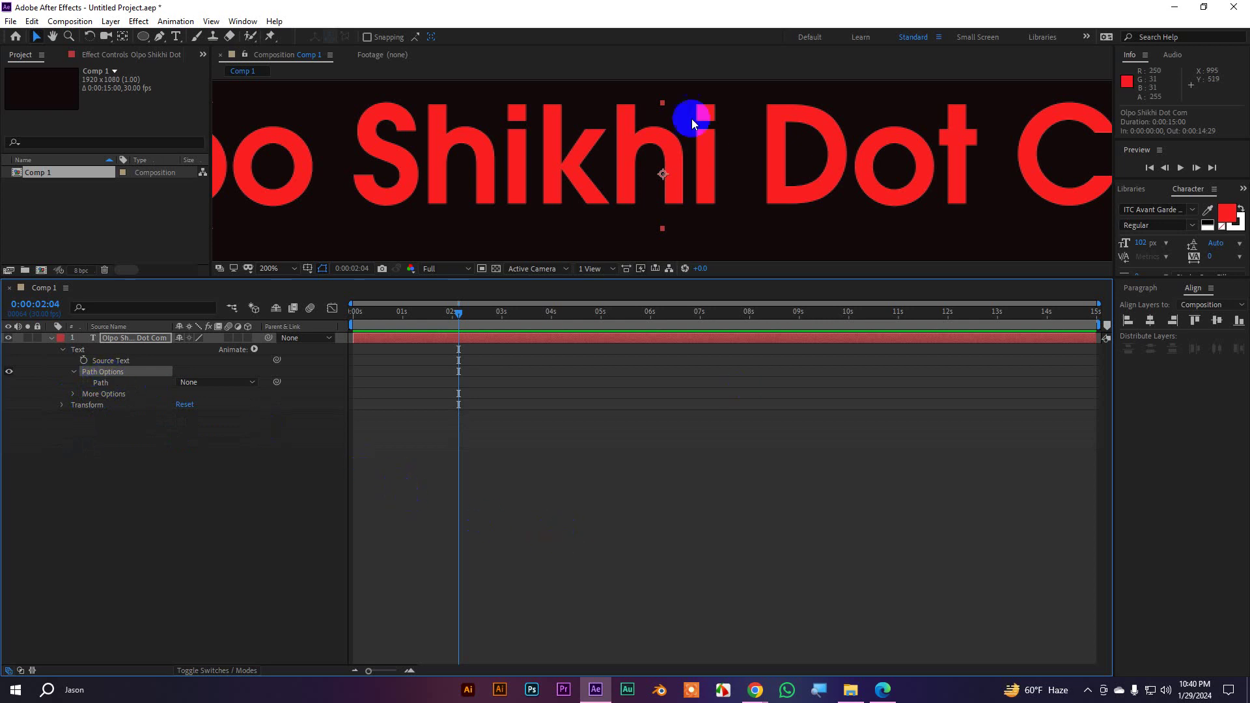
scroll(660, 166, "down", 6)
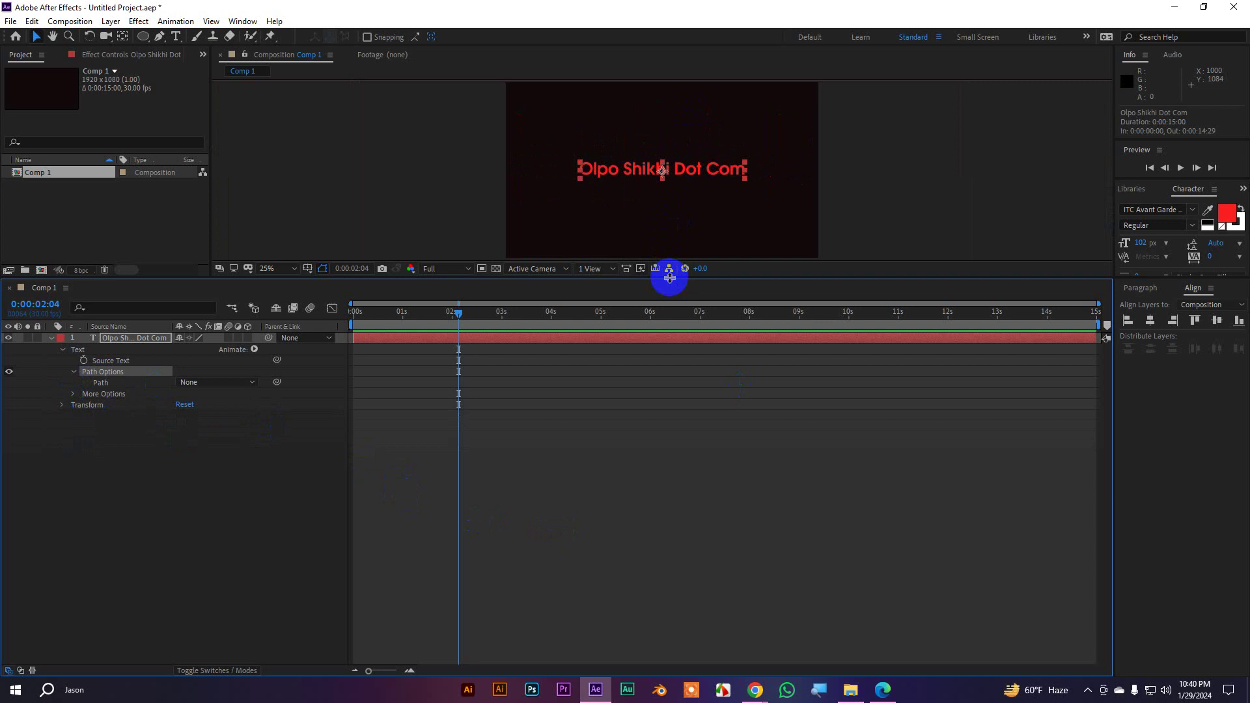
left_click_drag(670, 279, 678, 350)
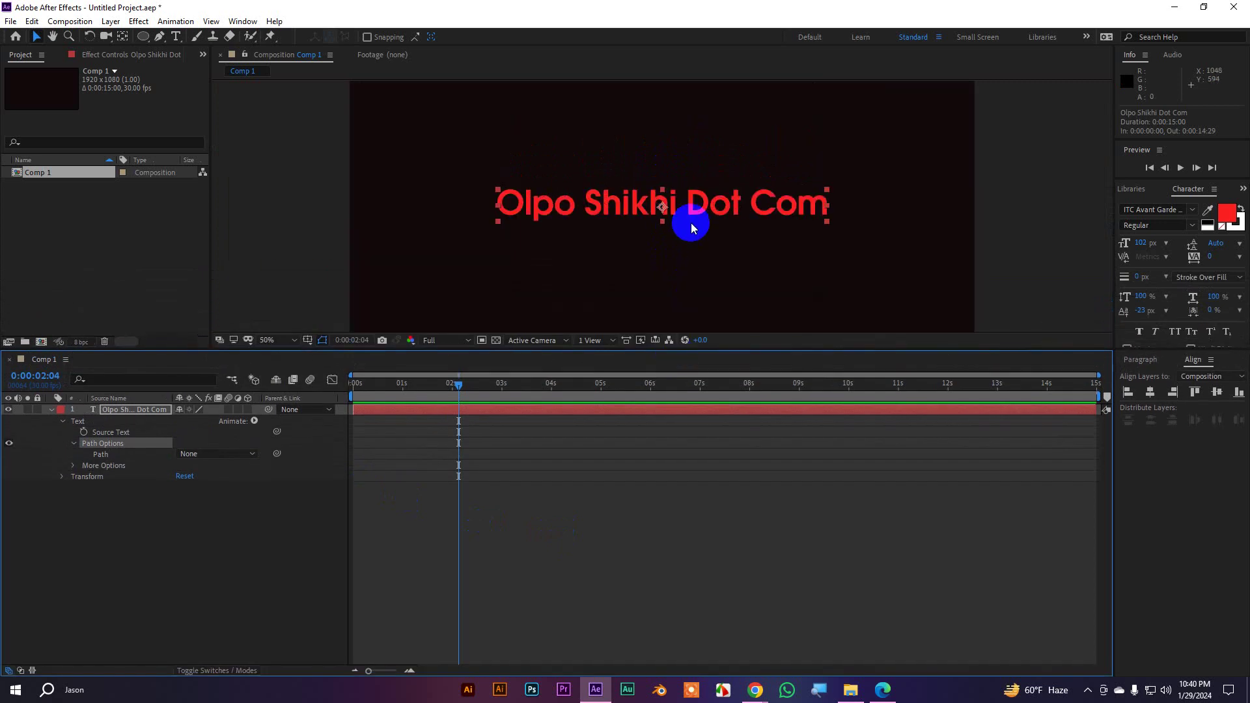
left_click_drag(617, 362, 617, 423)
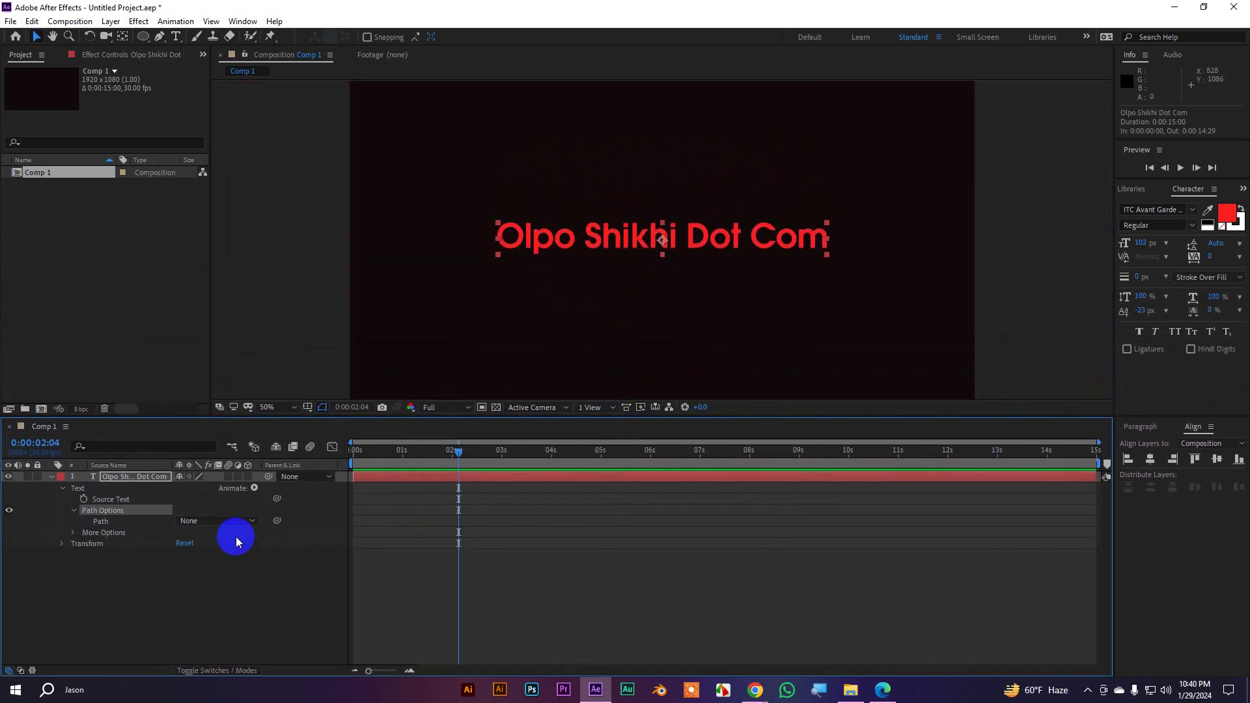
Check the Path dropdown under Path Options and keep it at None
left_click(101, 521)
left_click(190, 521)
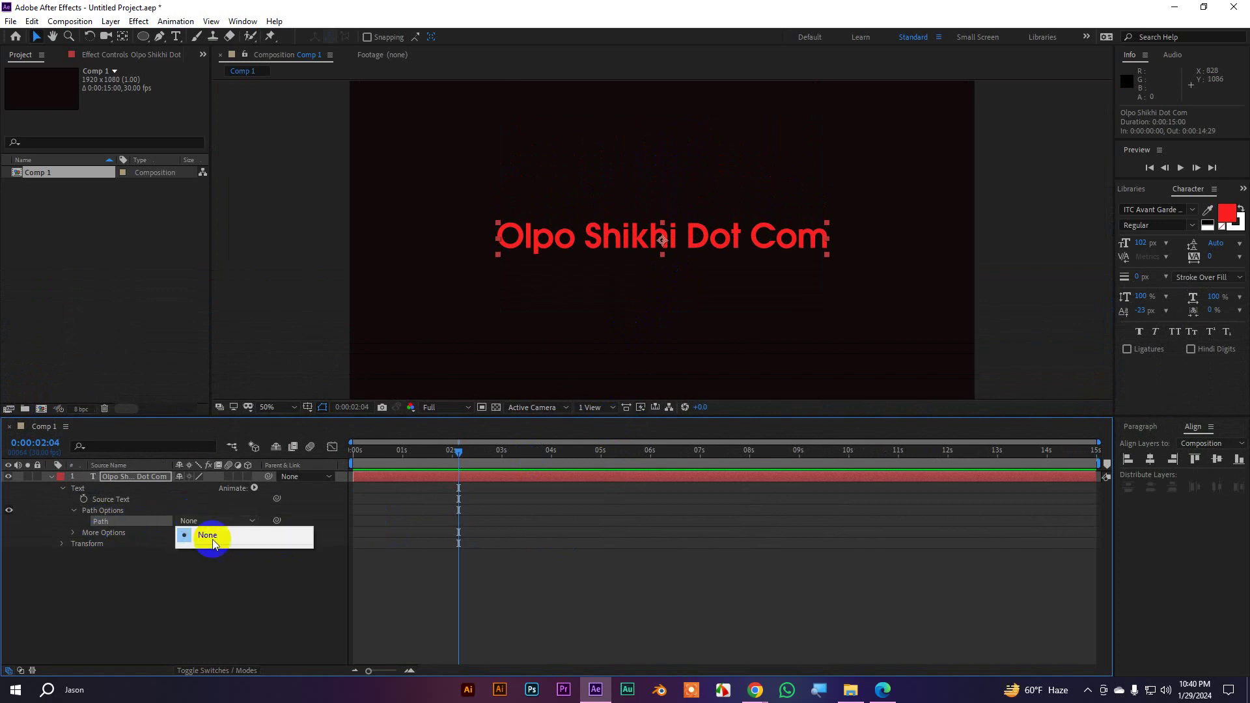
left_click(260, 581)
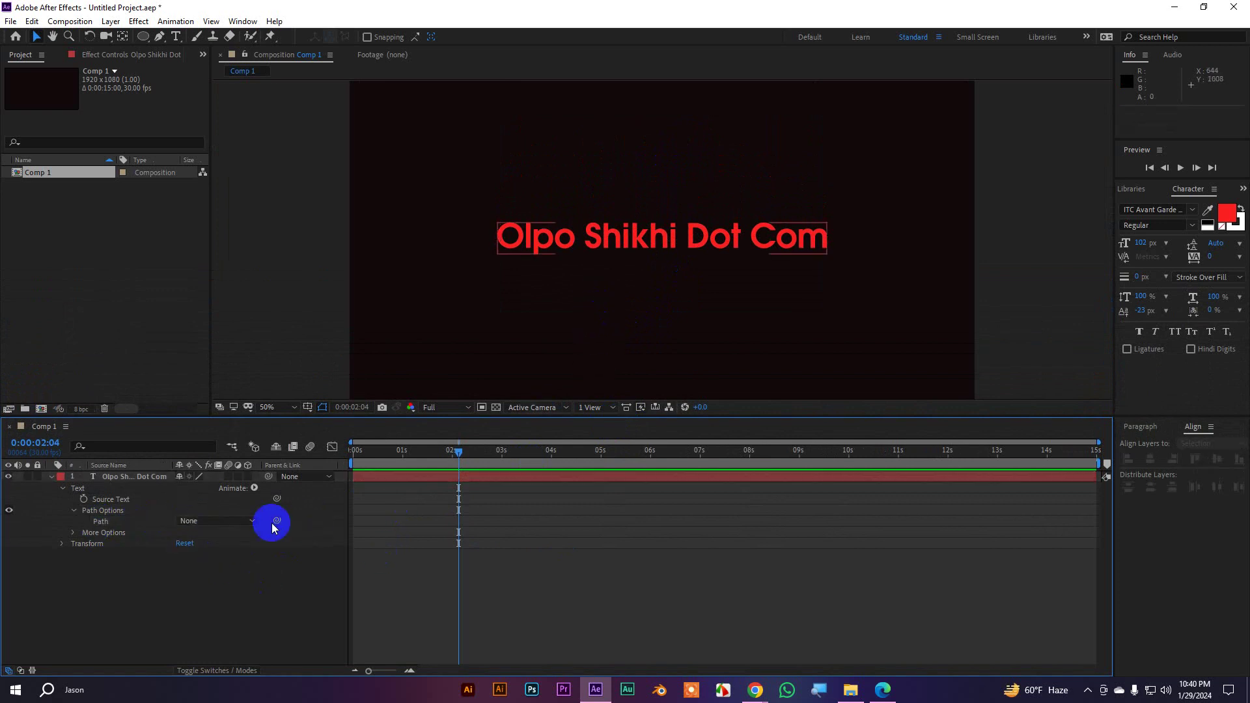
left_click(229, 521)
left_click(245, 537)
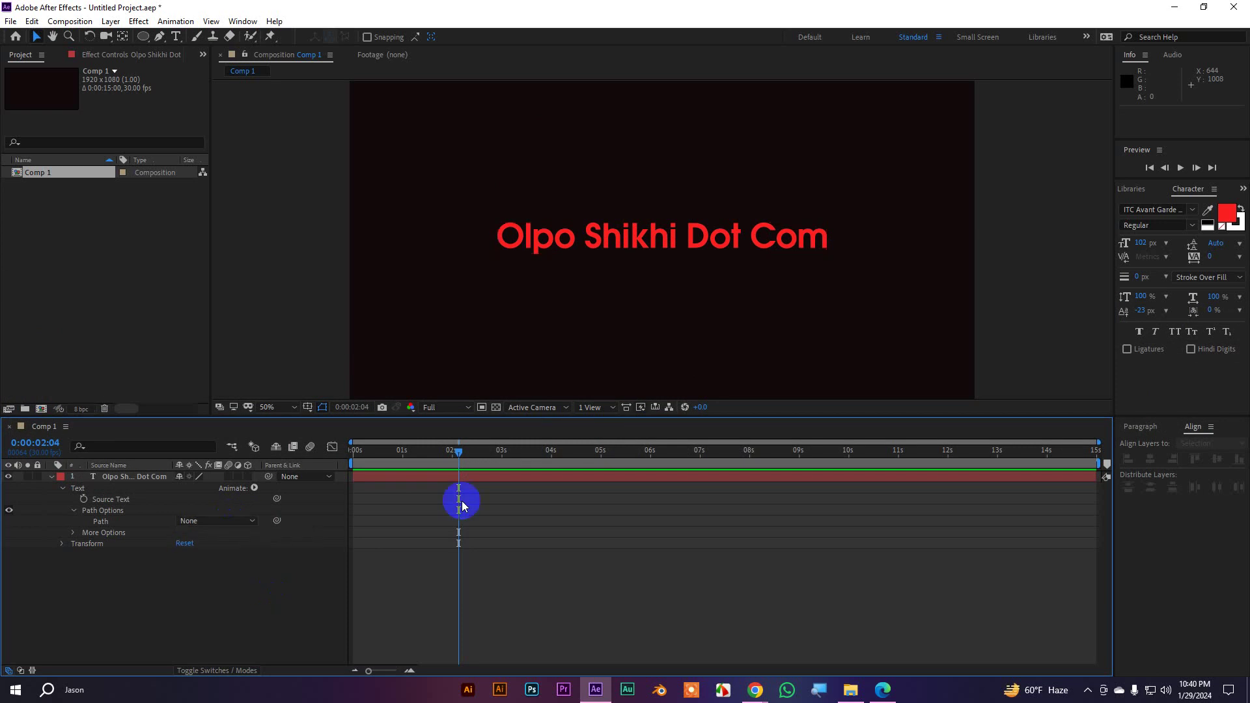
scroll(660, 263, "down", 1)
Pick the Ellipse tool and draw a circular mask over the centre of the Olpo Shikhi Dot Com text
left_click(626, 239)
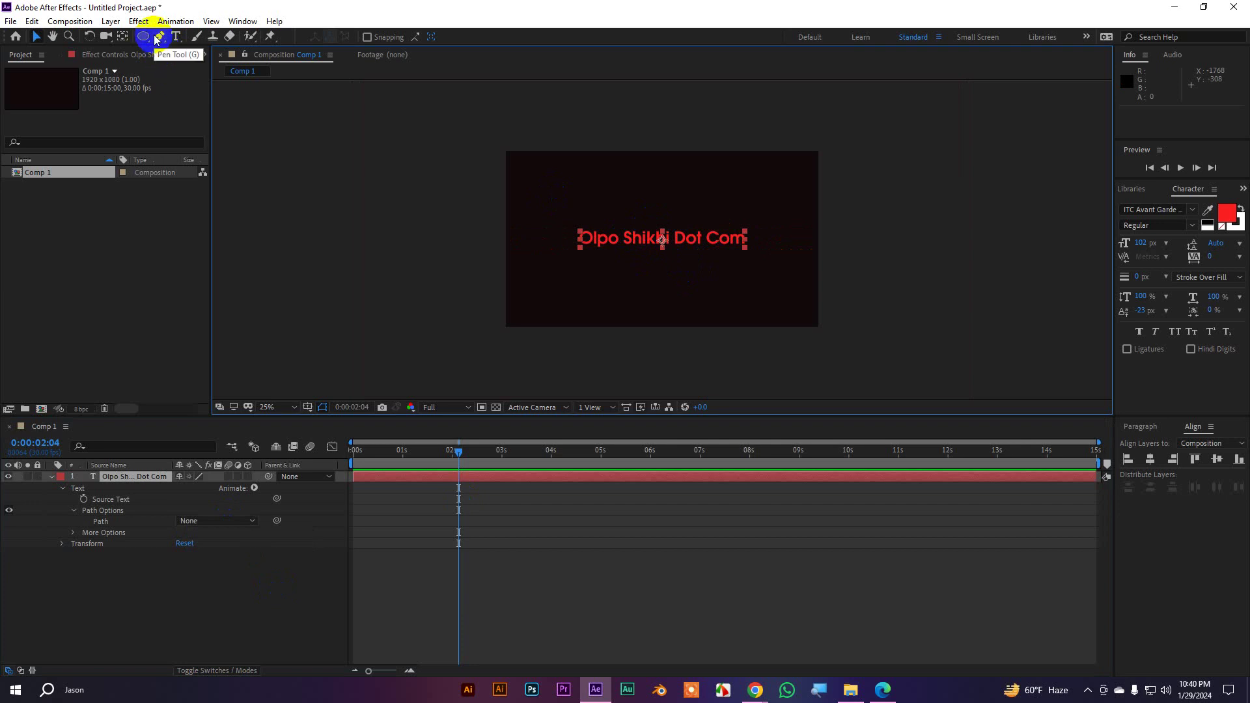
mouse_move(141, 37)
left_mouse_down()
mouse_move(198, 43)
mouse_move(213, 90)
mouse_move(145, 42)
left_mouse_up()
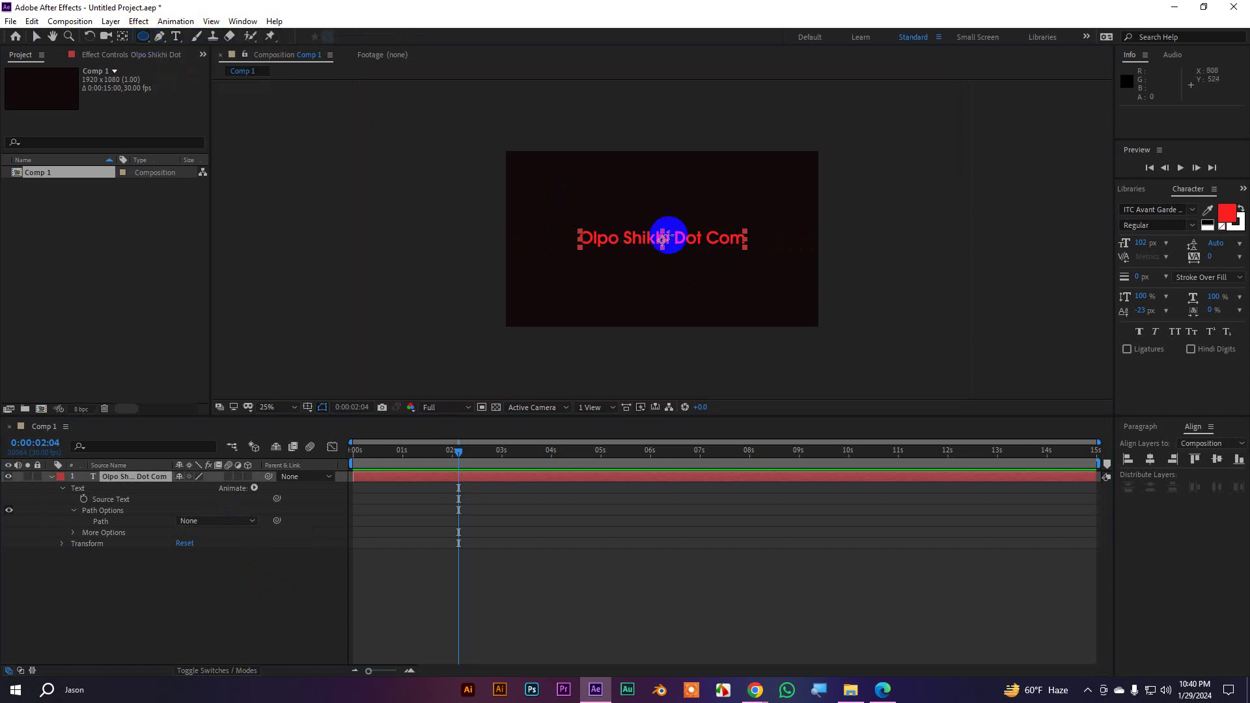
left_click(145, 45)
left_click(161, 47)
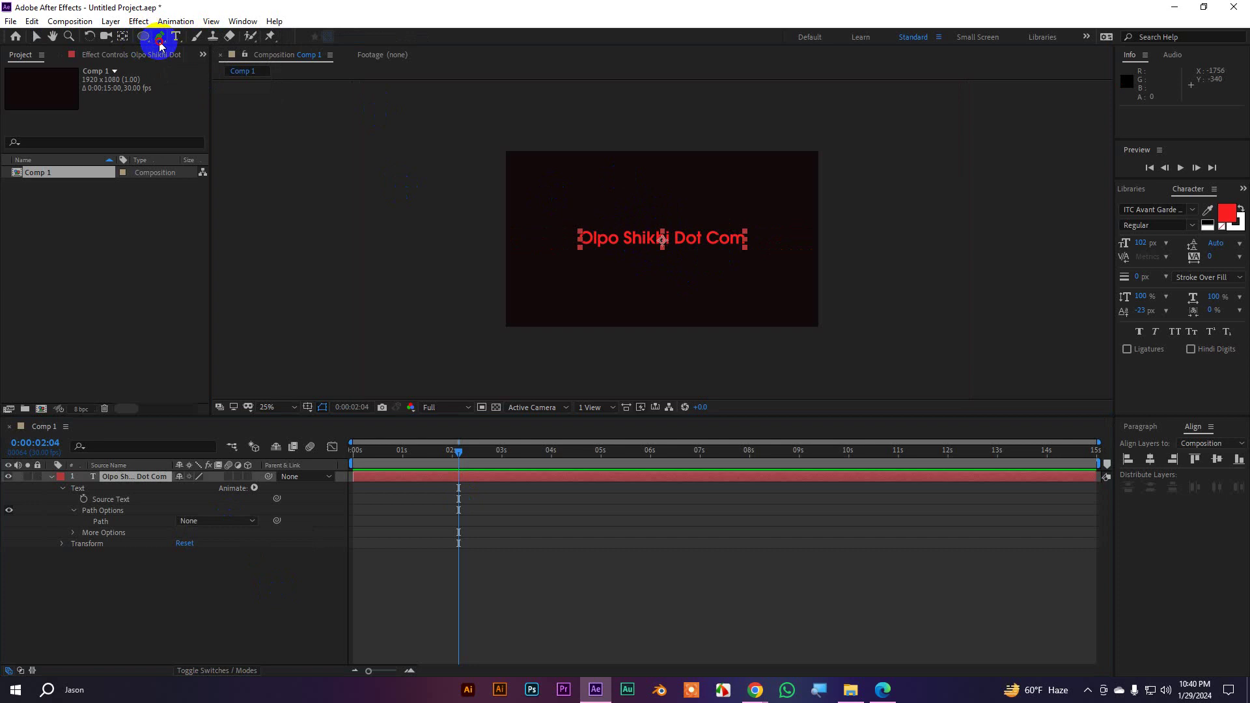
left_click_drag(161, 47, 222, 44)
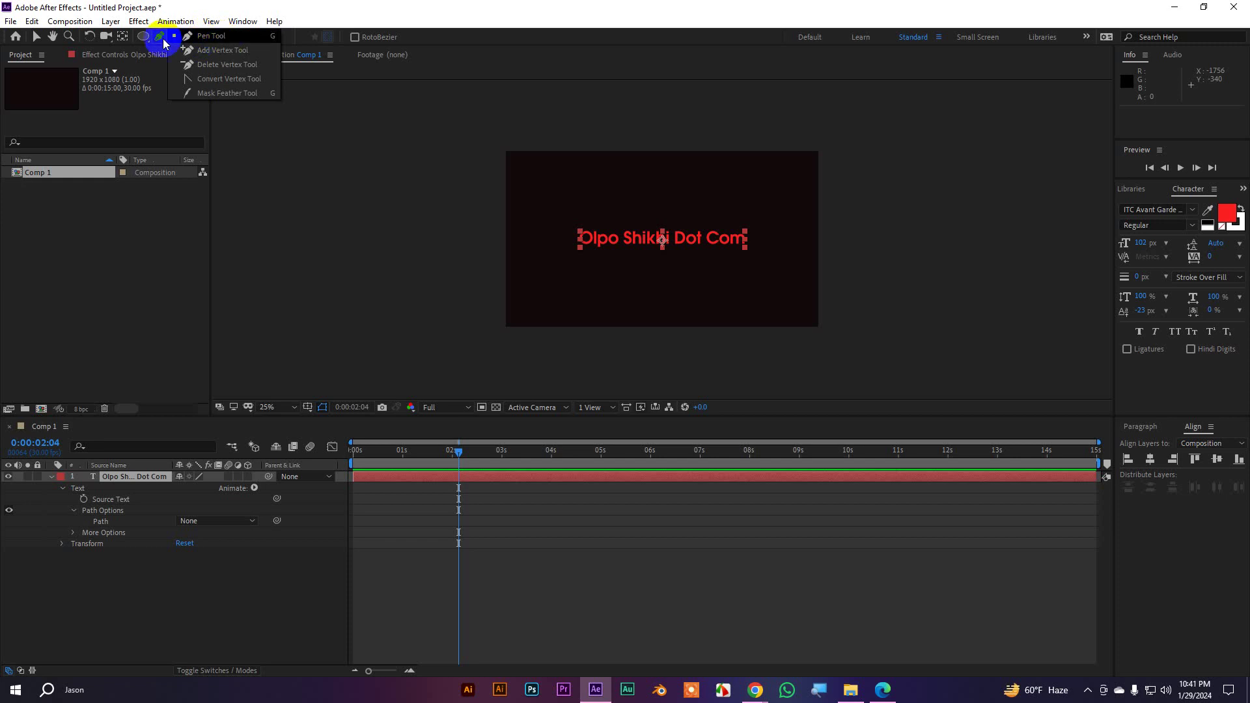
left_click(144, 41)
left_click(143, 39)
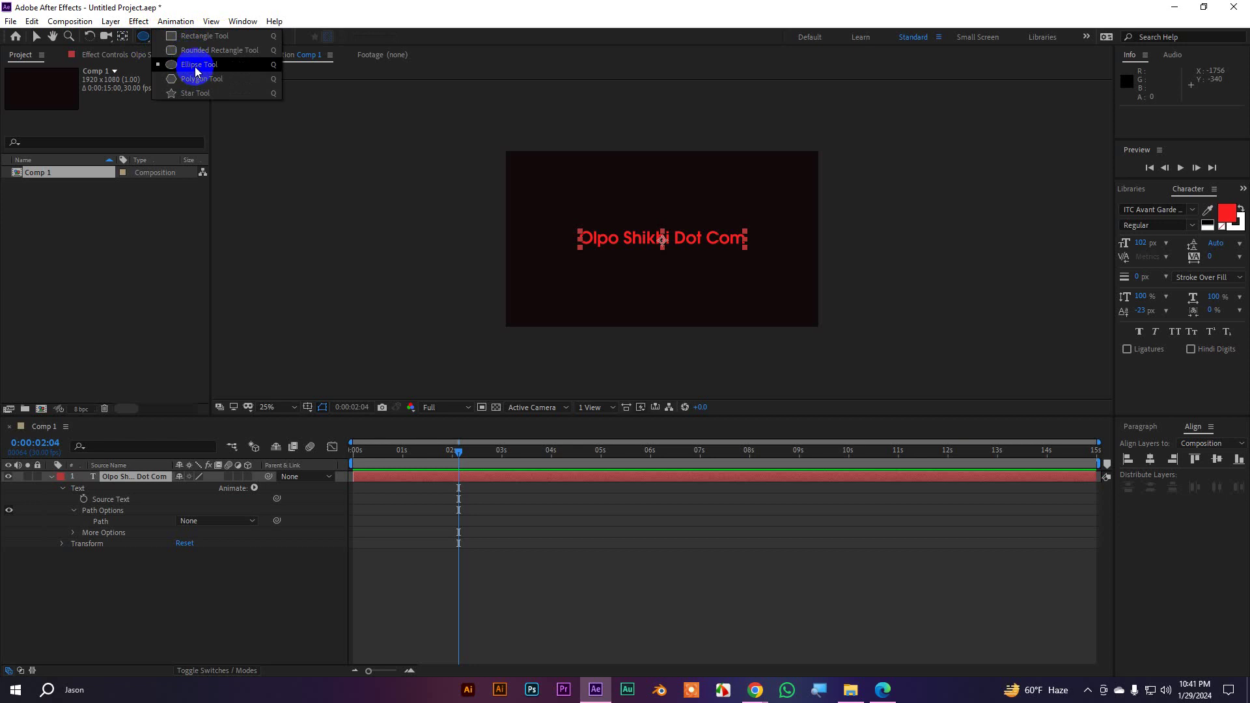
left_click(196, 70)
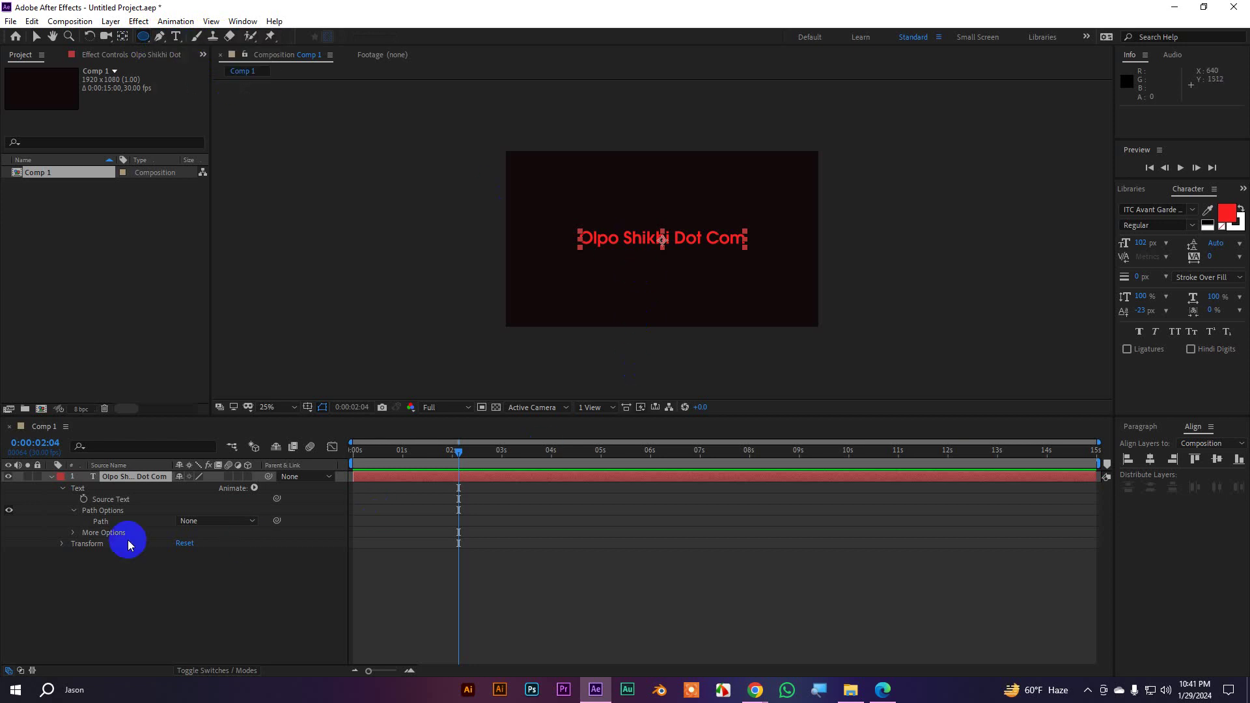
left_click(137, 478)
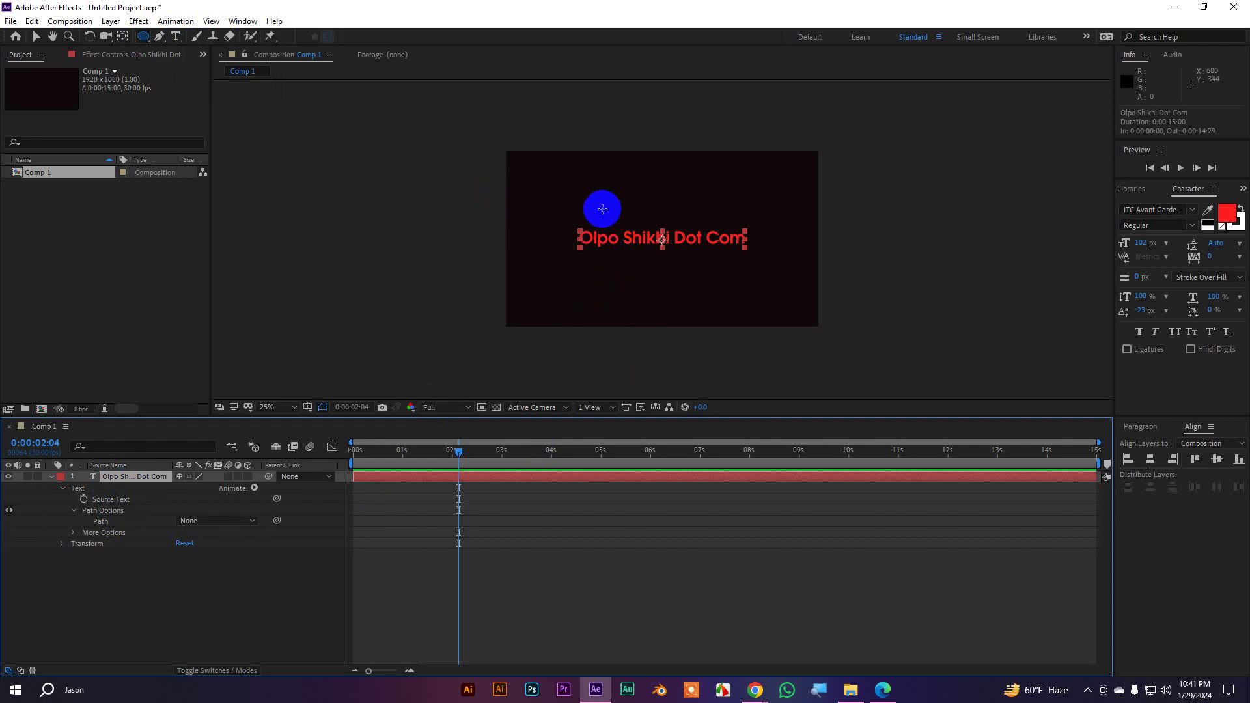
mouse_move(596, 208)
left_mouse_down()
mouse_move(688, 279)
mouse_move(706, 261)
left_mouse_up()
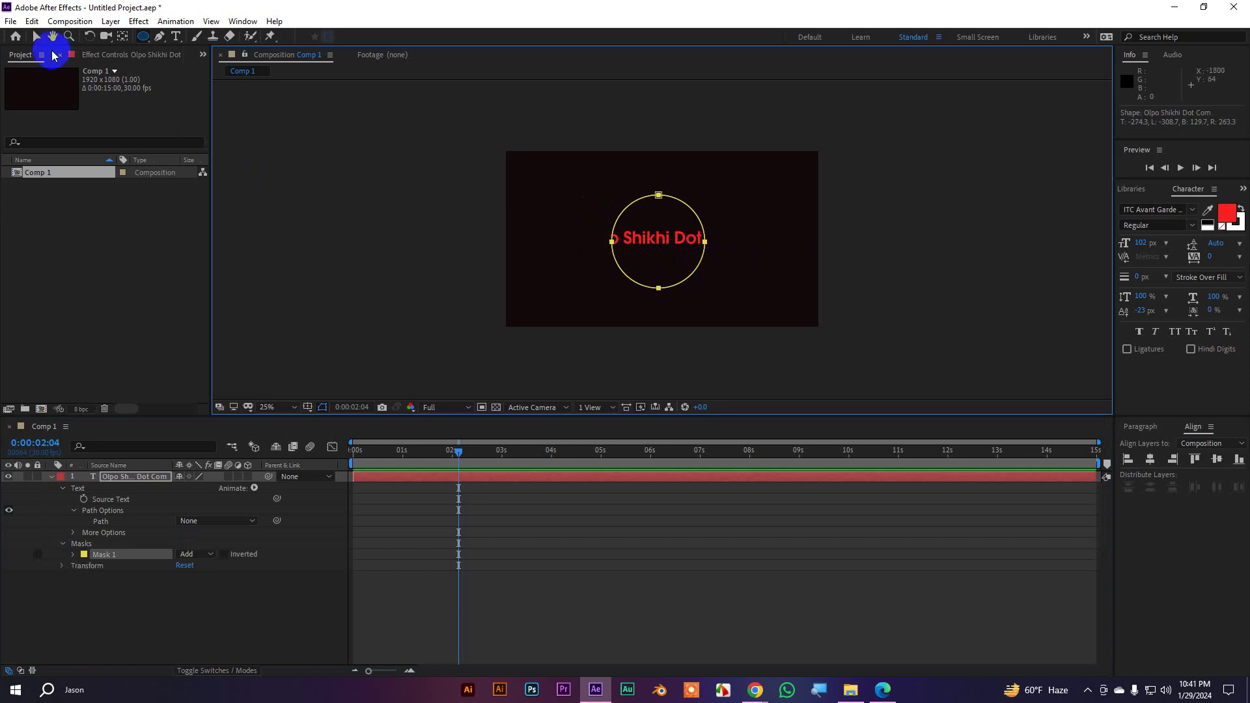
Return to the Selection tool and collapse the mask properties in the timeline
left_click(38, 37)
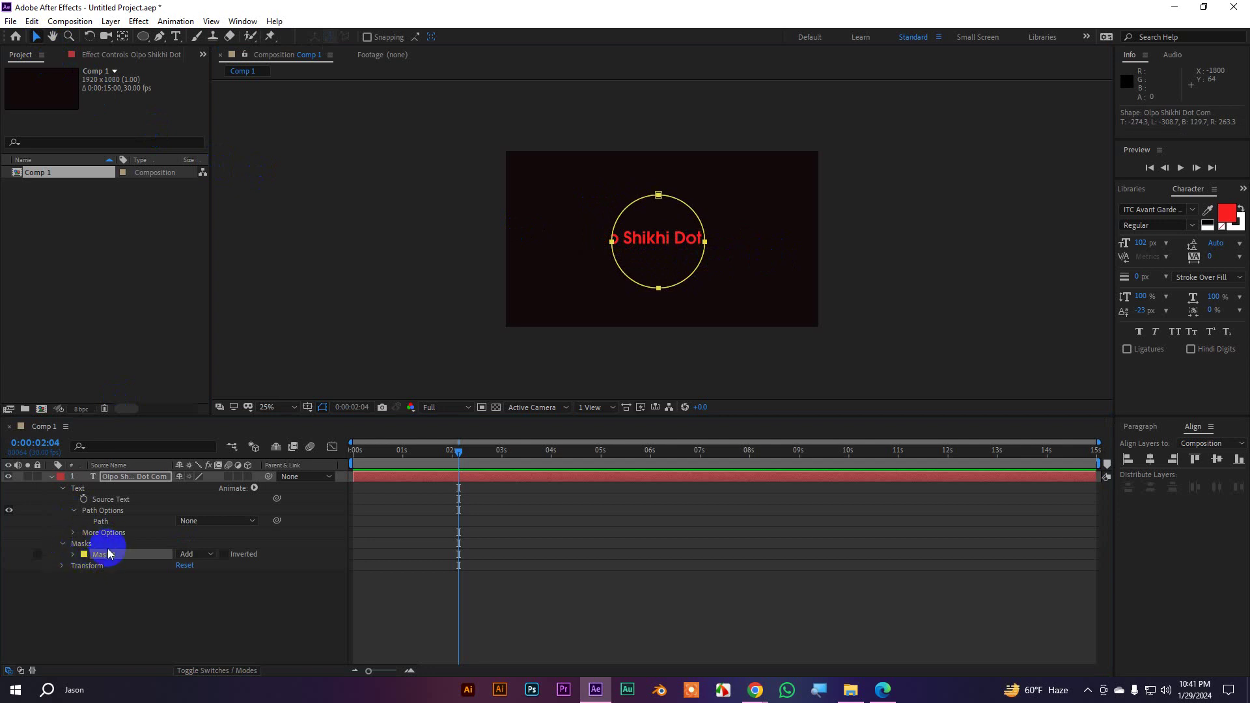
left_click(62, 545)
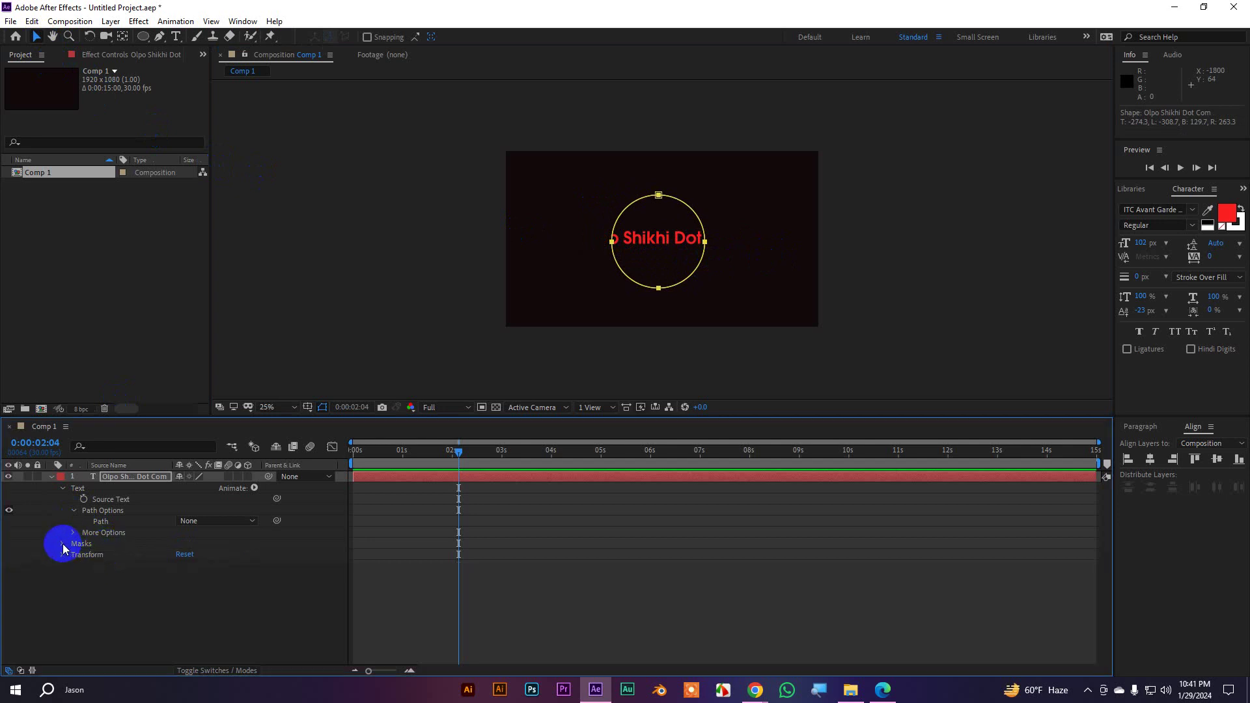
left_click(62, 546)
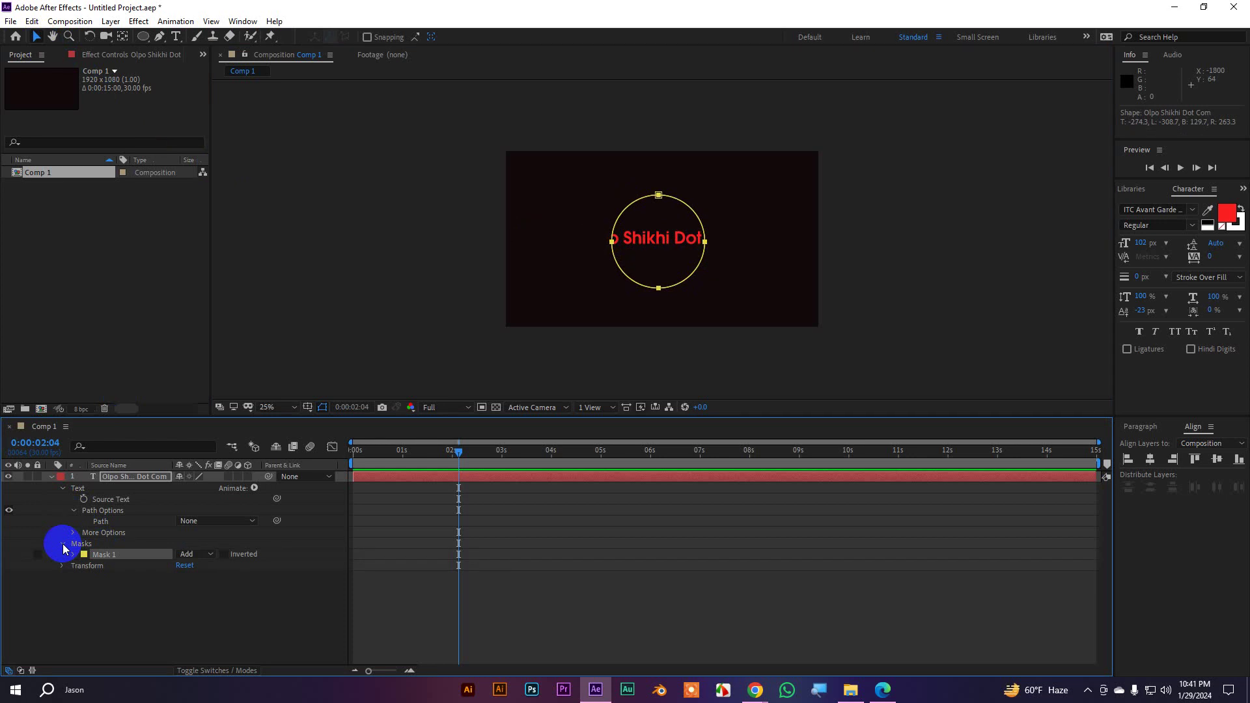
left_click(63, 546)
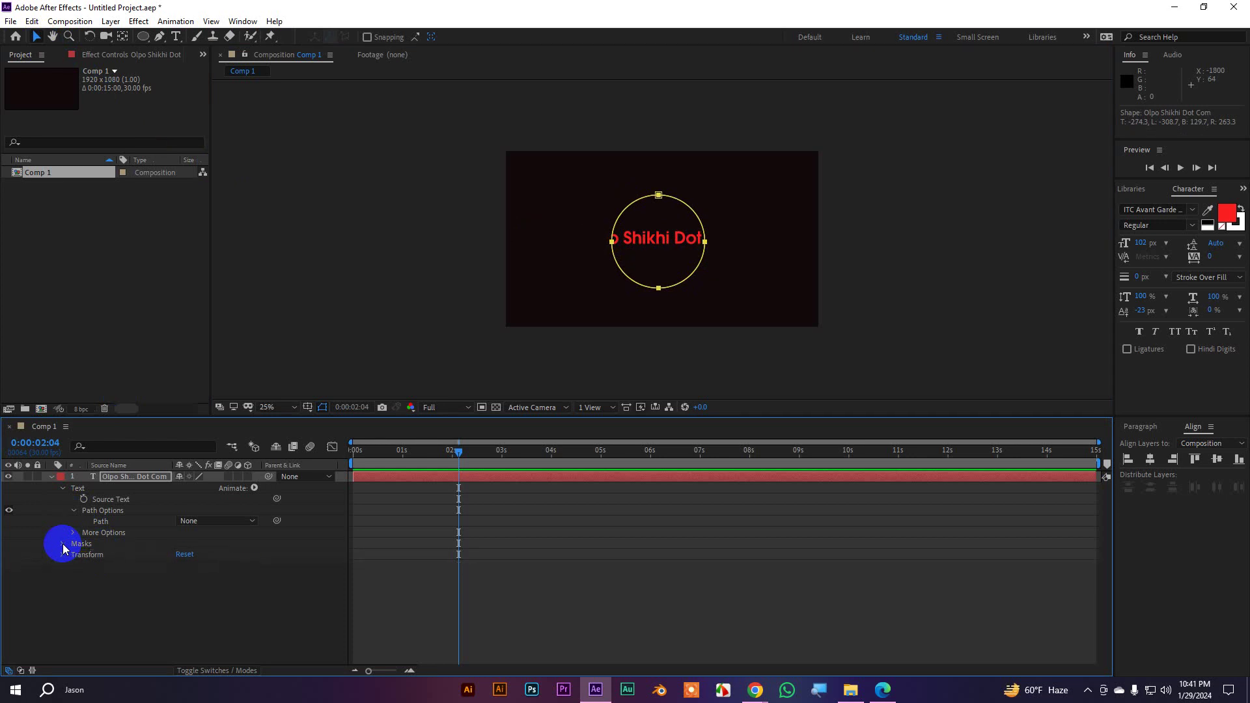
left_click(114, 512)
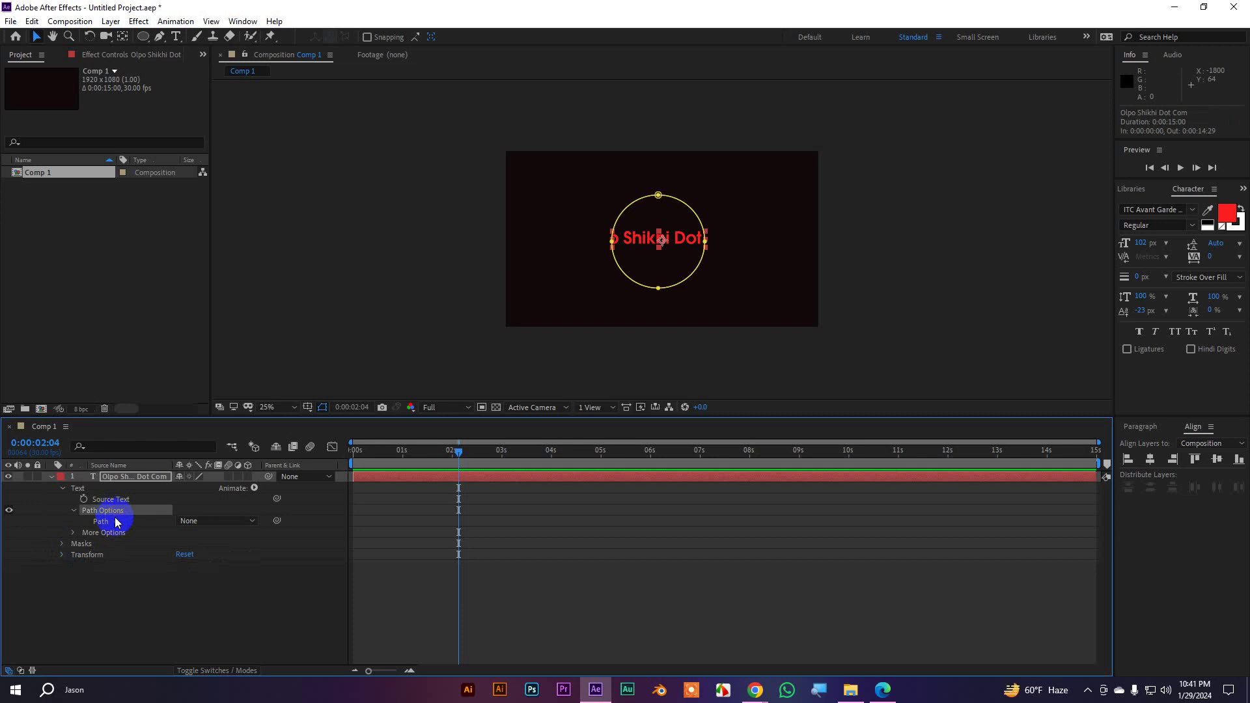
left_click(84, 544)
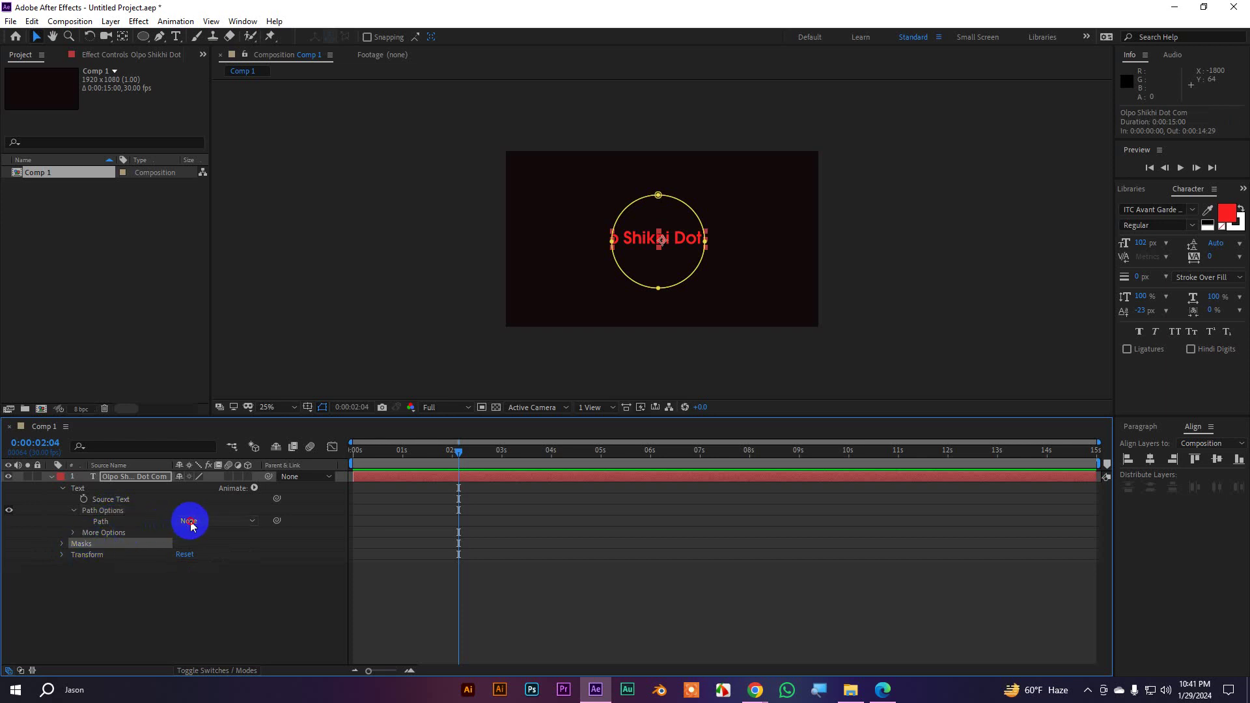
Set the text's Path to Mask 1, zooming the view to 50%
left_click(188, 522)
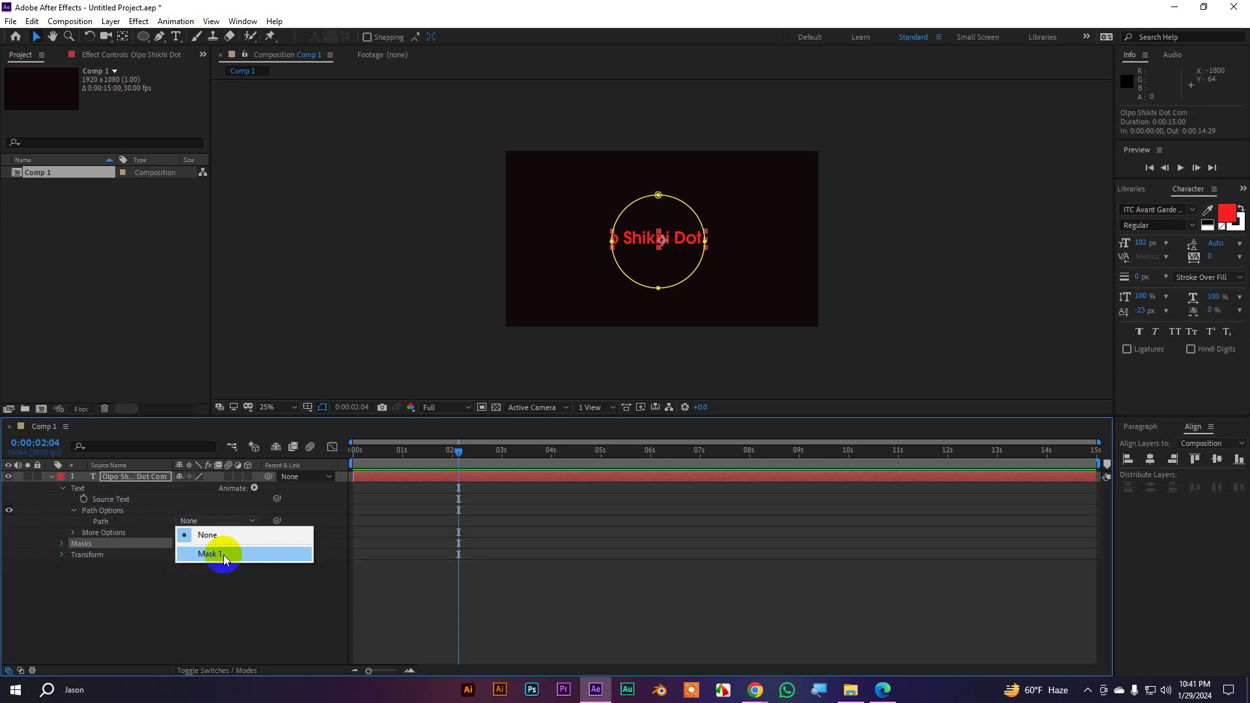
left_click(227, 552)
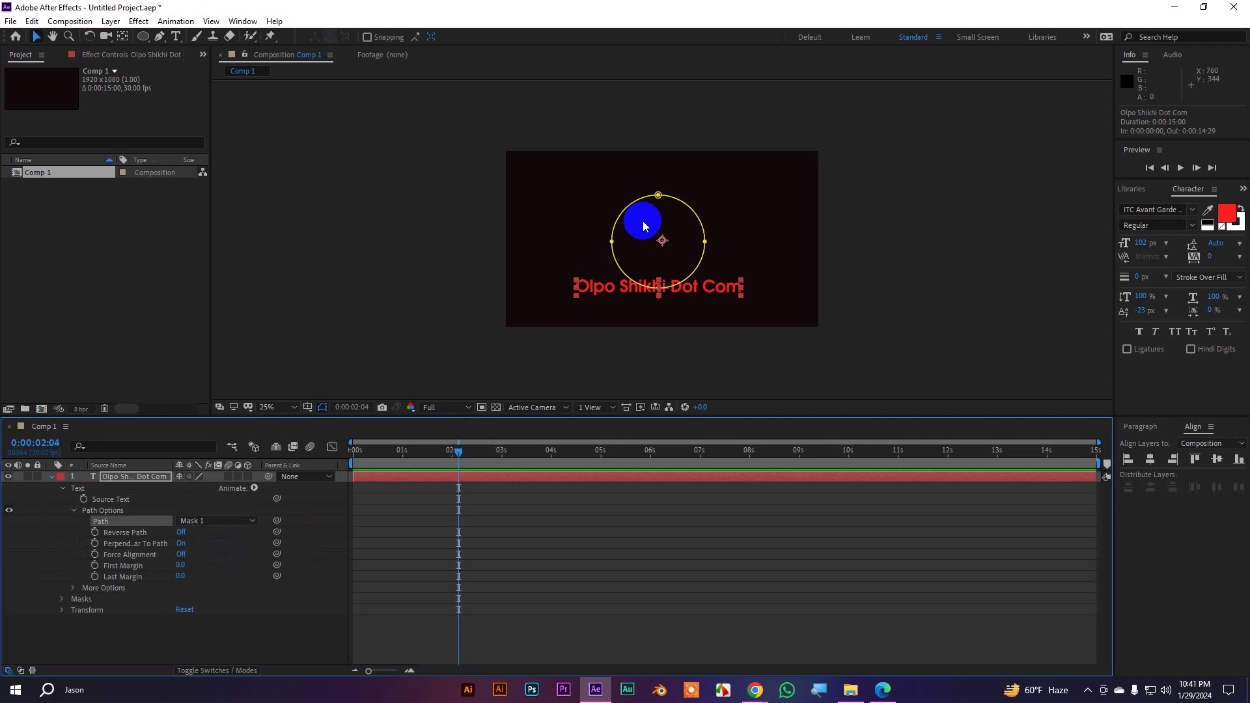
key("period")
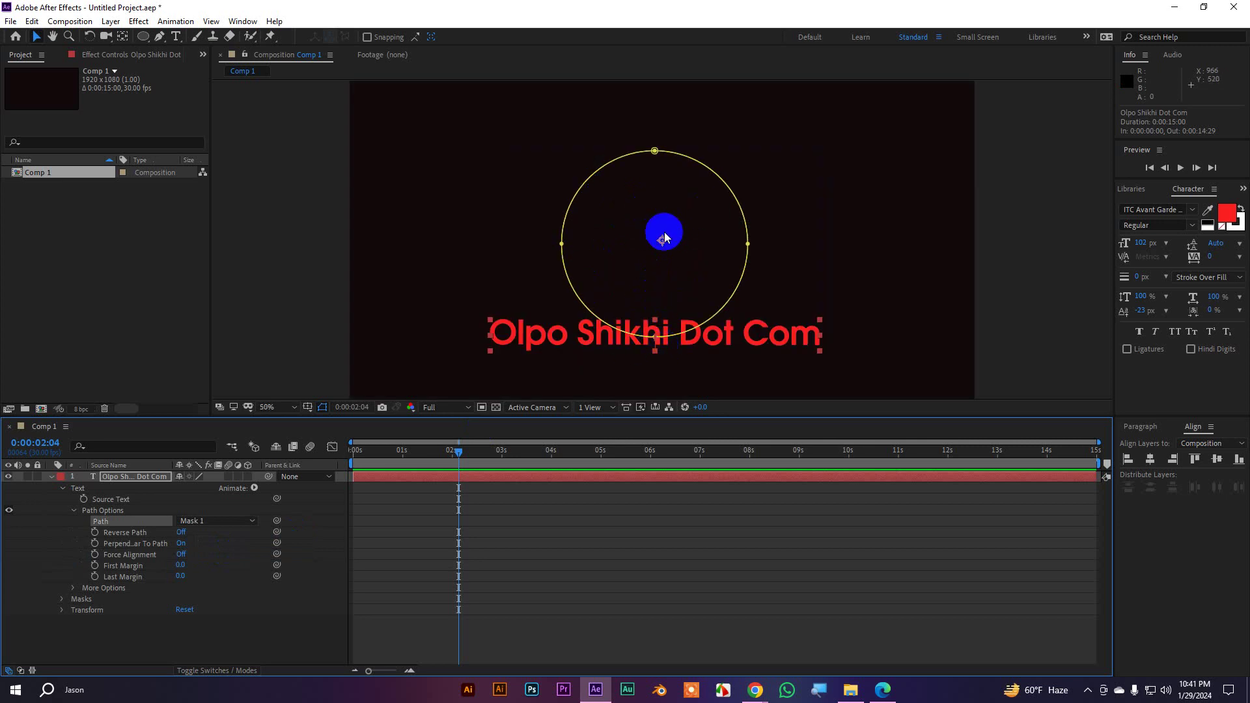
key("ctrl+z")
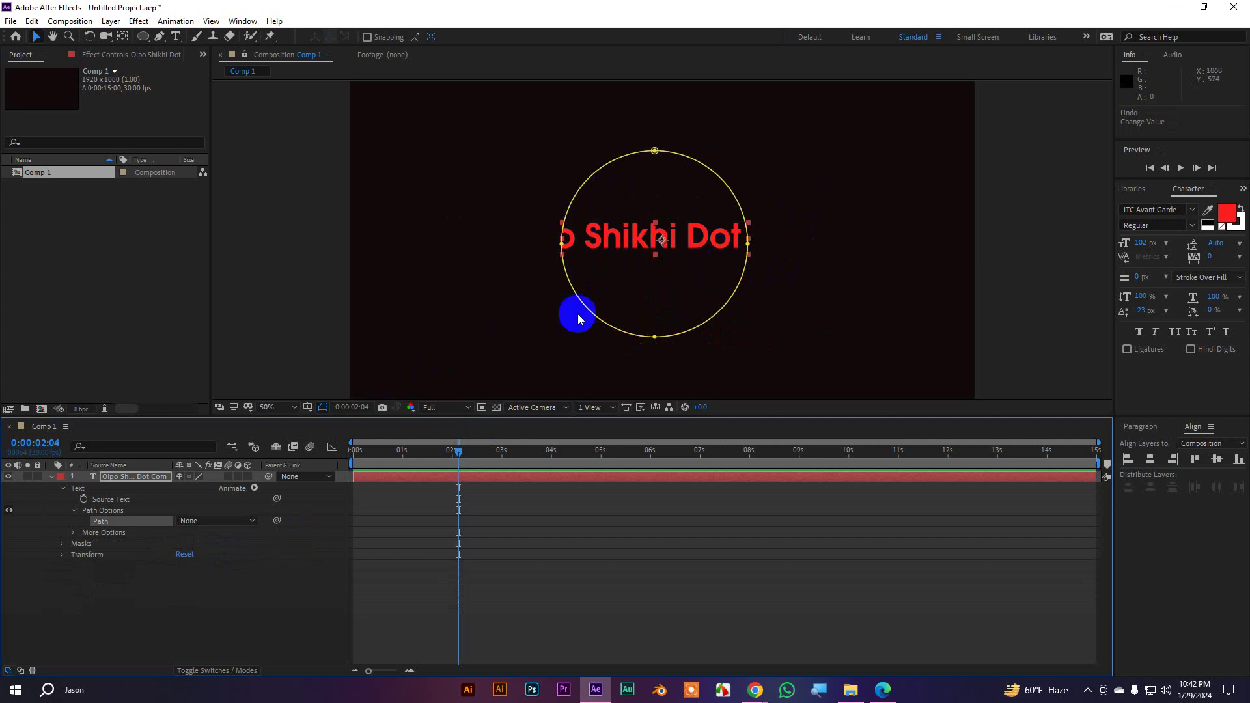
left_click(197, 521)
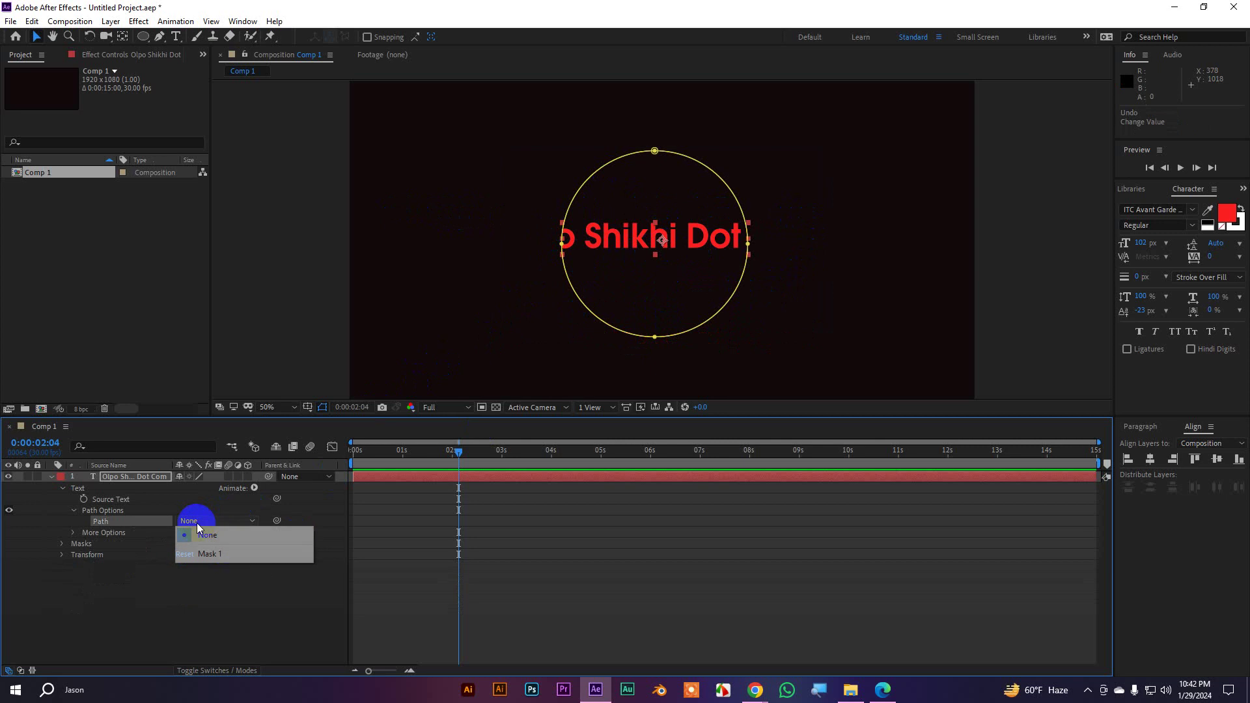
left_click(217, 553)
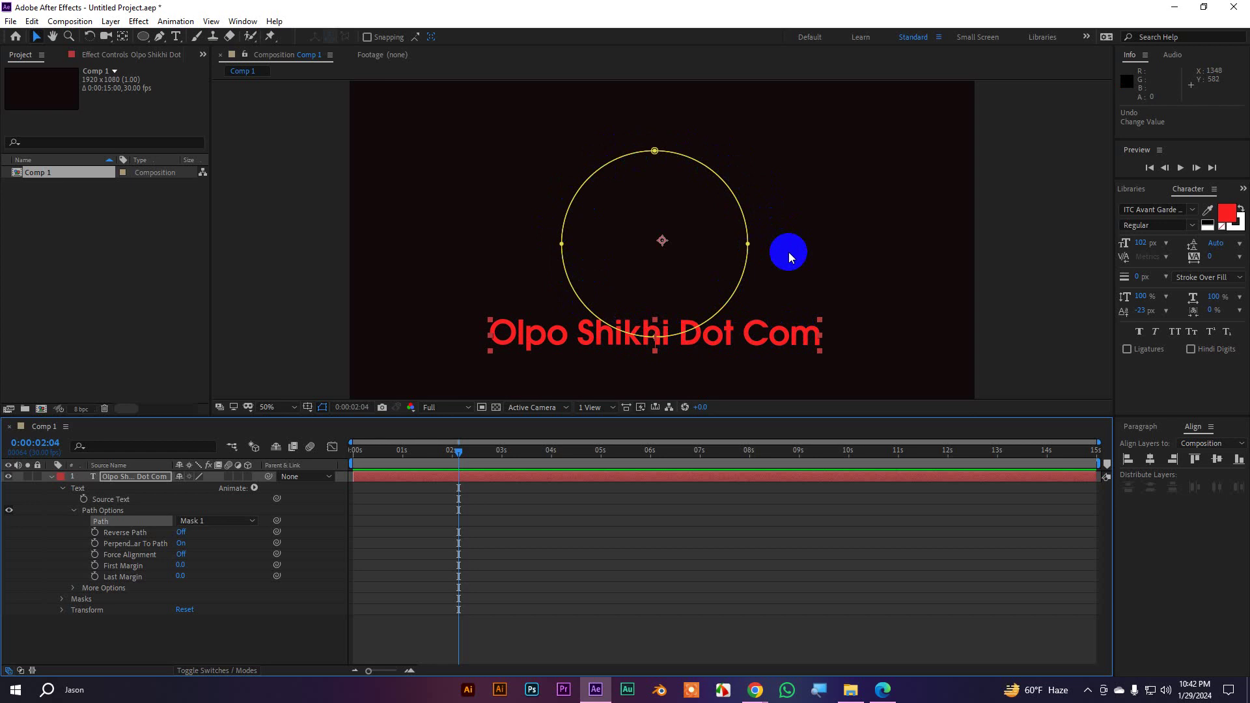
Try sliding the text with First Margin and reversing the path, then undo both
left_click(150, 568)
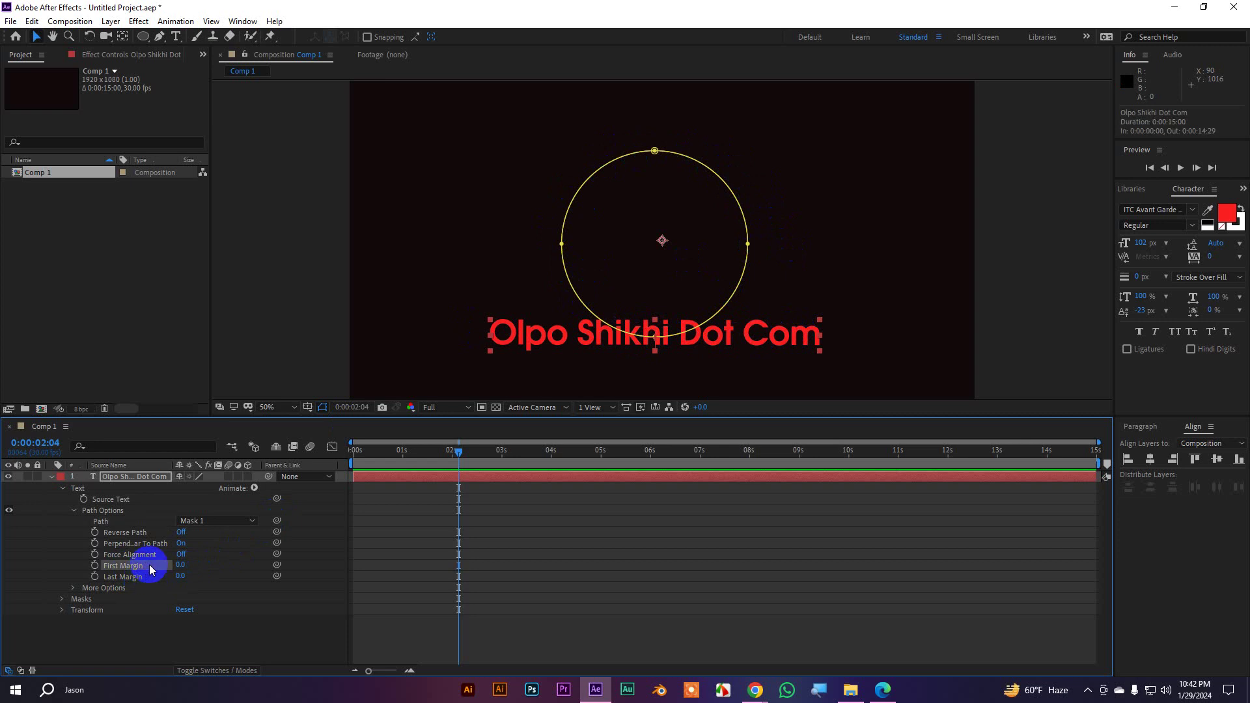
left_click(182, 566)
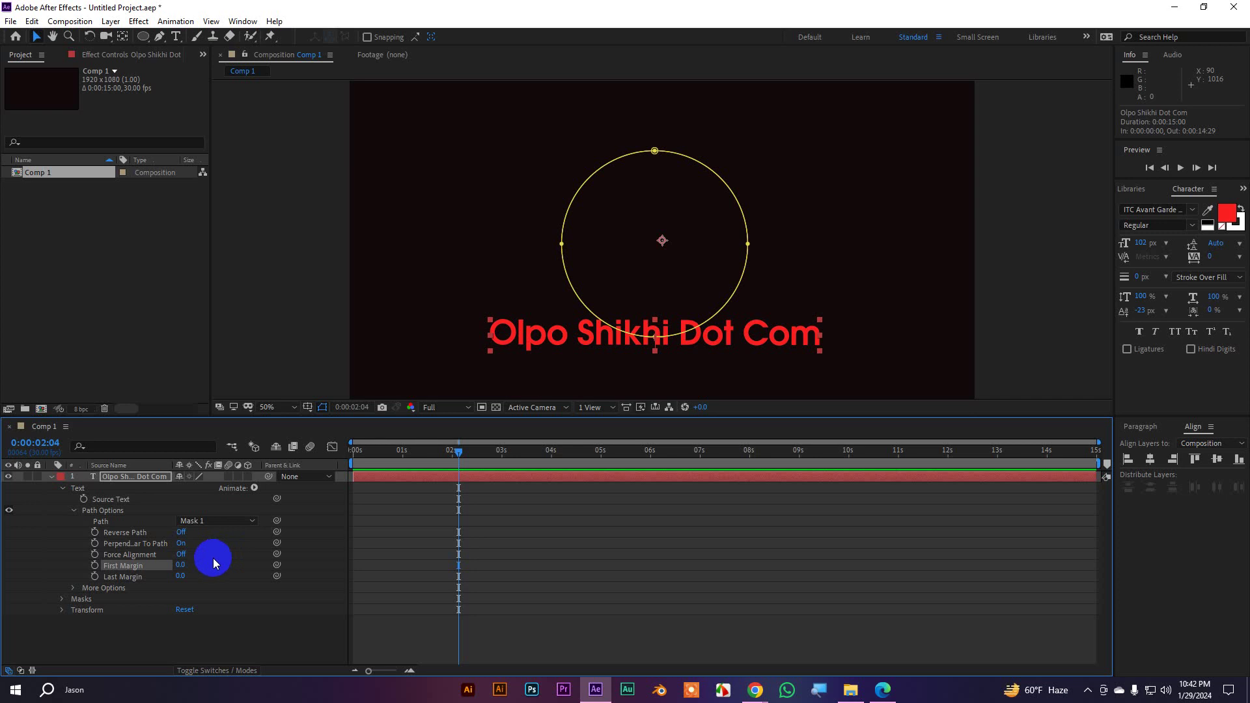
left_click_drag(181, 564, 84, 447)
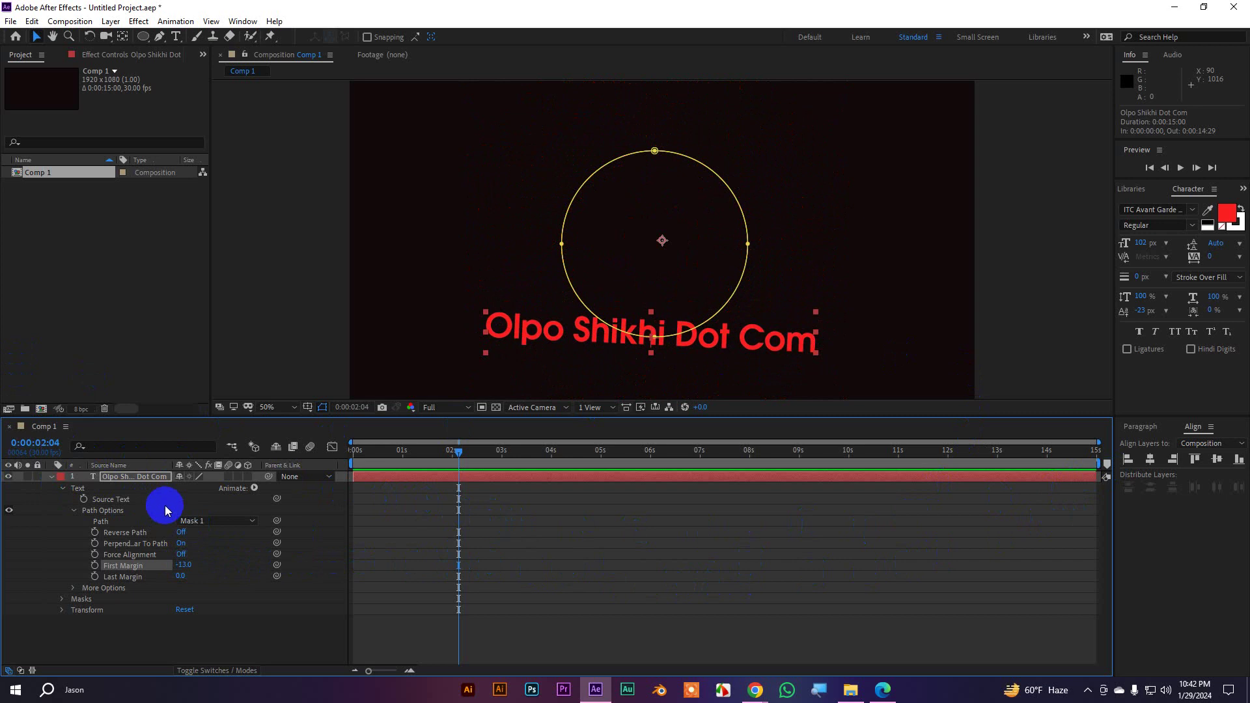
key("ctrl+z")
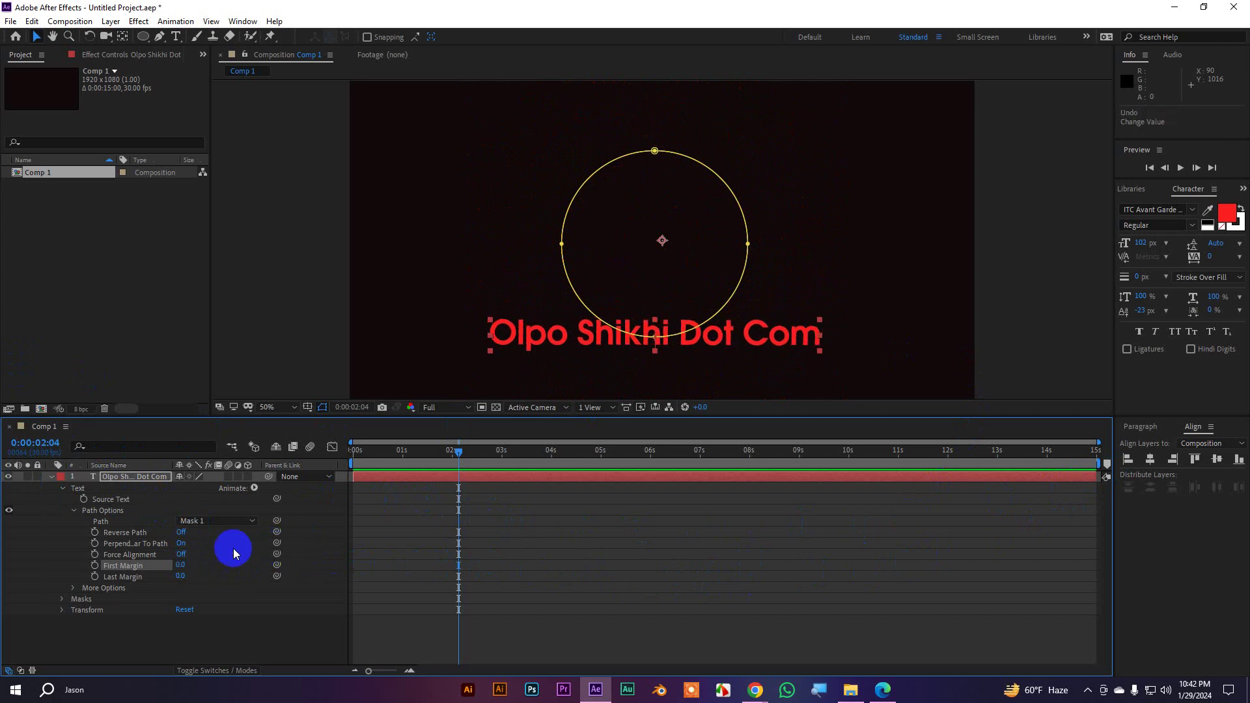
left_click(184, 532)
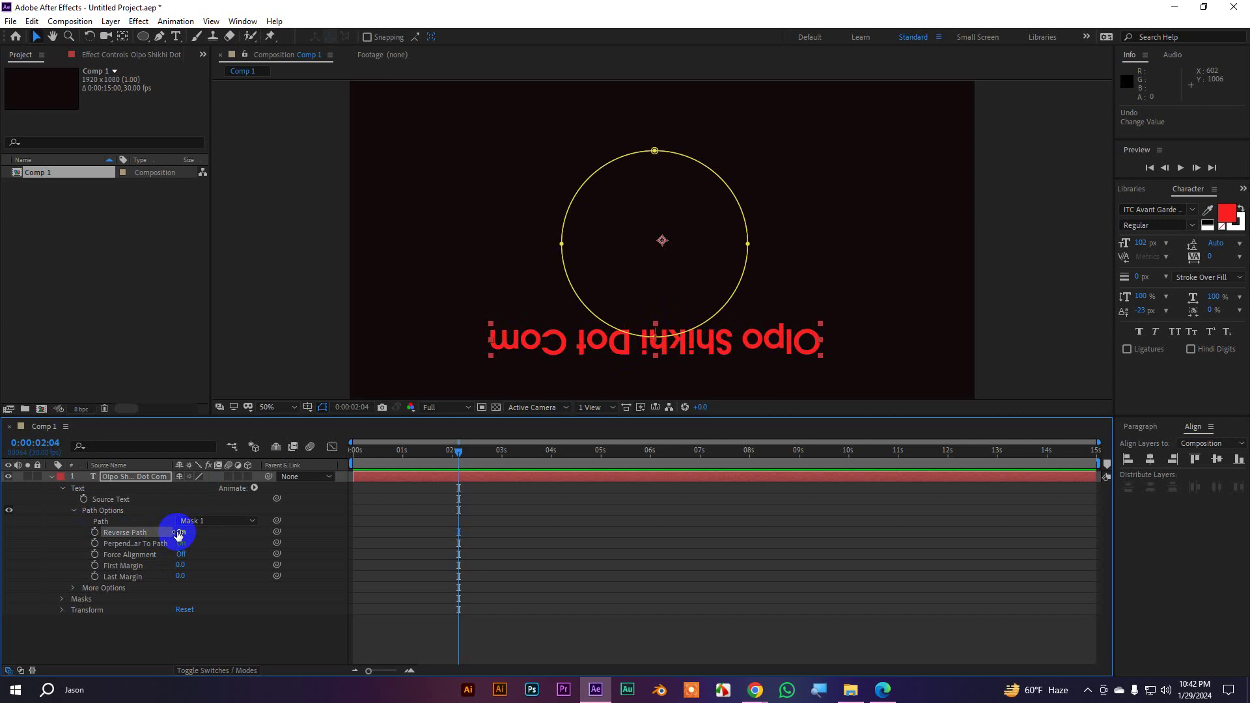
left_click_drag(183, 566, 4, 601)
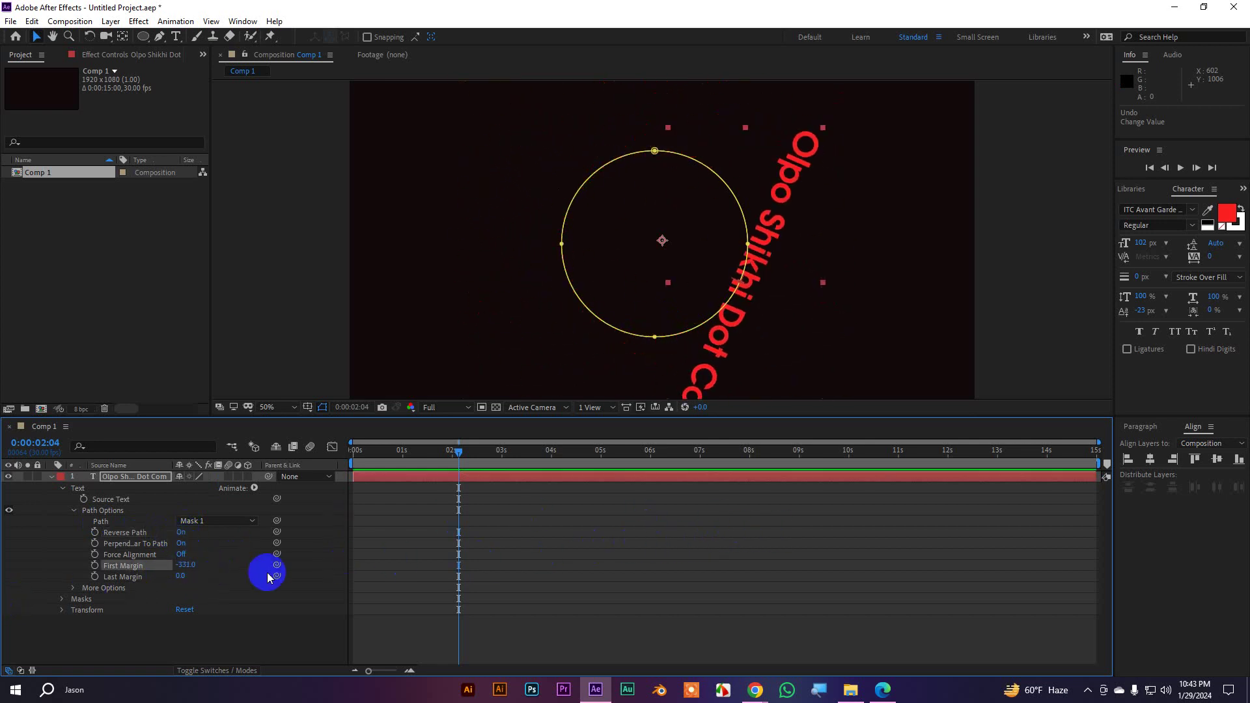
key("ctrl+z")
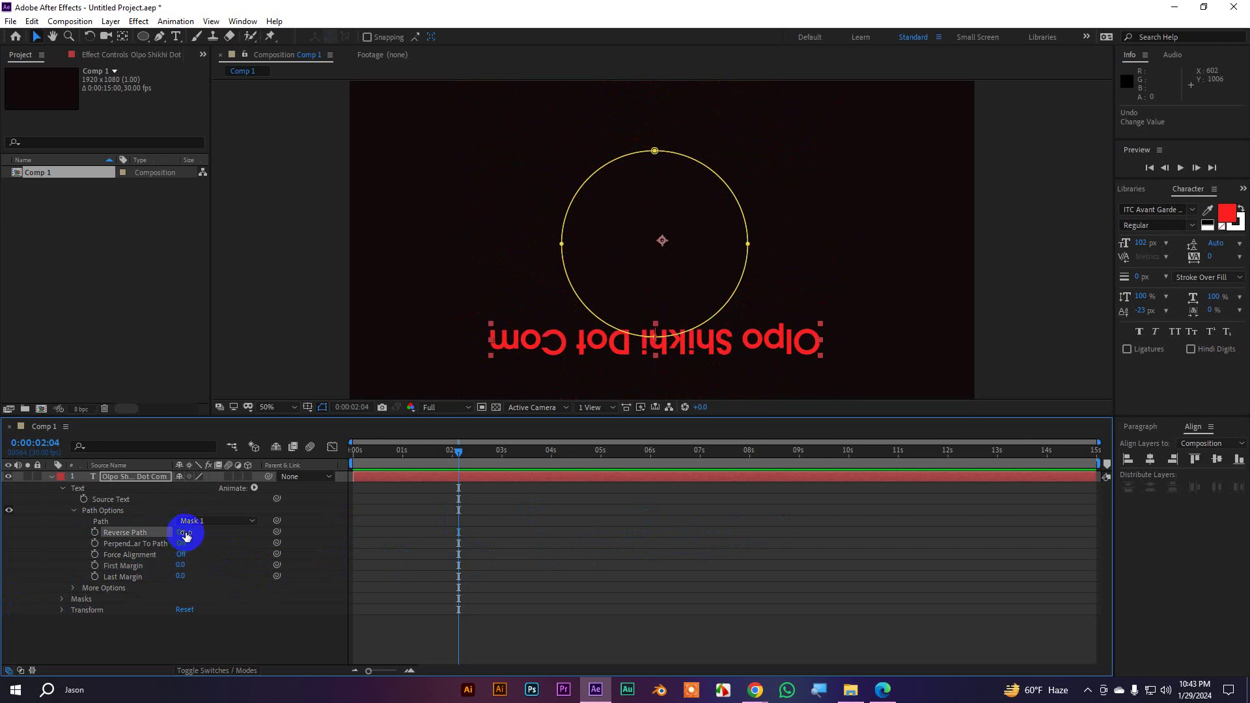
left_click(183, 532)
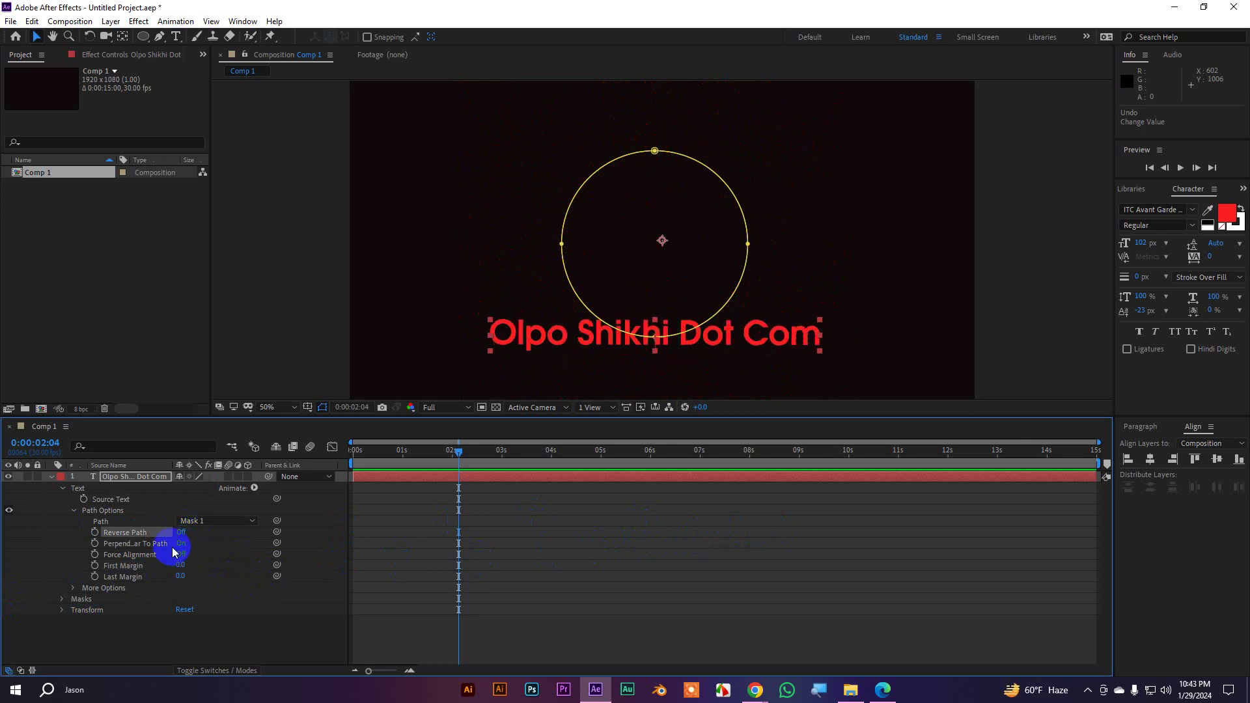
Turn Perpendicular To Path off and Force Alignment on to spread letters around the circle
left_click(182, 544)
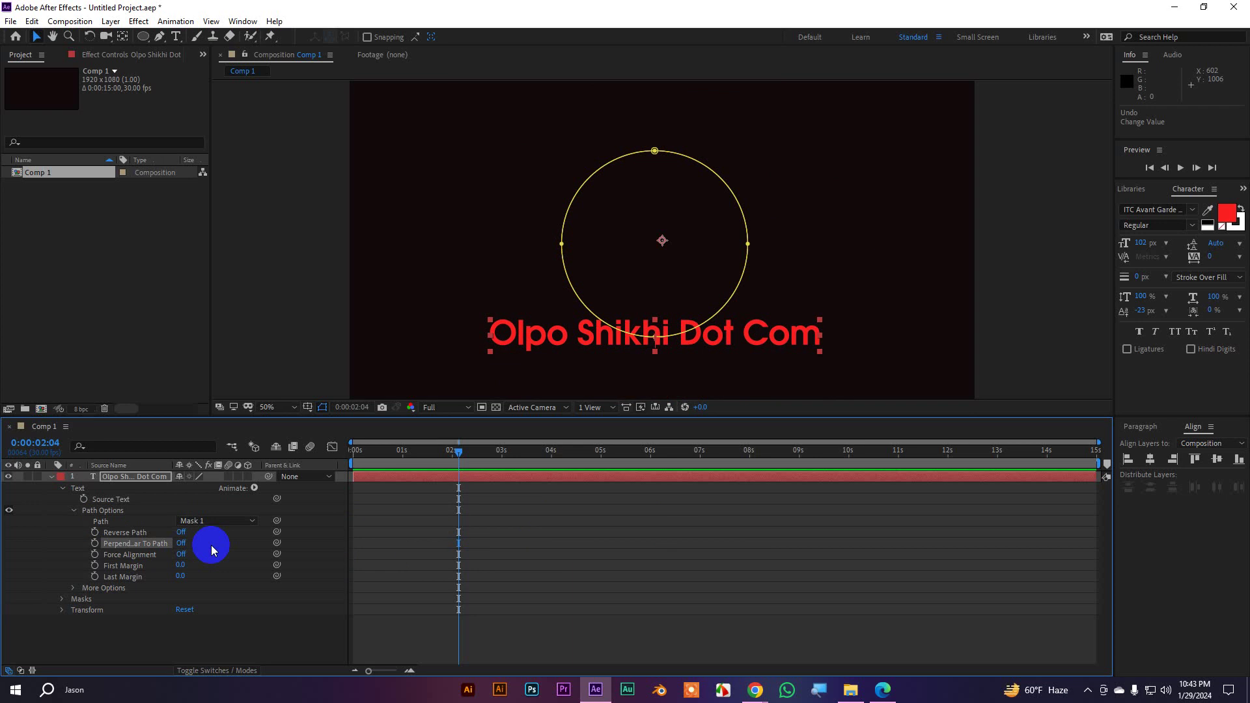
left_click(211, 545)
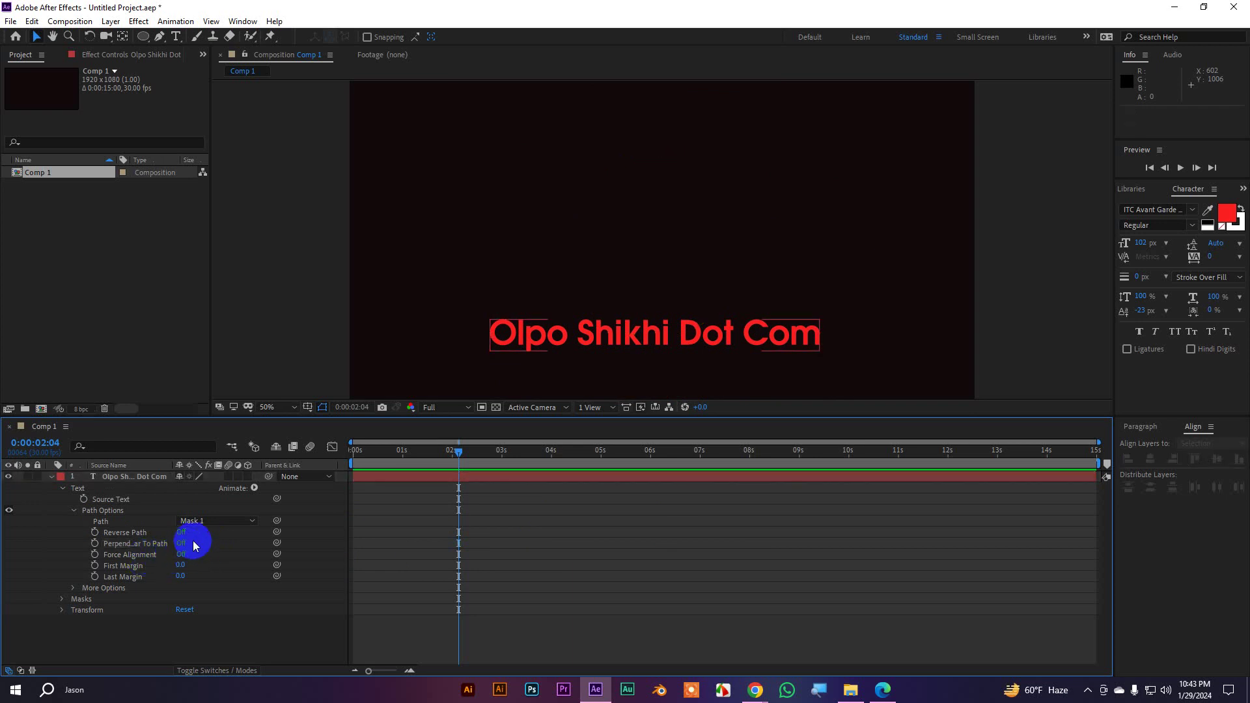
left_click(109, 500)
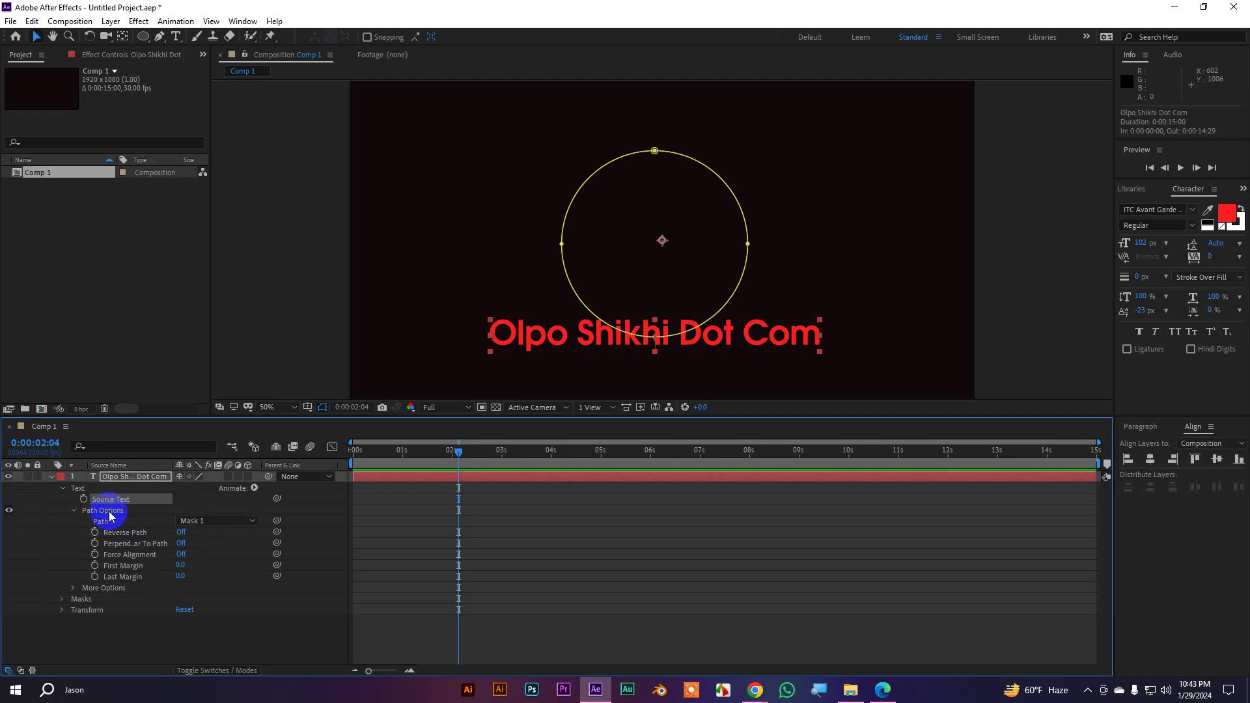
left_click(108, 511)
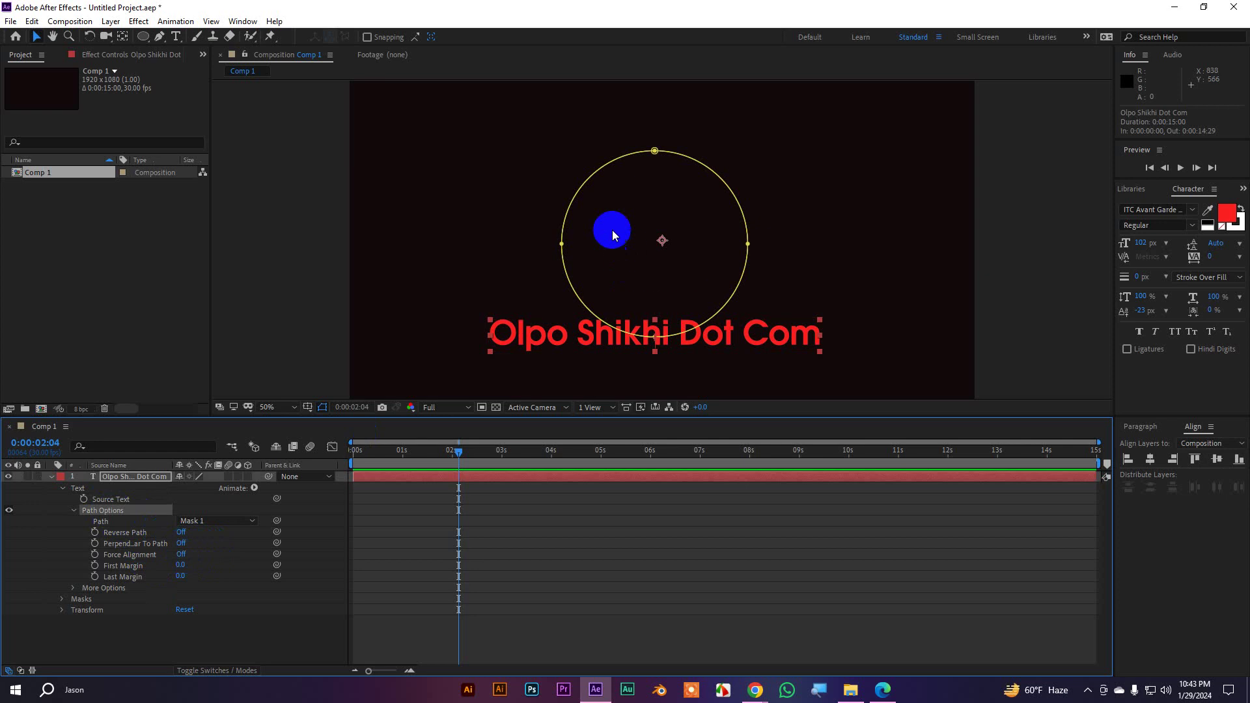
left_click(182, 555)
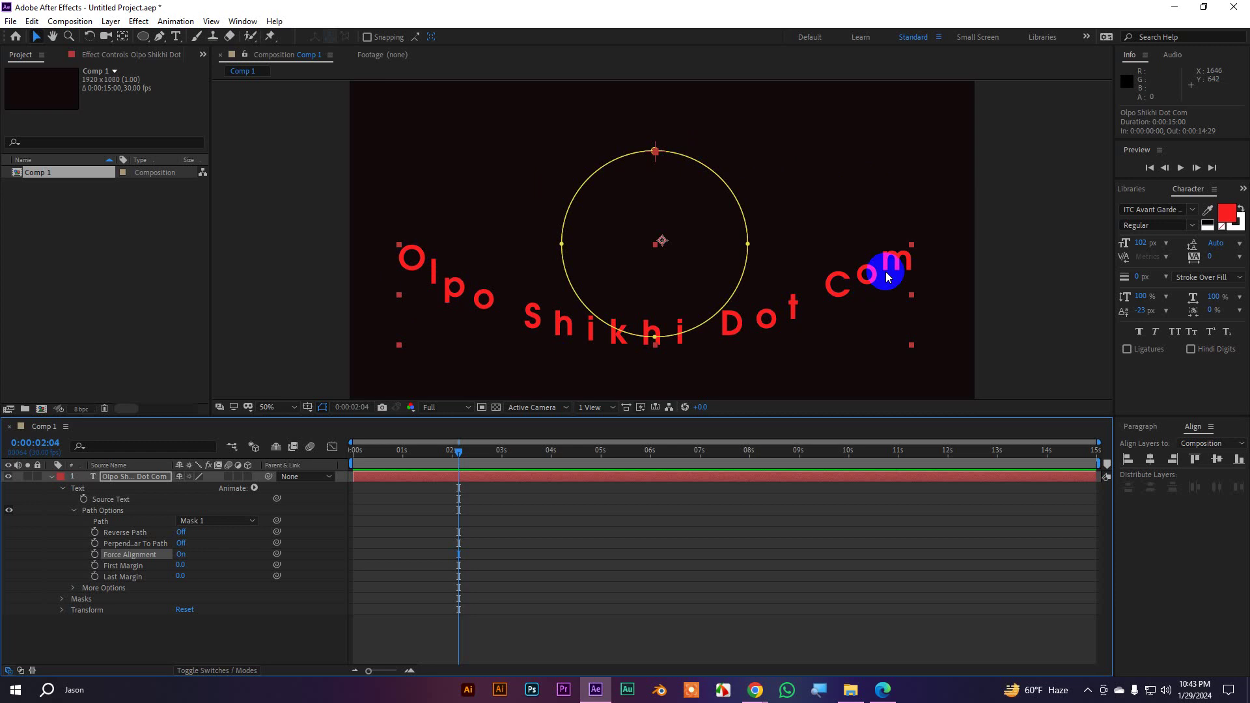
Scrub the Path Options margins to test moving the spread letters around the circle
left_click(182, 556)
left_click(182, 556)
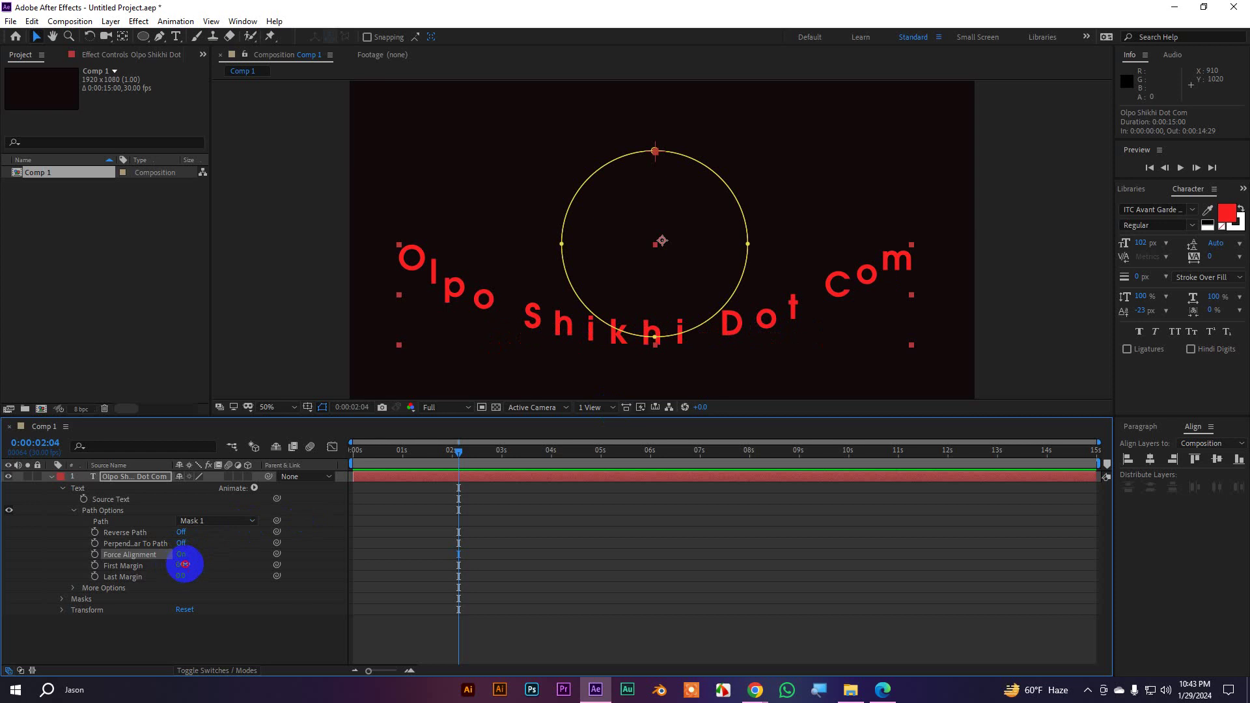
left_click_drag(185, 565, 480, 516)
key("ctrl+z")
left_click(231, 581)
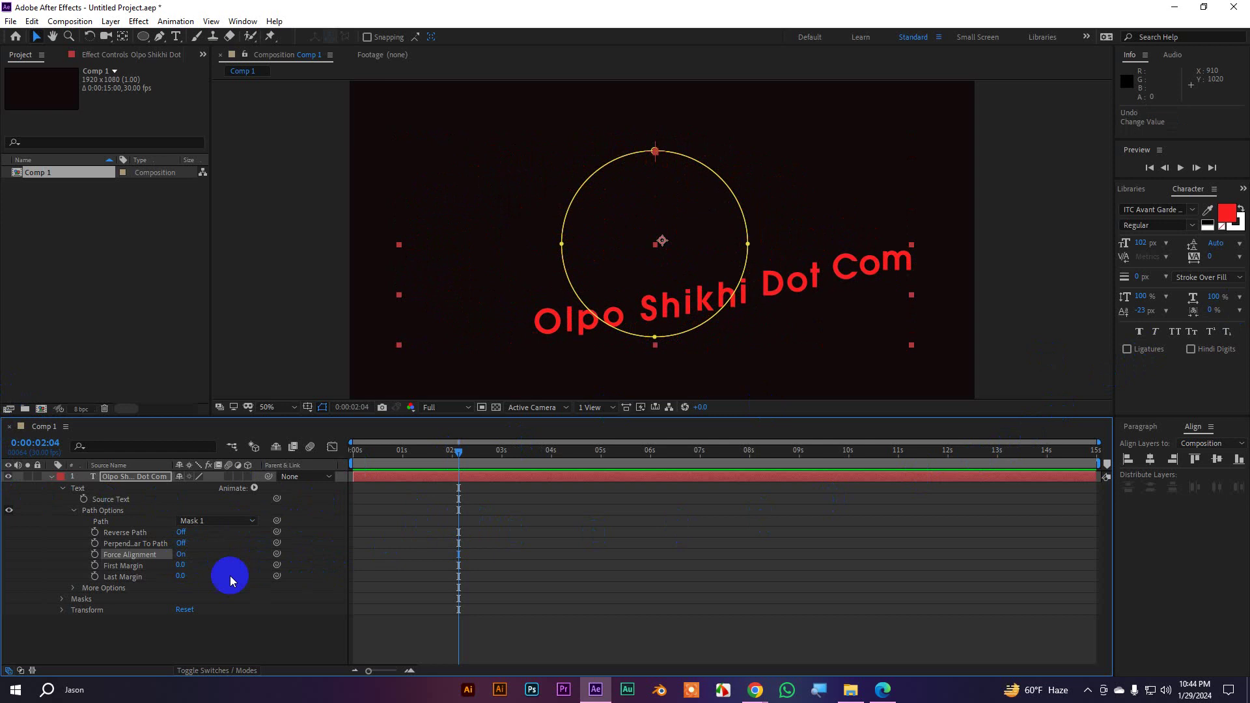
left_click_drag(180, 577, 843, 455)
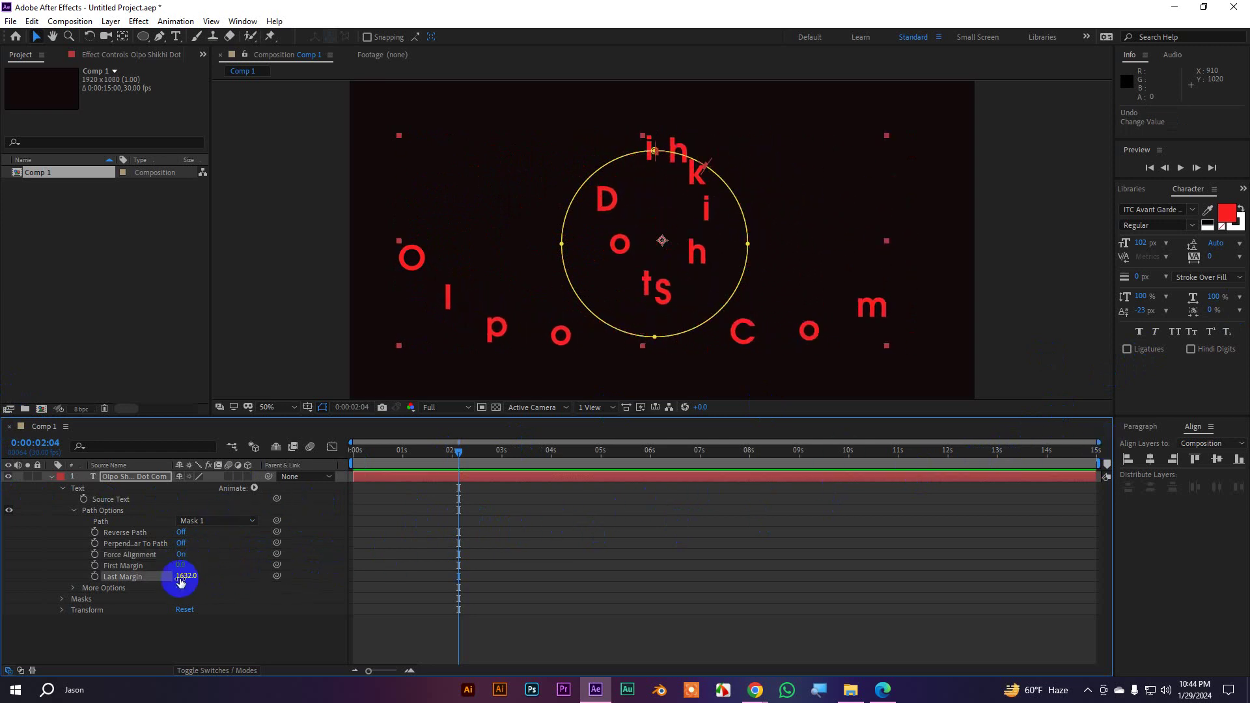
left_click_drag(181, 581, 368, 519)
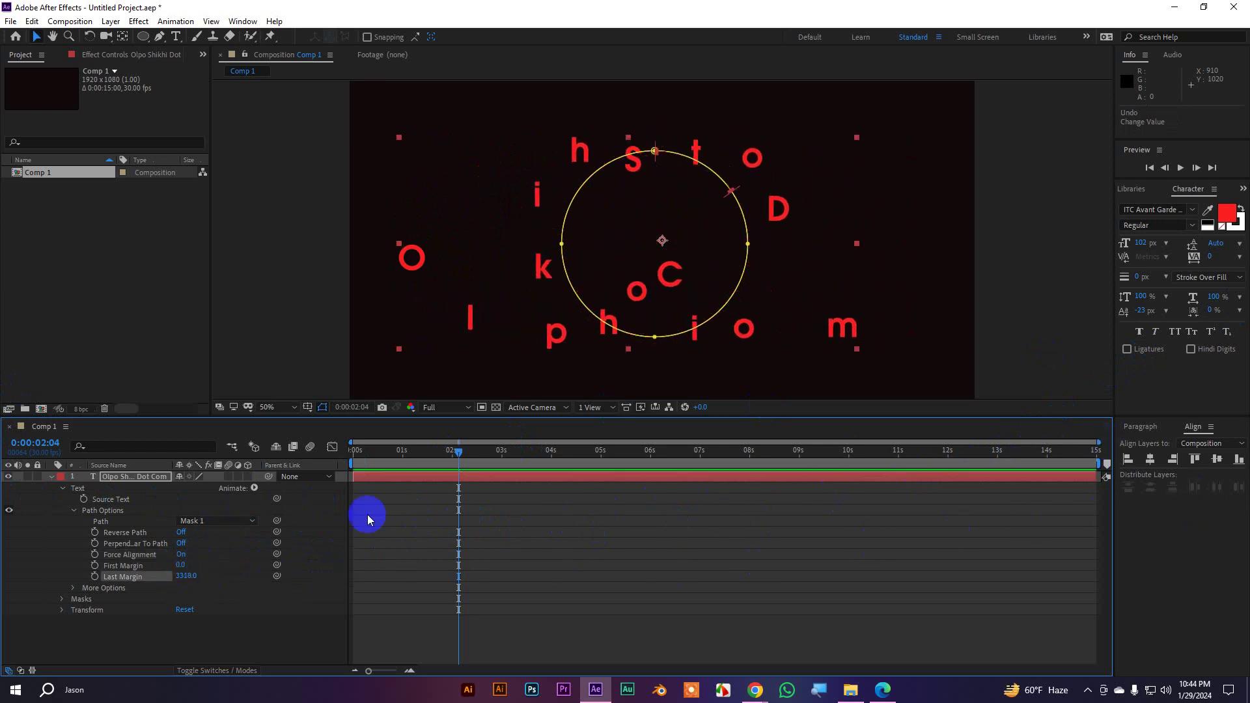
left_click_drag(182, 576, 8, 566)
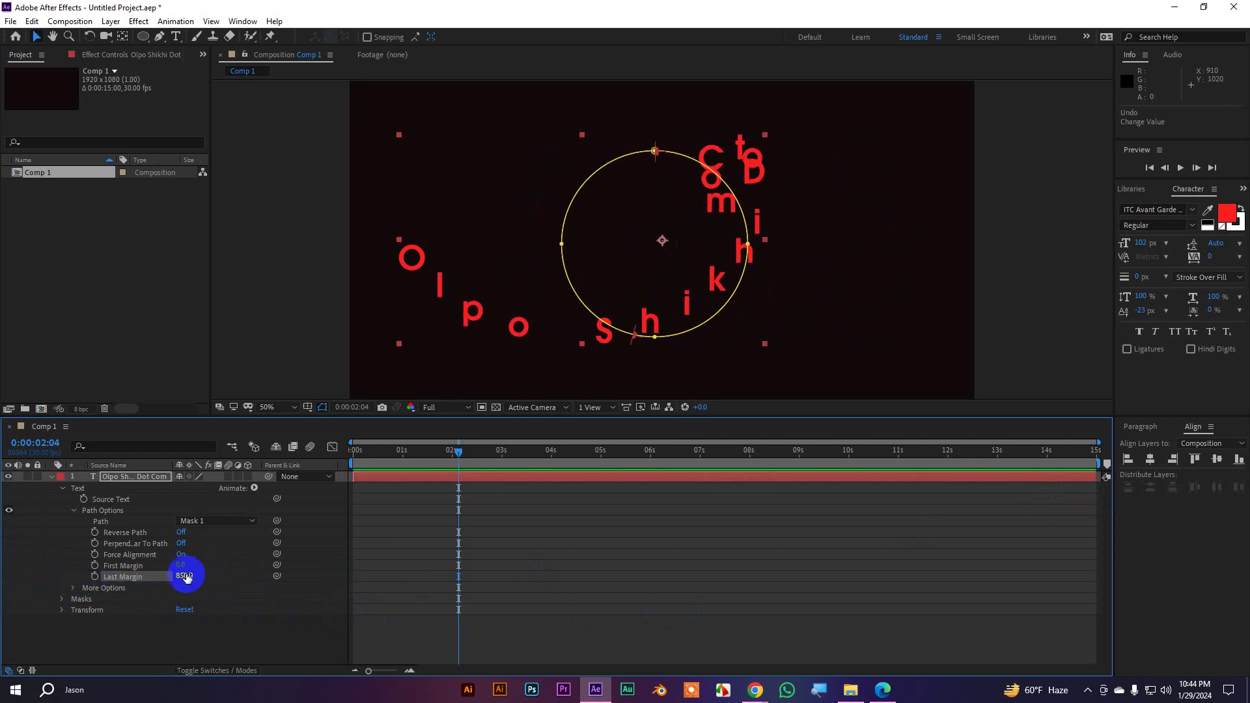
left_click_drag(186, 577, 86, 585)
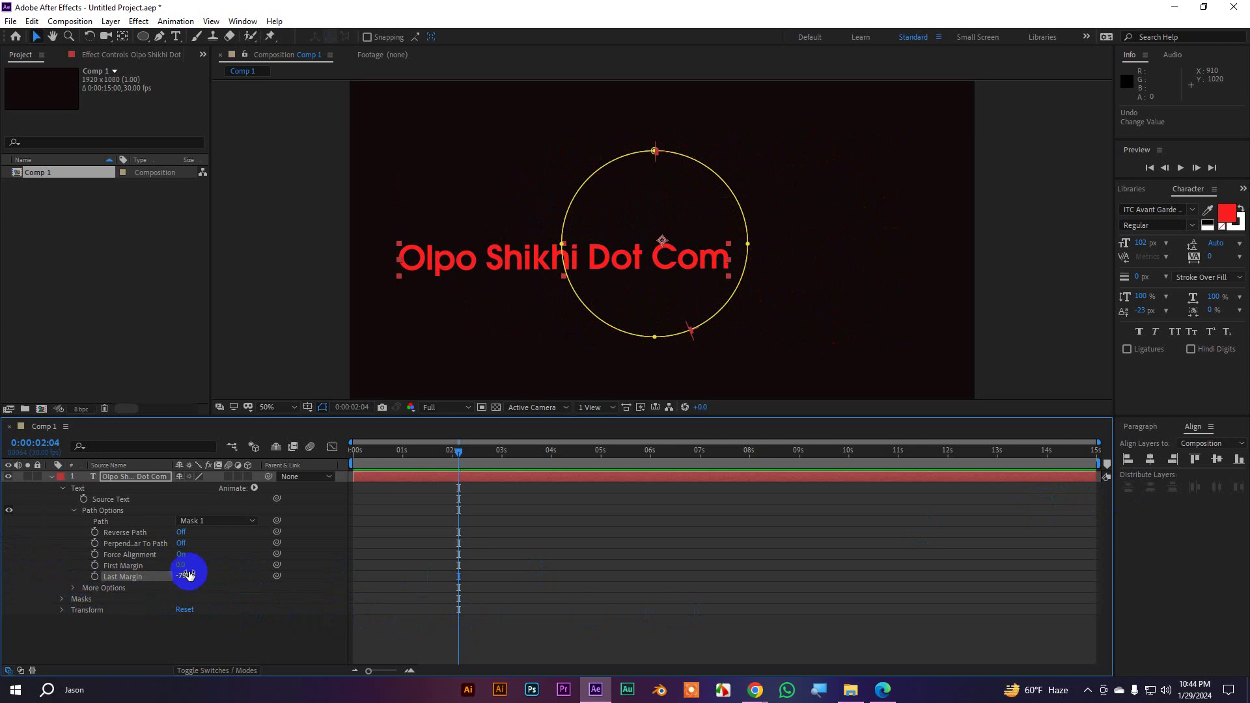
Turn Force Alignment off and set Last Margin to 0
left_click(181, 555)
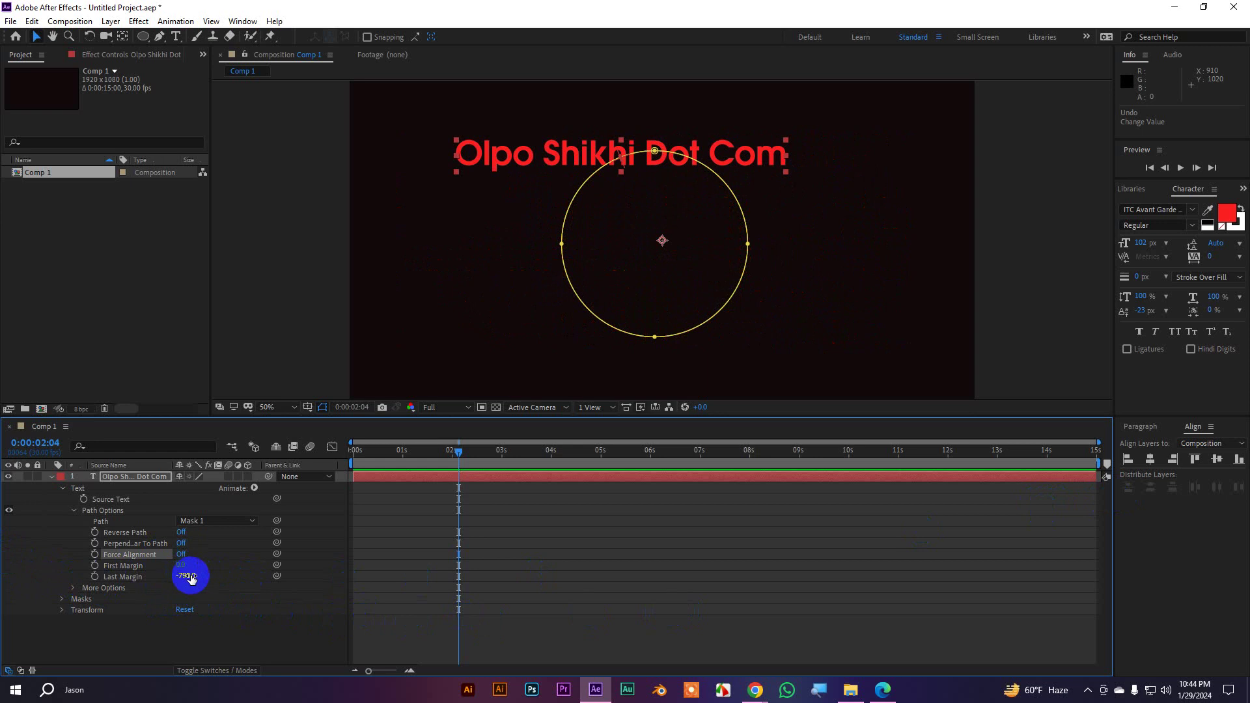
left_click(190, 576)
type("0")
key("Return")
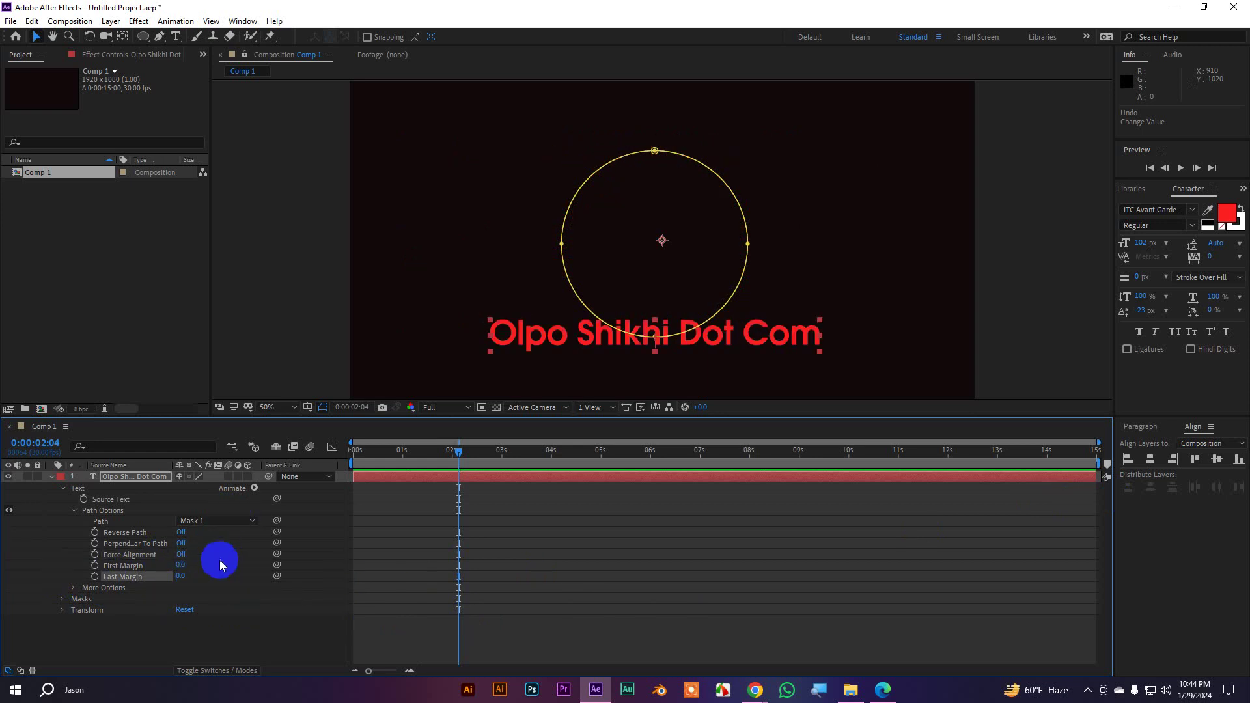
left_click_drag(181, 576, 229, 578)
Set Anchor Point Grouping to Character and scrub First Margin to 164 so letters wrap the circle
left_click(73, 590)
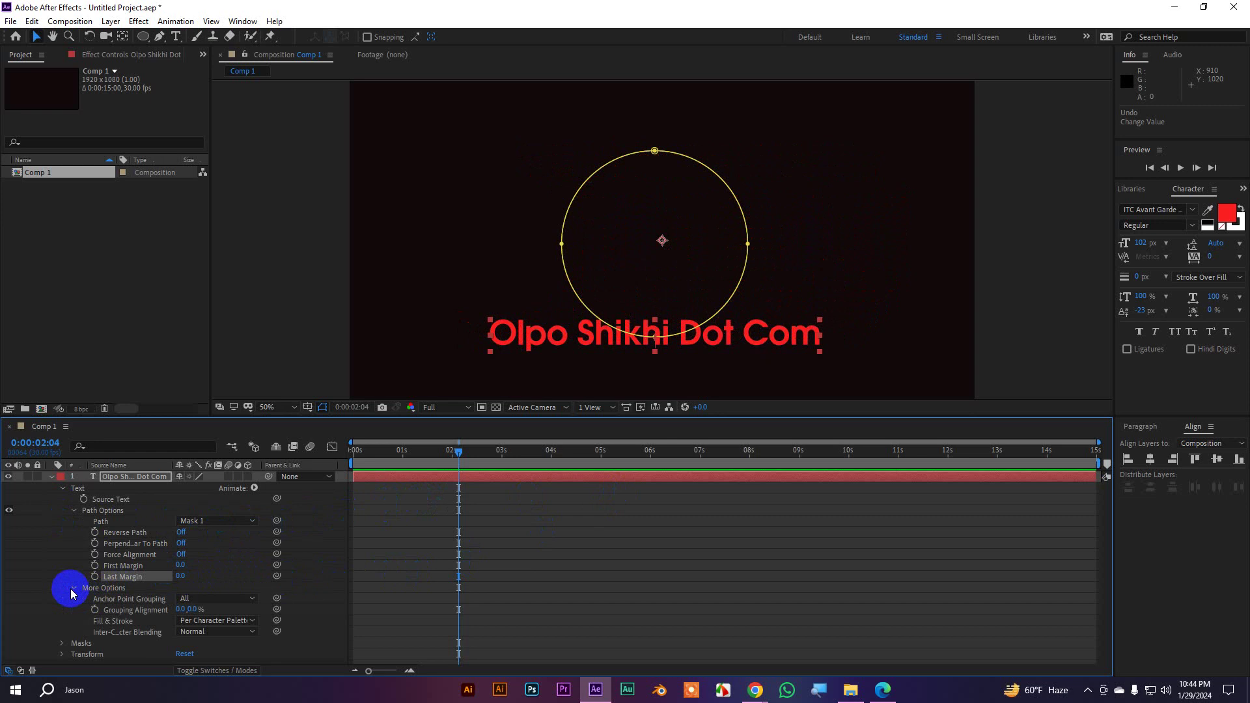
left_click(184, 599)
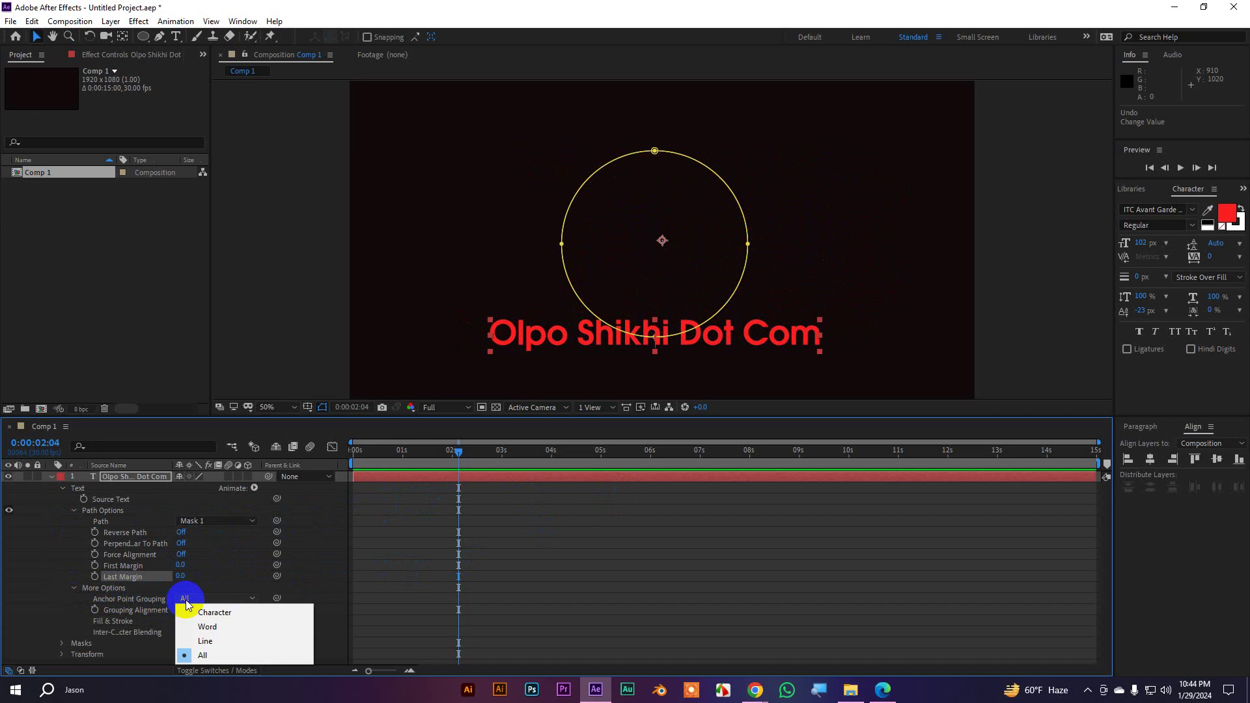
left_click(209, 614)
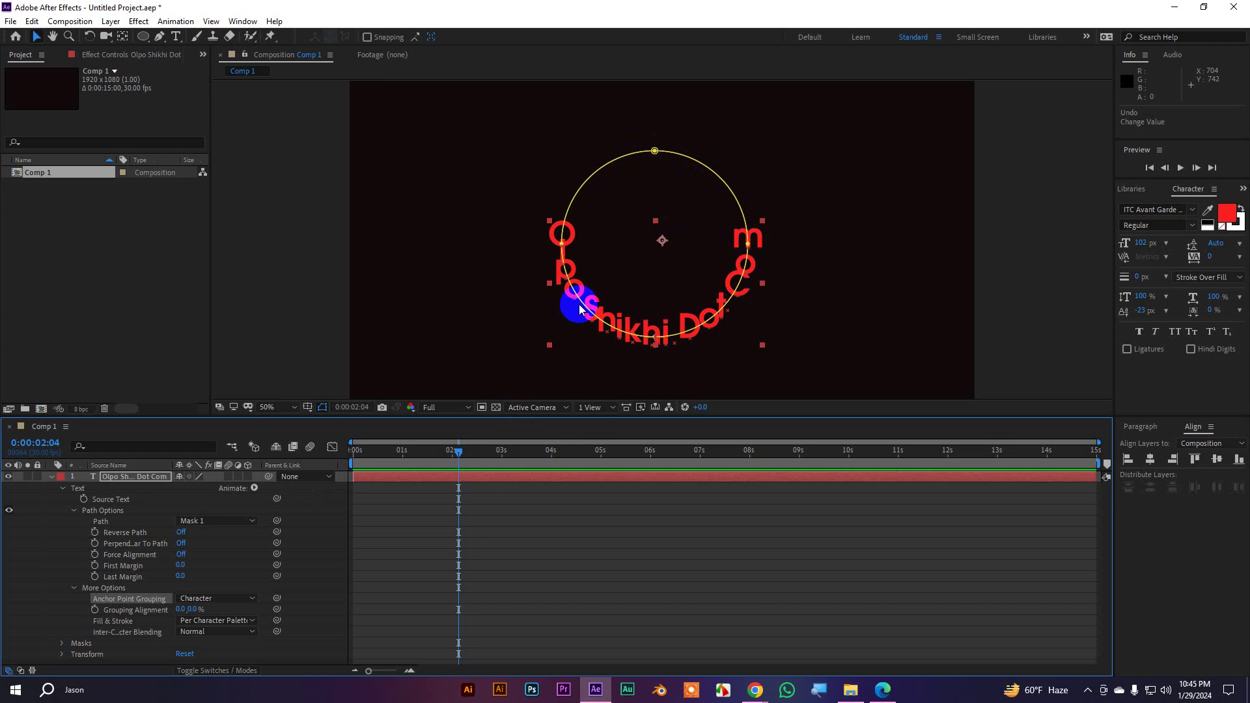
left_click(210, 599)
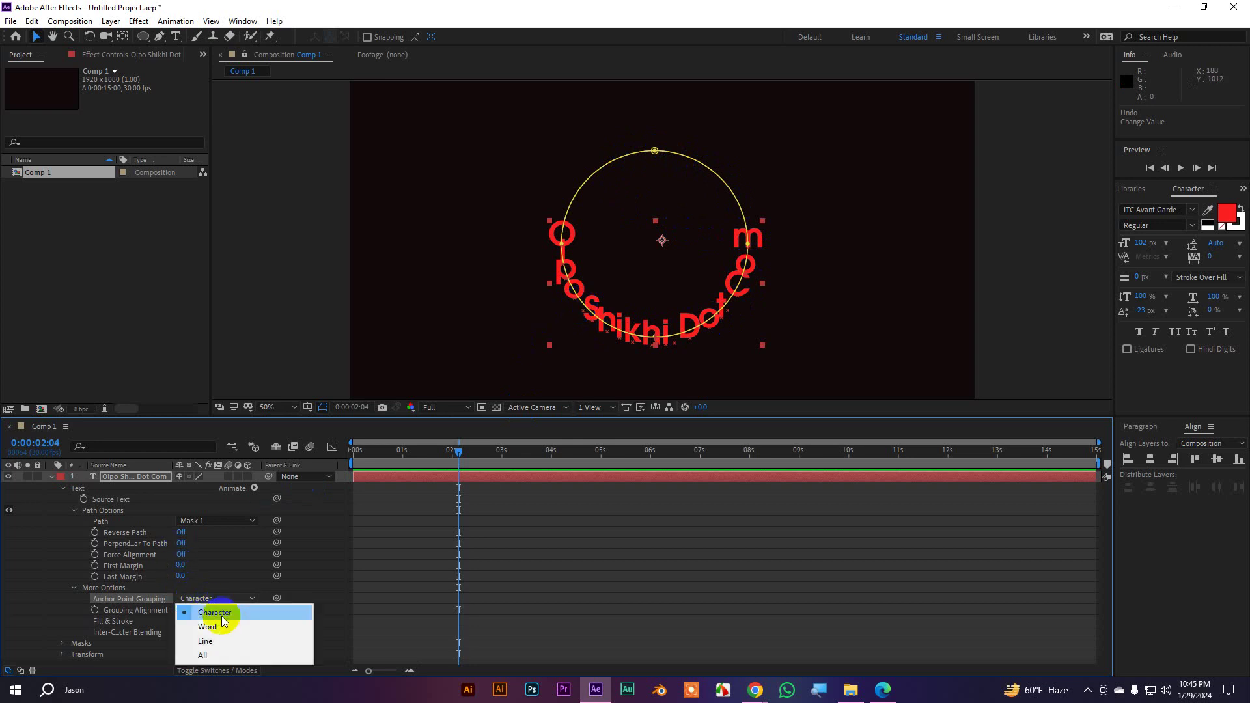
left_click(210, 655)
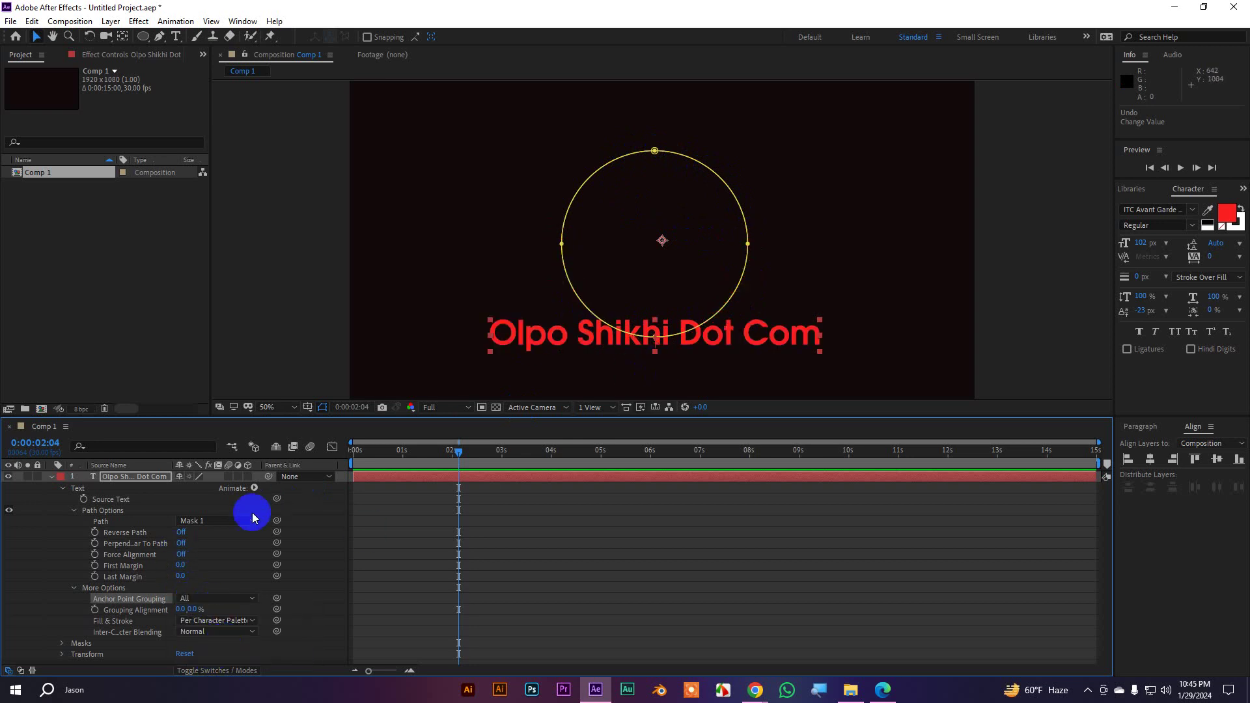
left_click_drag(181, 566, 469, 407)
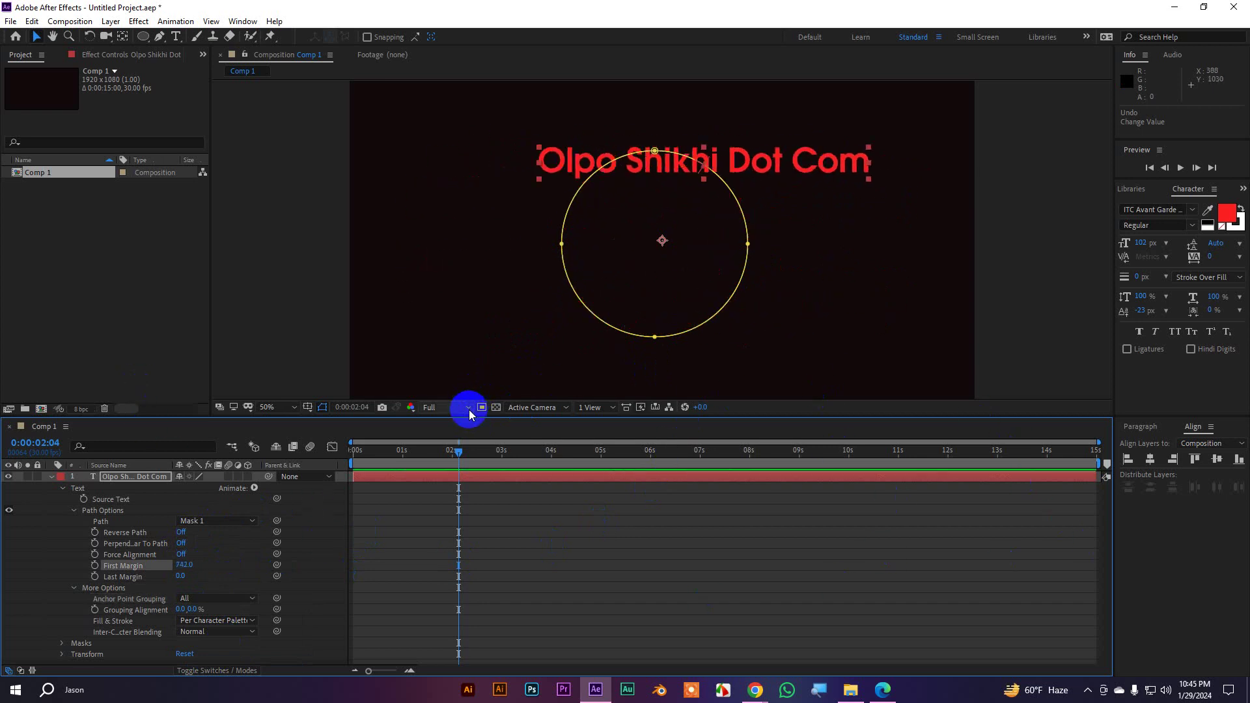
key("ctrl+z")
left_click(236, 599)
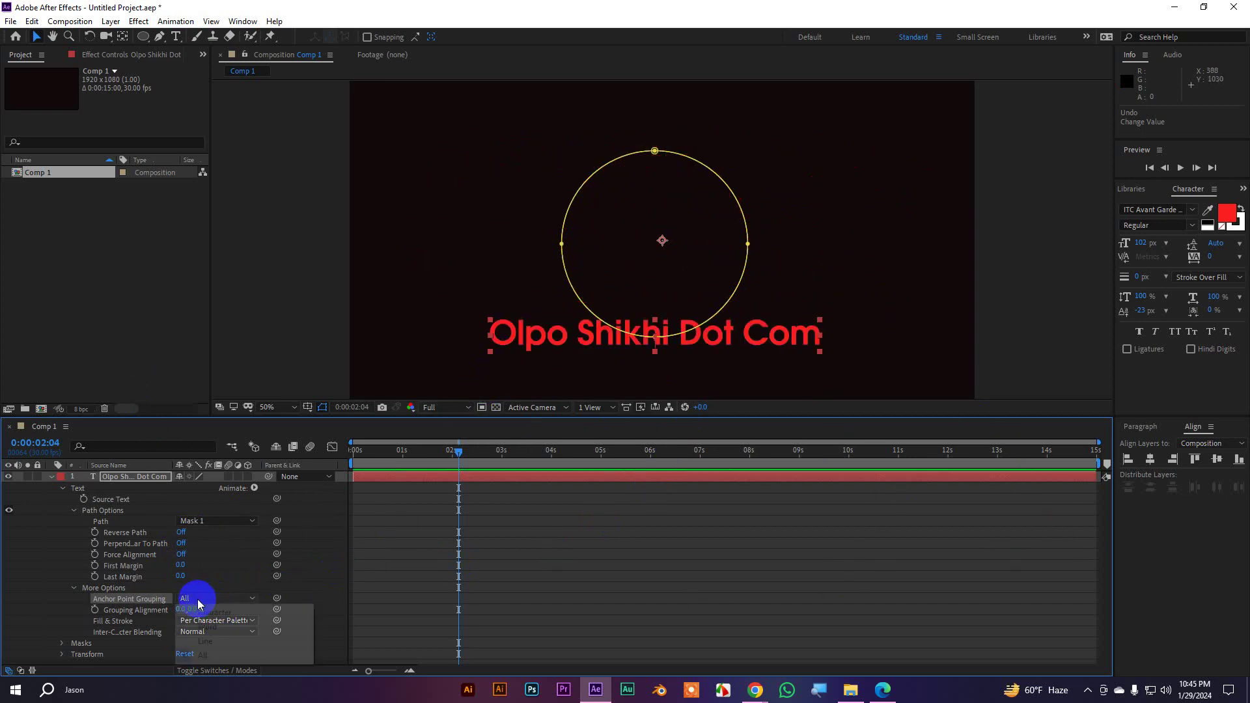
left_click(220, 612)
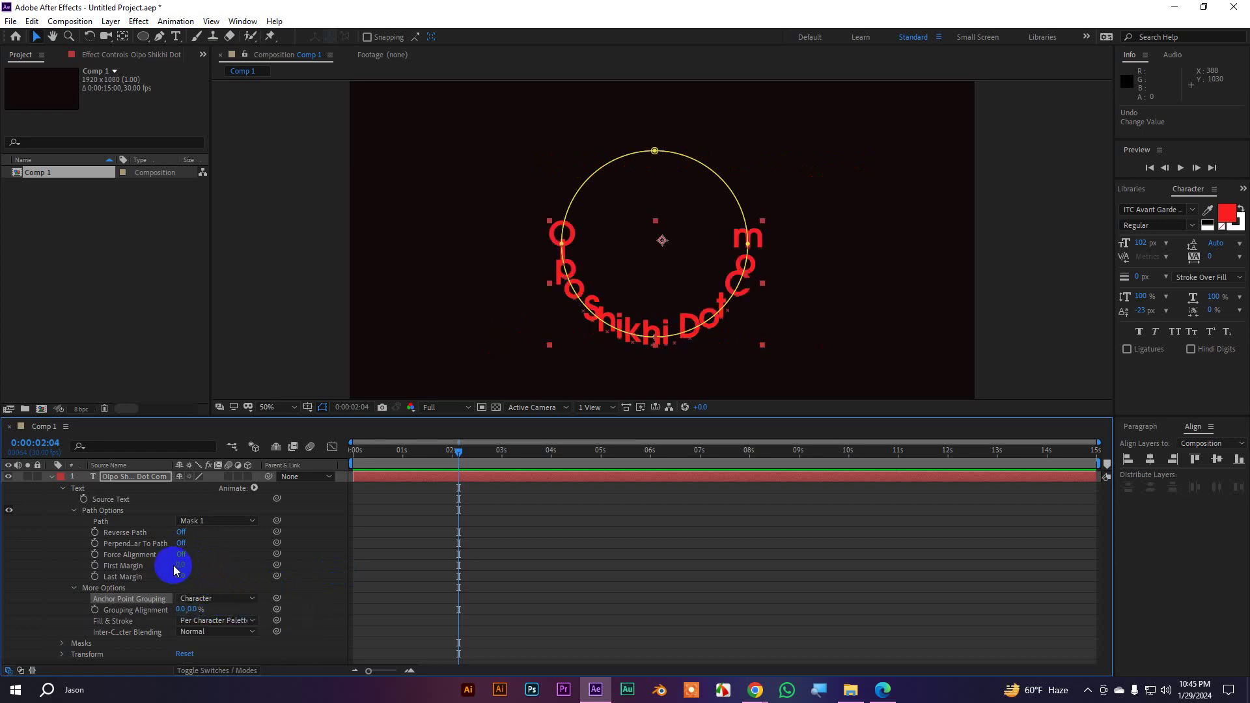
left_click_drag(179, 567, 216, 576)
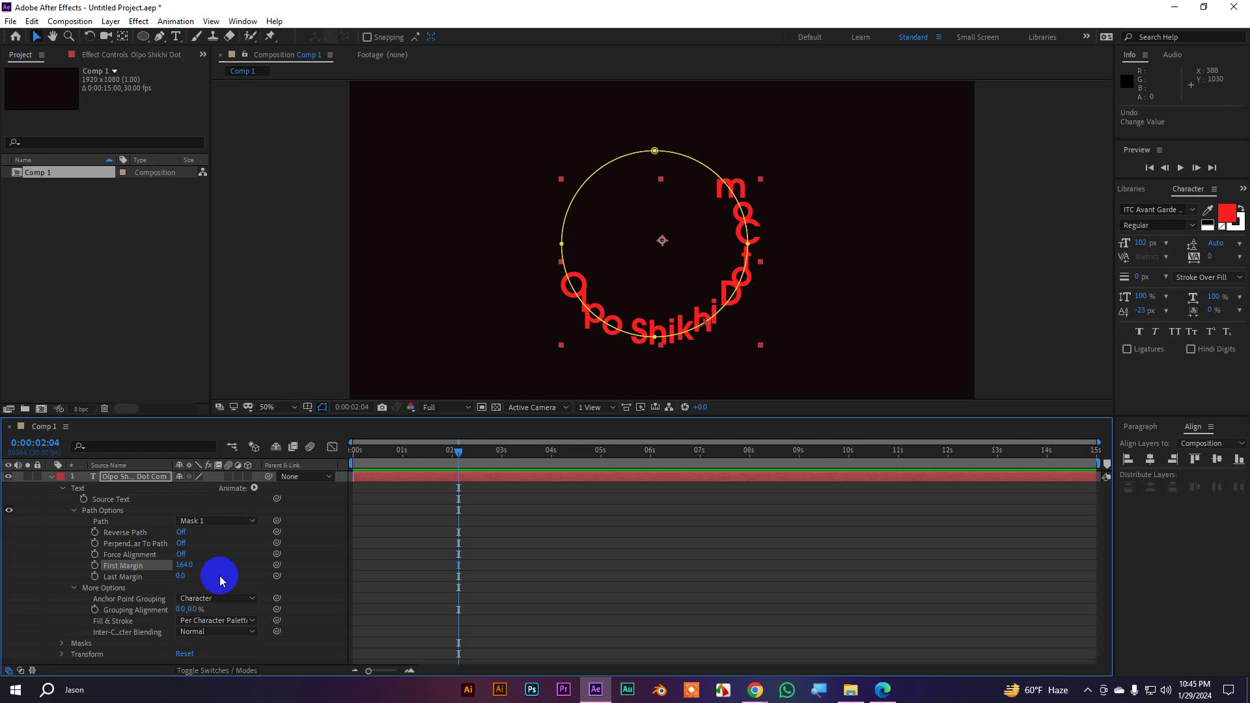
Delete the circular mask from the Olpo Shikhi Dot Com text layer
left_click(51, 477)
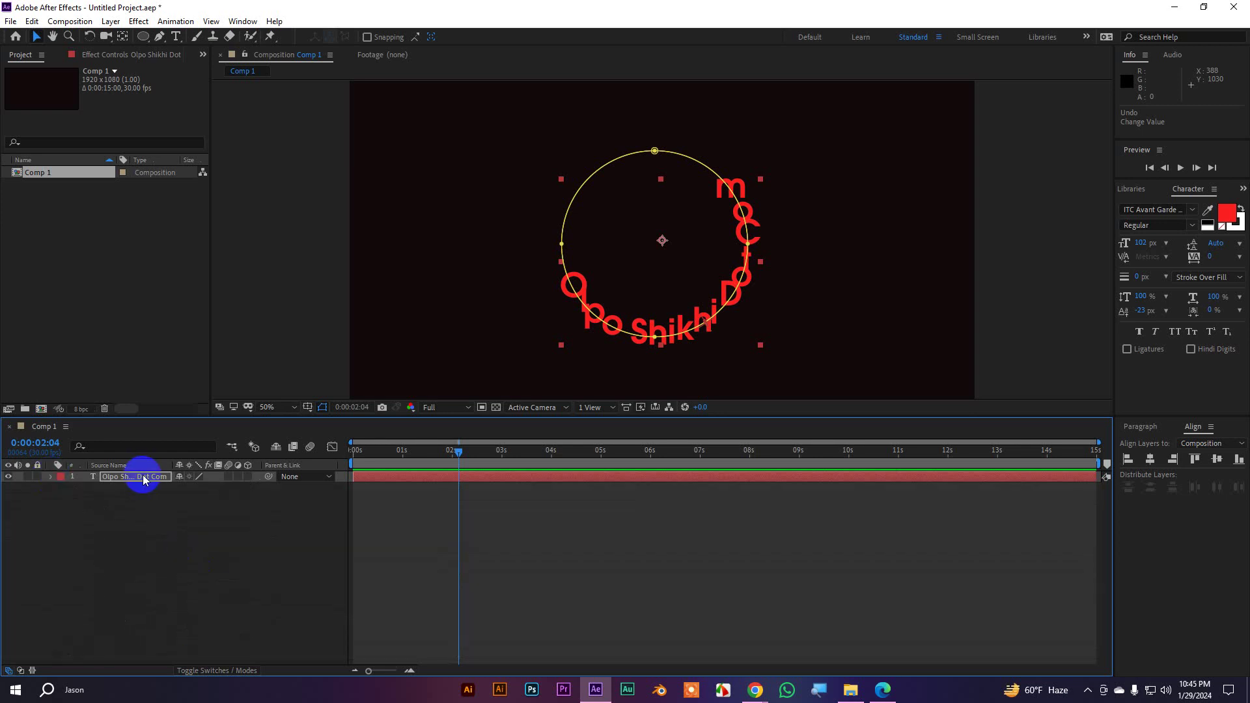
left_click(50, 476)
left_click(63, 490)
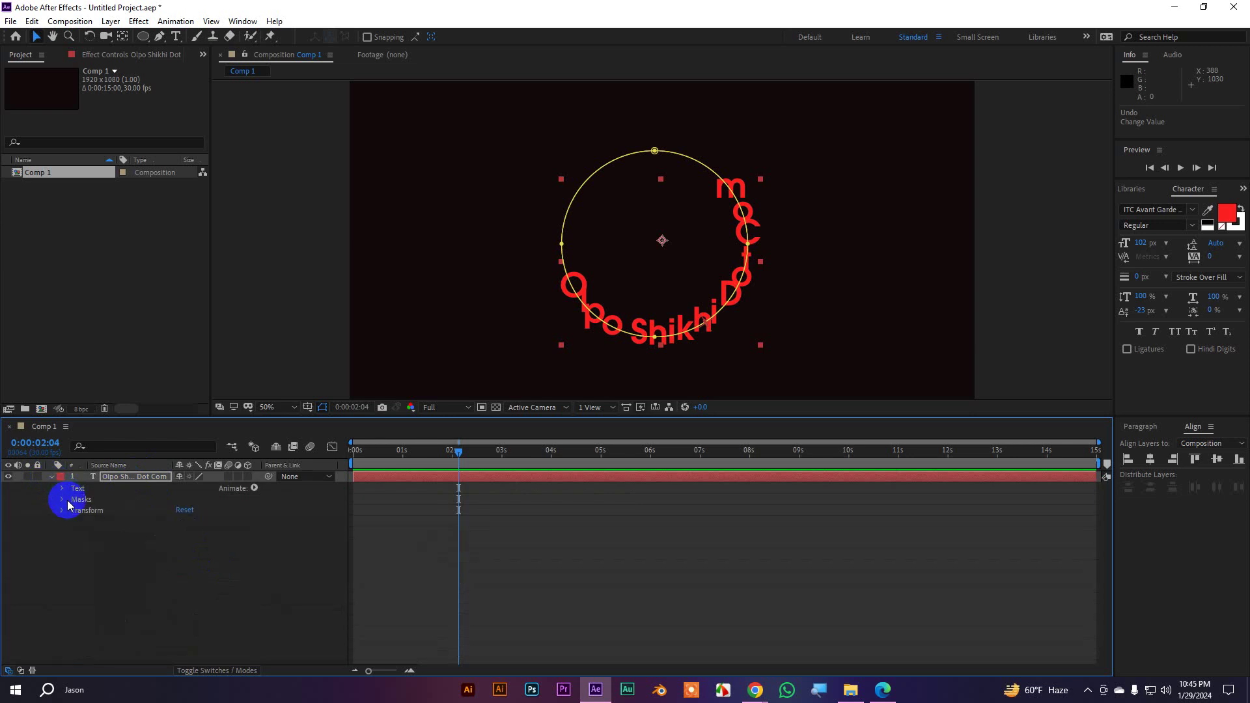
left_click(72, 500)
key("Delete")
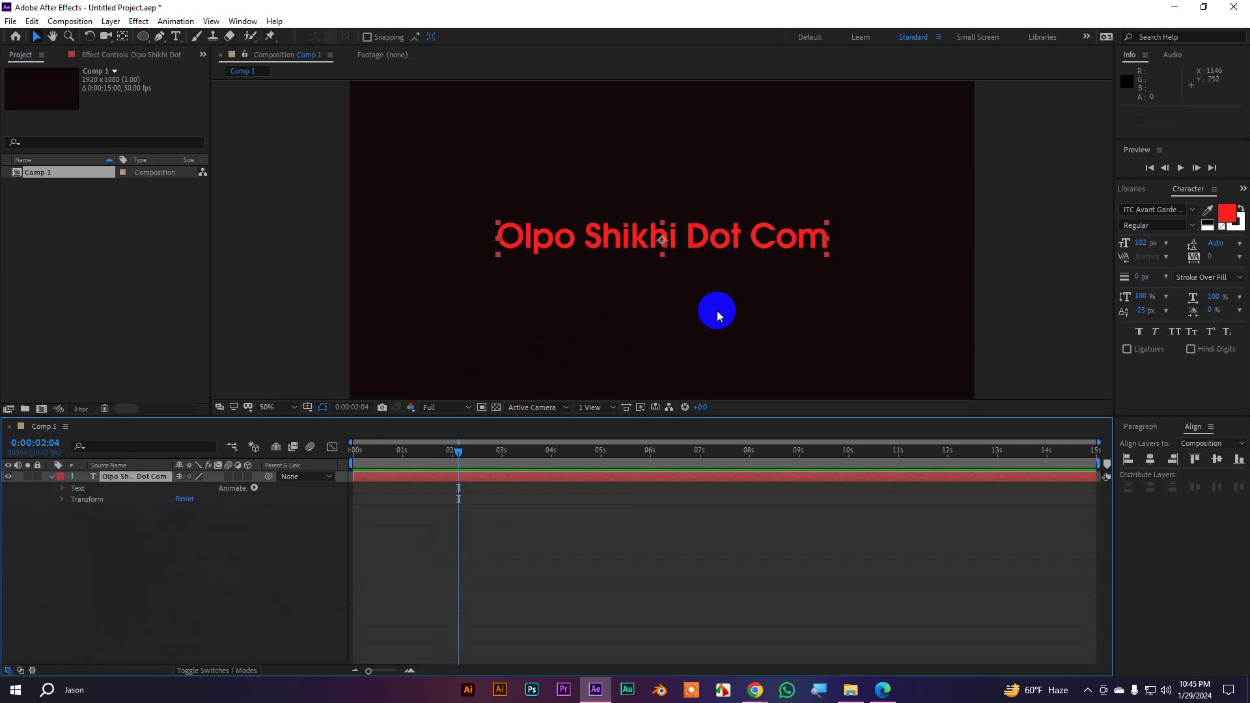
Zoom the viewer to 25% and select the Pen Tool in plain path mode
key("comma")
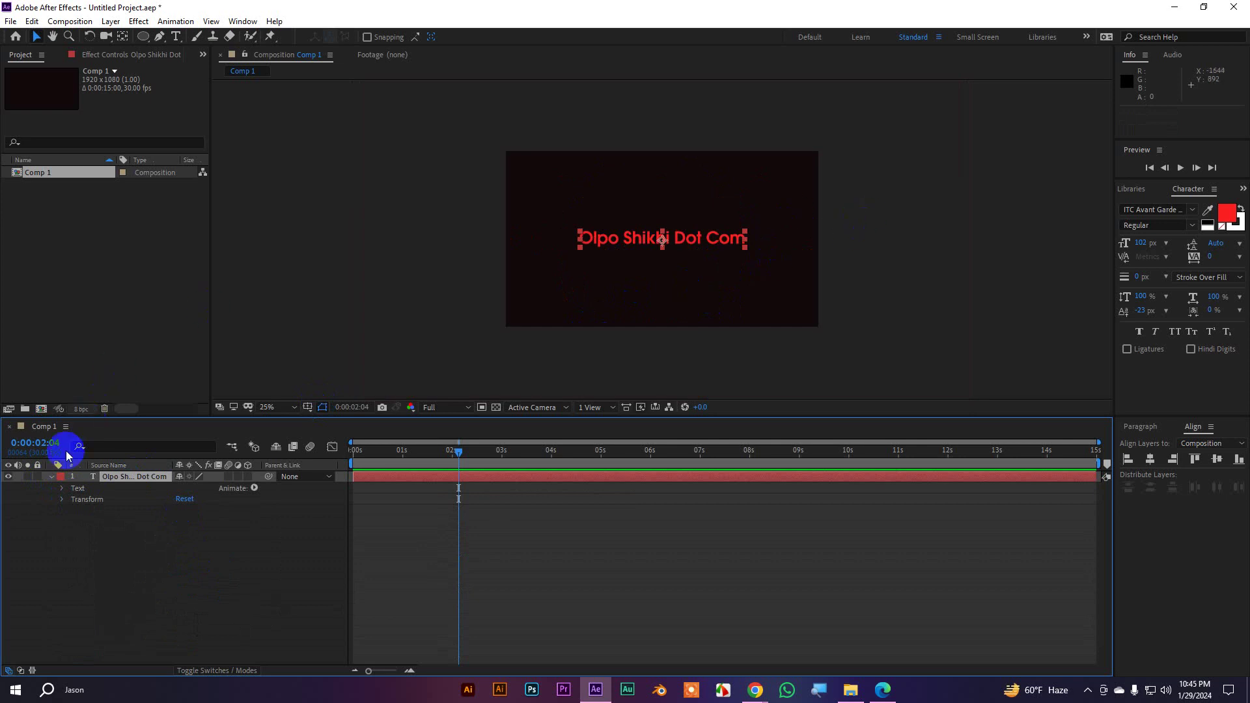
left_click(141, 541)
left_click(129, 480)
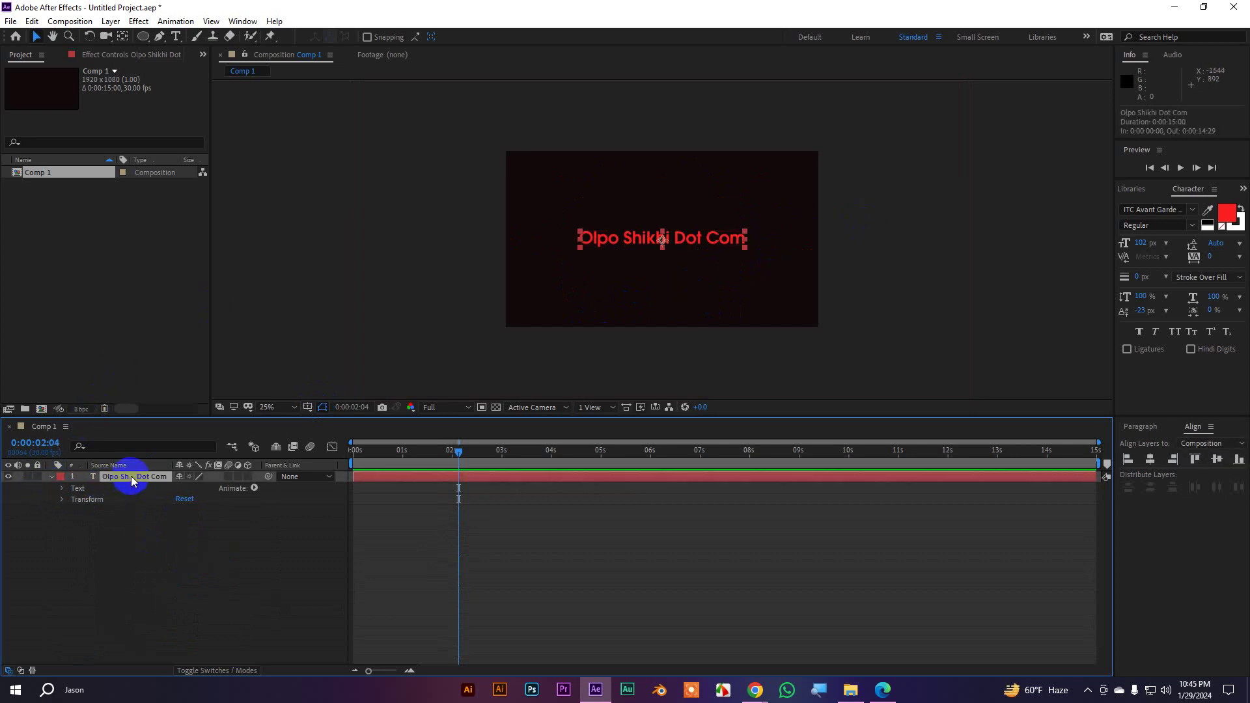
left_click(160, 39)
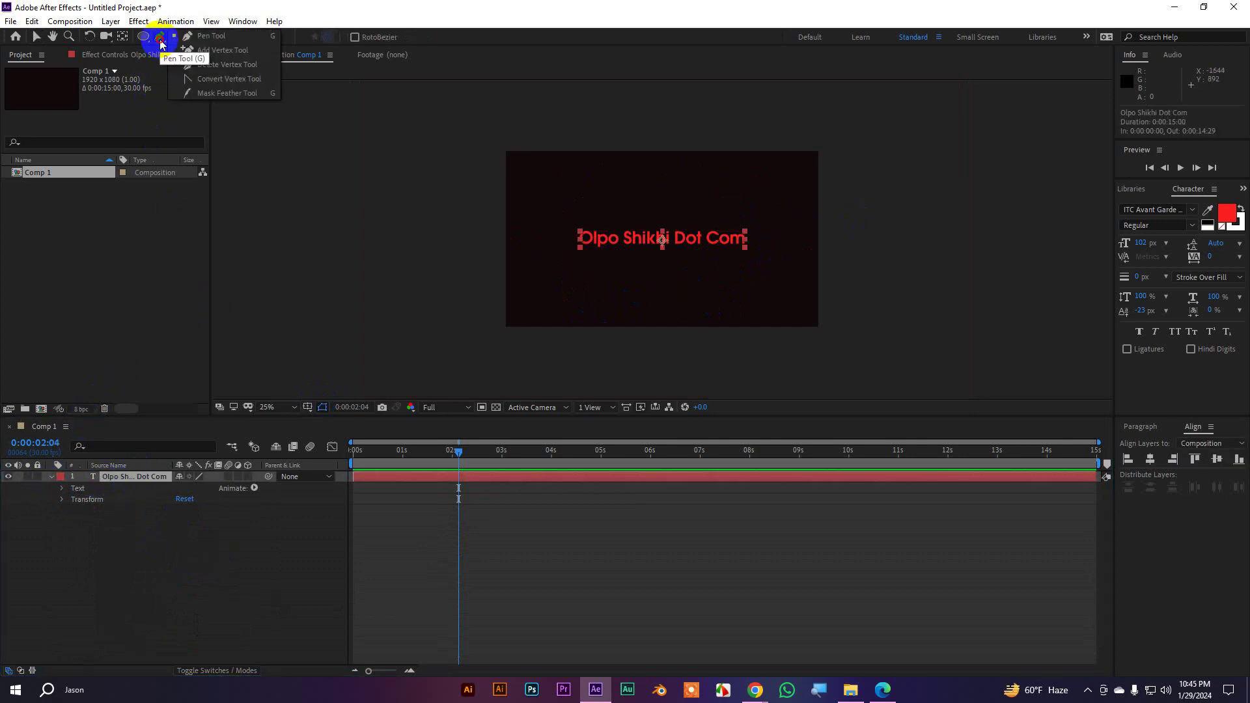
left_click(203, 38)
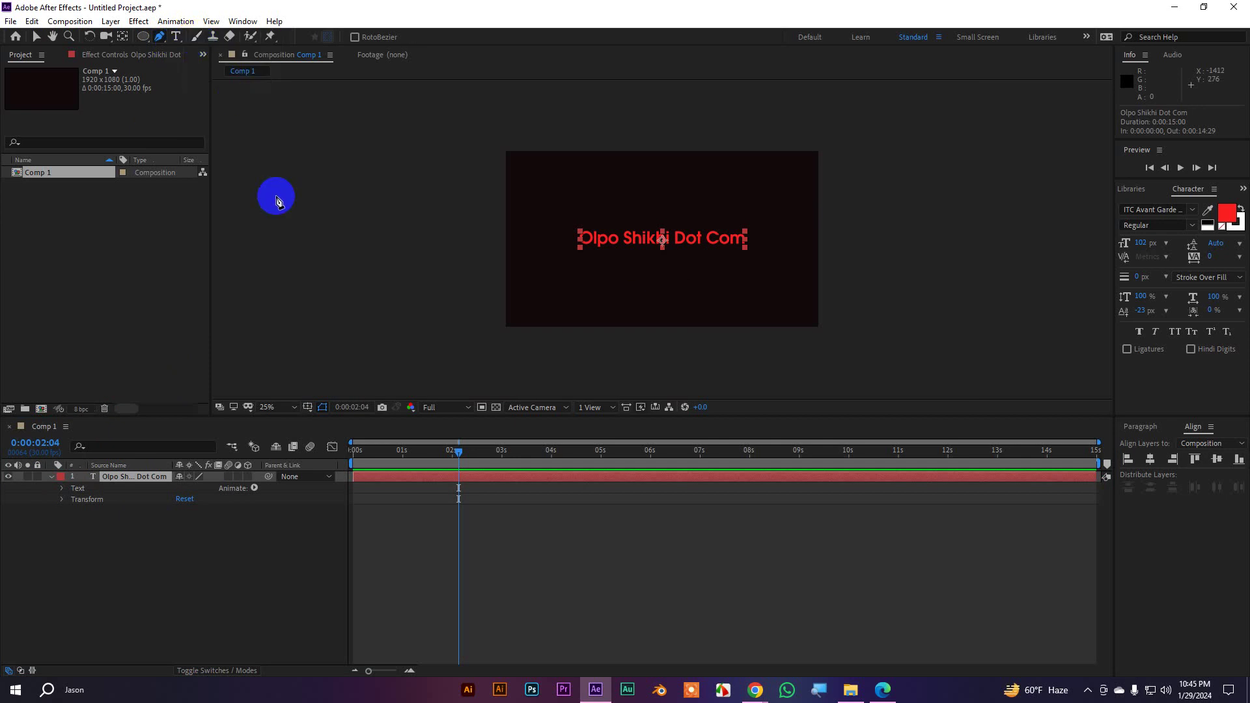
key("period")
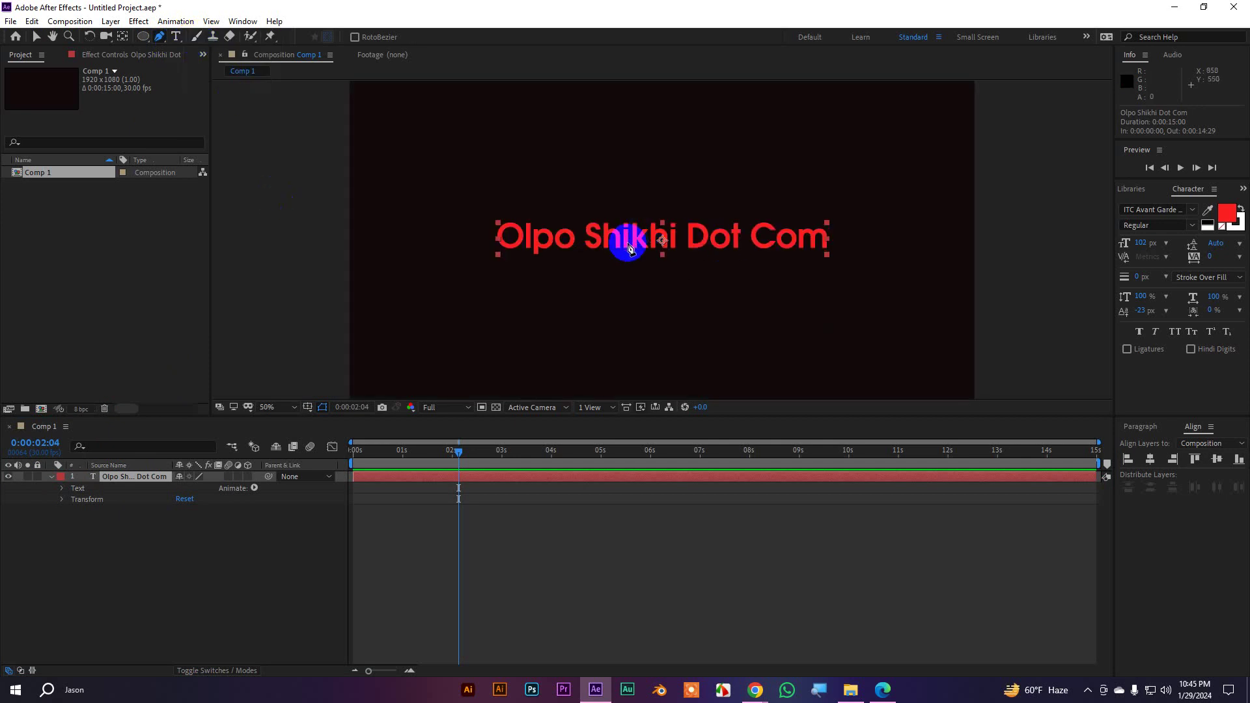
key("comma")
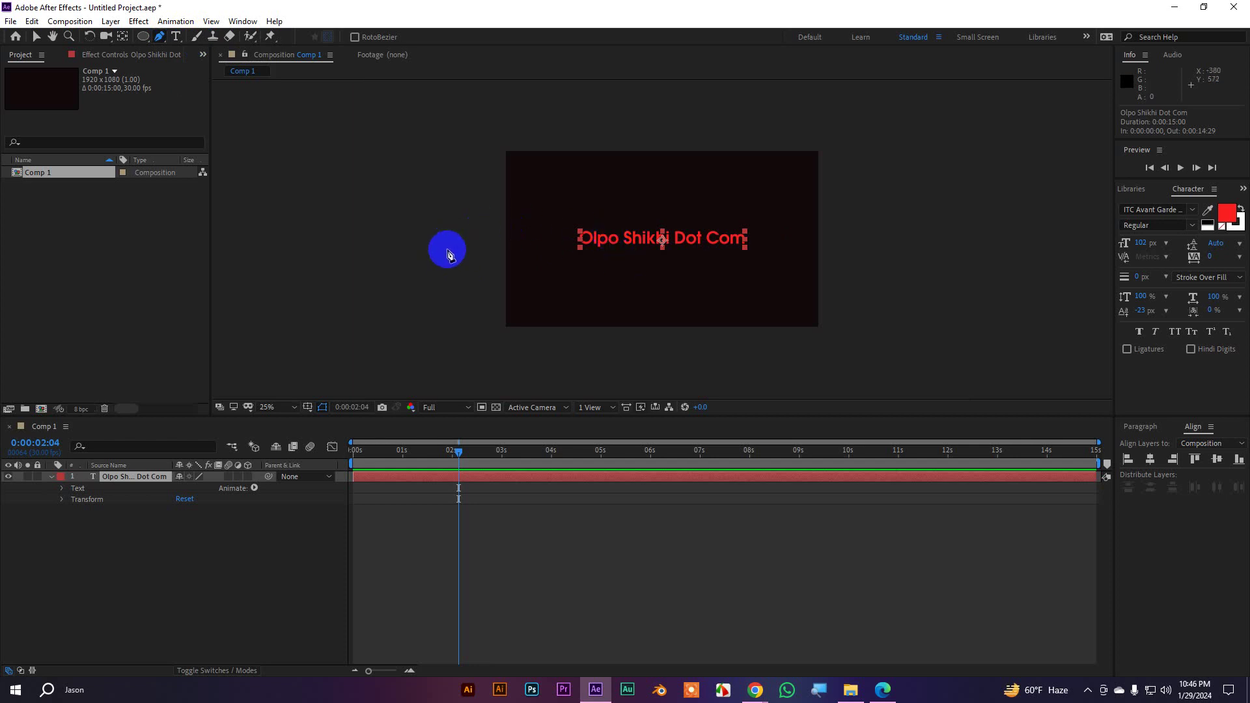
Draw a five-point curved mask path from left of the comp past its right edge
left_click(409, 261)
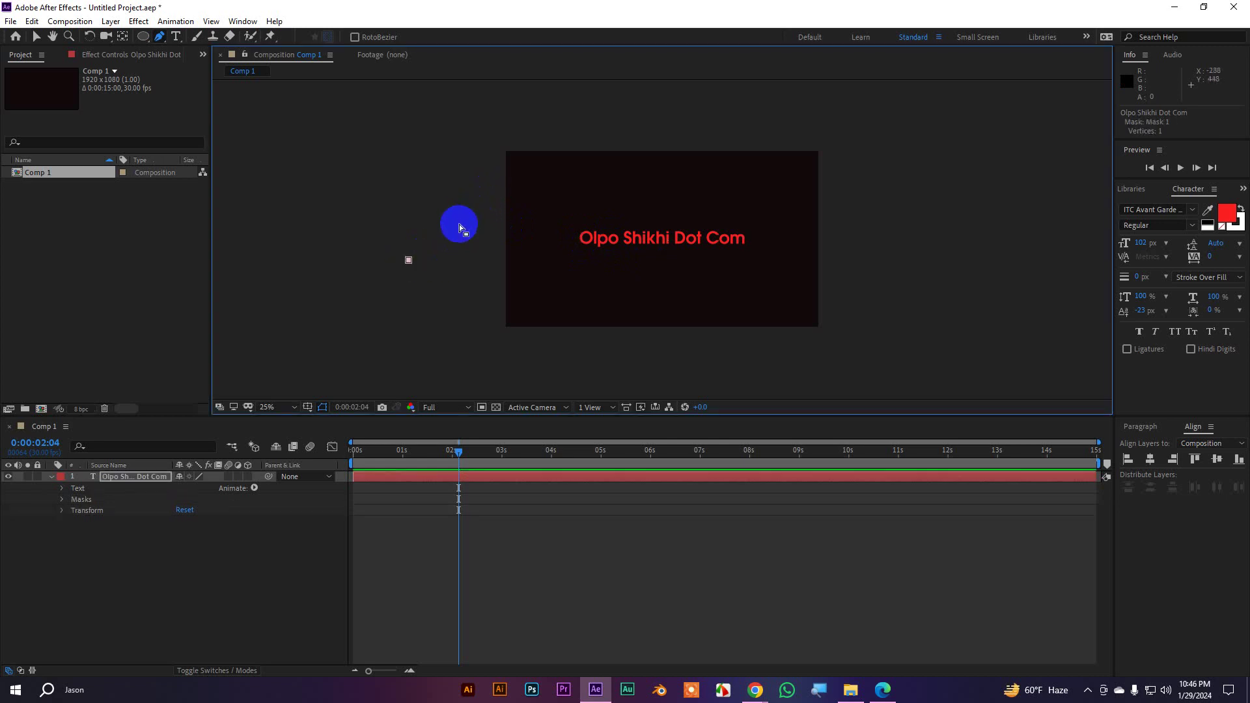
key("ctrl+z")
left_click_drag(412, 260, 426, 225)
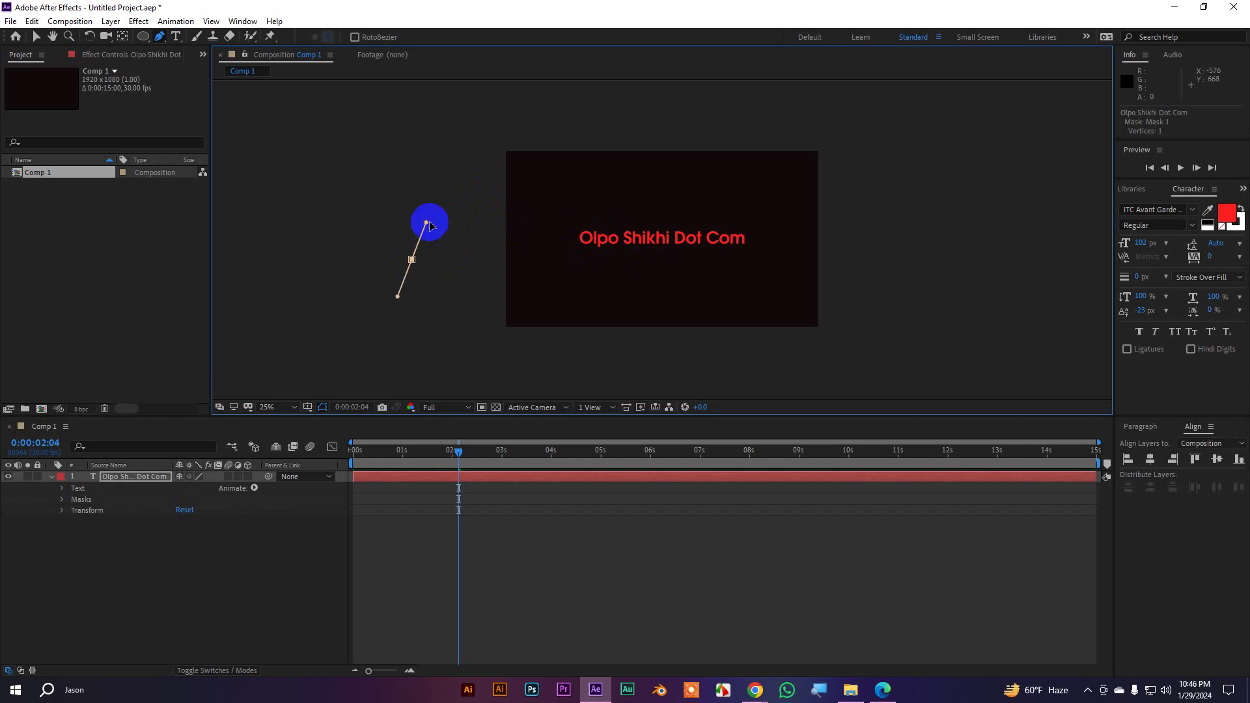
mouse_move(548, 251)
left_mouse_down()
mouse_move(558, 289)
mouse_move(613, 360)
left_mouse_up()
left_click_drag(686, 273, 714, 245)
left_click_drag(784, 168, 834, 195)
left_click_drag(844, 302, 948, 322)
Reshape the wave by moving its middle vertices and pulling Bezier handles
left_click(685, 275)
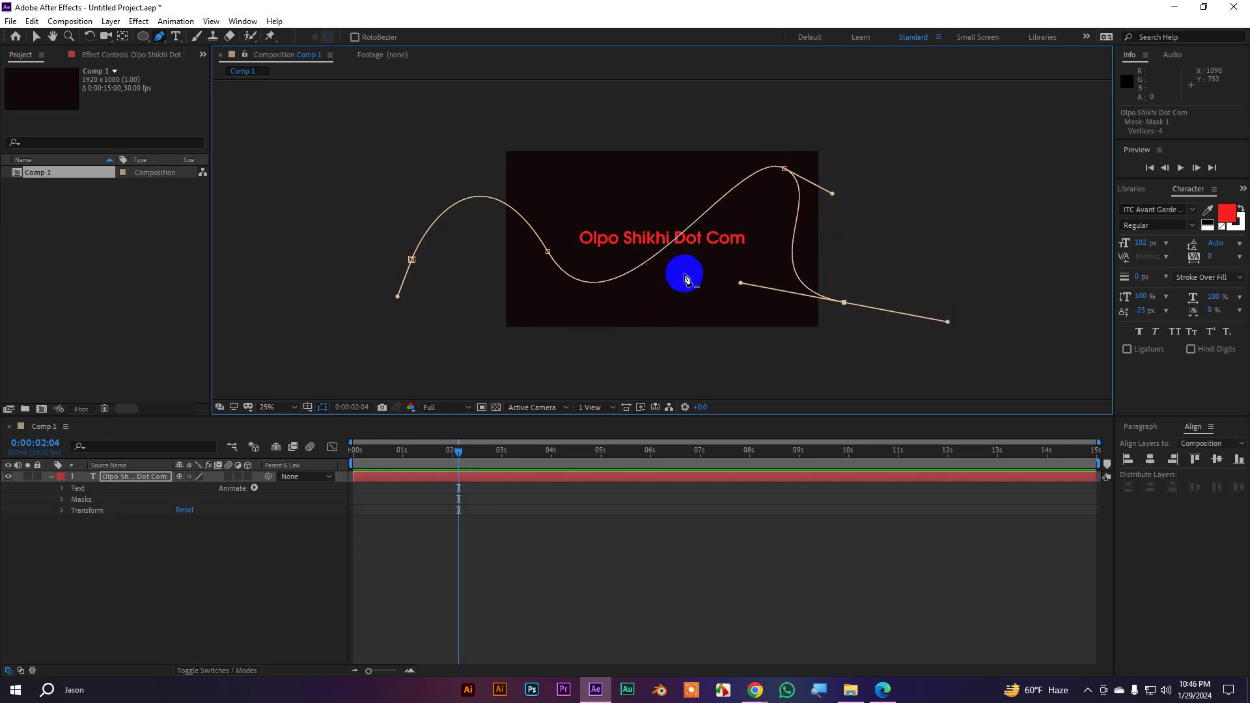
key("ctrl+z")
left_click_drag(687, 273, 649, 288)
left_click_drag(548, 252, 534, 212)
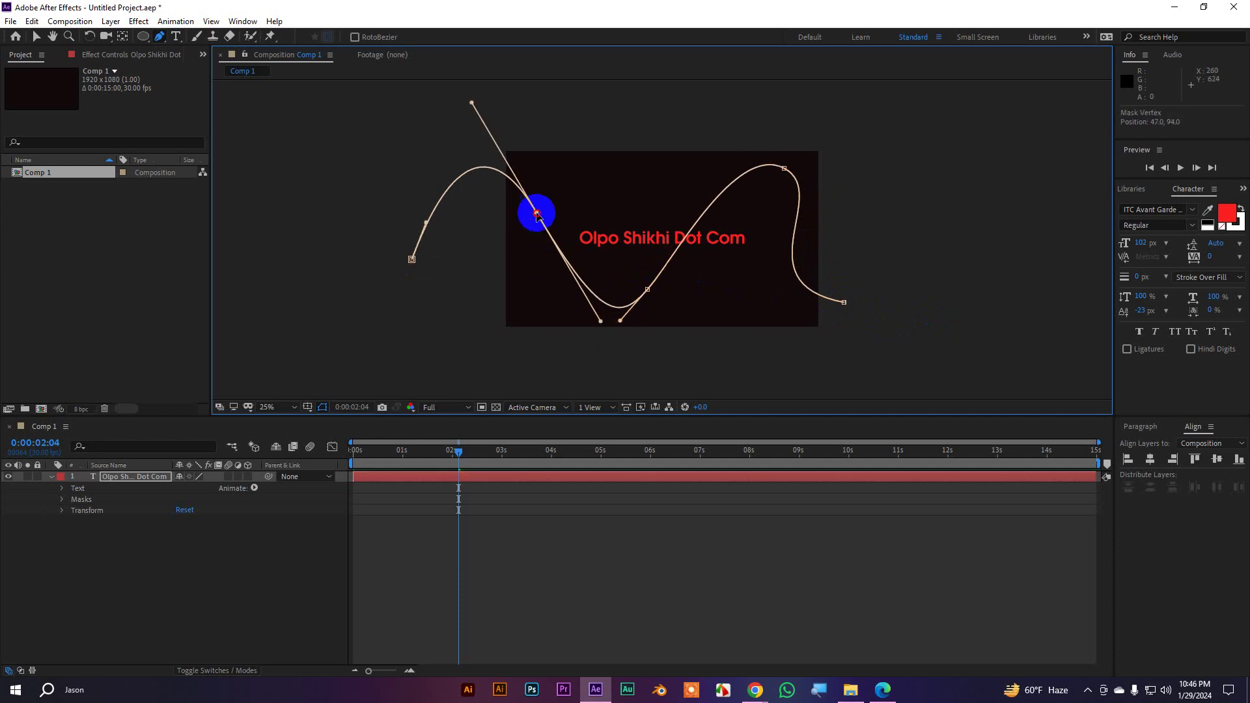
left_click_drag(600, 322, 547, 332)
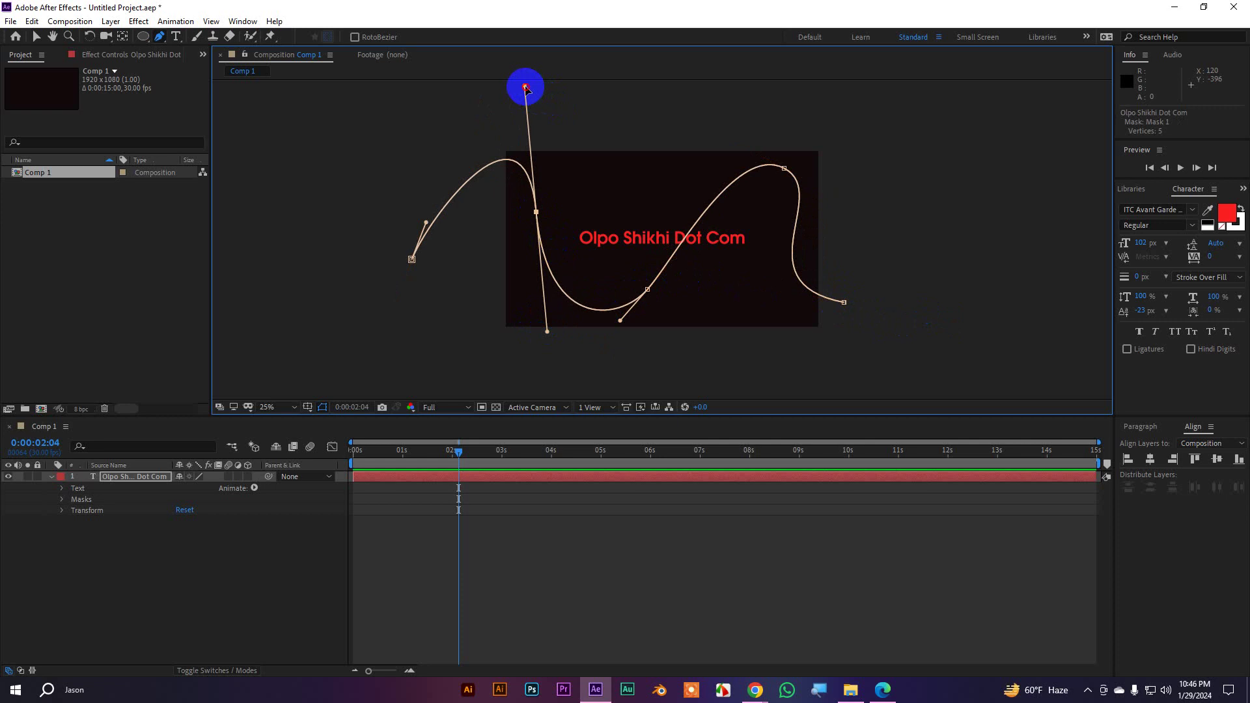
left_click_drag(525, 86, 525, 123)
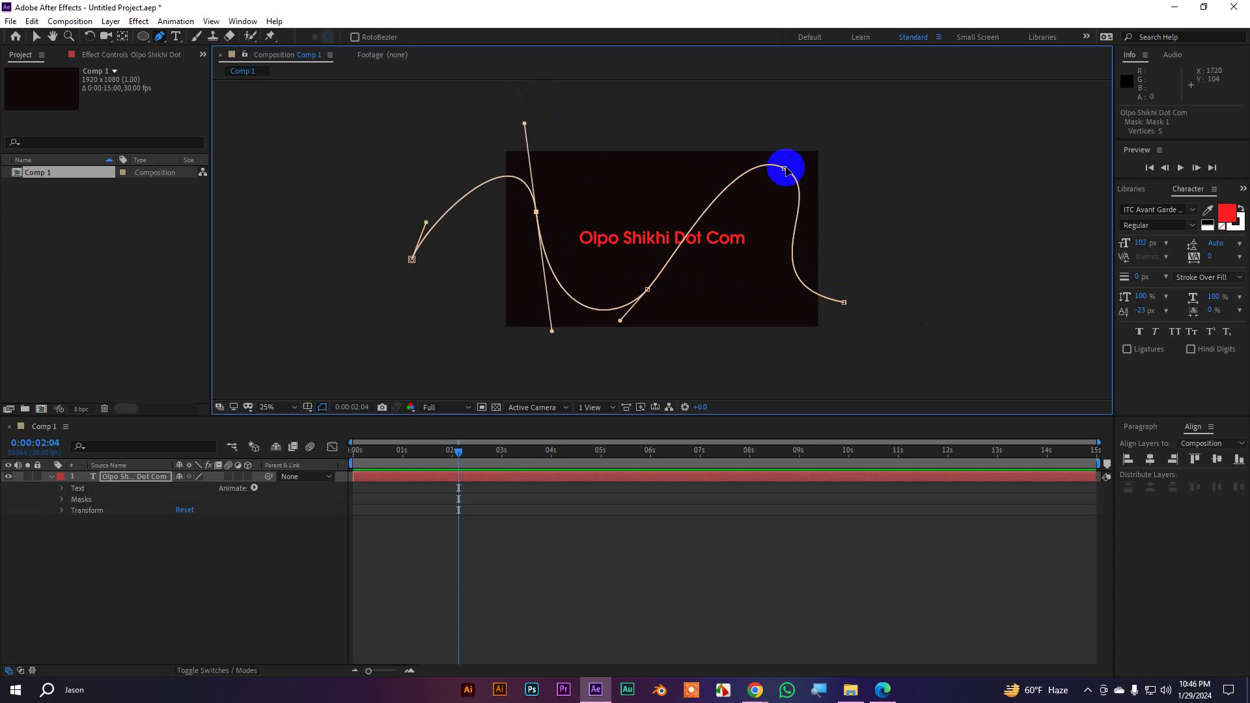
left_click_drag(784, 168, 692, 175)
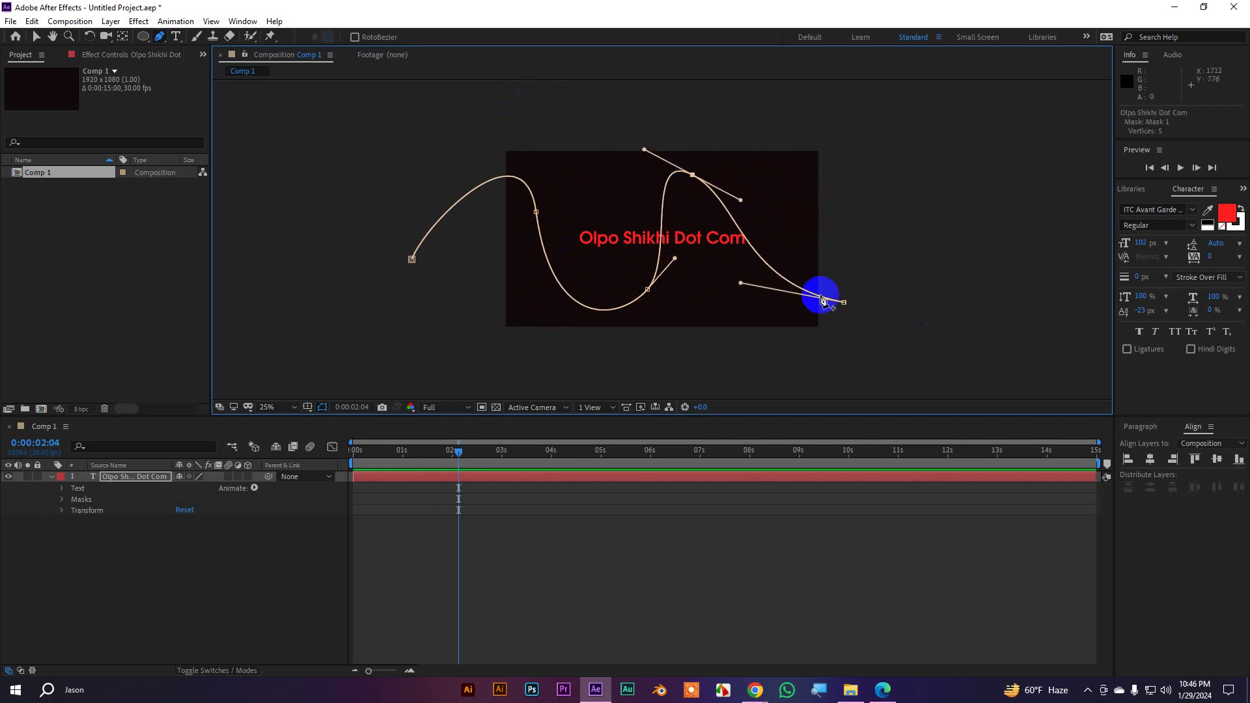
left_click_drag(823, 299, 779, 310)
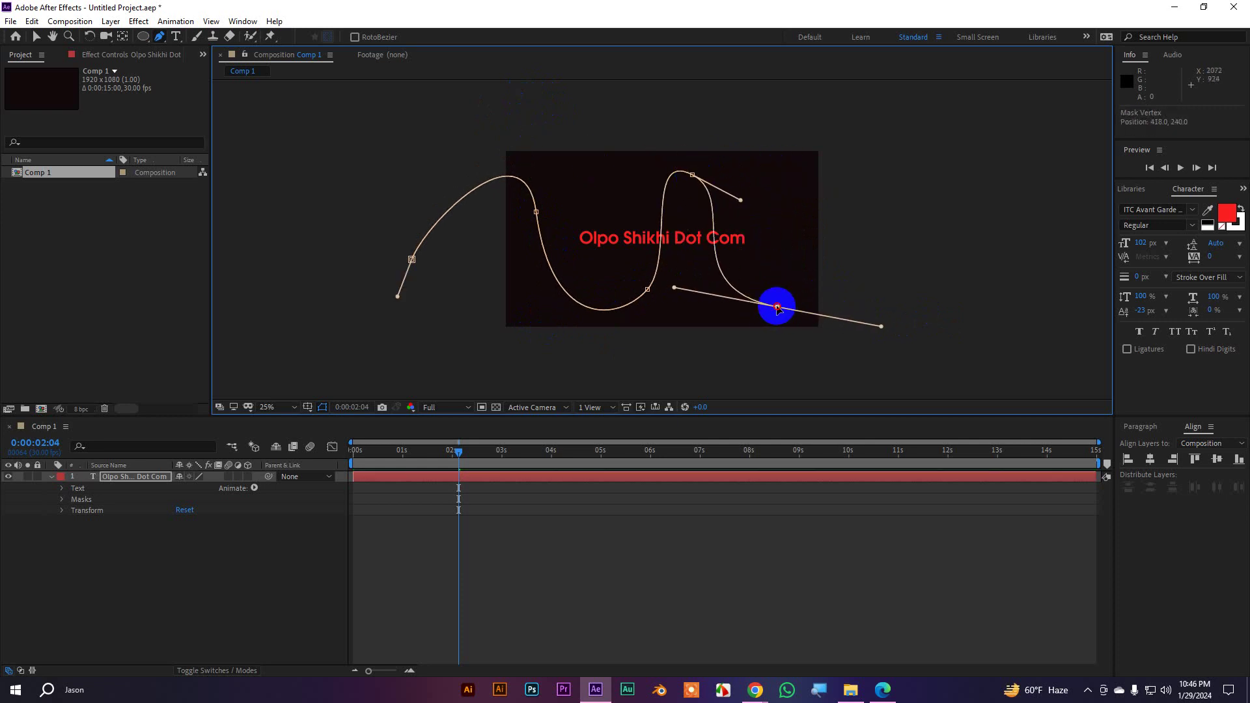
left_click_drag(648, 288, 615, 288)
left_click_drag(552, 331, 552, 320)
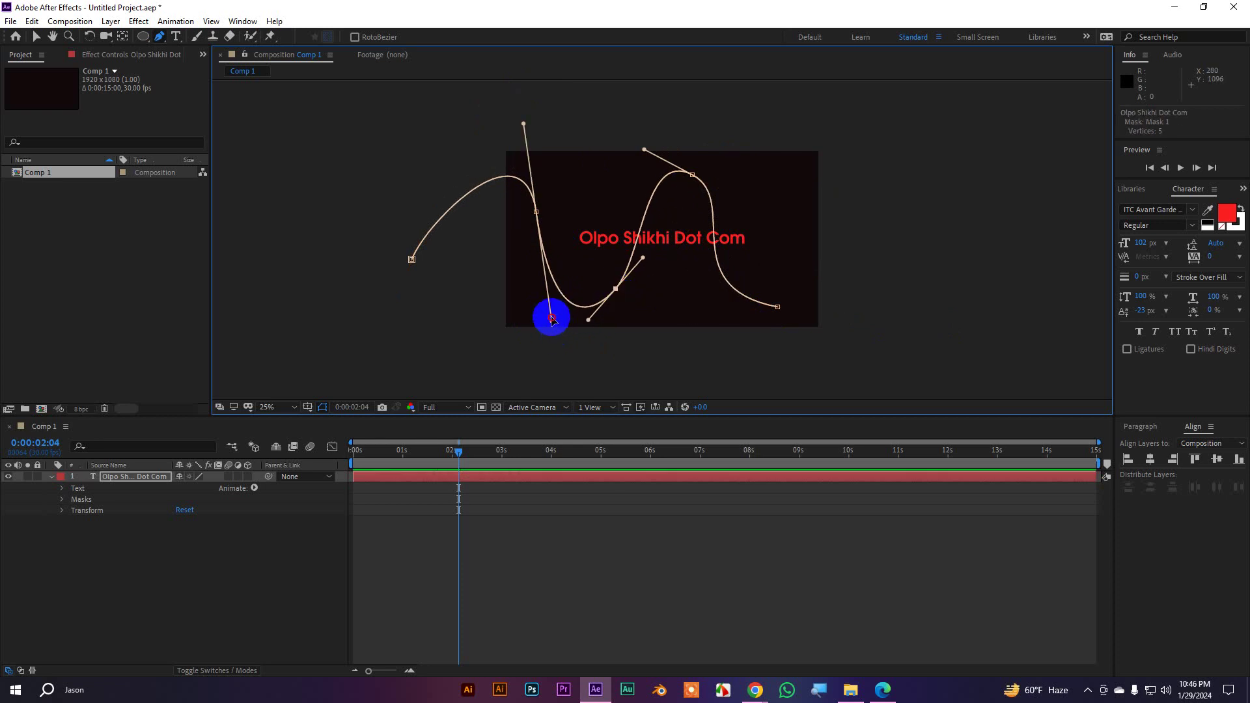
Extend the path to the right with new curved vertices beyond the comp's edge
left_click(778, 307)
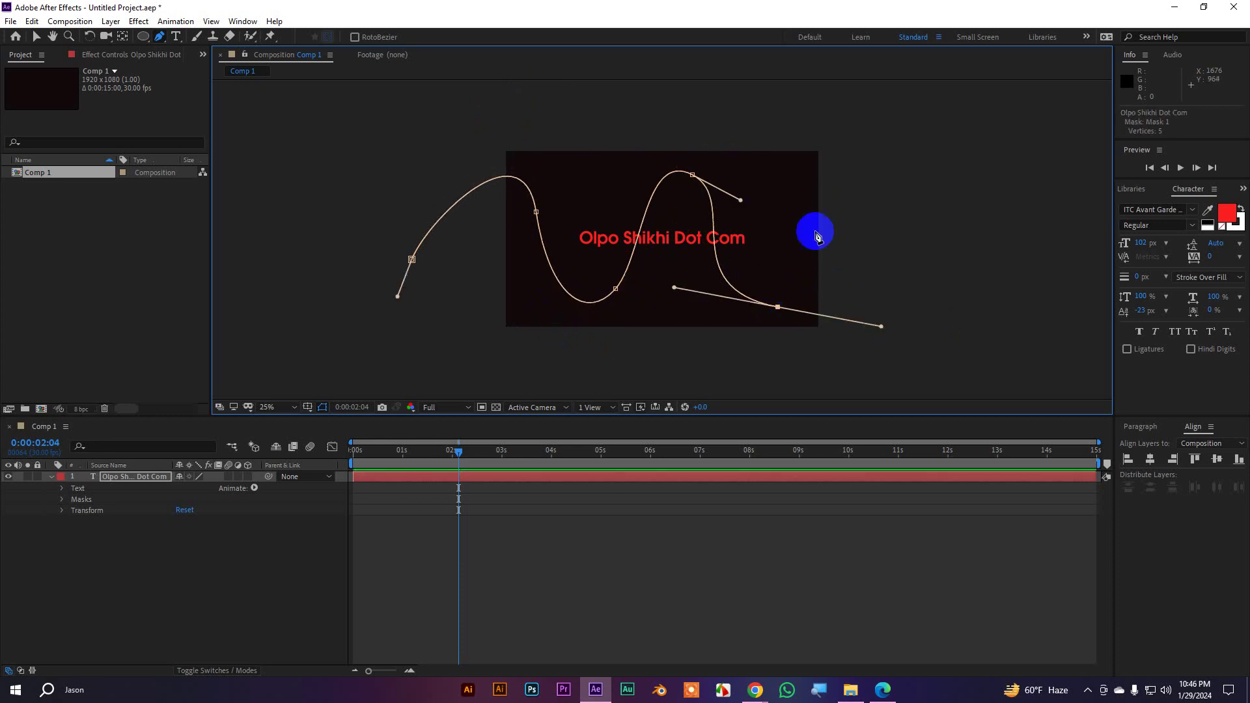
left_click_drag(807, 181, 822, 172)
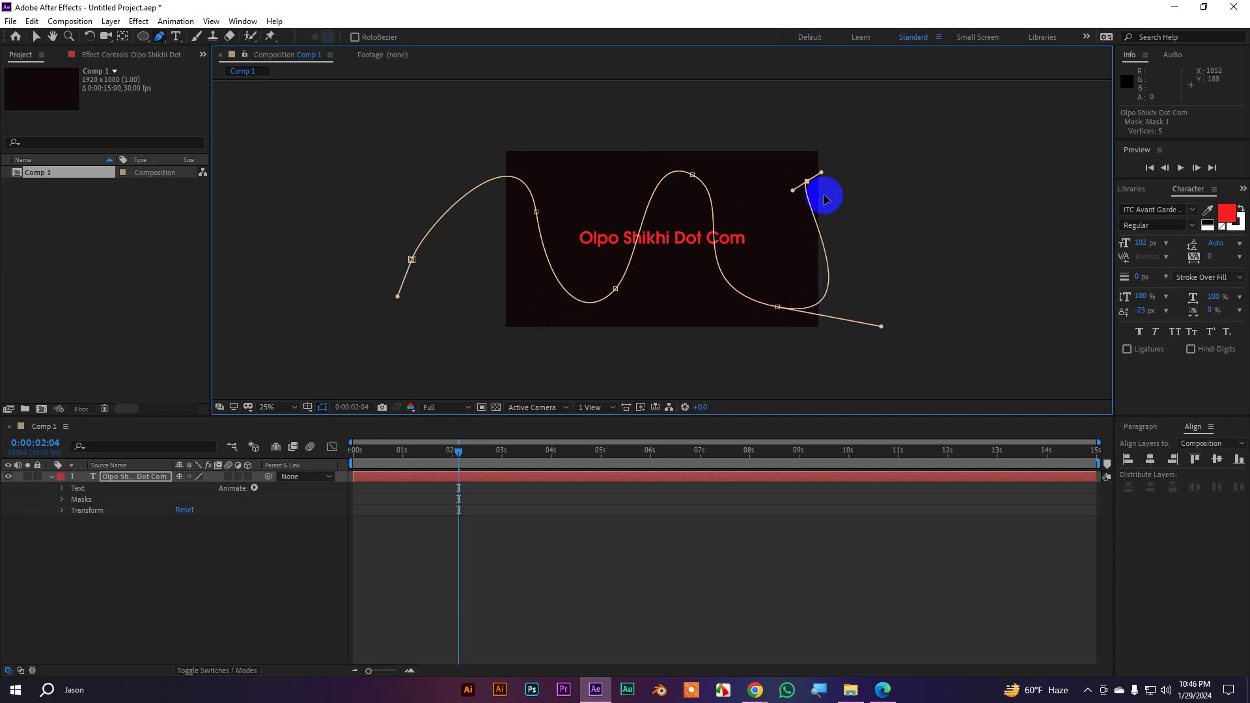
left_click(880, 326)
left_click_drag(882, 329, 836, 317)
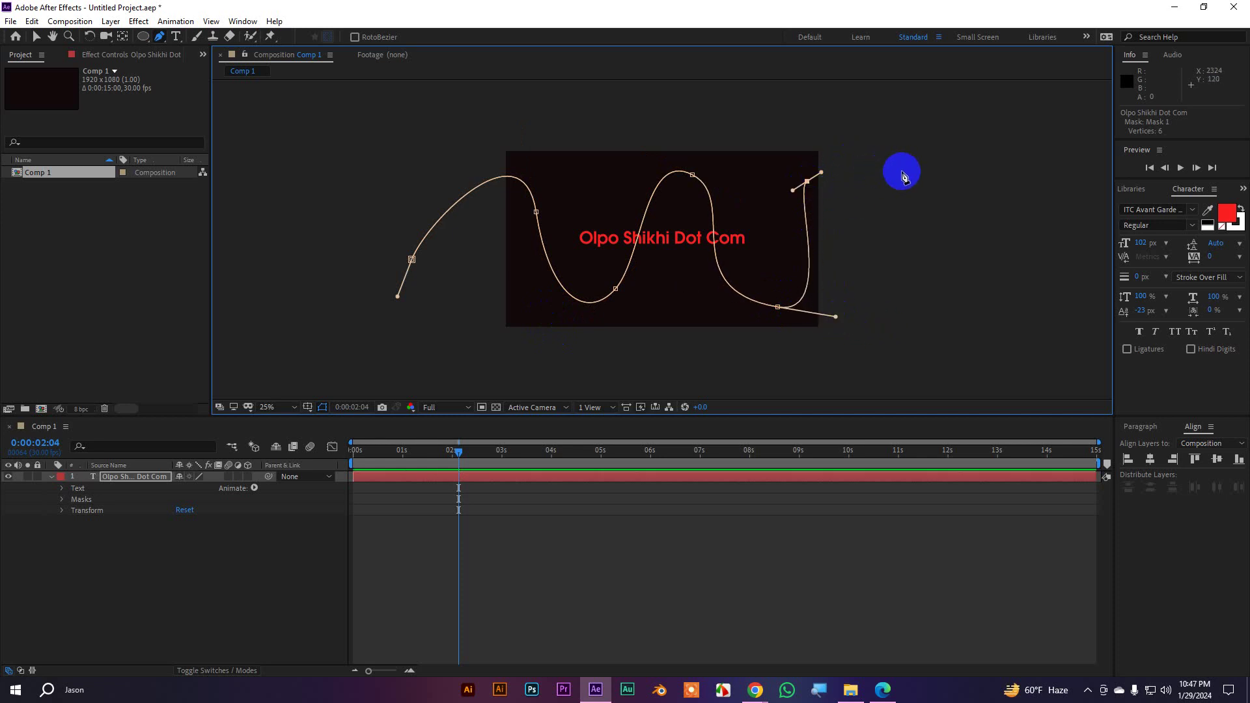
left_click_drag(905, 170, 1025, 181)
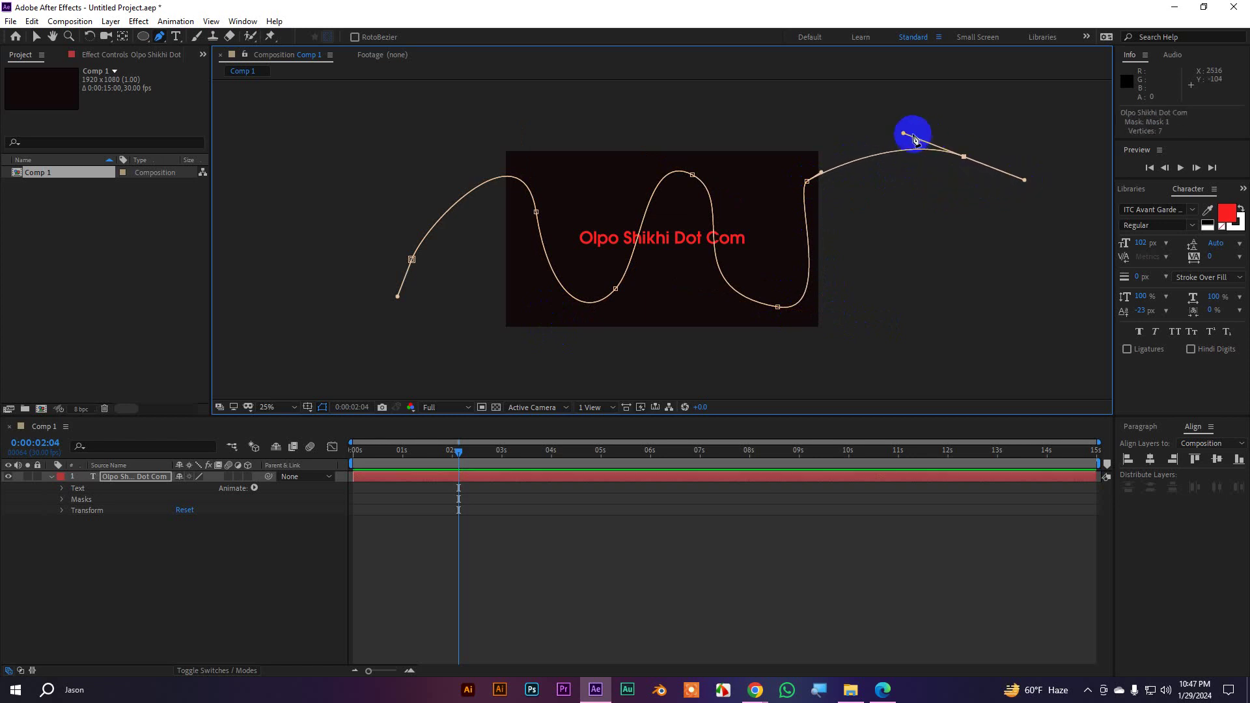
left_click_drag(903, 135, 839, 153)
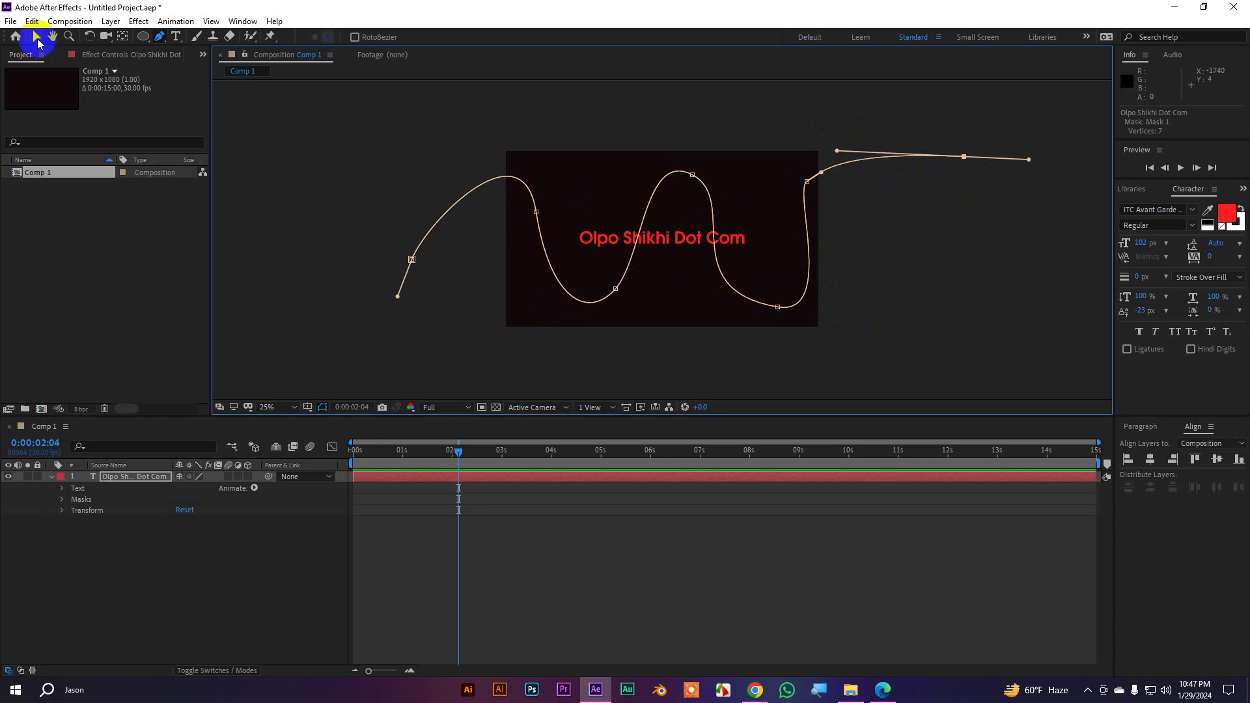
With the Selection tool, set the text's Path Options Path to Mask 1
left_click(36, 37)
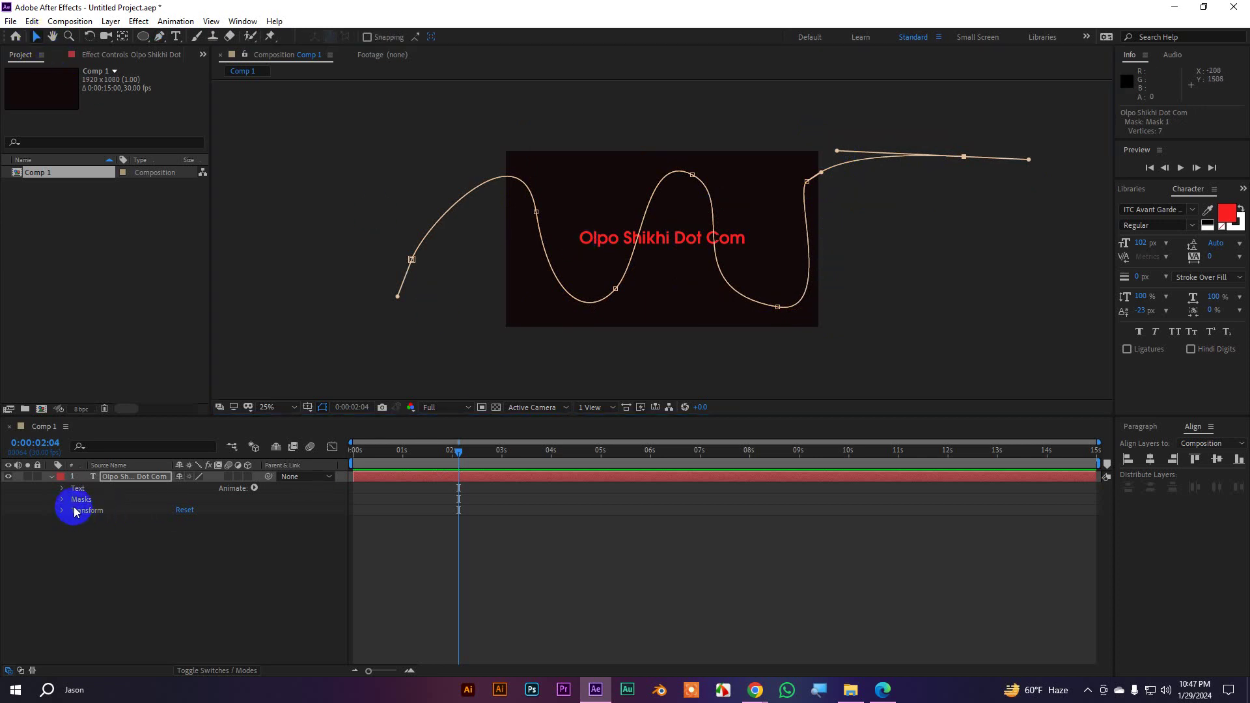
left_click(62, 490)
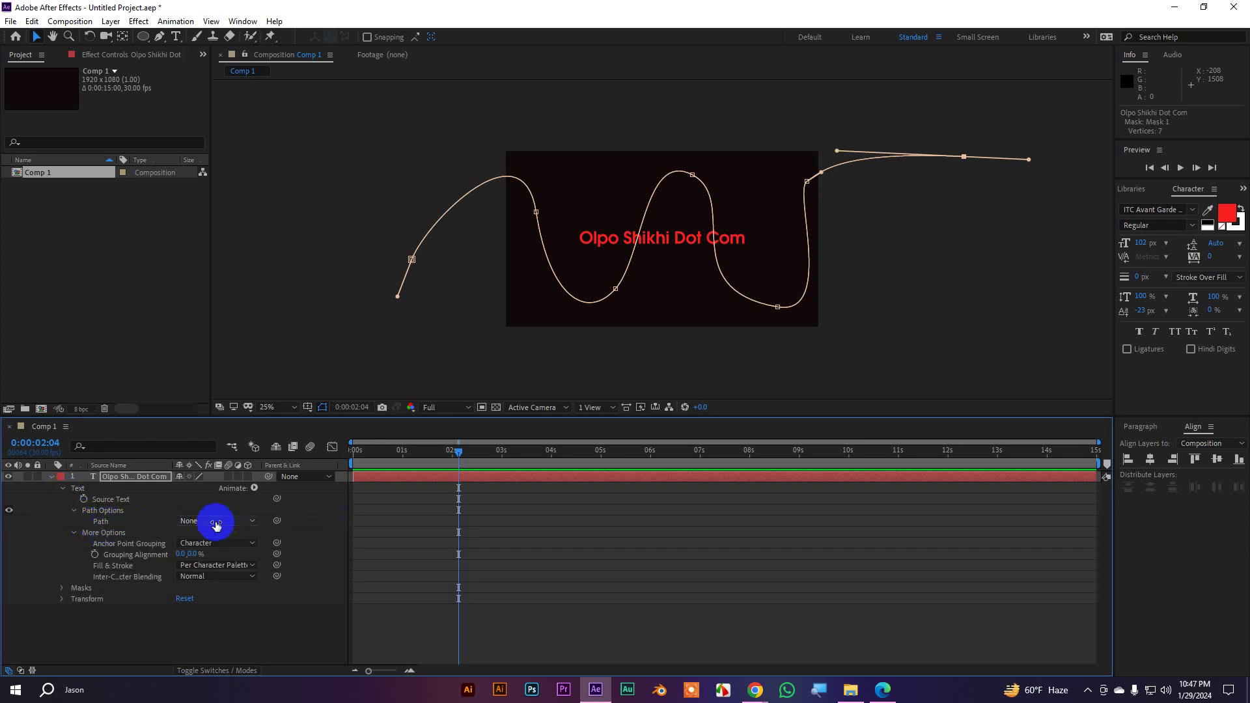
left_click(215, 521)
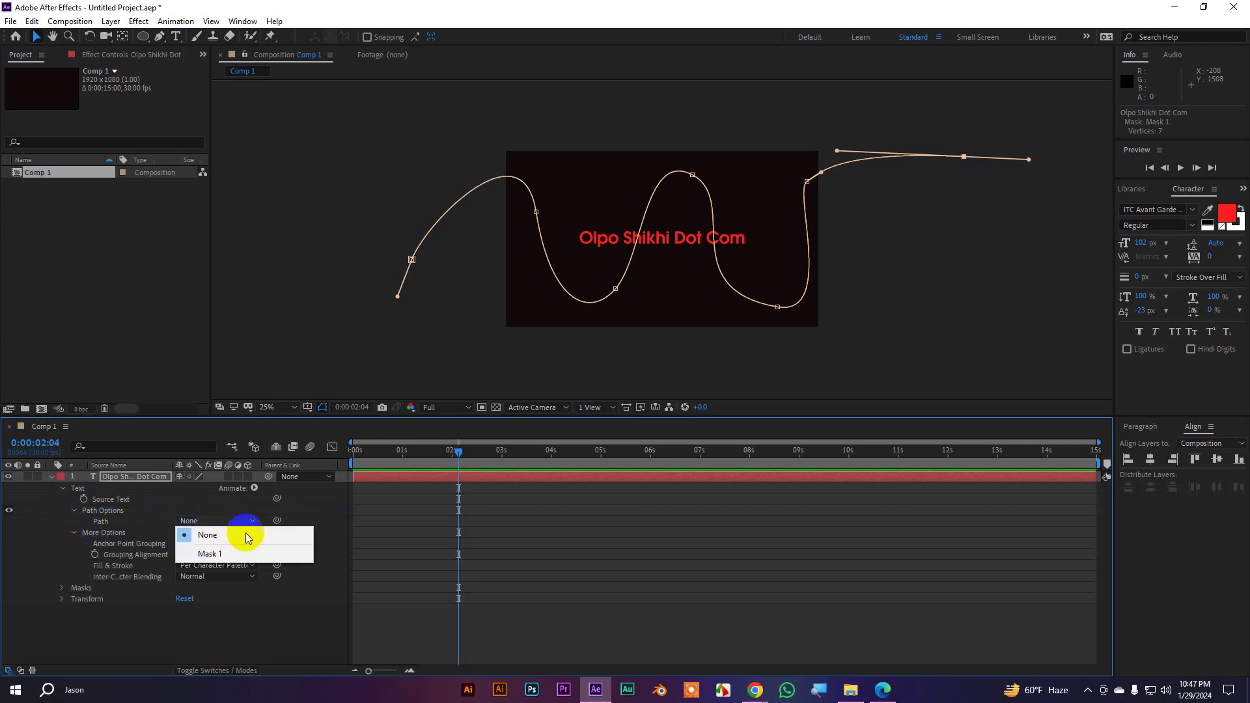
left_click(217, 556)
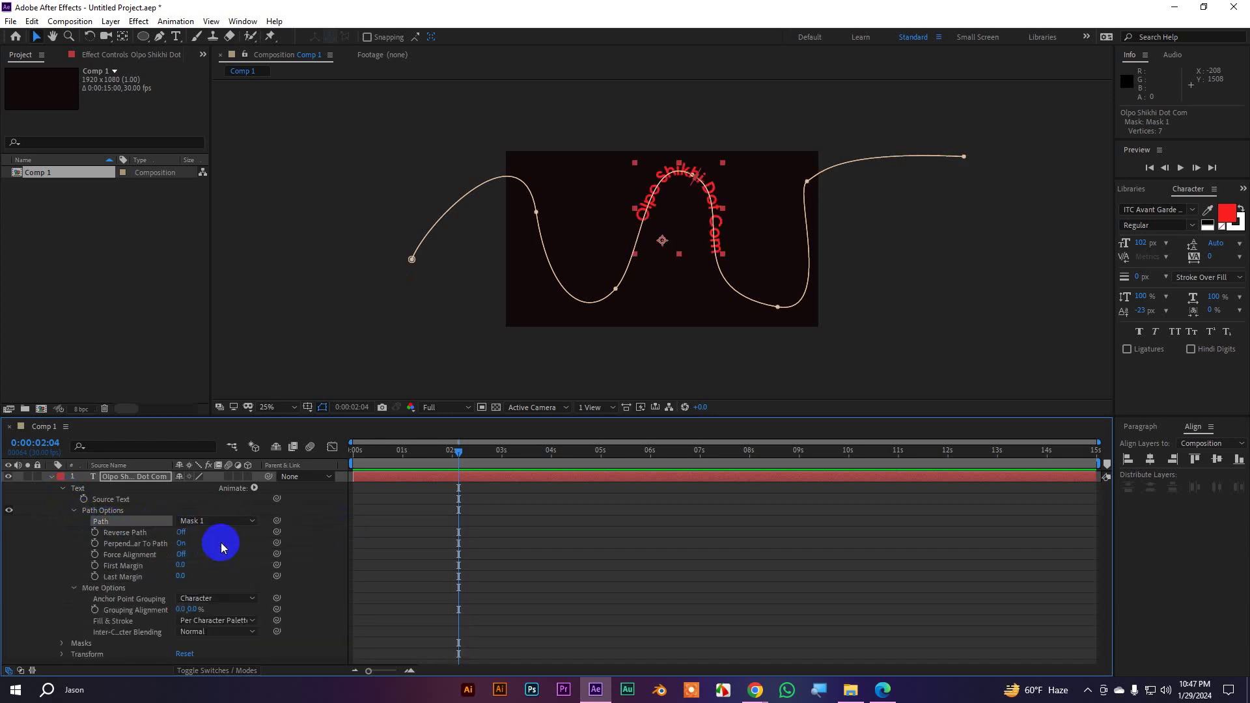
scroll(660, 238, "up", 1)
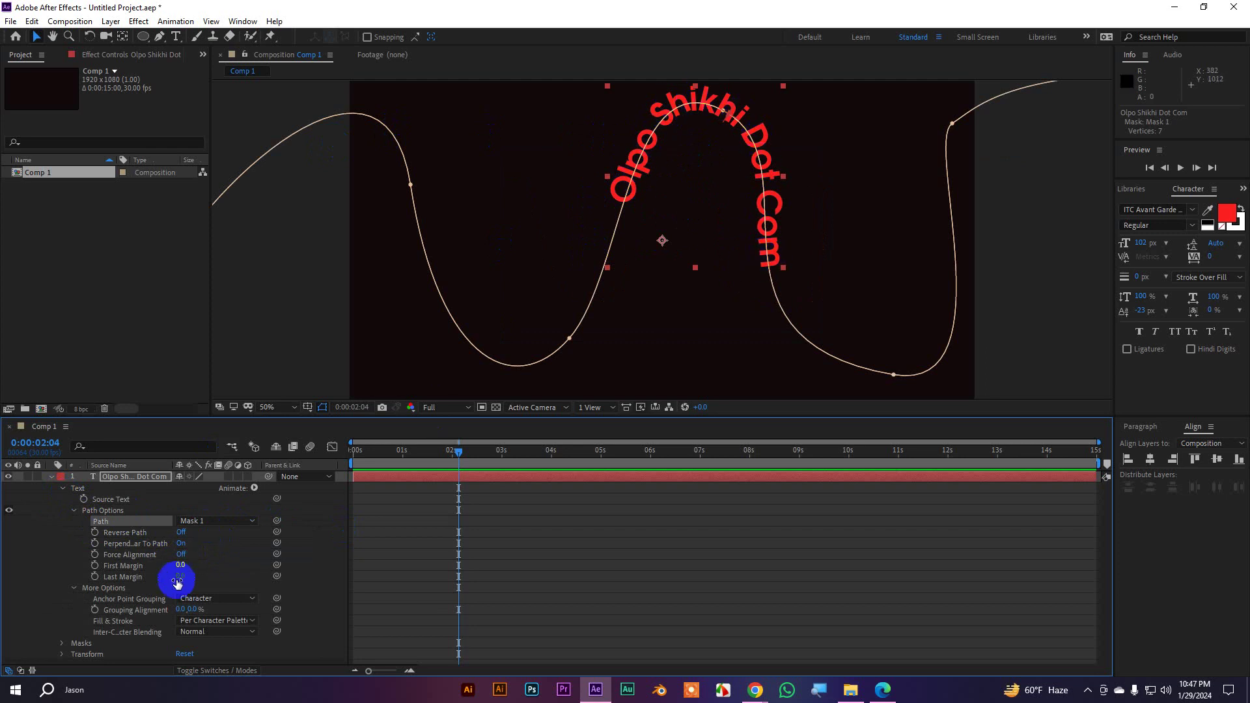
Try All grouping, then use Character grouping and scrub First Margin to -2719
left_click(199, 599)
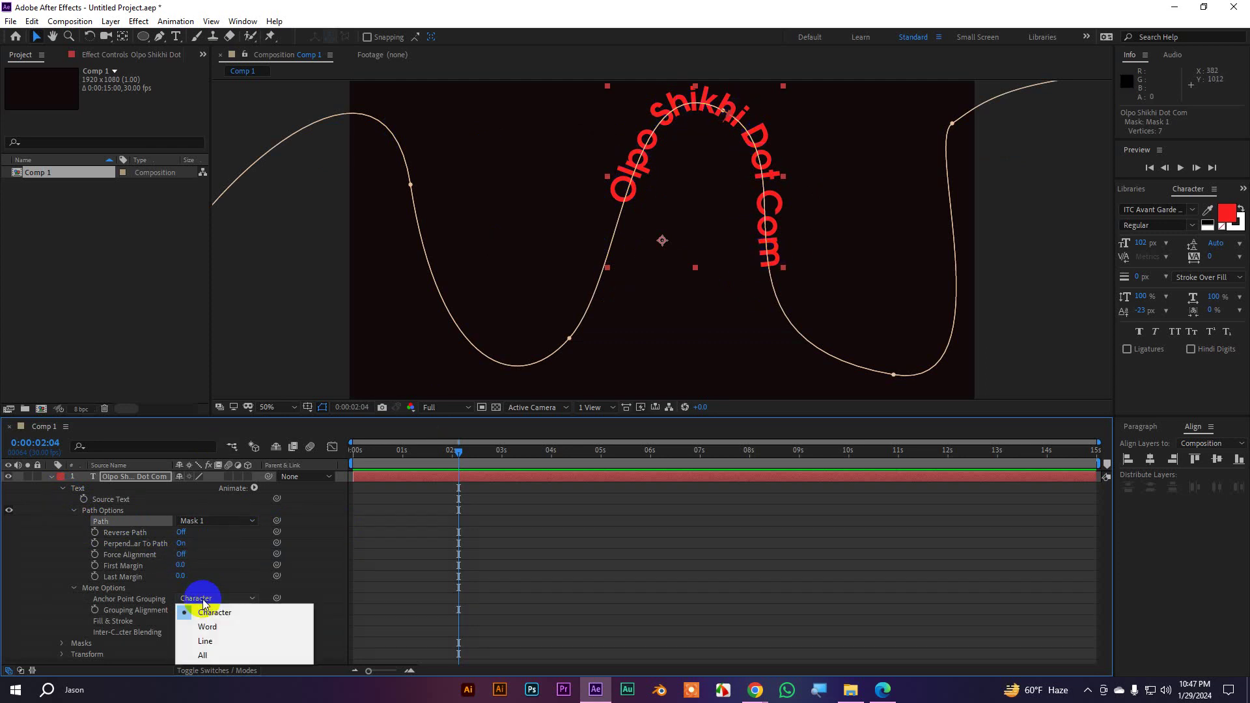
left_click(207, 656)
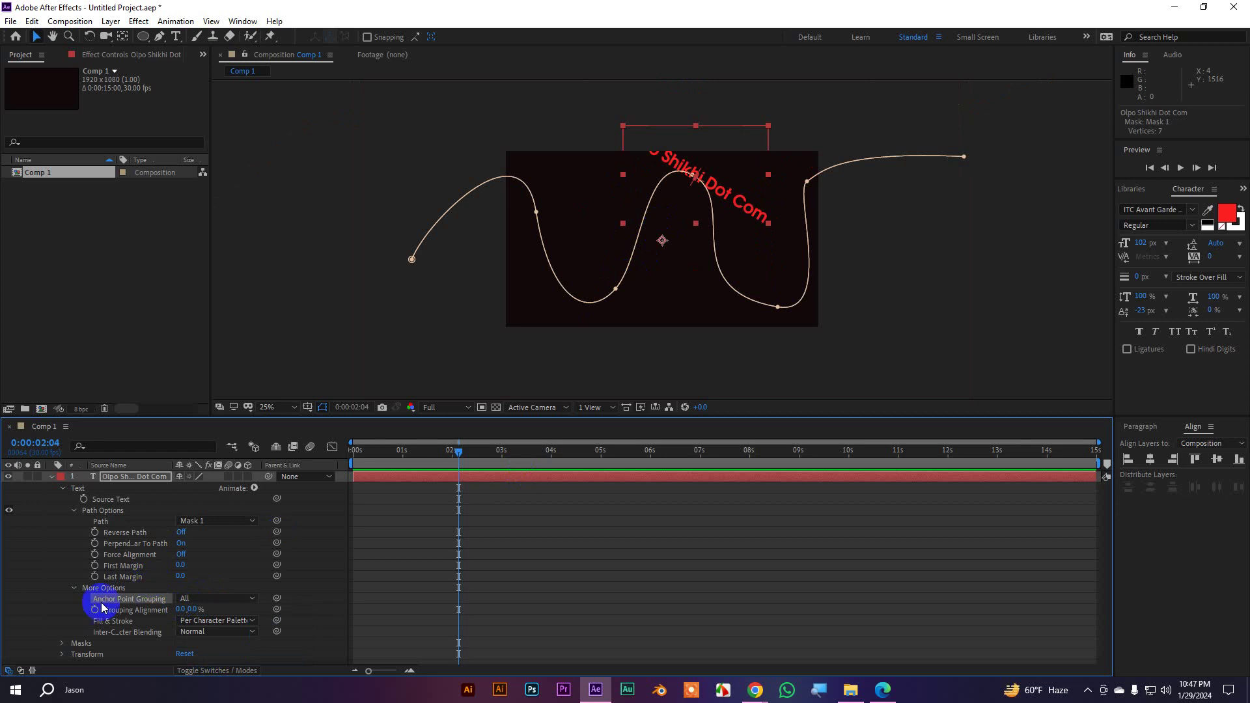
left_click(75, 588)
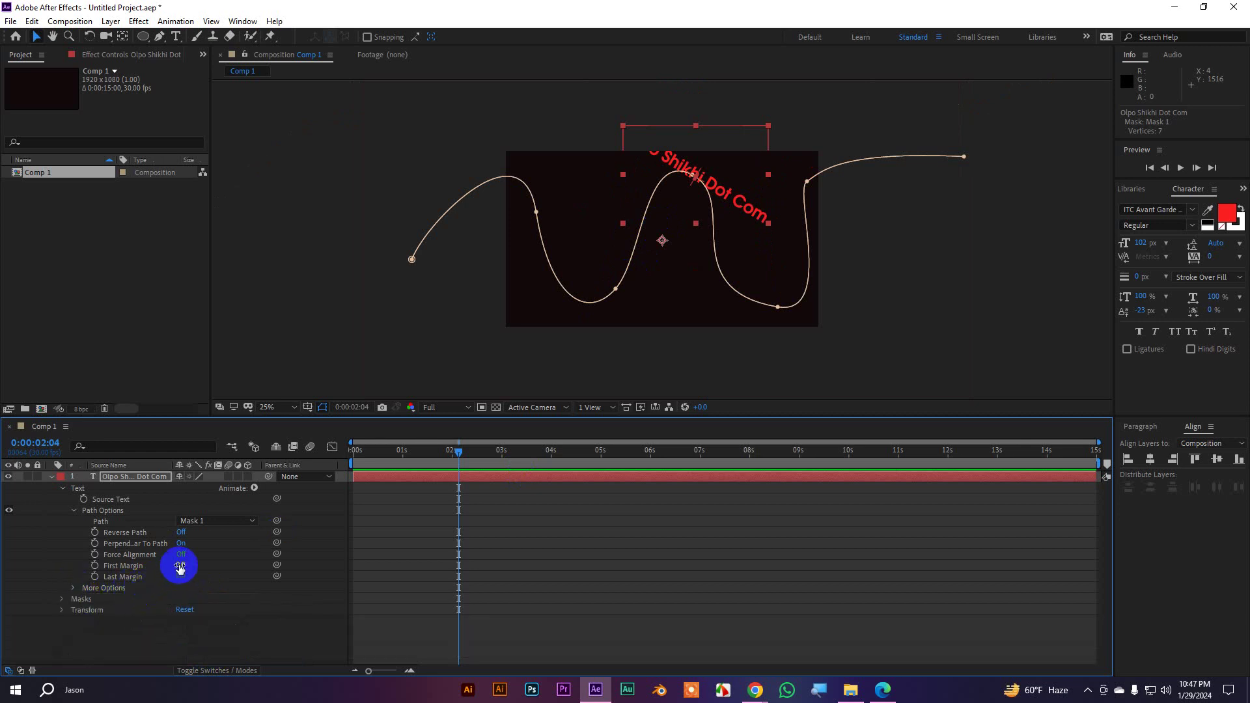
left_click_drag(180, 565, 1, 688)
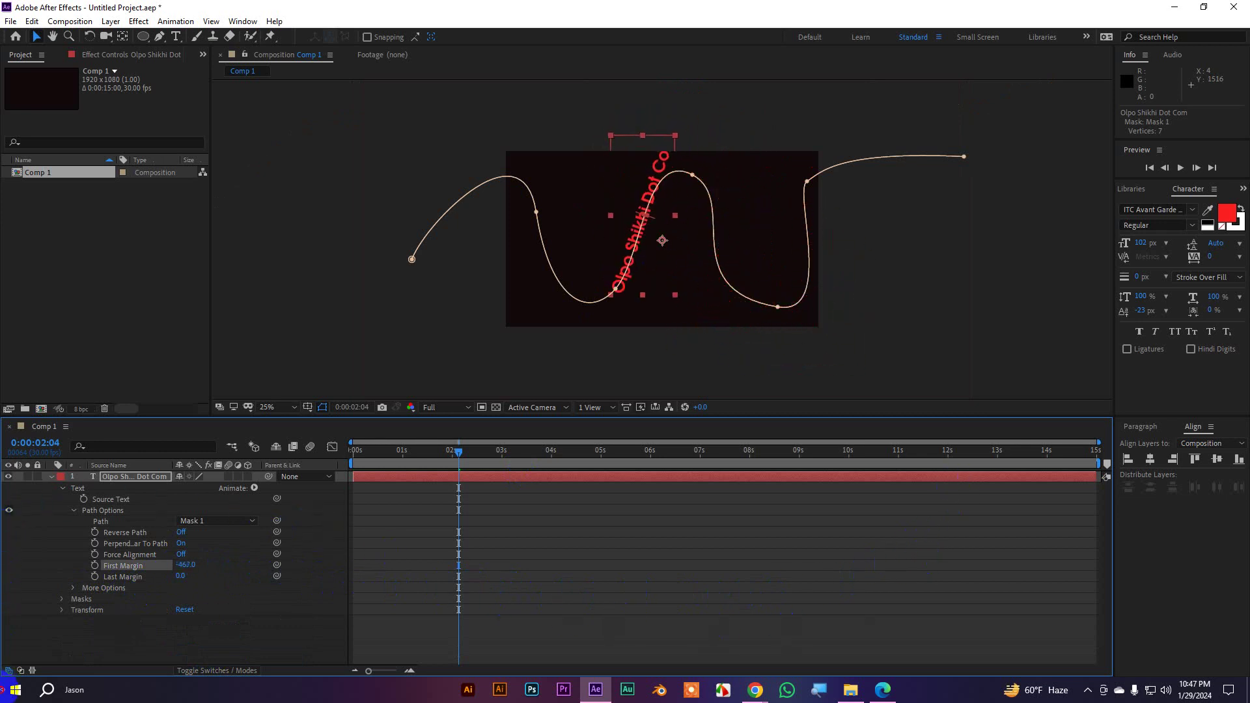
left_click(74, 590)
left_click(209, 598)
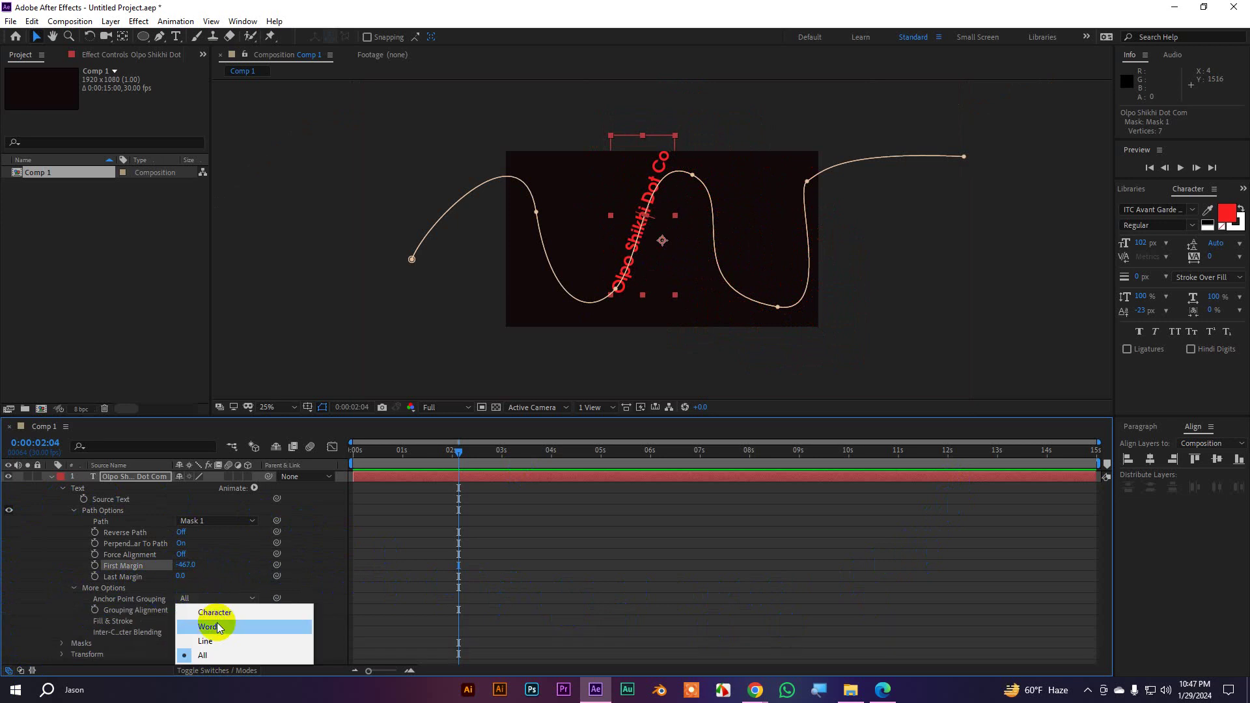
left_click(241, 612)
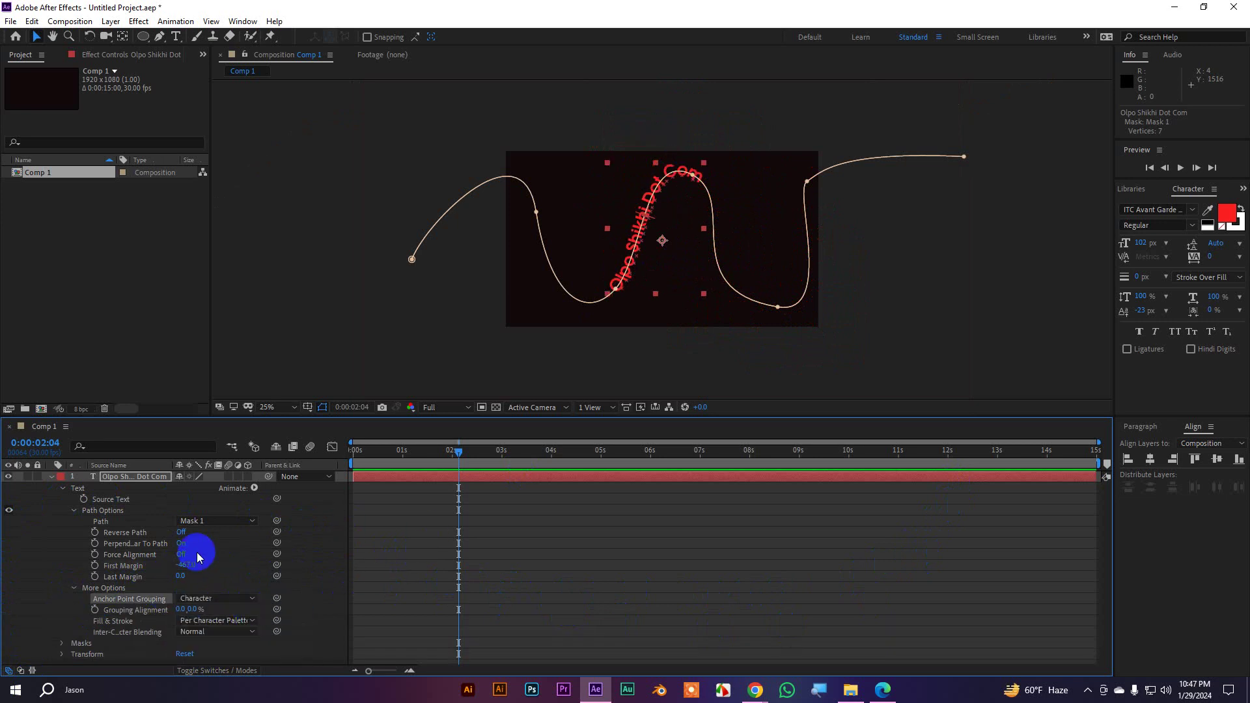
left_click_drag(193, 566, 66, 582)
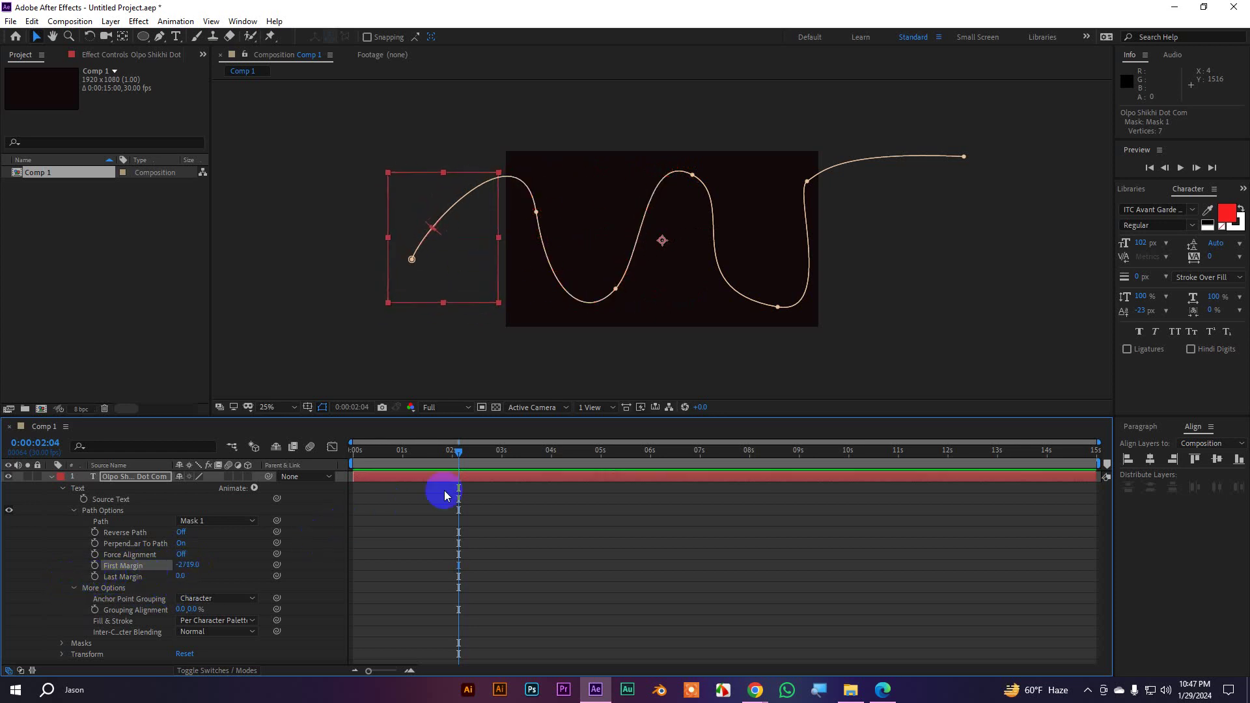
Keyframe First Margin at -2719 at 0s and 2701 at 2s
left_click_drag(459, 451, 341, 469)
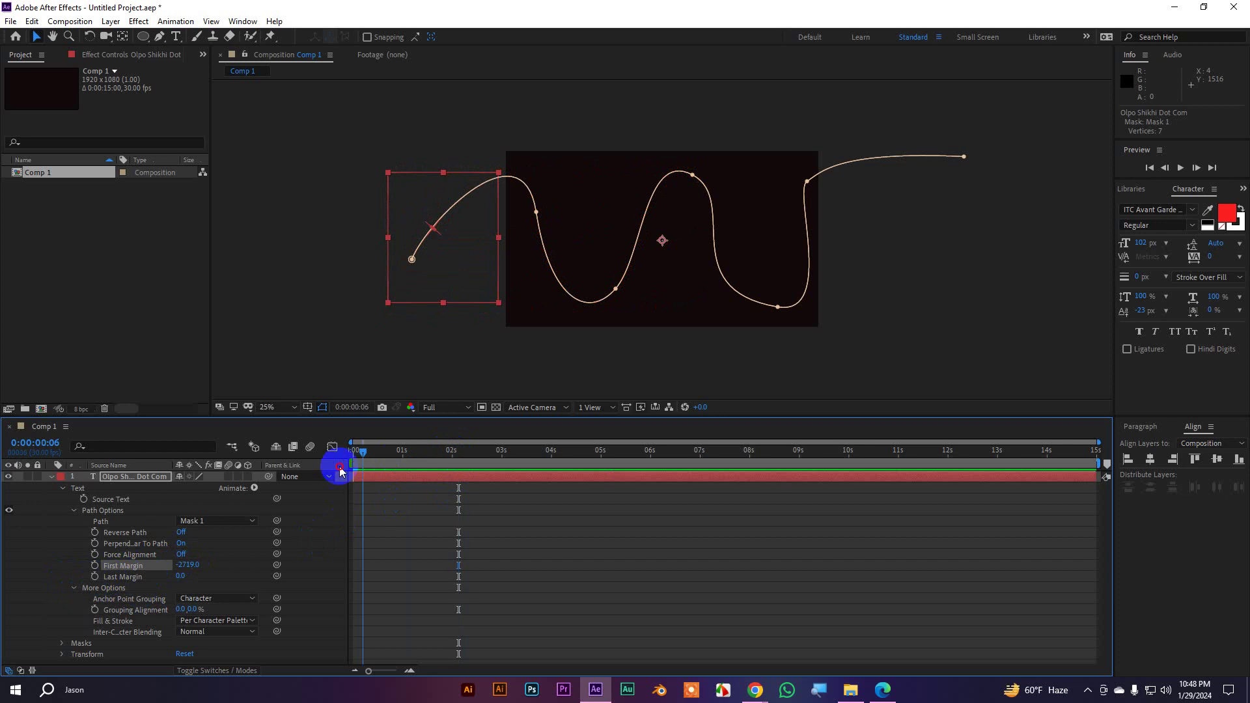
left_click(95, 566)
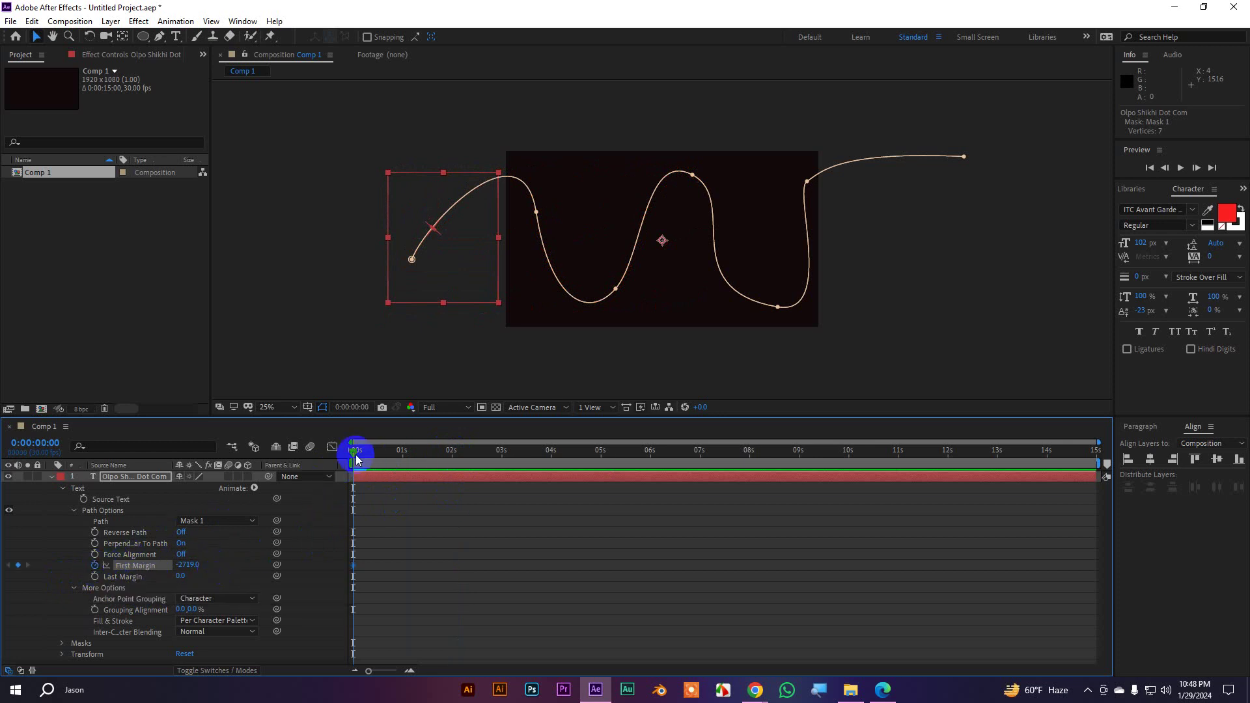
left_click_drag(354, 451, 452, 463)
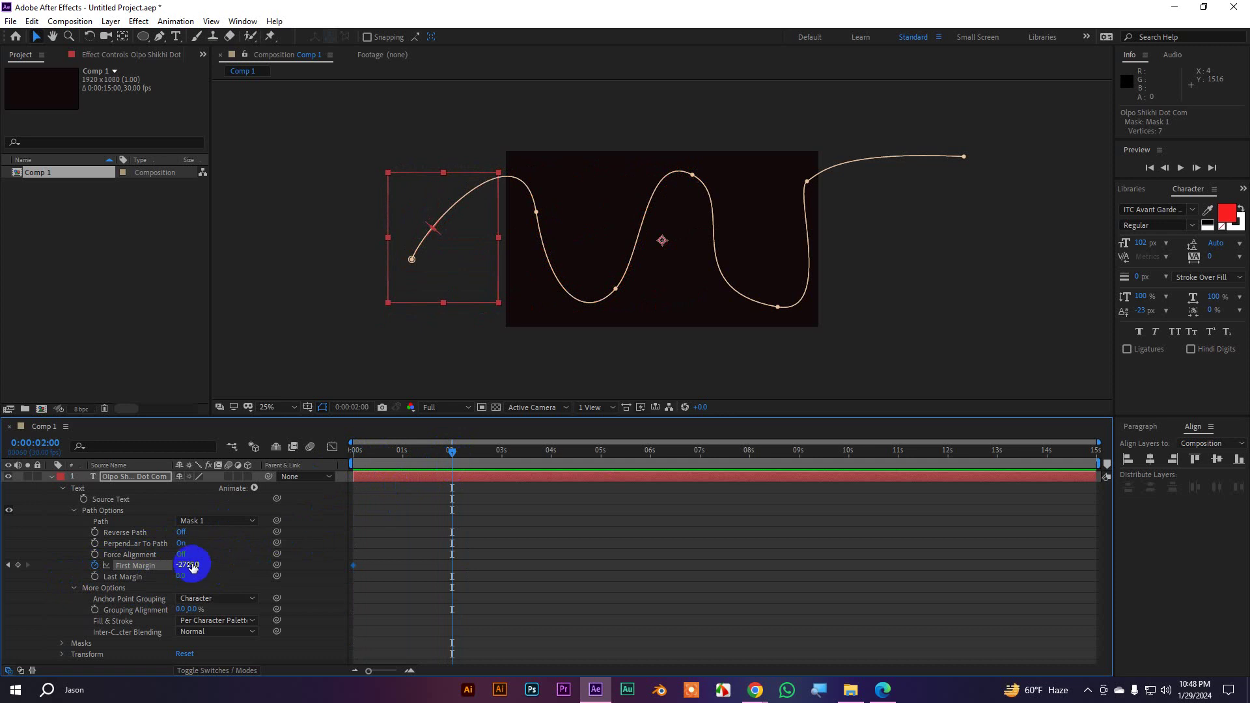
left_click_drag(186, 565, 557, 586)
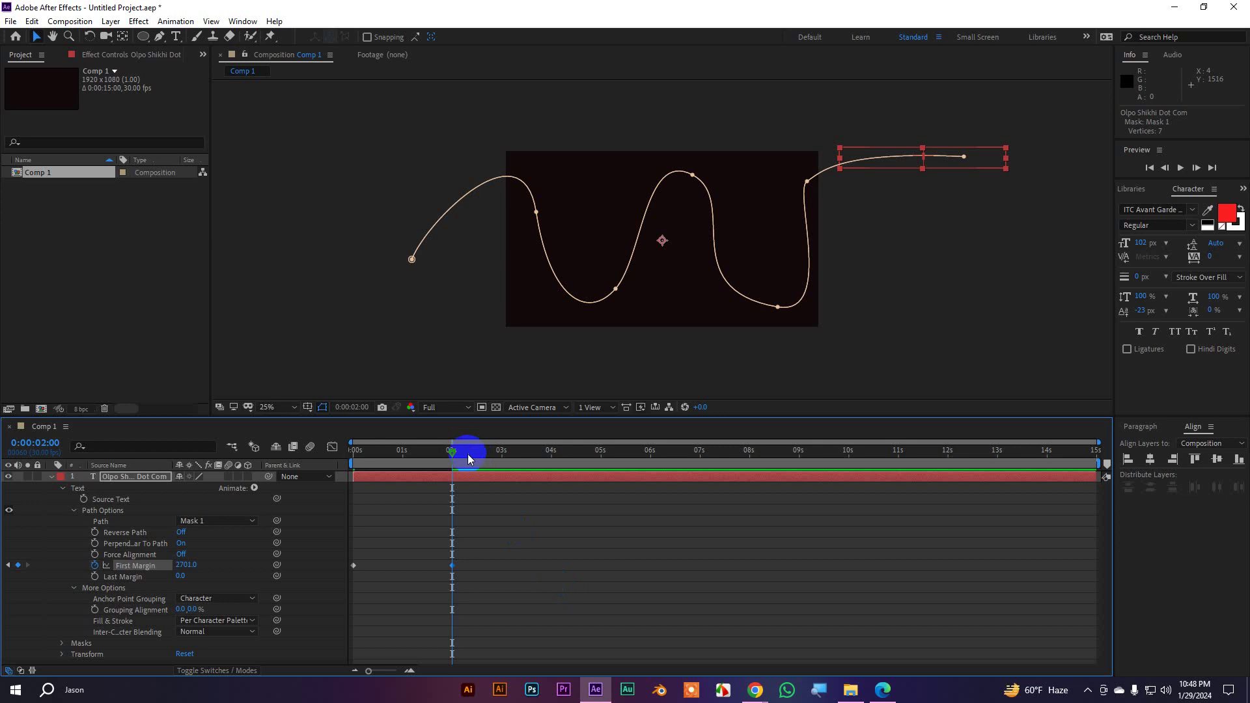
Return to 0s and preview the text sliding along the wavy path
left_click_drag(469, 456, 361, 454)
left_click(916, 349)
key("space")
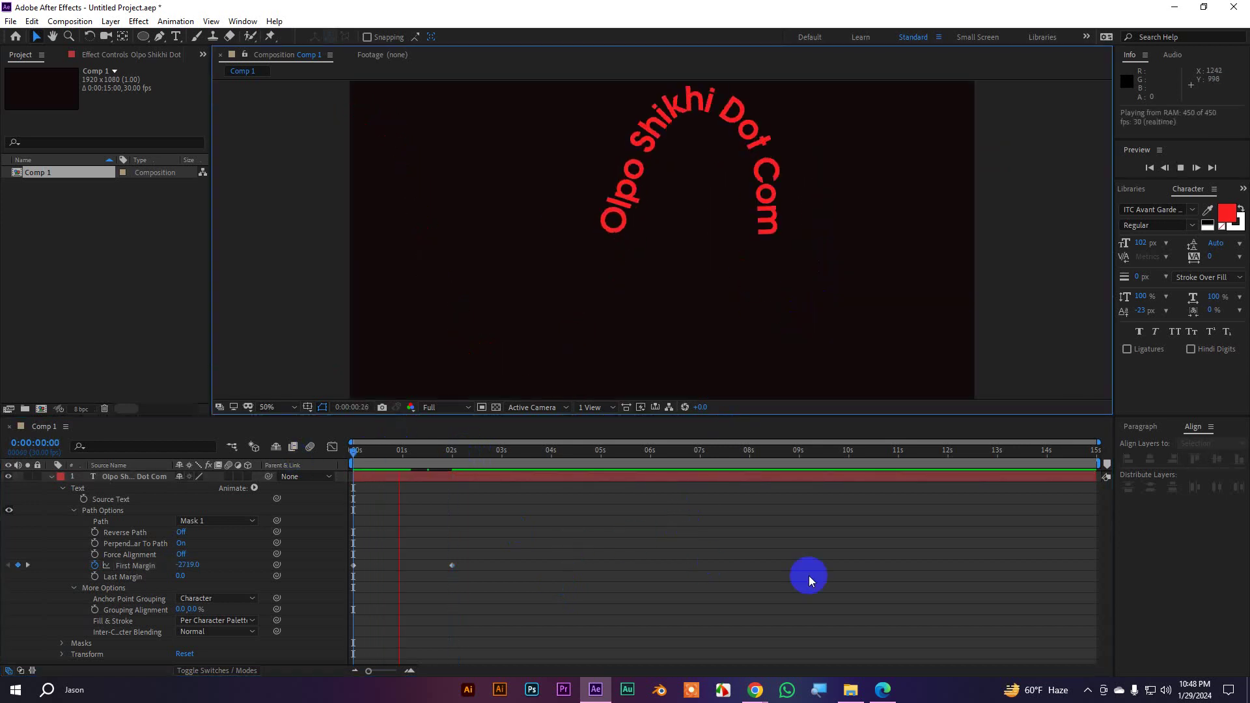
key("space")
left_click(349, 454)
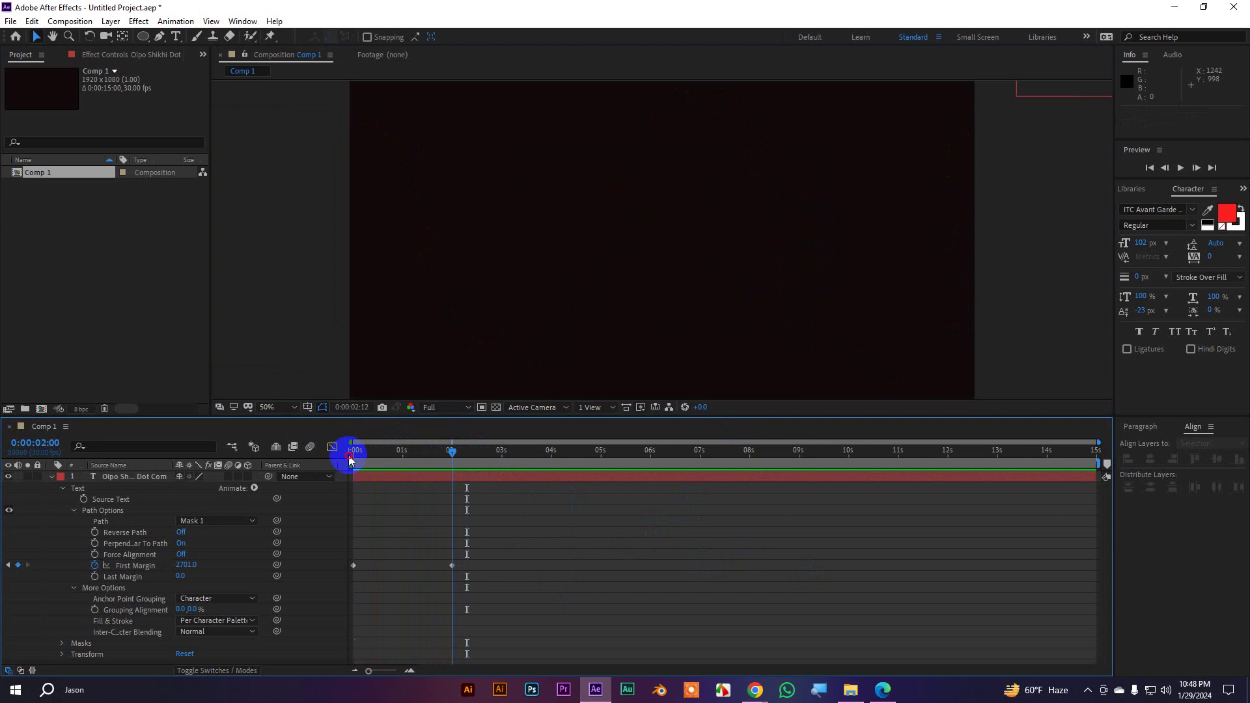
key("space")
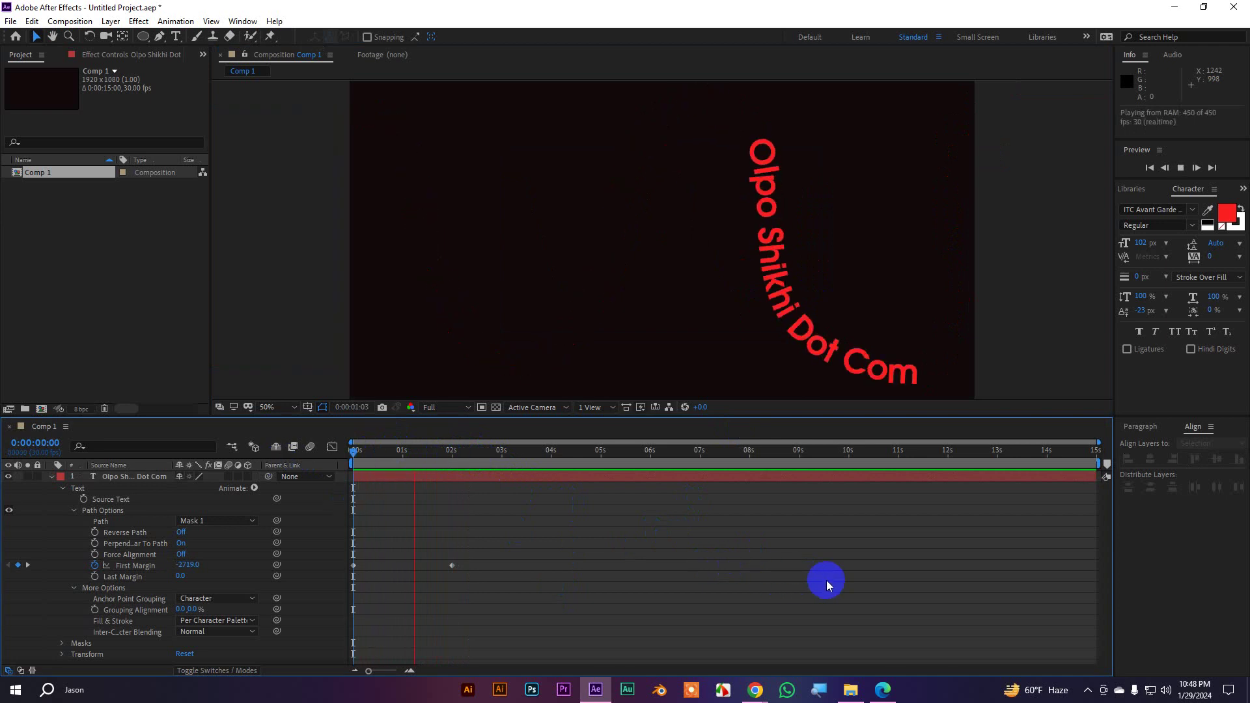
left_click_drag(432, 450, 439, 480)
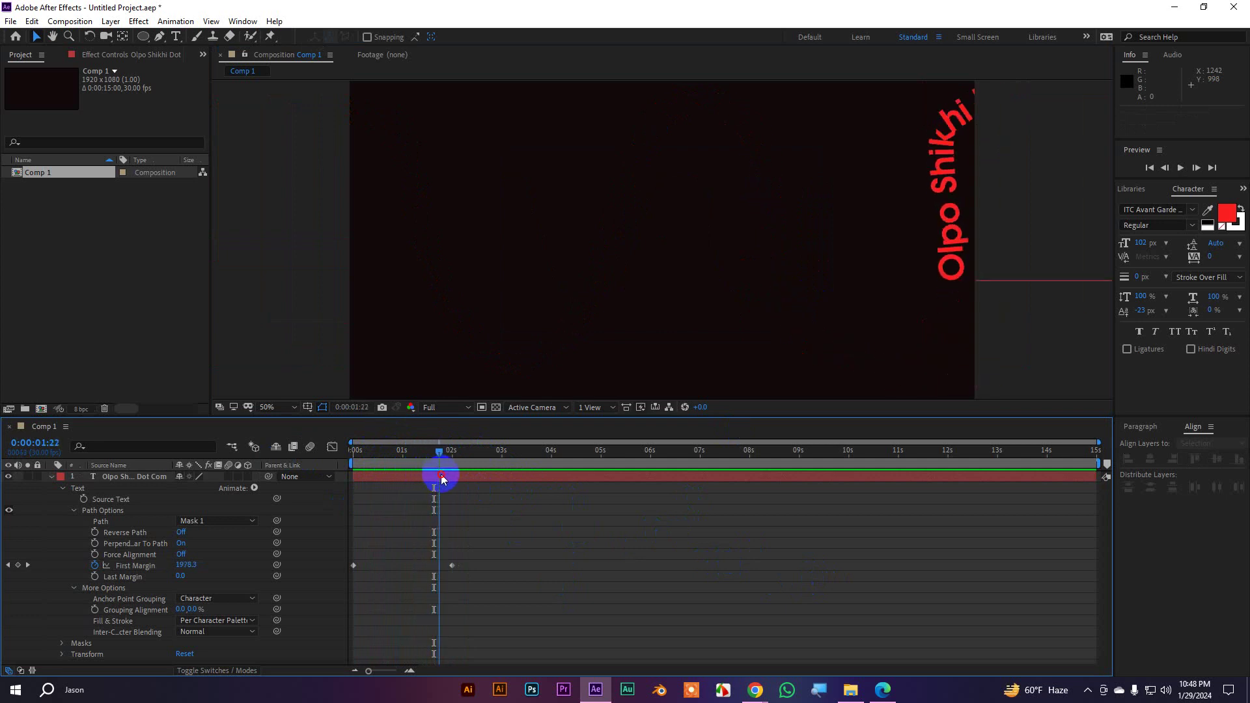
left_click(52, 477)
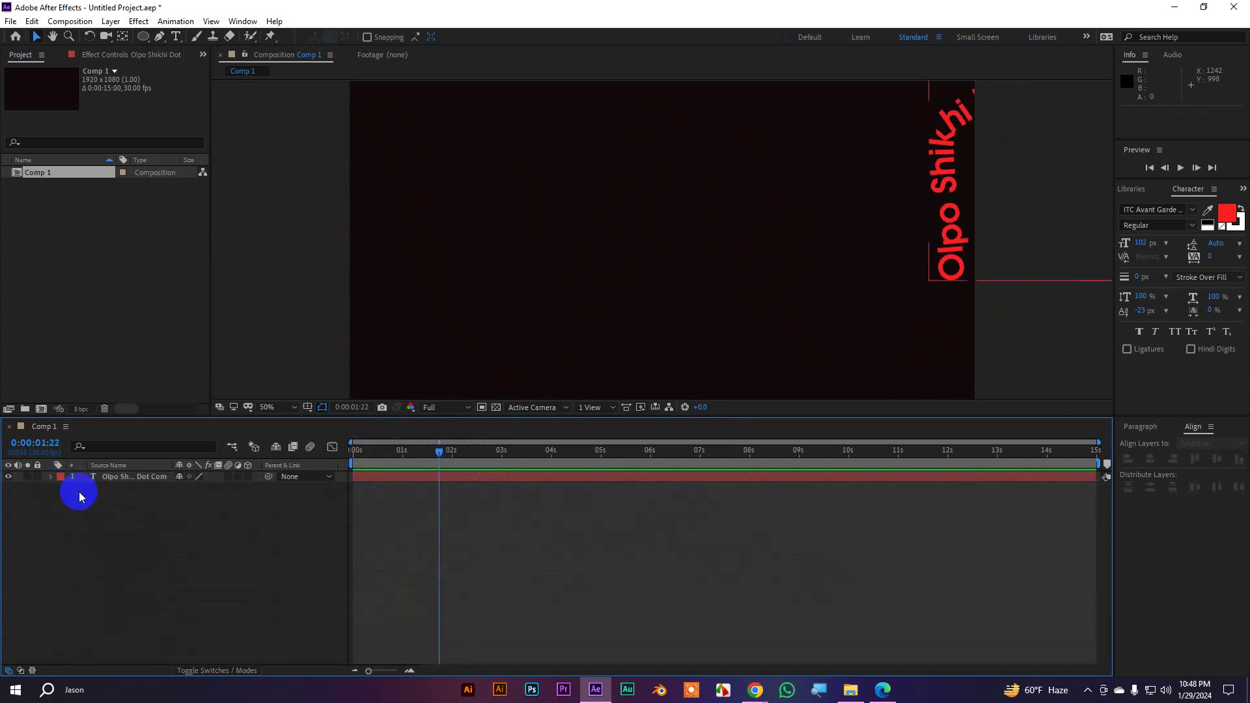
Select the text layer and turn off First Margin's stopwatch, removing its keyframes
left_click(98, 505)
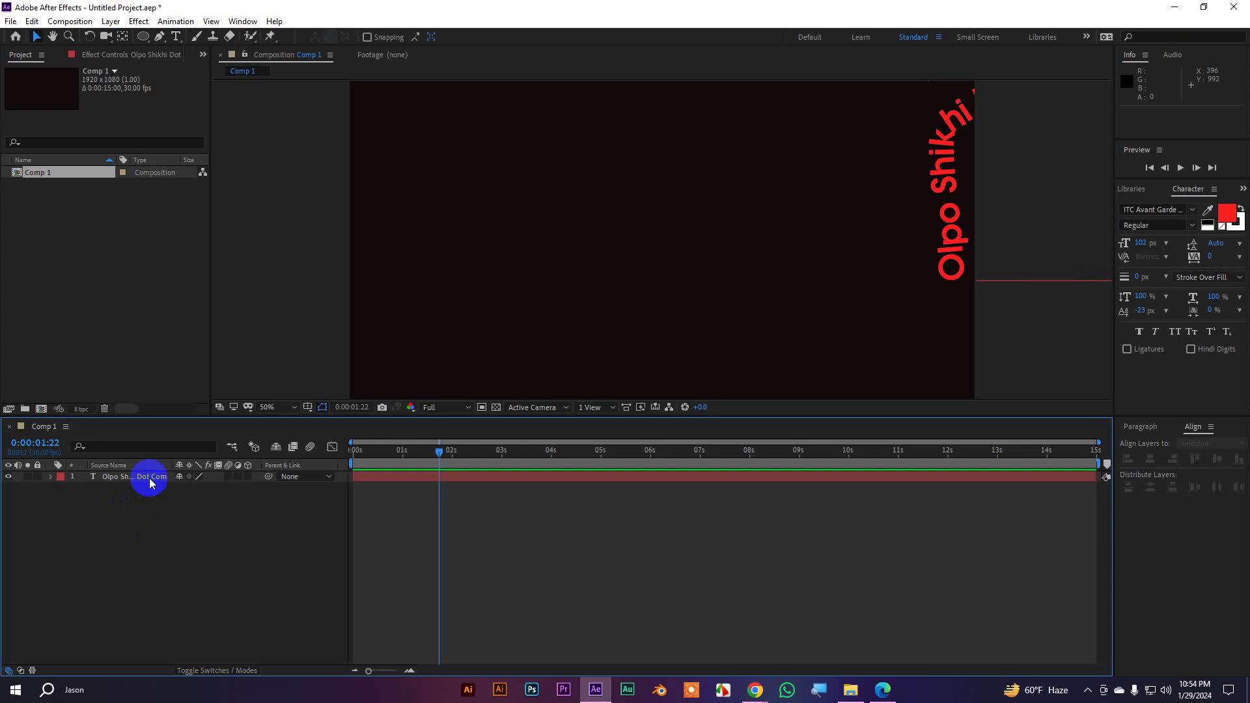
left_click(139, 478)
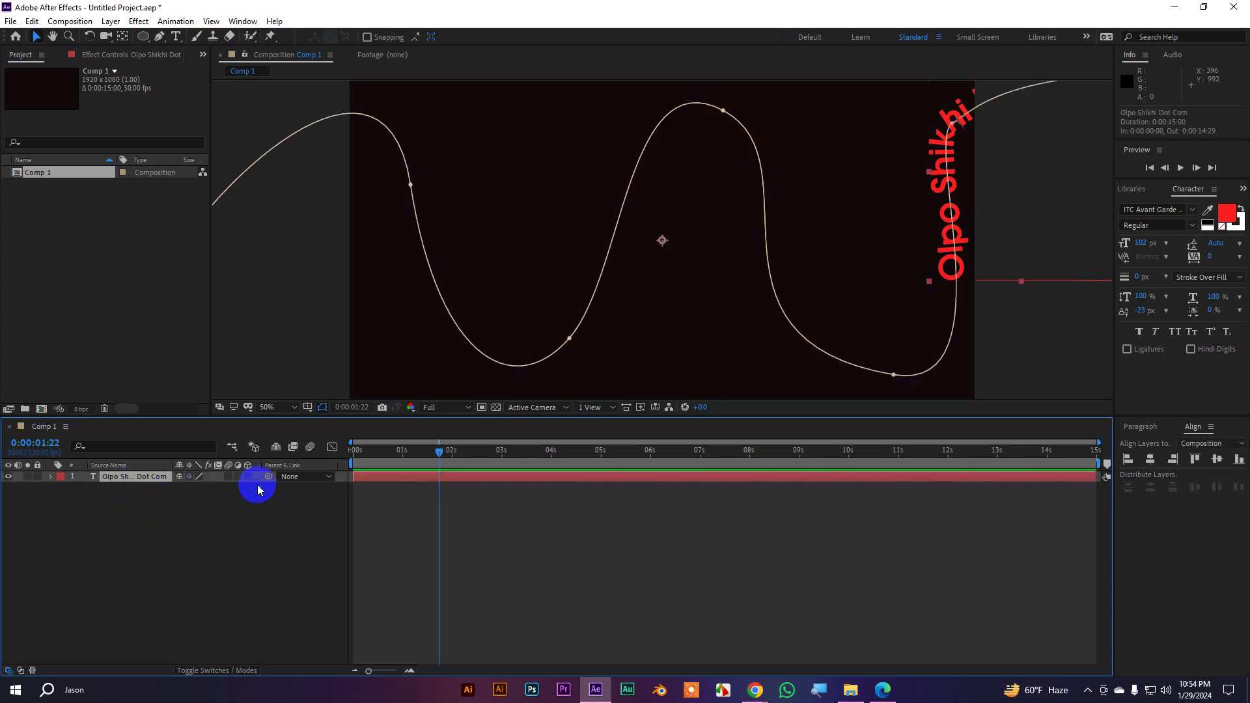
left_click(52, 479)
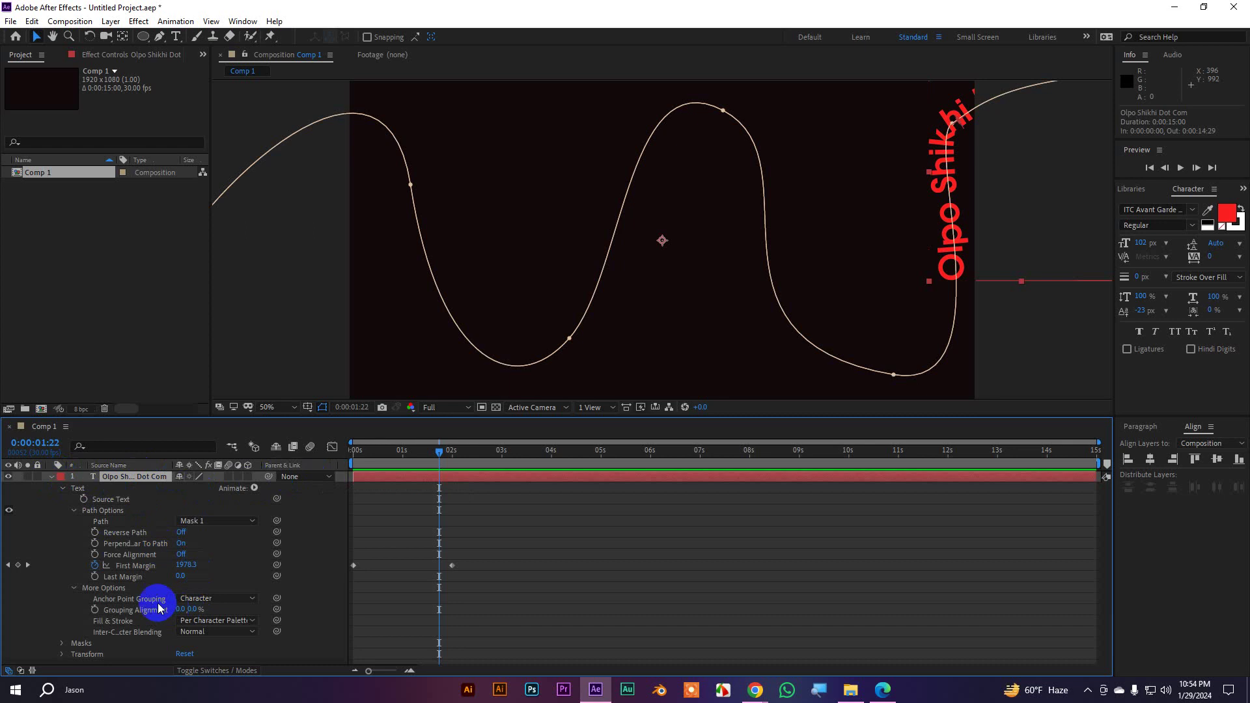
left_click(95, 566)
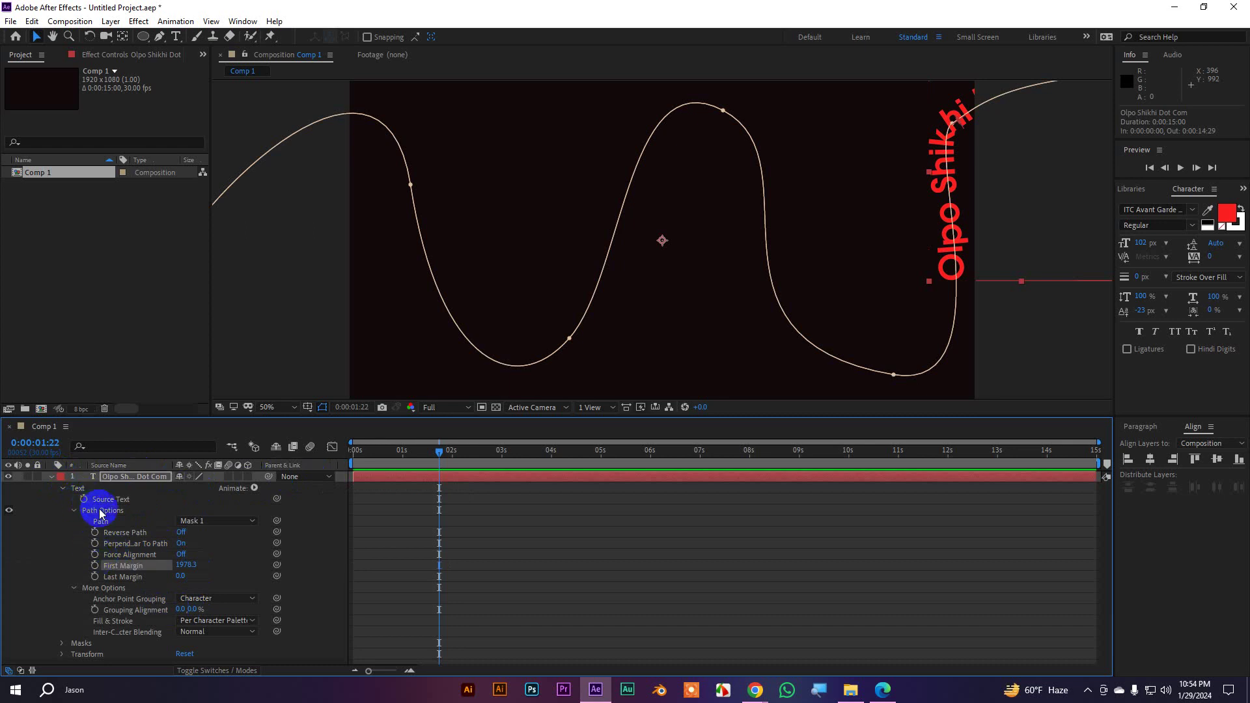
Delete the wavy mask, then collapse and deselect the text layer
left_click(63, 489)
left_click(88, 500)
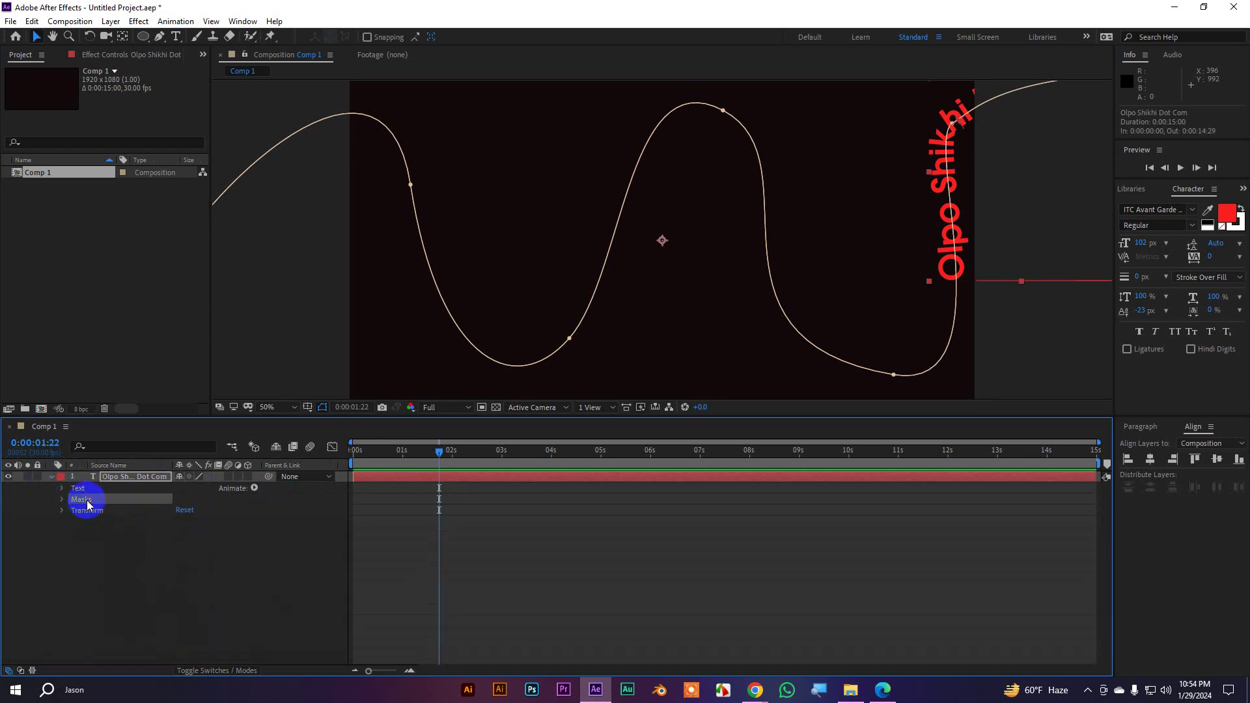
key("Delete")
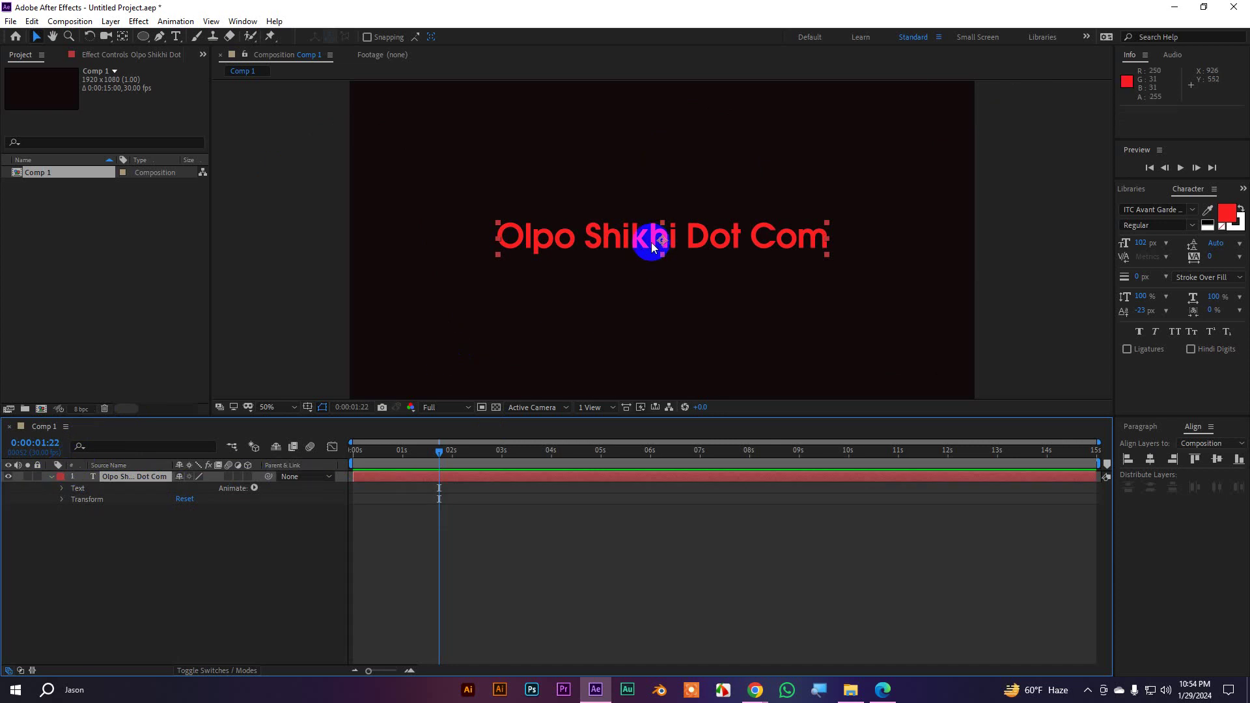
left_click(52, 477)
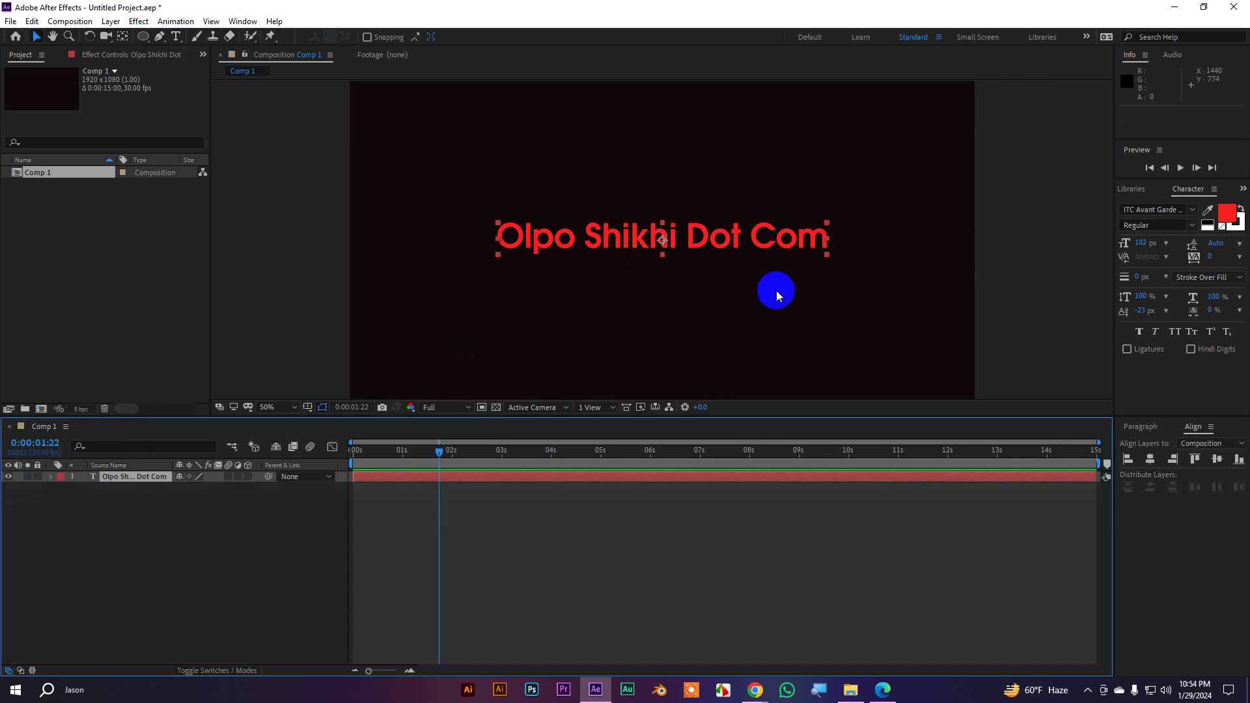
left_click(1012, 260)
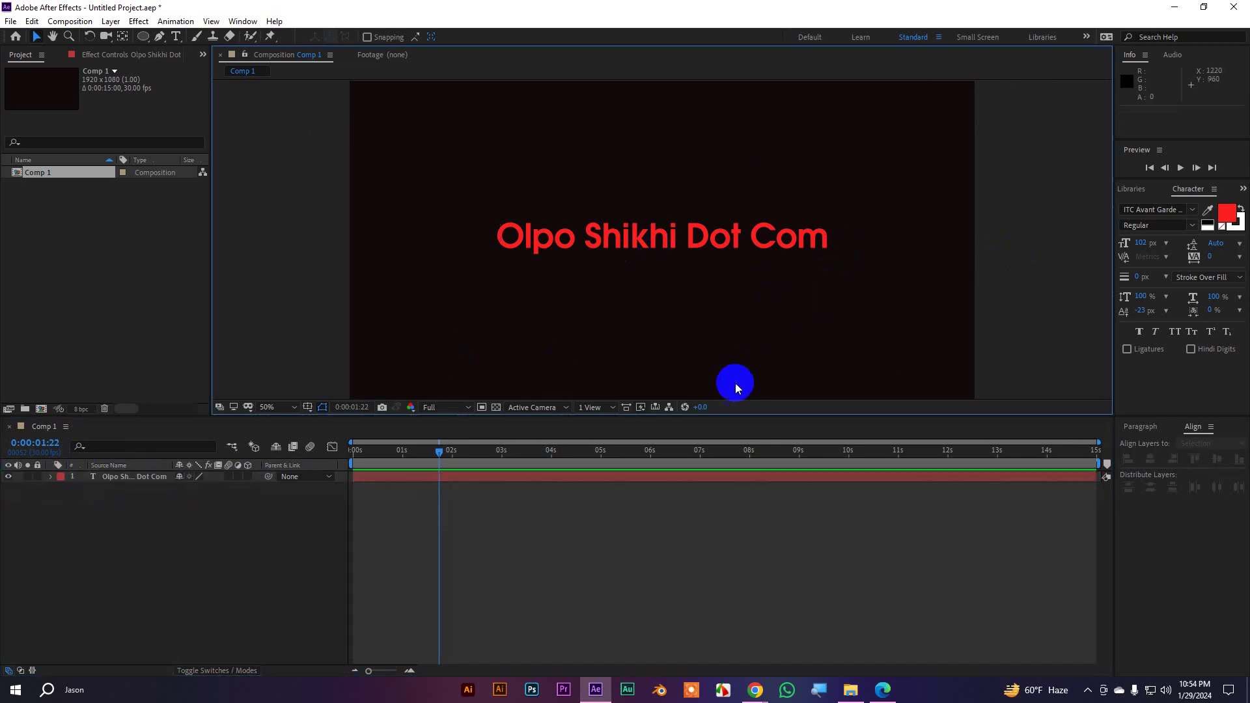
Show the Effects & Presets panel from the Window menu and browse its Text category
left_click(240, 23)
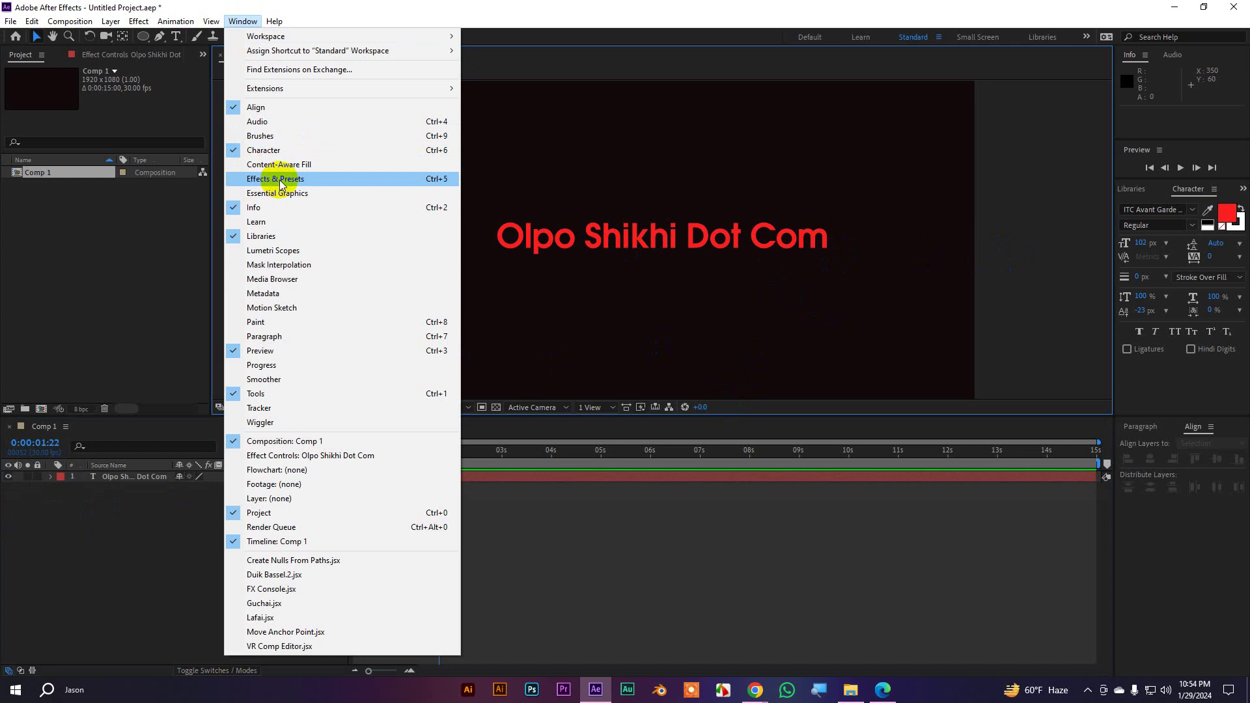
left_click(281, 185)
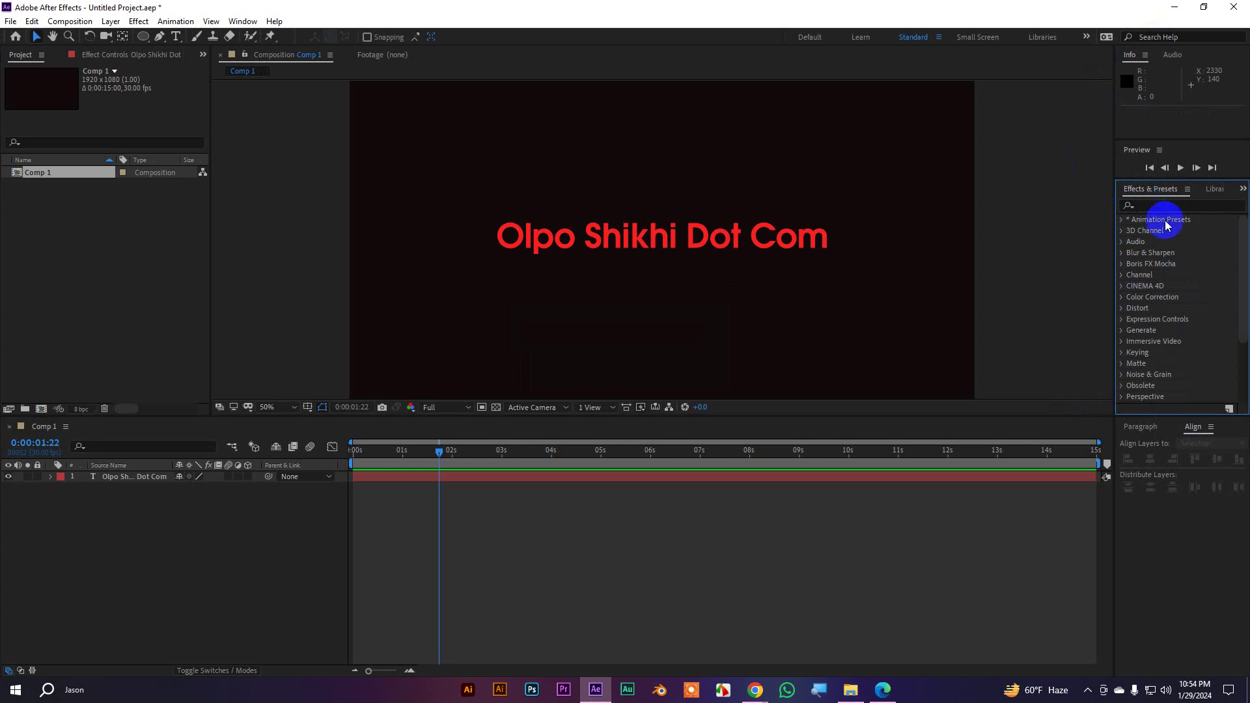
scroll(1146, 306, "down", 3)
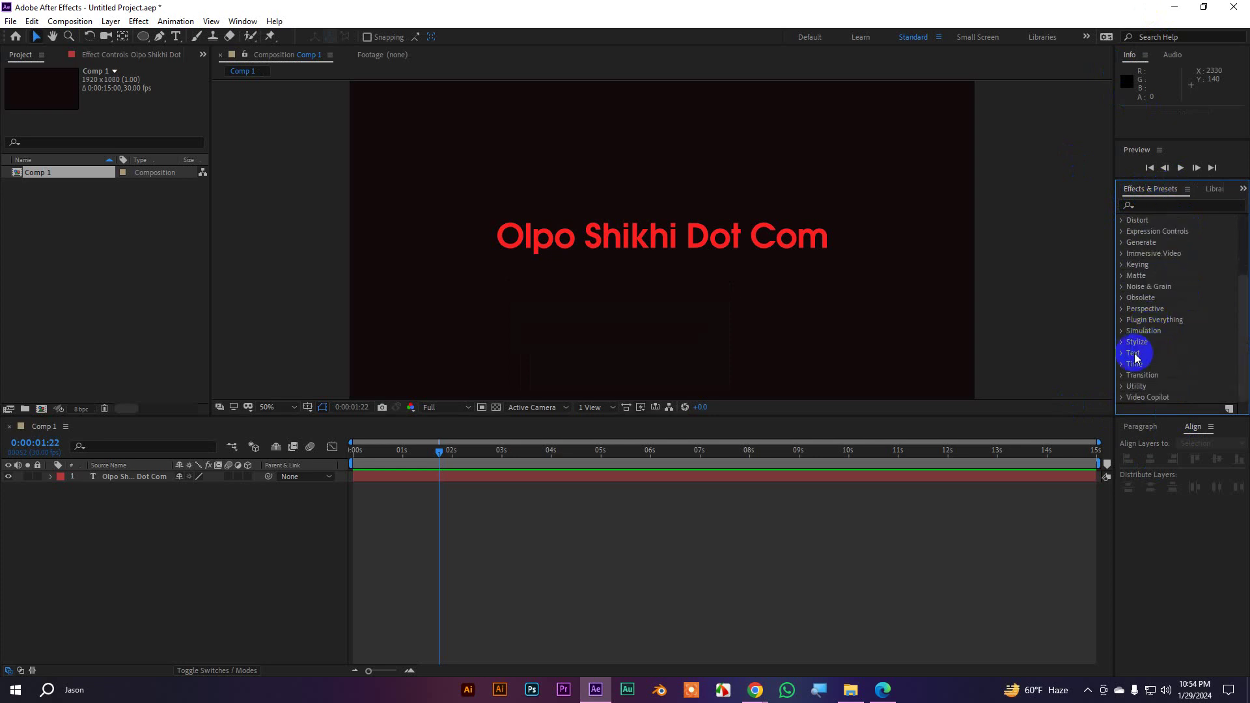
left_click(1153, 355)
scroll(1162, 362, "down", 1)
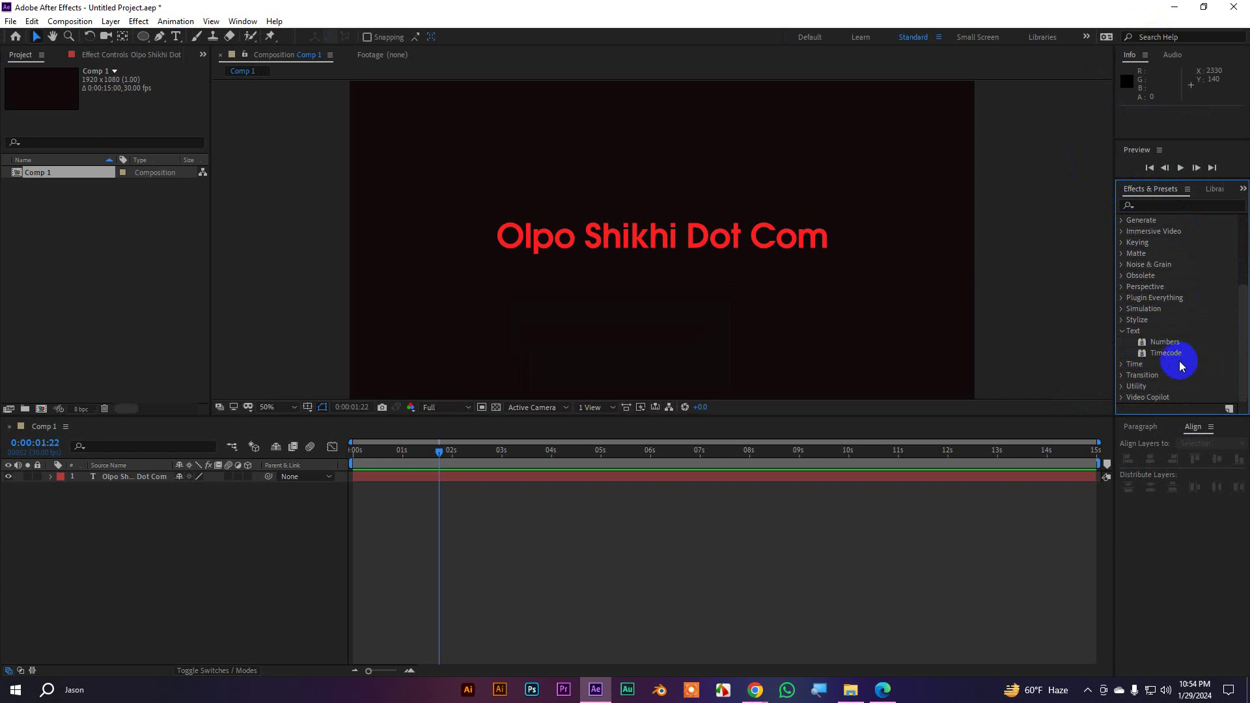
left_click(1124, 331)
scroll(1157, 354, "up", 4)
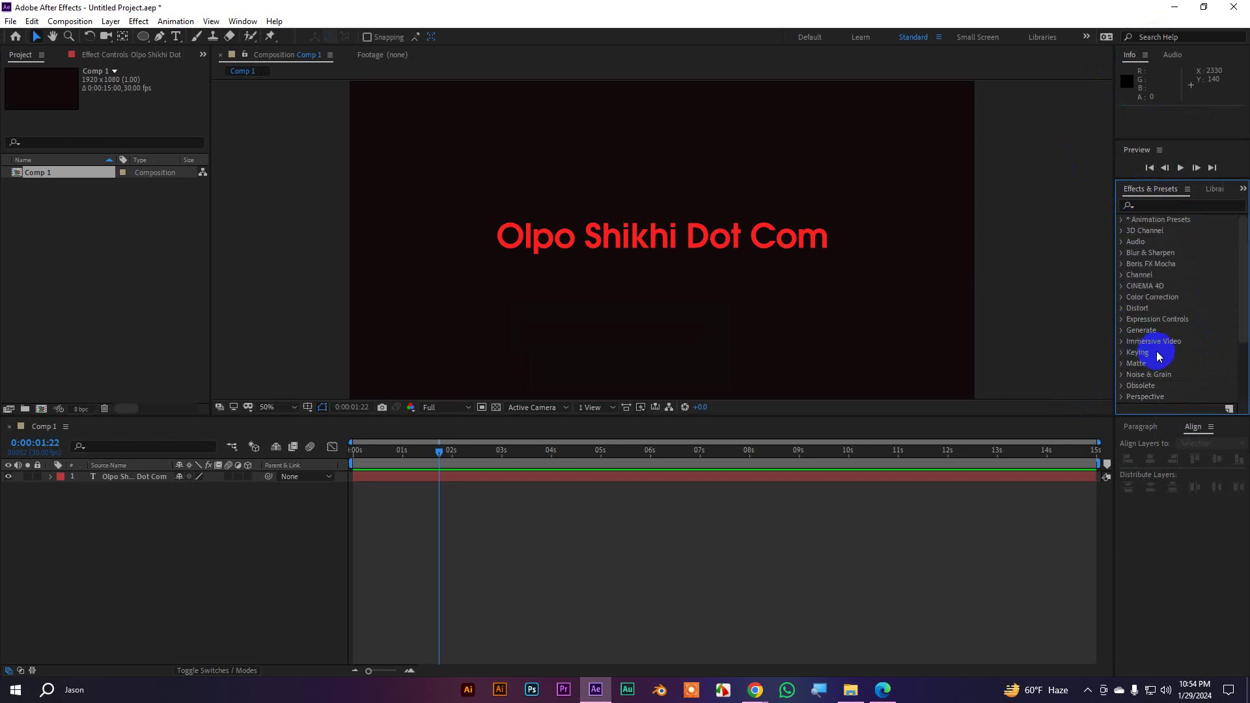
Expand * Animation Presets > Text, briefly maximizing the panel with ` and restoring it
left_click(1121, 221)
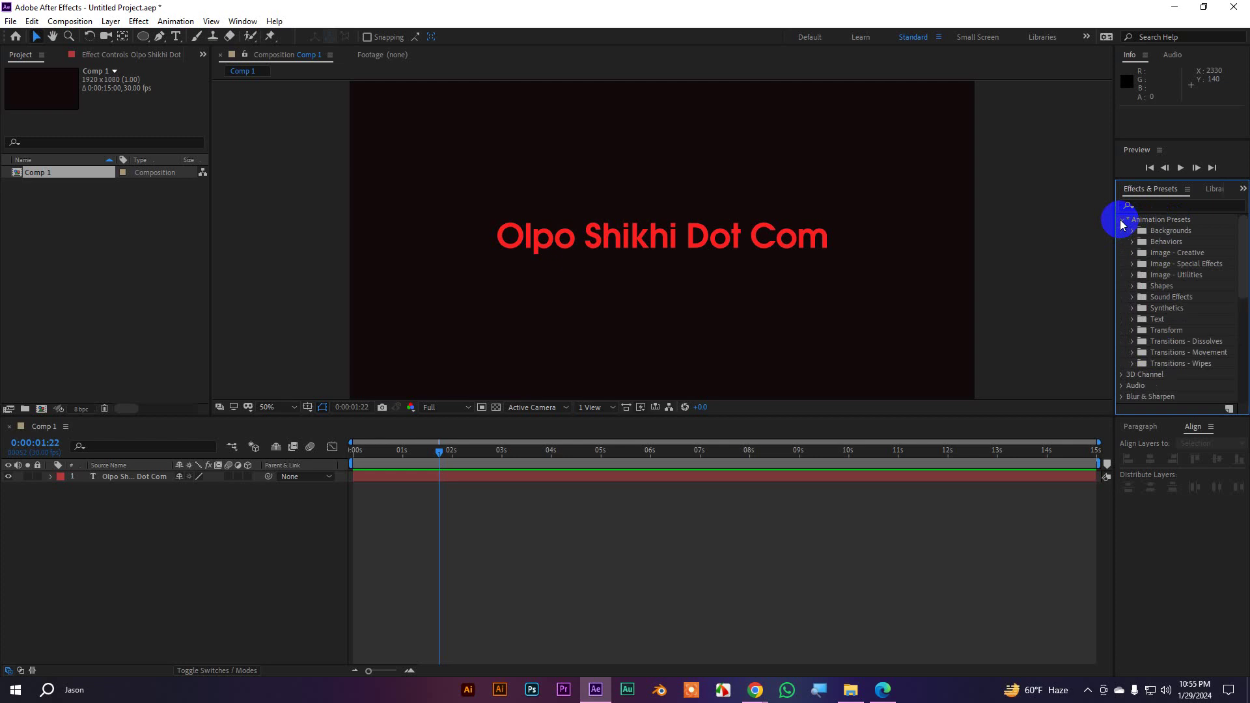
scroll(1183, 325, "down", 4)
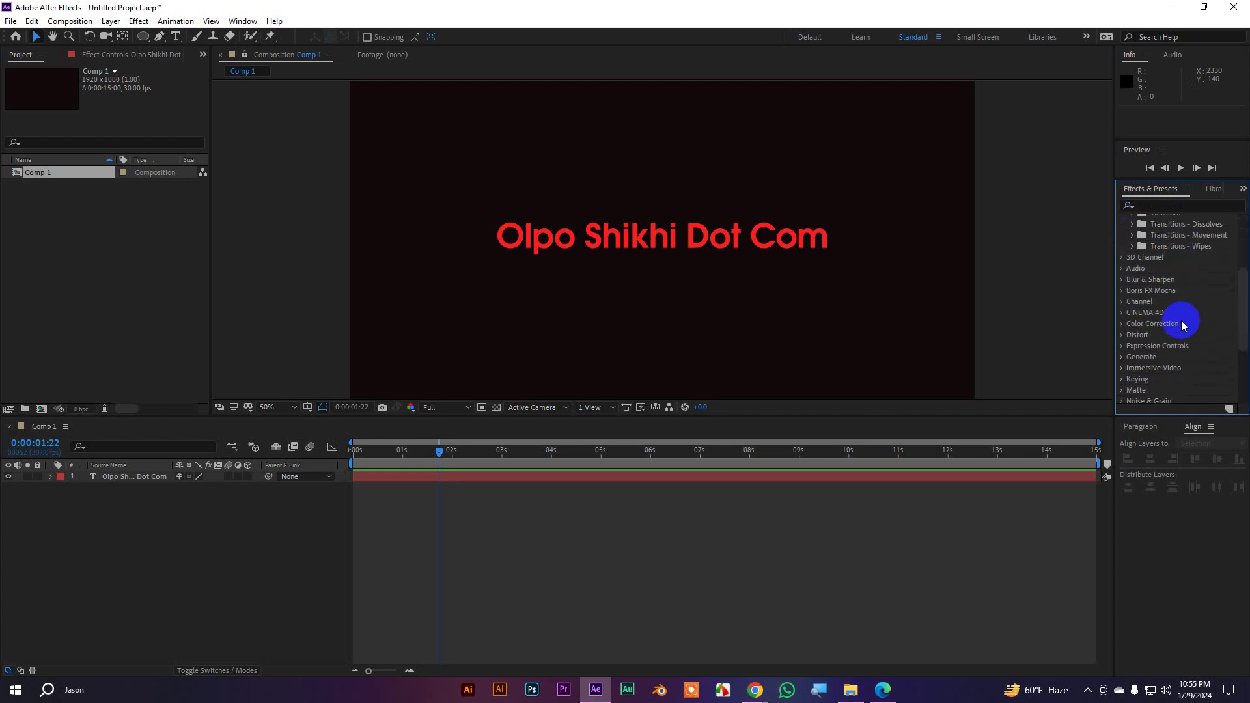
scroll(1183, 326, "up", 3)
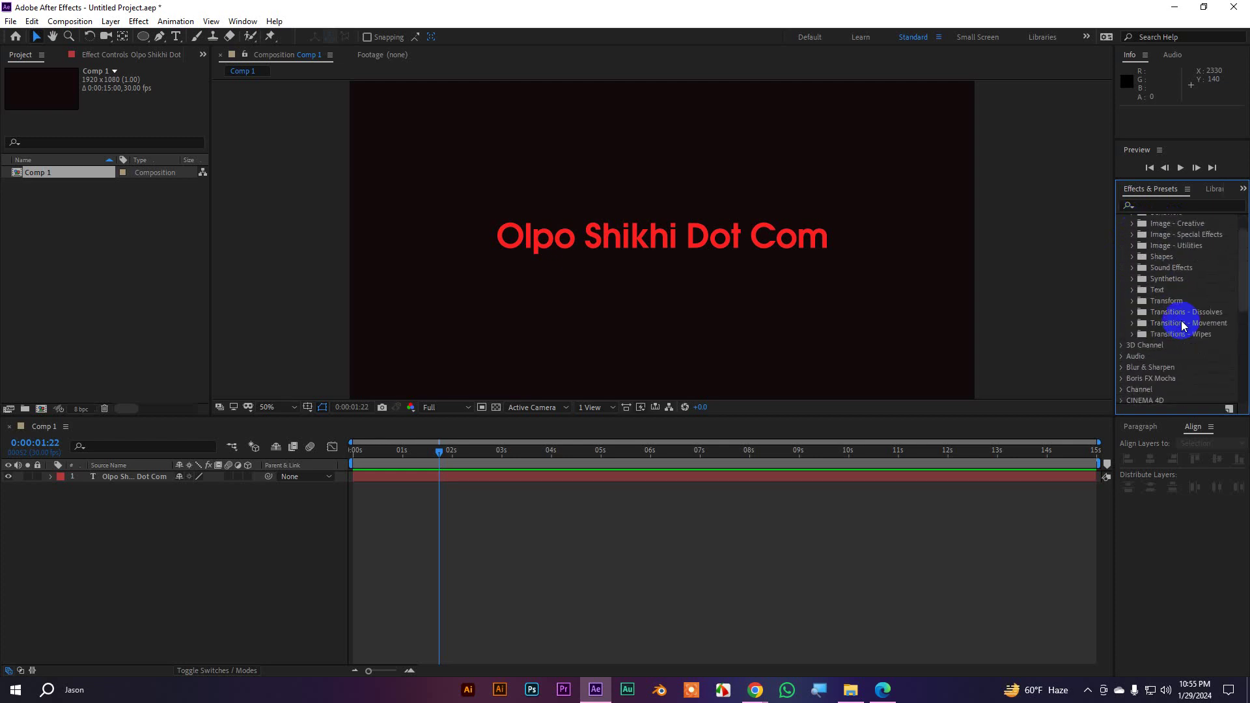
left_click(1134, 291)
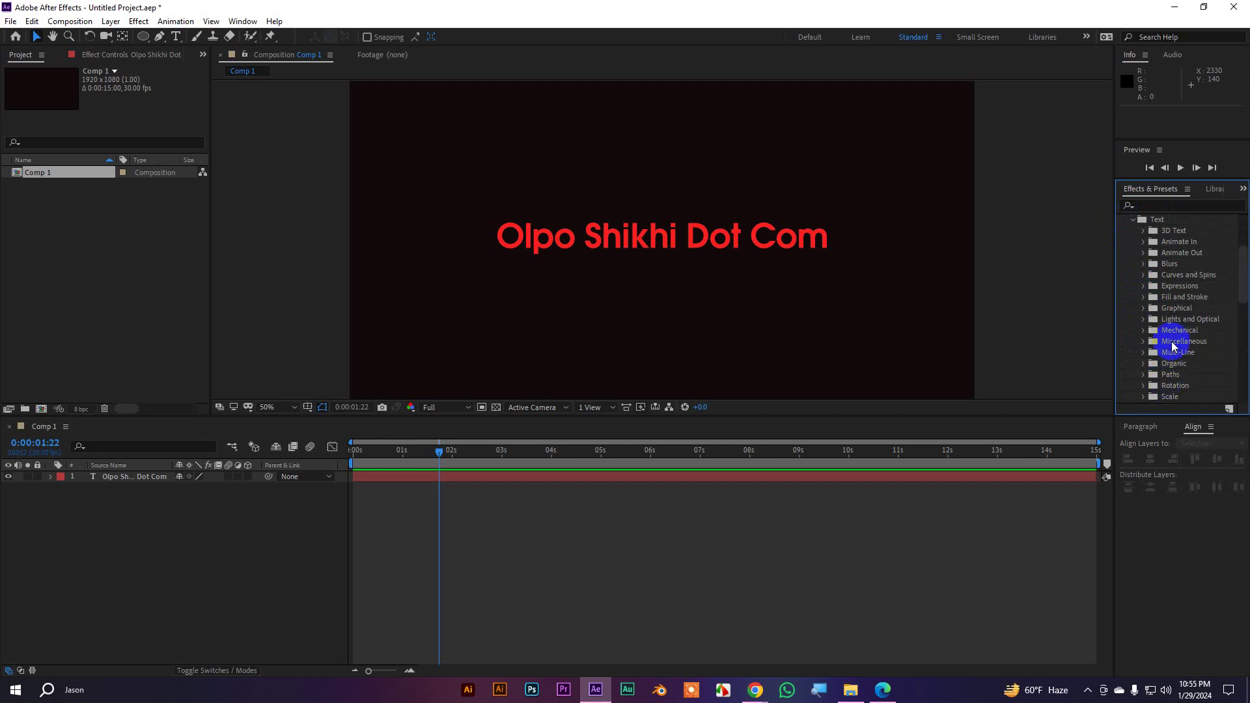
key("grave")
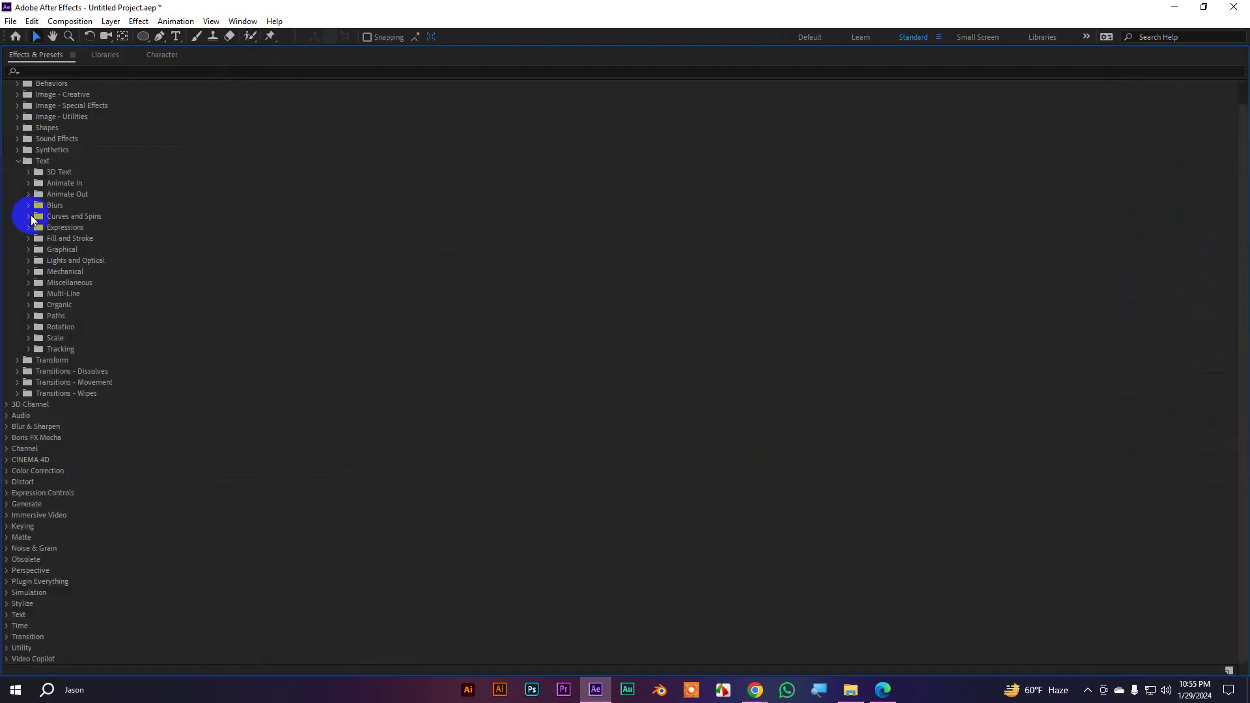
key("grave")
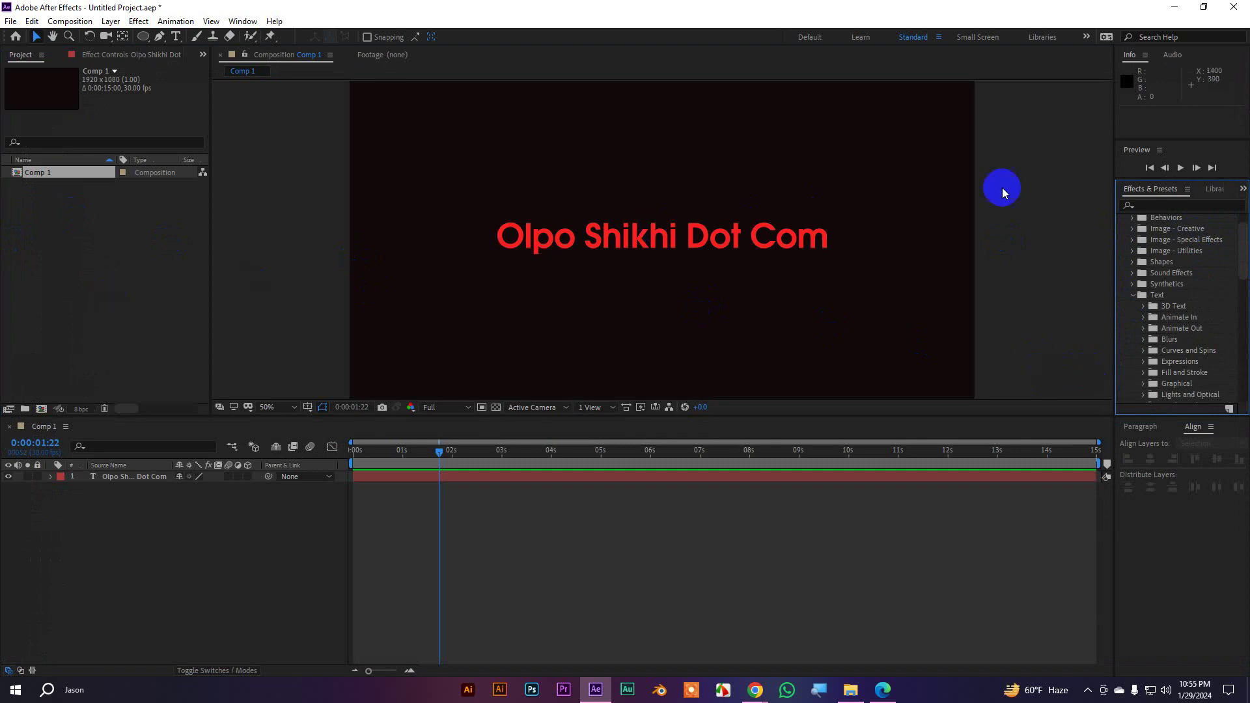
Toggle maximizing the Composition and Timeline panels with `, ending with Effects & Presets maximized
left_click(1022, 194)
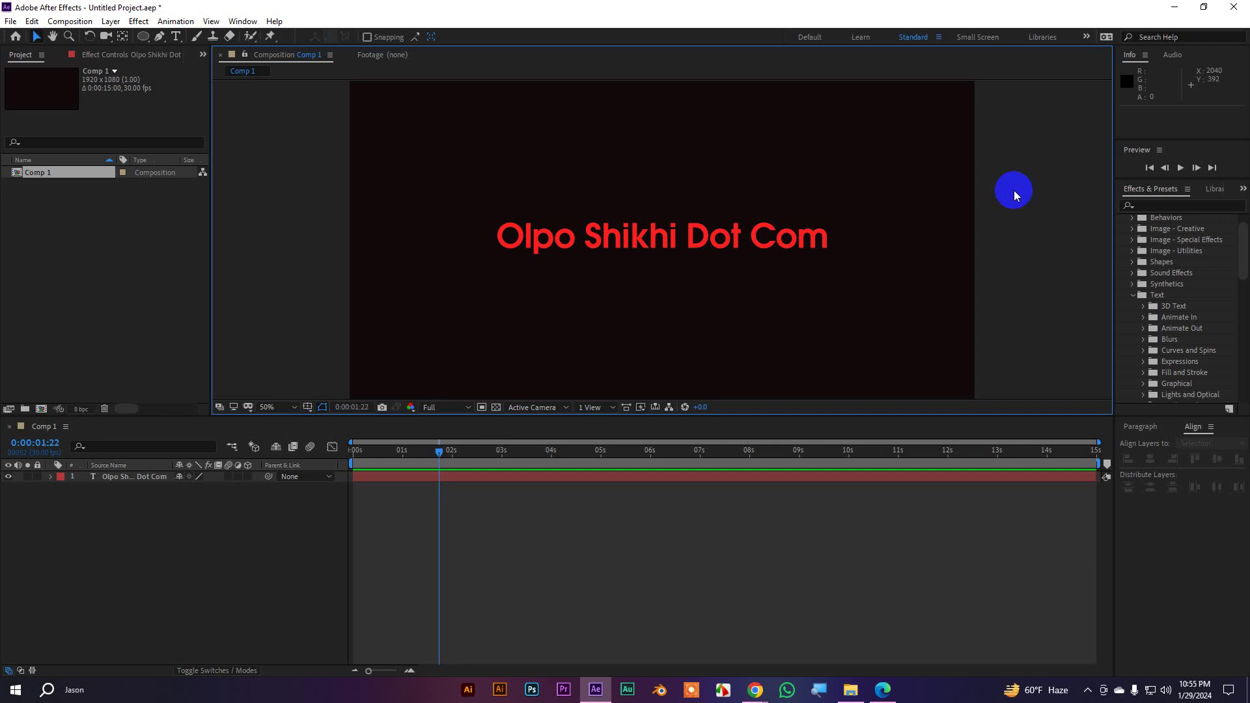
key("grave")
key("grave")
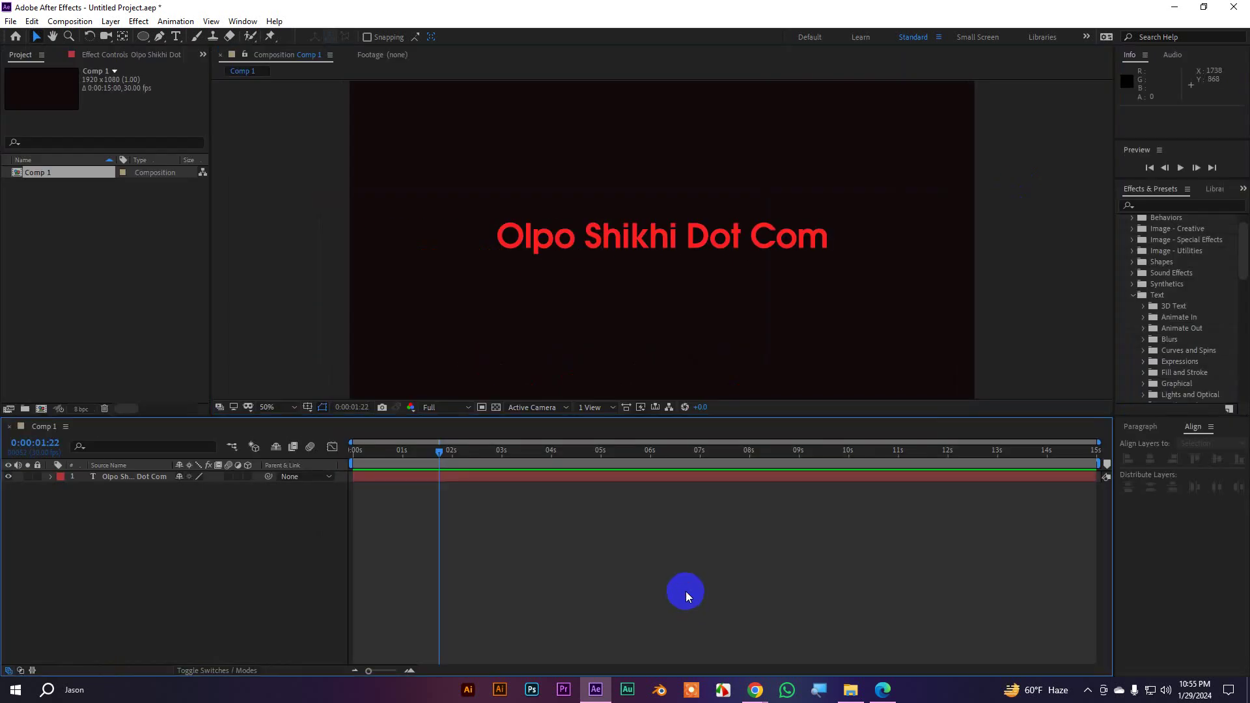
key("grave")
key("grave")
key("grave")
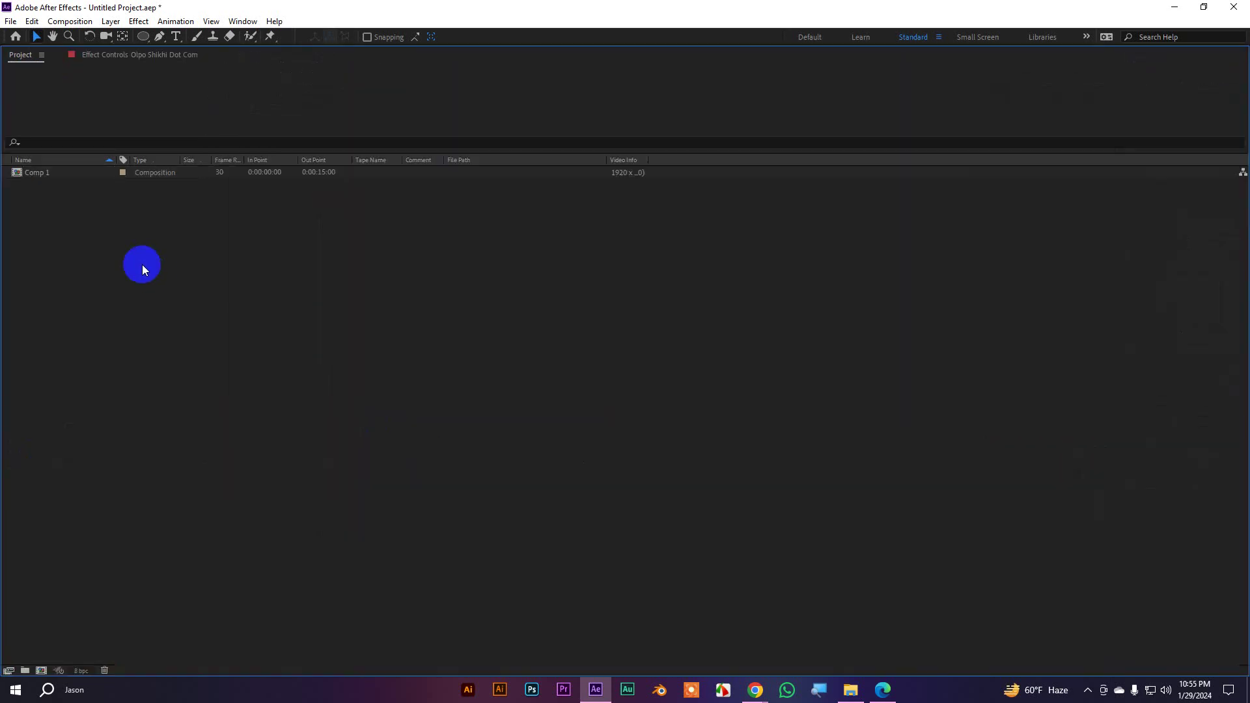
key("grave")
key("grave")
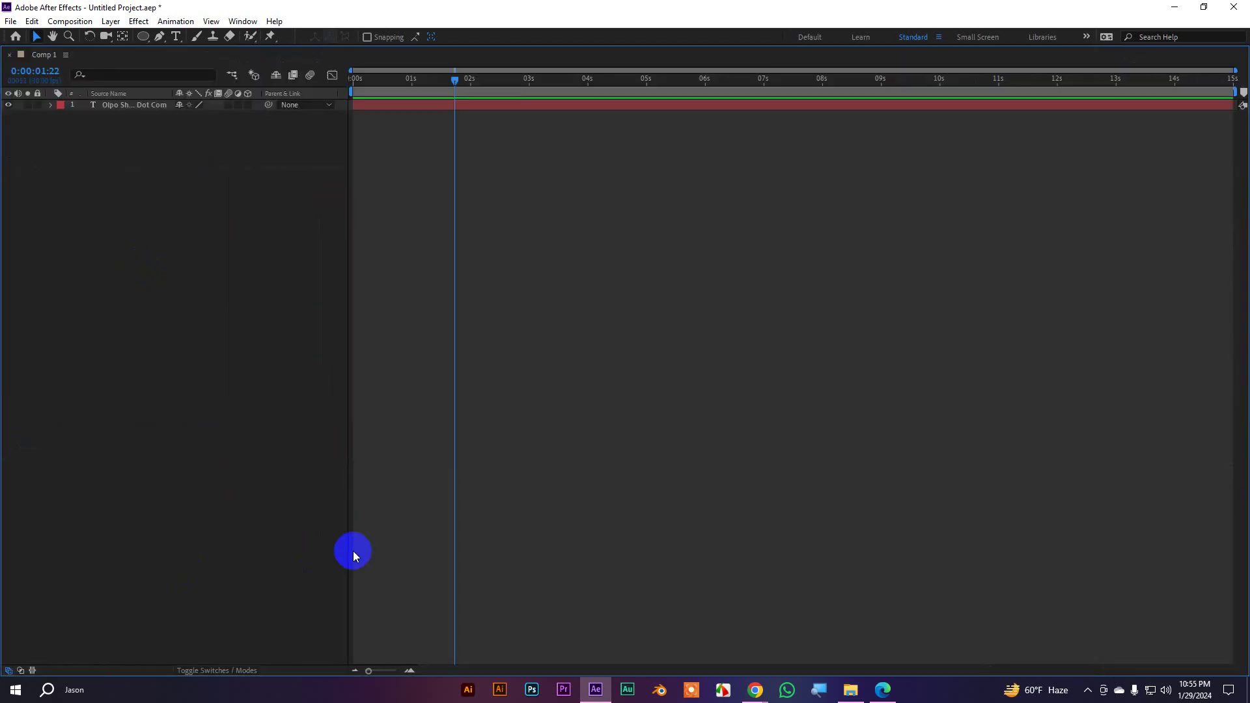
key("grave")
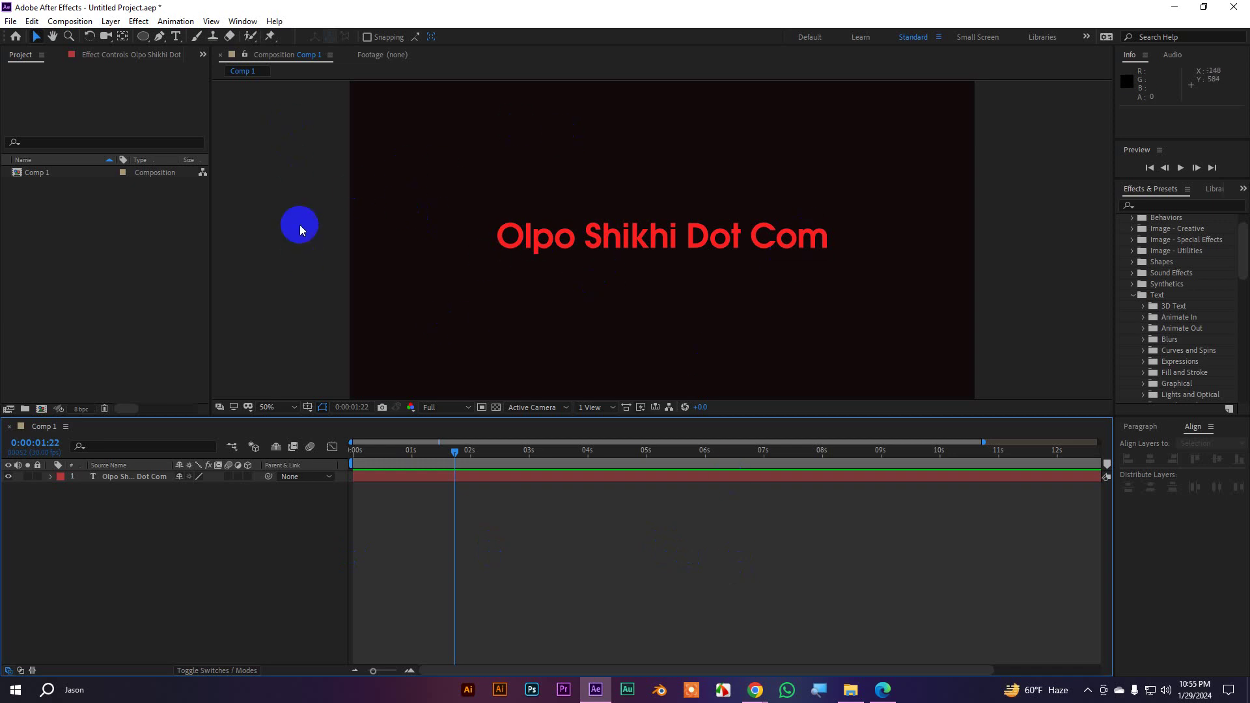
left_click(288, 185)
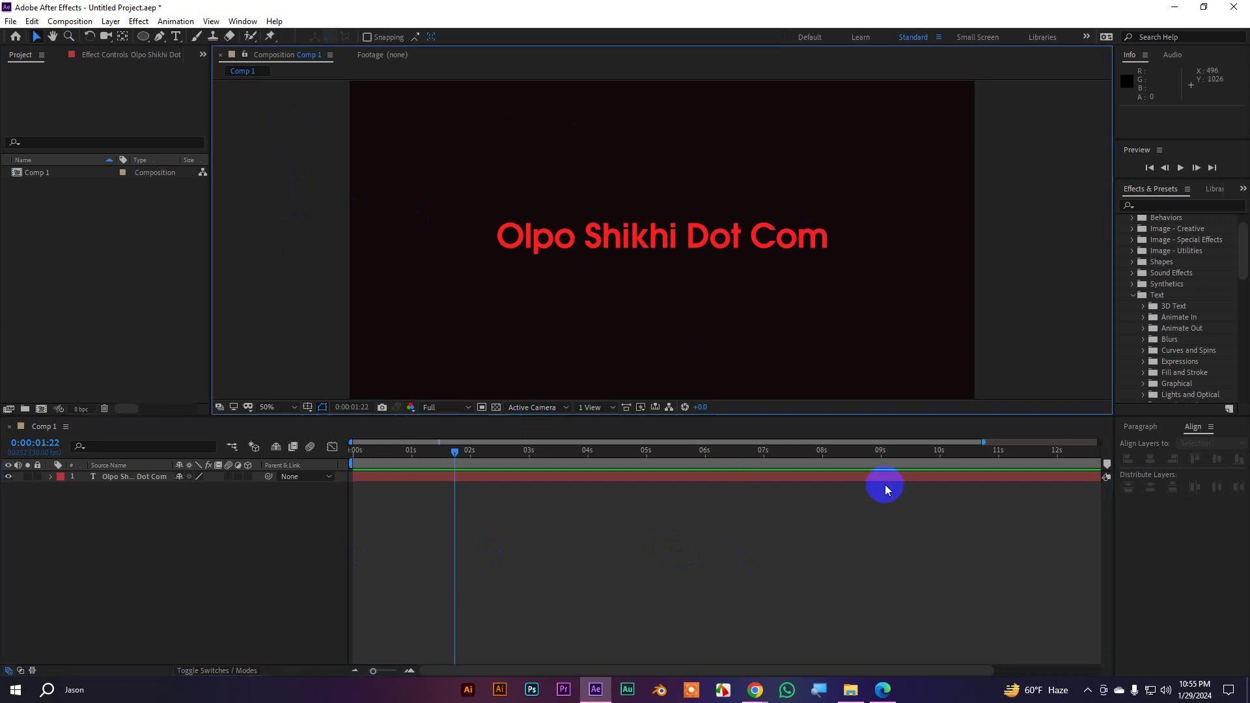
key("grave")
key("grave")
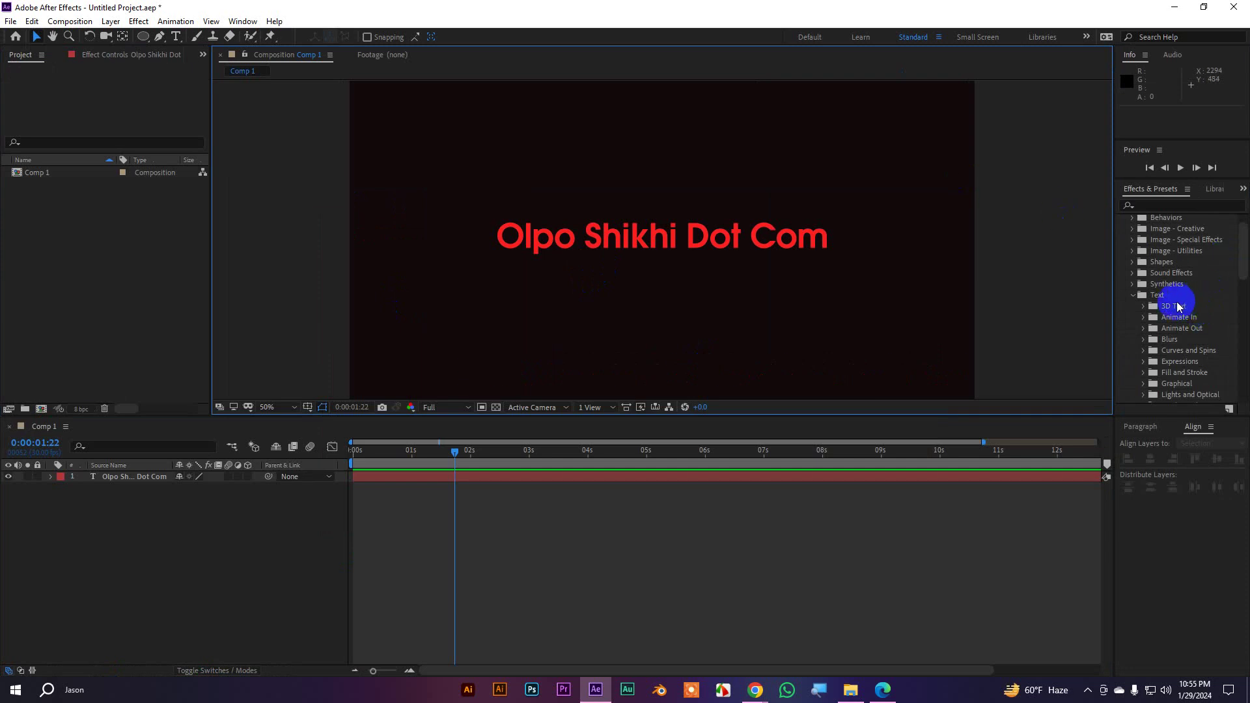
key("grave")
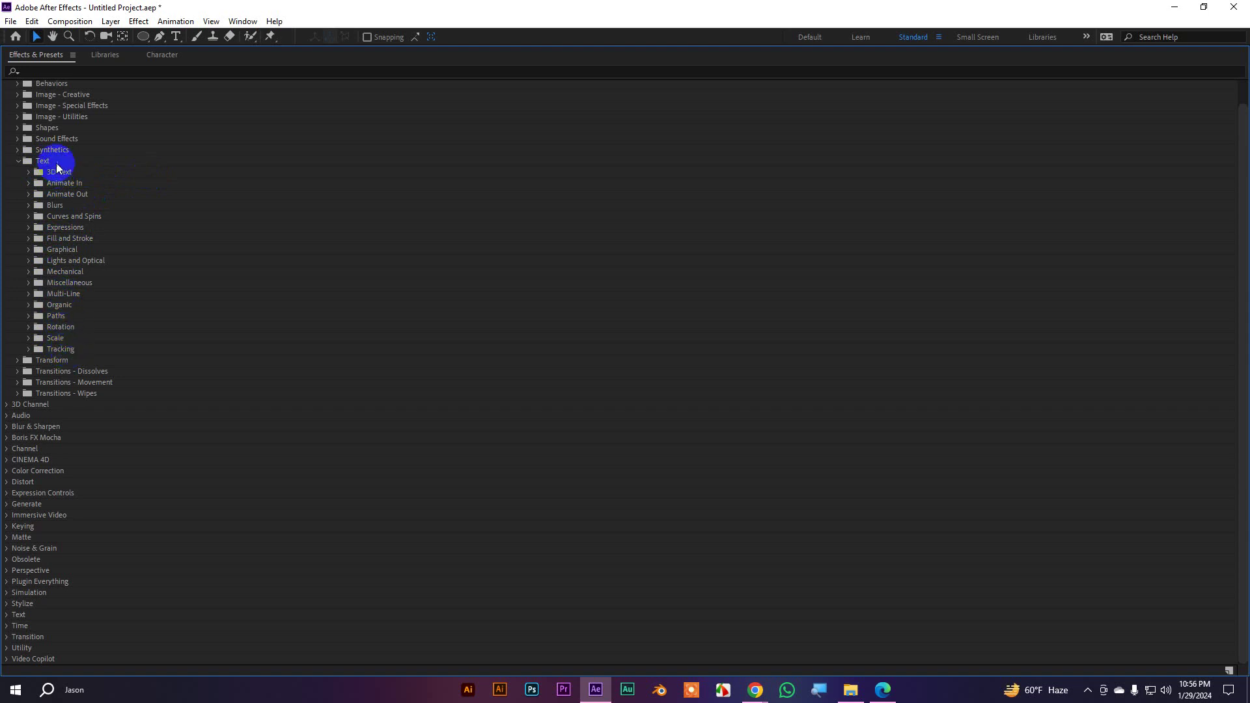
Browse the 3D Text and Blurs preset folders, then restore the normal layout with `
left_click(29, 172)
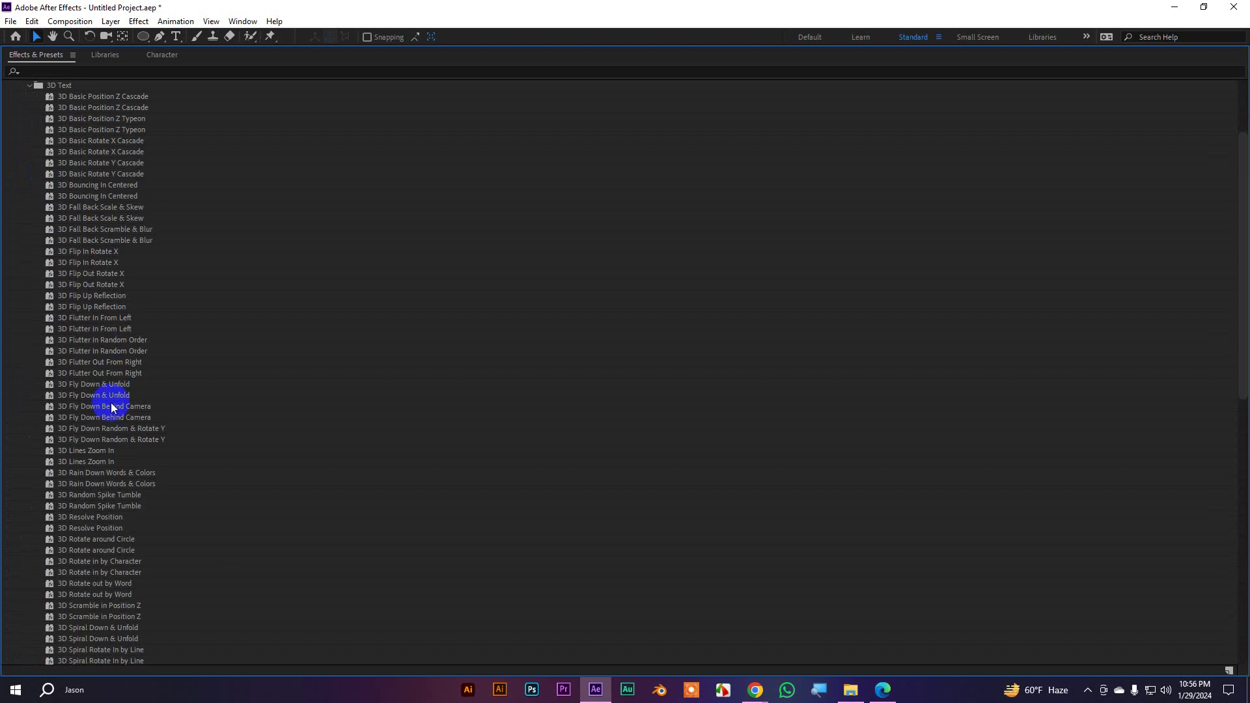
scroll(112, 409, "down", 9)
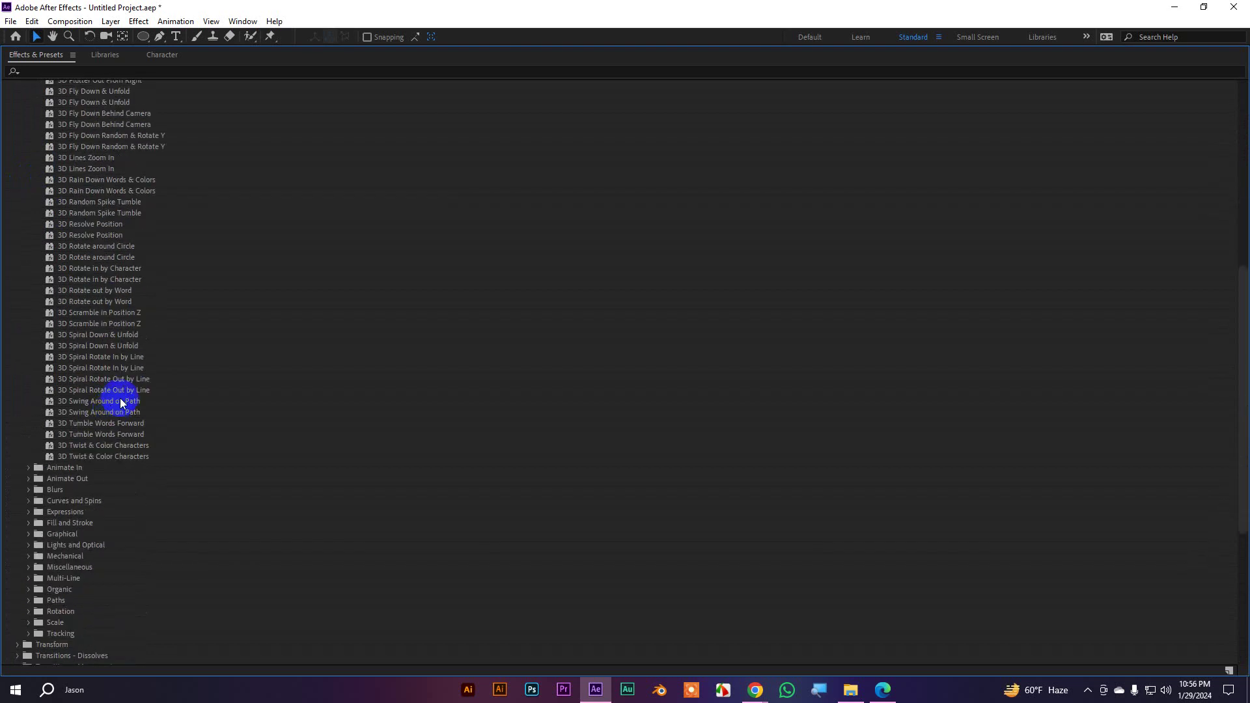
scroll(124, 397, "up", 12)
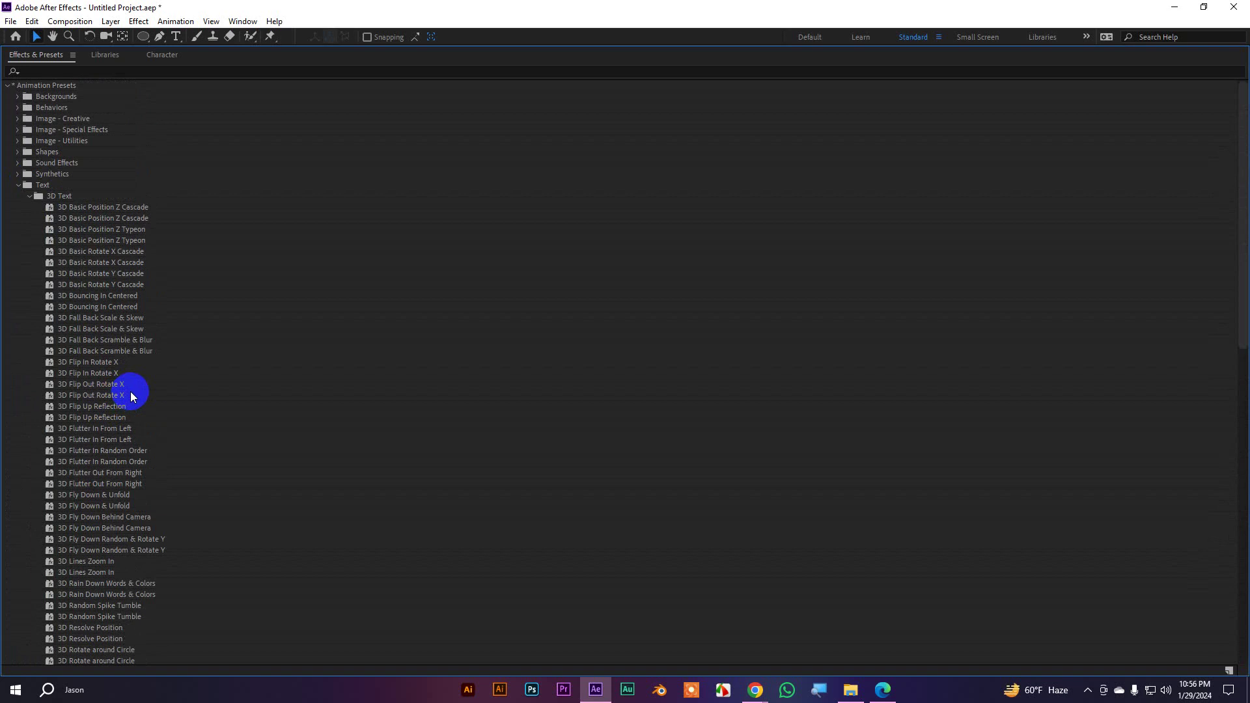
left_click(18, 185)
left_click(20, 188)
scroll(41, 124, "down", 3)
left_click(29, 99)
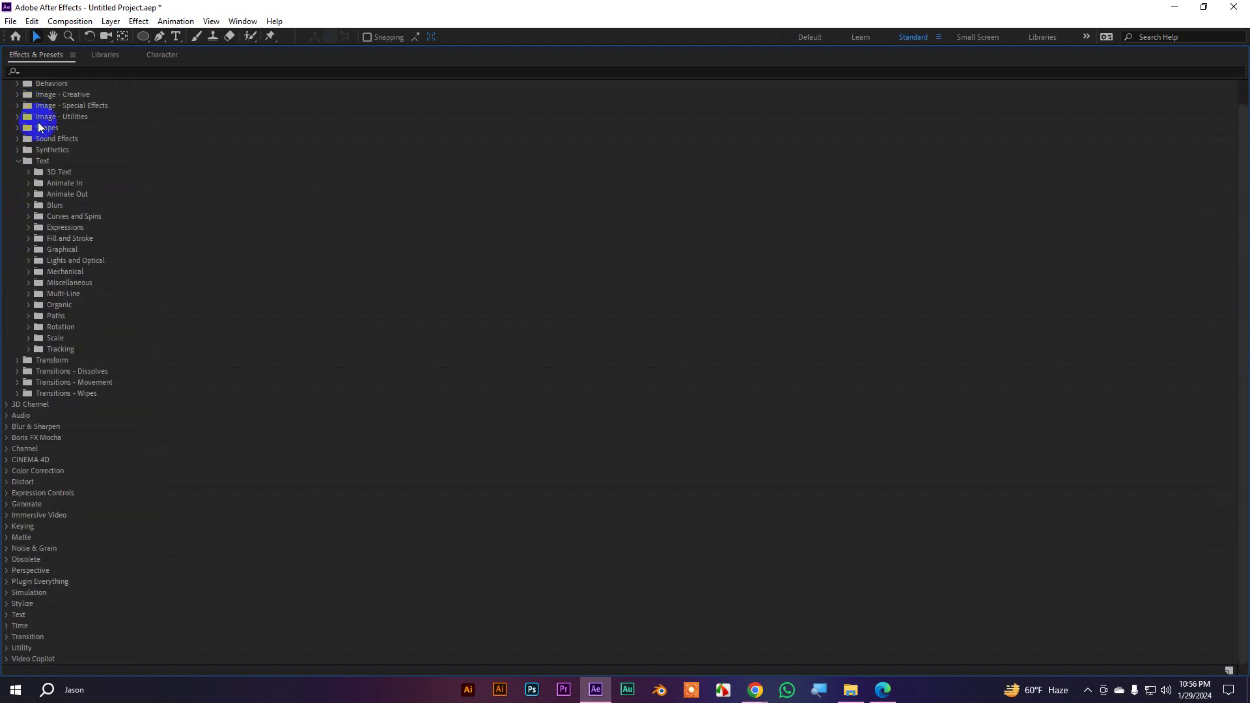
left_click(29, 204)
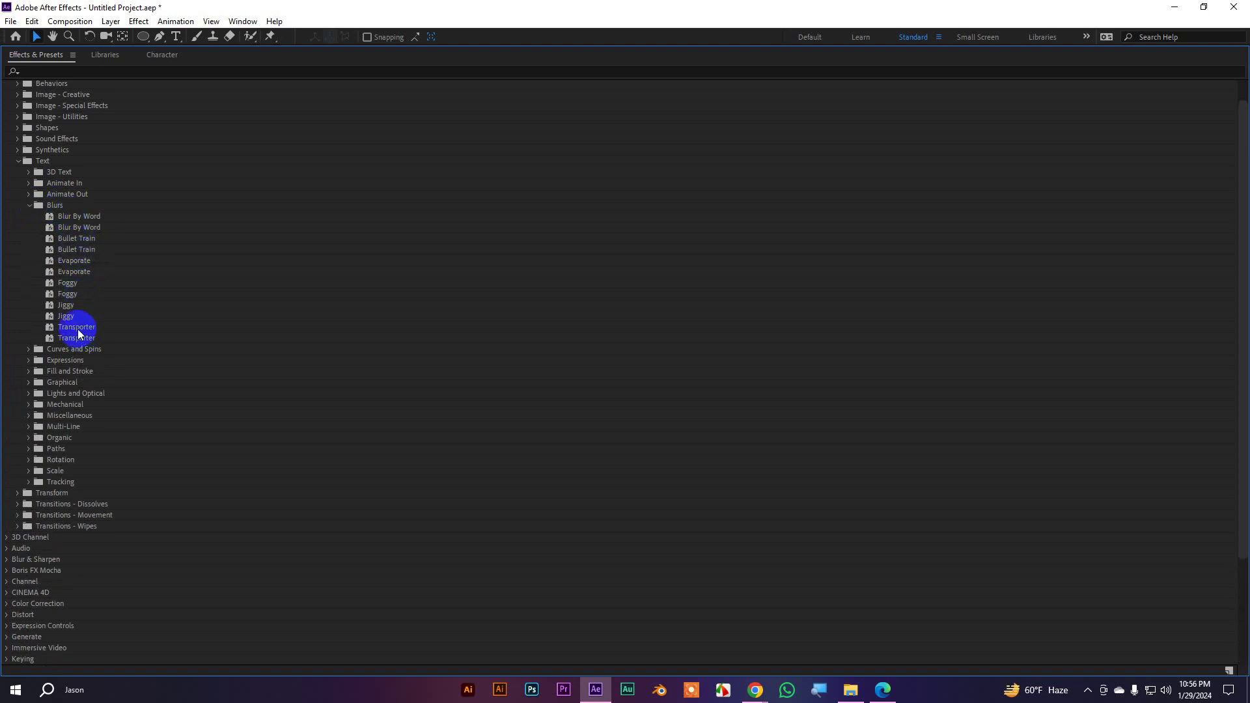
left_click(30, 205)
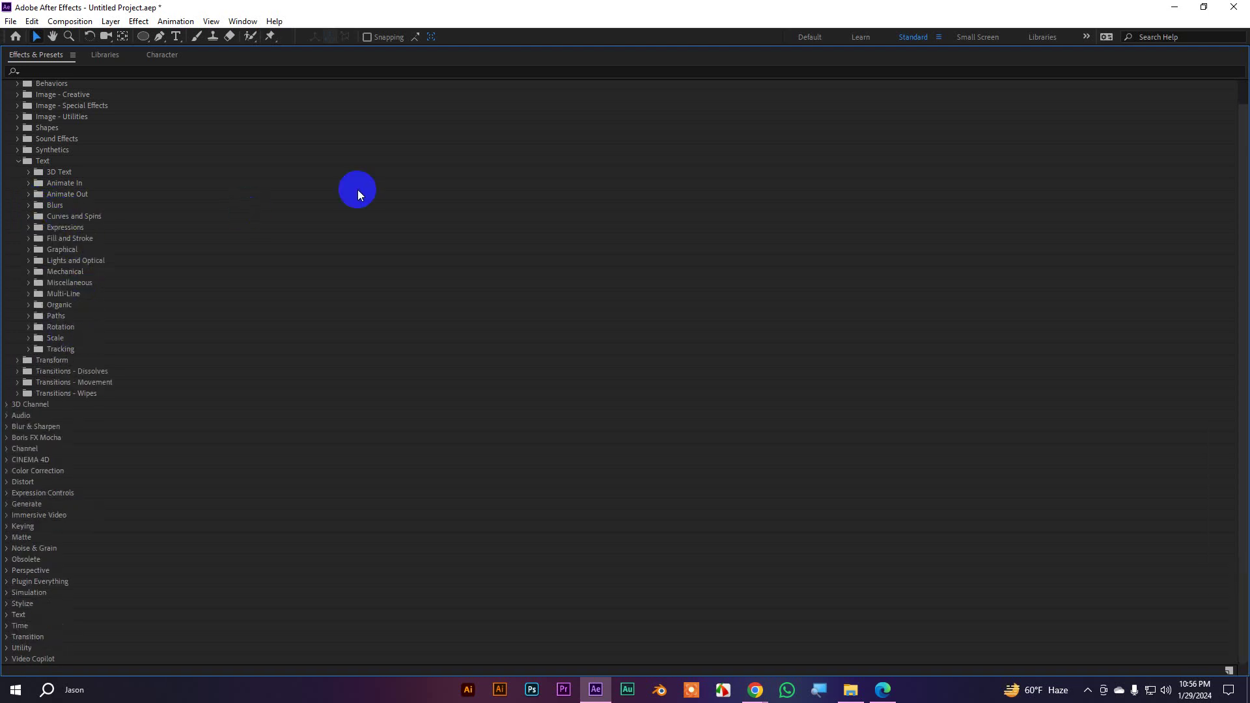
key("grave")
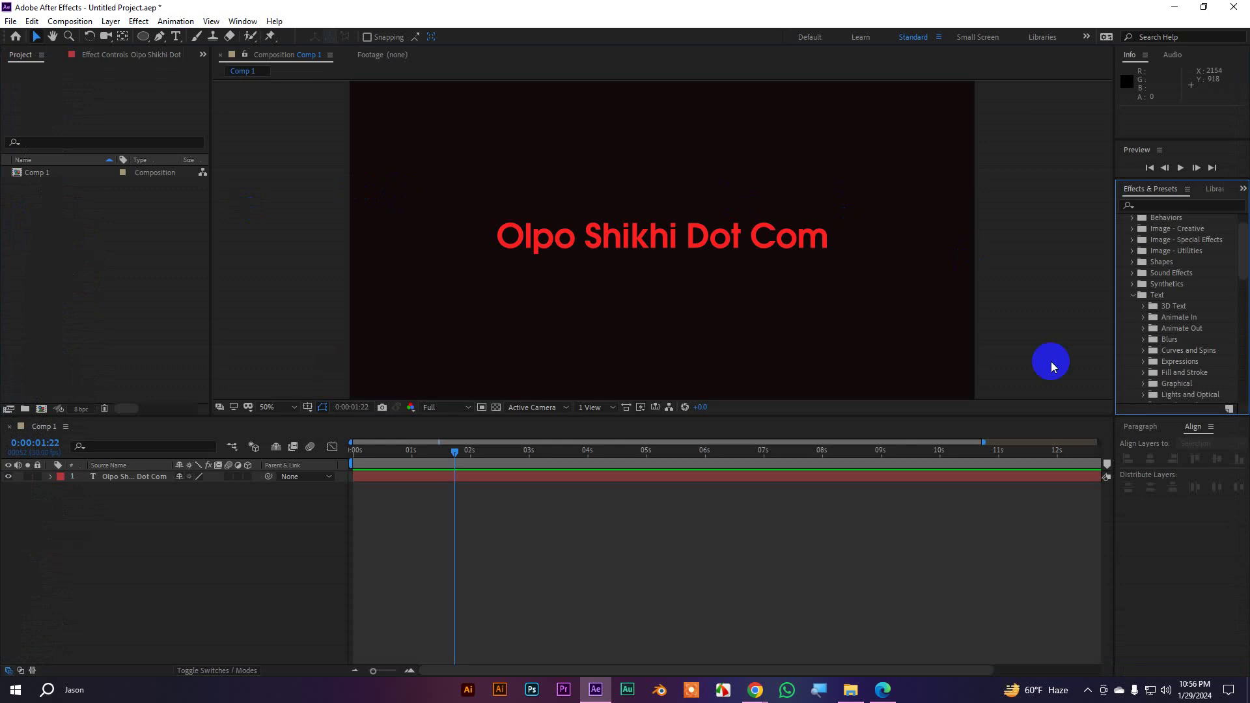
Drag 3D Basic Position Z Typeon from the 3D Text presets onto the selected text layer
scroll(1184, 335, "down", 2)
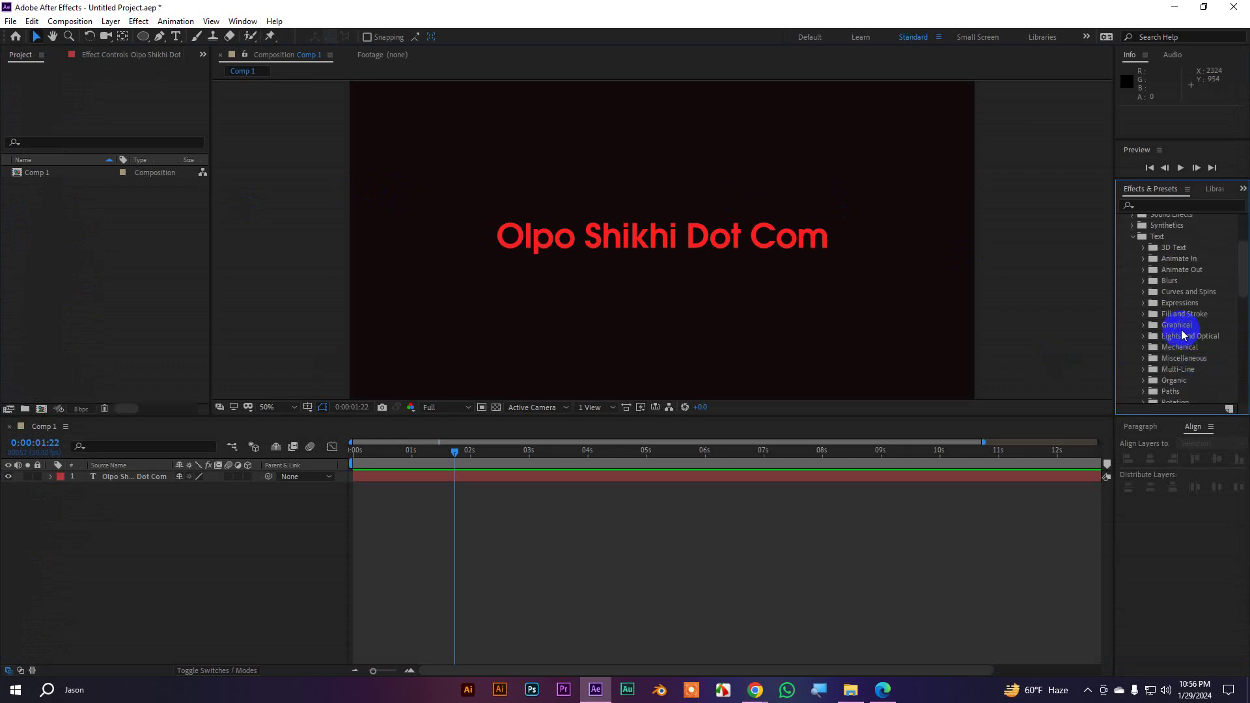
left_click(1144, 249)
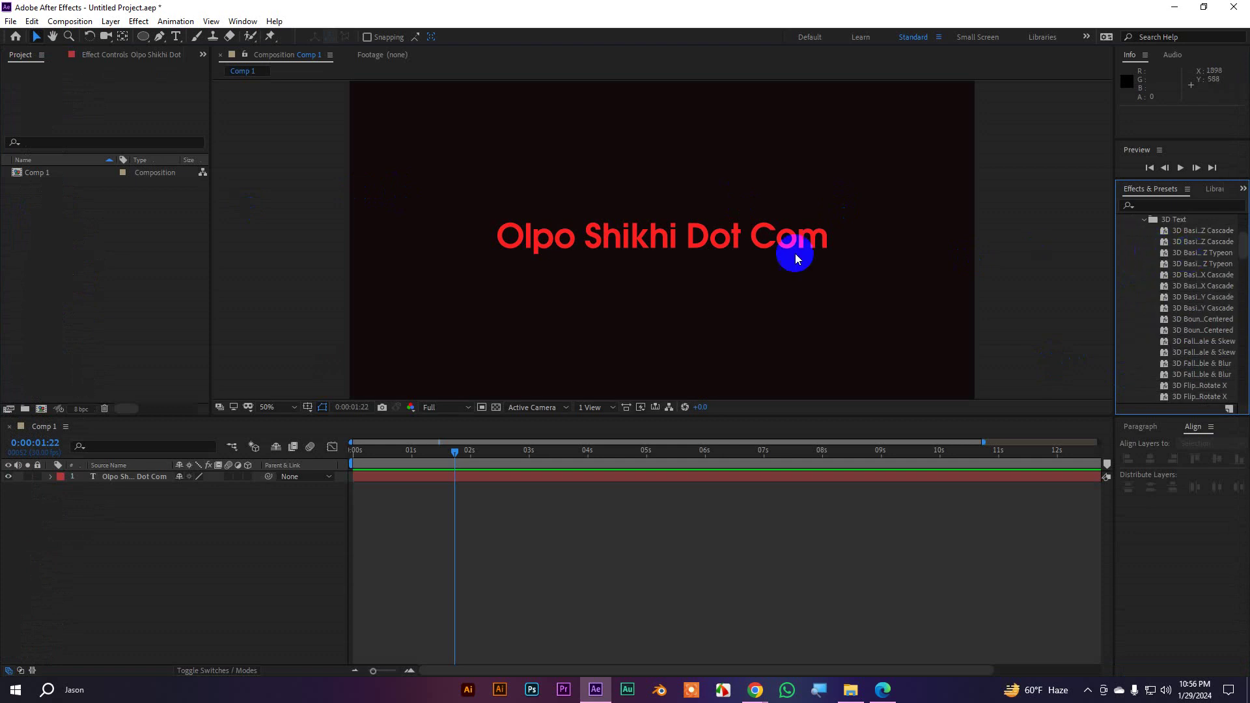
left_click(690, 245)
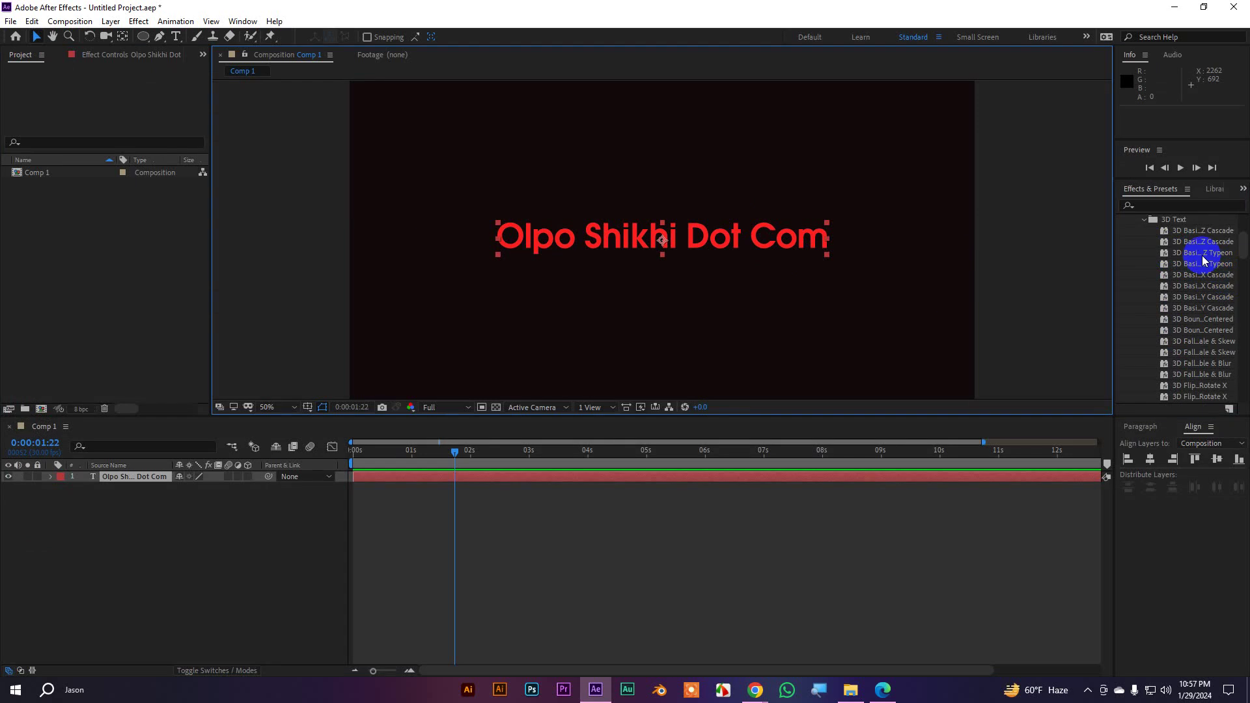
left_click_drag(1203, 260, 663, 240)
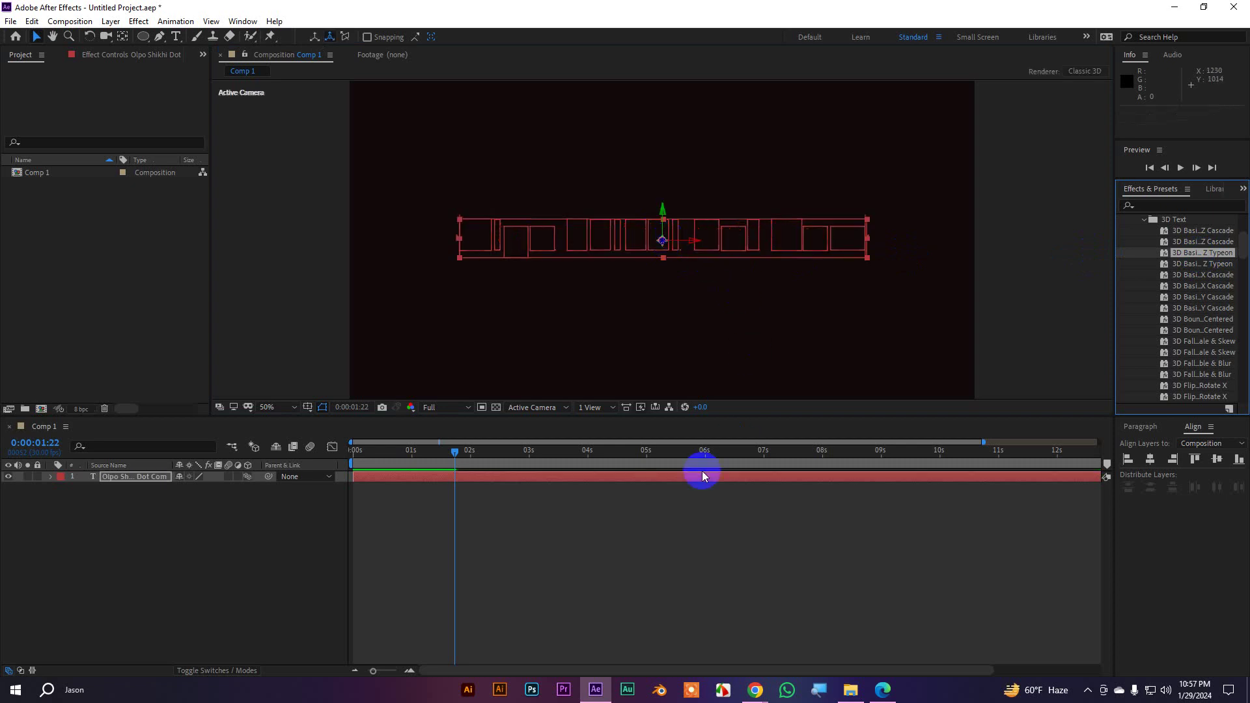
Play the Z Typeon animation from 0:00 twice, scrub through it, and reselect the text layer
left_click_drag(536, 461, 279, 452)
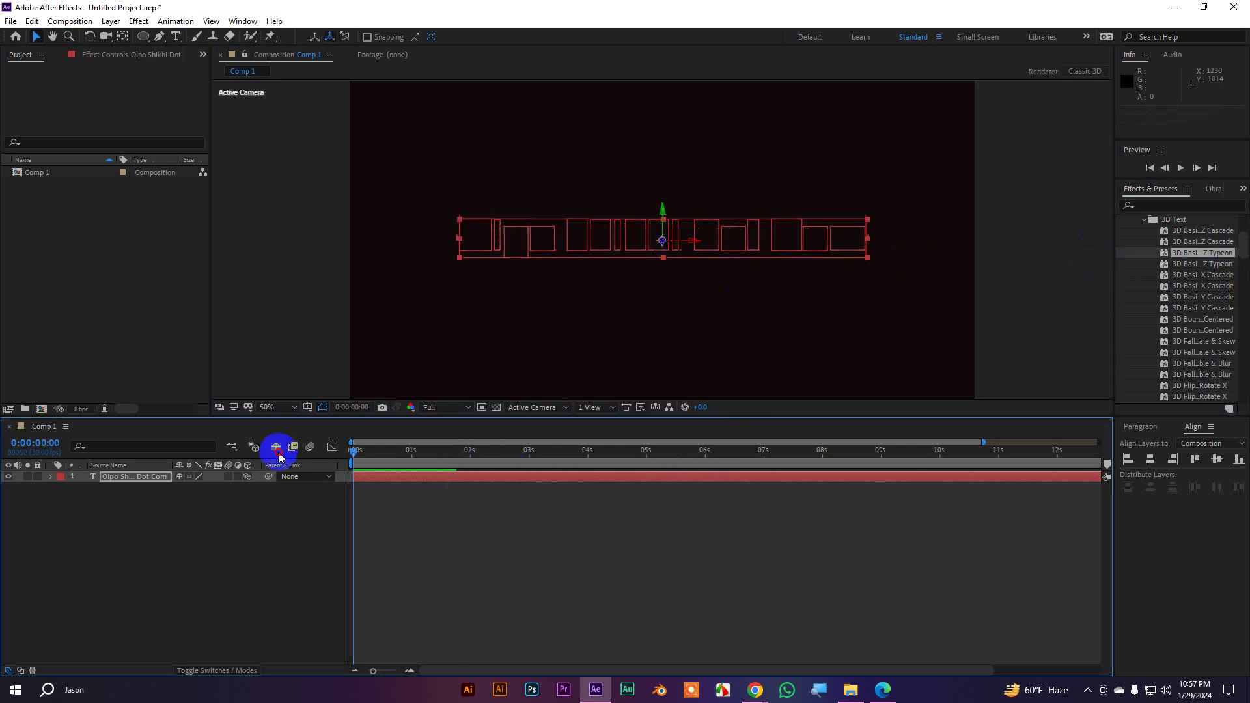
left_click(571, 553)
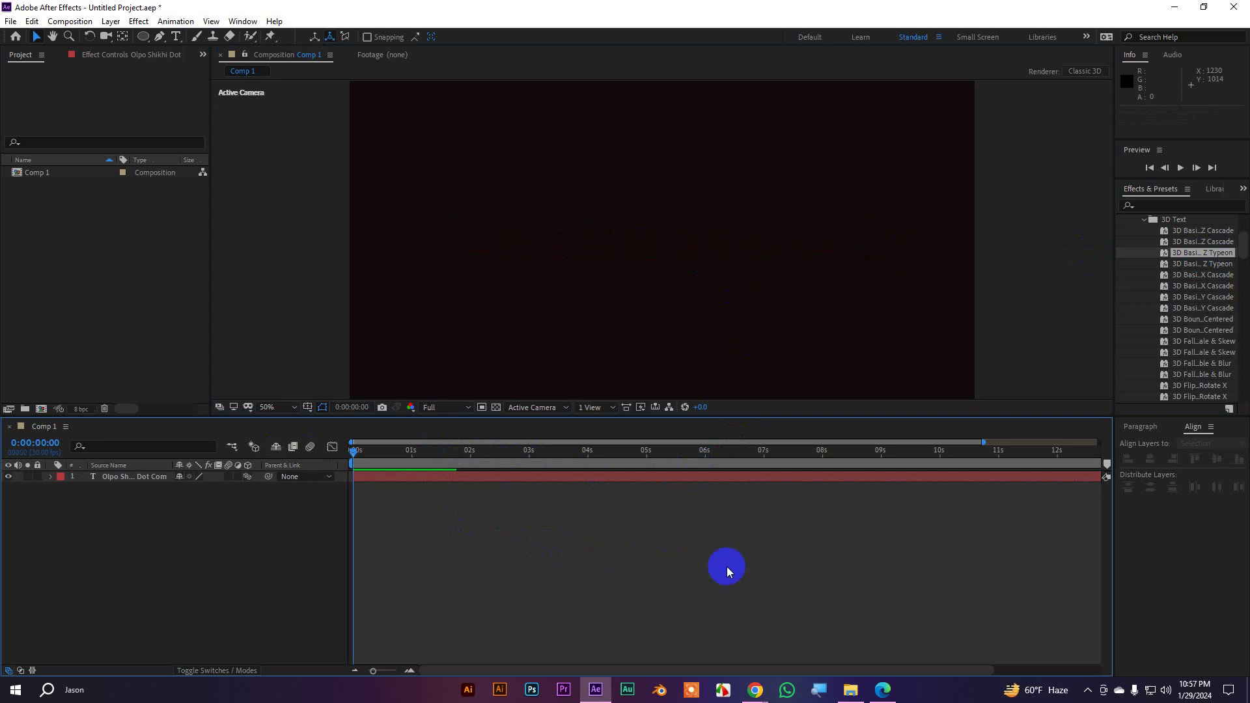
key("space")
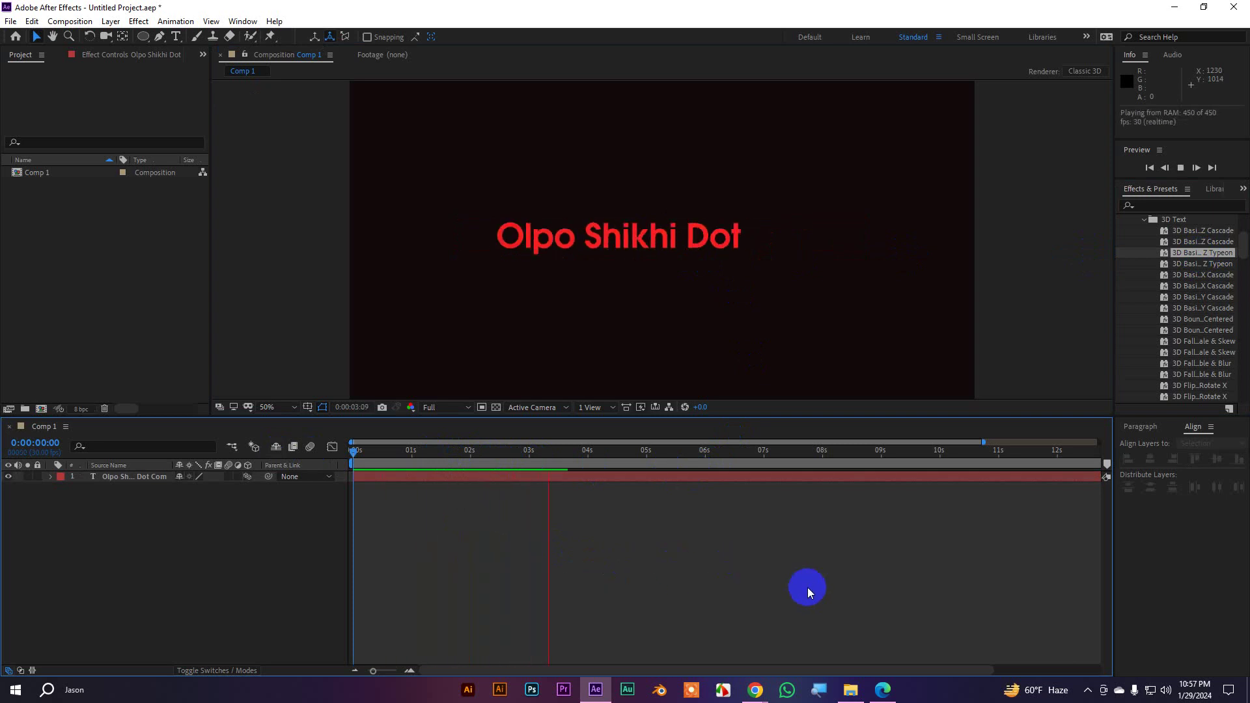
key("space")
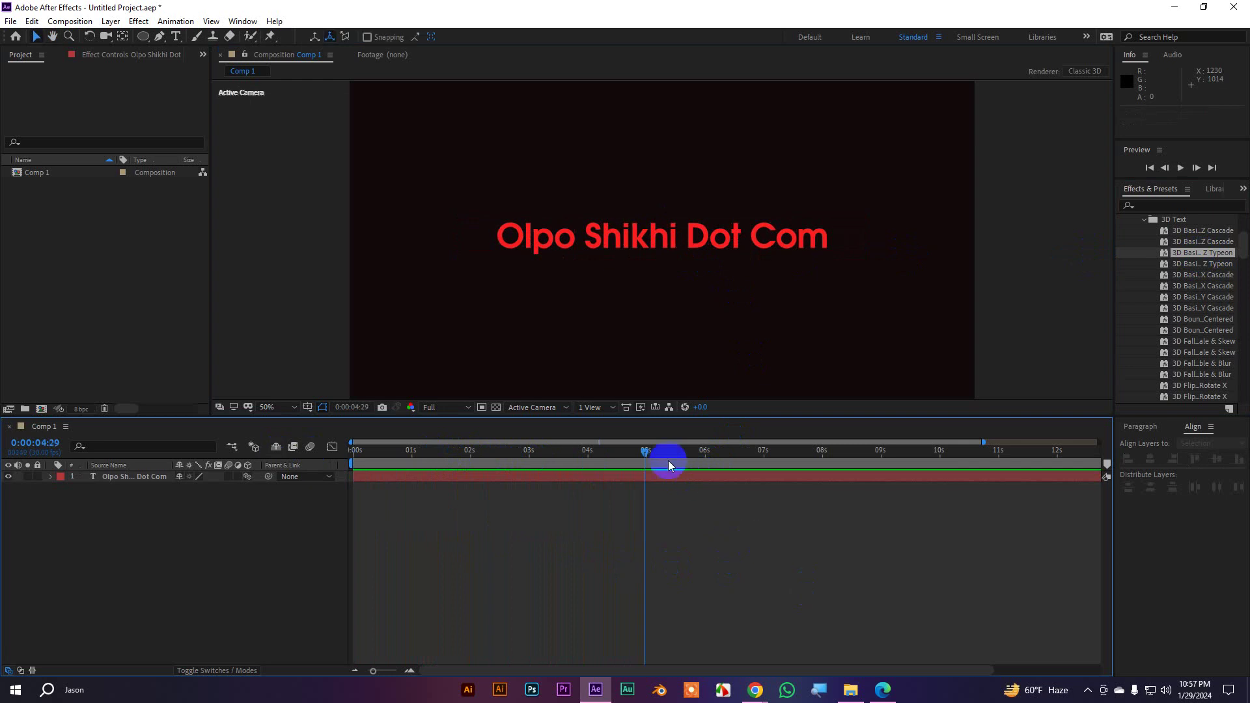
key("Home")
key("space")
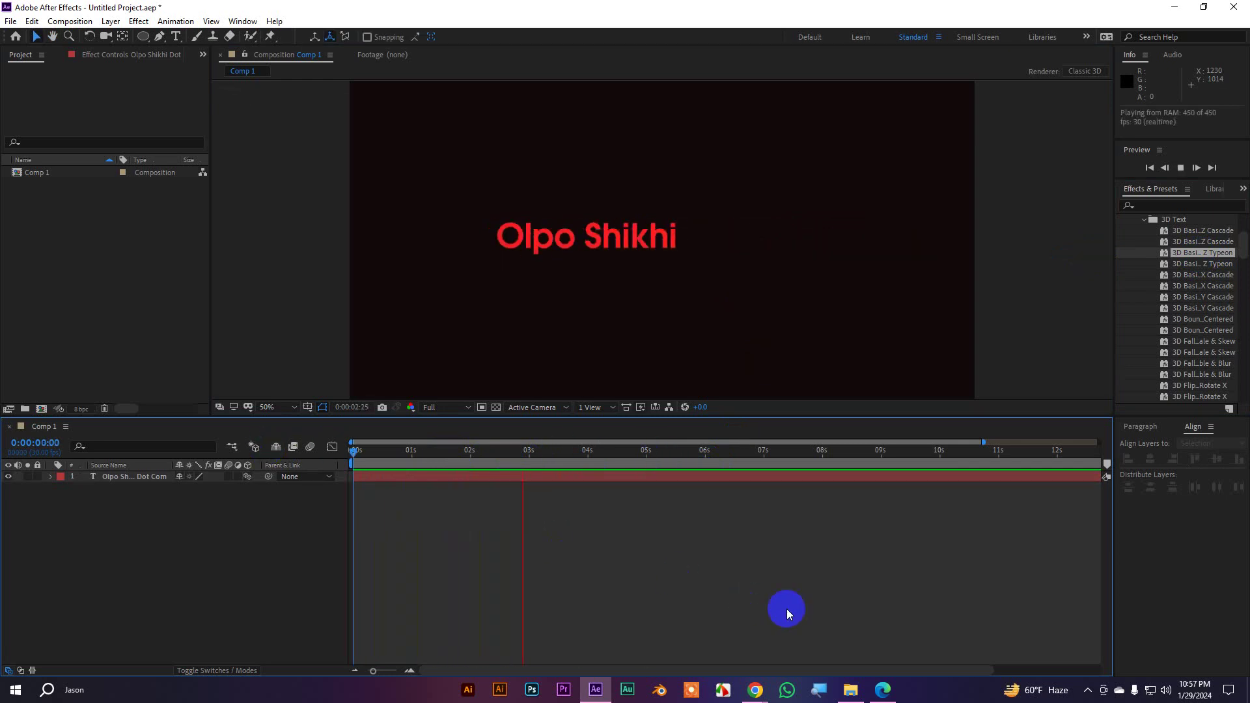
key("space")
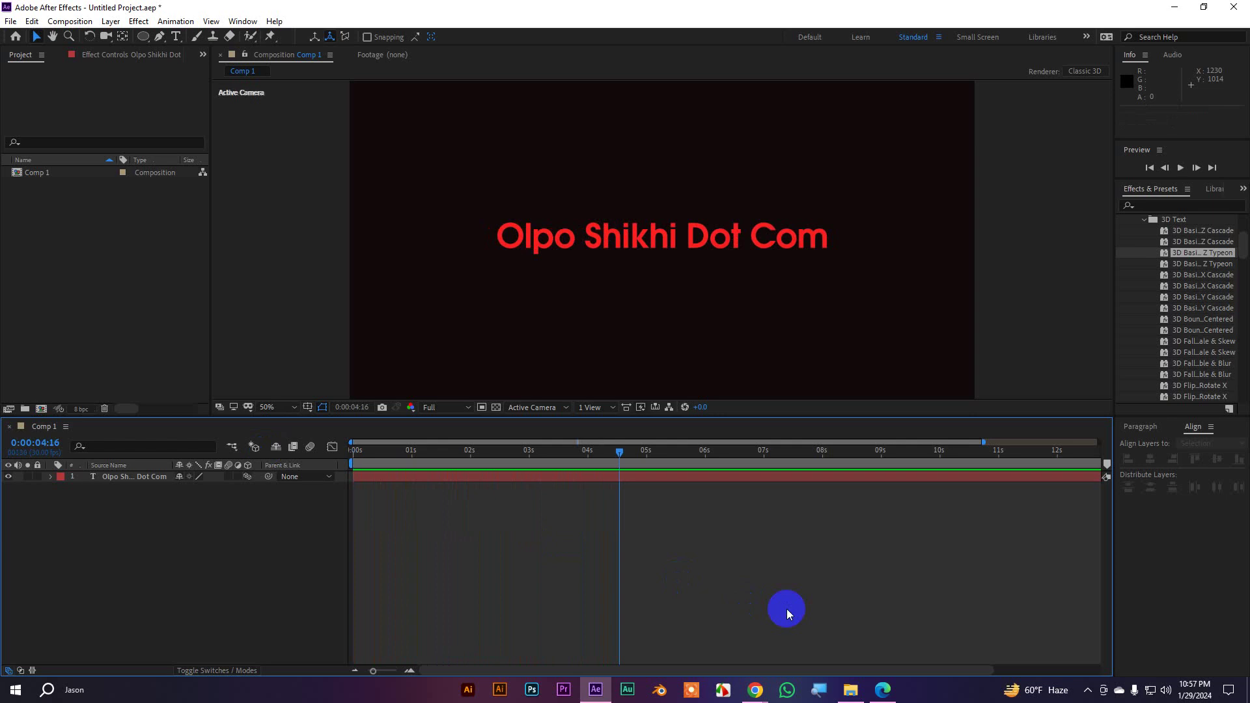
left_click_drag(639, 448, 563, 460)
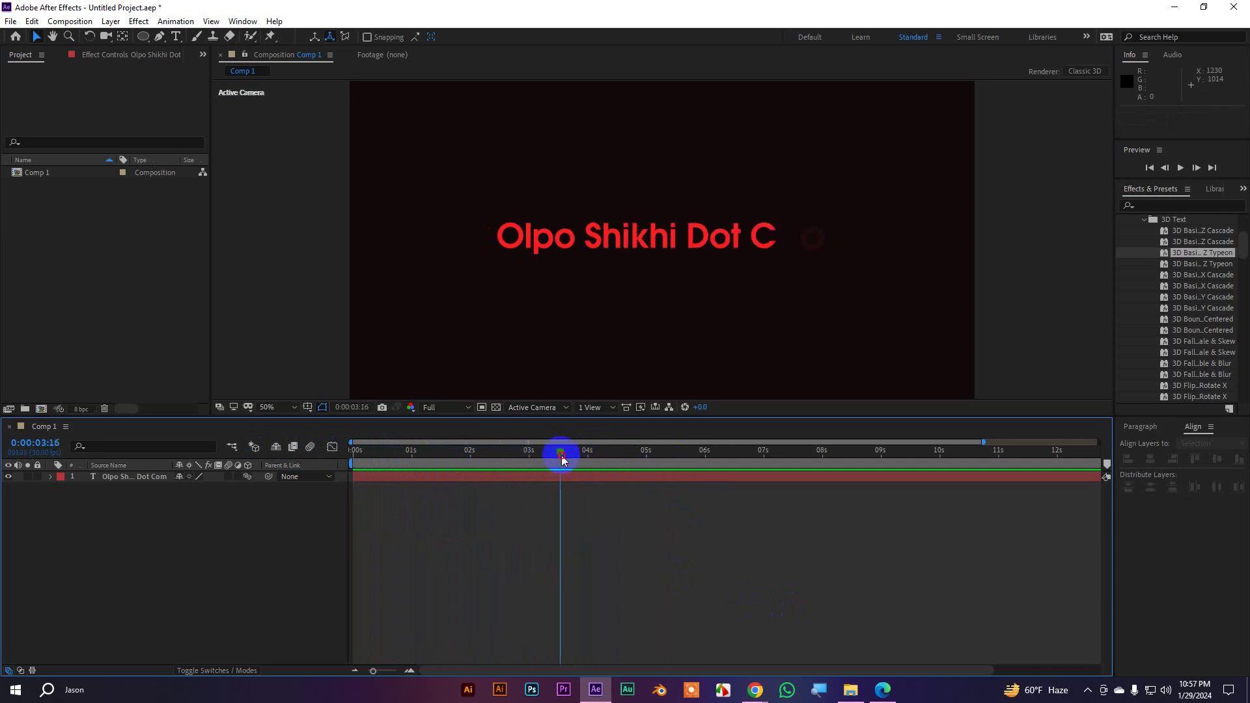
left_click(138, 480)
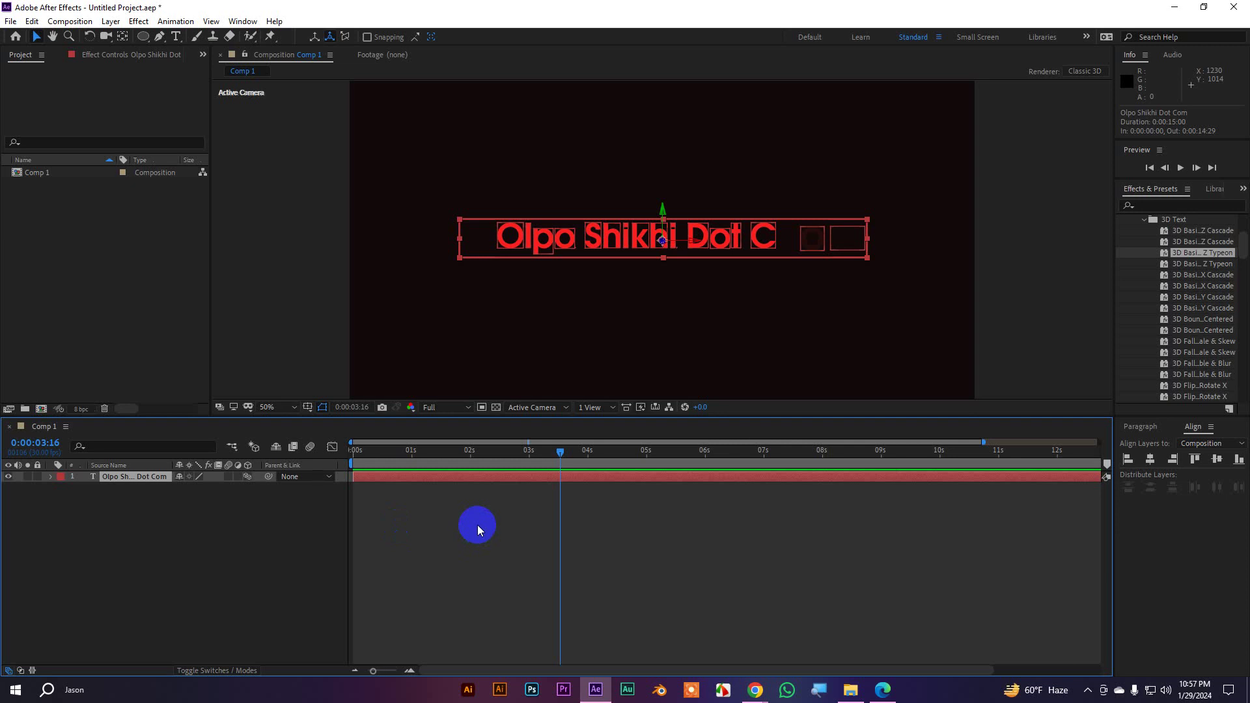
Move the Range Selector Start keyframes to 0s and about 1s and preview the faster type-on
key("u")
left_click_drag(643, 551, 365, 500)
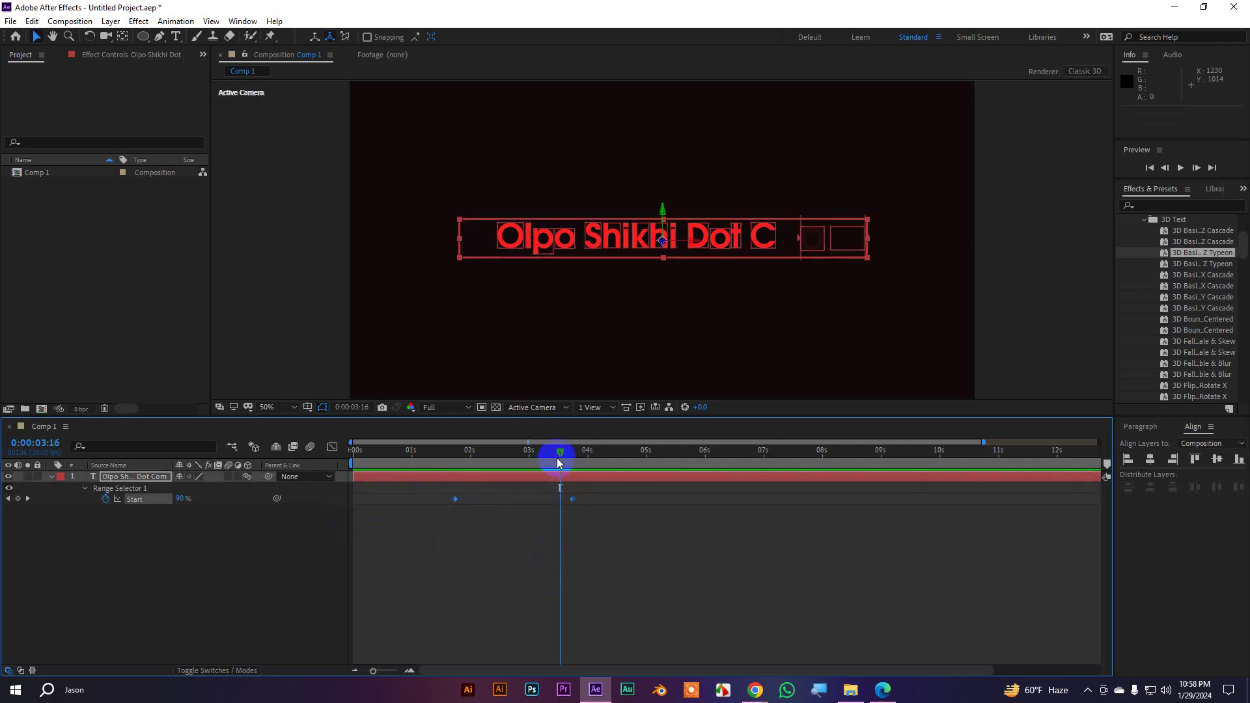
left_click_drag(551, 447, 336, 449)
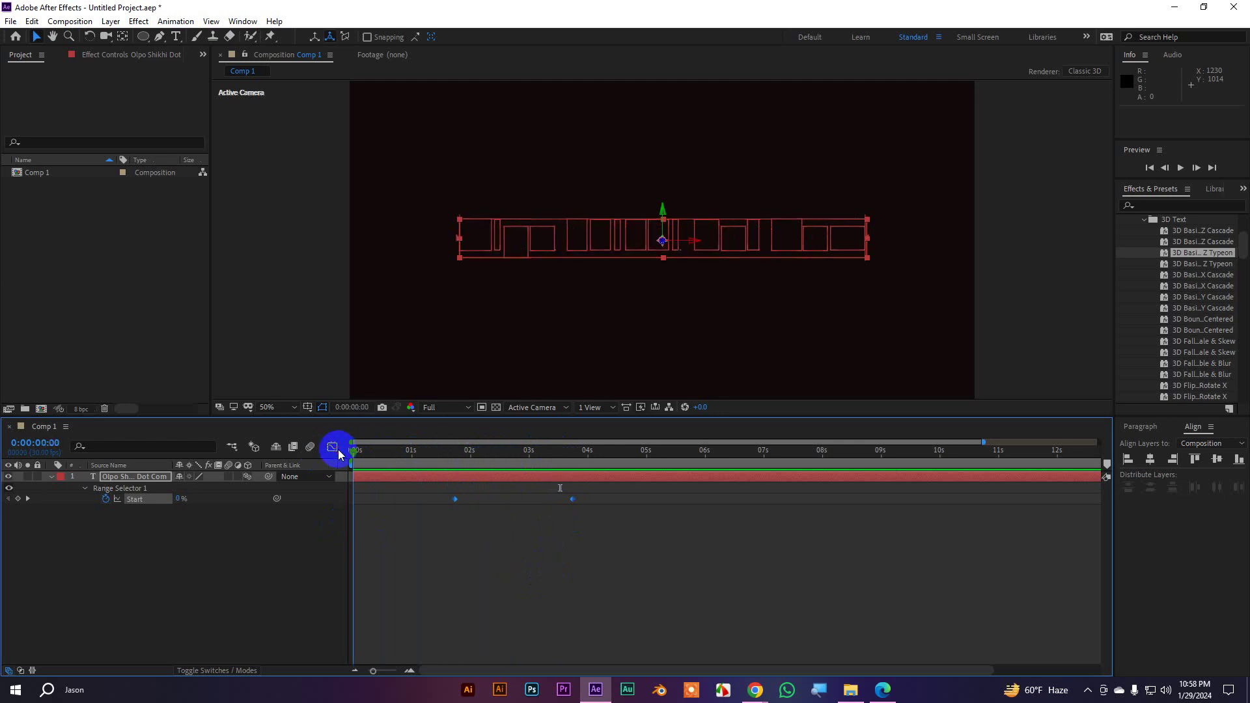
left_click_drag(455, 501, 355, 499)
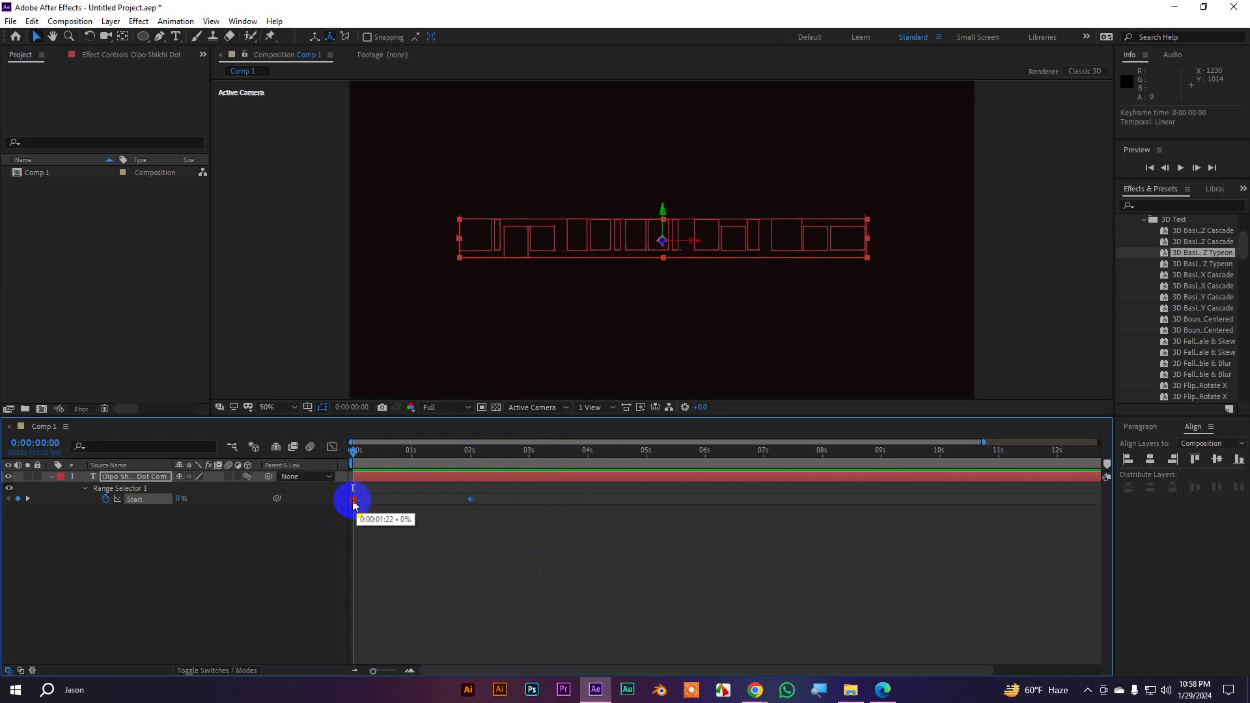
left_click(504, 529)
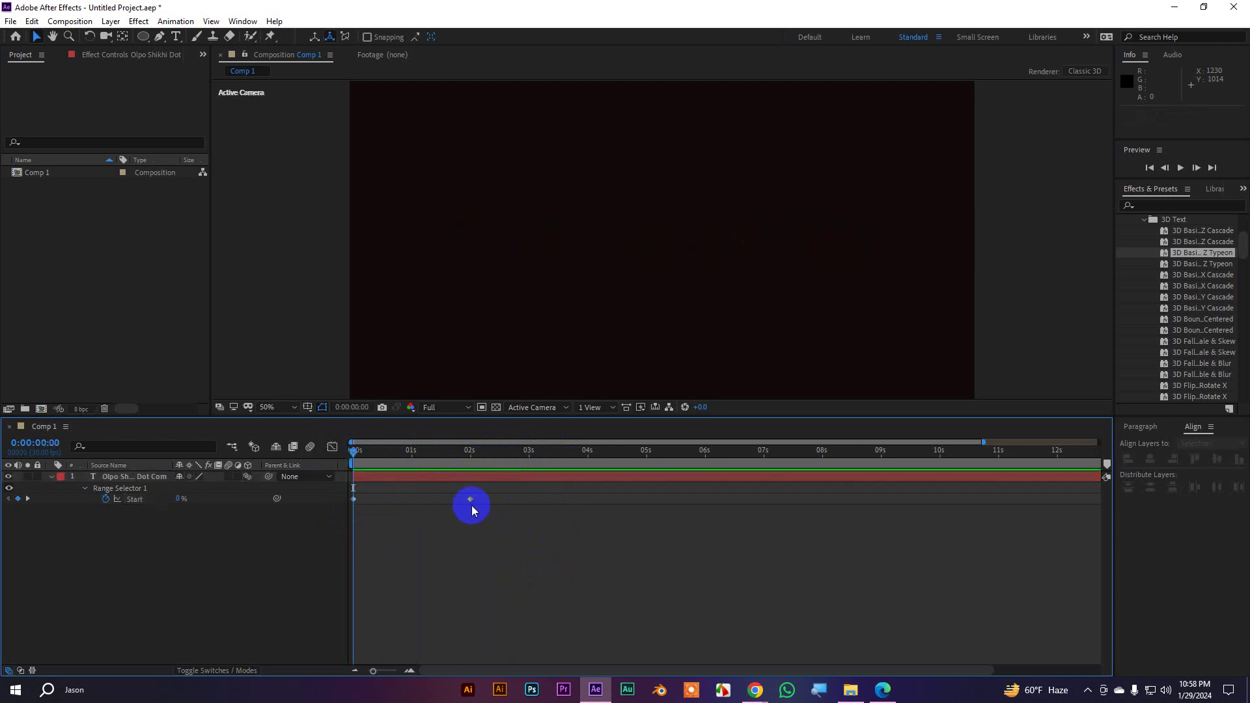
left_click_drag(470, 499, 411, 505)
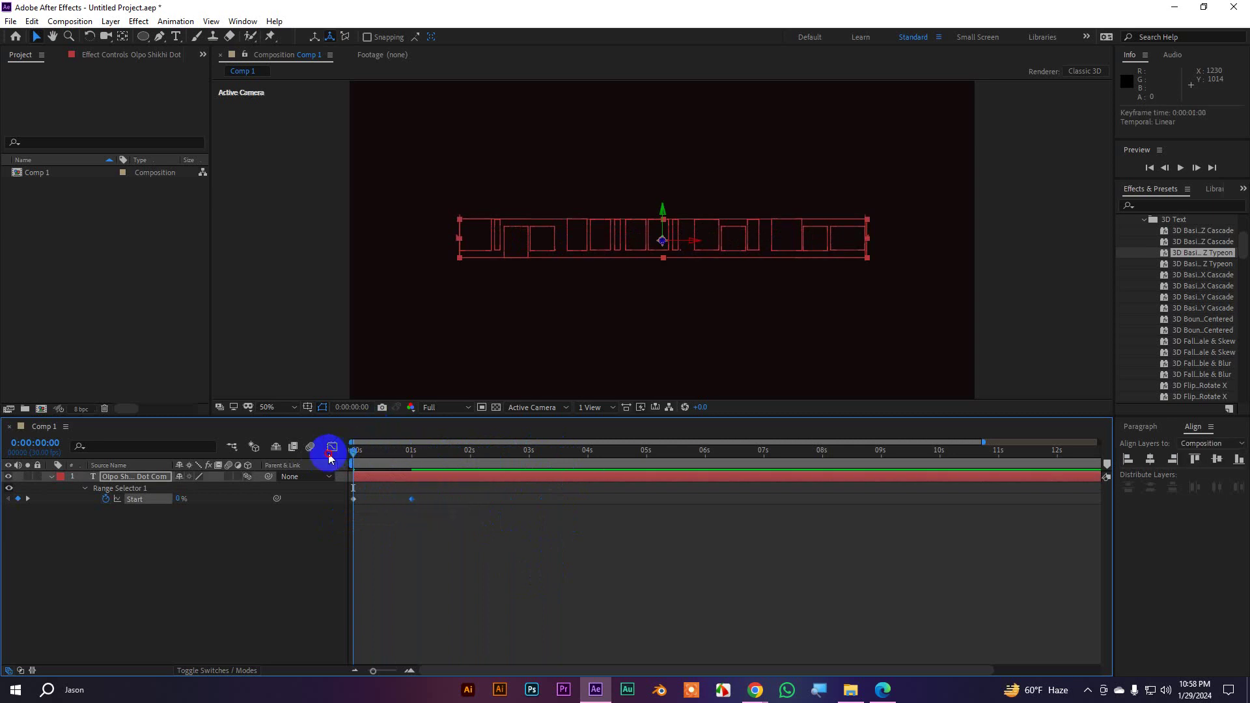
key("space")
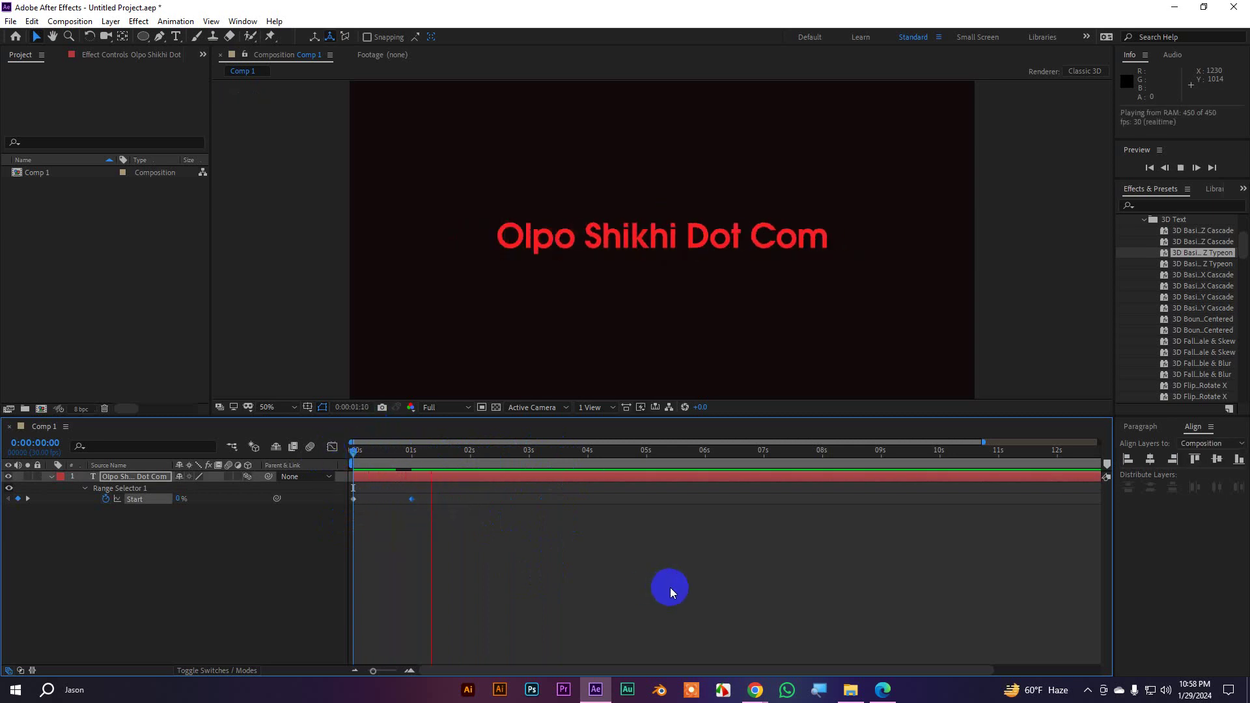
key("space")
key("space")
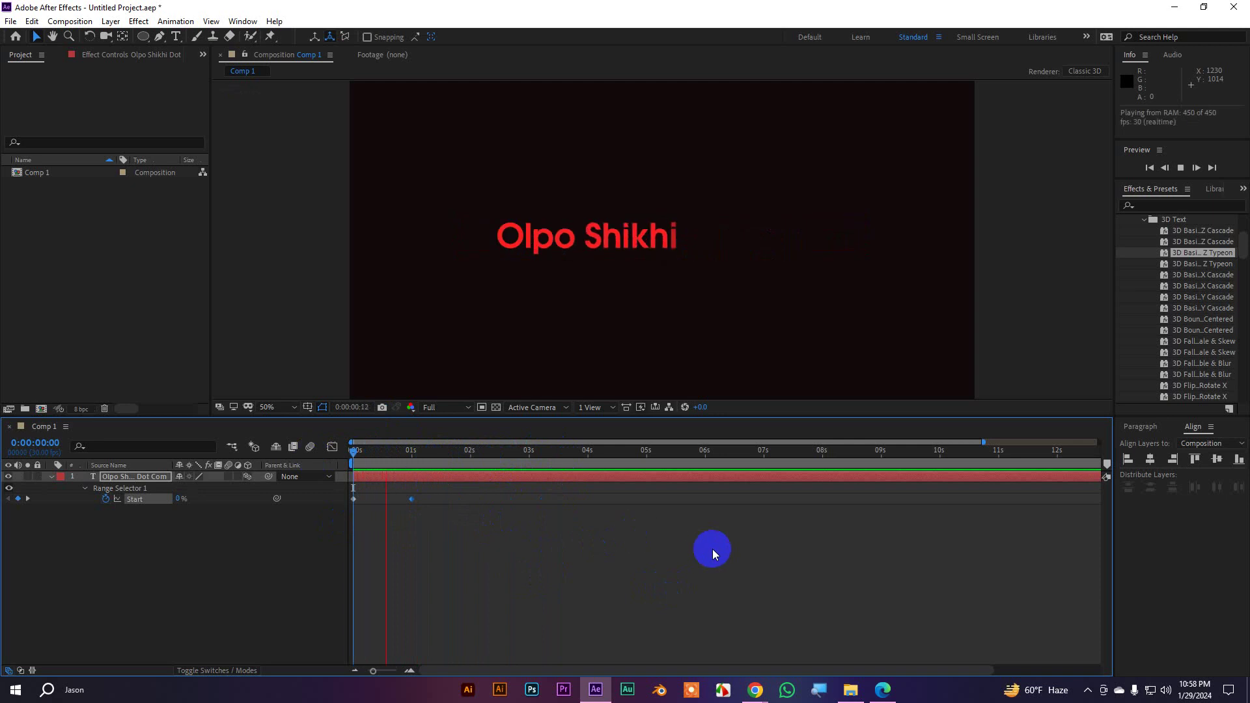
left_click(237, 501)
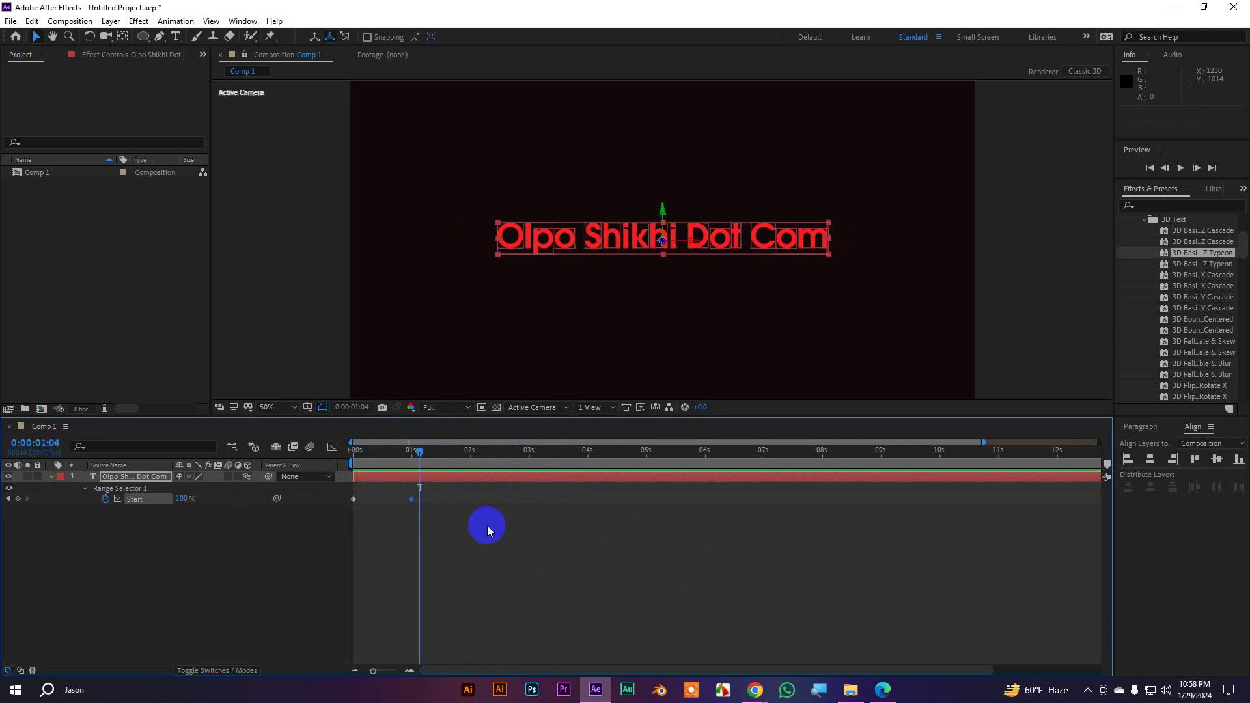
Undo the keyframe move, restoring the original slower type-on timing
left_click_drag(487, 526, 336, 499)
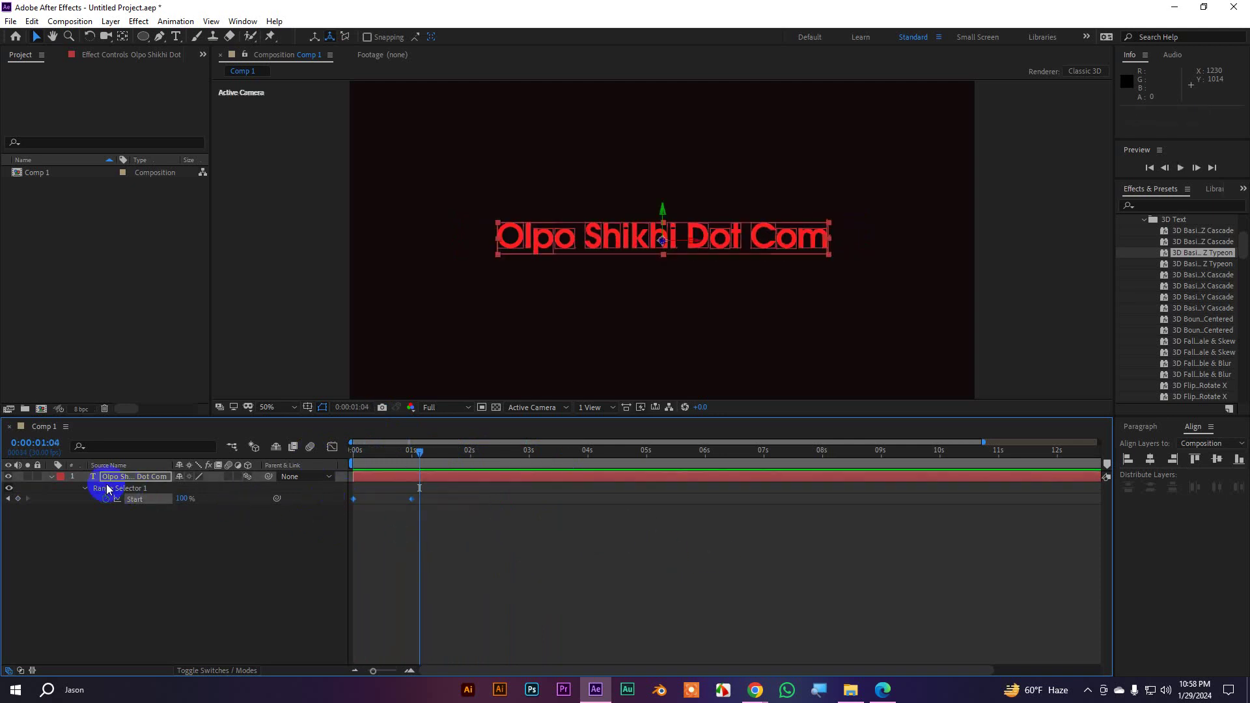
key("ctrl+z")
key("Home")
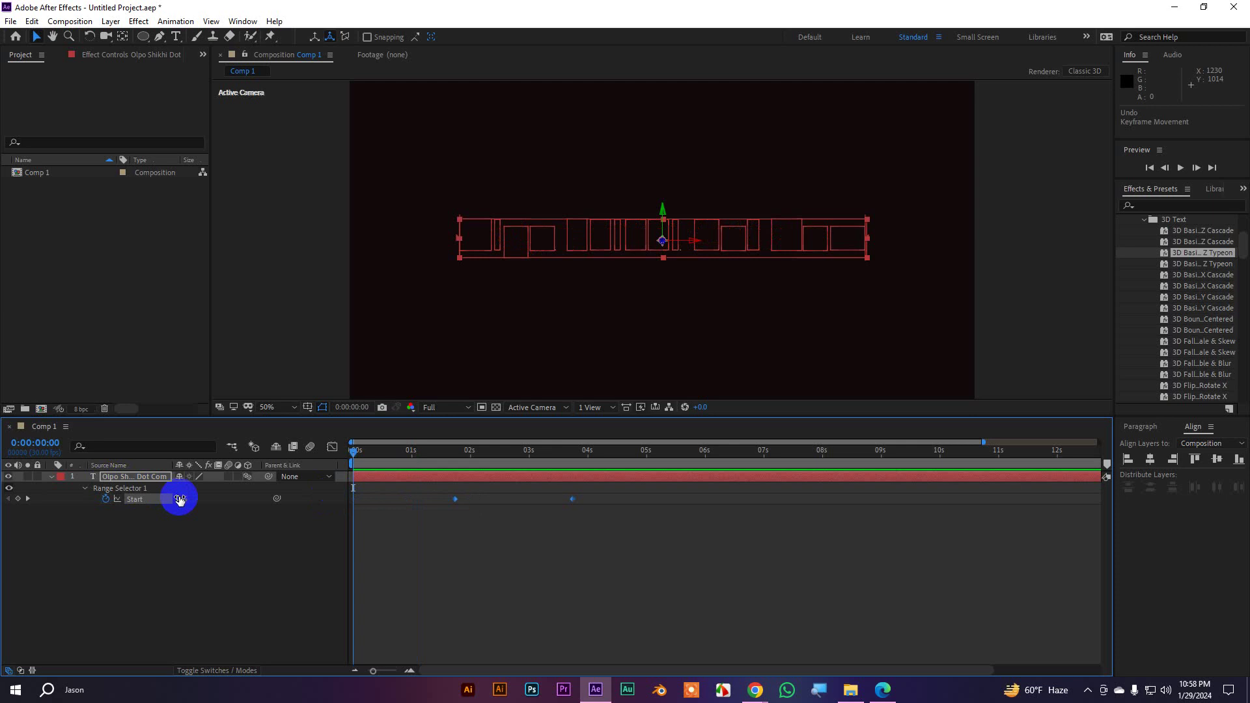
Undo the Typeon preset and browse down the 3D Text presets list
key("ctrl+z")
left_click(82, 495)
key("space")
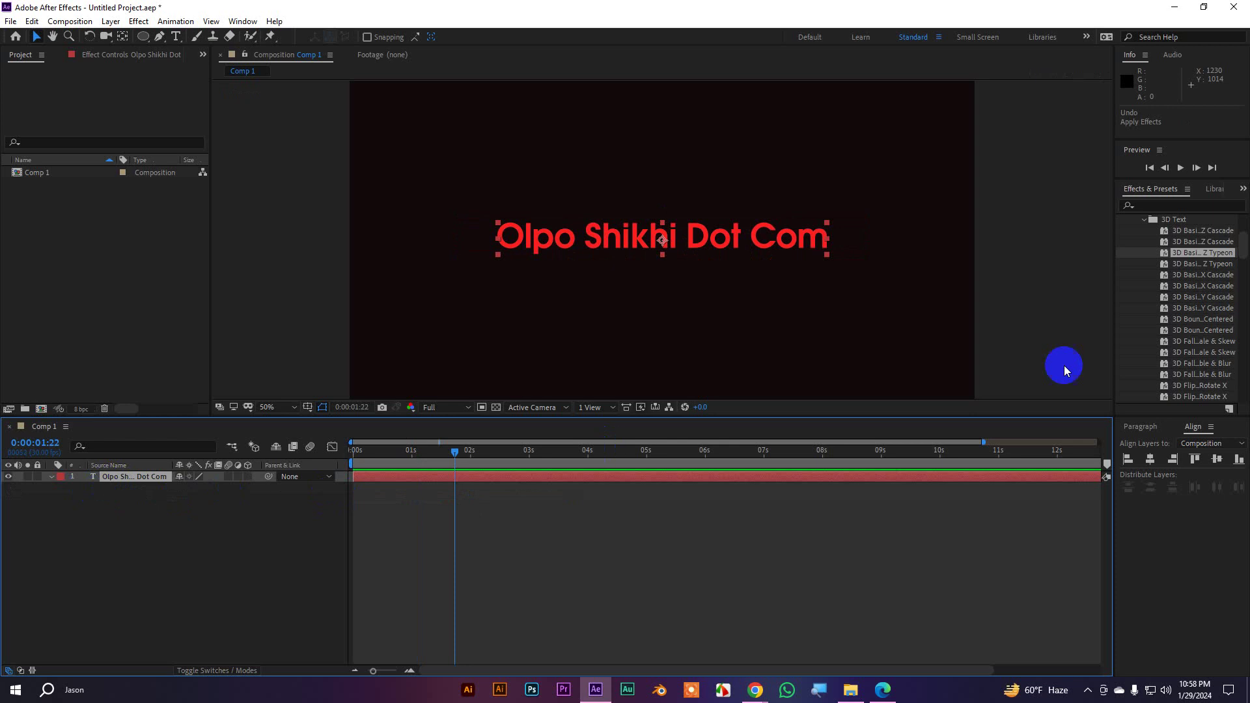
scroll(1215, 324, "down", 3)
scroll(1202, 373, "up", 5)
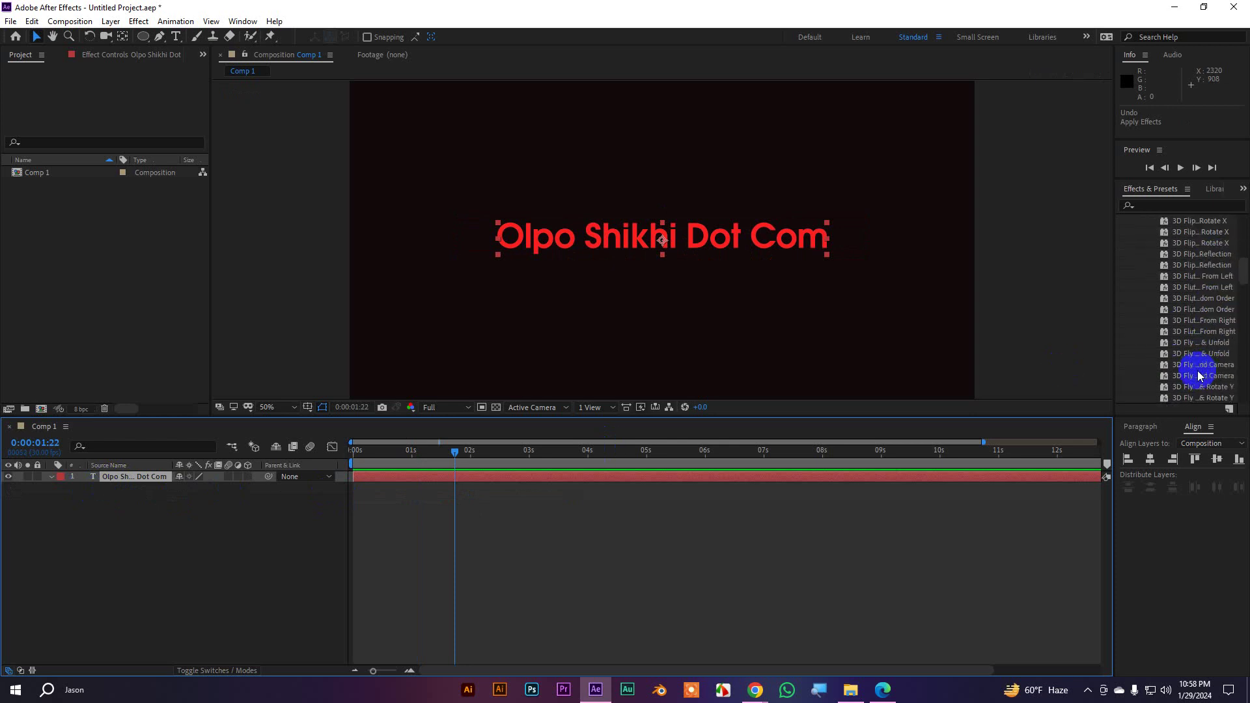
scroll(1206, 366, "down", 5)
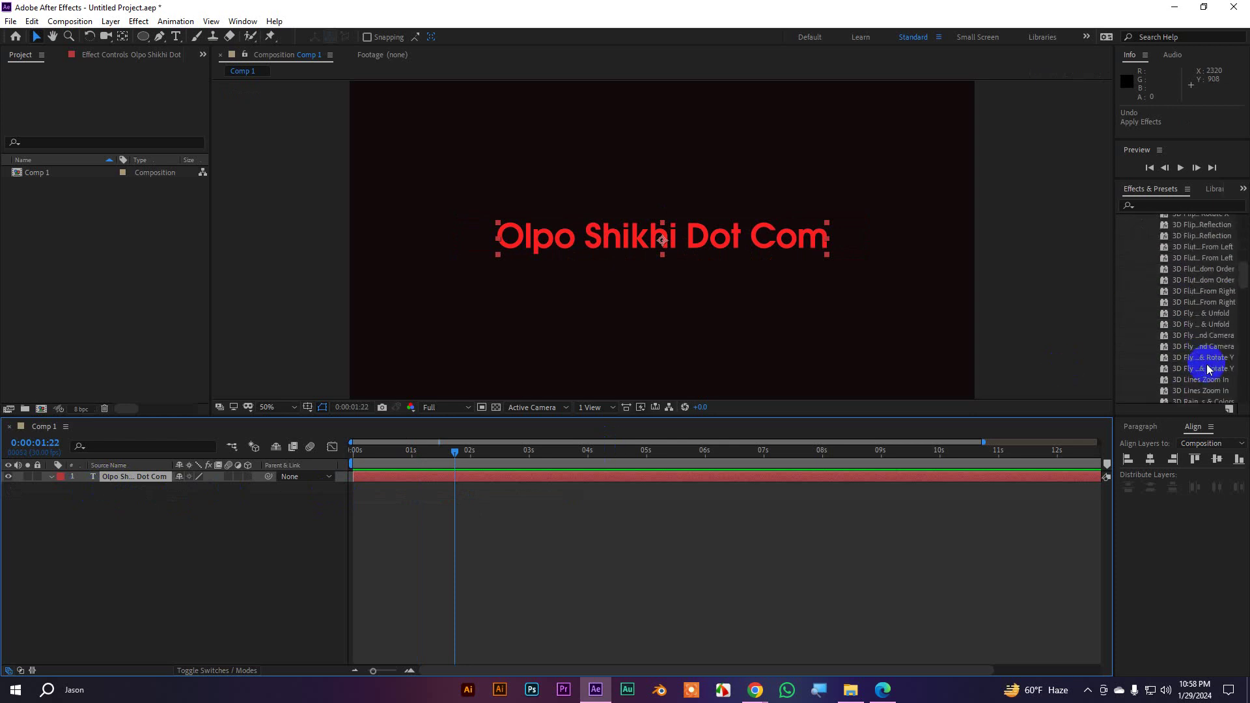
Apply 3D Scramble to the red text, preview it, then undo it
left_click_drag(1202, 389, 651, 242)
left_click_drag(458, 451, 313, 449)
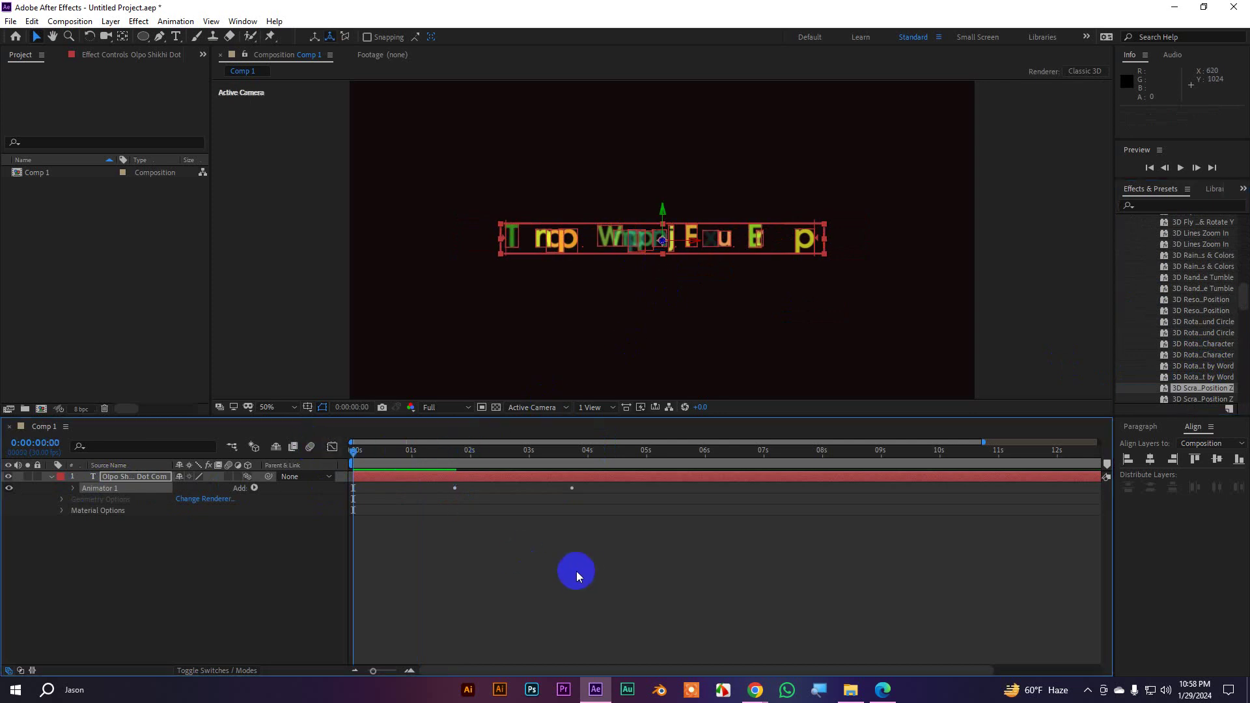
key("space")
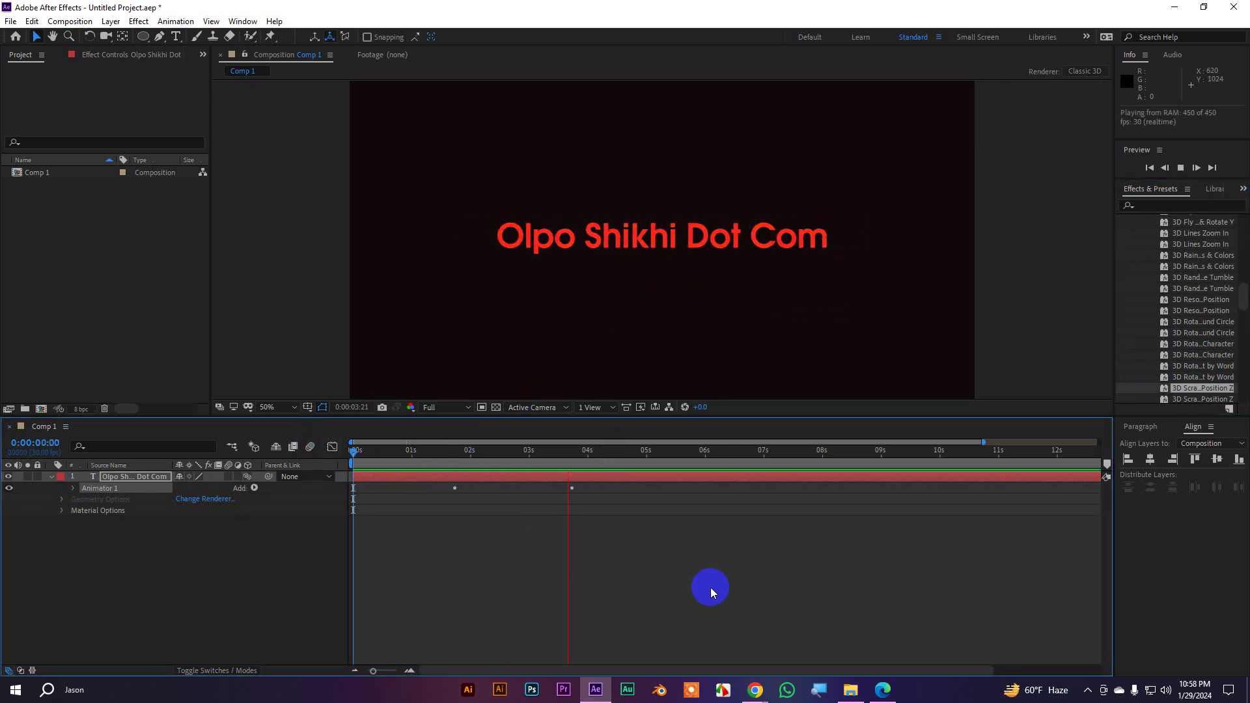
left_click_drag(597, 451, 510, 484)
key("space")
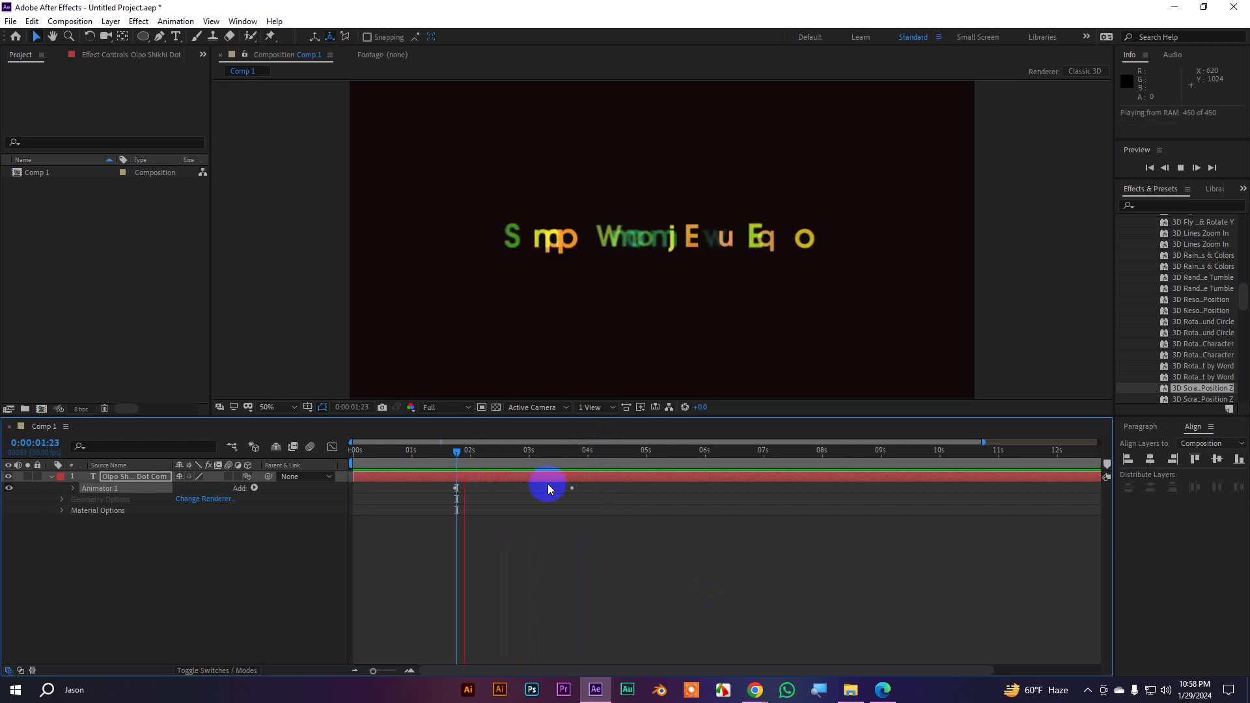
key("ctrl+z")
key("space")
Apply 3D Twist to the red text, preview it, then undo it
scroll(1206, 357, "down", 10)
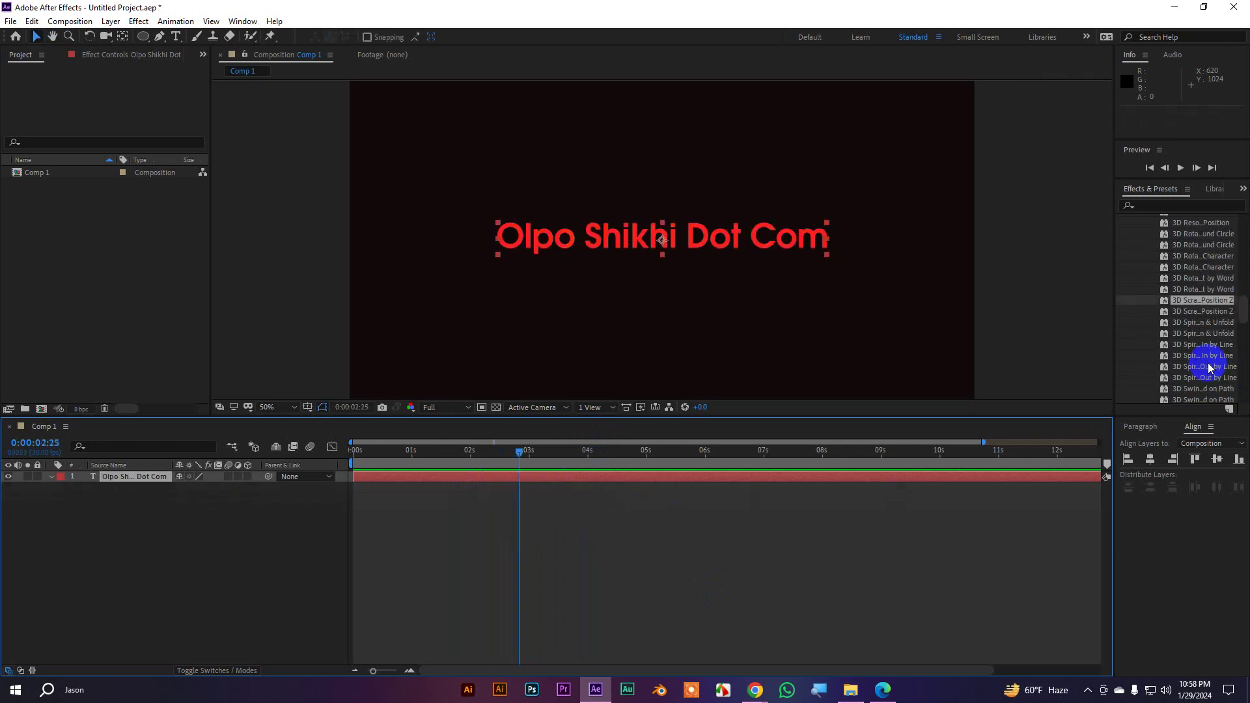
left_click_drag(1205, 269, 636, 243)
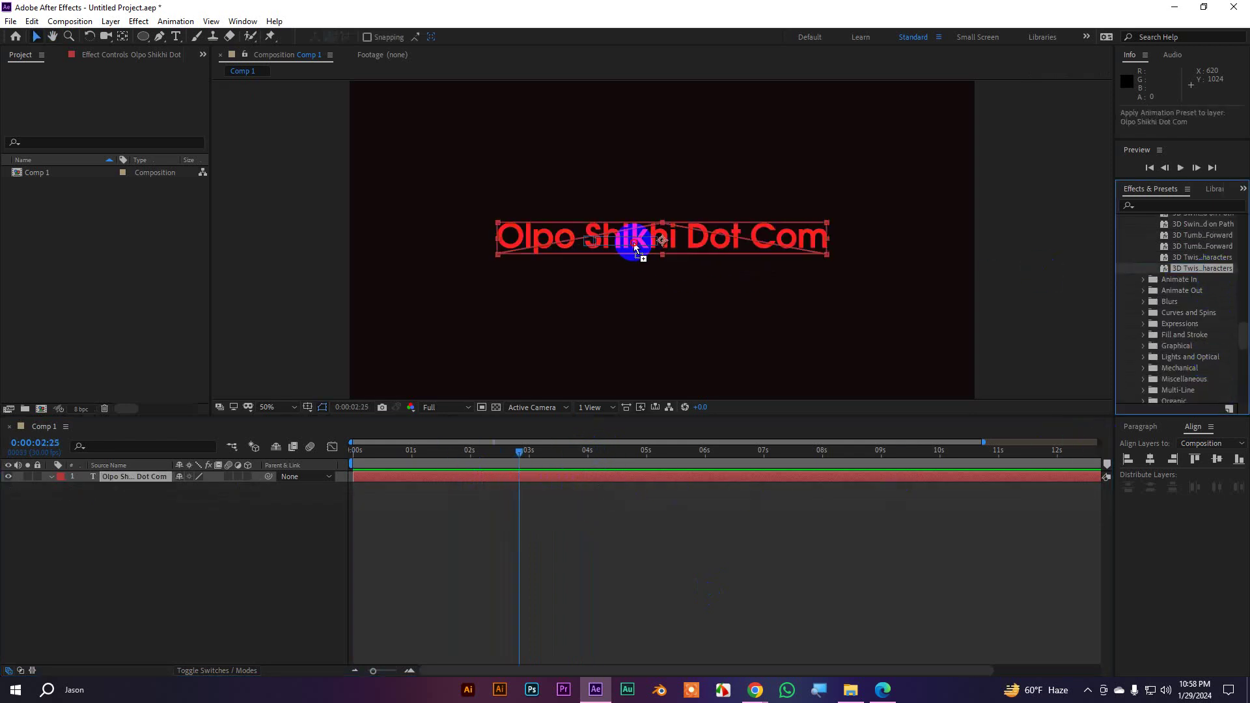
left_click_drag(519, 452, 480, 451)
key("space")
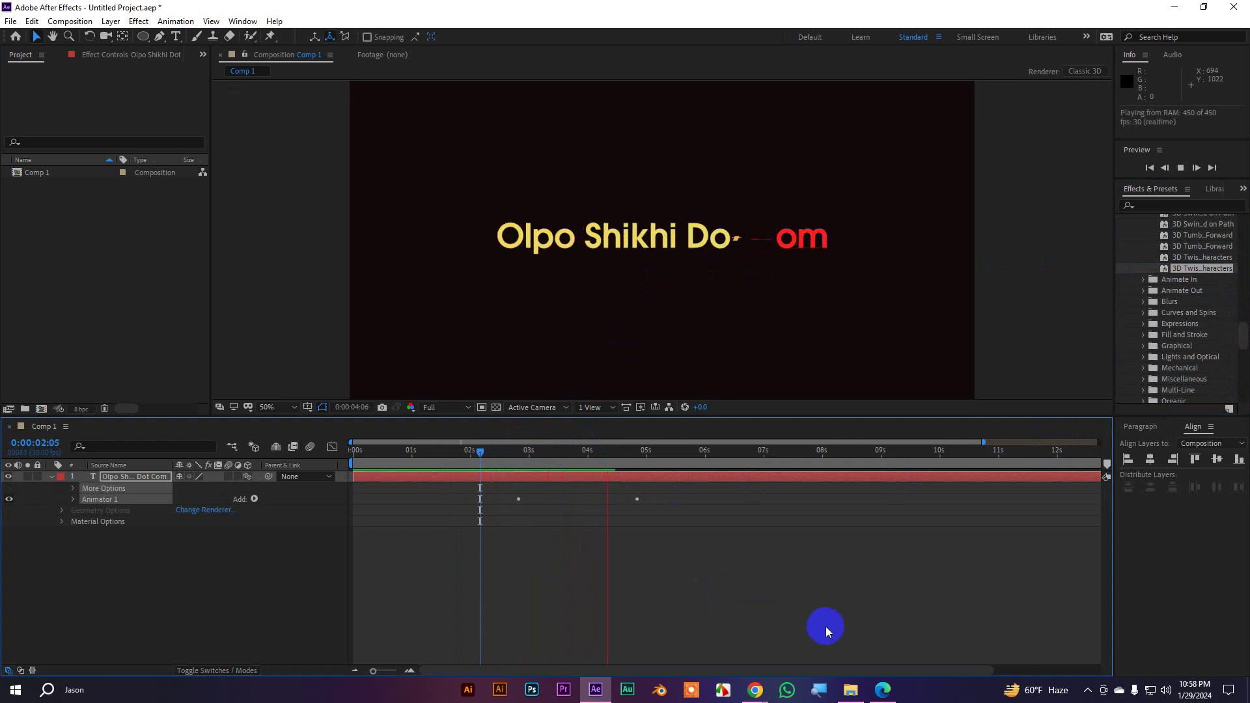
key("space")
key("ctrl+z")
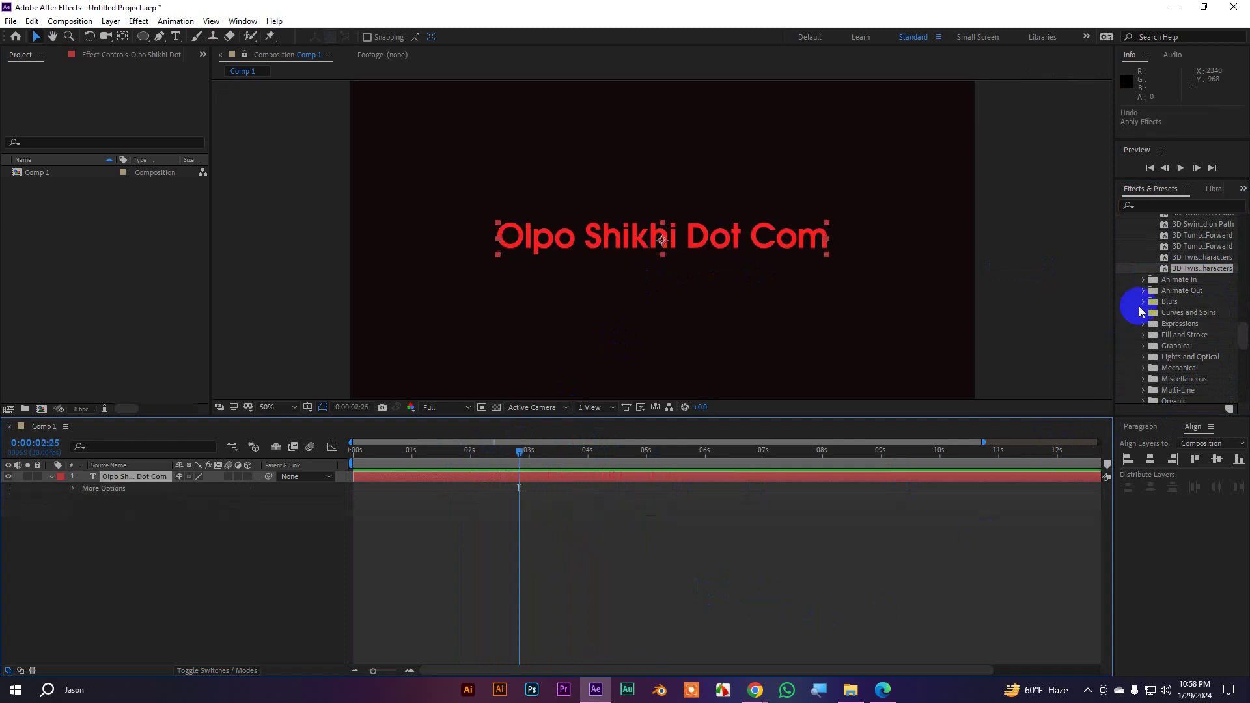
Apply the Multi-Line Currents preset to Olpo Shikhi Dot Com, preview it, then undo it
scroll(1151, 287, "up", 12)
scroll(1152, 287, "up", 3)
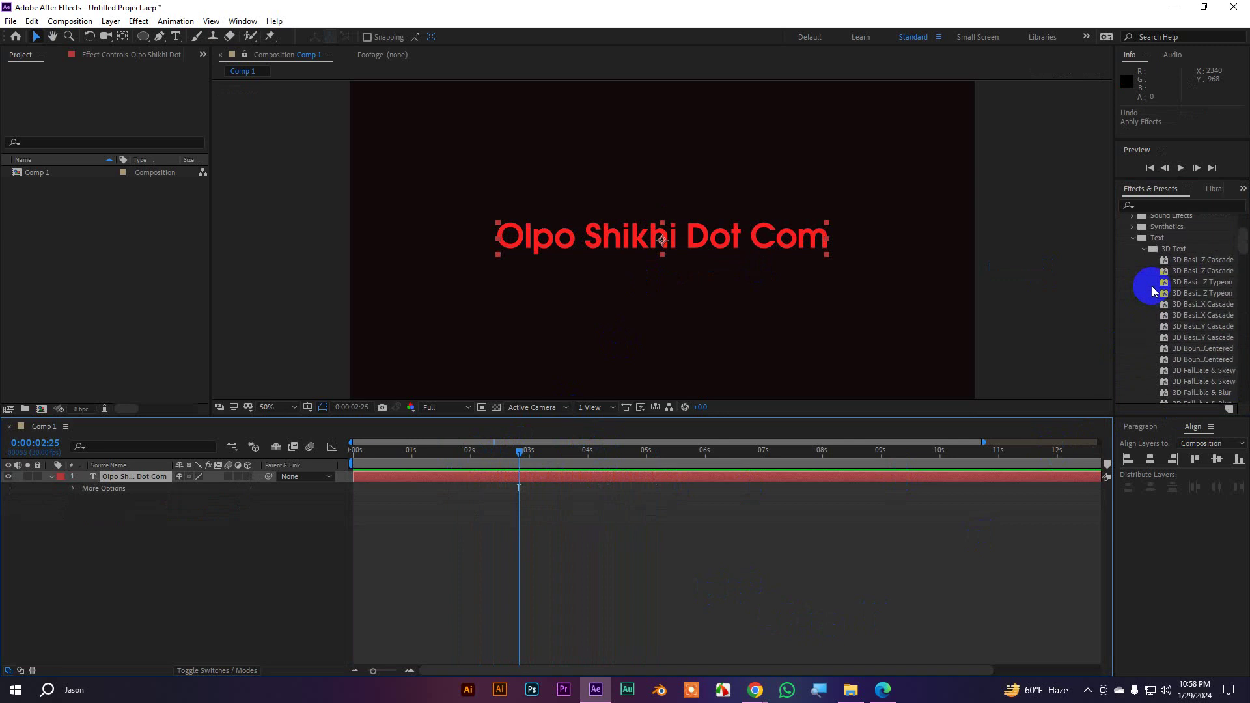
left_click(1142, 252)
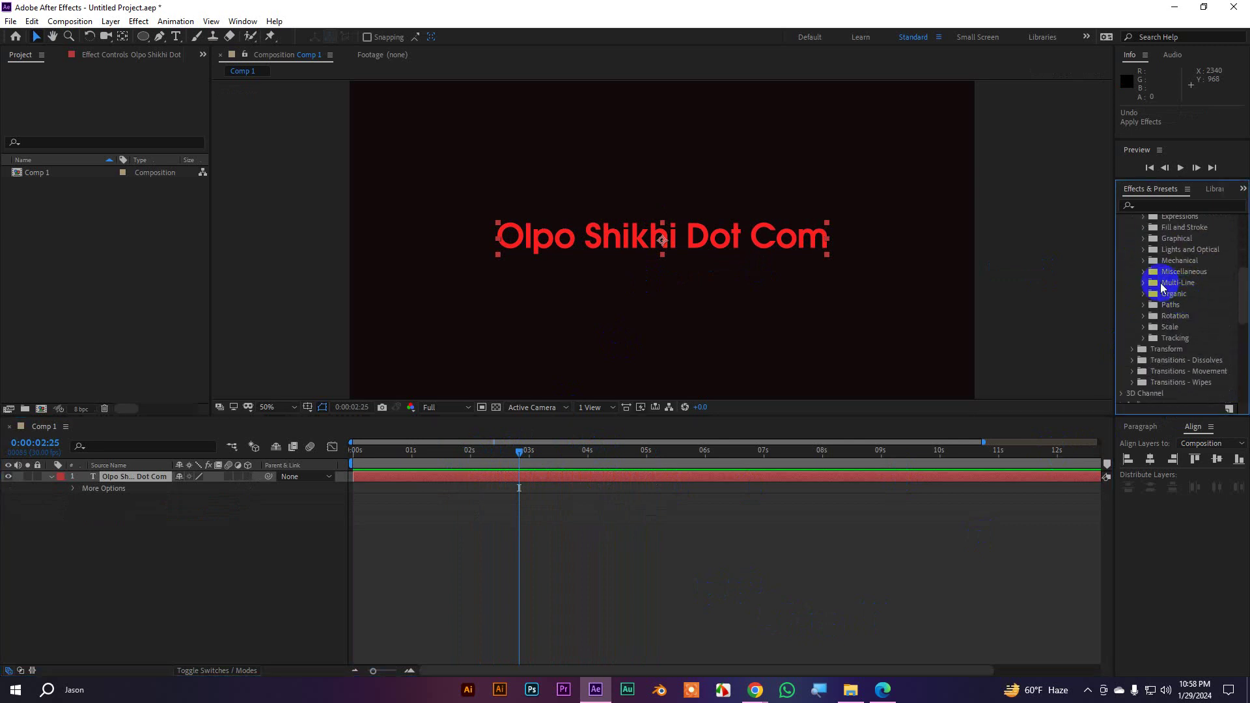
left_click(1144, 283)
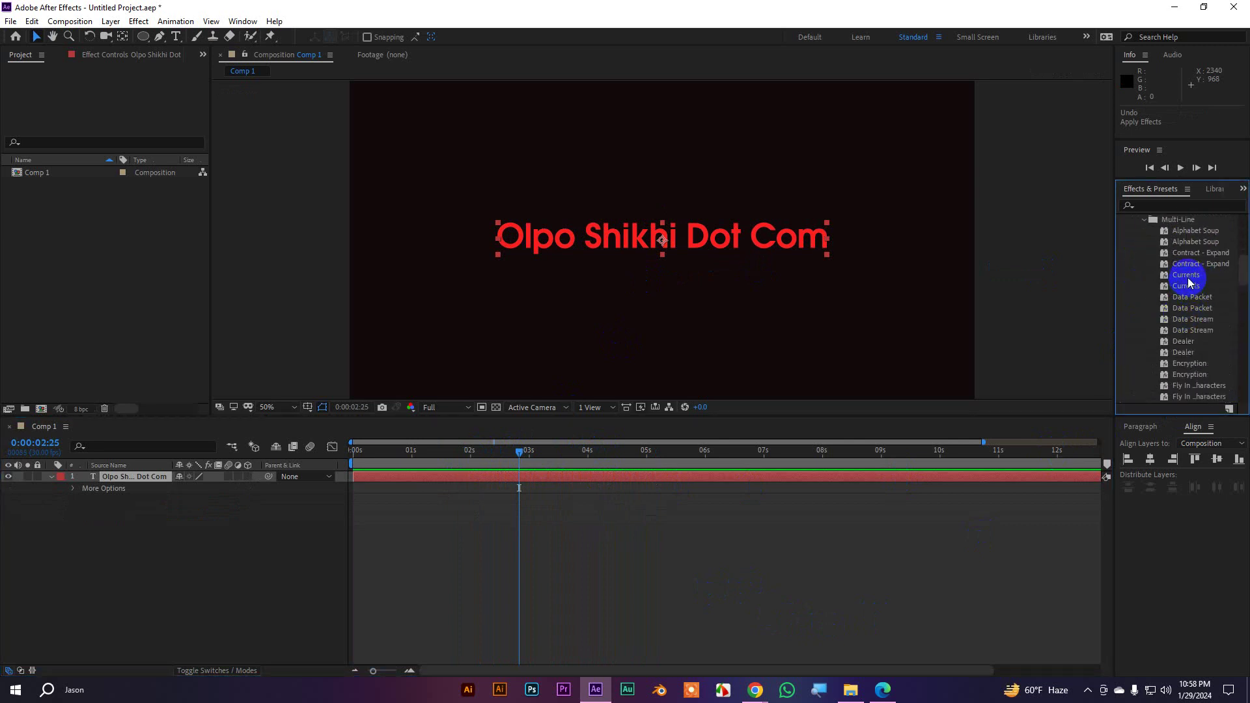
left_click_drag(1189, 283, 689, 280)
key("space")
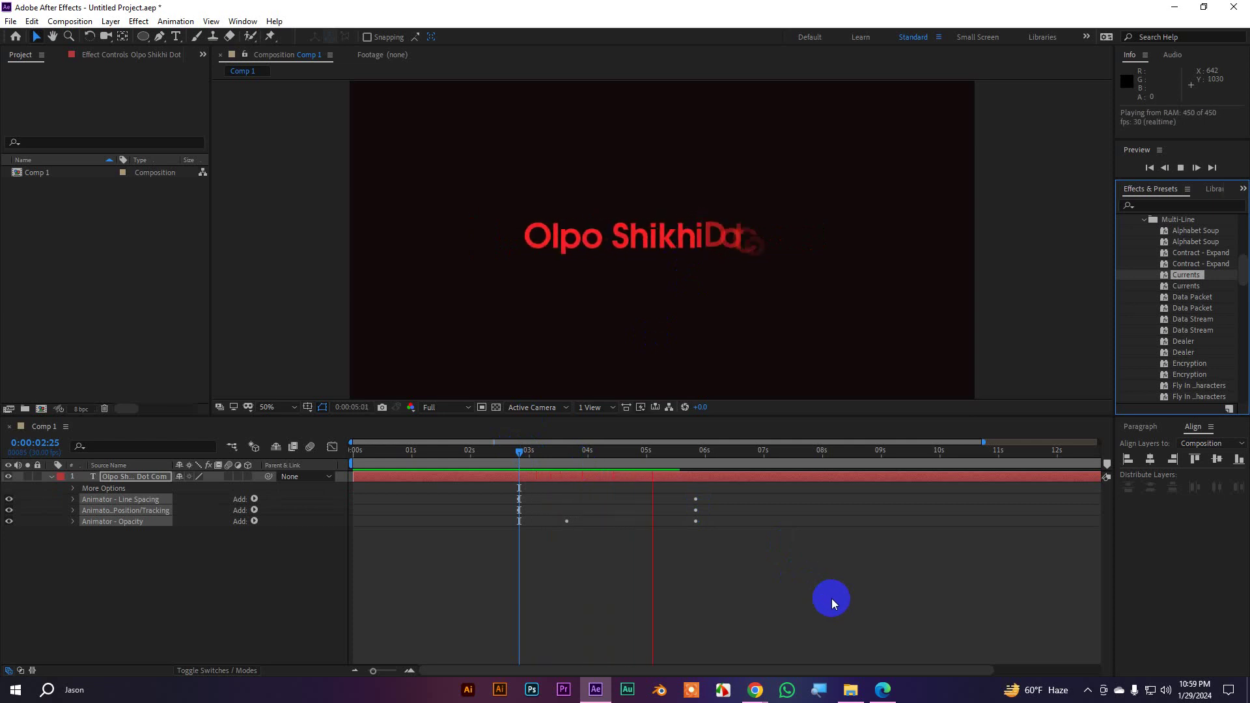
key("space")
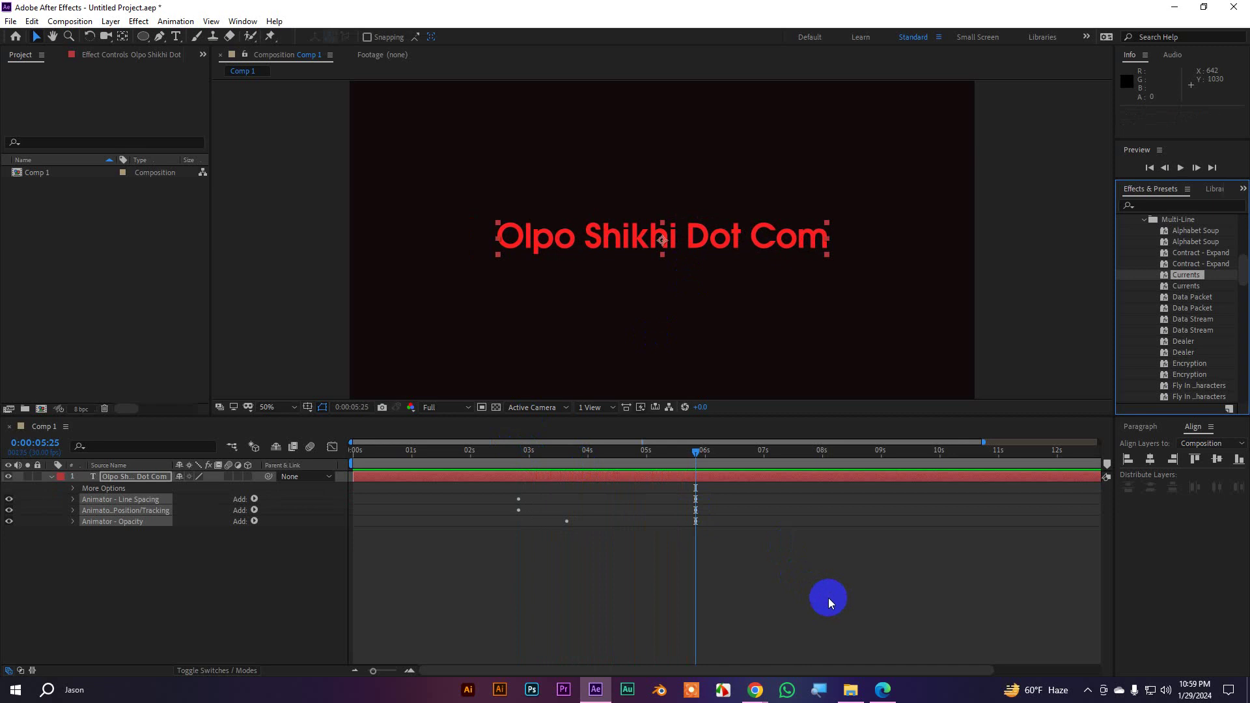
left_click_drag(703, 453, 519, 463)
key("ctrl+z")
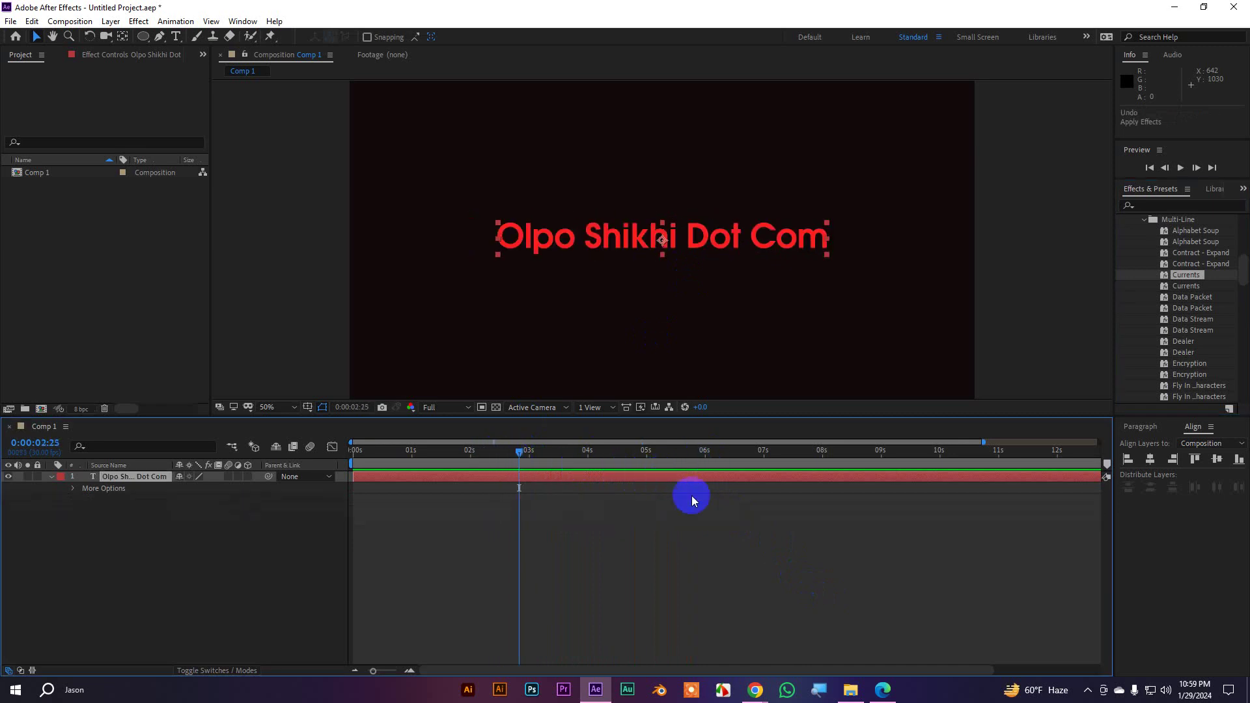
scroll(1198, 329, "up", 3)
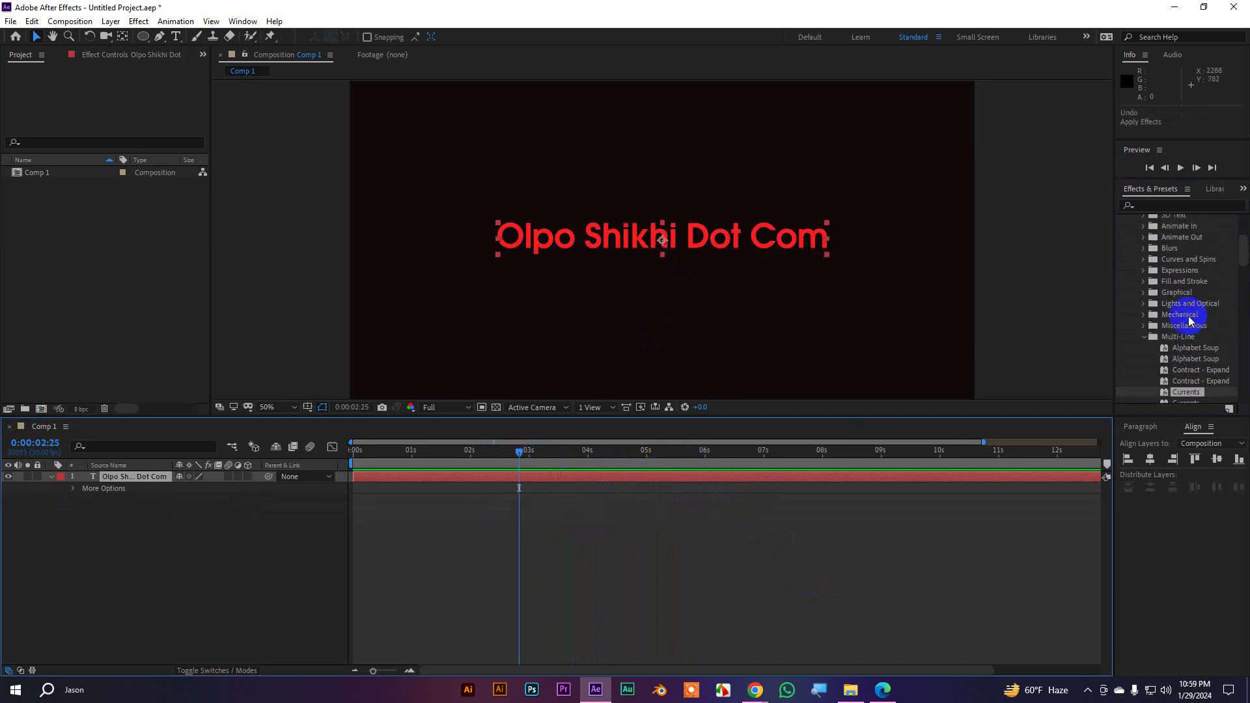
Apply the Increase Tracking preset to the text, preview it, then undo it
left_click(1145, 338)
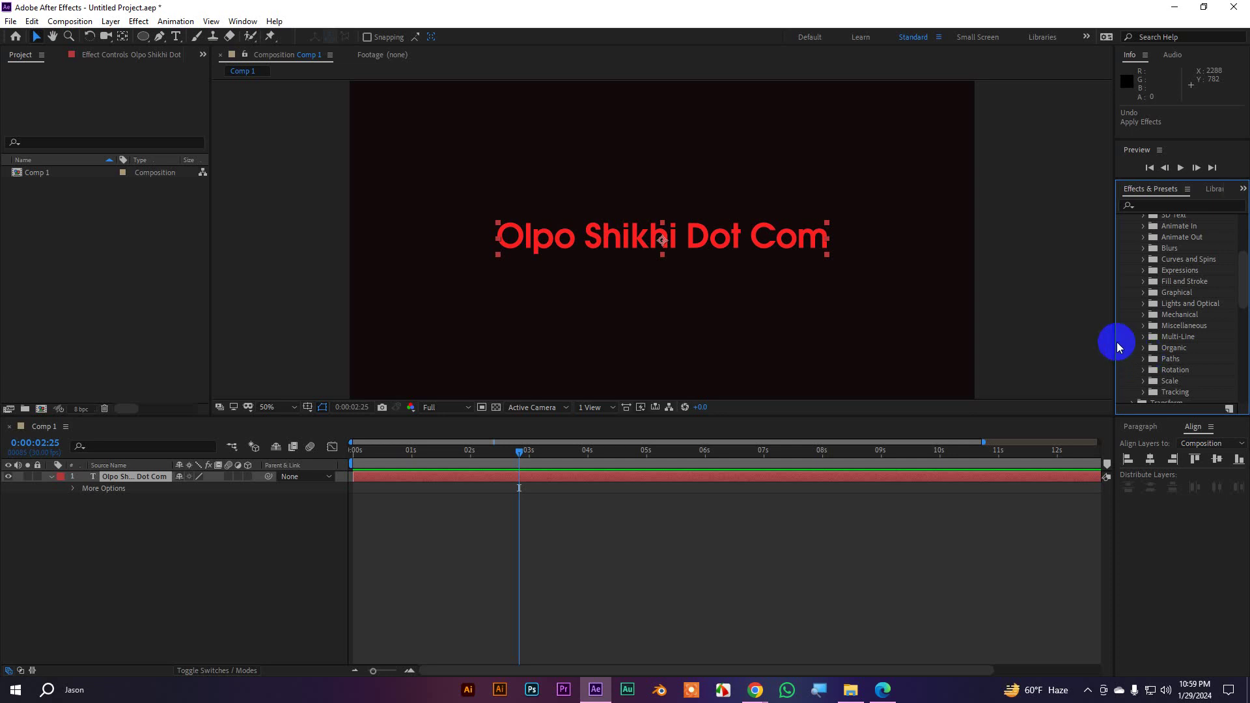
scroll(1183, 314, "down", 10)
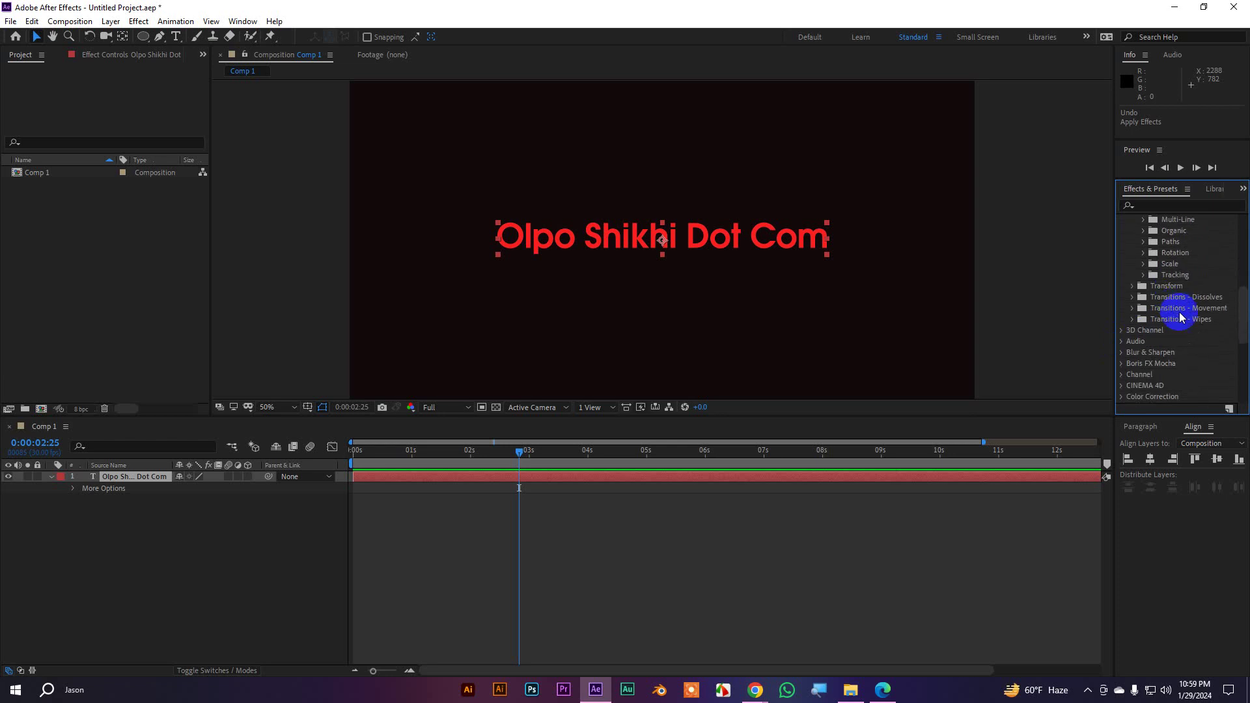
scroll(1184, 314, "up", 5)
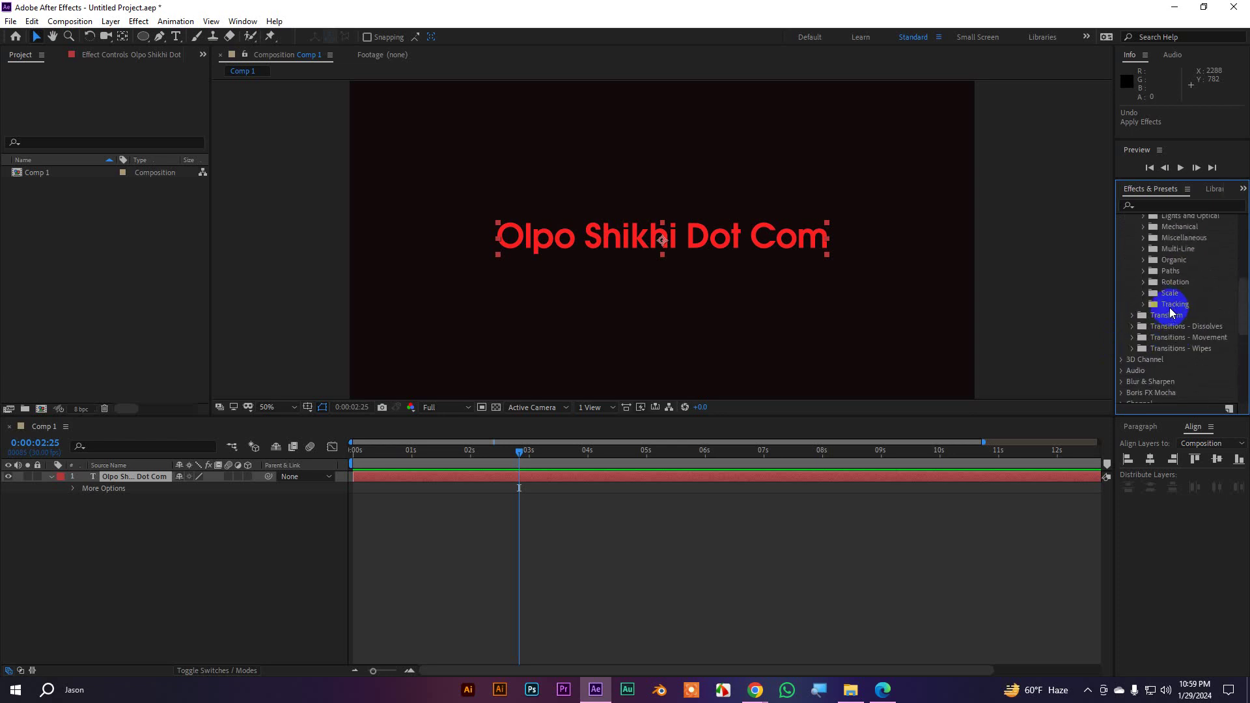
left_click(1143, 304)
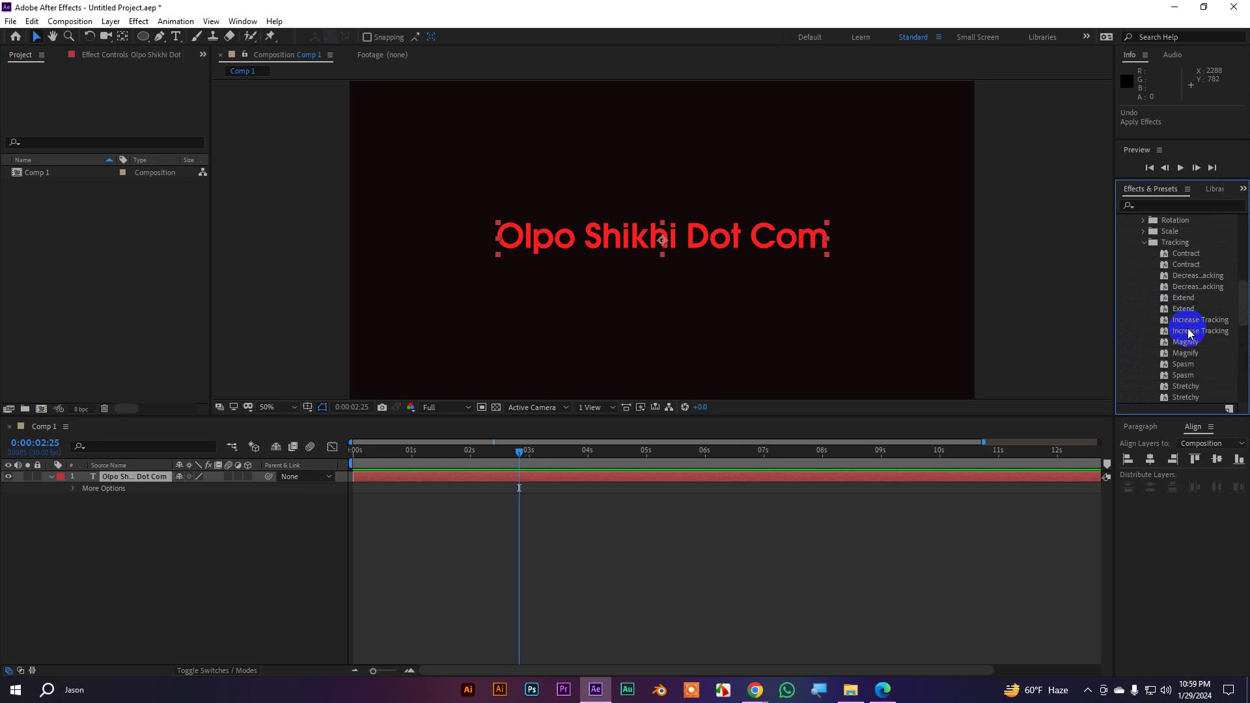
left_click_drag(1188, 322, 664, 246)
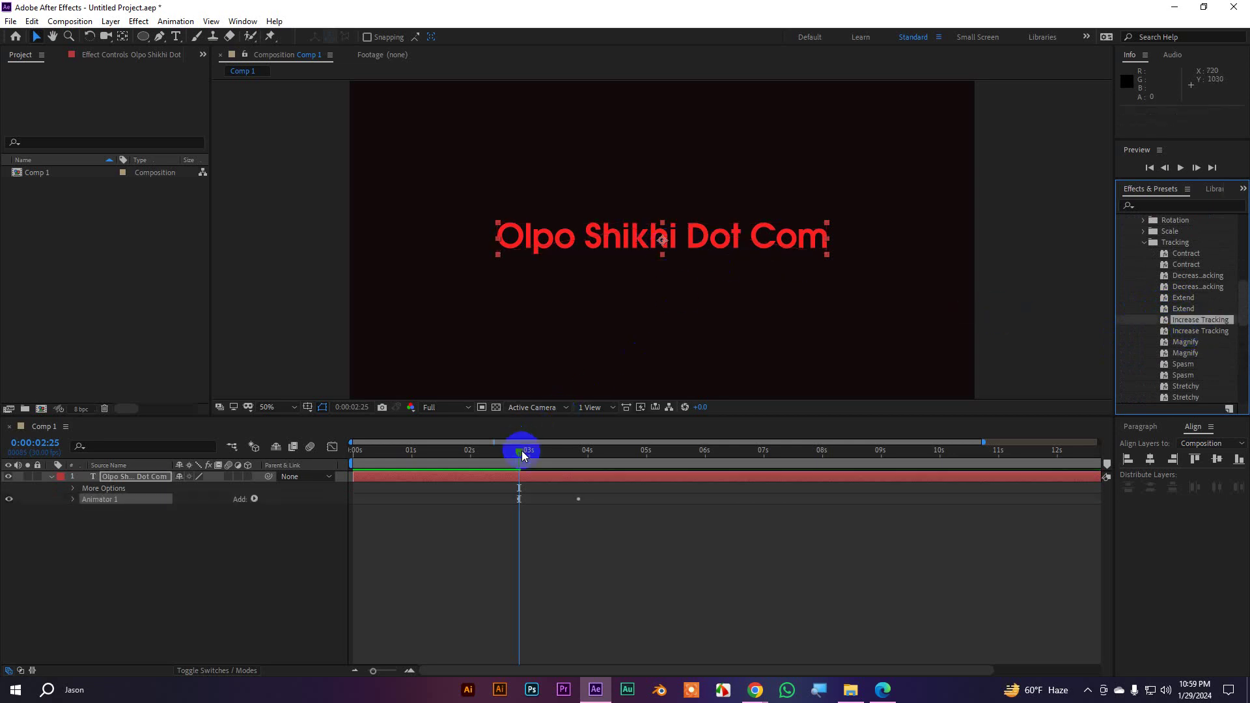
left_click_drag(519, 451, 476, 451)
key("space")
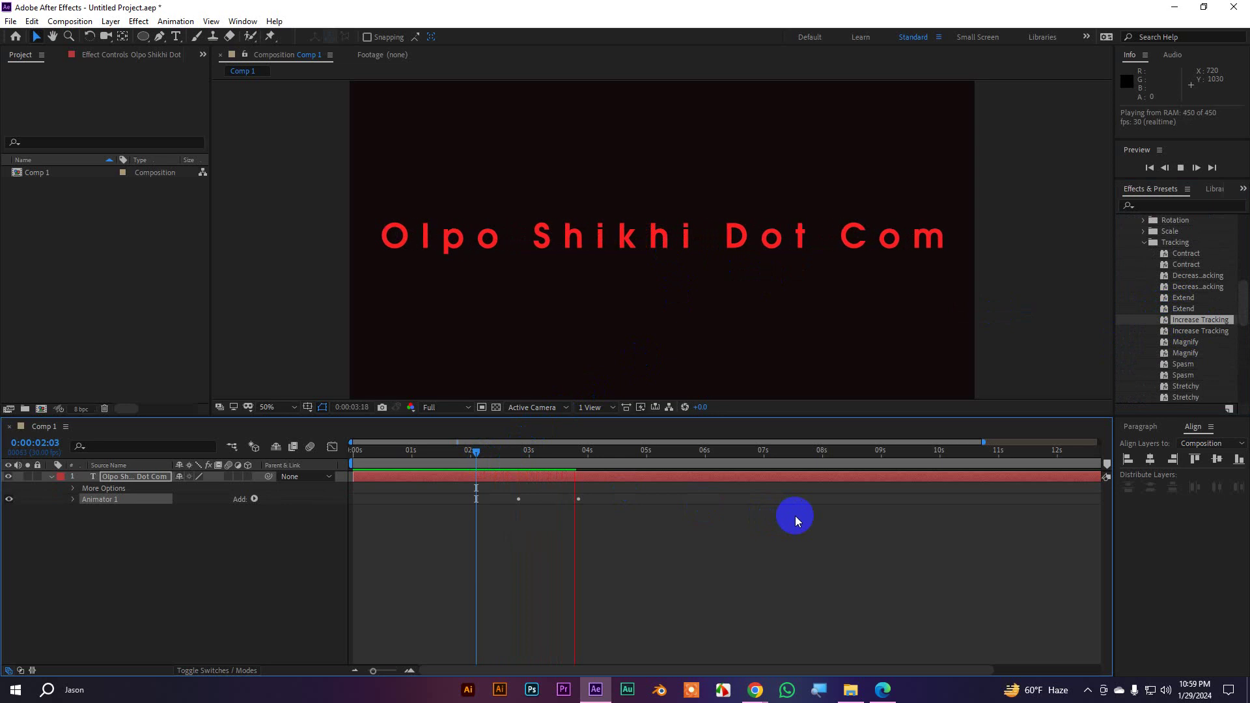
key("space")
key("ctrl+z")
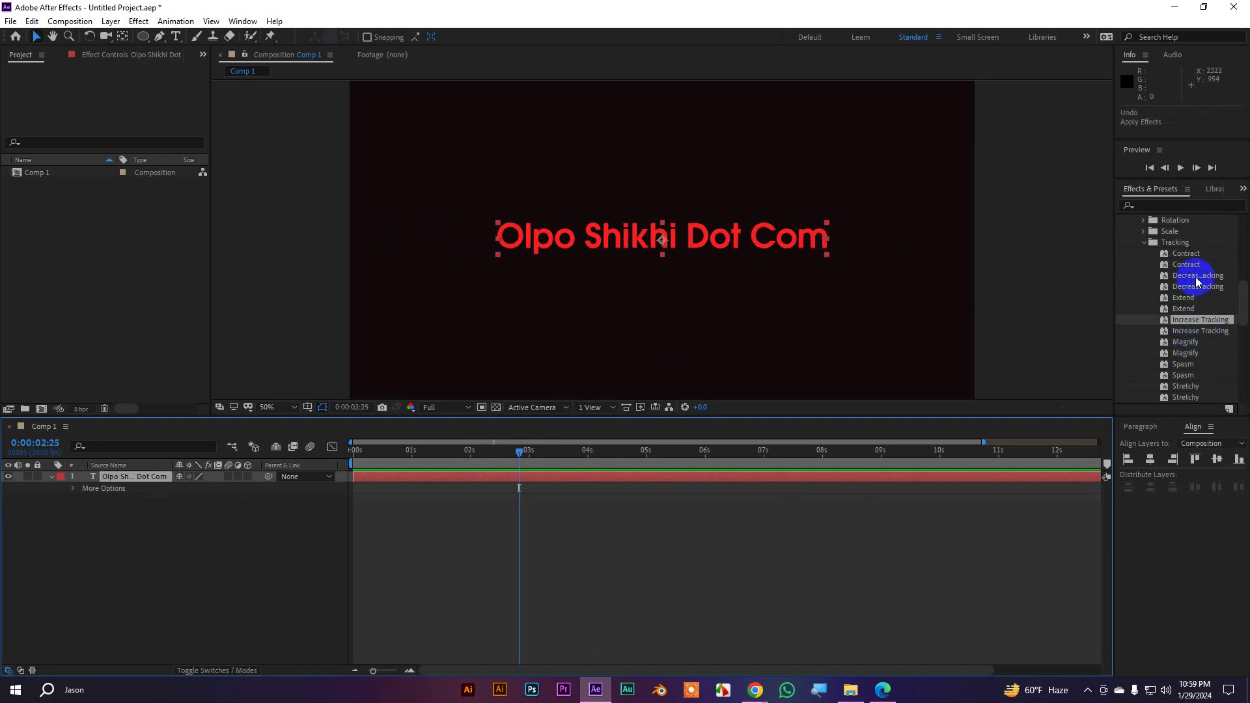
Apply the Decrease Tracking preset to the text and preview it
left_click_drag(1198, 276, 703, 235)
left_click_drag(502, 458, 486, 456)
key("space")
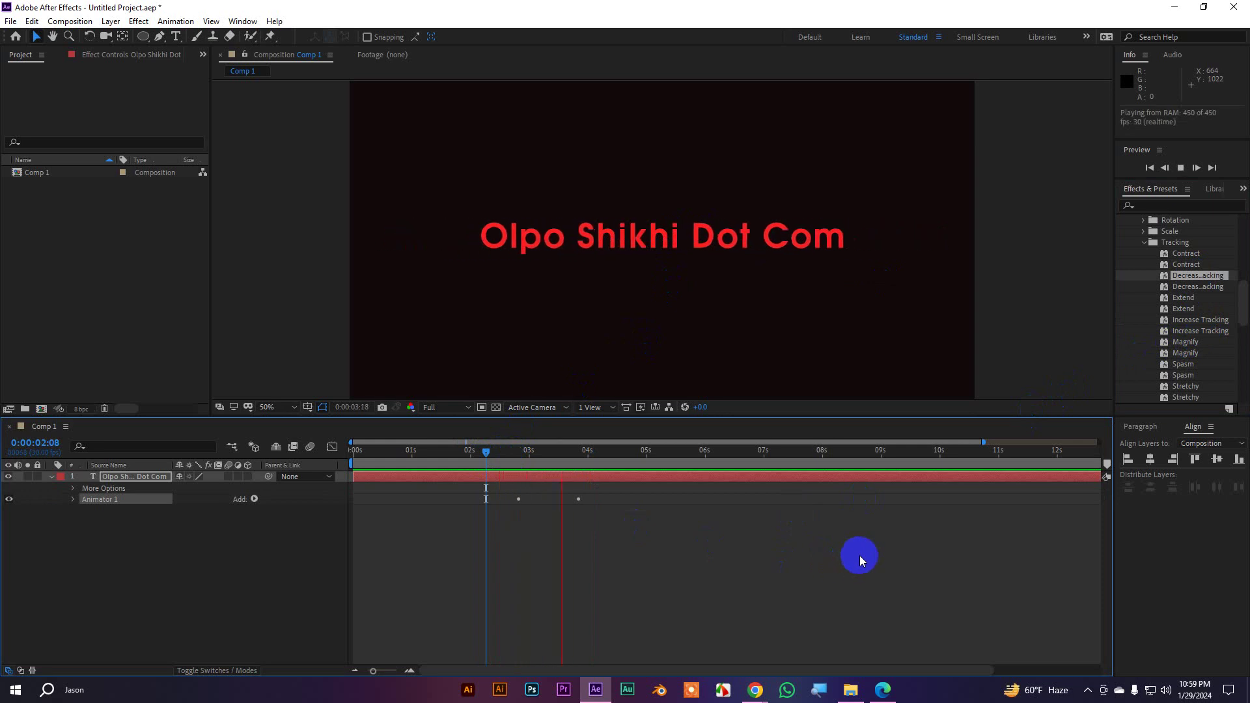
key("space")
Move the first Tracking Amount keyframe to 0:00:00:00 and preview the retimed animation
key("u")
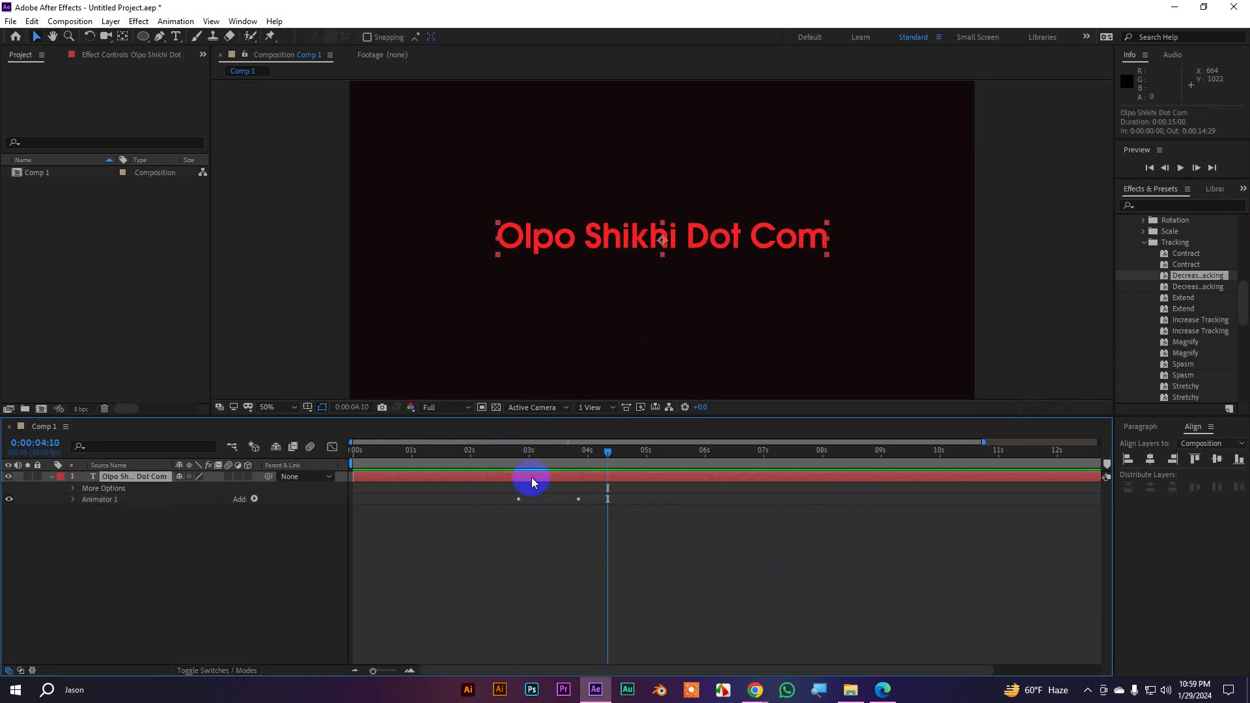
left_click_drag(519, 489, 354, 490)
left_click_drag(608, 453, 251, 468)
key("space")
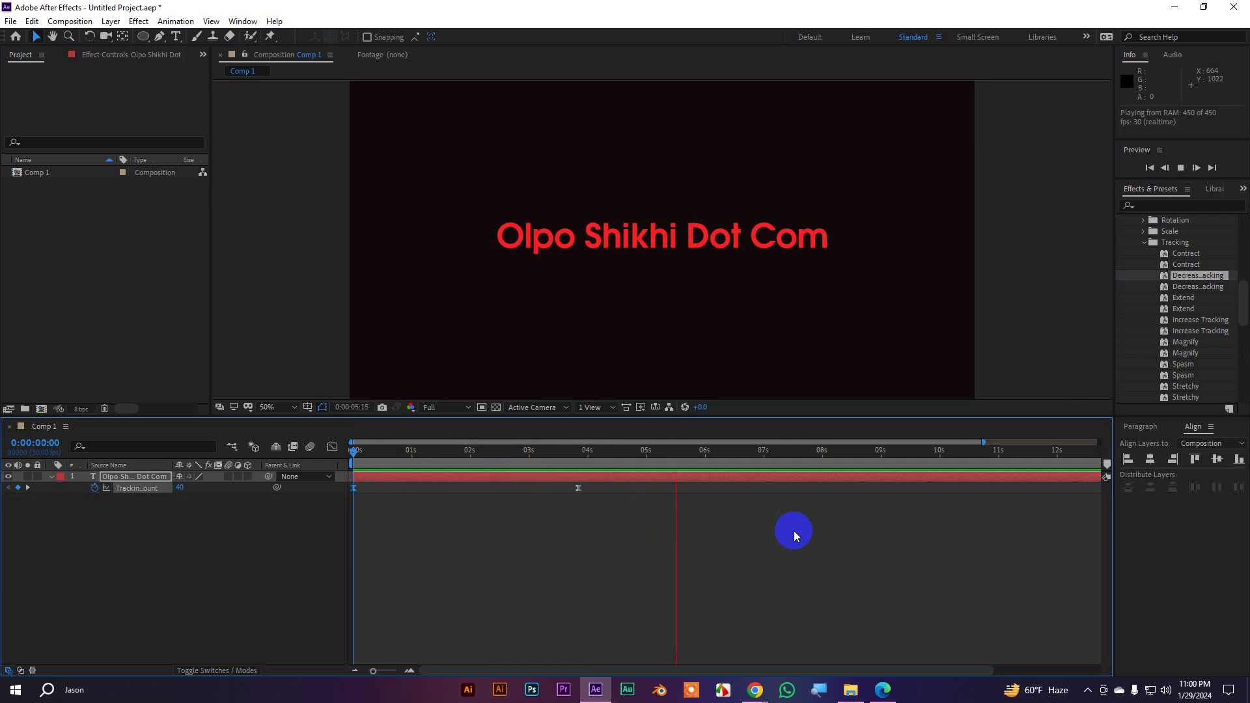
key("space")
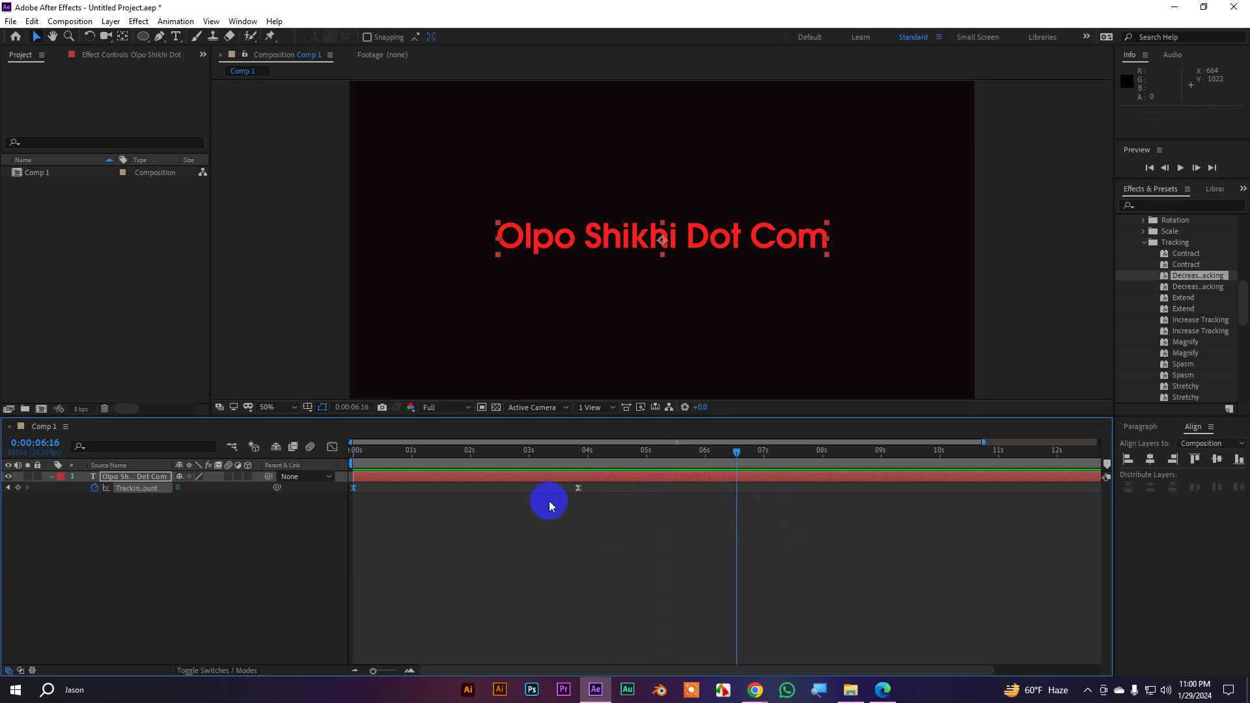
Undo the Decrease Tracking preset, leaving plain red text
left_click_drag(675, 518, 346, 483)
left_click(636, 526)
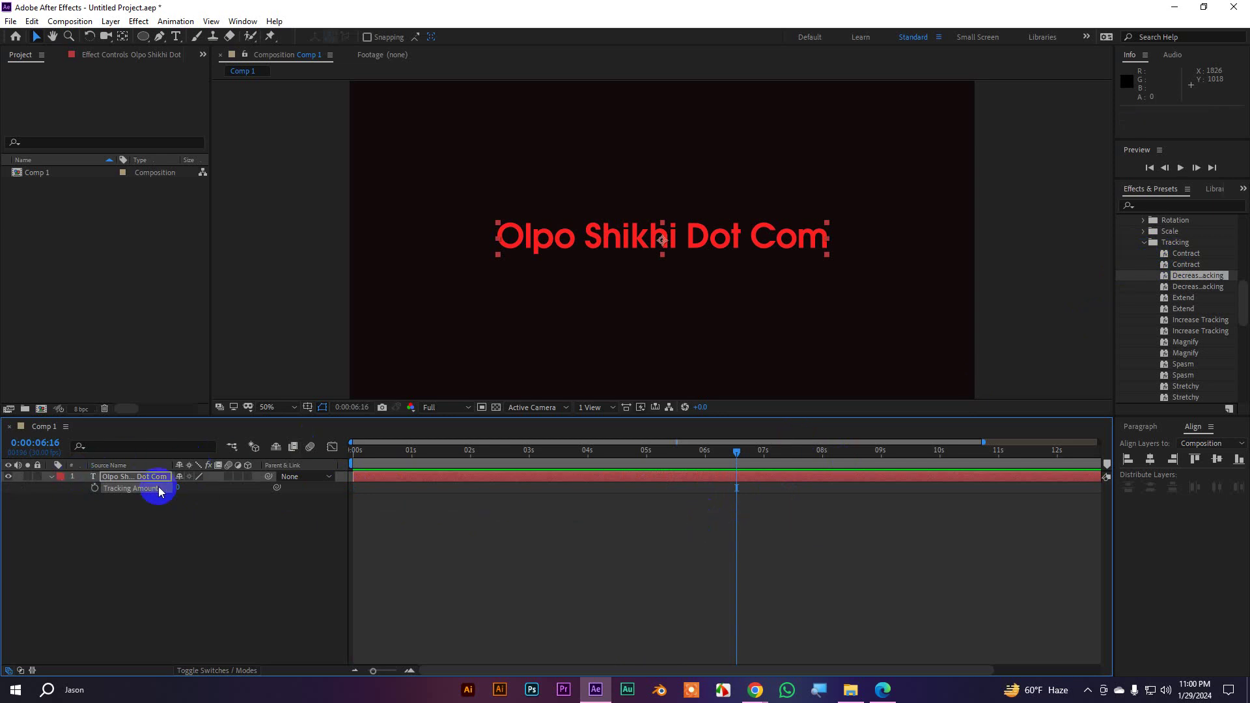
key("ctrl+z")
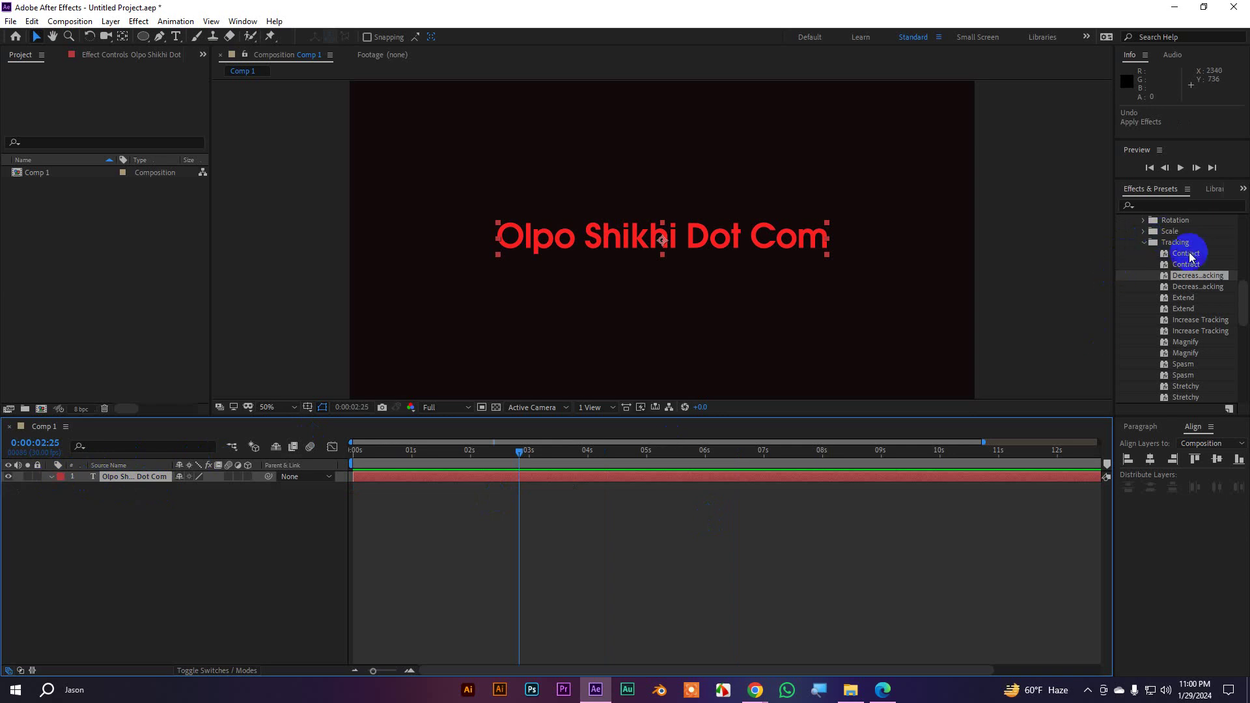
Maximize Effects & Presets with `, collapse the Tracking folder, then restore the layout
key("grave")
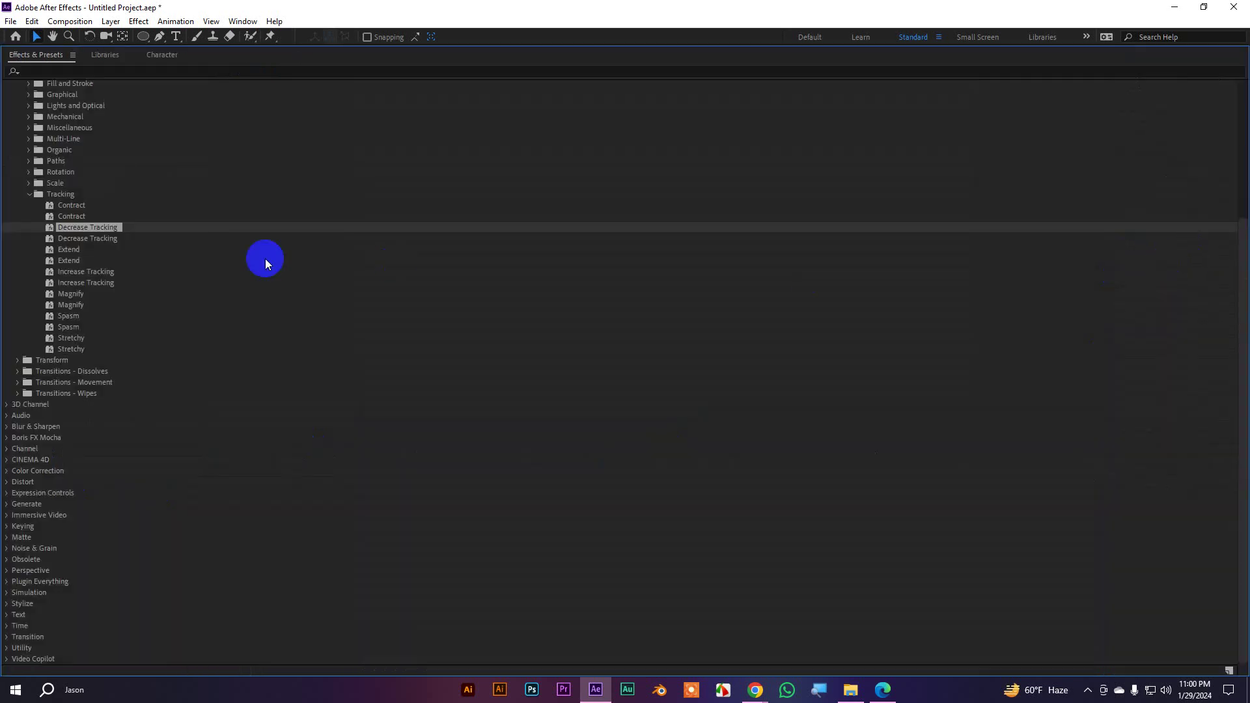
left_click(30, 195)
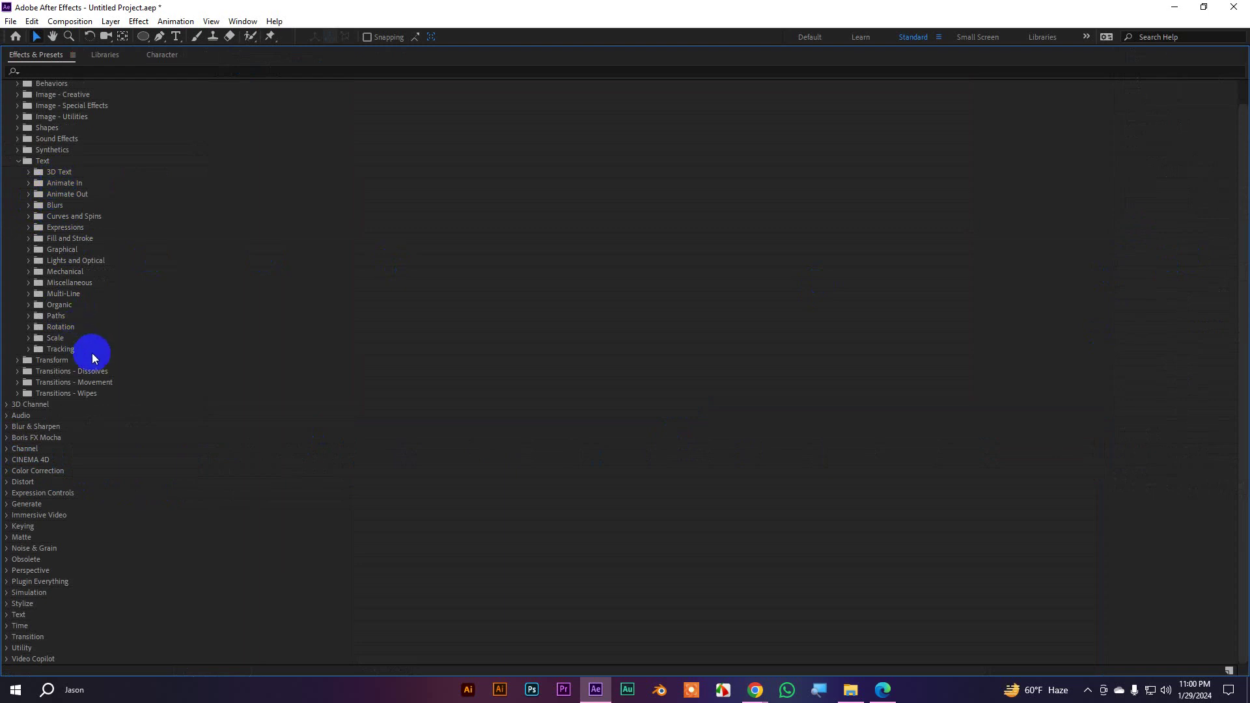
key("grave")
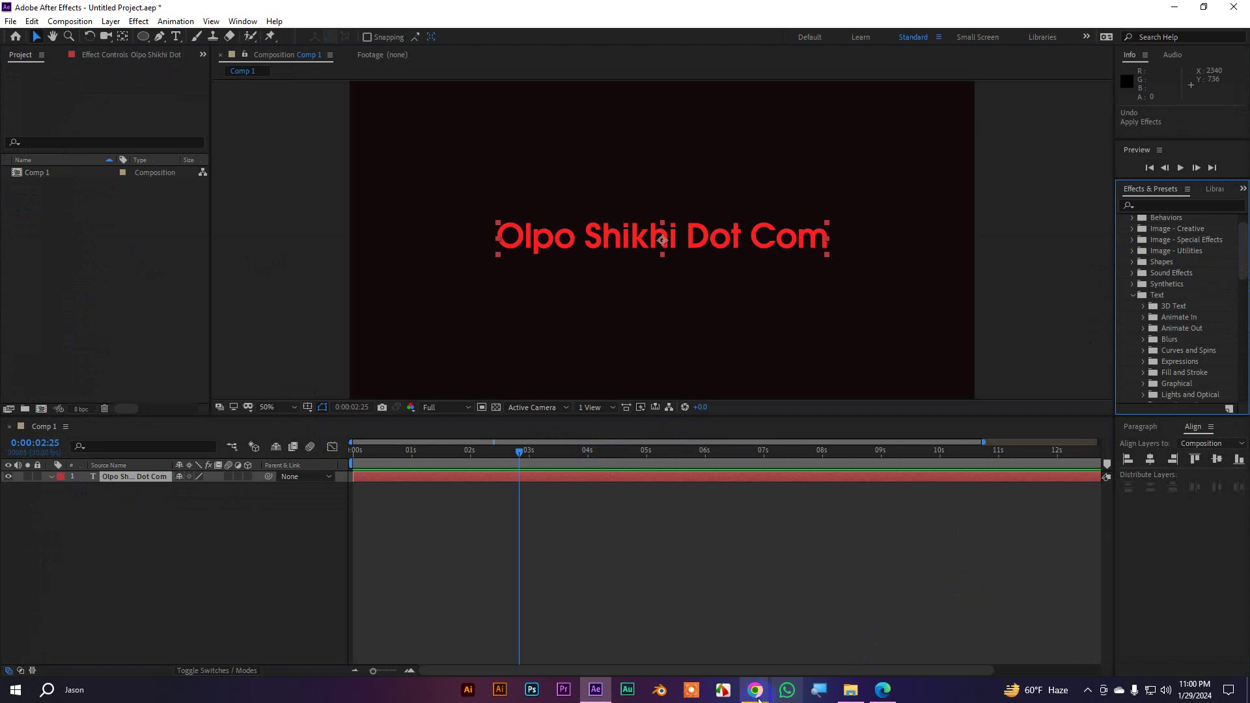
Google 'after effects text gallery' in a new tab and open the MotionIsland result in another tab
mouse_move(755, 691)
left_click(693, 650)
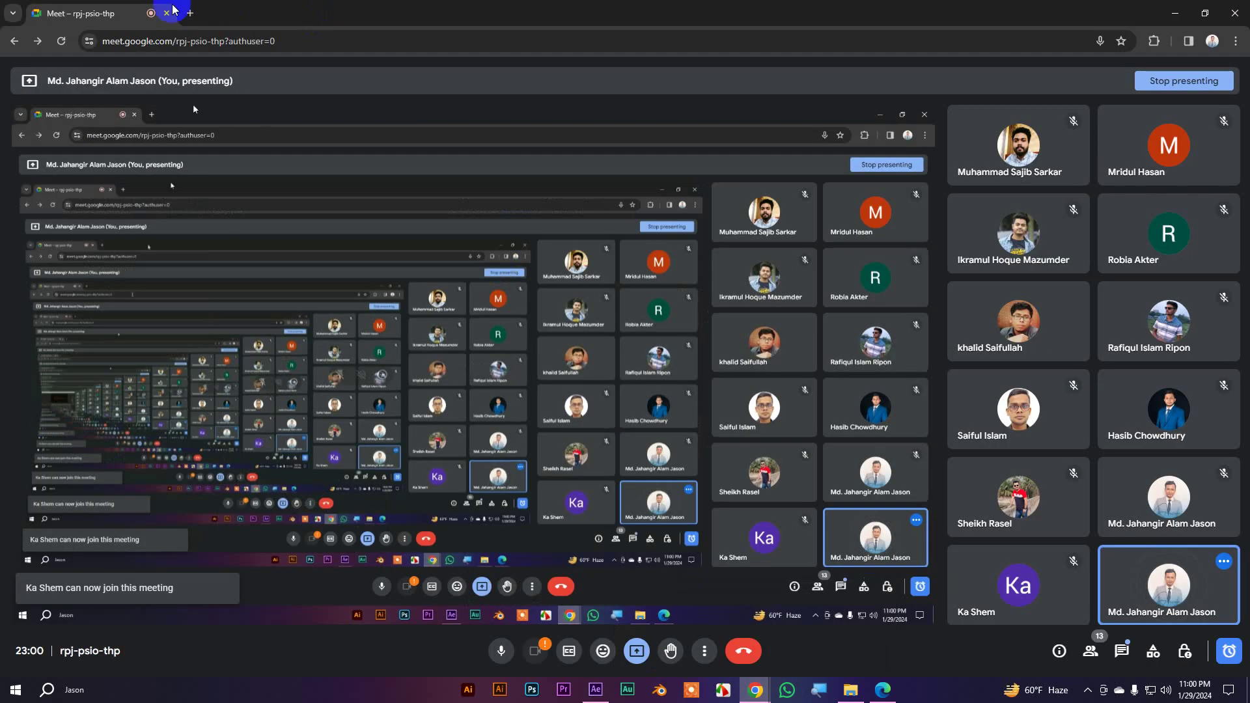
left_click(189, 13)
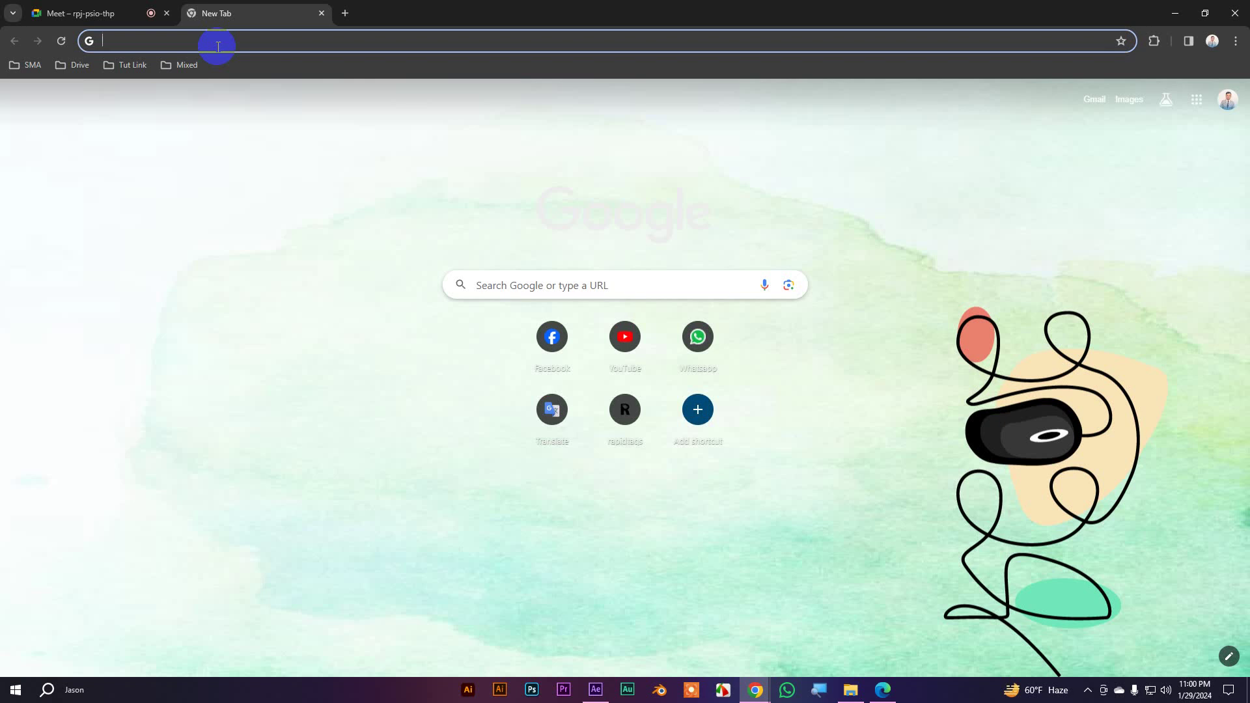
type("after e")
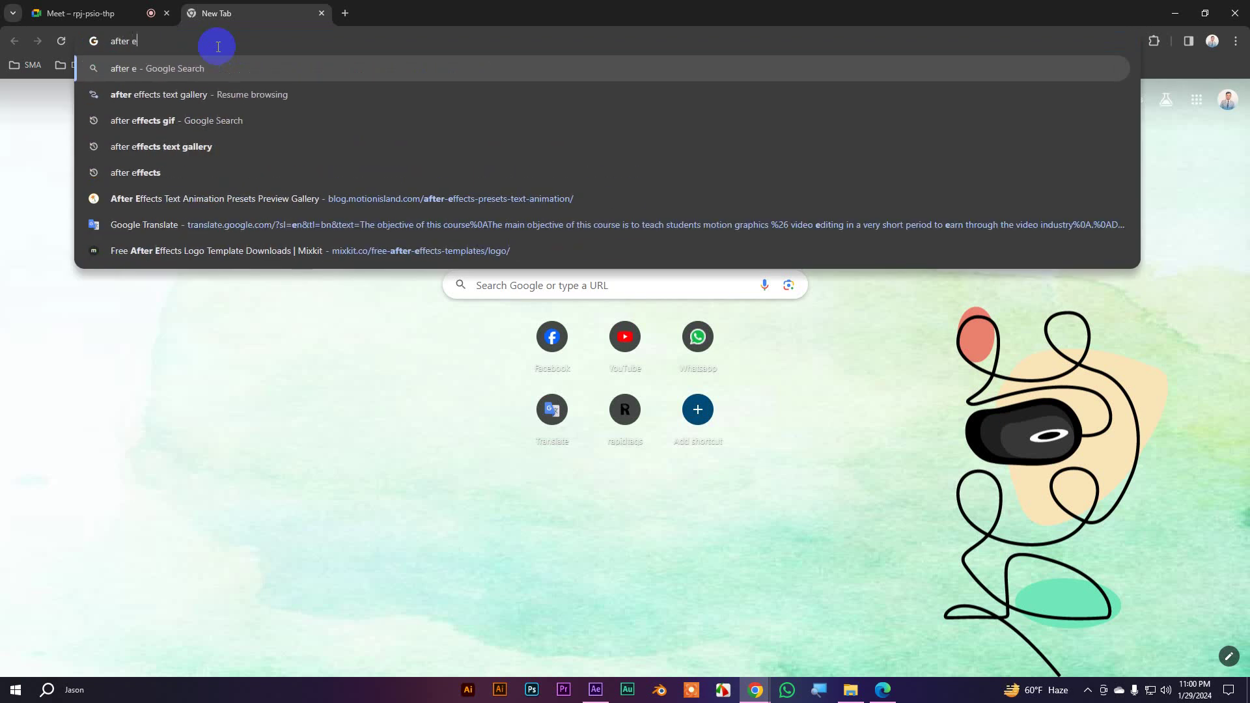
type("ff")
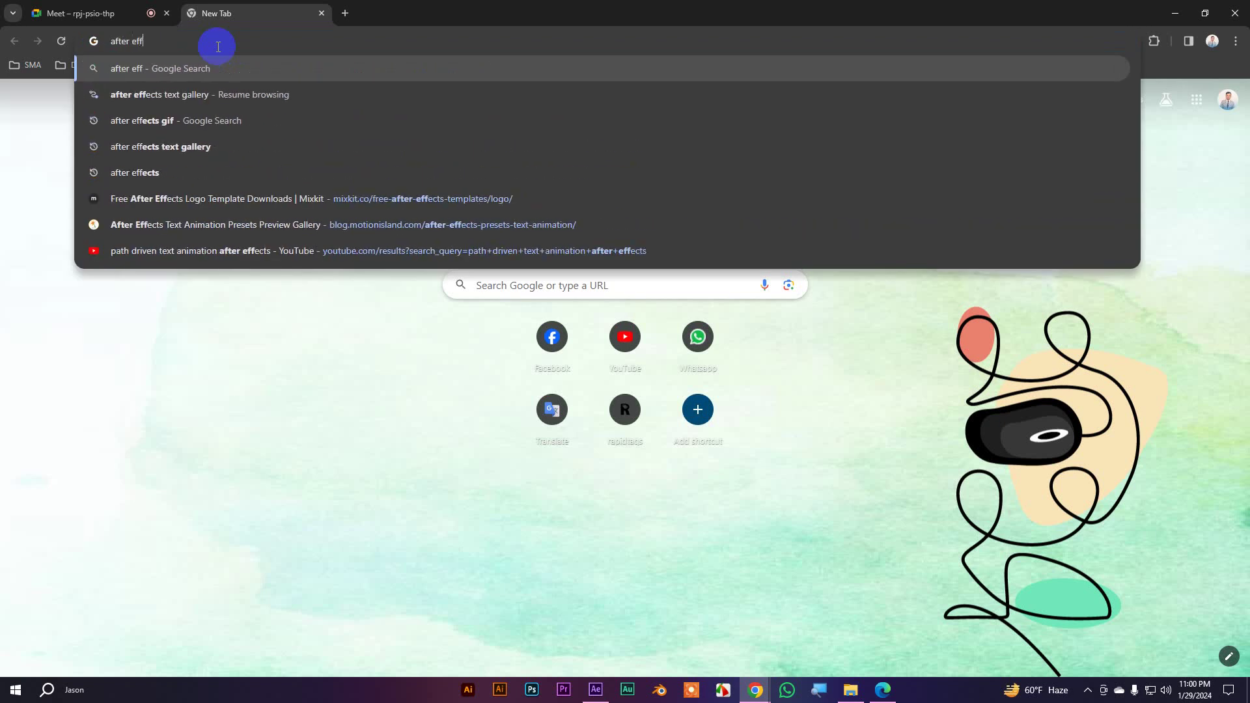
key("Down")
key("Down")
key("Down")
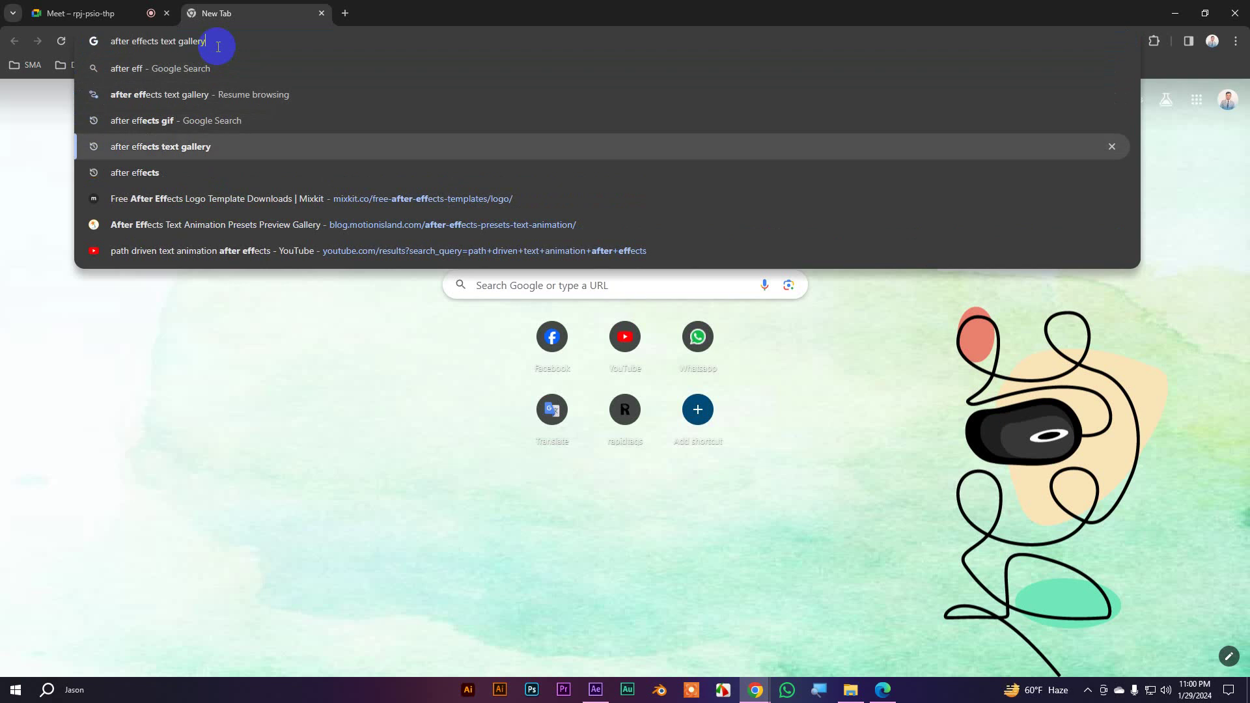
key("Return")
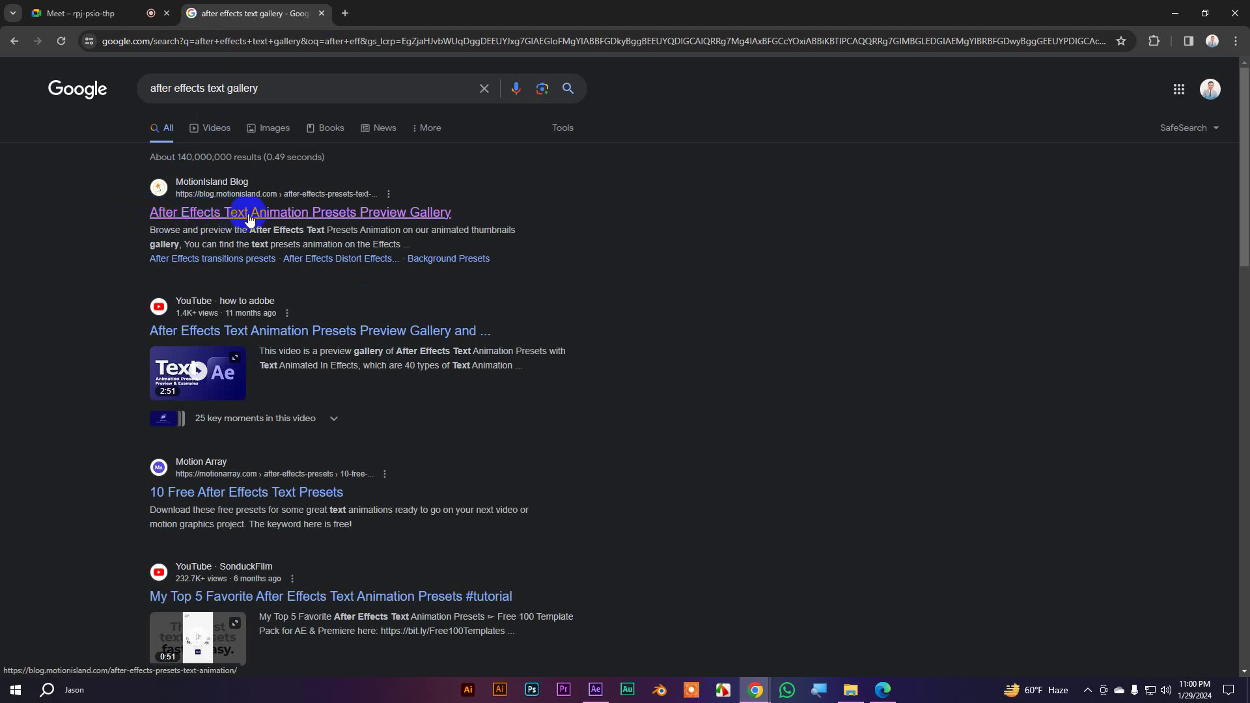
middle_click(209, 212)
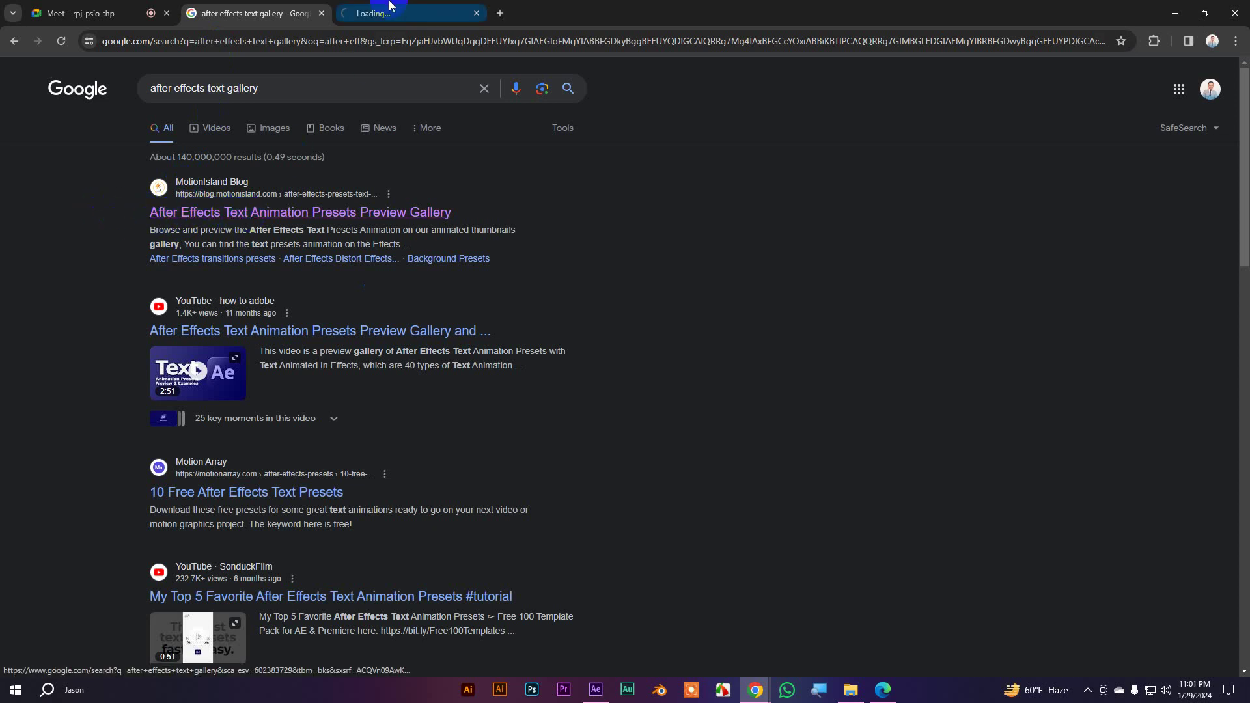
Copy the MotionIsland gallery URL and send it in the Google Meet chat
left_click(372, 20)
left_click(377, 41)
triple_click(377, 41)
key("ctrl+c")
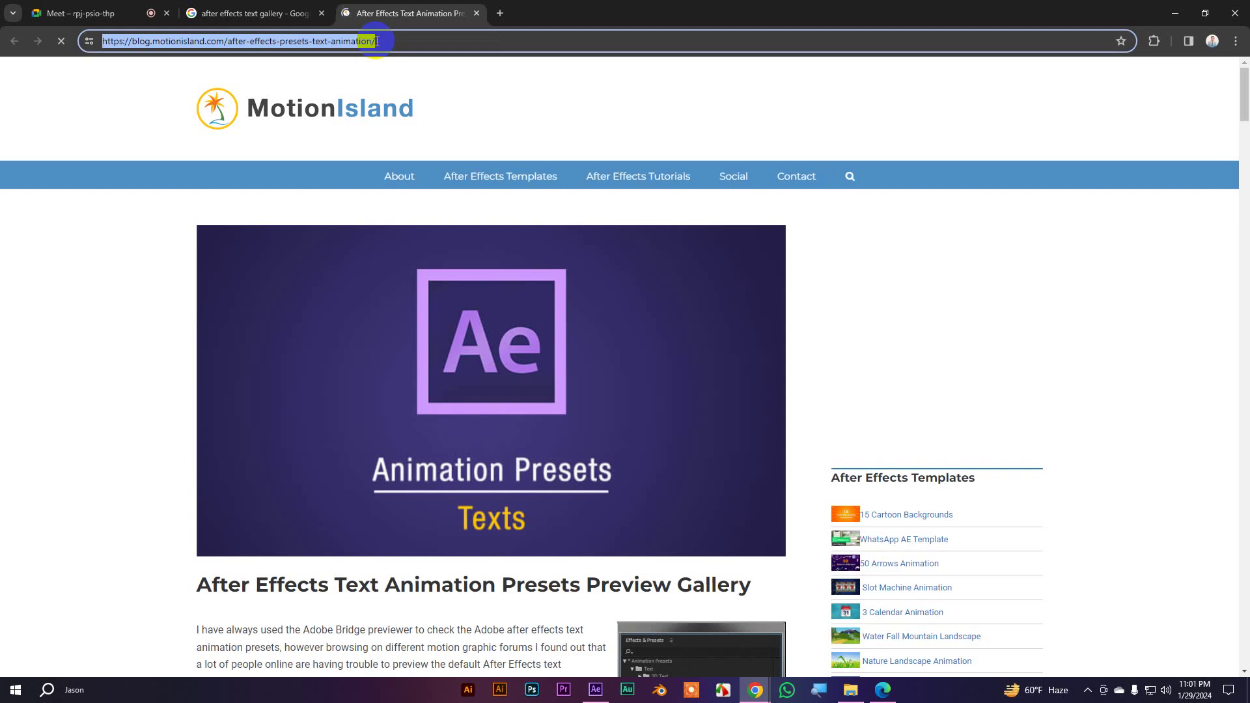
left_click(97, 13)
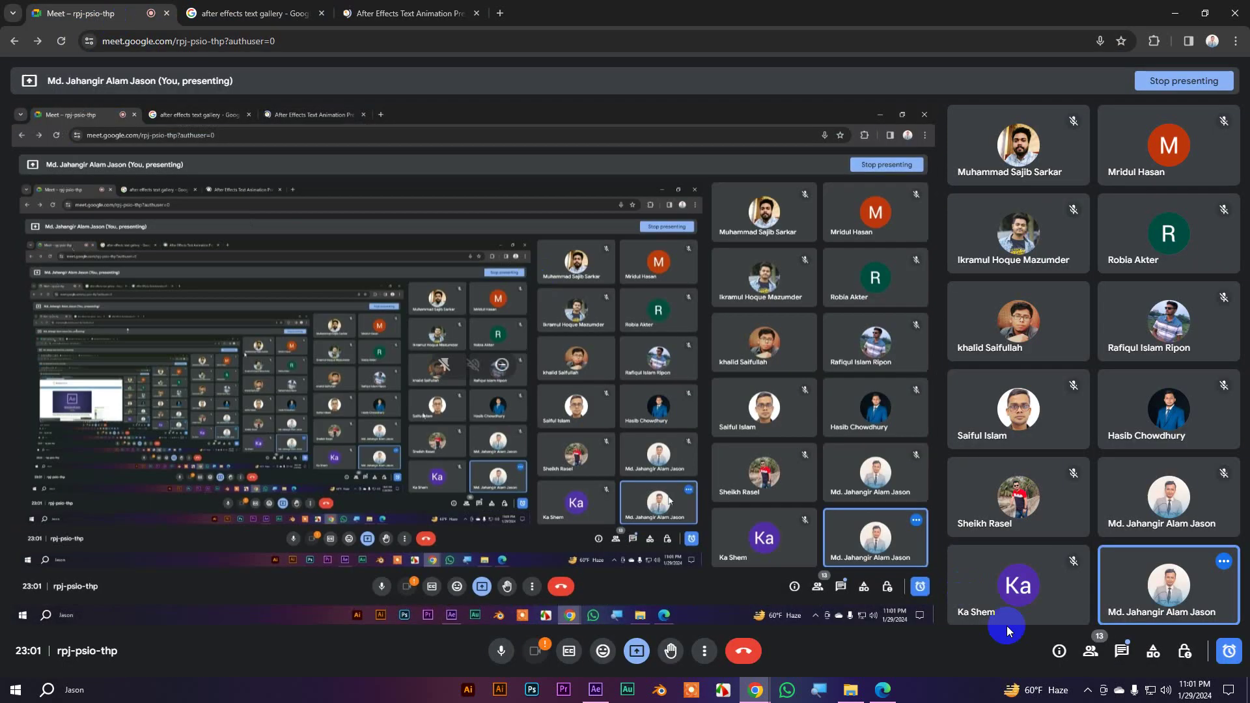
left_click(1118, 650)
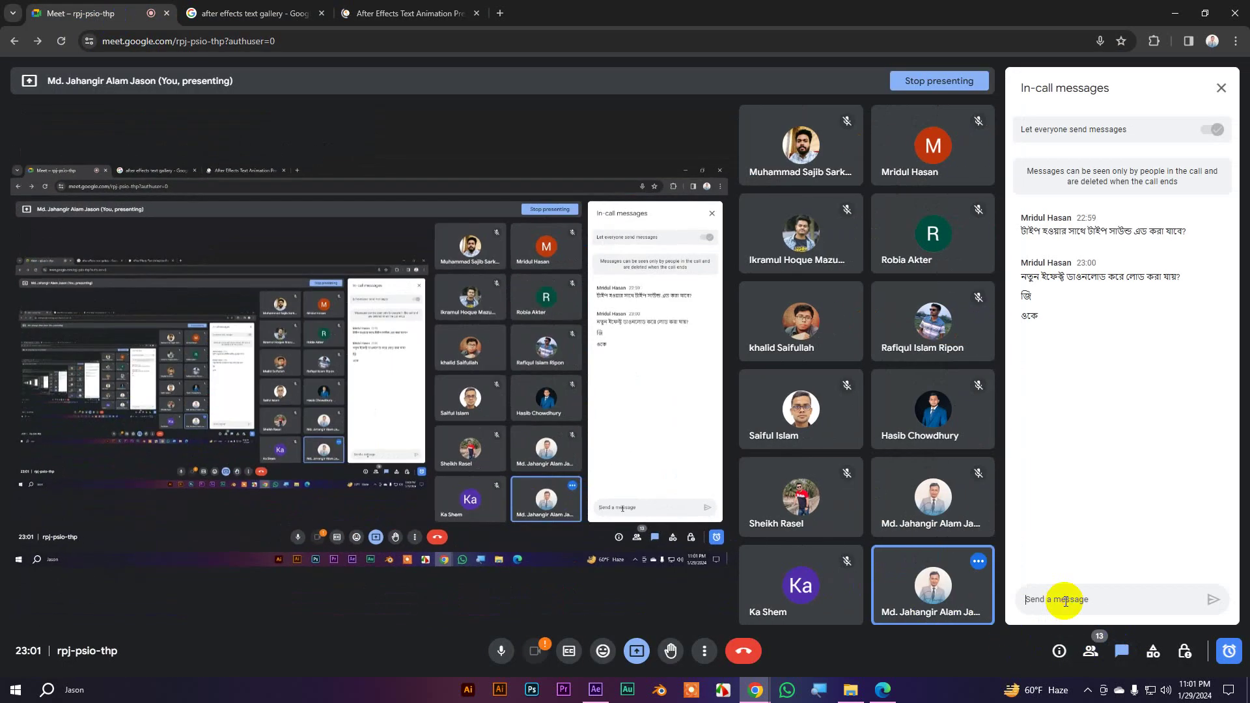
key("ctrl+v")
key("Return")
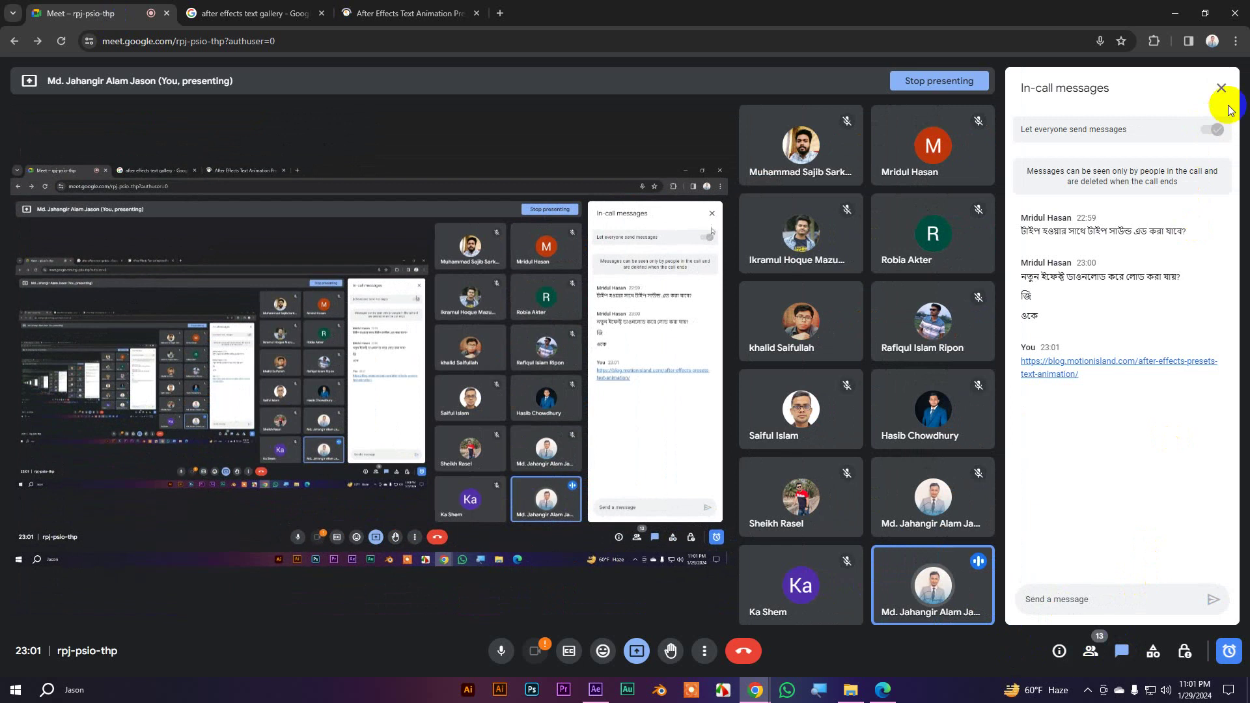
left_click(1222, 88)
Return to the MotionIsland gallery, dismiss the pop-up ad, and browse the preset categories
left_click(409, 13)
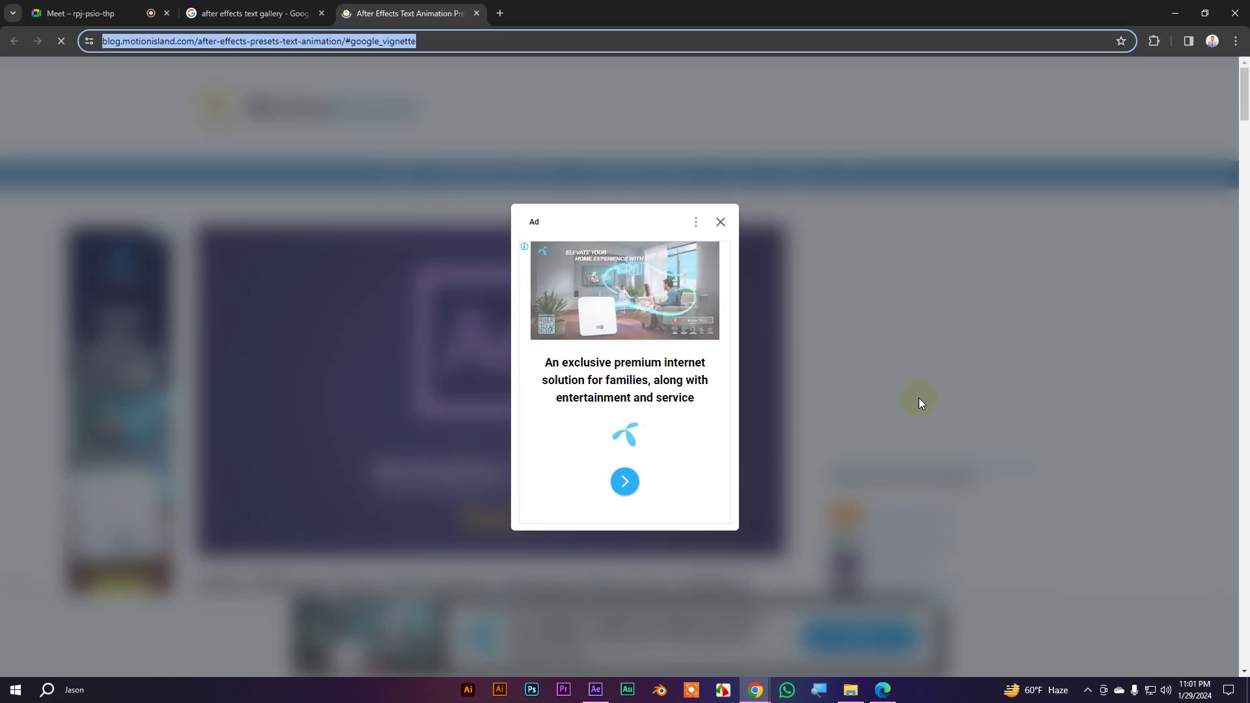
left_click(717, 224)
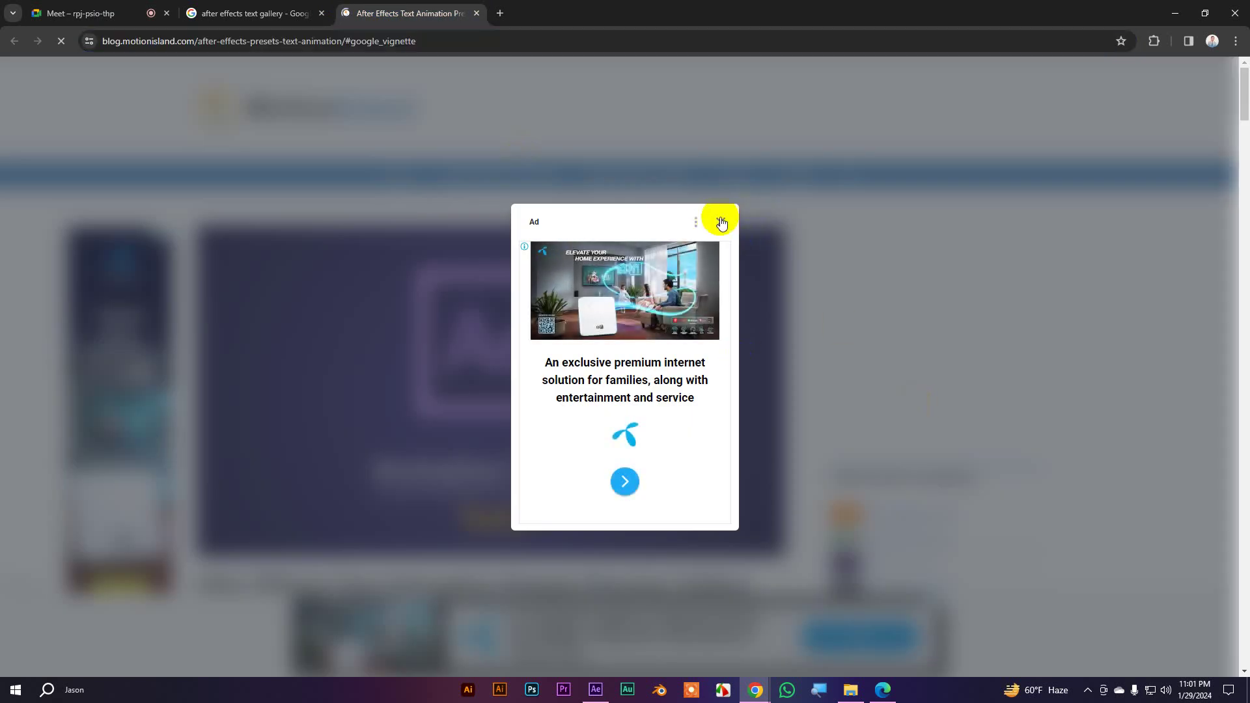
scroll(800, 388, "down", 3)
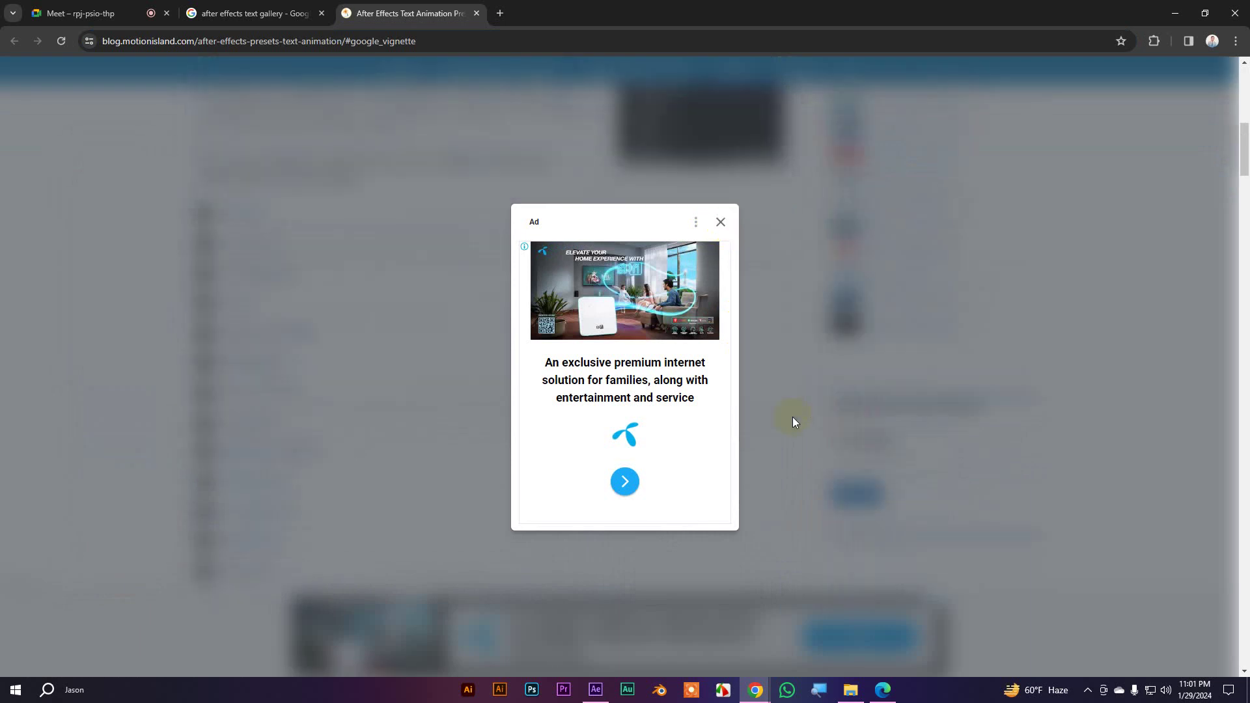
left_click(793, 422)
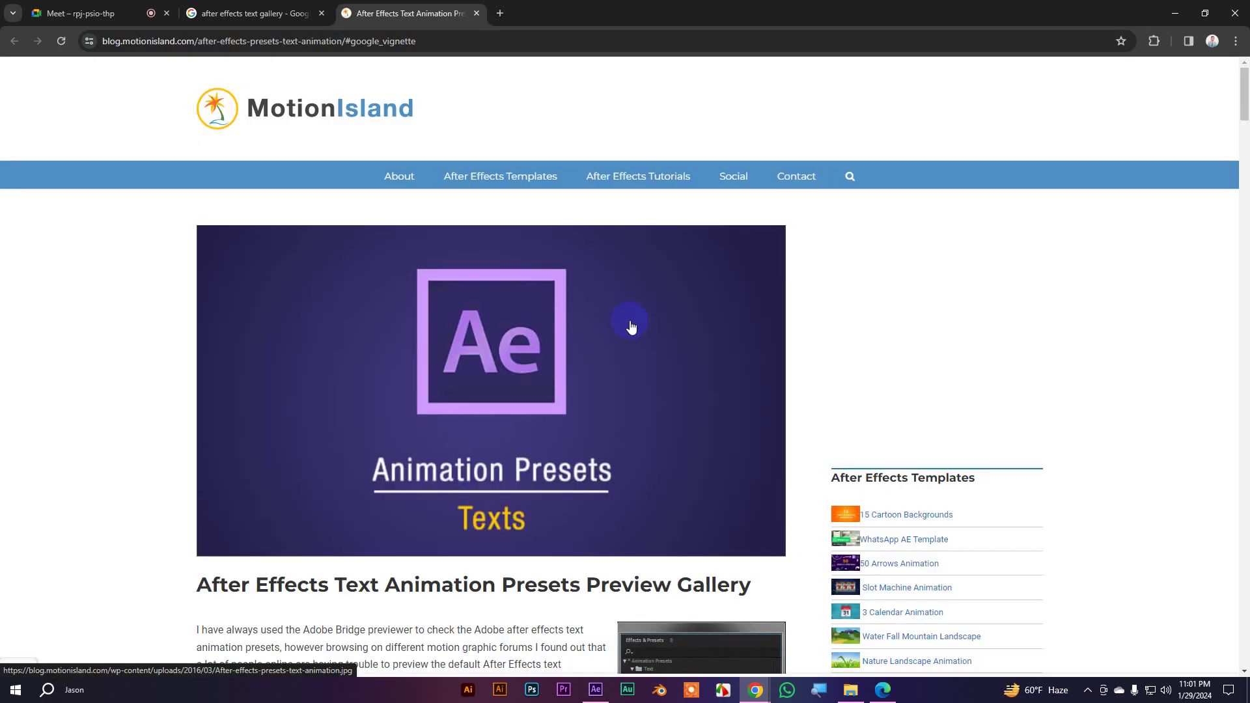
scroll(377, 368, "down", 7)
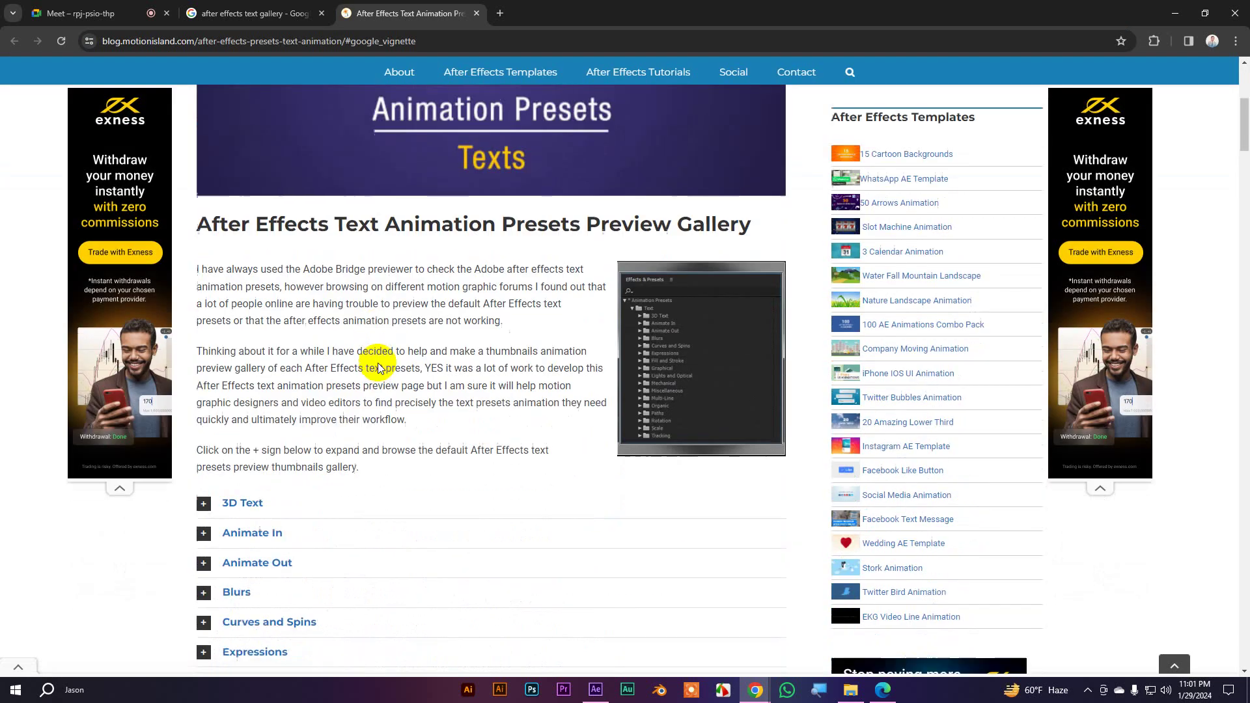
scroll(375, 363, "down", 2)
scroll(606, 284, "up", 3)
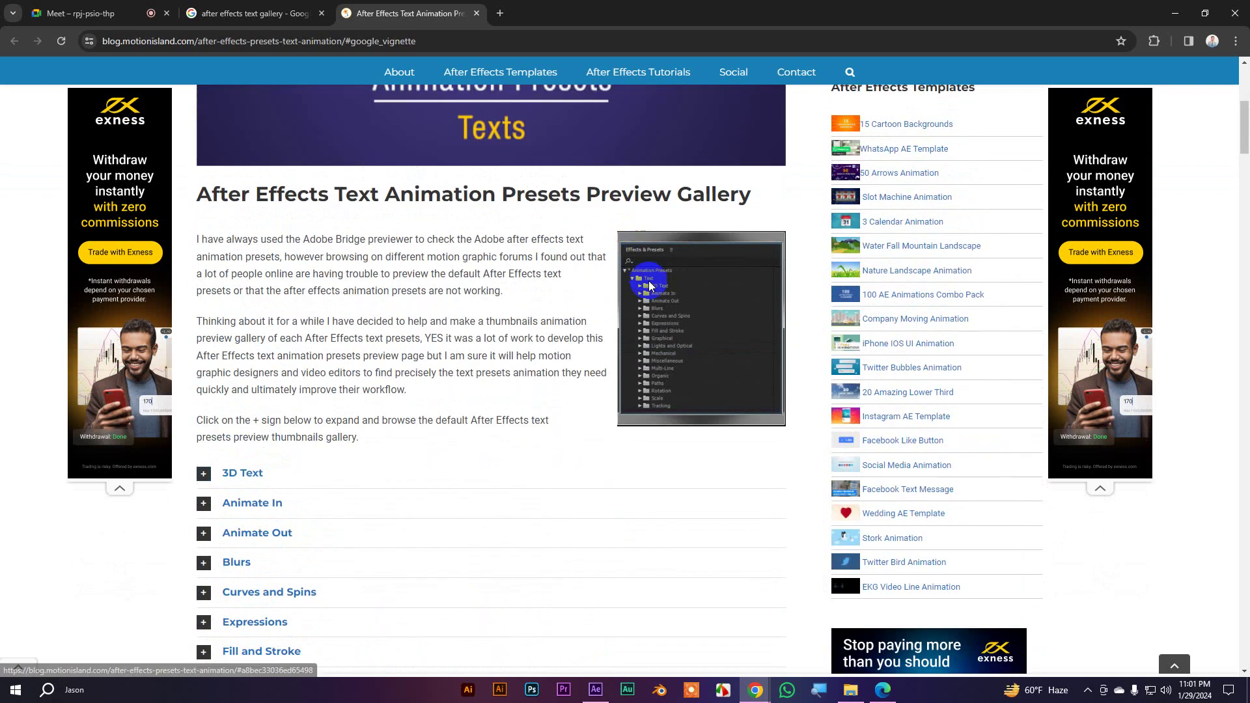
scroll(397, 375, "down", 5)
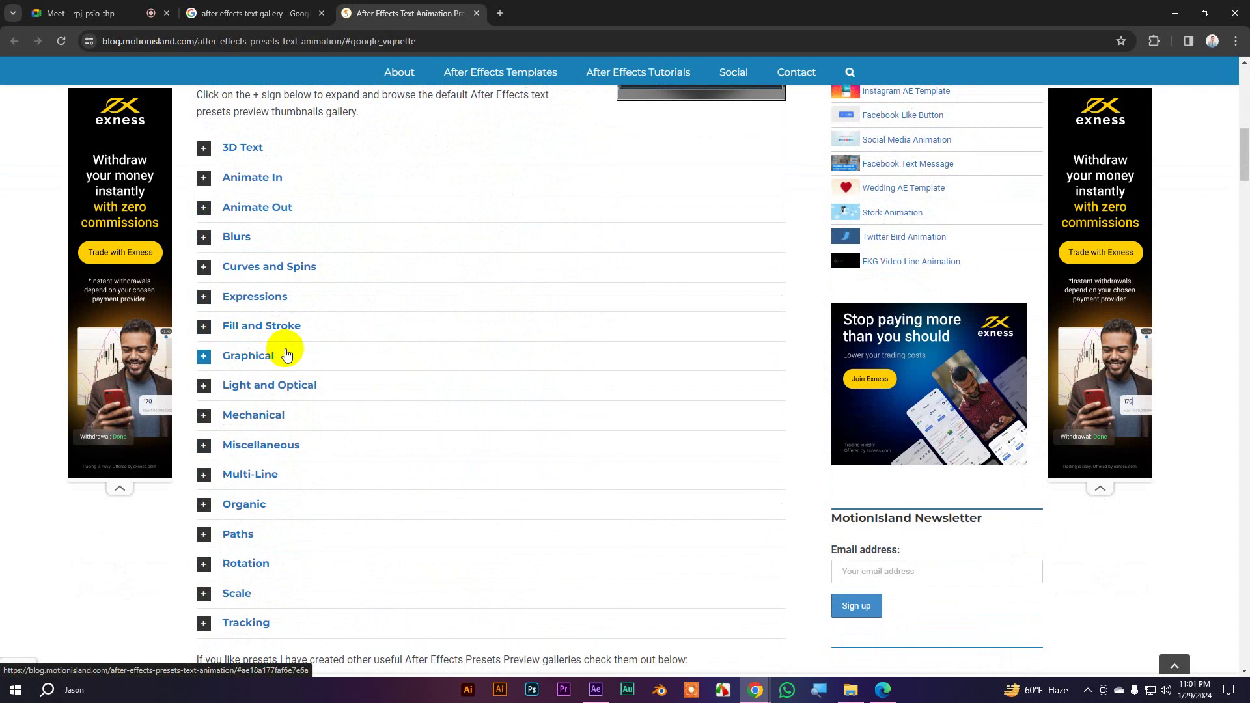
scroll(286, 355, "up", 2)
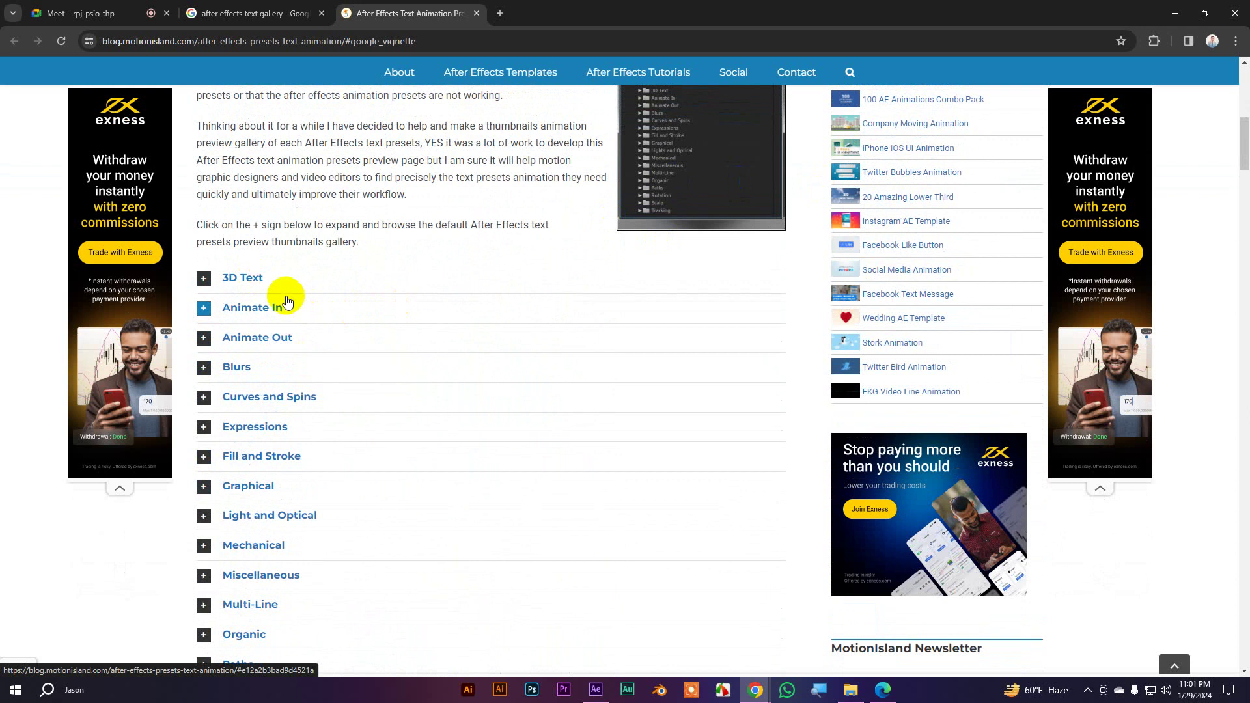
scroll(286, 301, "down", 2)
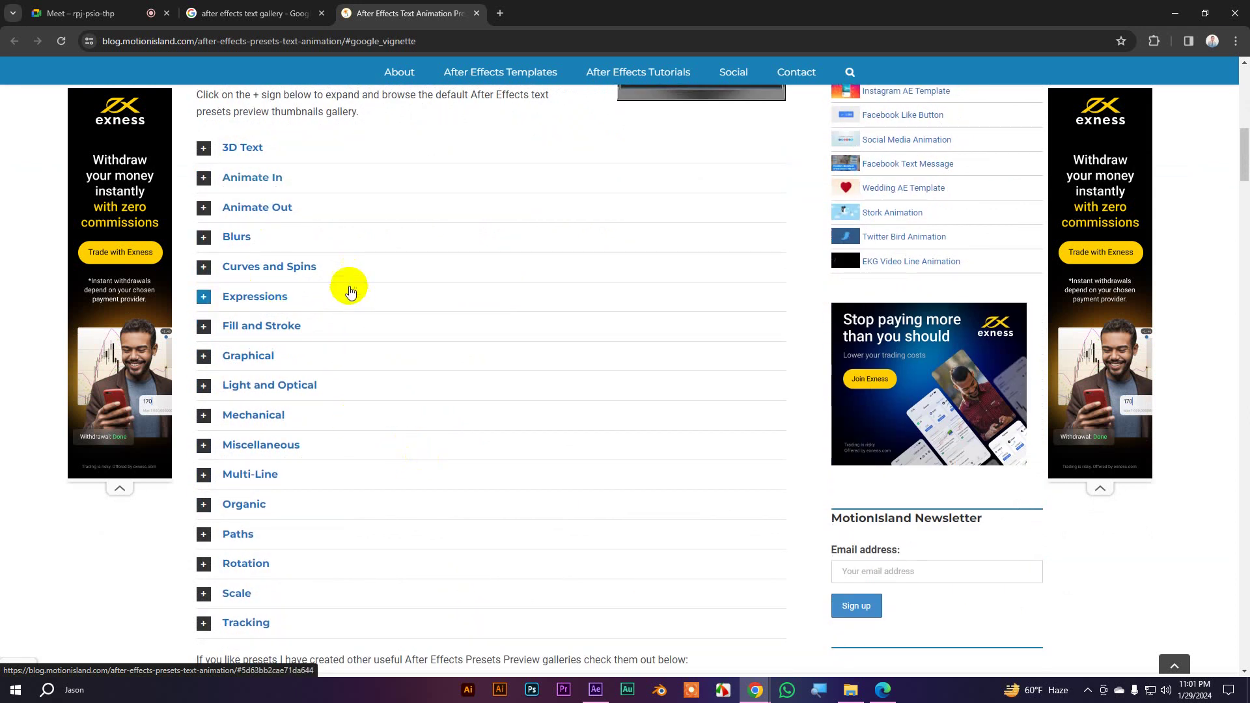
Expand the 3D Text gallery and copy the '3D Rotate around Circle' preset name
left_click(204, 150)
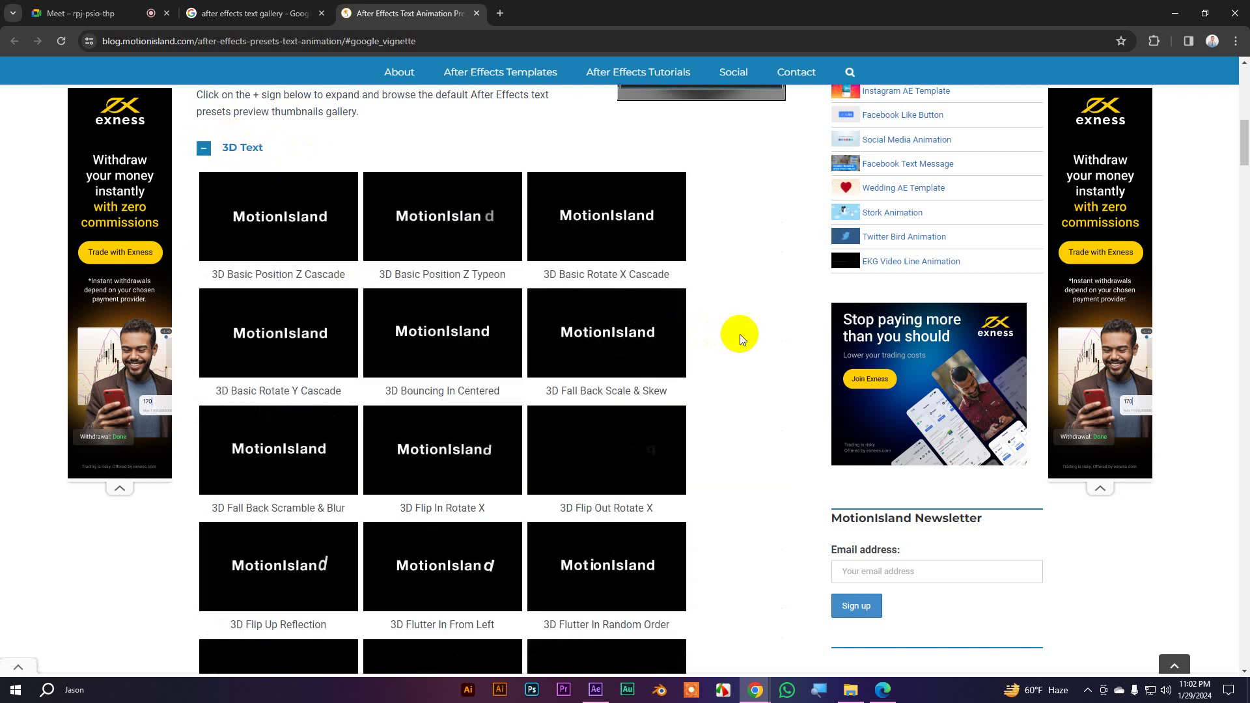
scroll(740, 334, "down", 4)
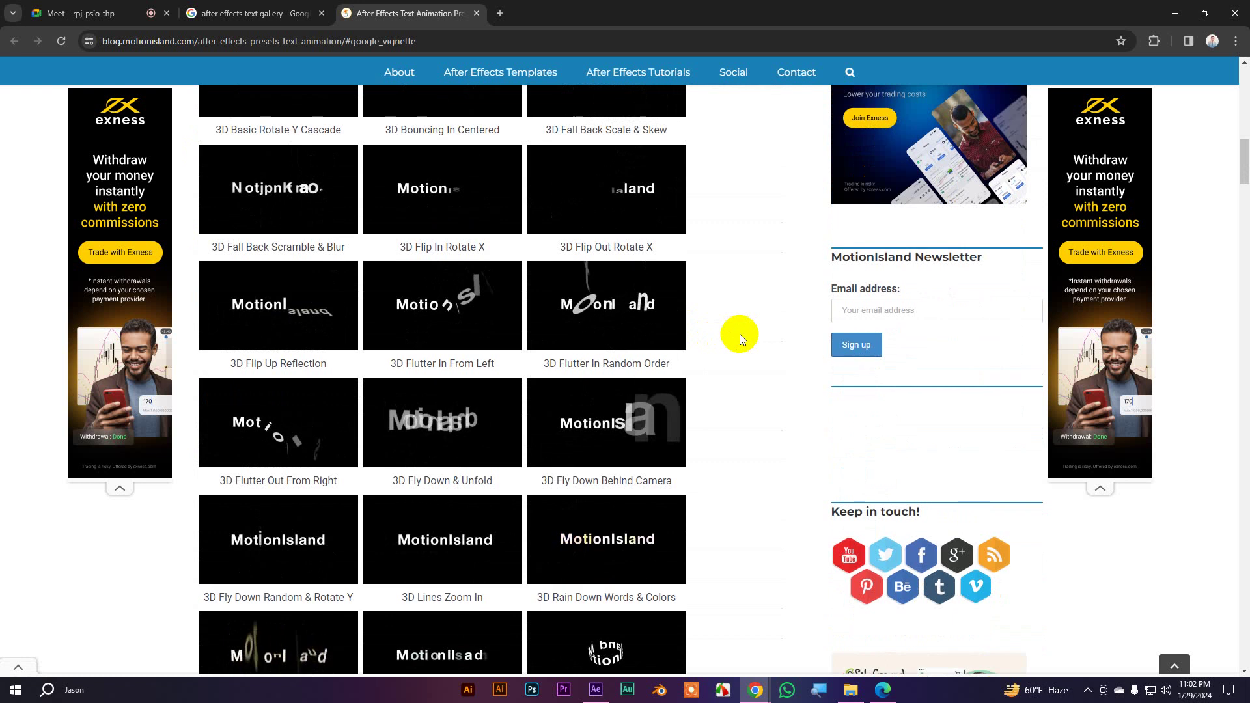
scroll(739, 334, "down", 7)
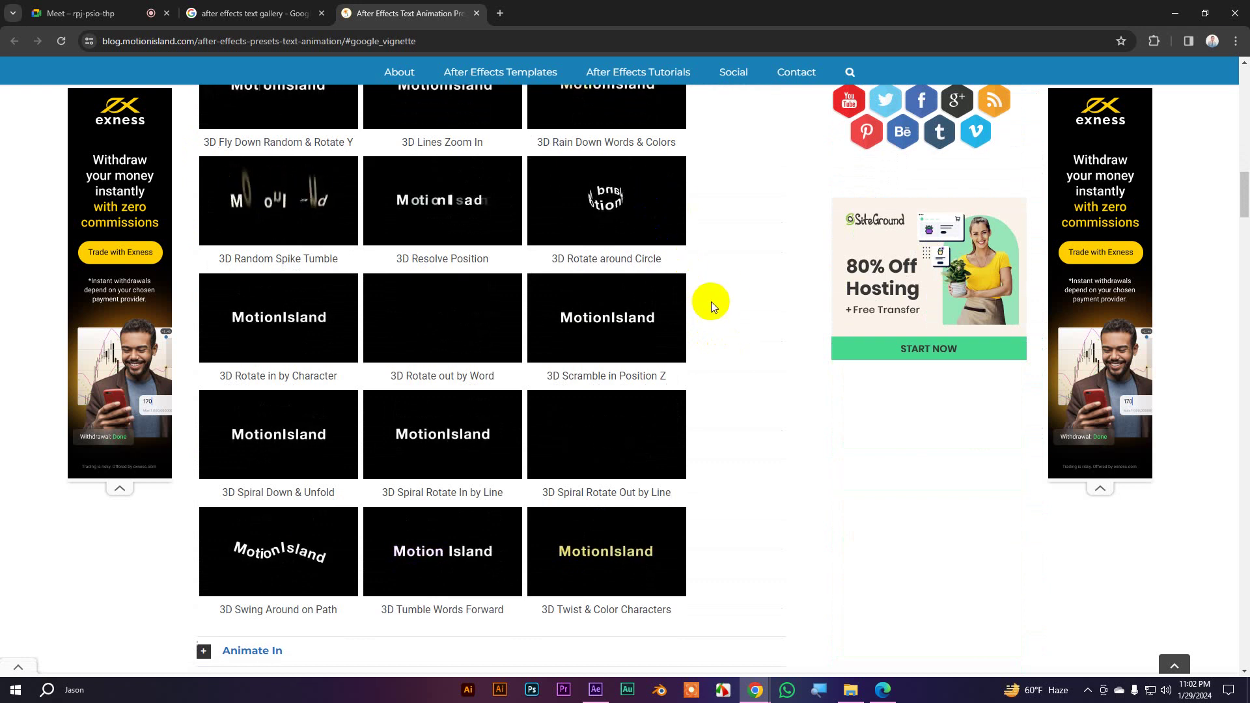
scroll(711, 302, "up", 1)
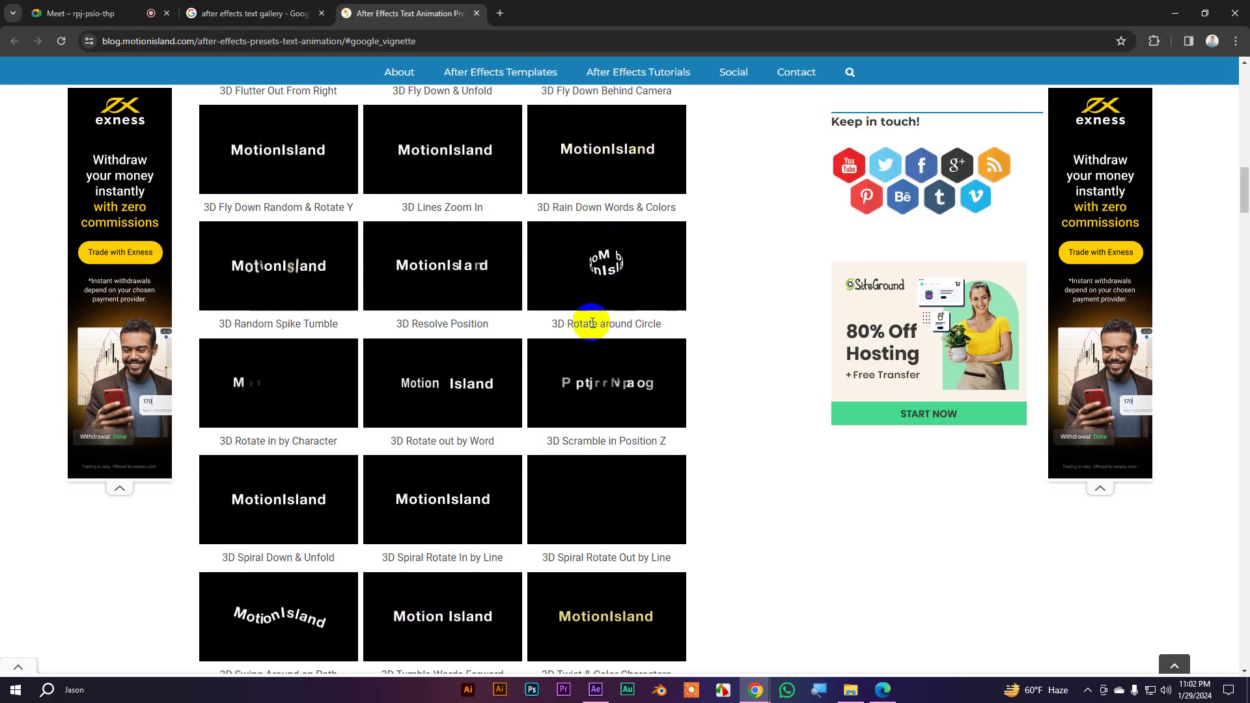
left_click_drag(551, 324, 661, 324)
key("super+c")
right_click(655, 326)
left_click(665, 344)
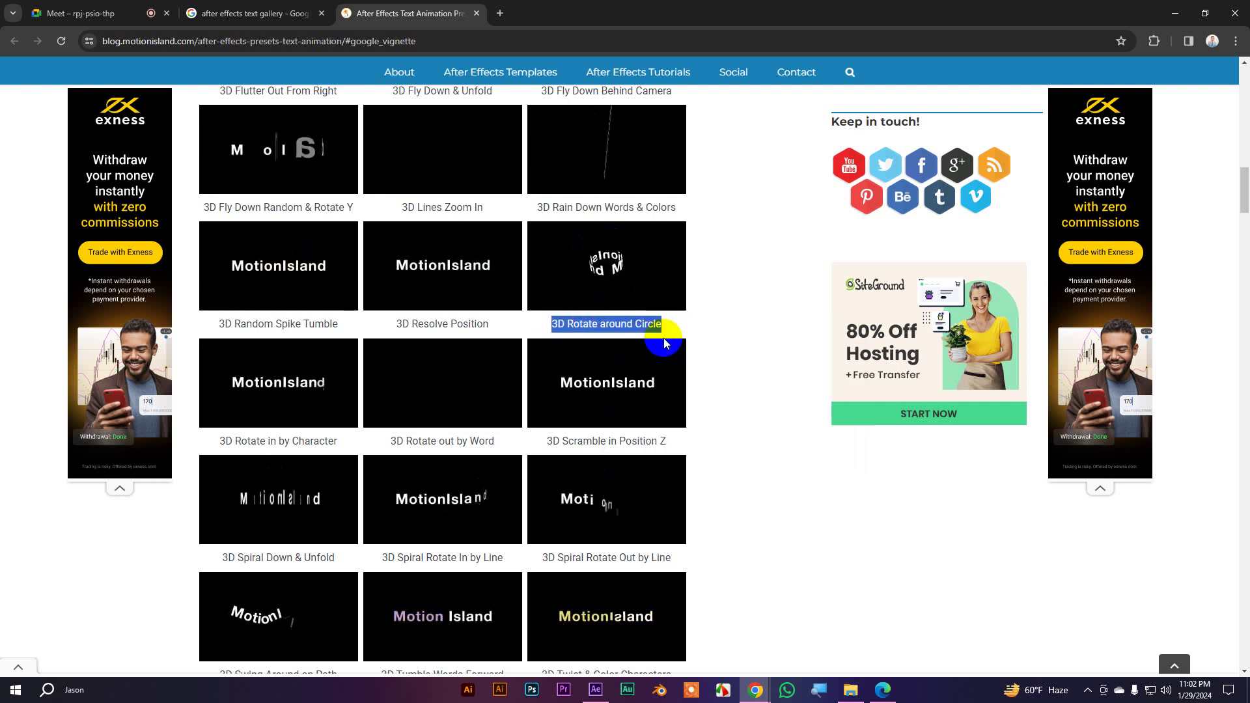
Drag the searched 3D Rotate around Circle preset onto the red text layer and scrub to preview it
left_click(595, 690)
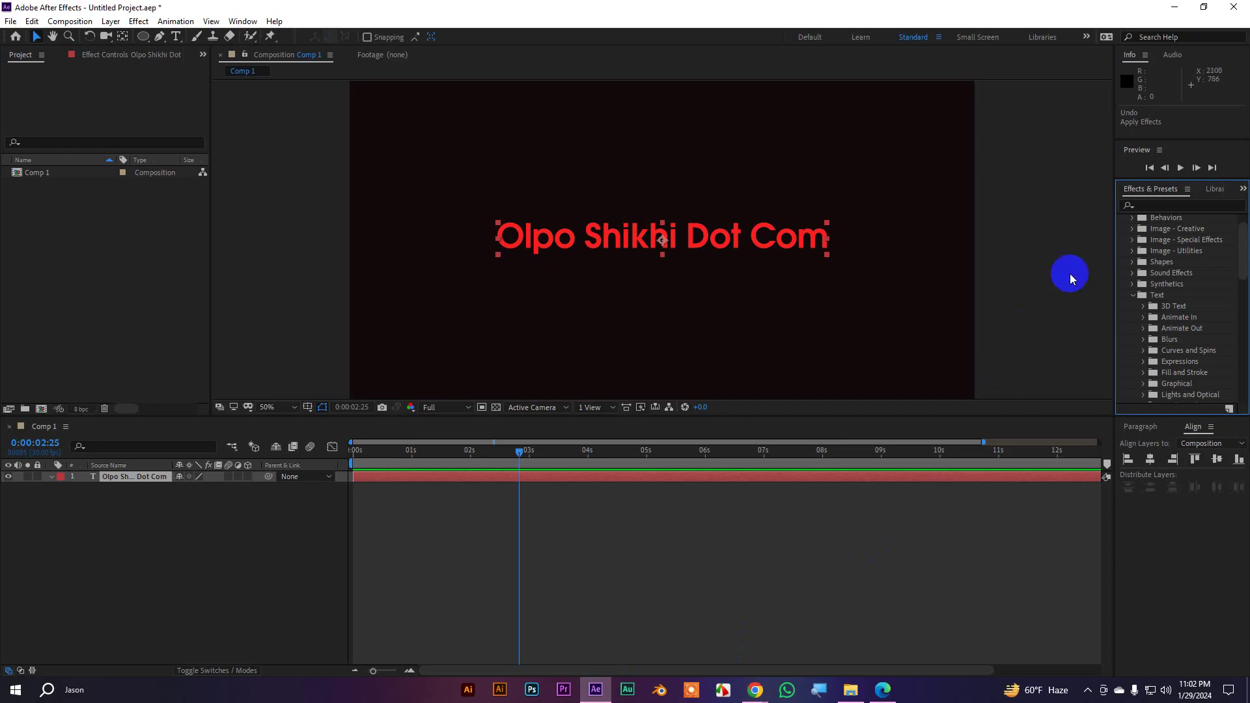
right_click(1160, 205)
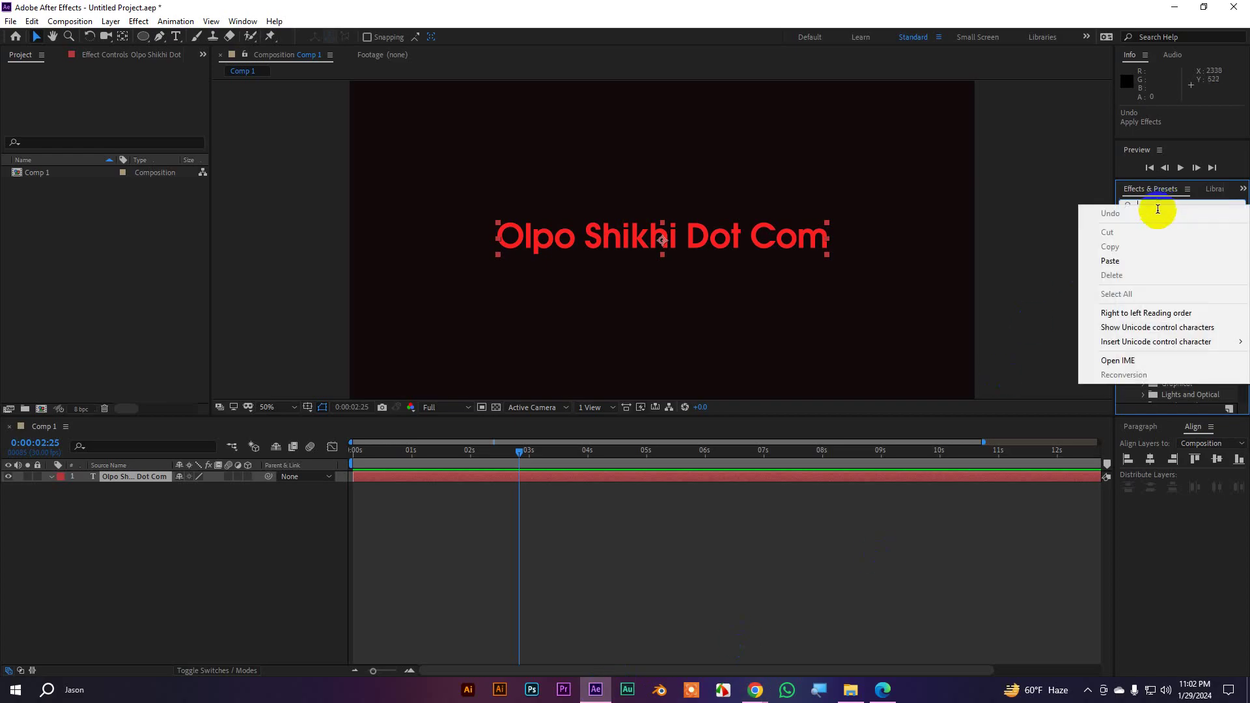
left_click(1127, 262)
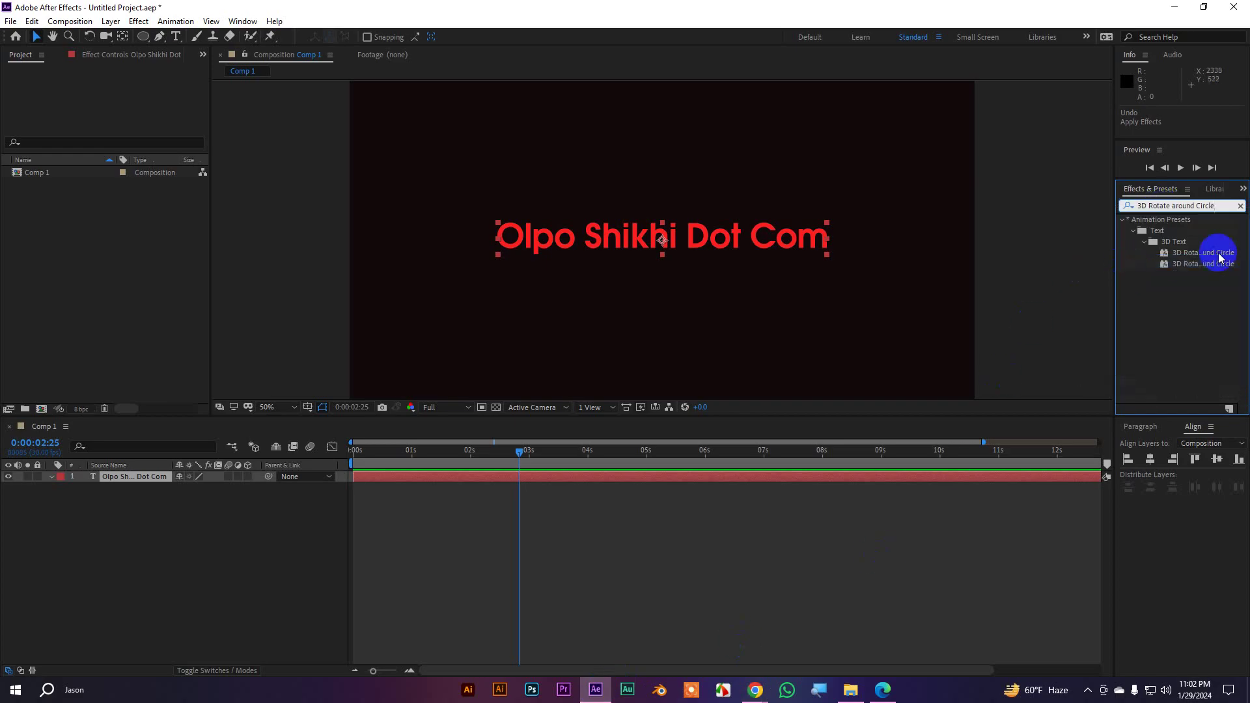
left_click_drag(1204, 254, 682, 238)
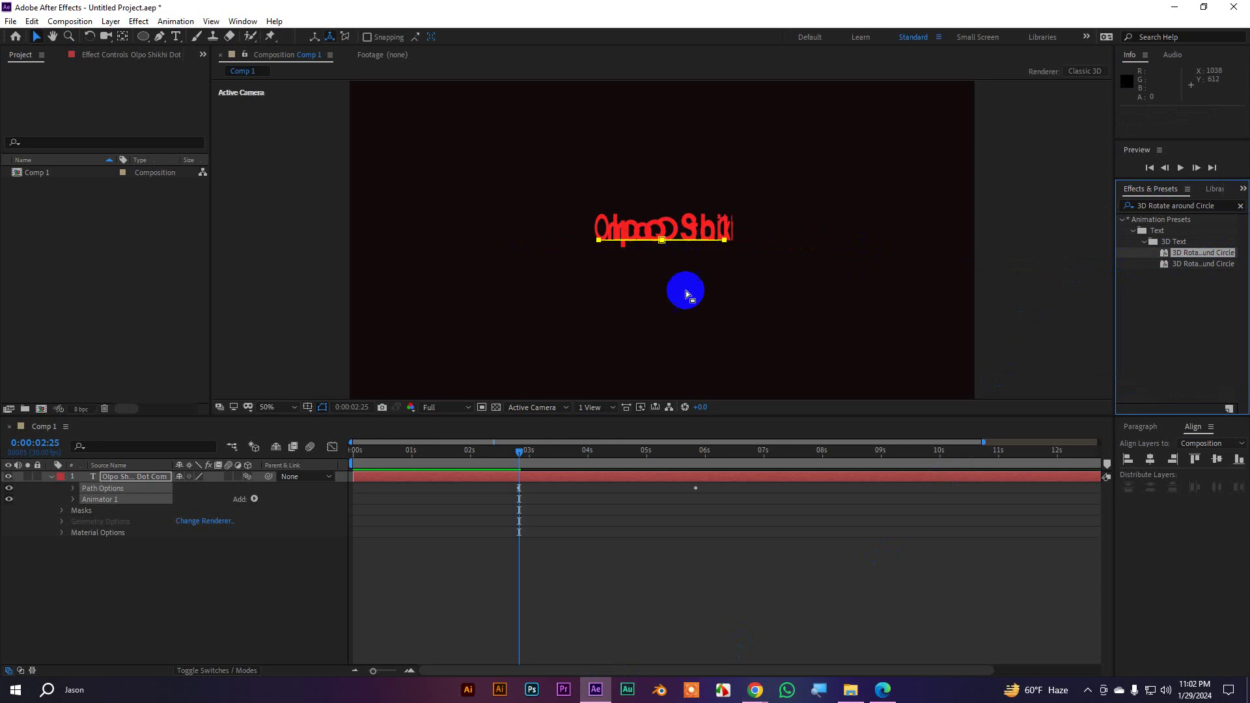
left_click_drag(519, 456, 638, 470)
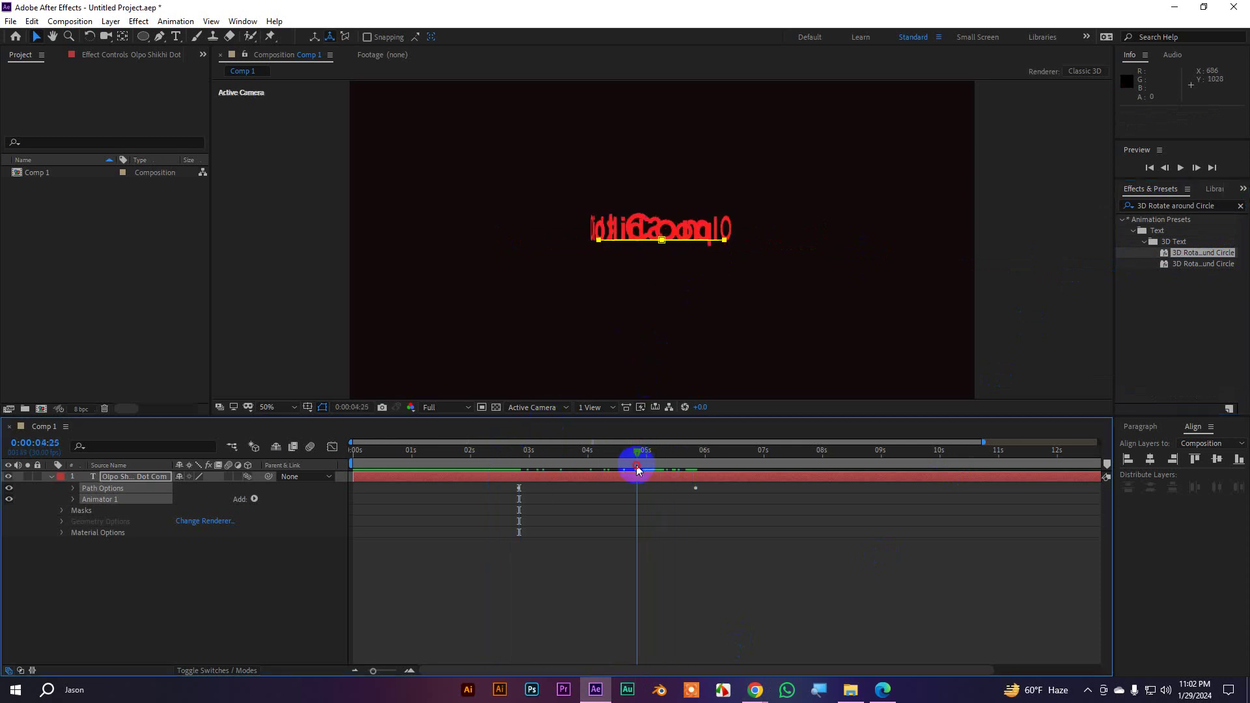
left_click(590, 408)
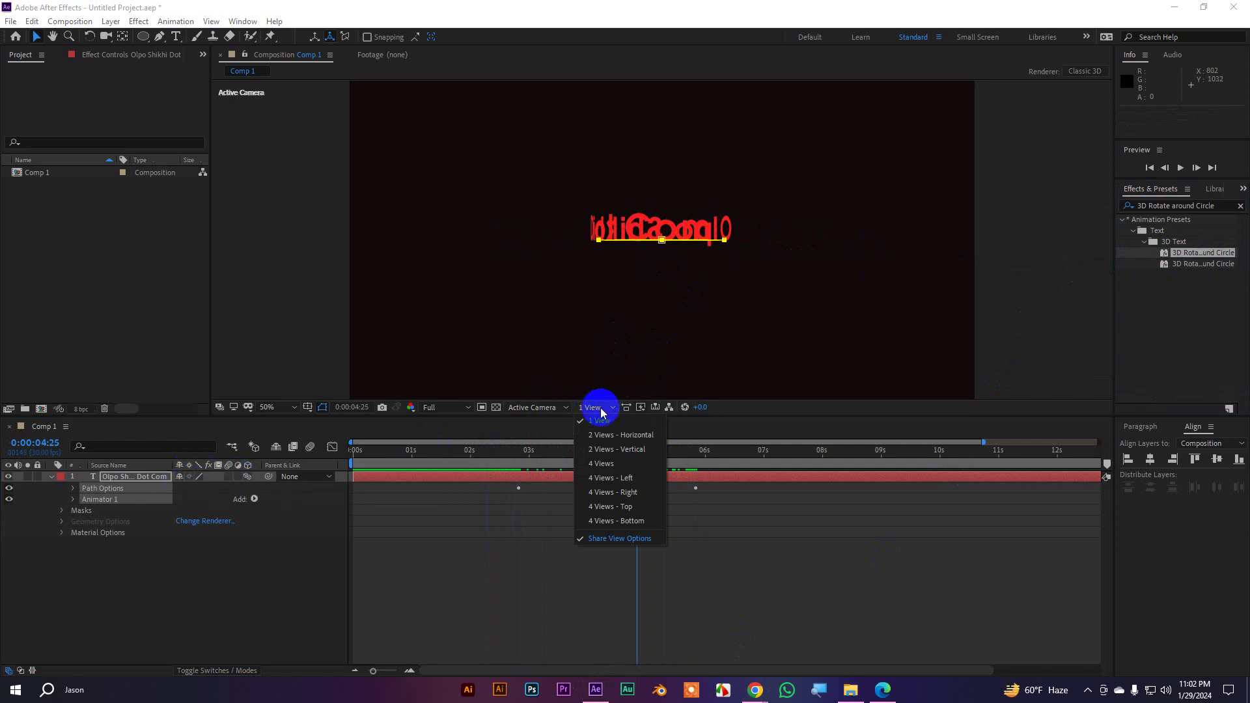
View the circling text from Custom View 1 at 200% zoom, previewing from about 2 seconds
left_click(550, 408)
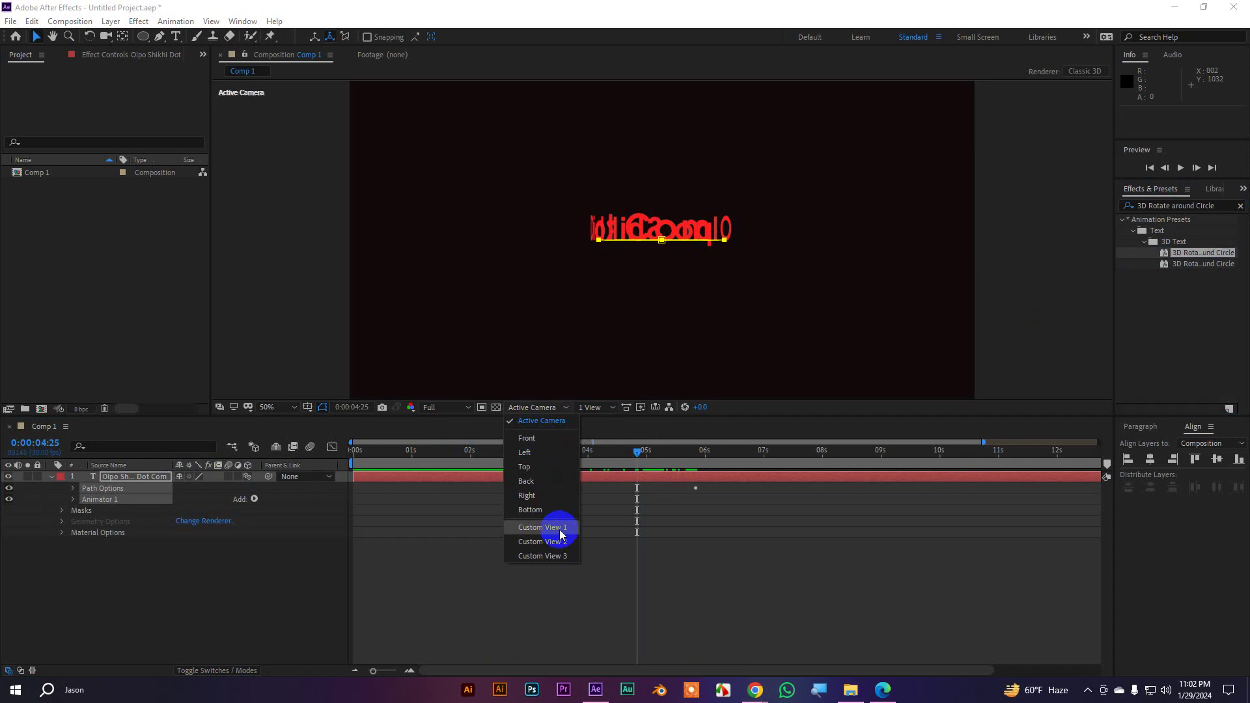
left_click(595, 409)
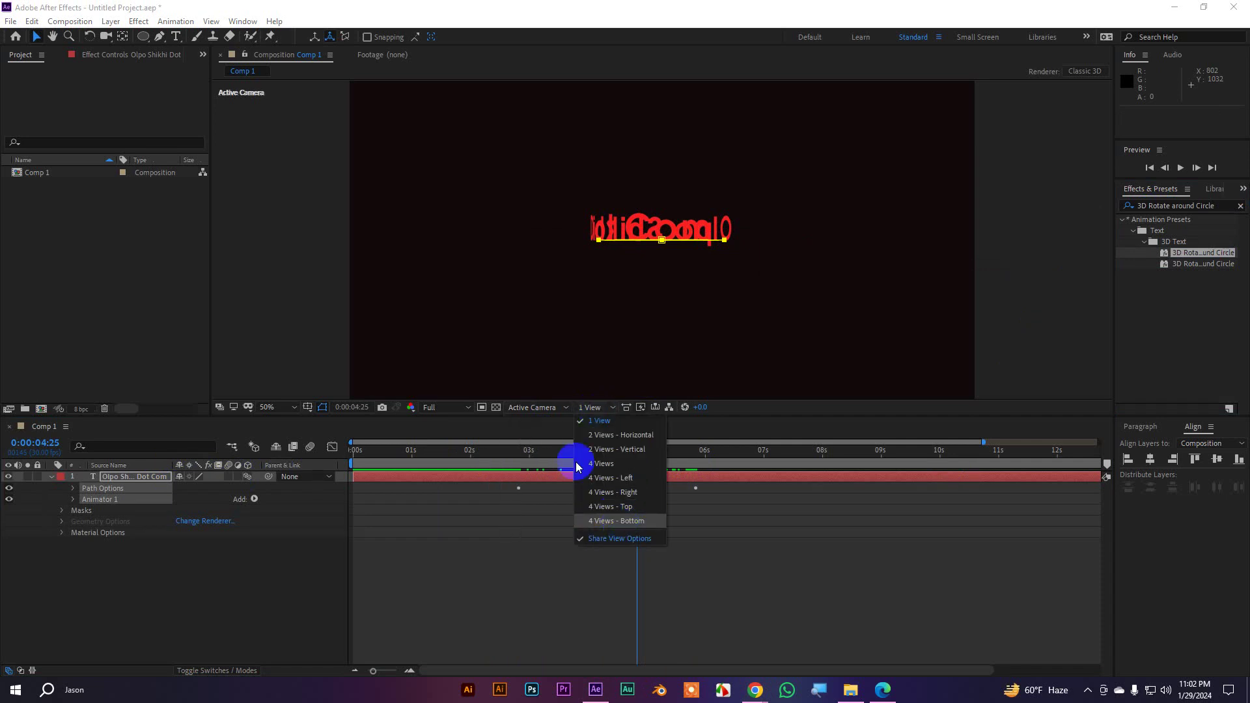
left_click(534, 408)
left_click(552, 533)
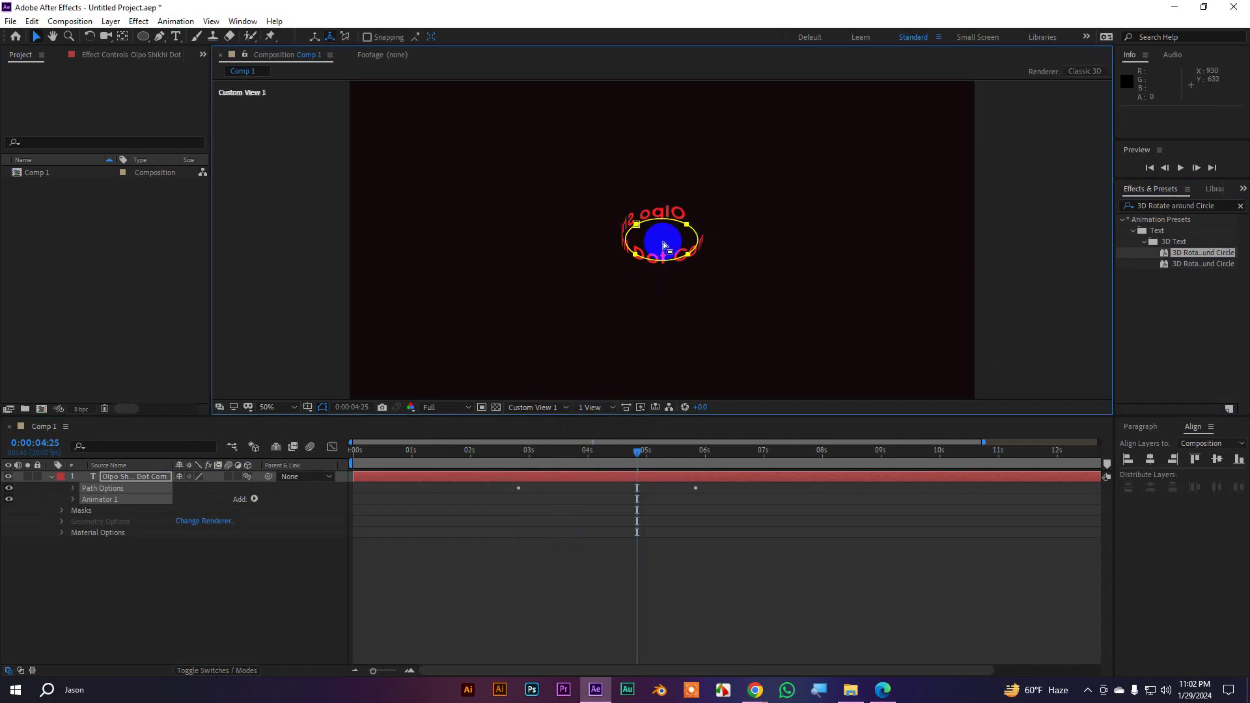
key("period")
key("period")
key("period")
key("period")
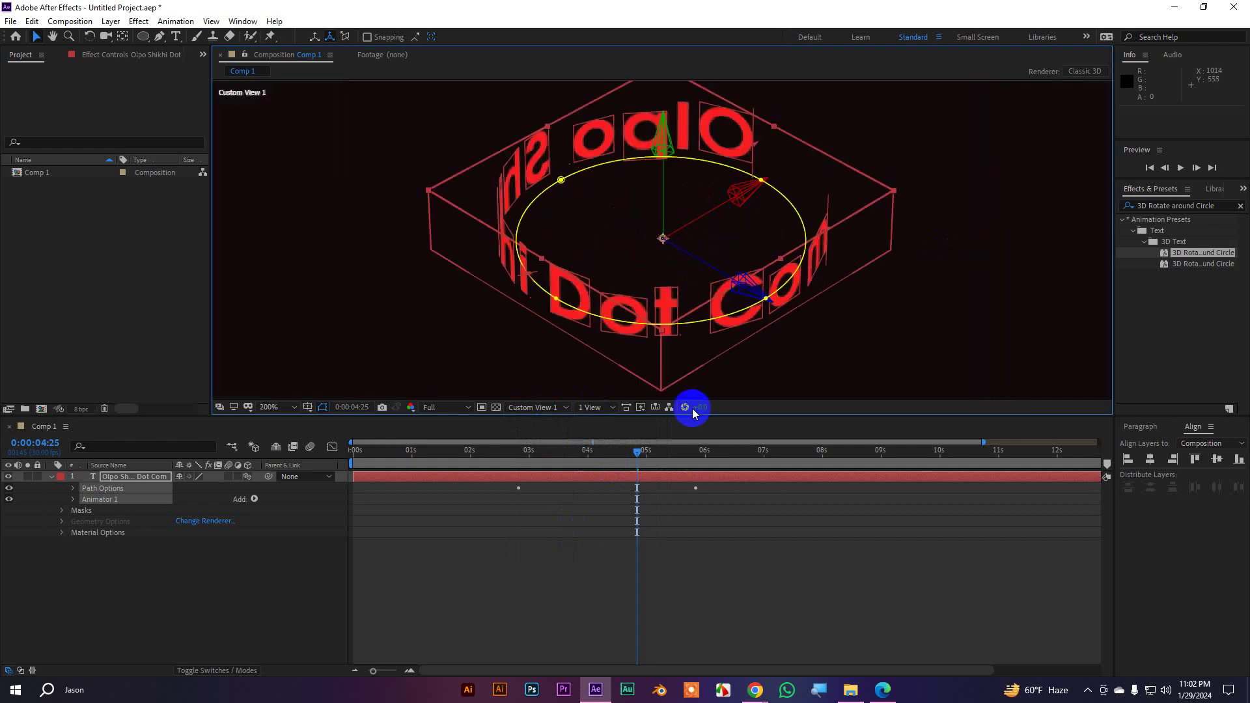
left_click_drag(642, 455, 501, 465)
left_click(701, 578)
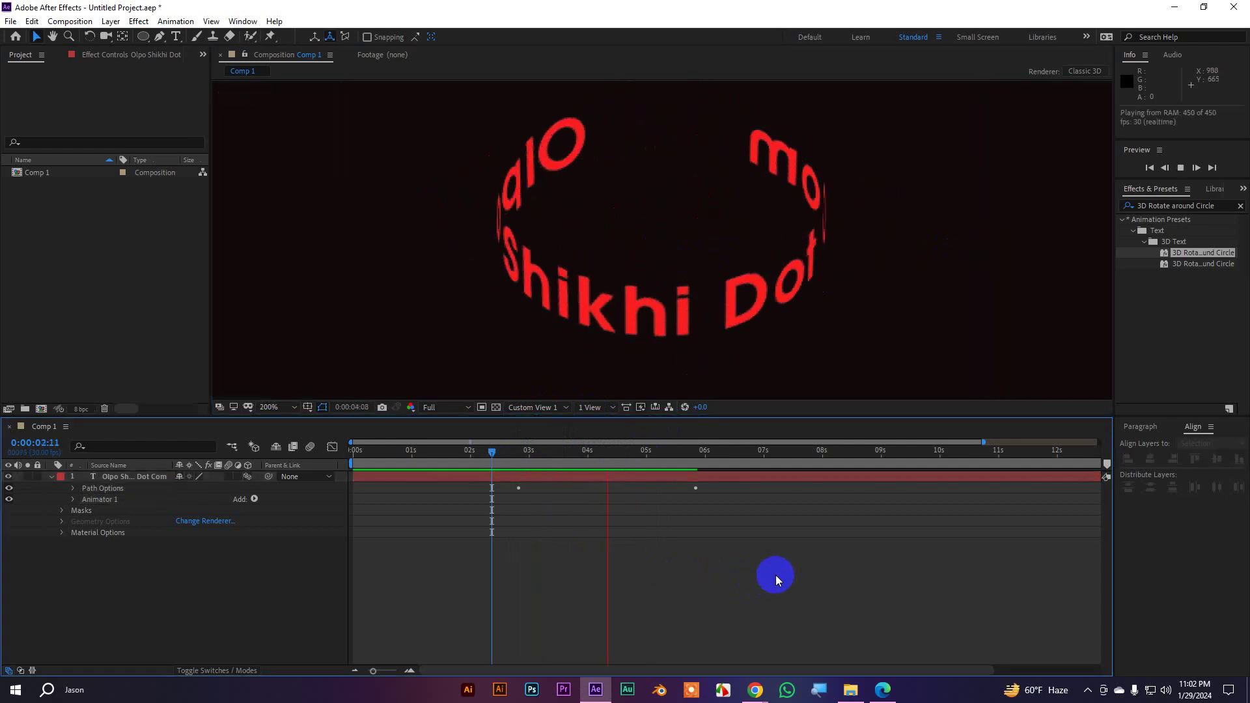
key("space")
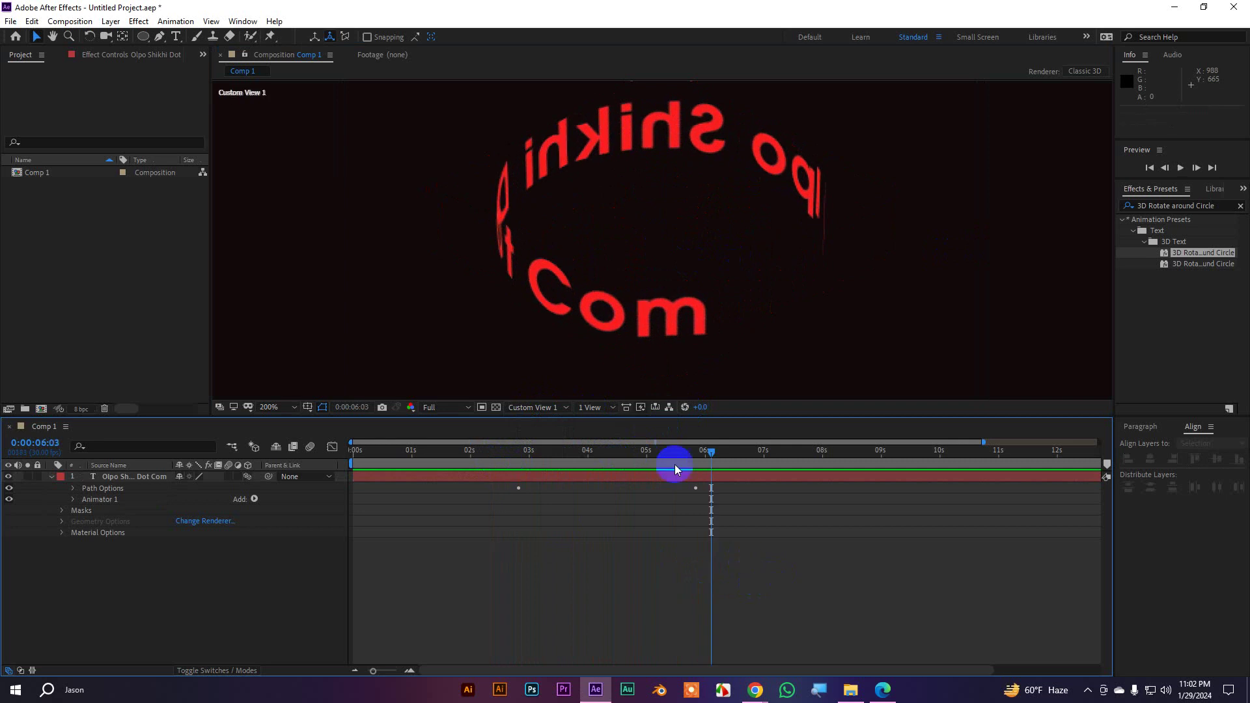
Return to Active Camera view and undo the 3D Rotate around Circle preset
left_click(545, 408)
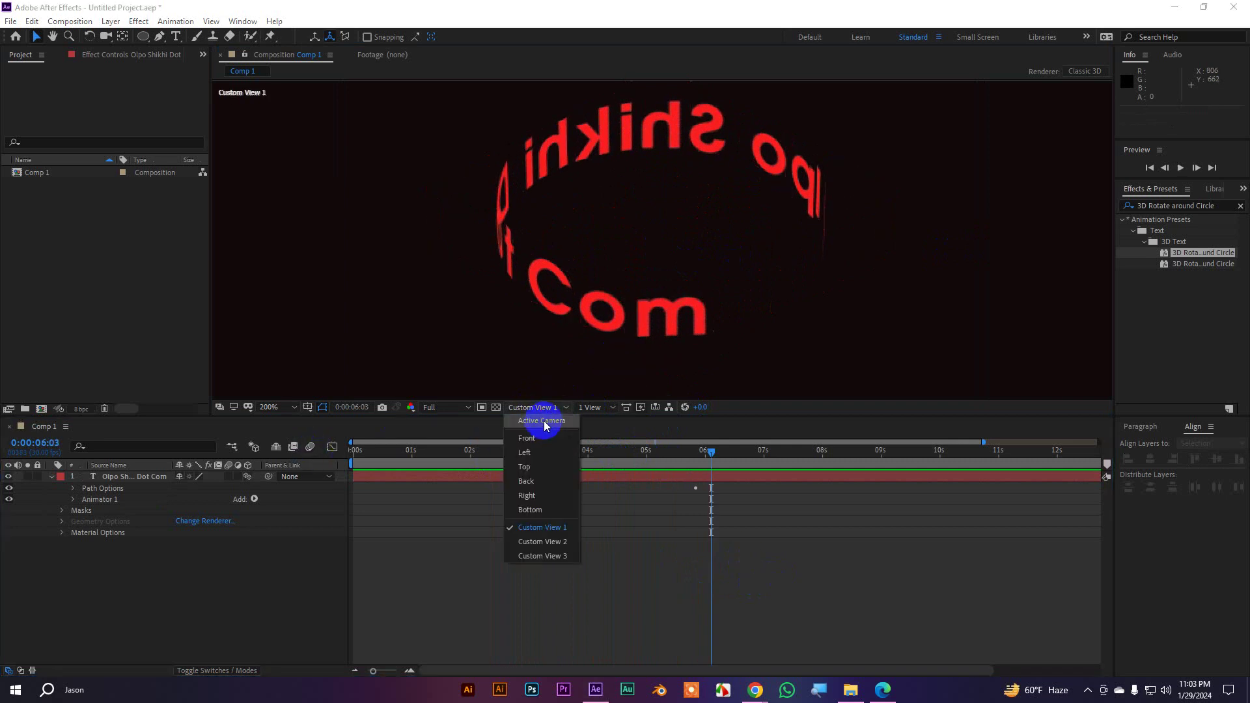
left_click(546, 427)
scroll(604, 234, "down", 3)
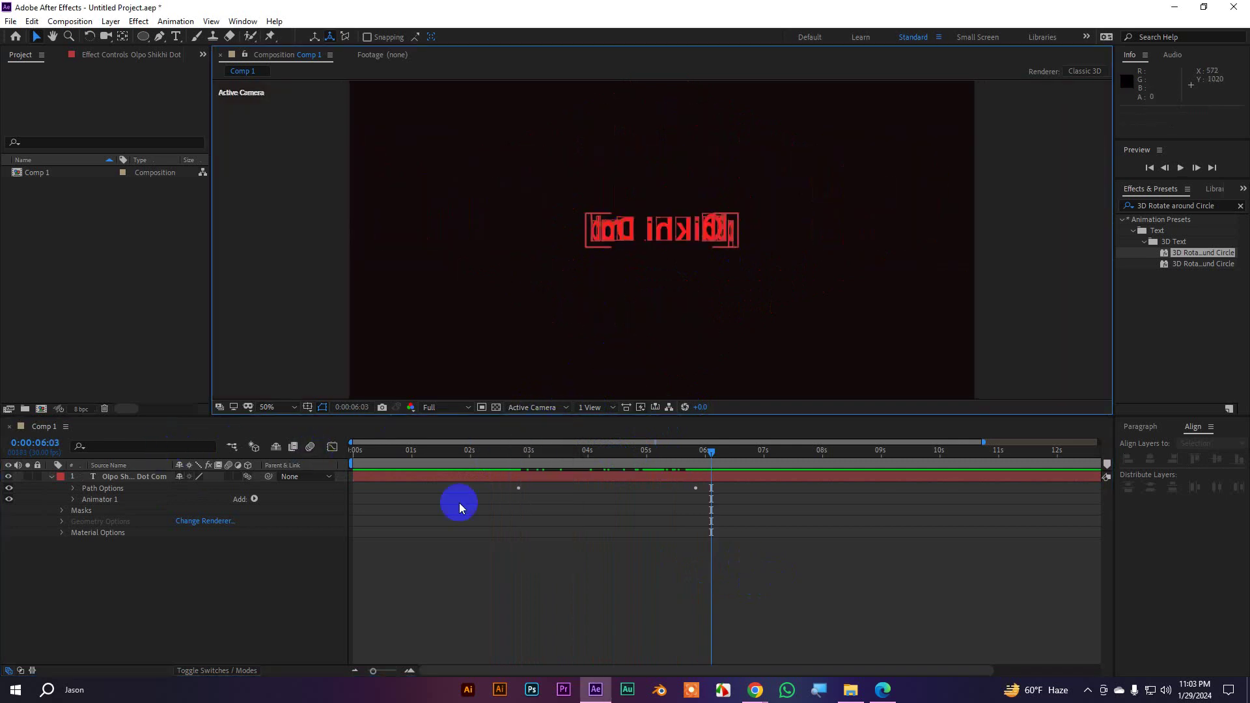
key("ctrl+z")
Back on the MotionIsland gallery page, expand the Animate In presets
mouse_move(755, 689)
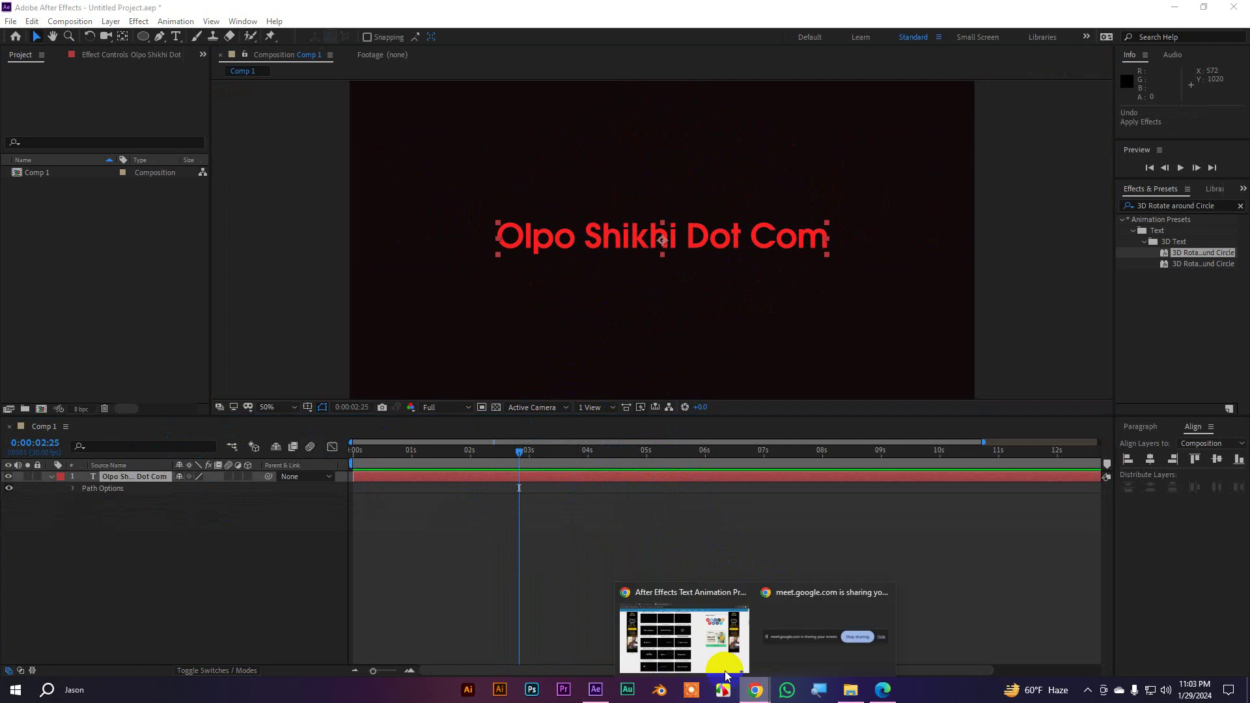
left_click(702, 650)
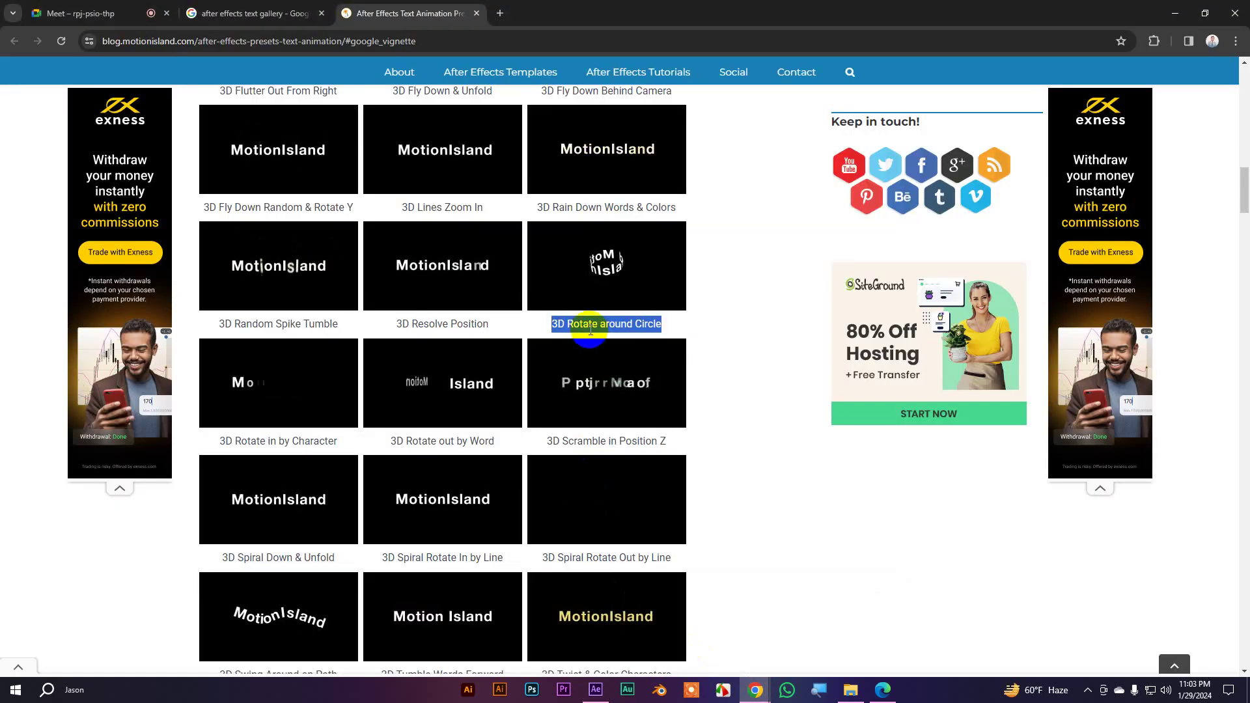
scroll(506, 313, "down", 5)
scroll(326, 281, "down", 2)
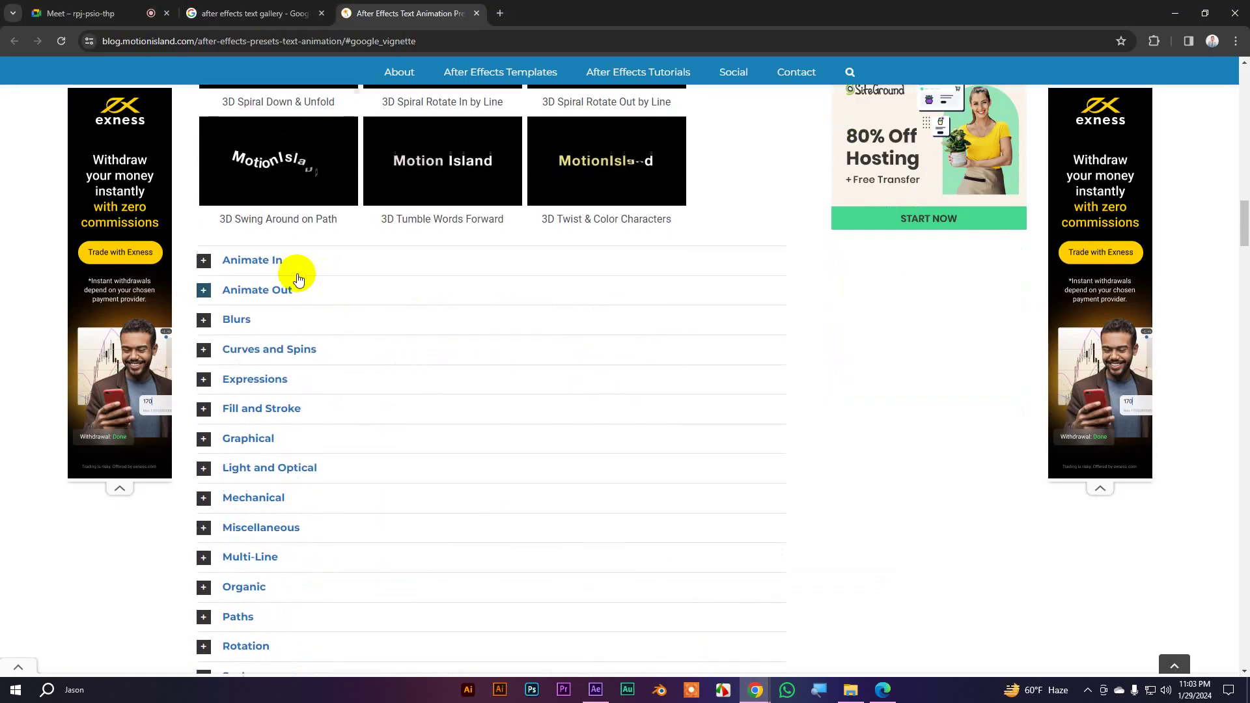
left_click(203, 258)
Expand the Animate Out preset gallery
scroll(606, 371, "up", 7)
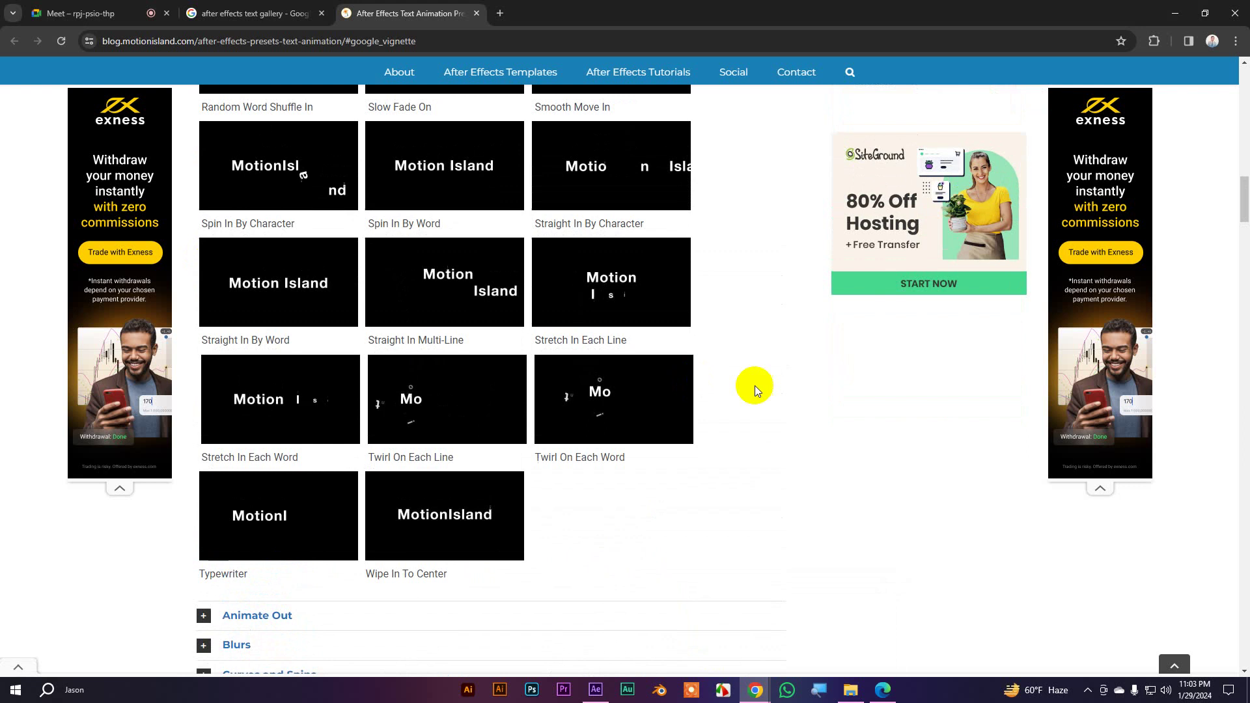
scroll(550, 335, "up", 2)
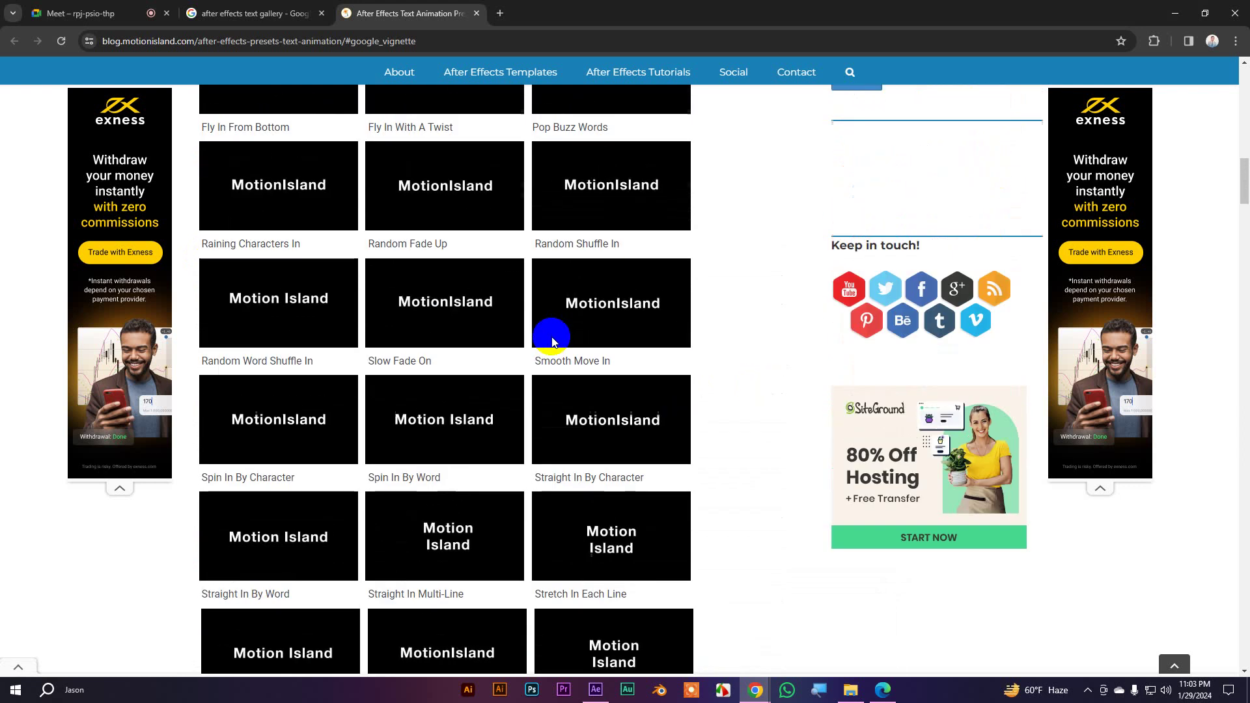
scroll(570, 338, "down", 4)
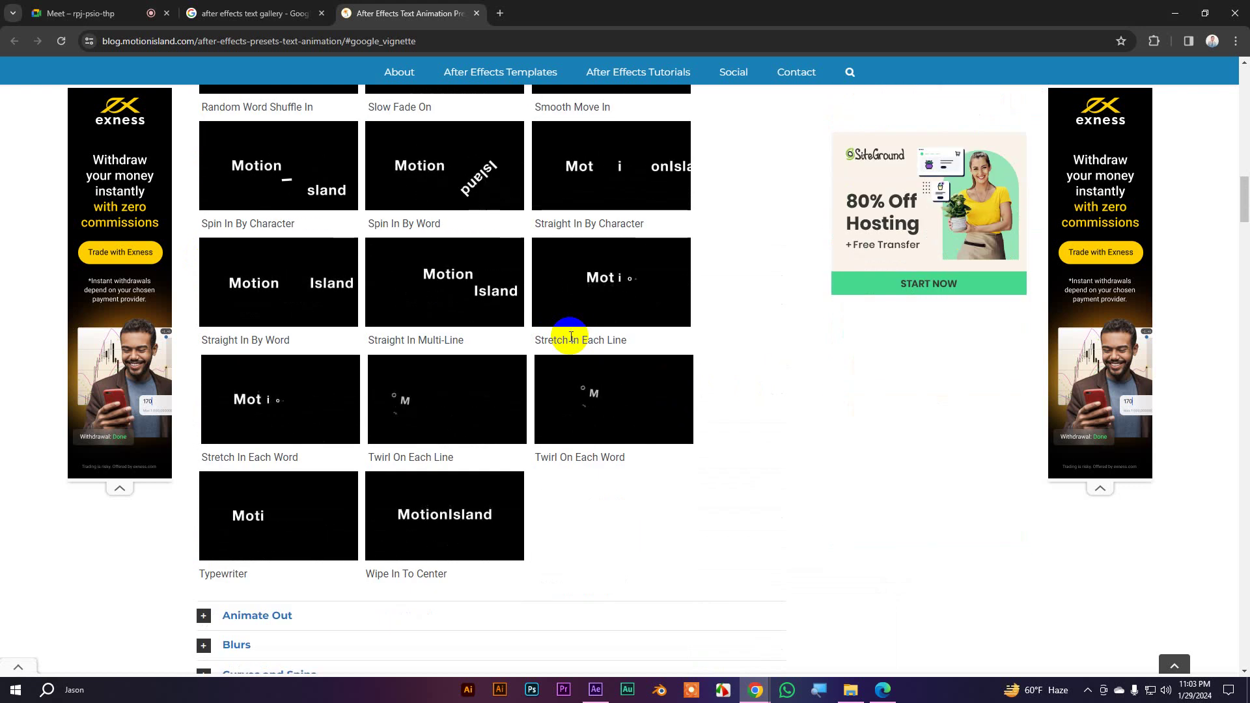
scroll(571, 340, "down", 5)
scroll(570, 336, "down", 2)
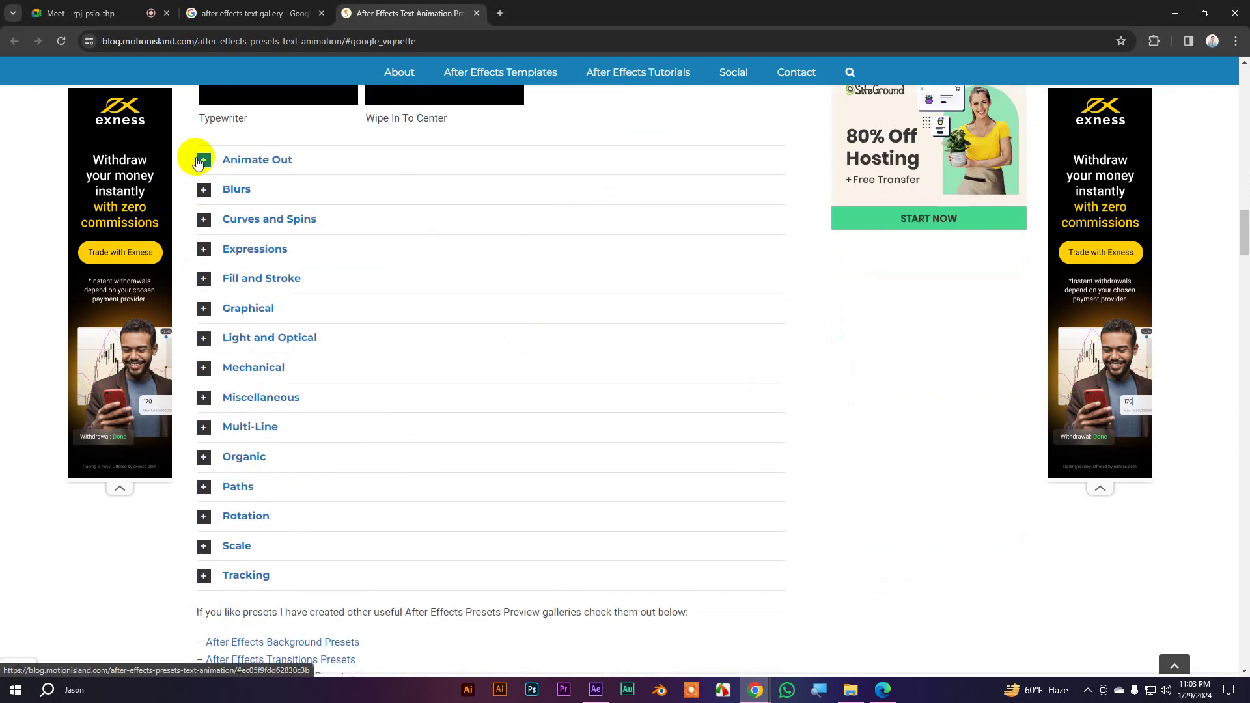
left_click(203, 162)
Expand the Blurs category to preview presets like Blur By Word, Foggy and Transporter
scroll(536, 331, "up", 18)
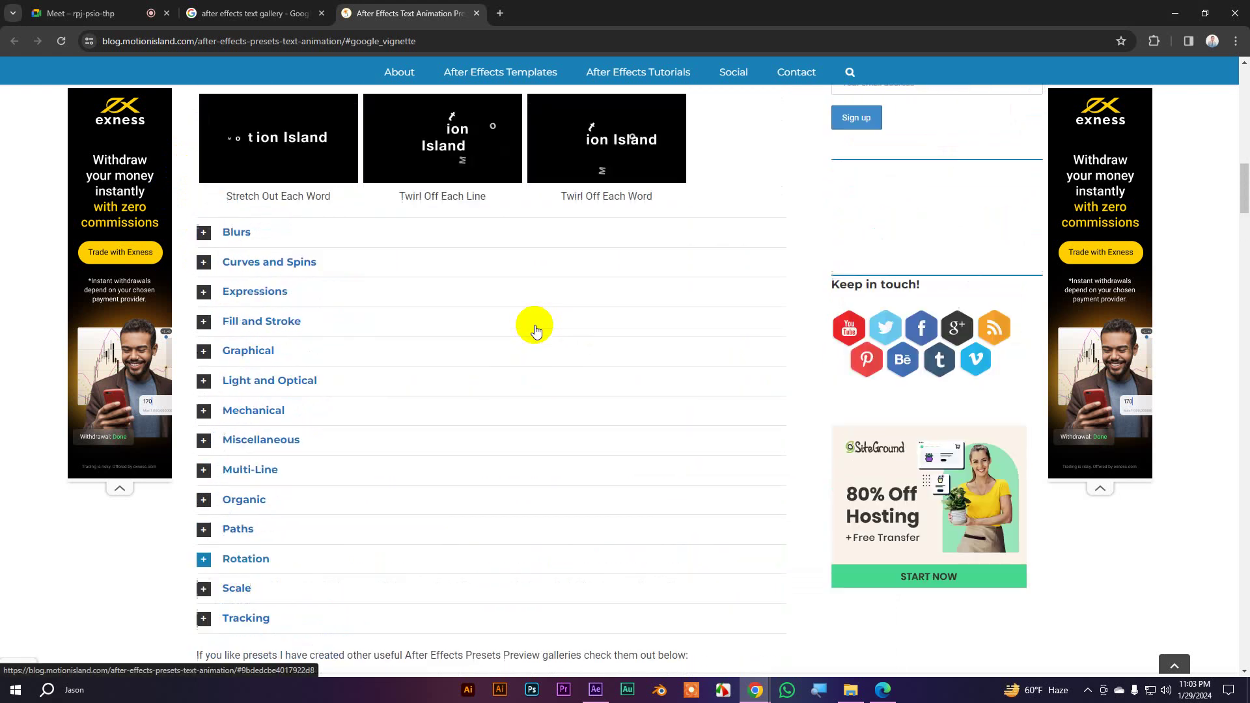
scroll(536, 331, "up", 1)
scroll(535, 331, "down", 2)
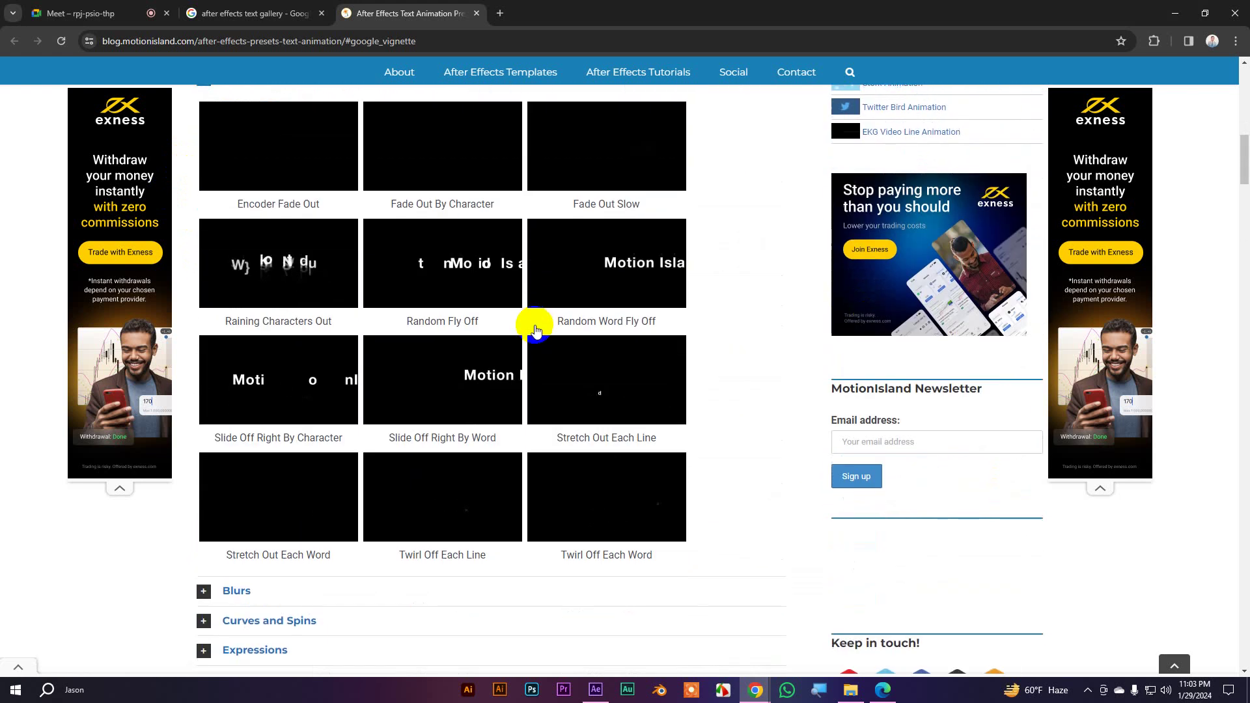
scroll(535, 331, "down", 3)
left_click(203, 393)
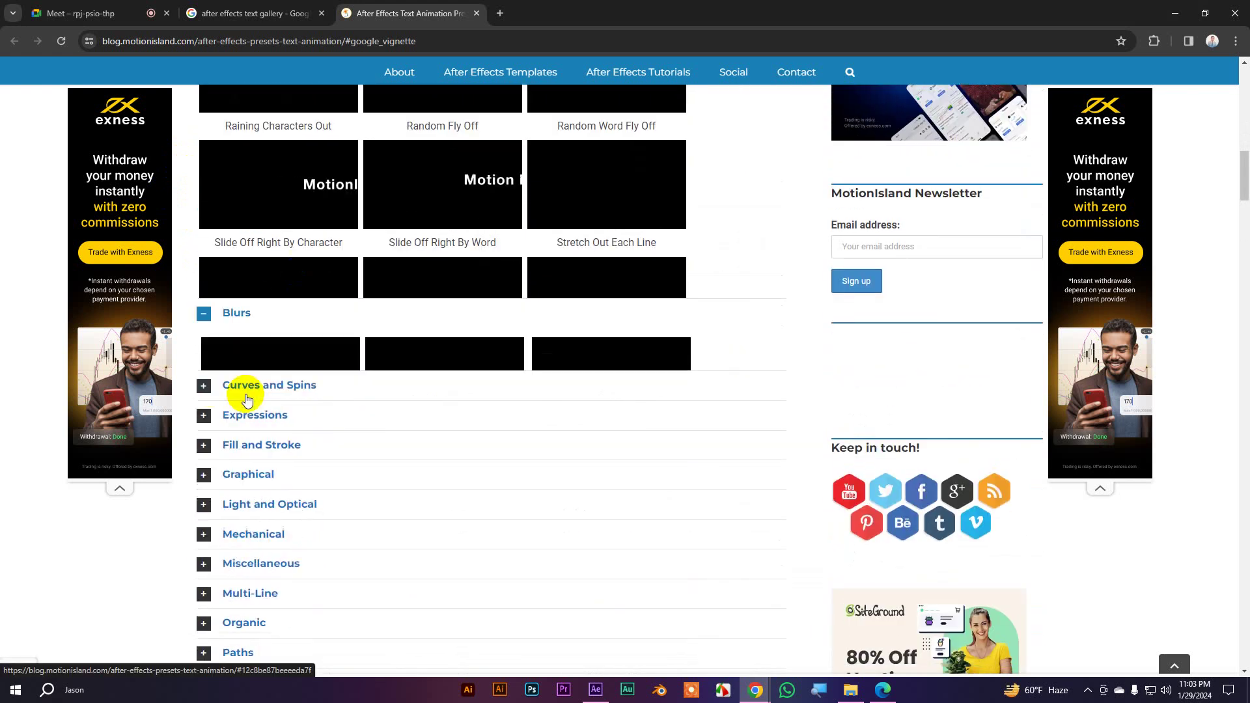
scroll(355, 390, "up", 6)
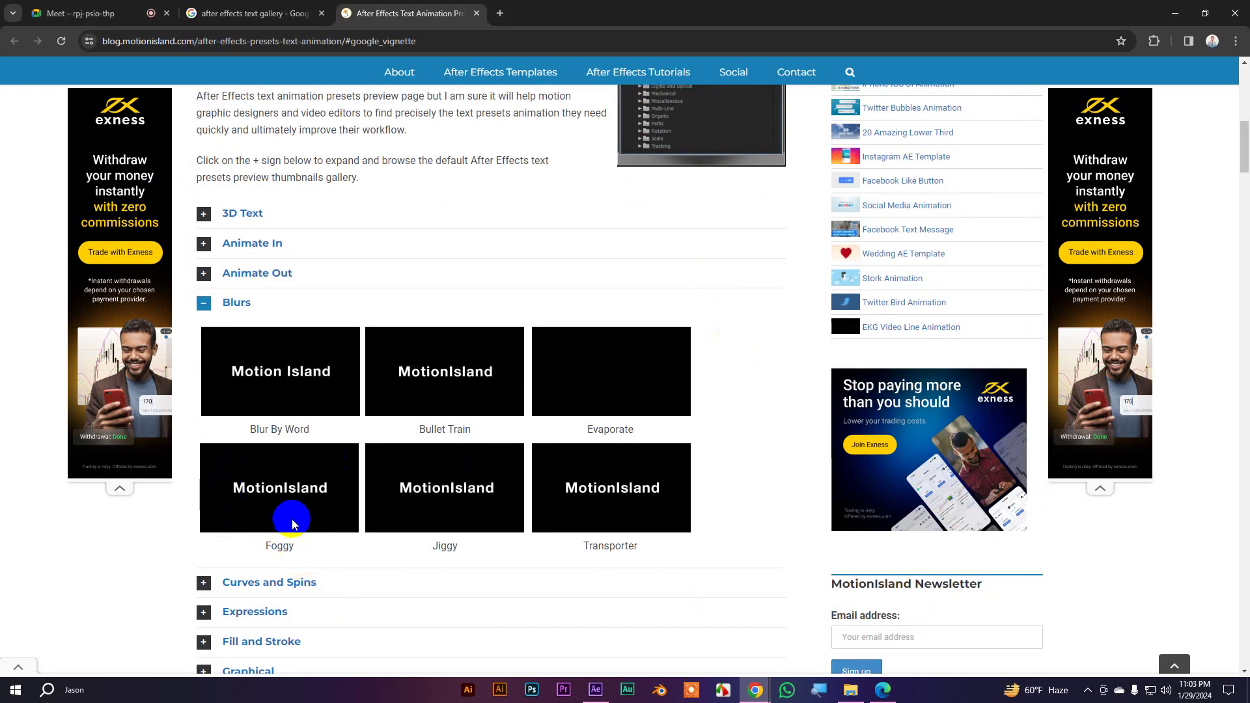
scroll(292, 515, "down", 1)
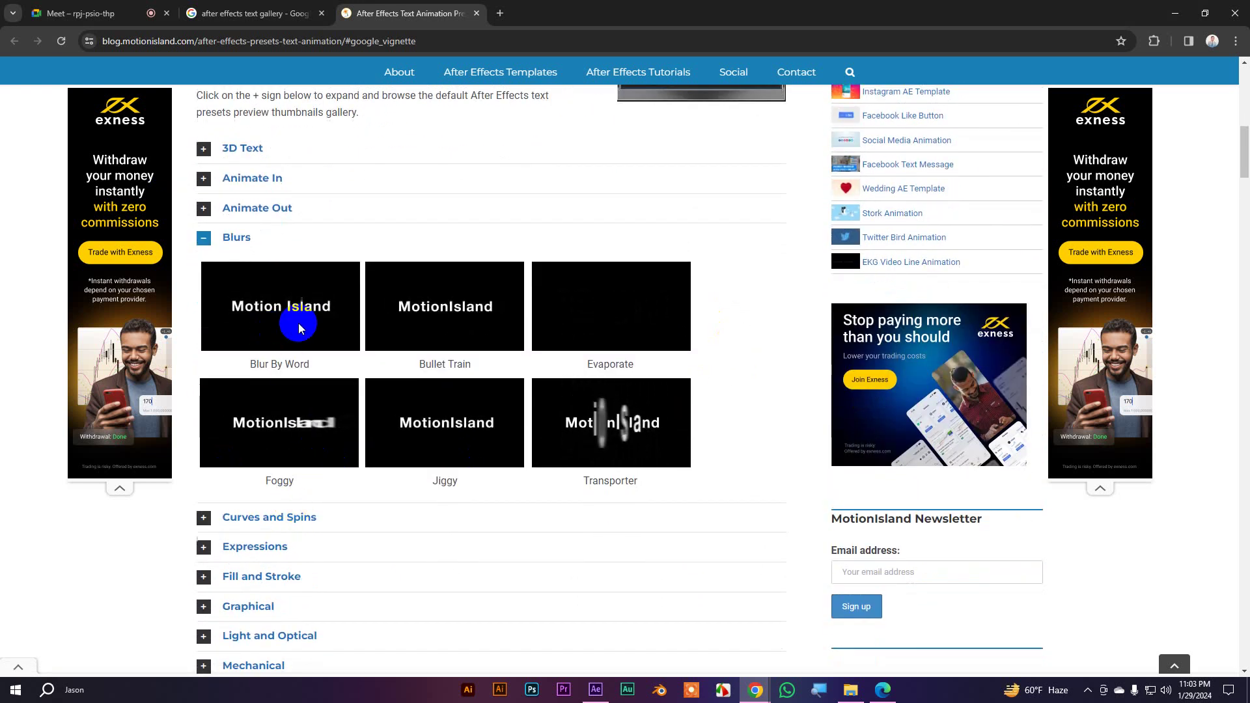
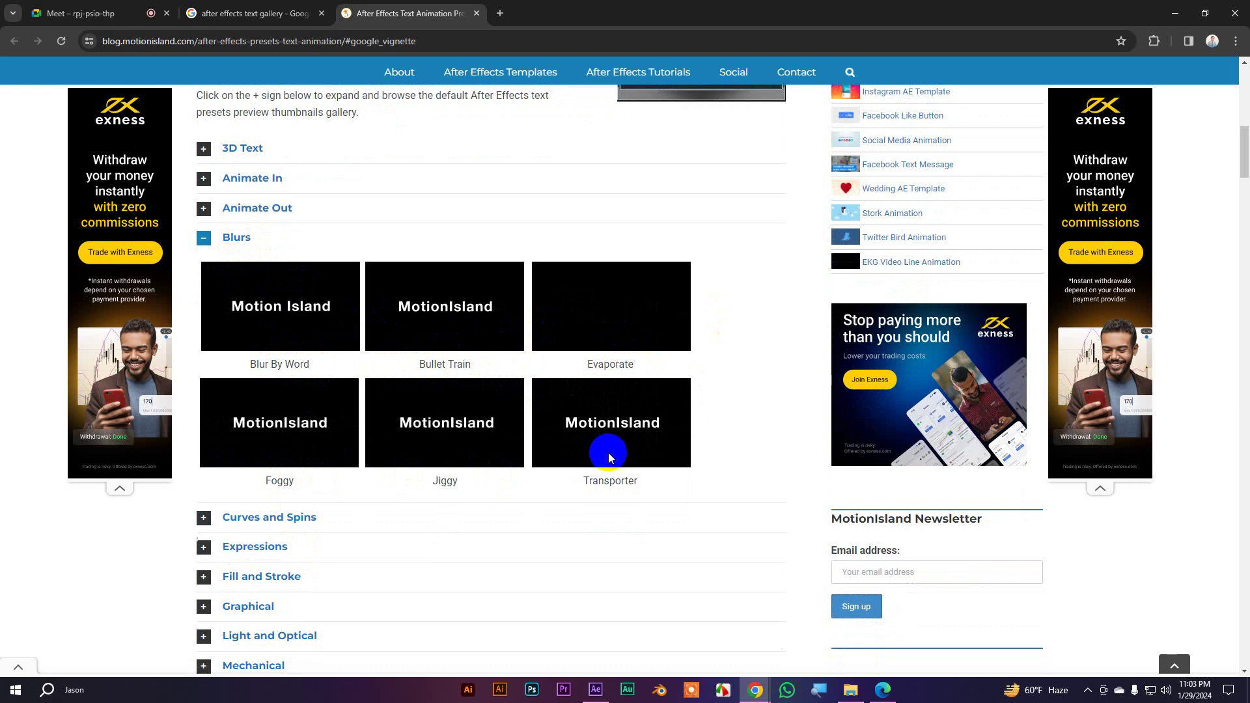
Copy the name 'Foggy' from MotionIsland's Blurs previews and return to After Effects
scroll(572, 441, "down", 3)
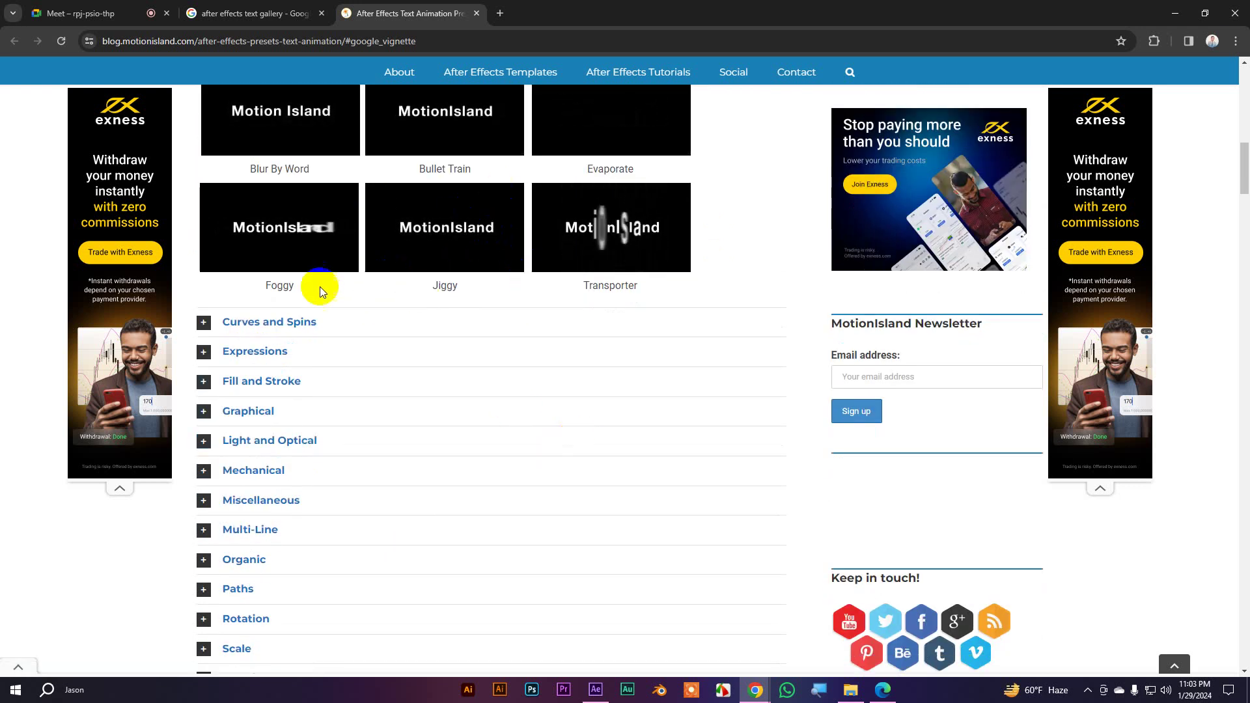
double_click(279, 285)
right_click(279, 287)
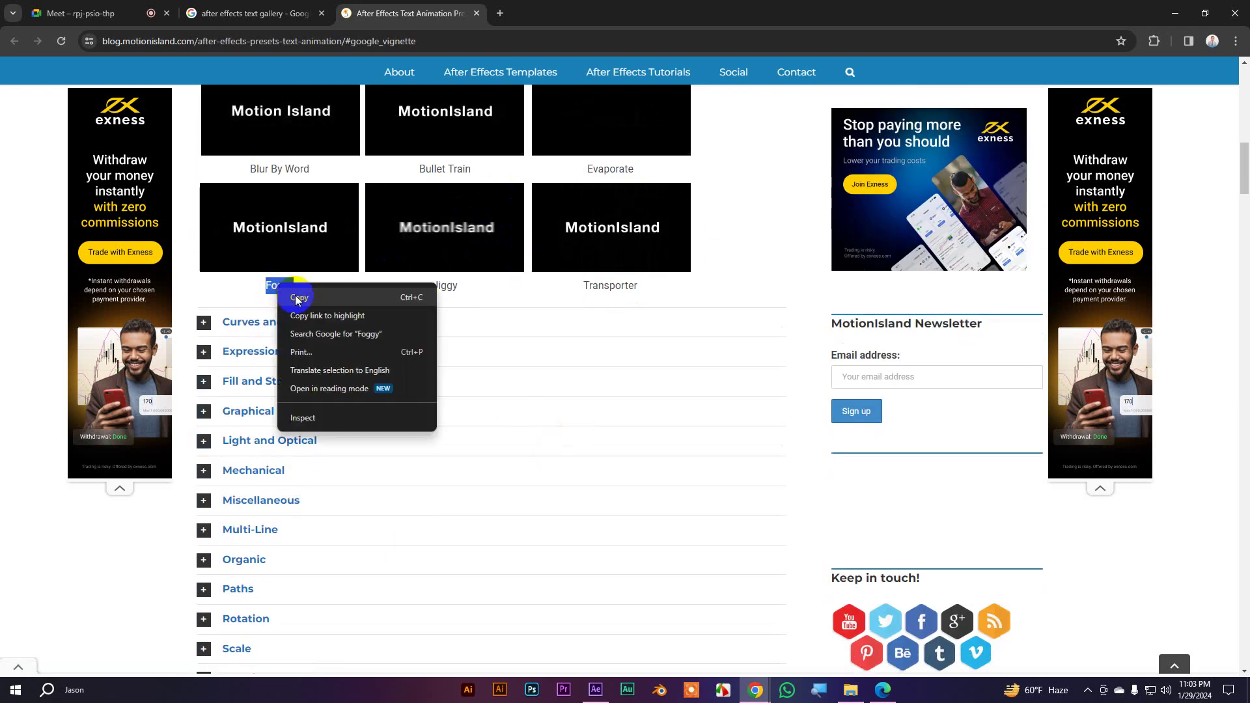
left_click(306, 300)
left_click(596, 690)
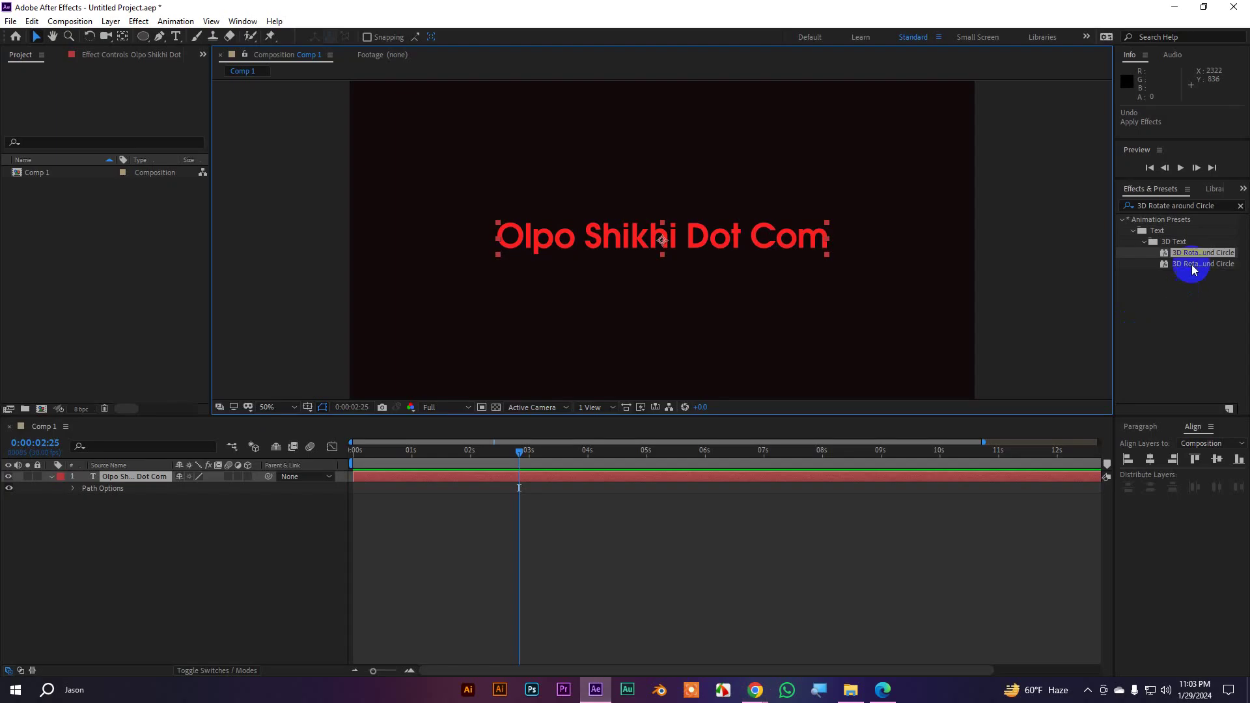
Apply the Foggy preset to the red text and preview the blur
left_click(1206, 210)
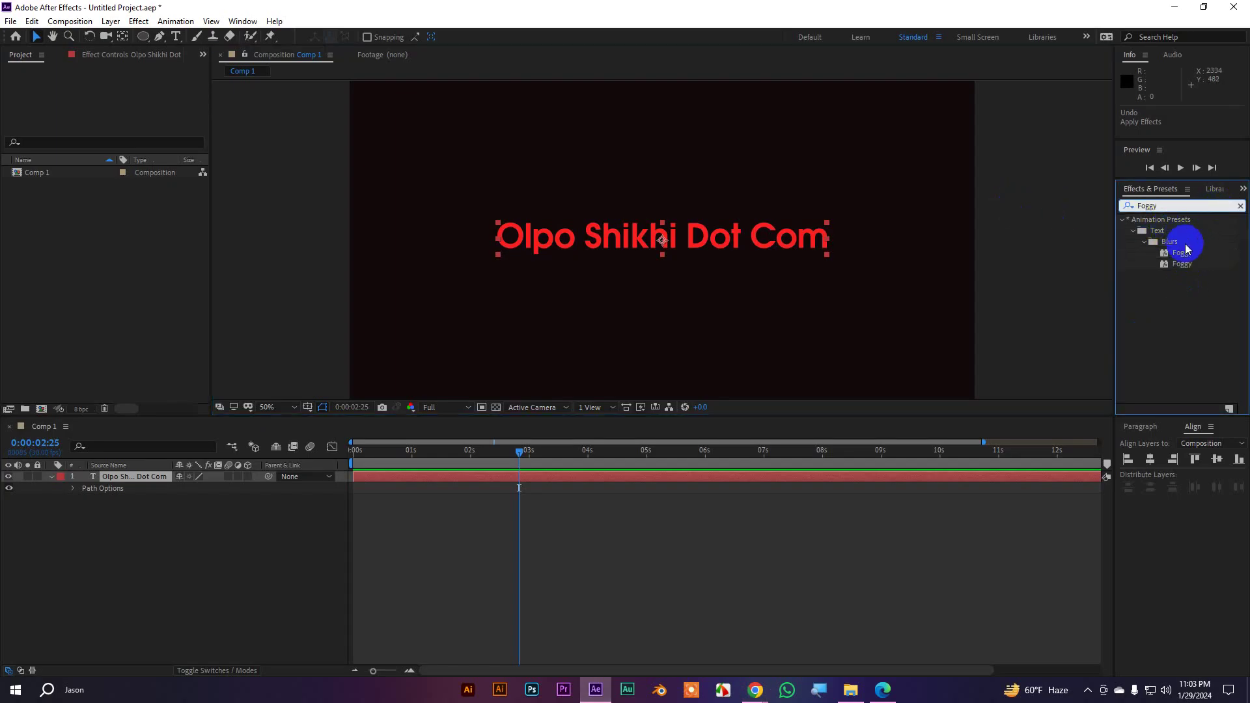
left_click_drag(1182, 253, 699, 261)
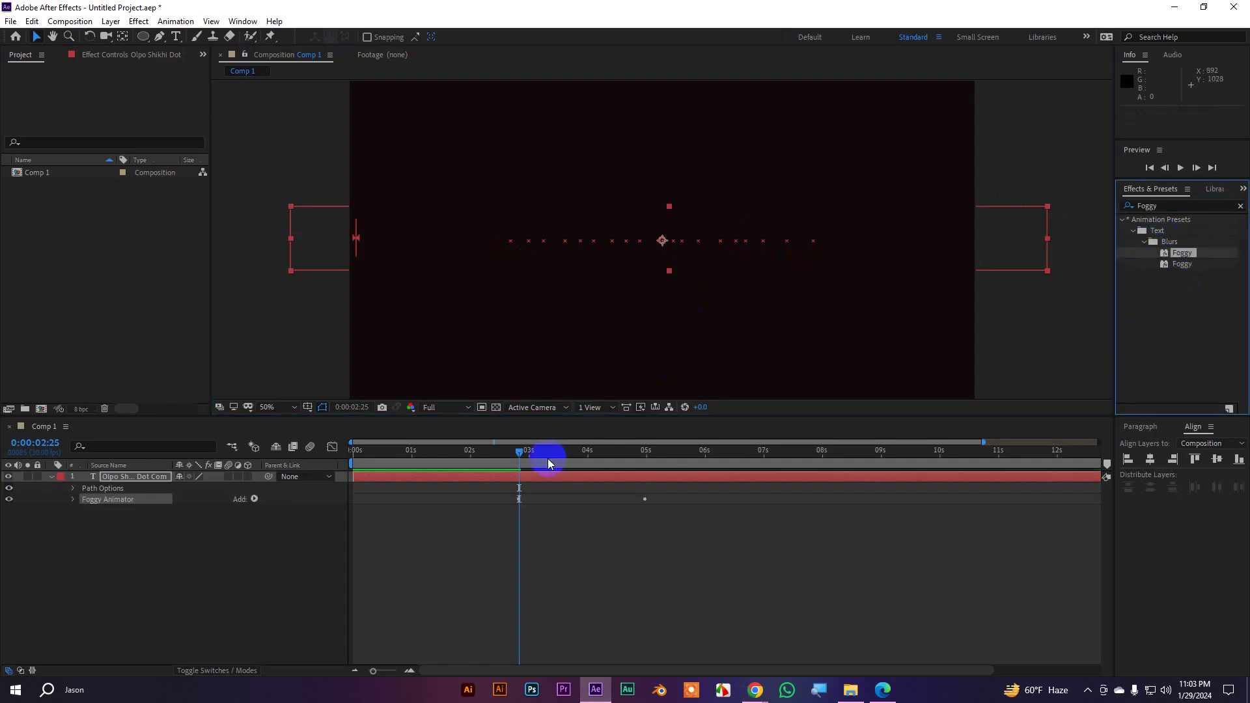
left_click_drag(548, 453, 488, 468)
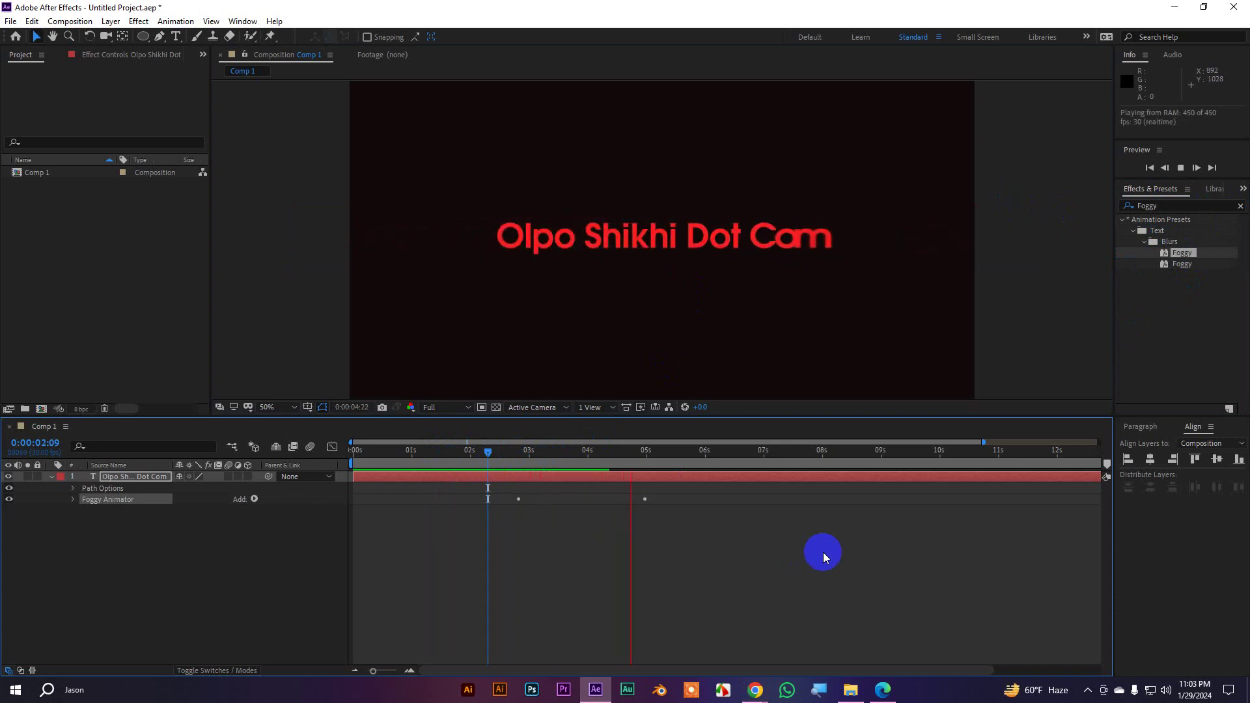
key("space")
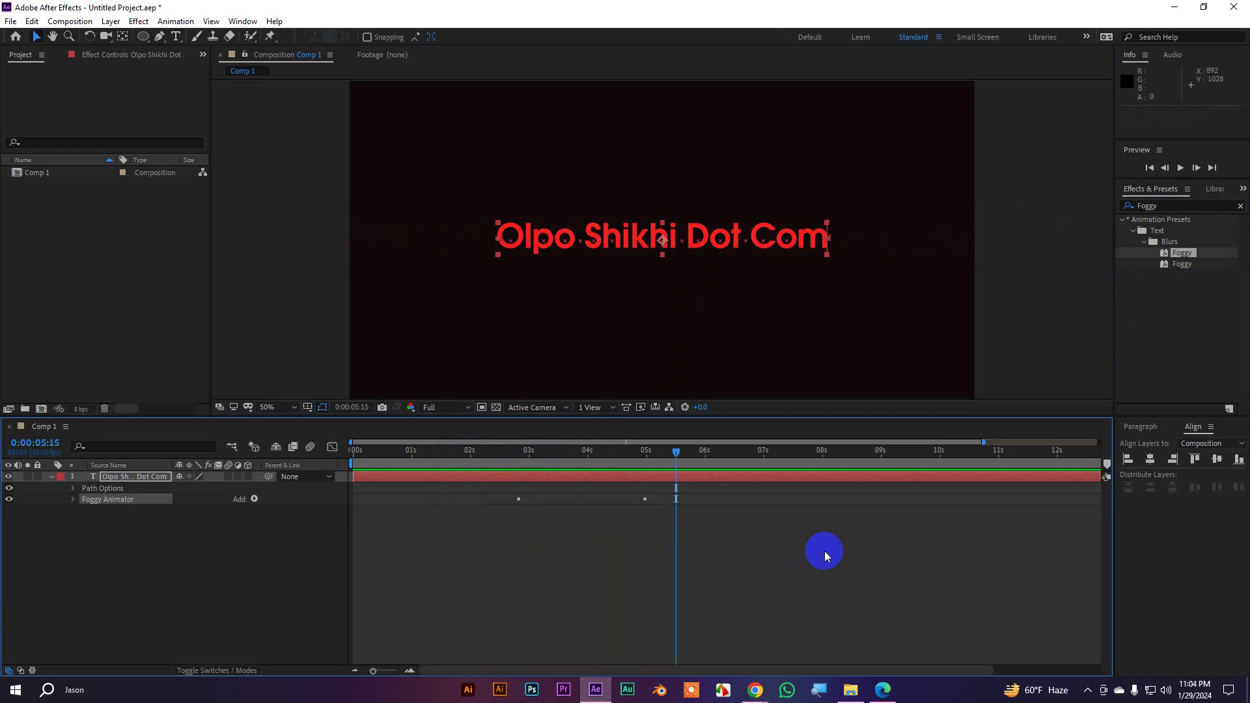
Undo the Foggy preset and search the presets for 'type'
key("ctrl+z")
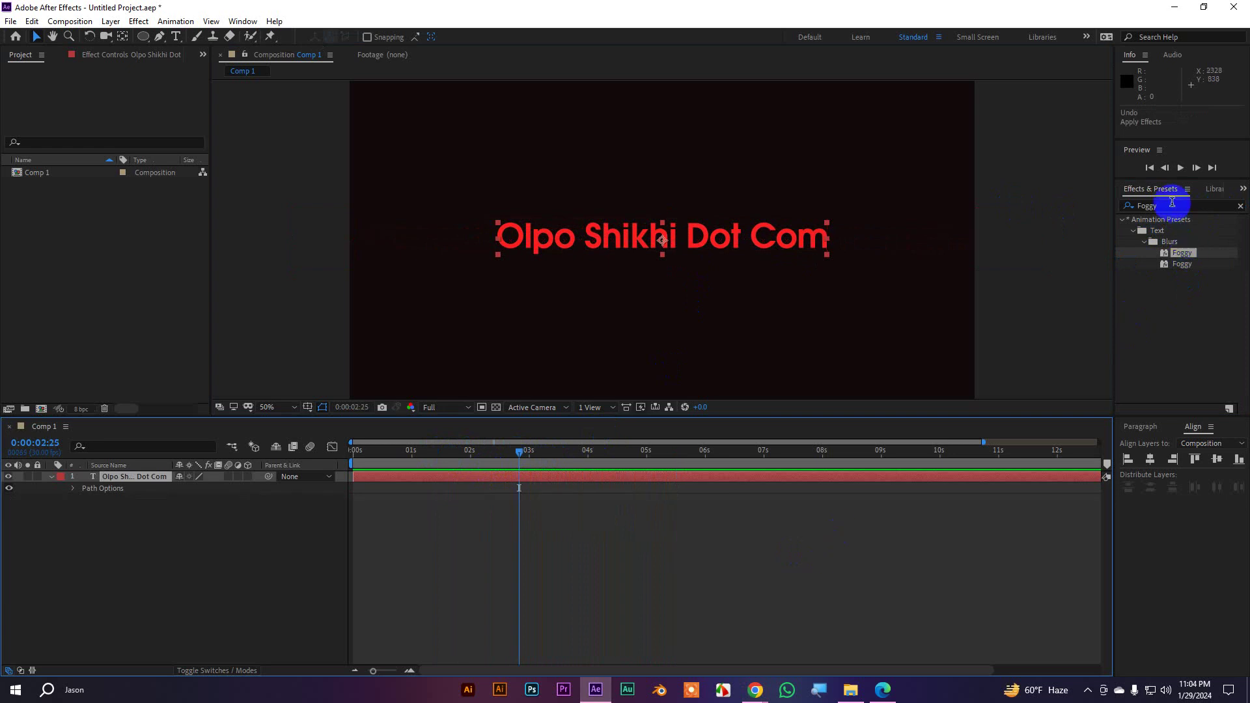
left_click(1172, 206)
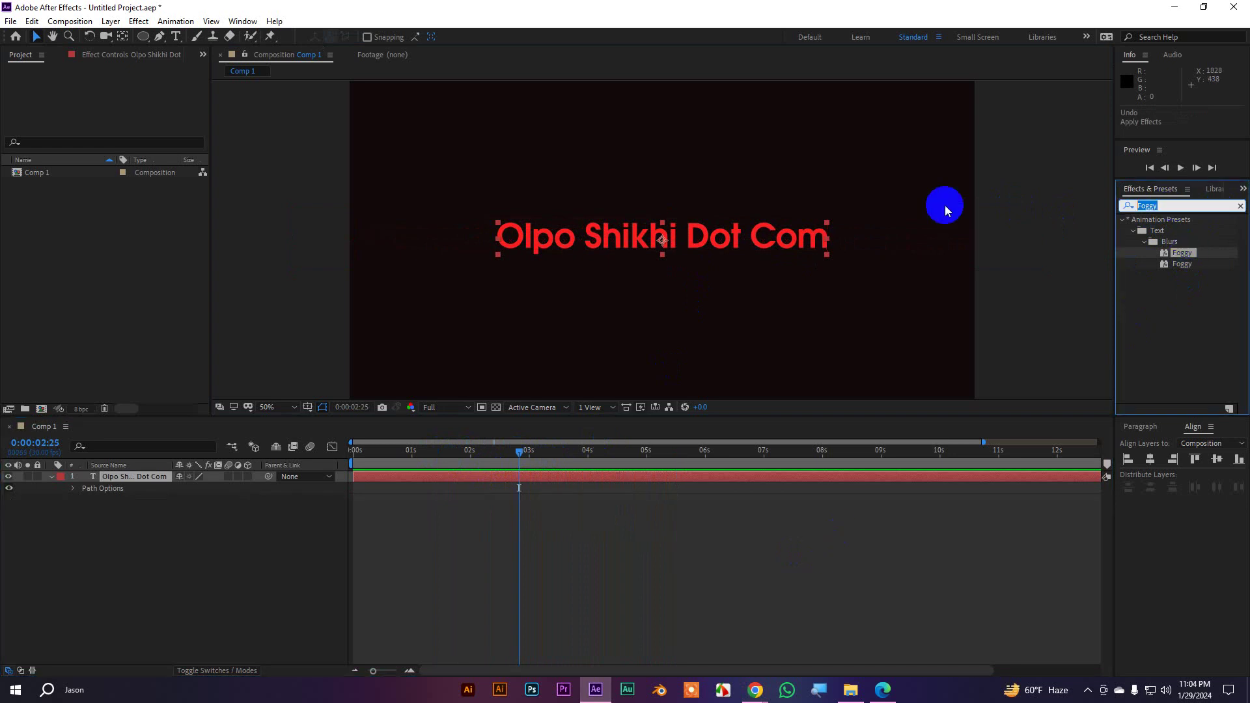
type("type")
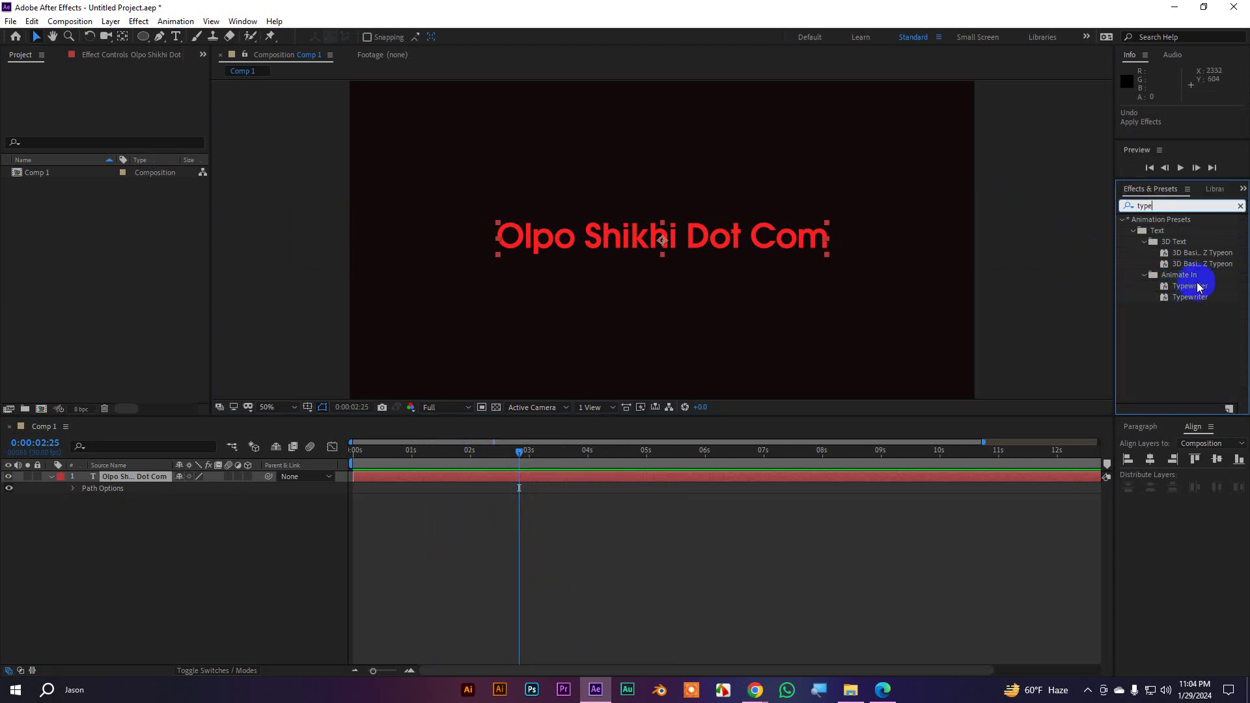
Apply the Typewriter preset to the red text and preview the letter-by-letter typing
left_click_drag(1202, 290, 662, 238)
left_click_drag(528, 452, 503, 453)
key("space")
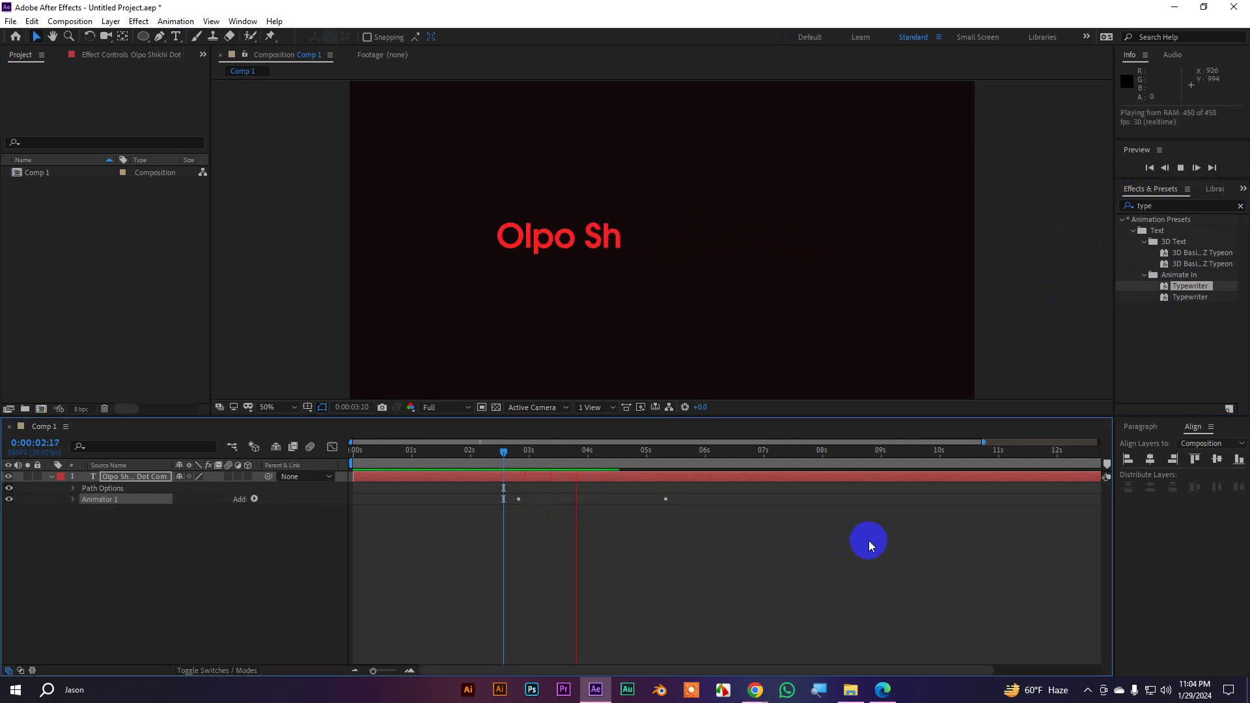
key("space")
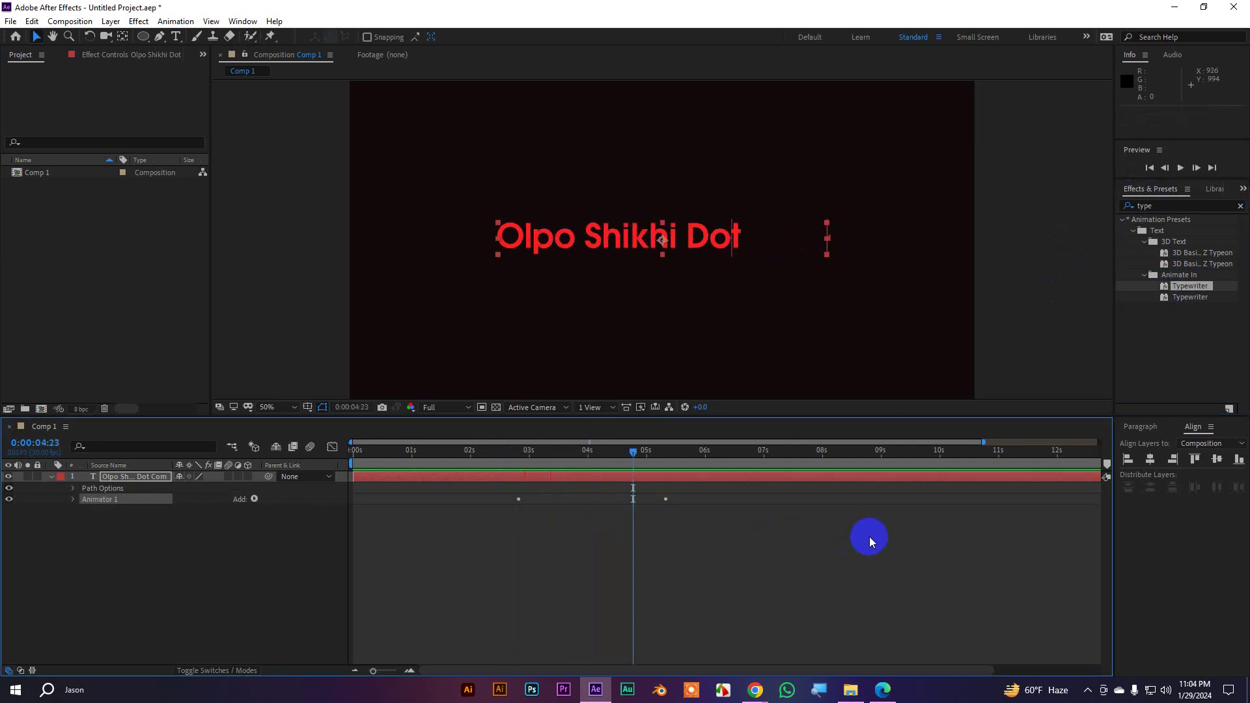
left_click(855, 695)
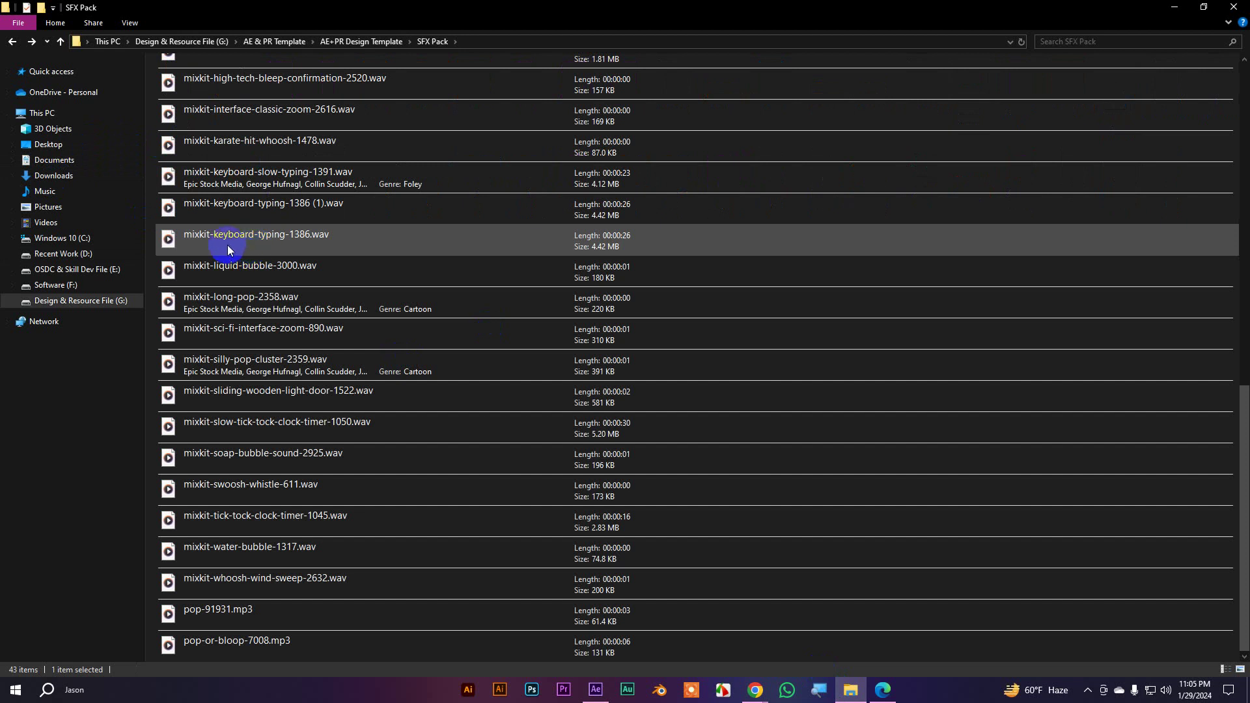
Import mixkit-keyboard-typing-1386.wav and its (1) copy into the After Effects project
left_click_drag(228, 245, 283, 225)
left_click(283, 215)
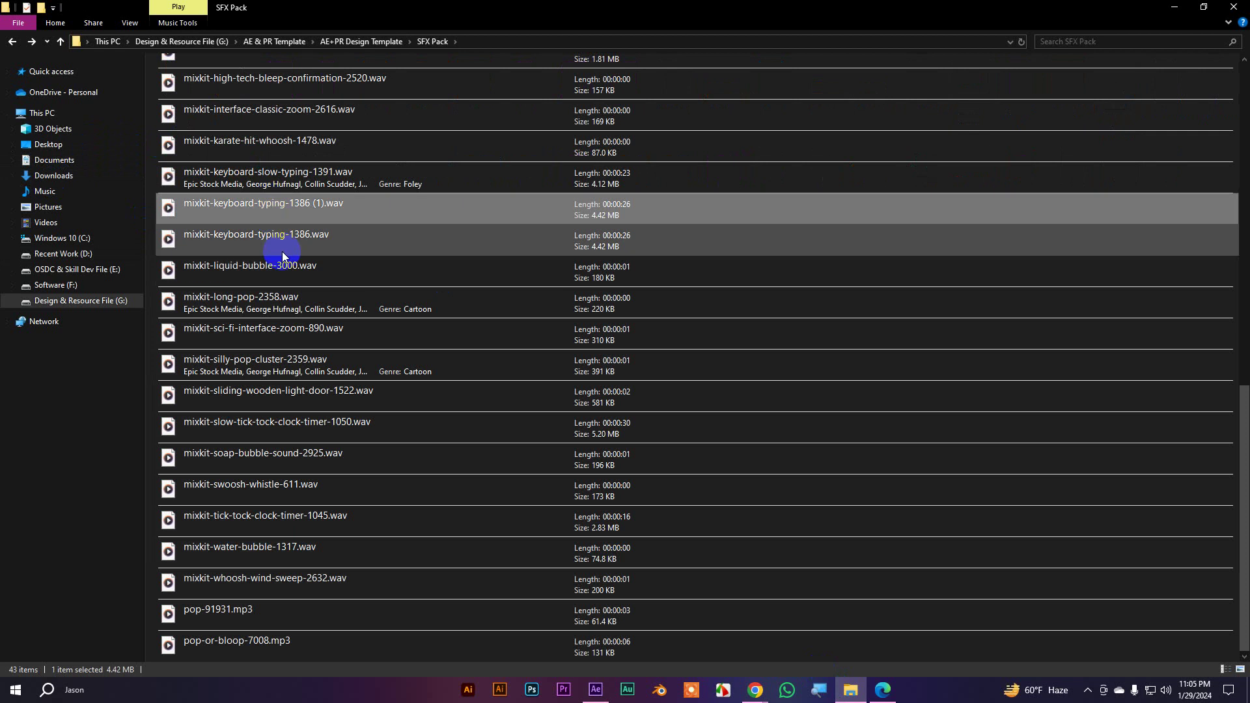
left_click(238, 239)
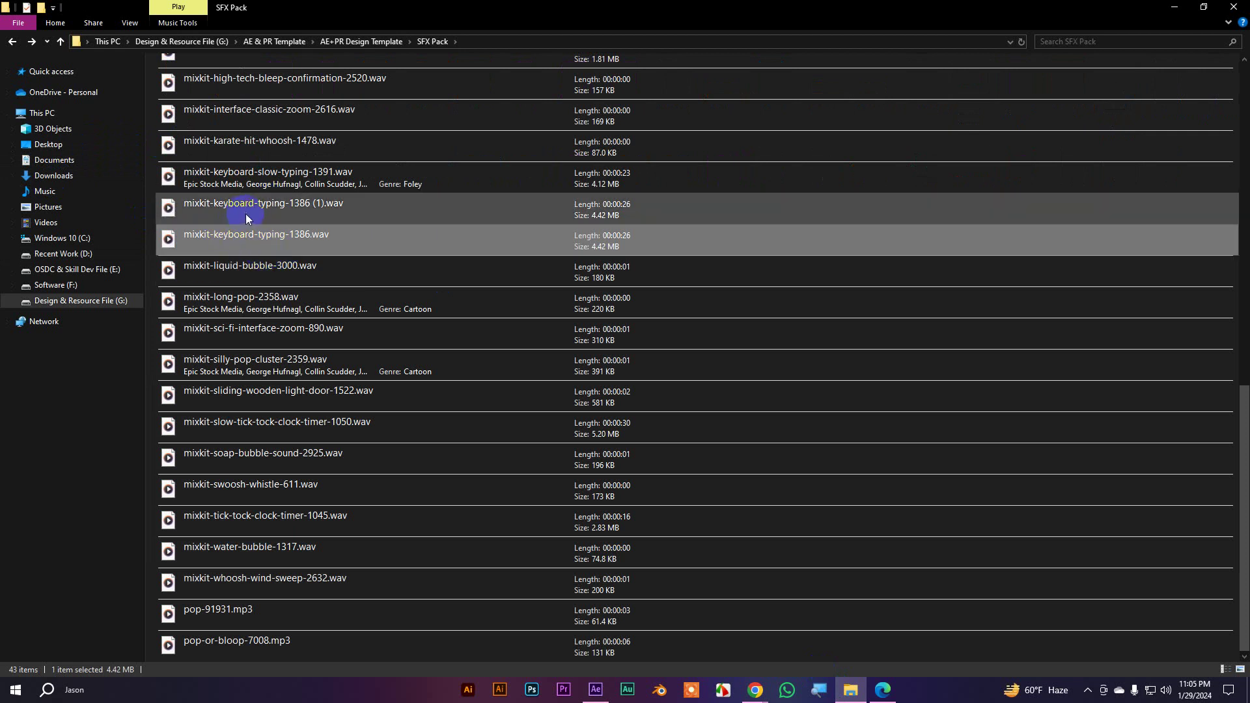
left_click(245, 217, "ctrl")
left_click_drag(240, 235, 50, 268)
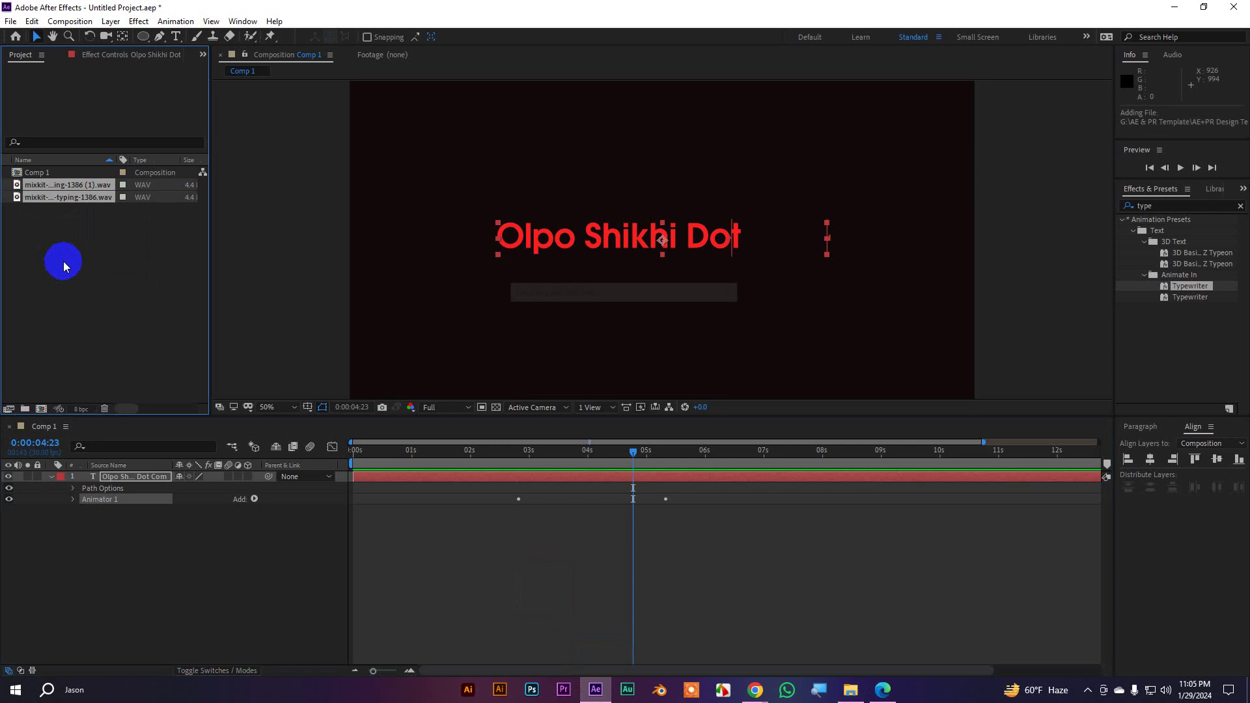
Add the typing sound to Comp 1 starting near 0:00:02:24 and preview it
left_click(64, 266)
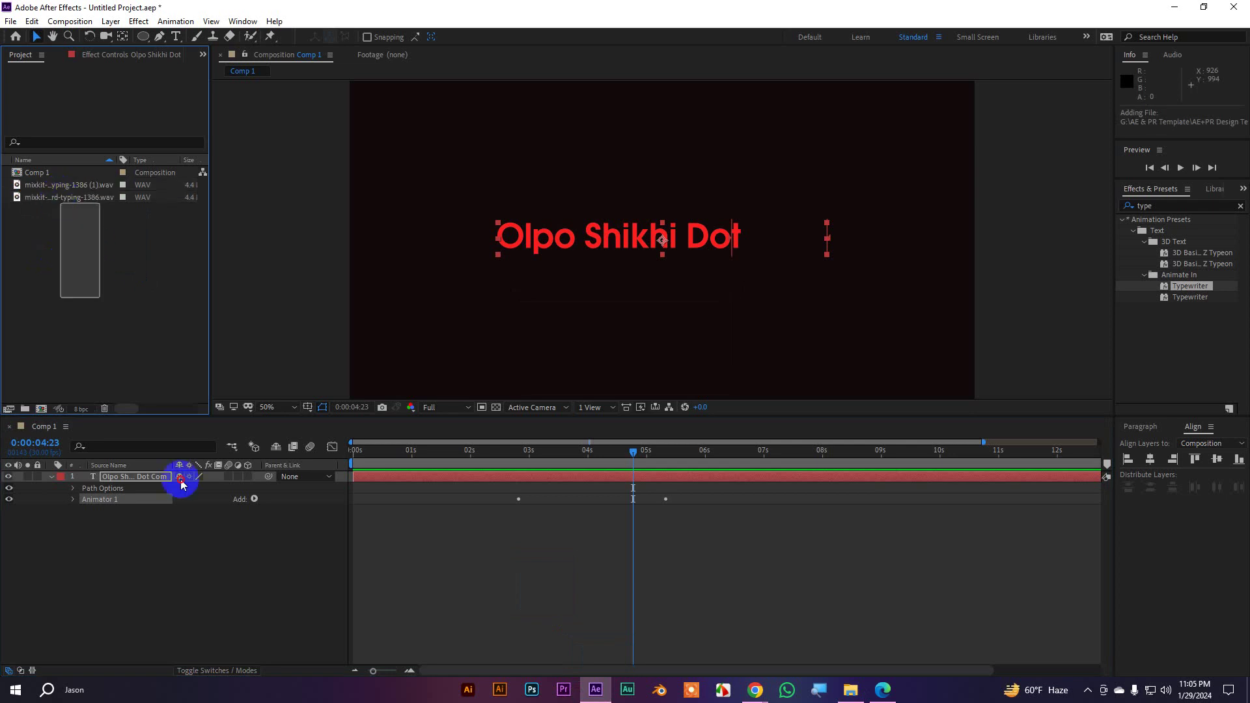
left_click_drag(36, 204, 123, 531)
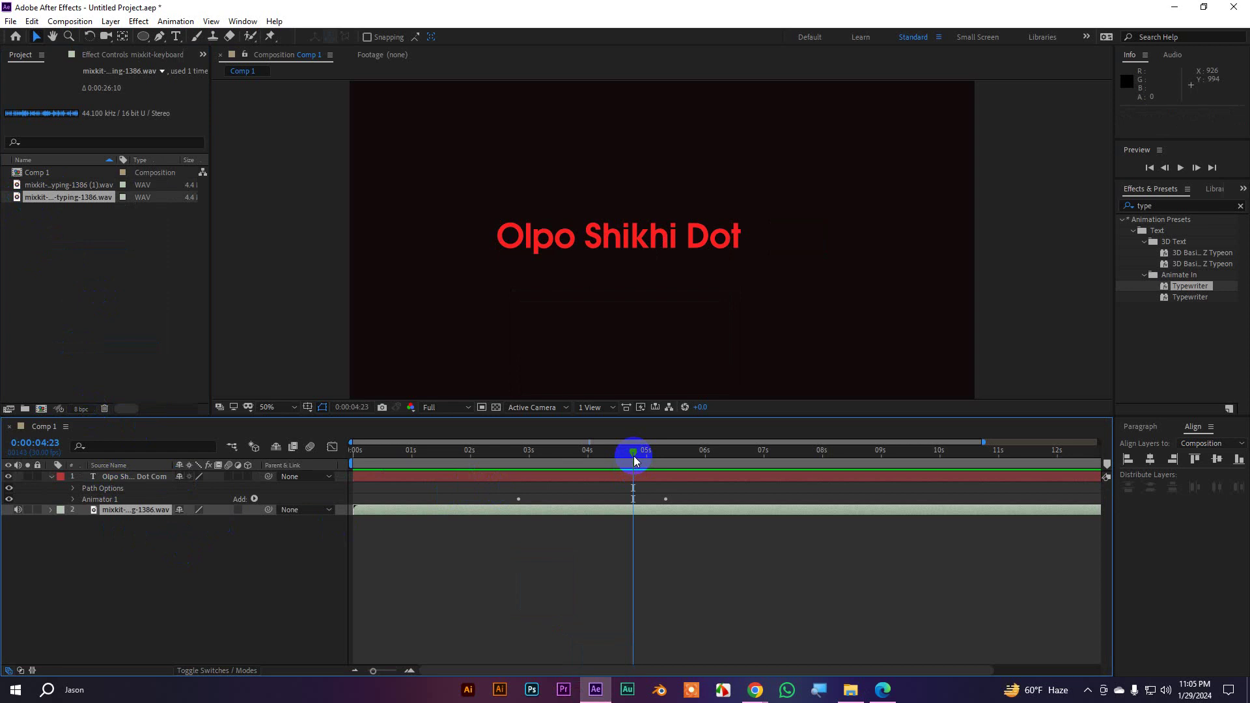
left_click_drag(415, 524, 531, 522)
left_click_drag(632, 454, 517, 461)
key("space")
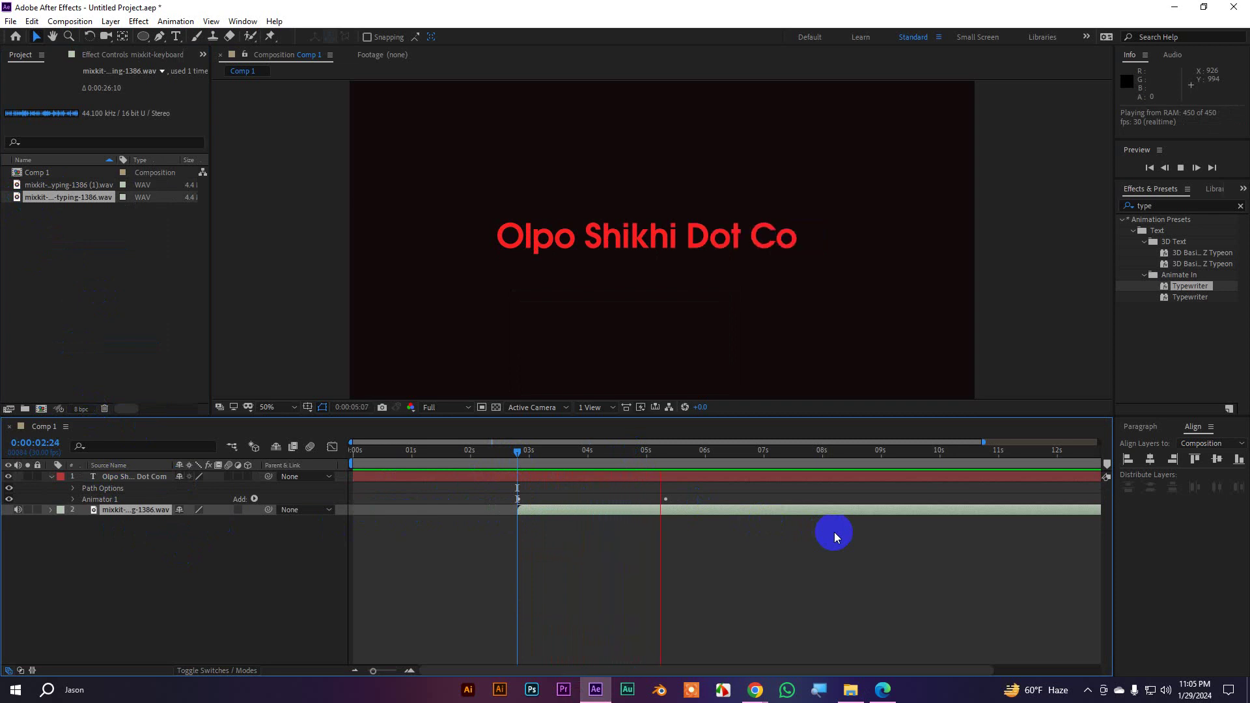
key("space")
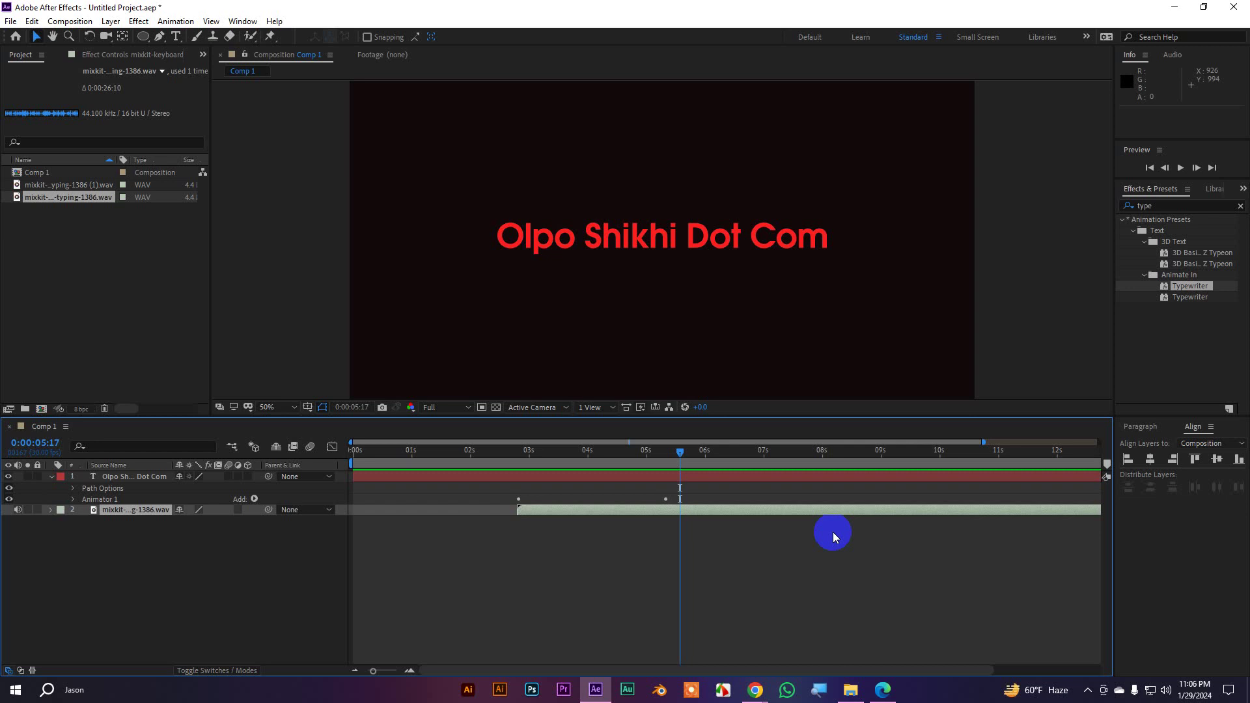
Recheck the sound's timing against the typing around 0:00:03:07 with another preview
left_click_drag(684, 454, 514, 468)
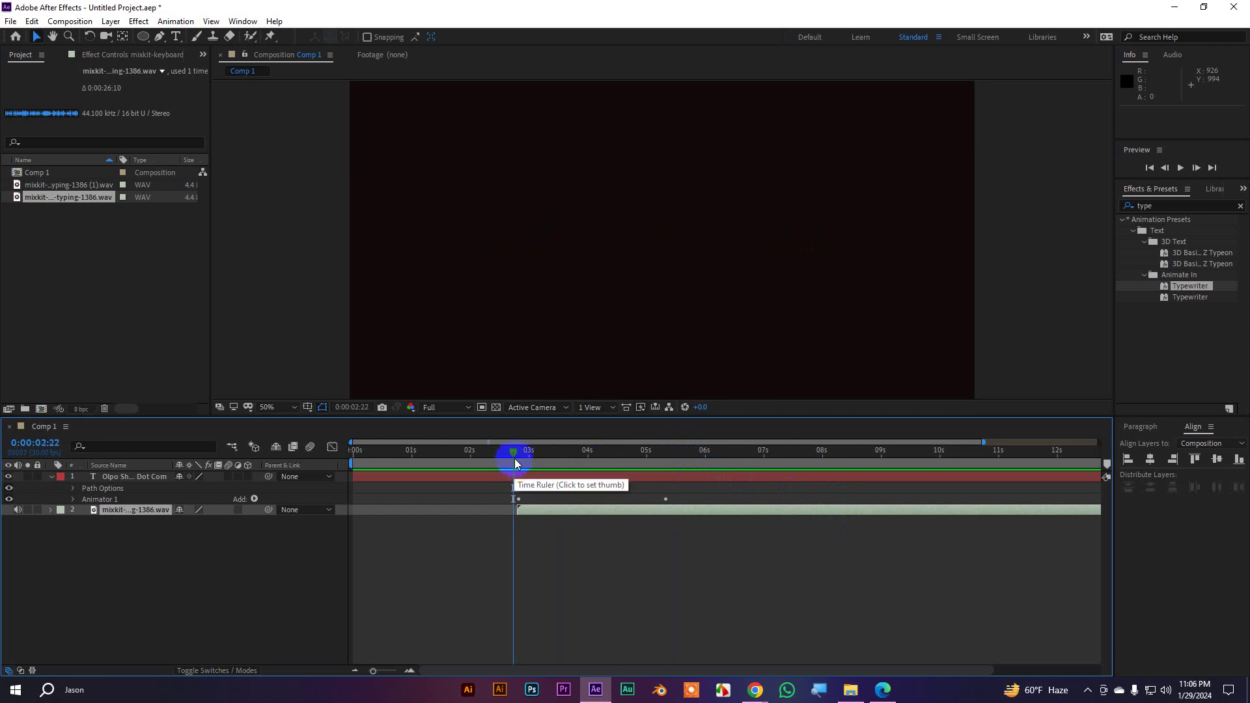
mouse_move(513, 467)
left_mouse_down()
mouse_move(619, 455)
mouse_move(506, 469)
left_mouse_up()
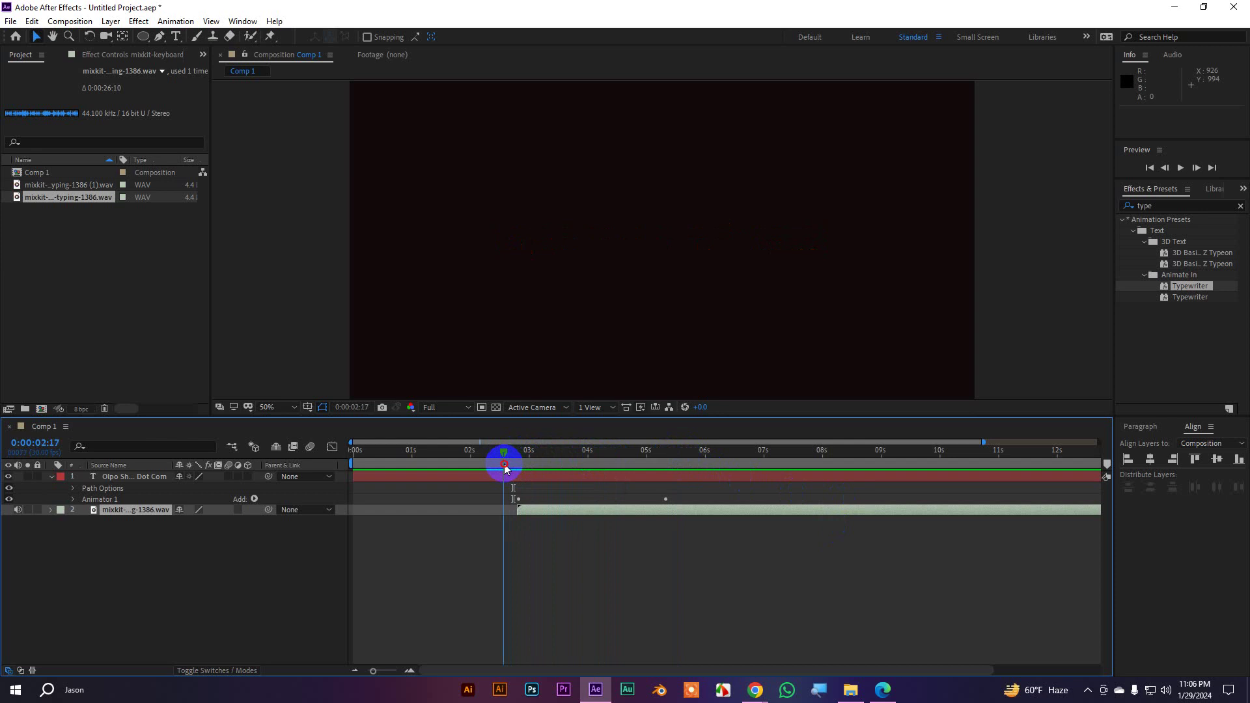
key("space")
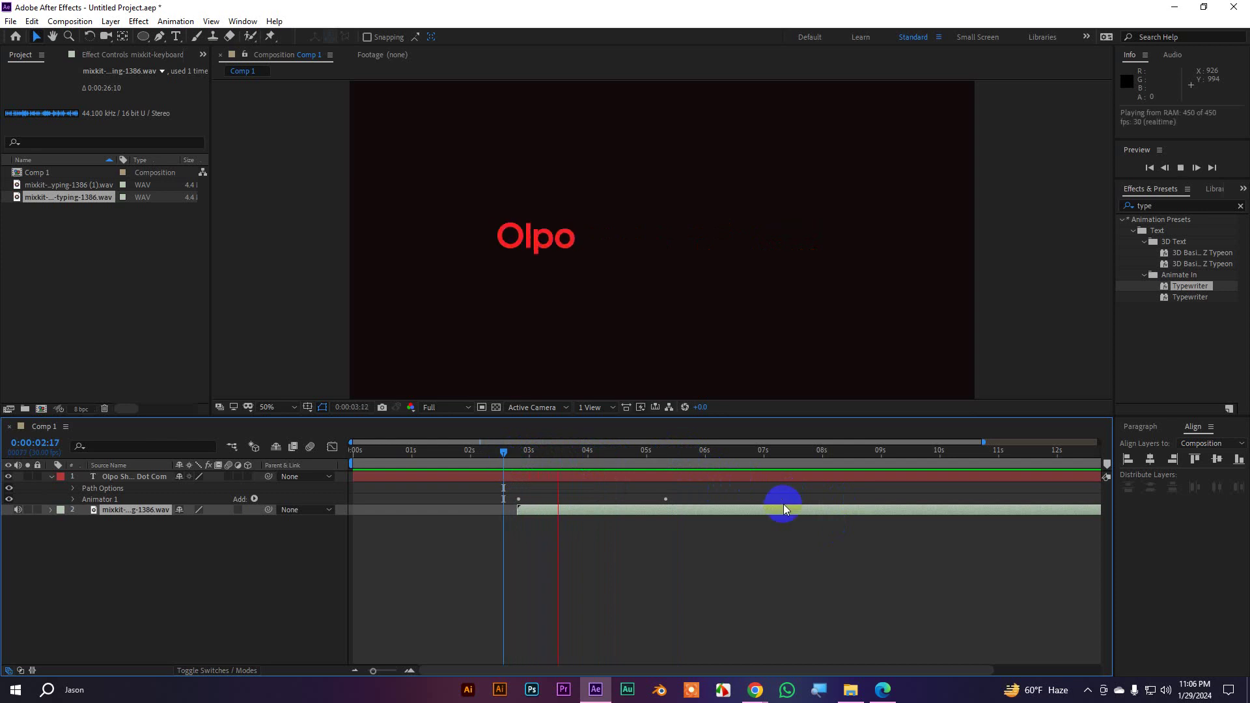
key("space")
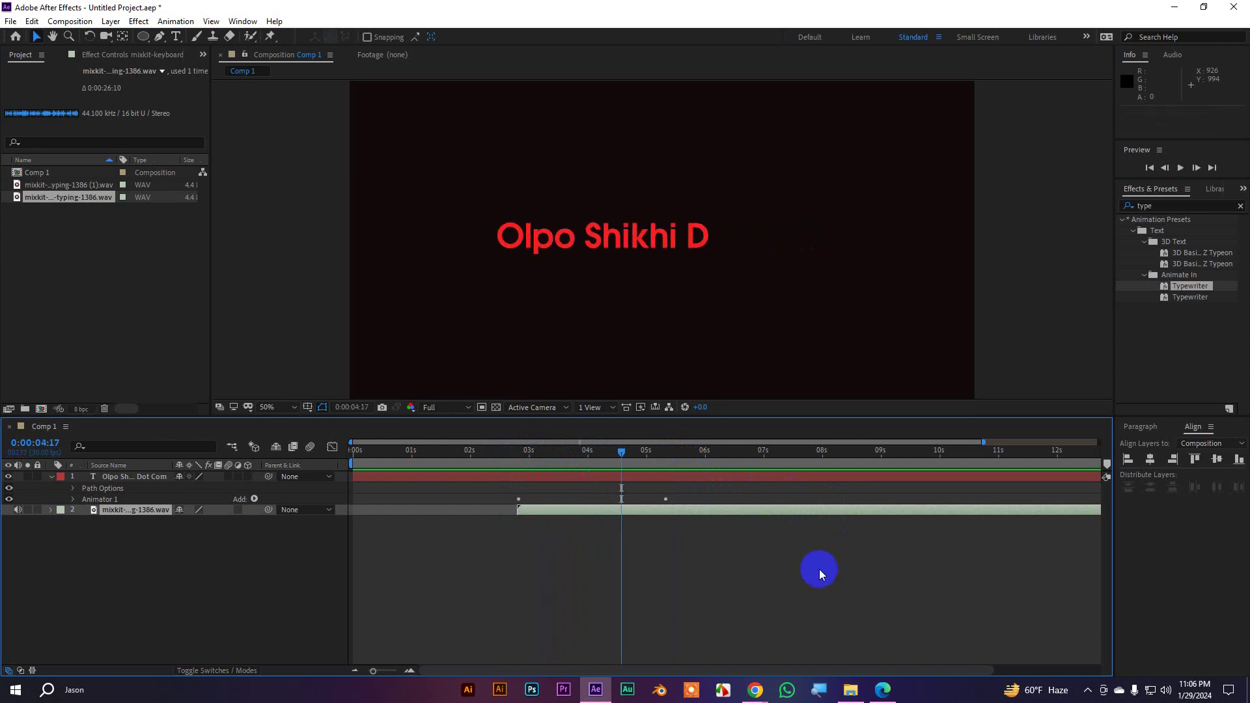
left_click(854, 688)
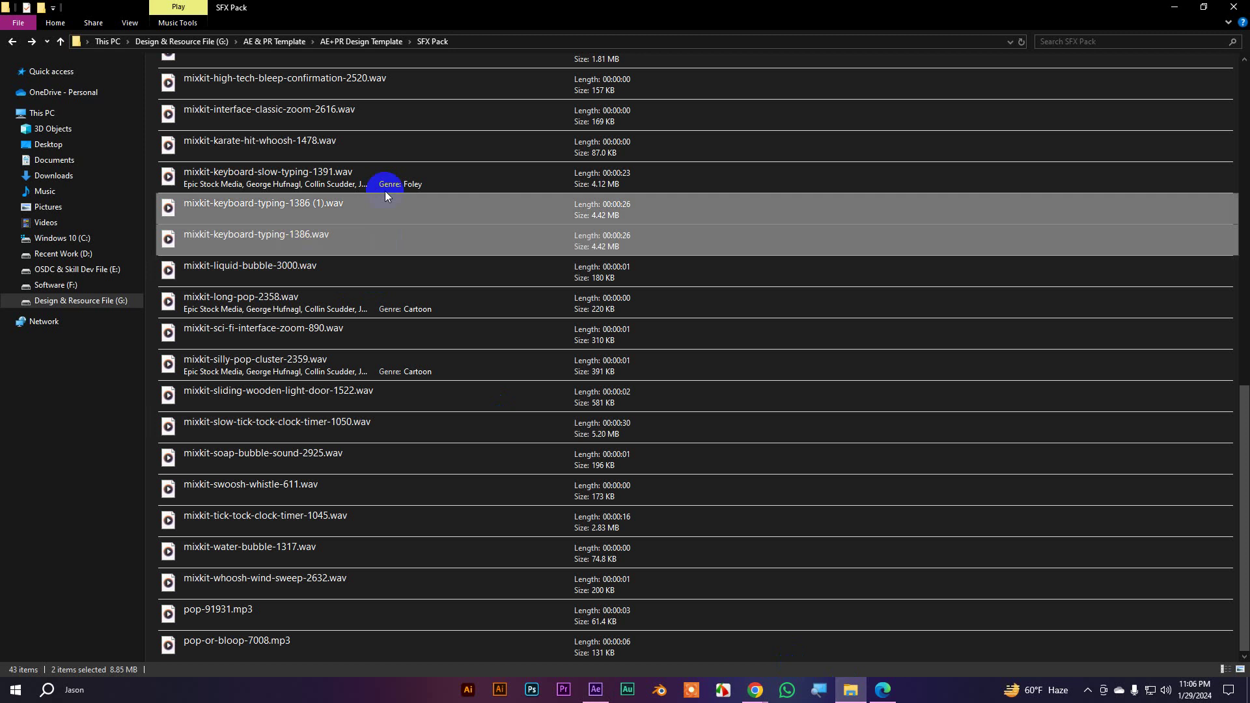
Play mixkit-keyboard-typing-1386 (1) in Media Player, then close it
left_click(338, 189)
left_click(241, 202)
double_click(662, 232)
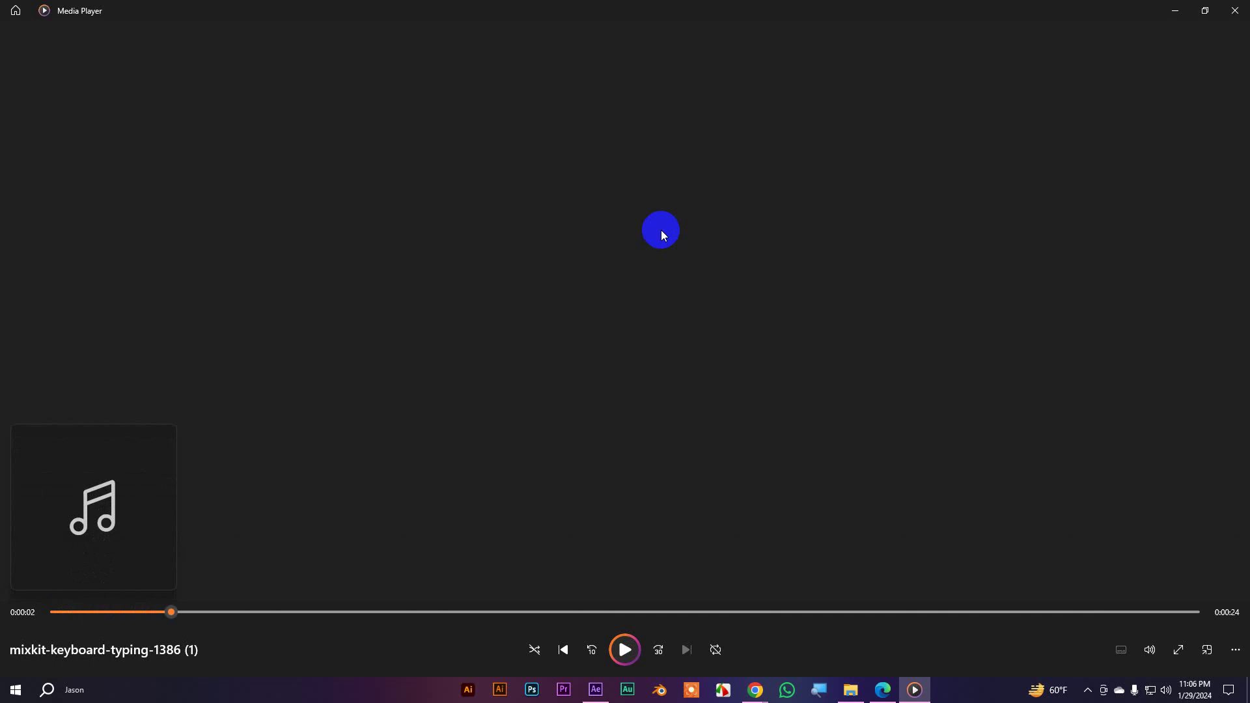
left_click(1236, 11)
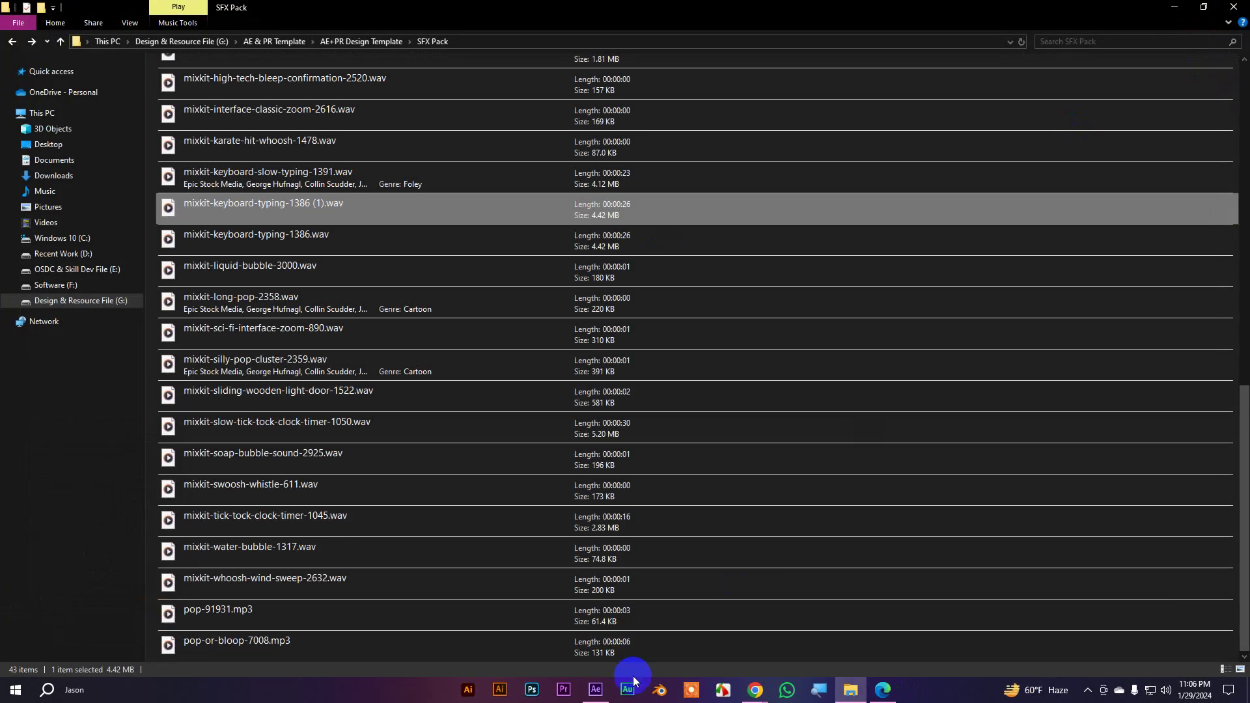
left_click(597, 691)
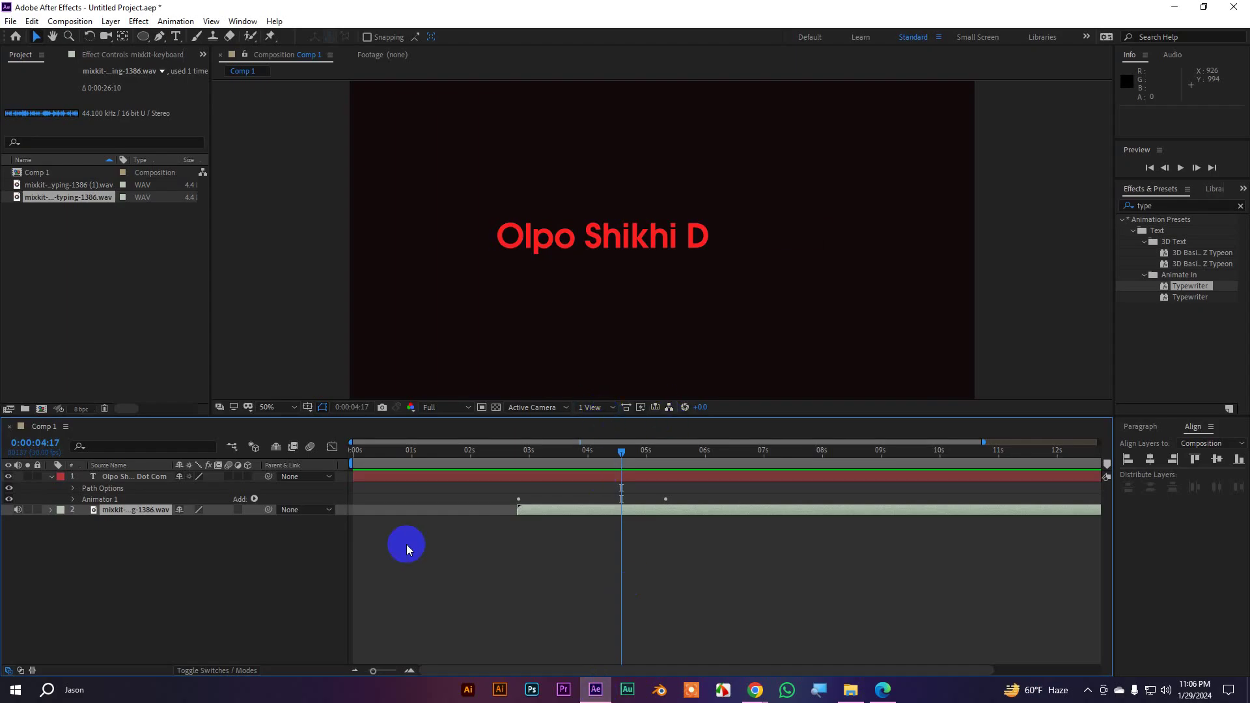
Reveal the typing sound's waveform and preview the animation with audio from about two seconds
left_click(73, 510)
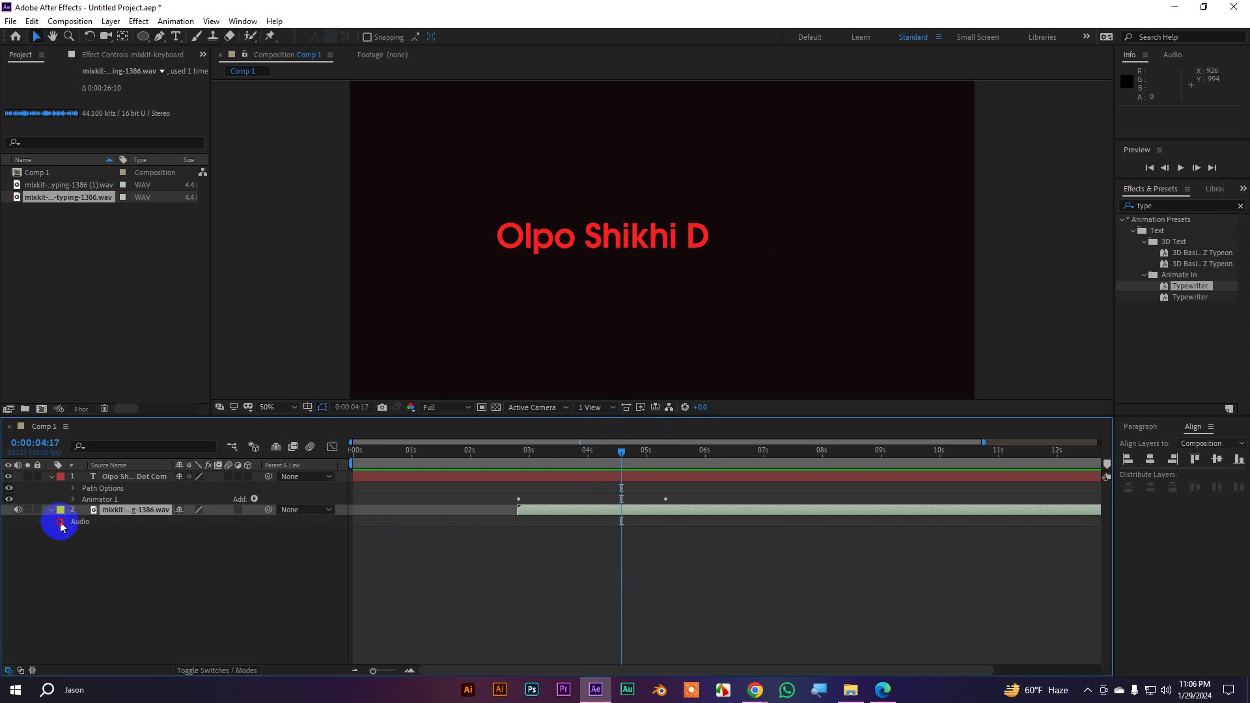
left_click(62, 522)
left_click(73, 545)
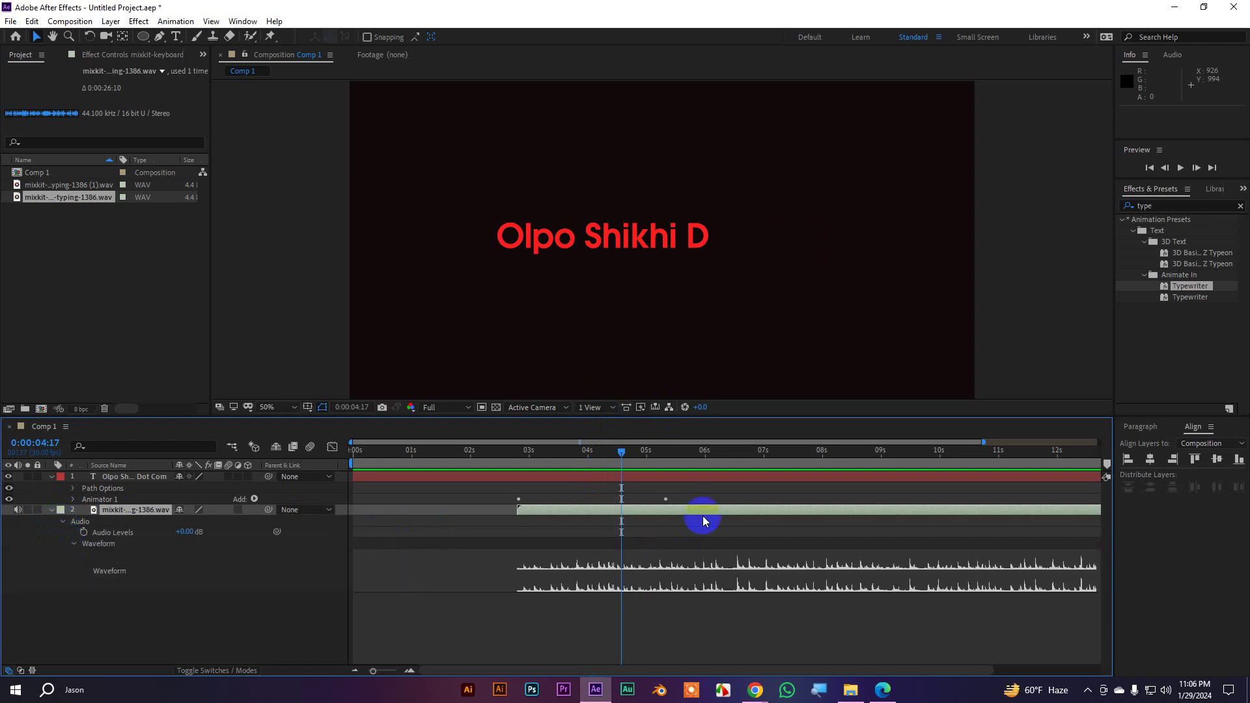
left_click_drag(621, 456, 514, 471)
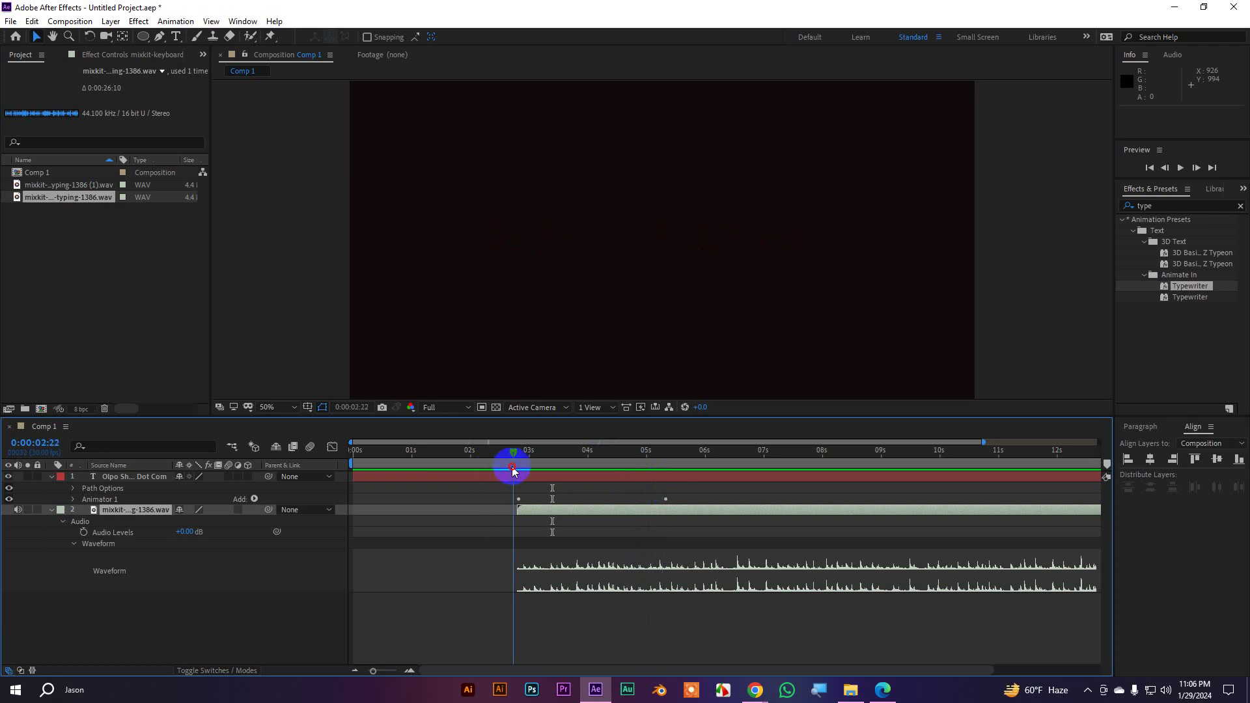
key("space")
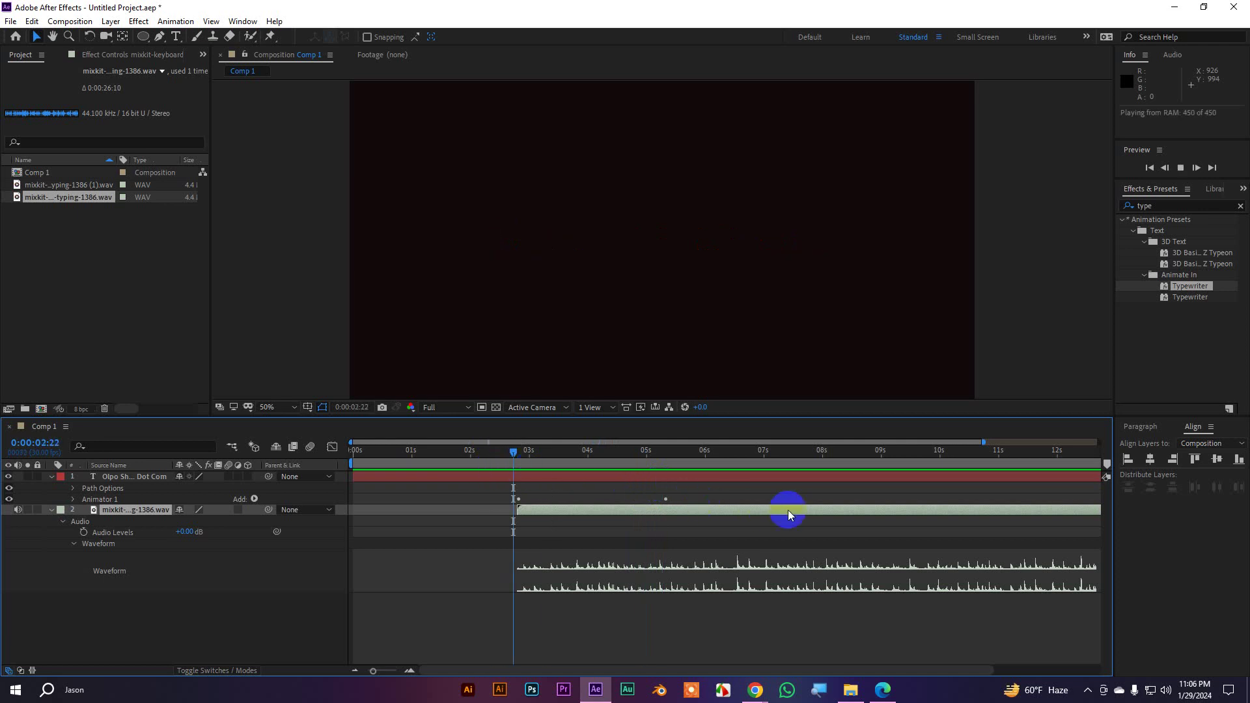
key("space")
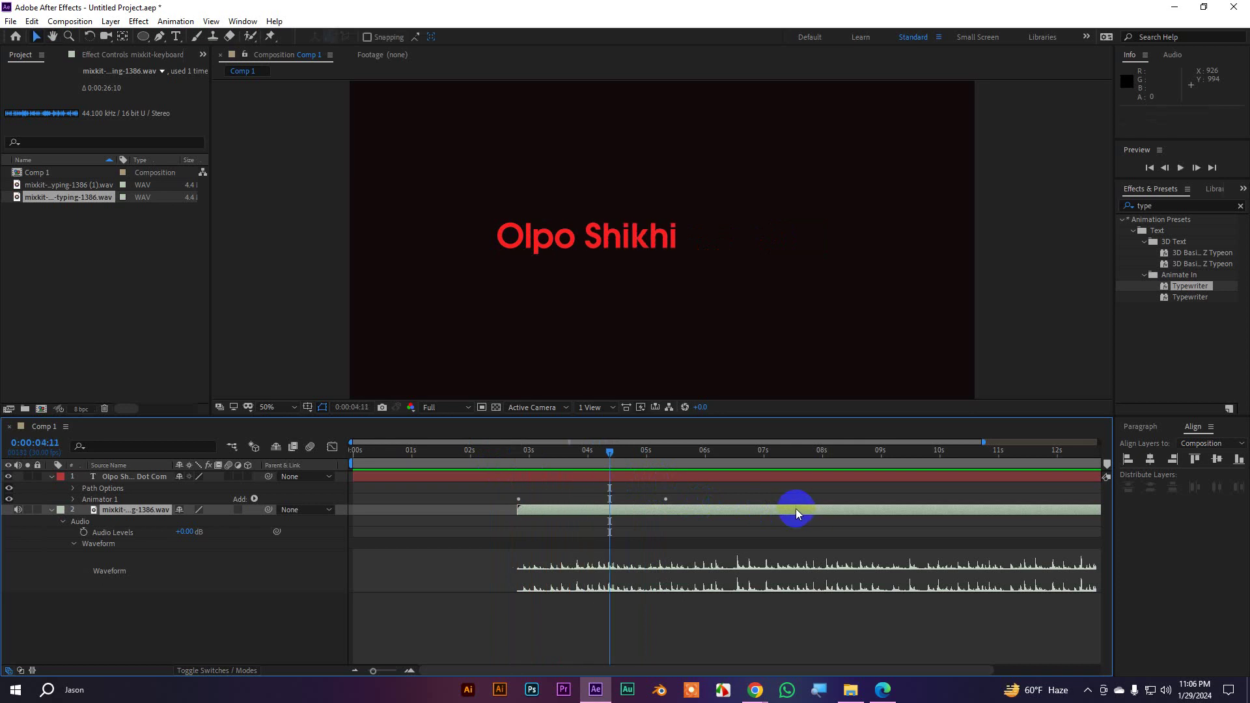
left_click(52, 512)
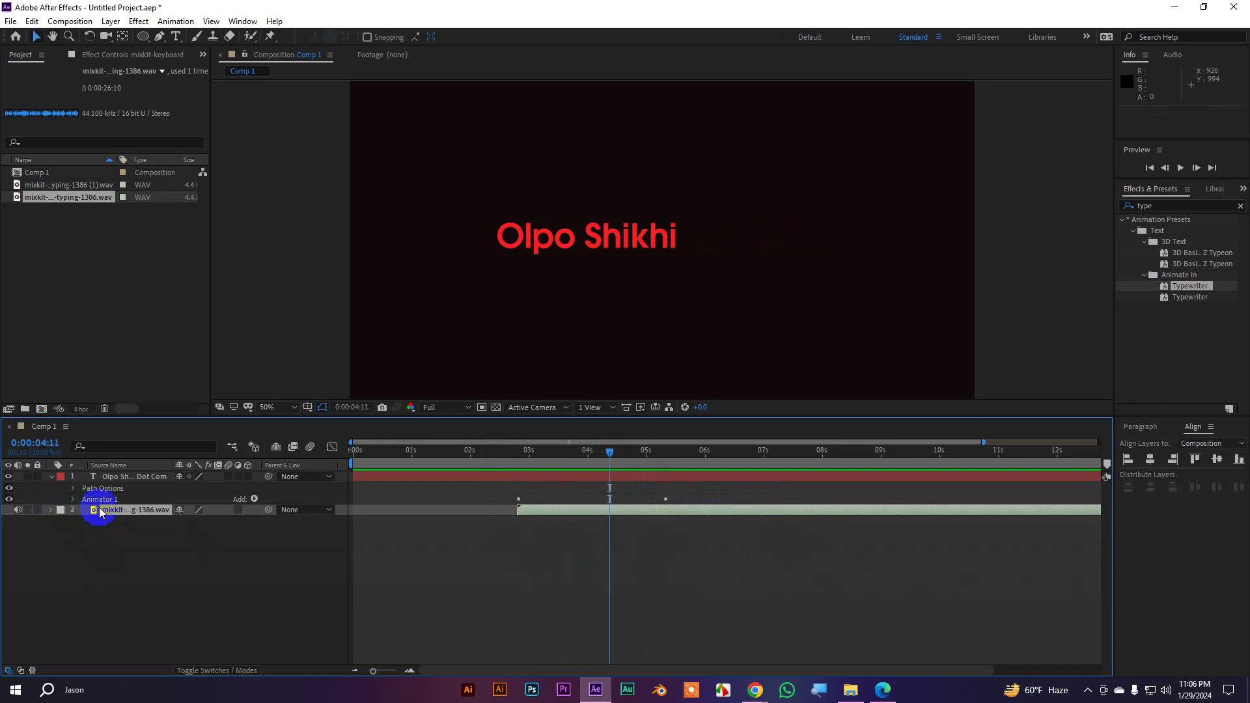
Undo the audio layer, the WAV import and the Typewriter preset
key("Delete")
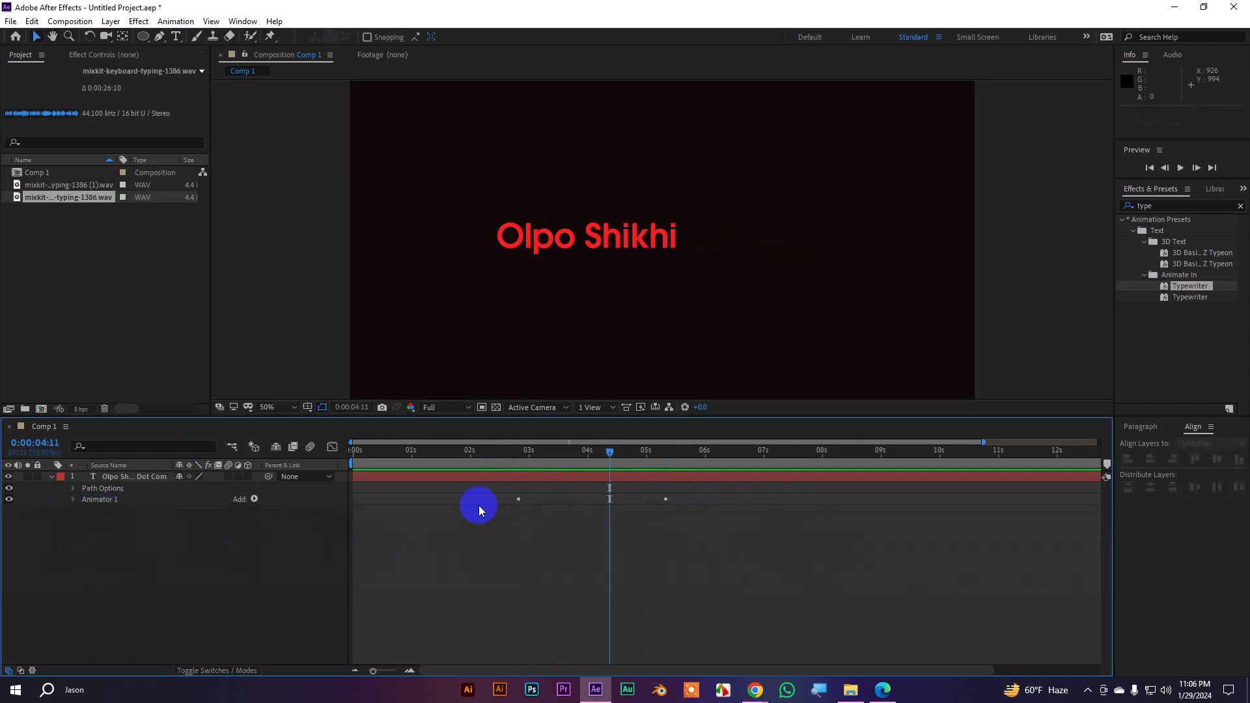
key("ctrl+z")
key("ctrl+z")
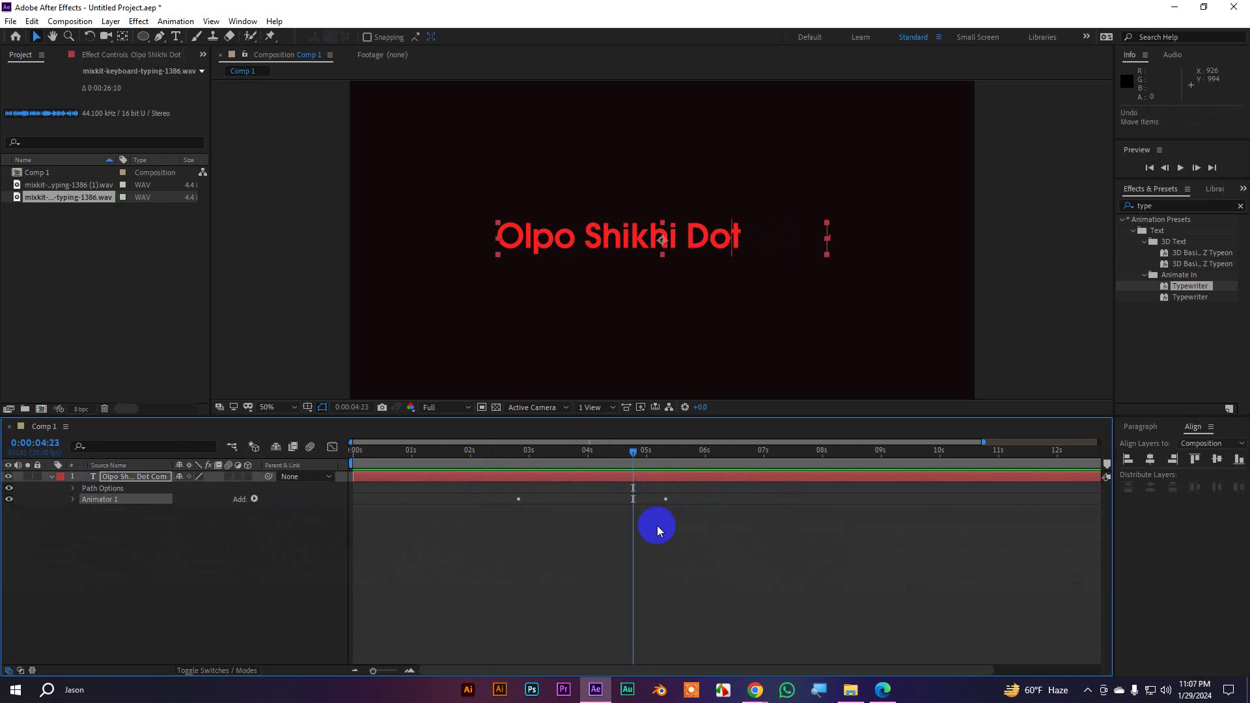
key("ctrl+z")
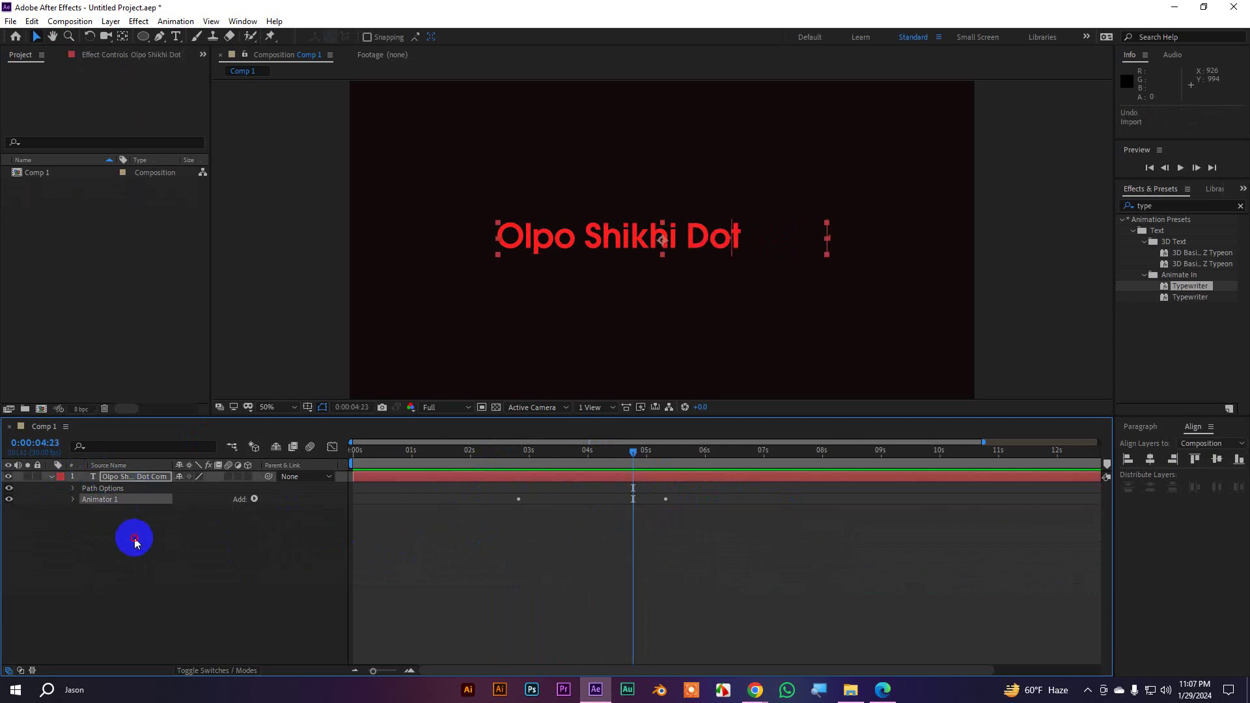
left_click(131, 536)
left_click(127, 480)
key("ctrl+z")
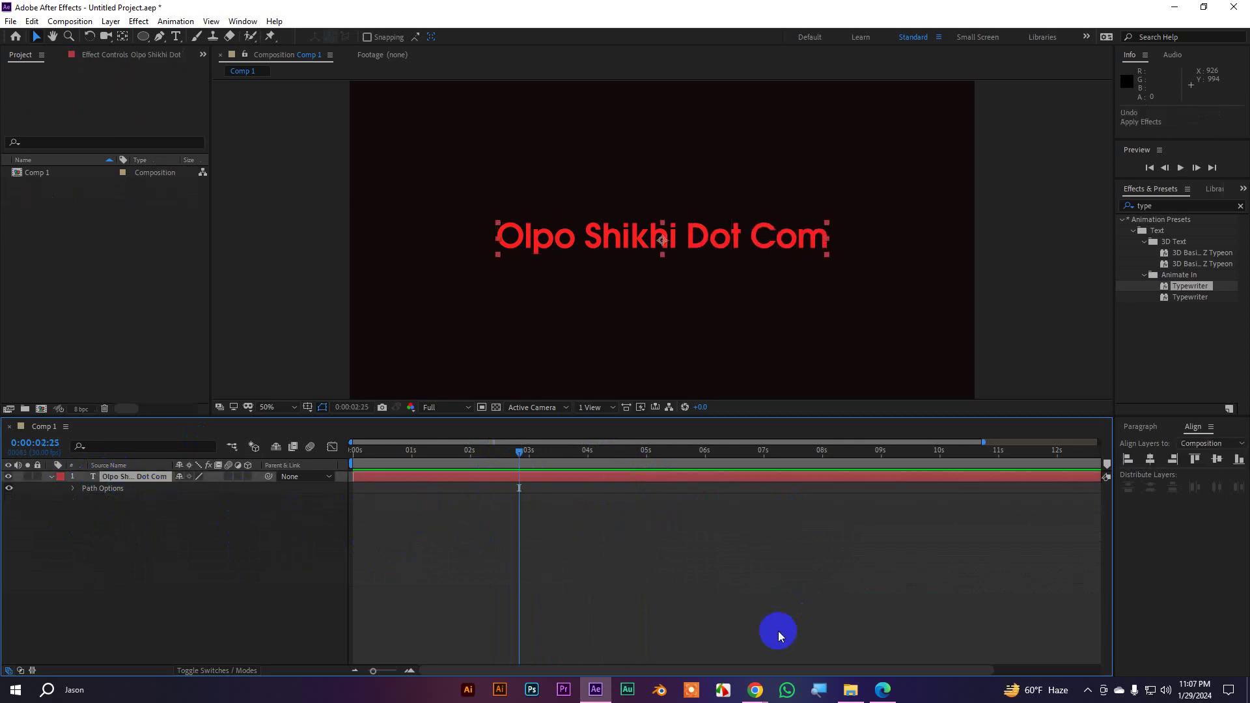
left_click(755, 691)
On MotionIsland, collapse Blurs and browse the Tracking preset previews
left_click(711, 642)
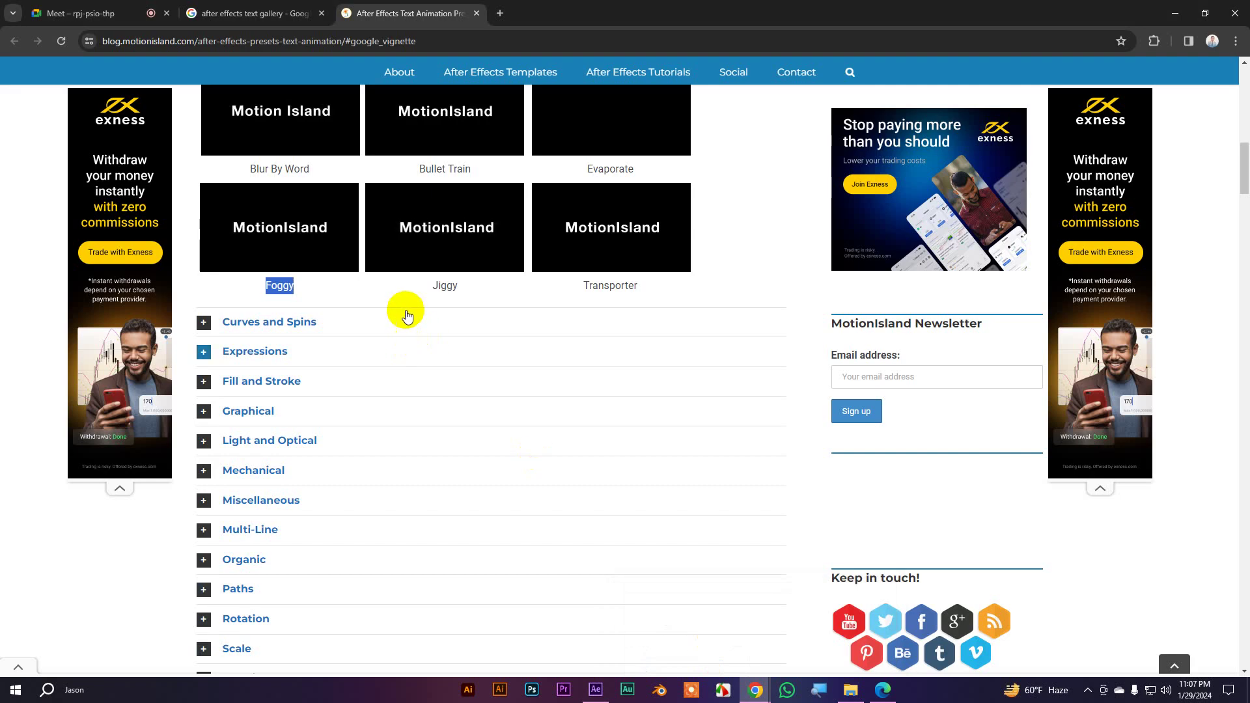
scroll(391, 309, "up", 6)
left_click(204, 433)
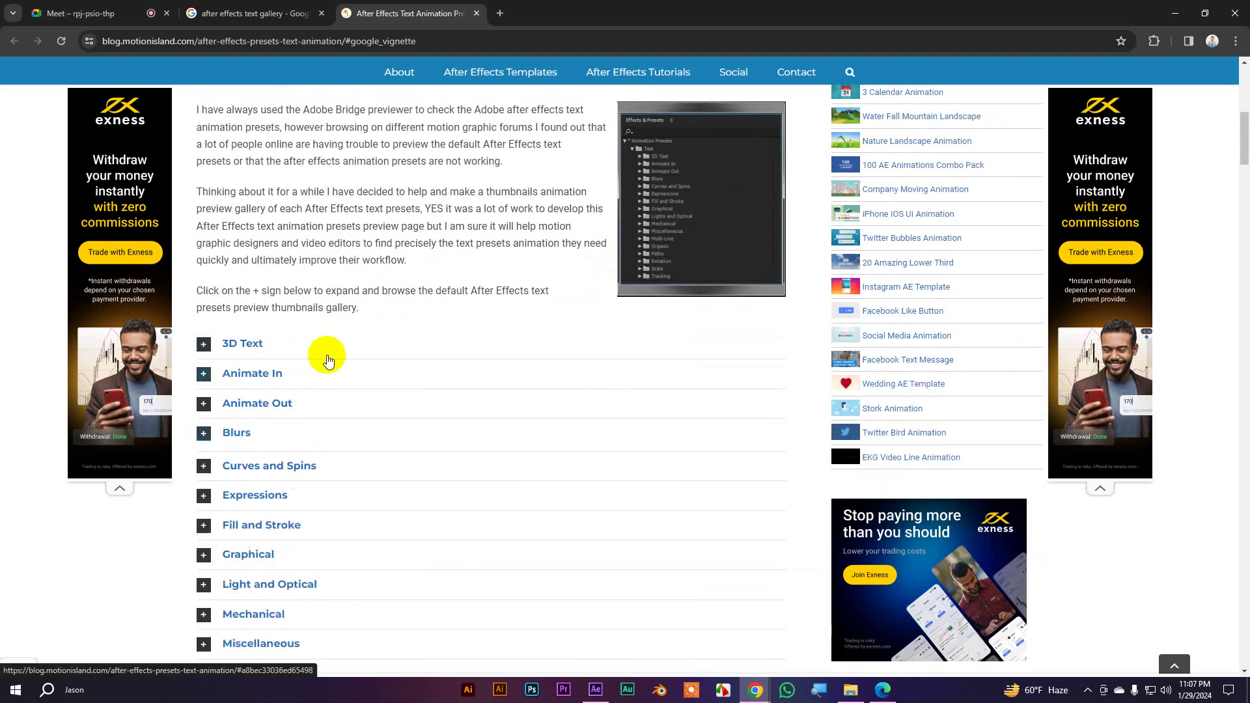
scroll(311, 331, "down", 3)
scroll(287, 315, "down", 4)
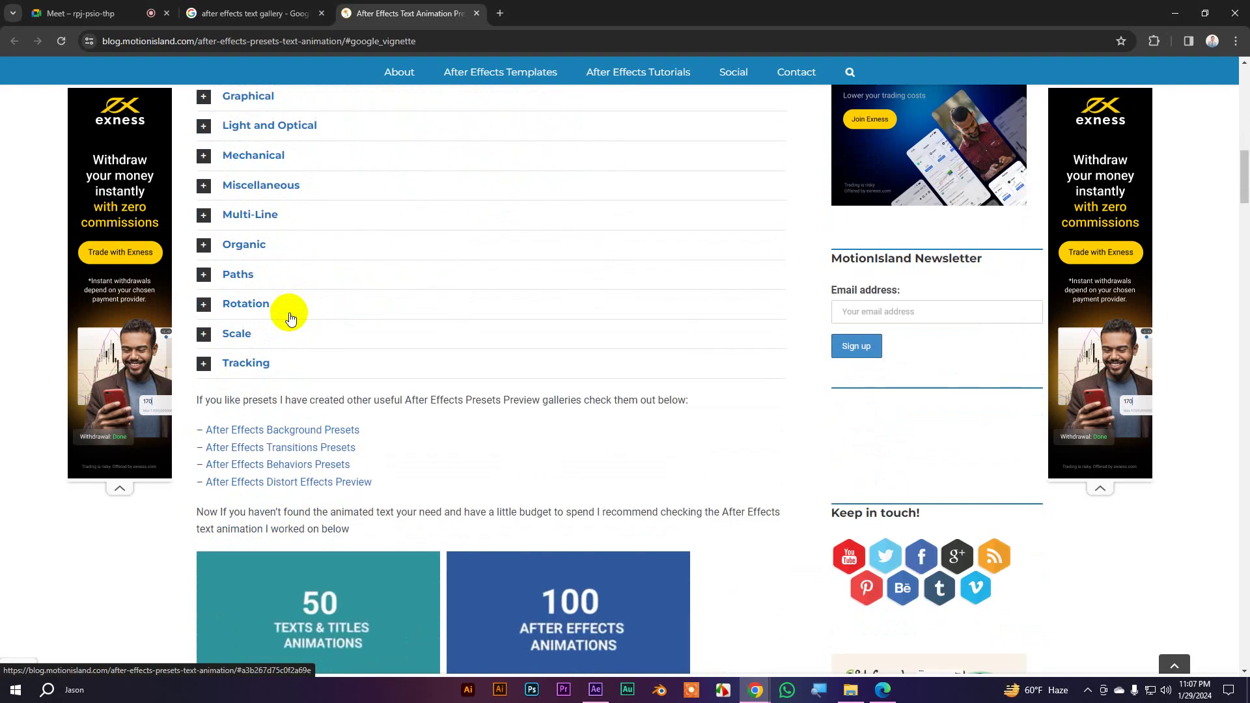
left_click(204, 364)
scroll(486, 270, "down", 2)
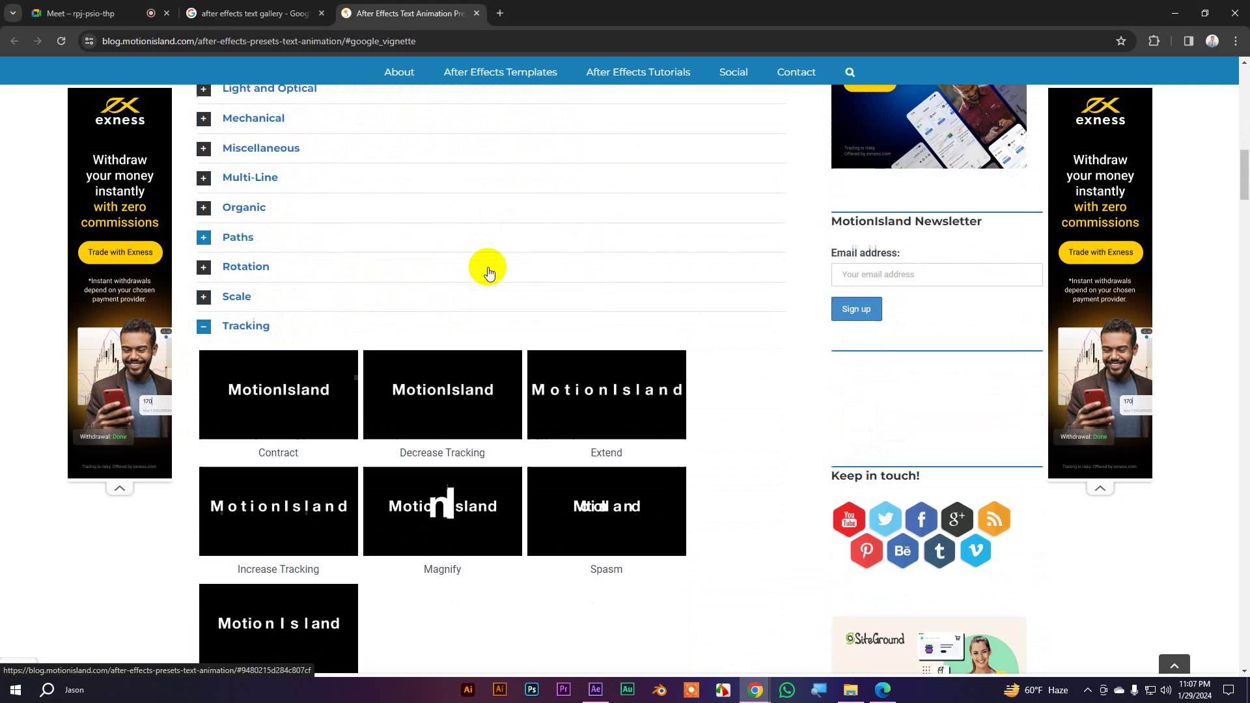
scroll(489, 272, "down", 2)
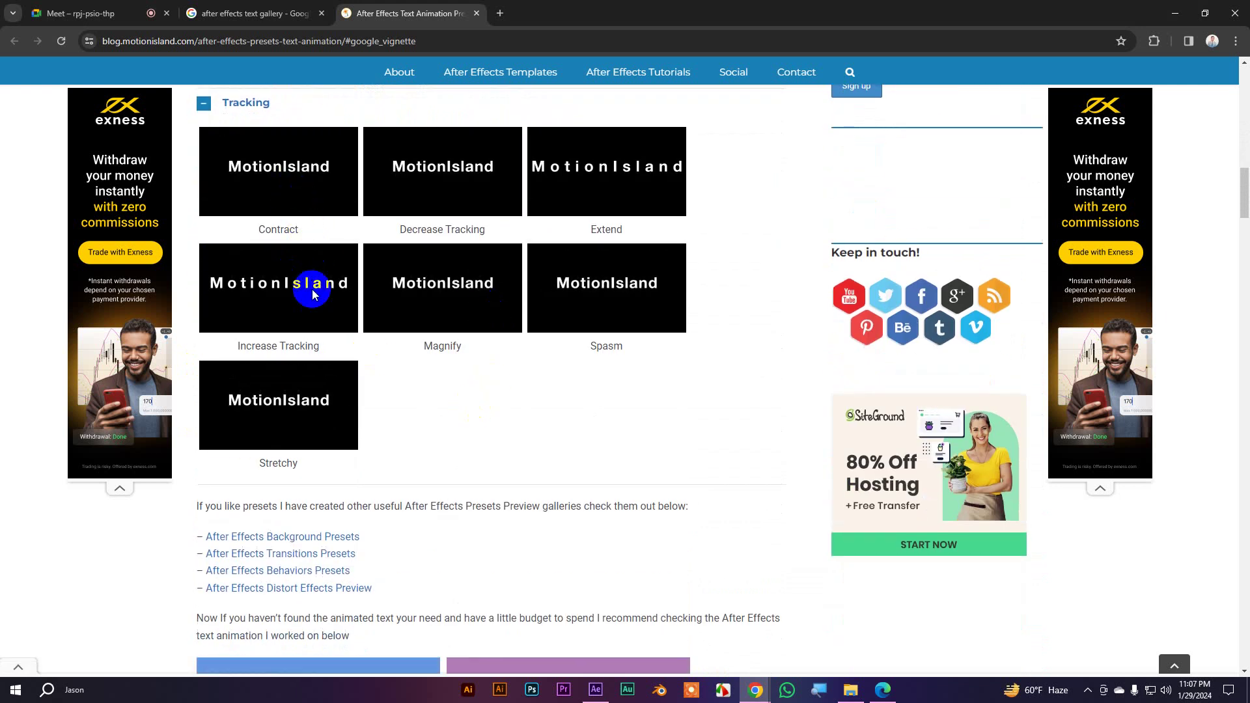
scroll(315, 291, "up", 1)
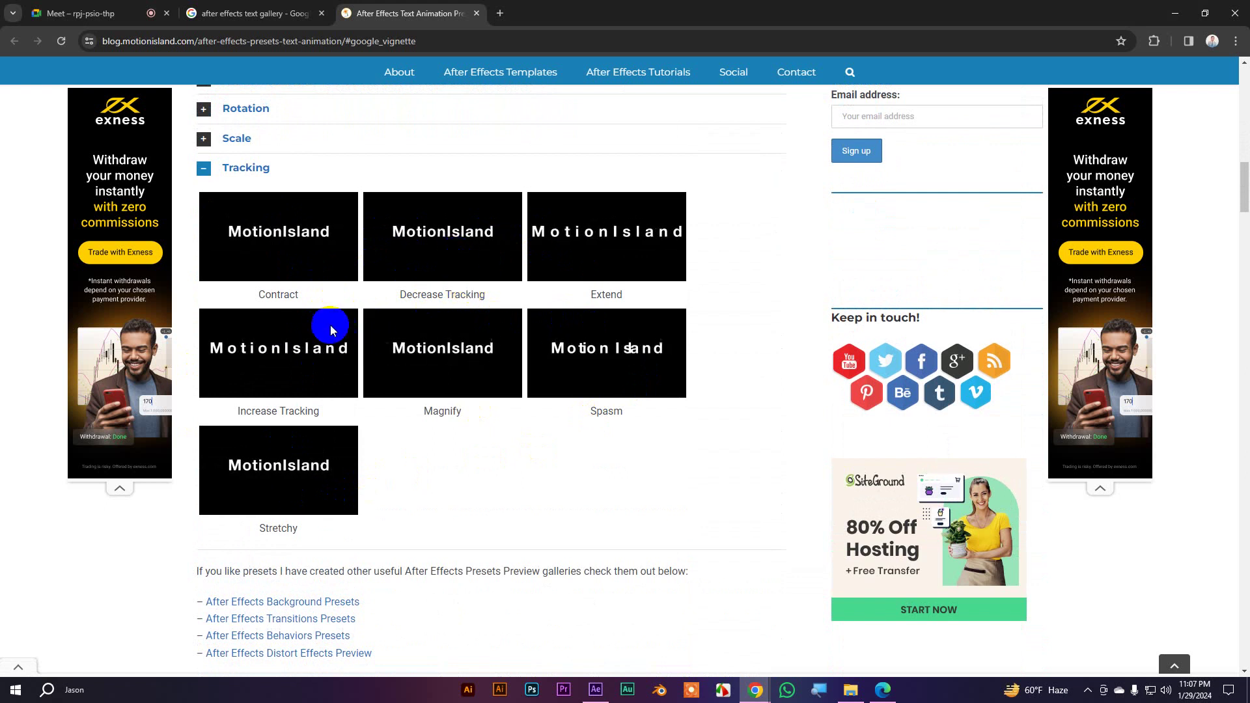
scroll(208, 241, "up", 1)
left_click(206, 236)
scroll(279, 271, "up", 2)
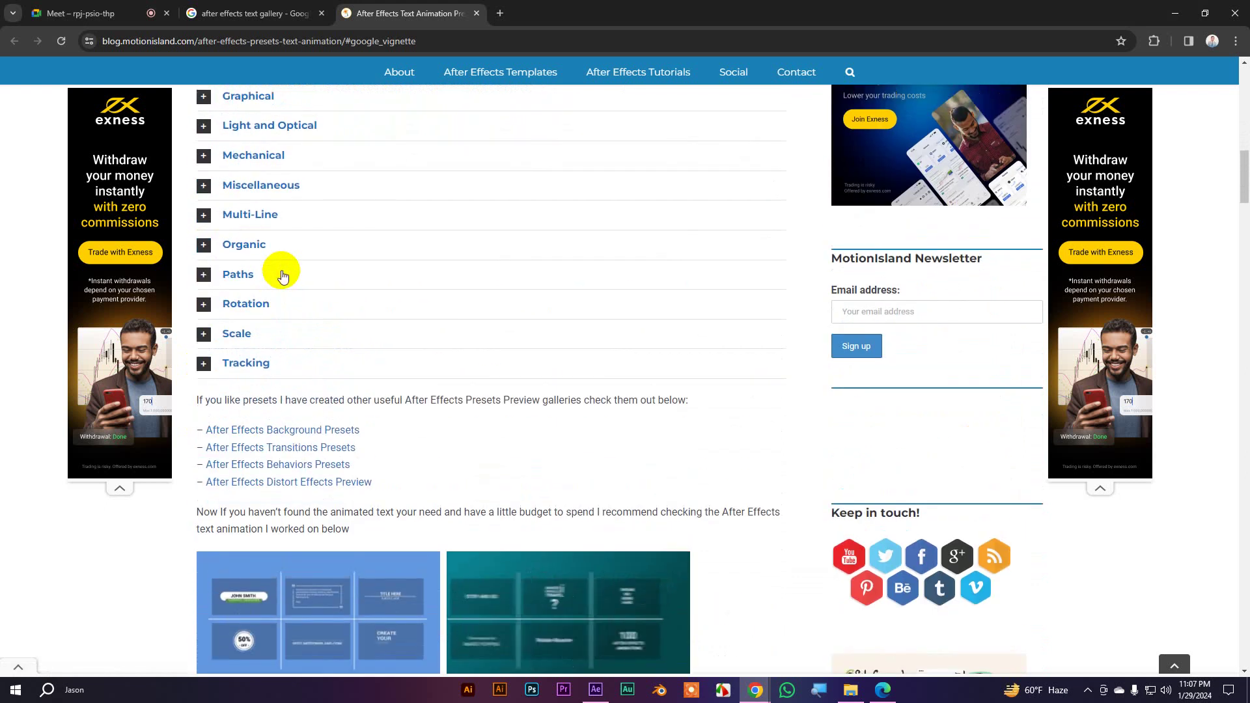
scroll(278, 293, "up", 2)
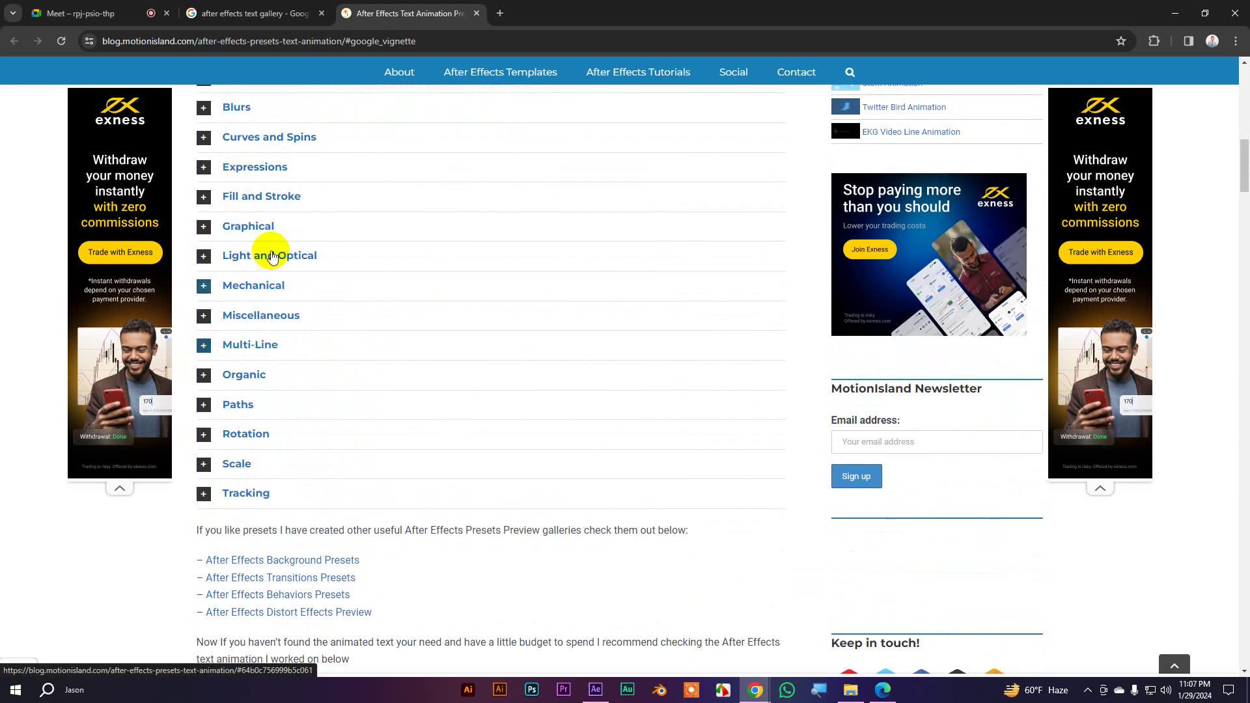
Expand the Expressions previews and copy the name 'Current Time Format'
left_click(205, 168)
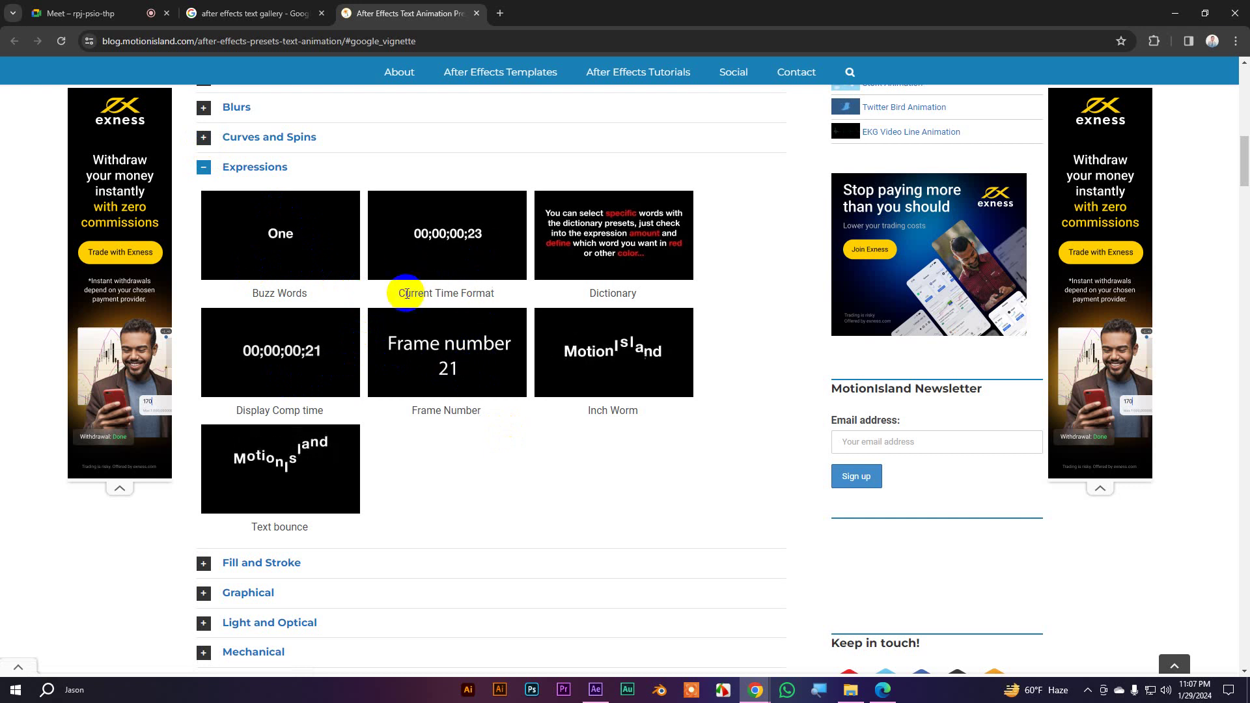
left_click_drag(400, 293, 490, 292)
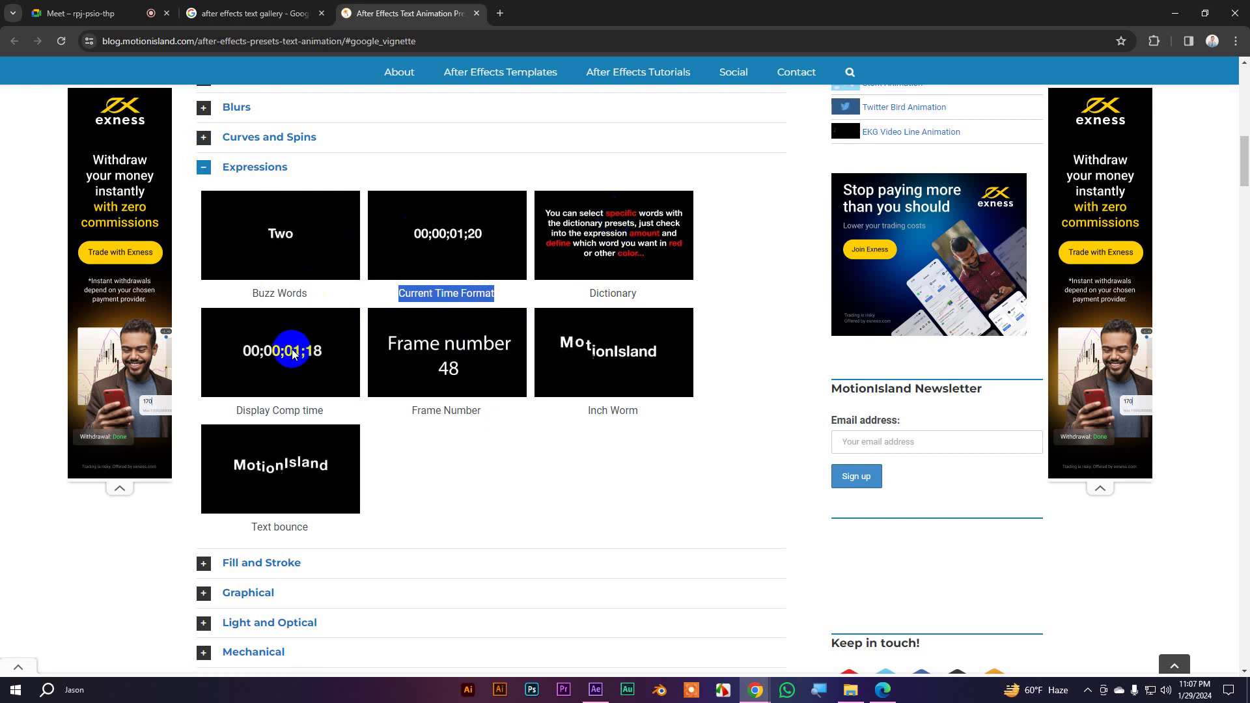
right_click(452, 294)
left_click(477, 311)
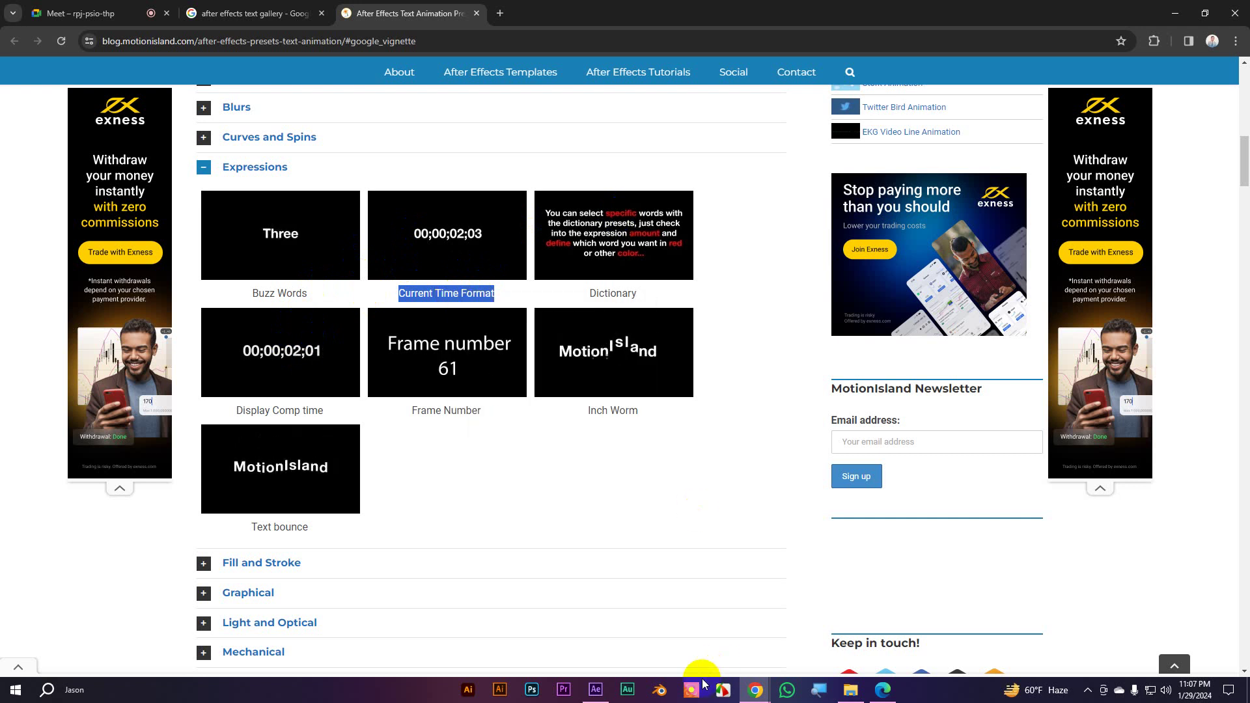
left_click(597, 689)
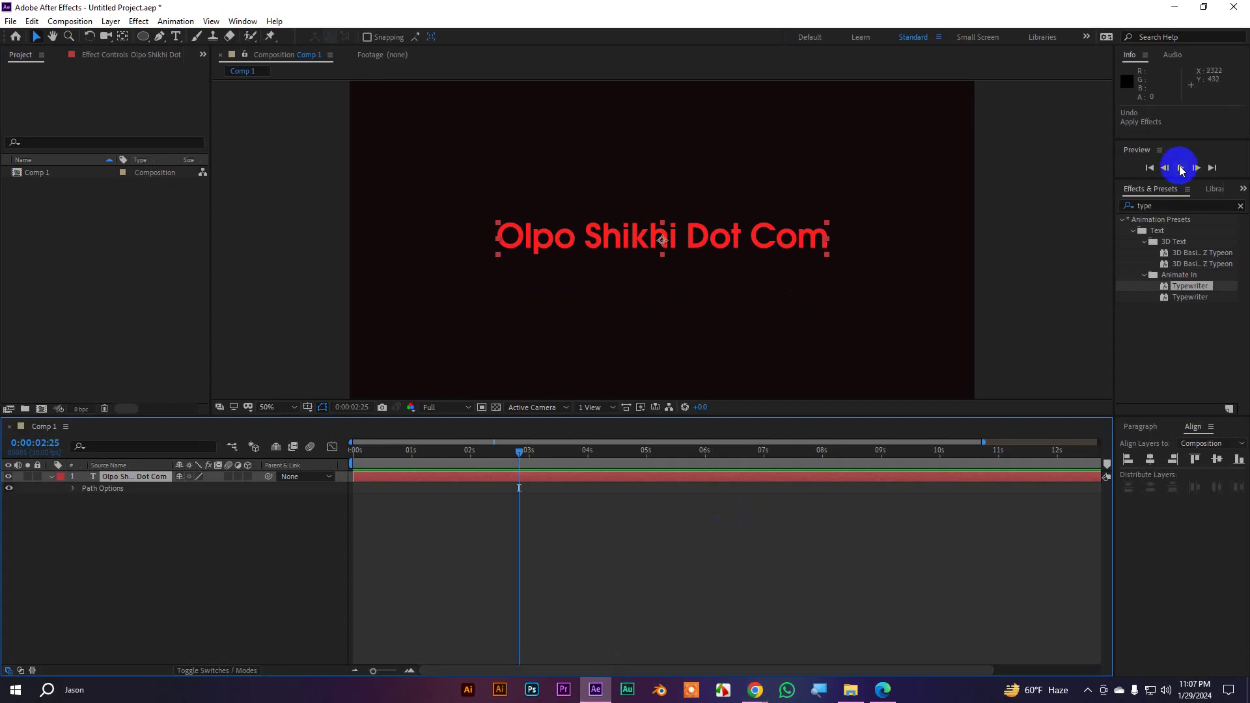
Apply the Current Time Format preset and place the timecode in the frame's top-right corner
left_click_drag(1152, 206, 1085, 201)
key("ctrl+v")
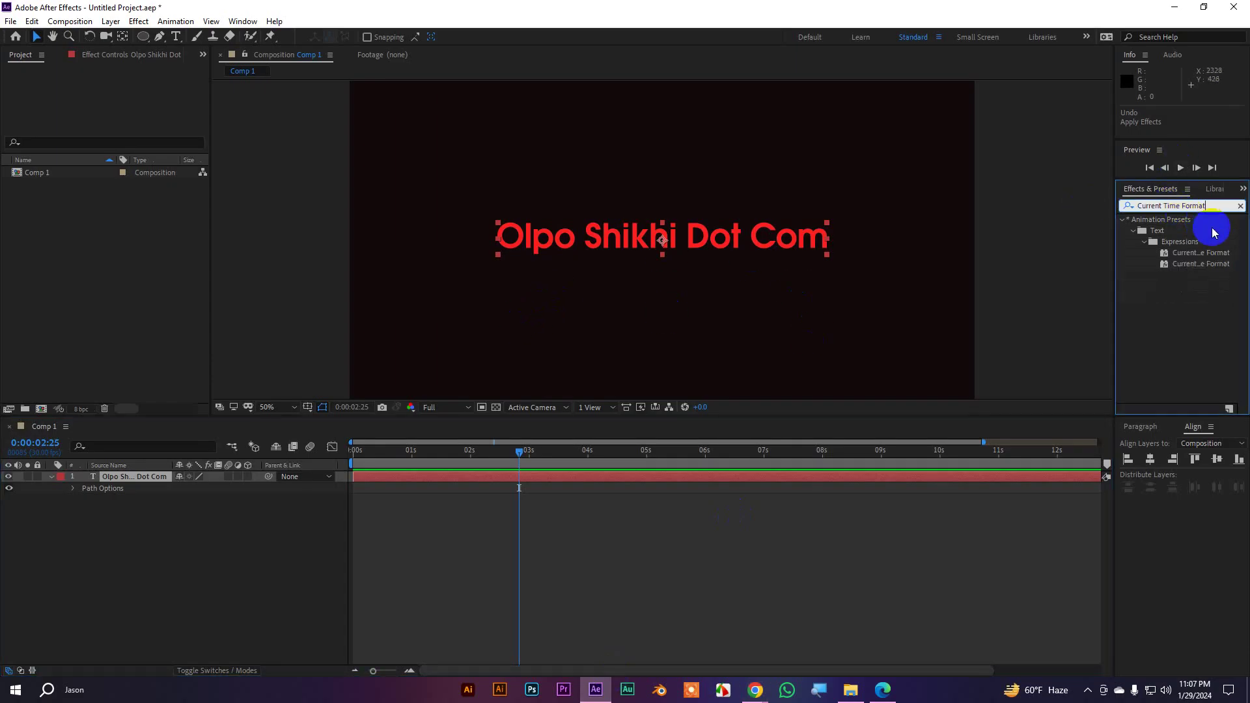
left_click_drag(1201, 253, 864, 158)
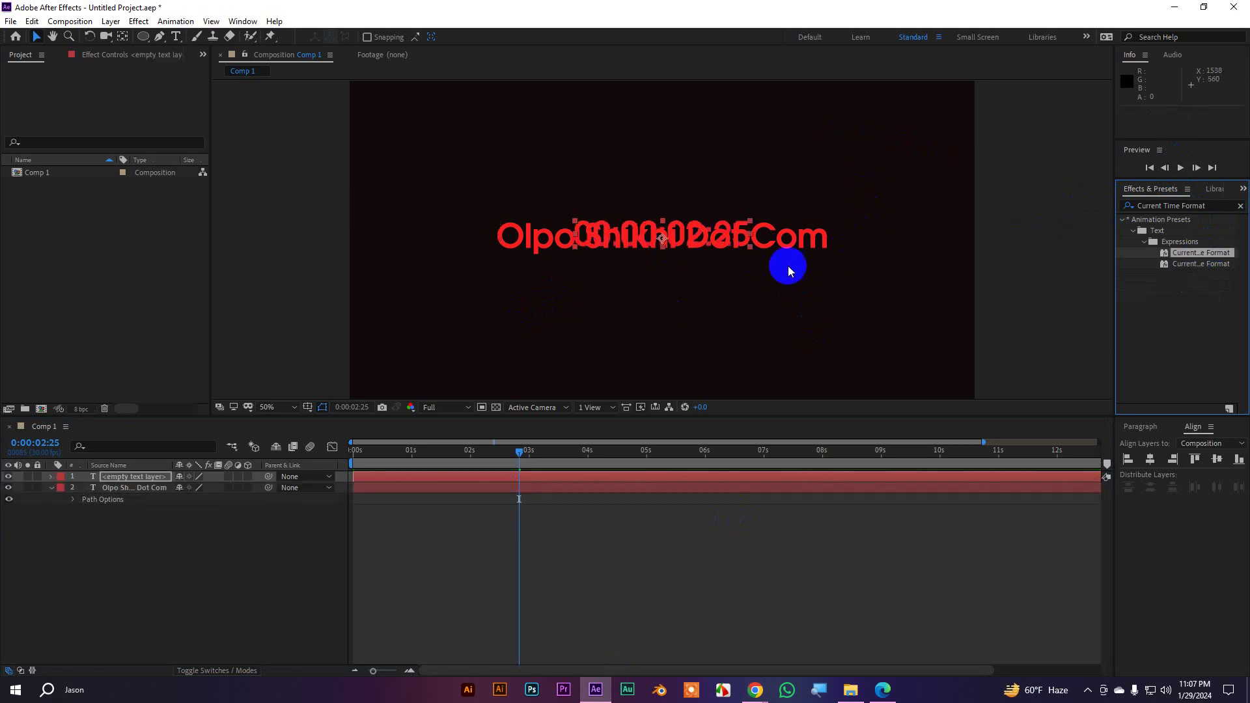
left_click_drag(698, 245, 685, 302)
left_click_drag(868, 162, 864, 112)
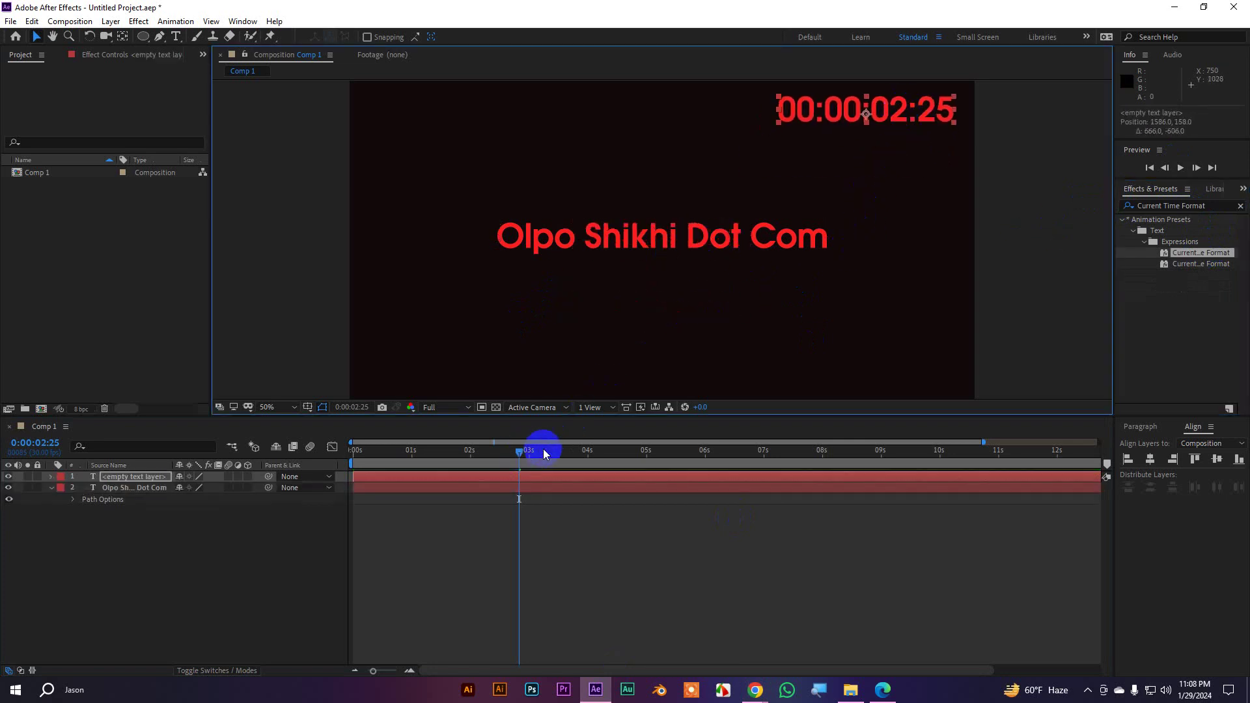
left_click(1029, 139)
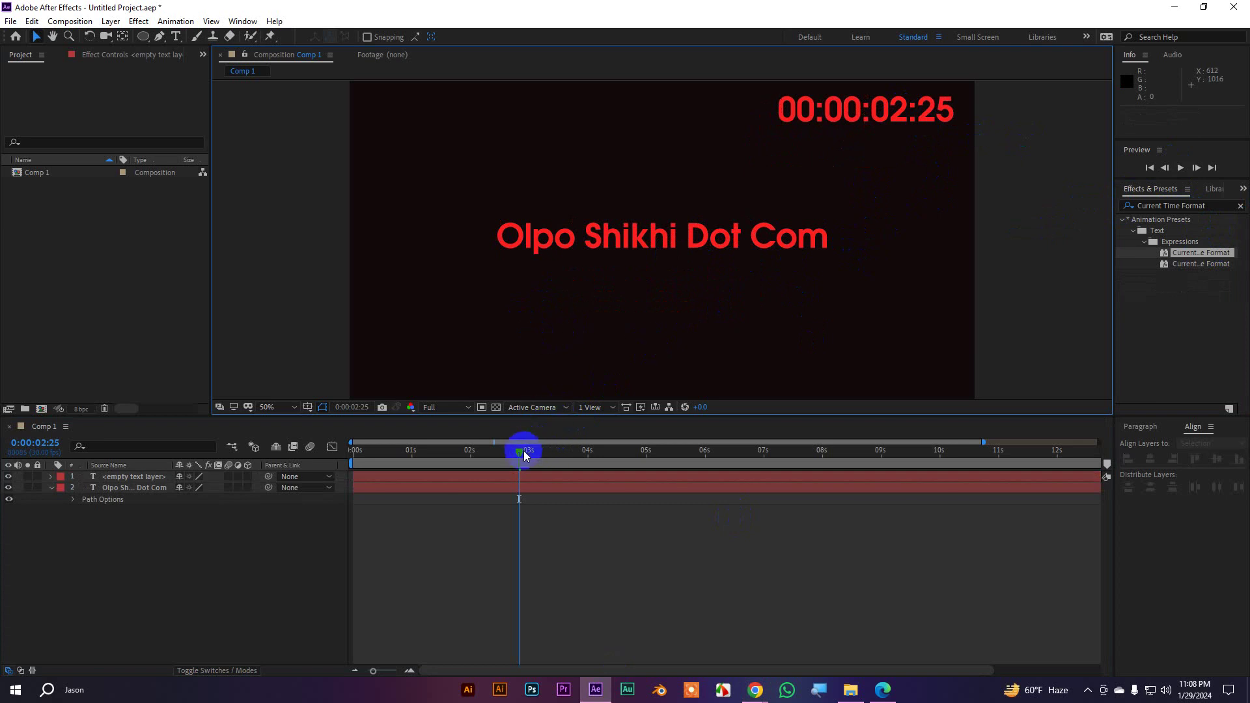
left_click(609, 261)
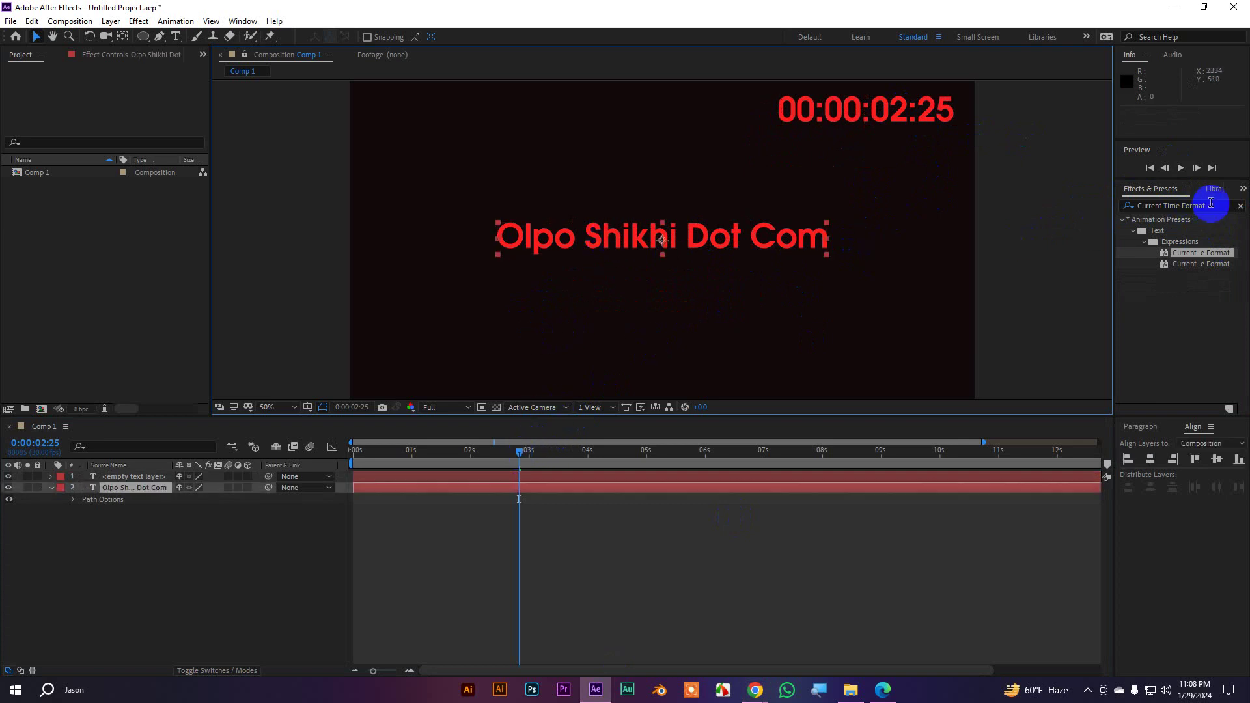
left_click(1125, 205)
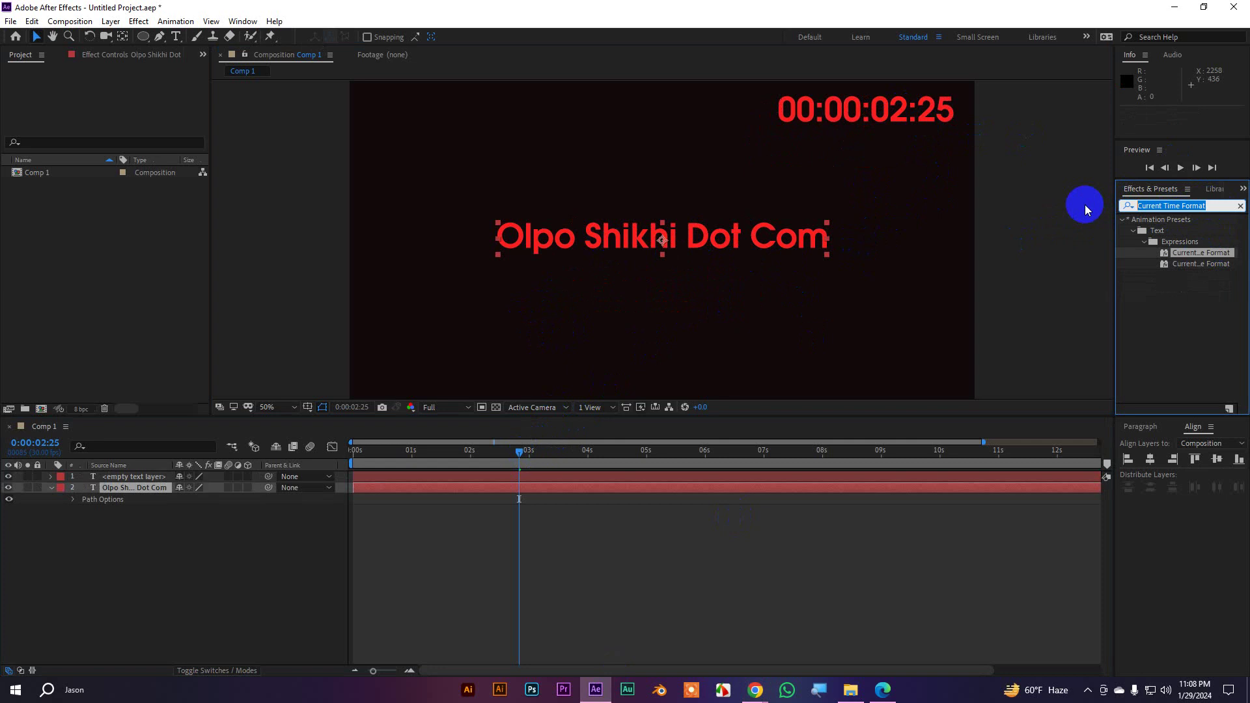
Search 'type' and apply the Typewriter preset to the title again
type("fogg")
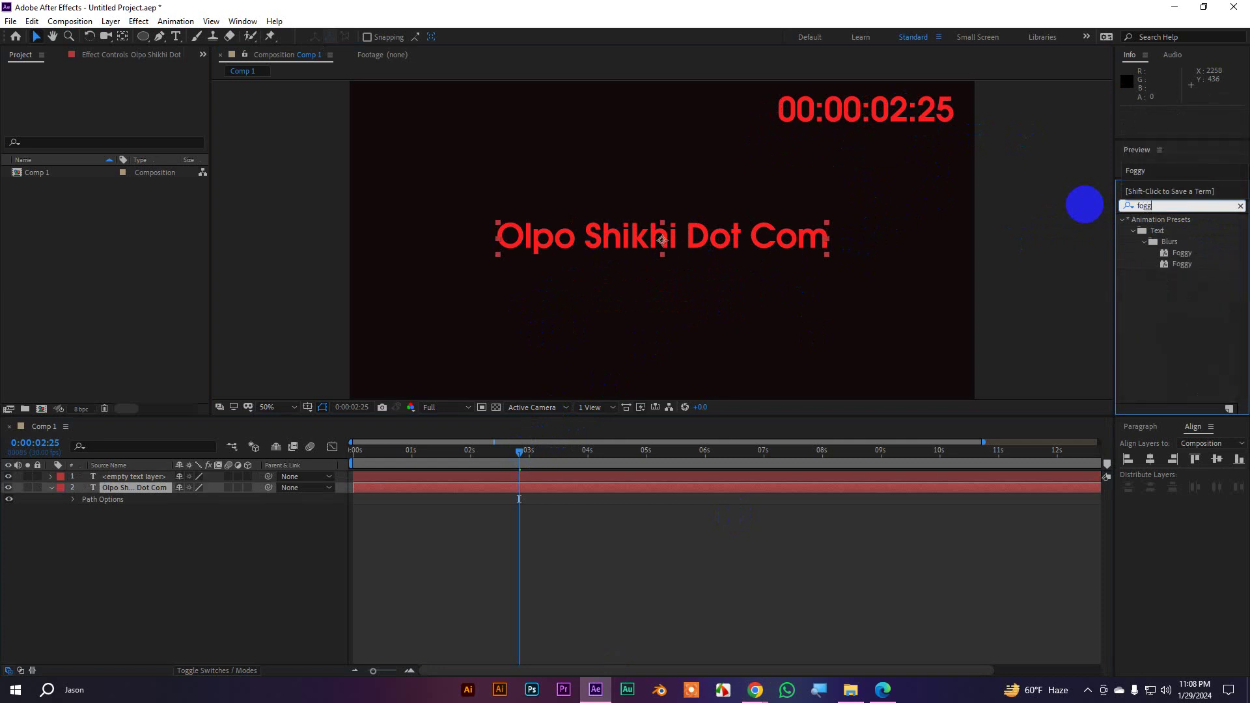
double_click(1147, 206)
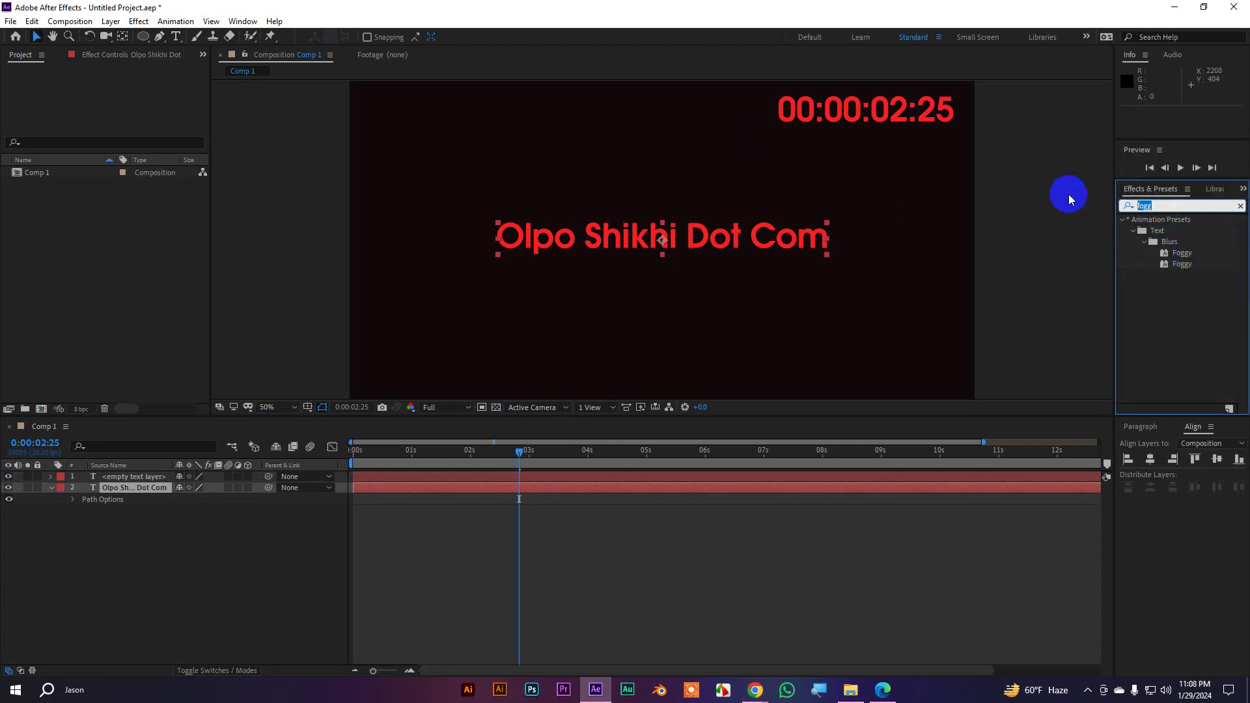
type("type")
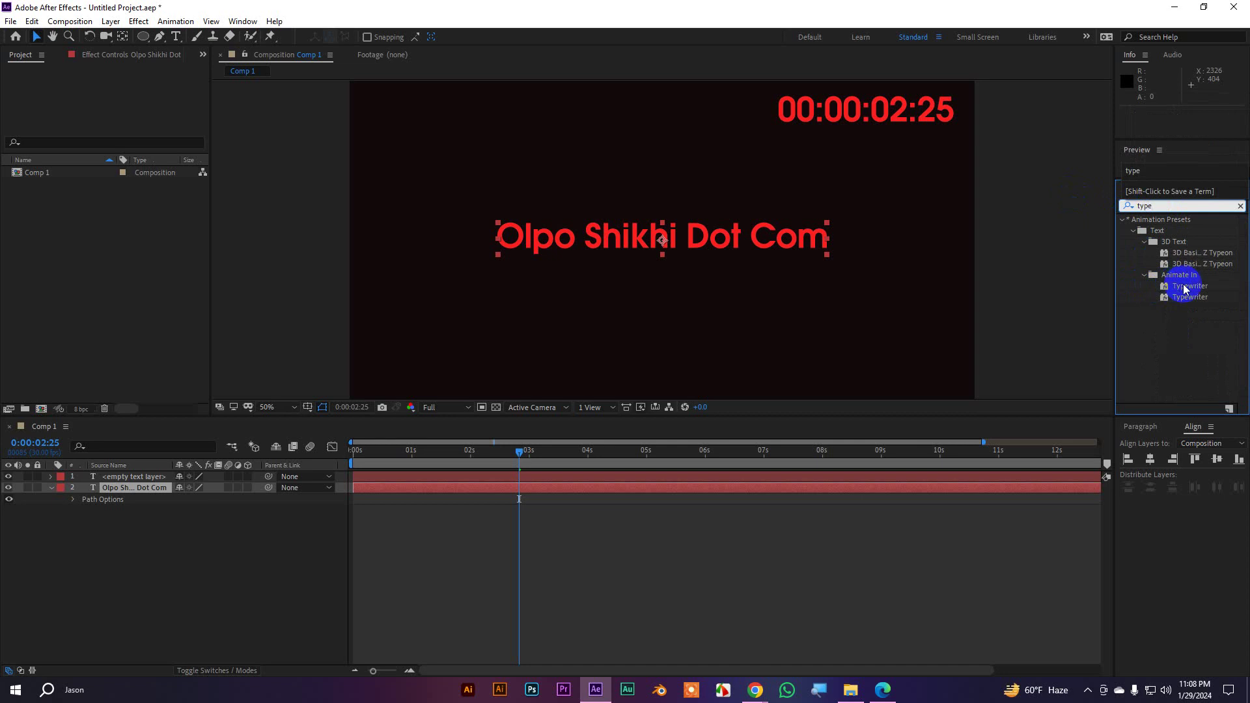
left_click_drag(1186, 290, 665, 231)
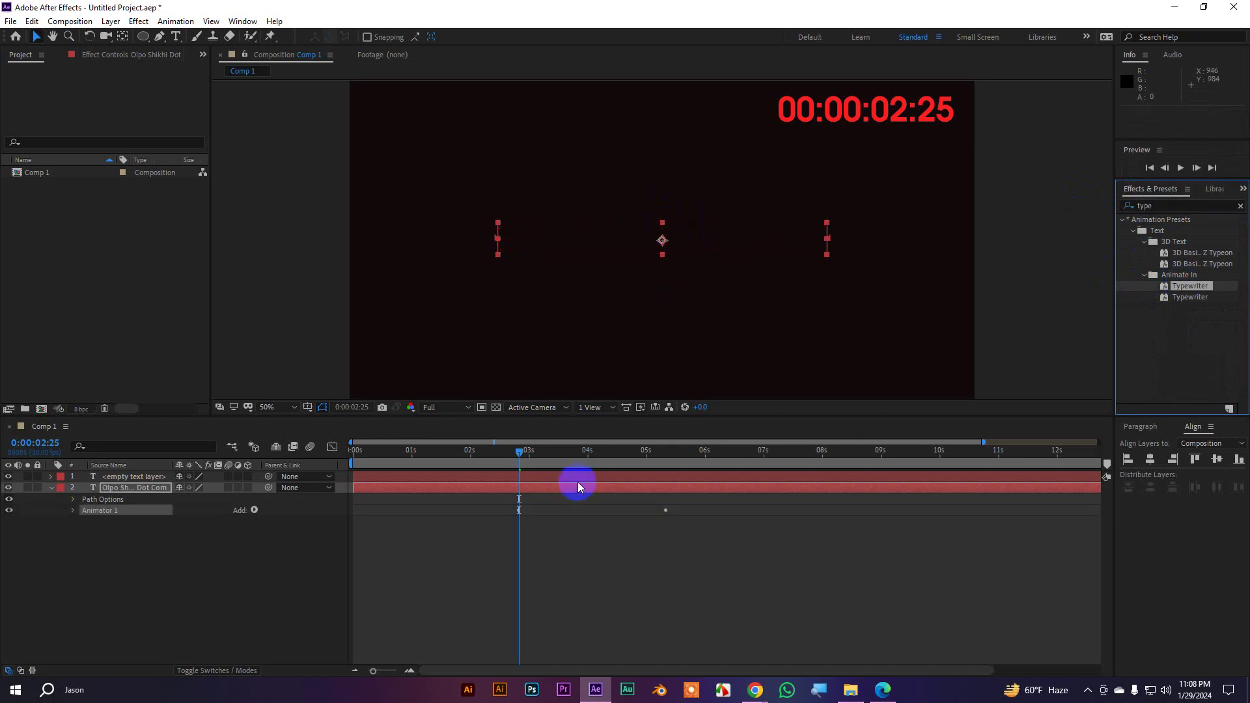
Move the Typewriter Start keyframe from 3 s to 0 s and preview the reveal
left_click(576, 516)
left_click(545, 488)
key("u")
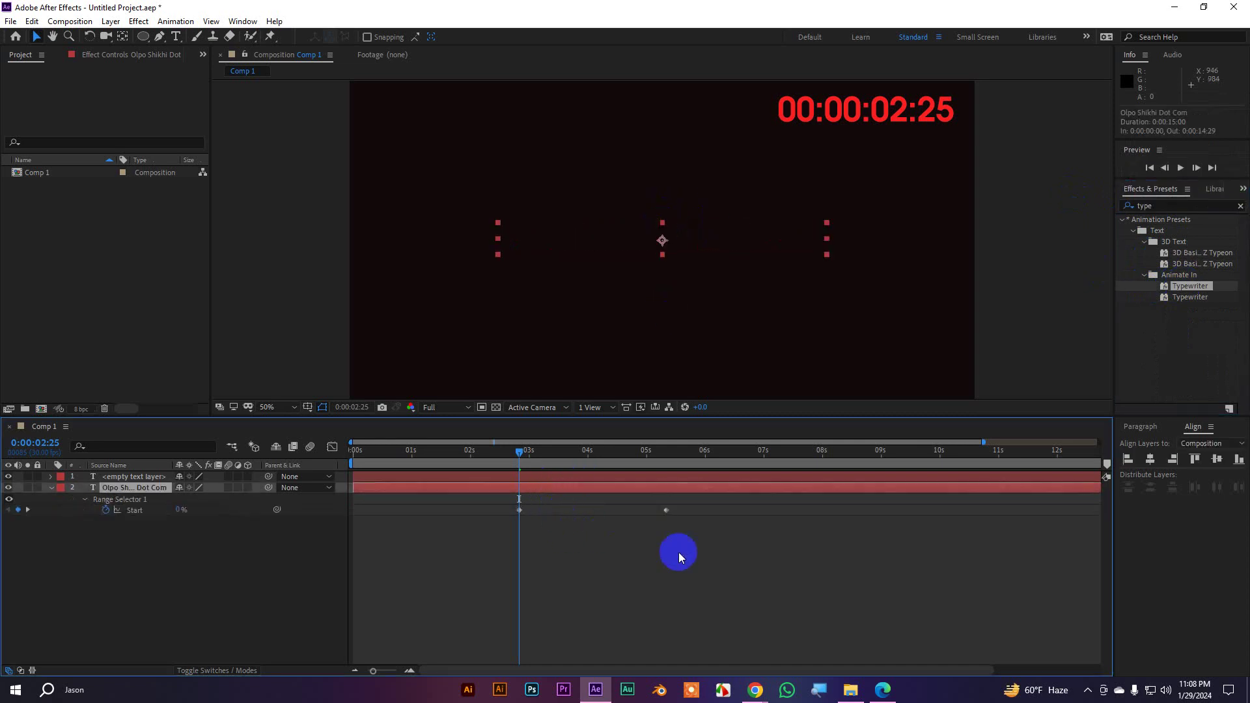
left_click_drag(703, 545, 519, 505)
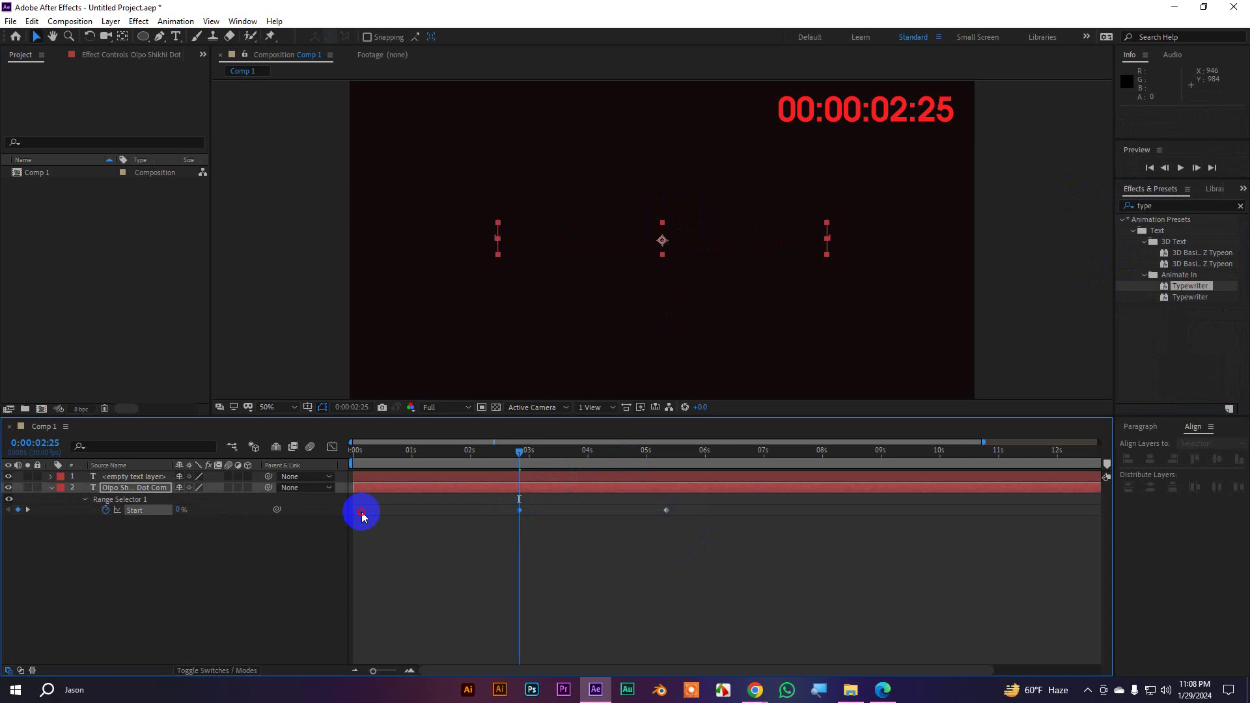
left_click_drag(363, 516, 356, 510)
left_click_drag(525, 451, 254, 447)
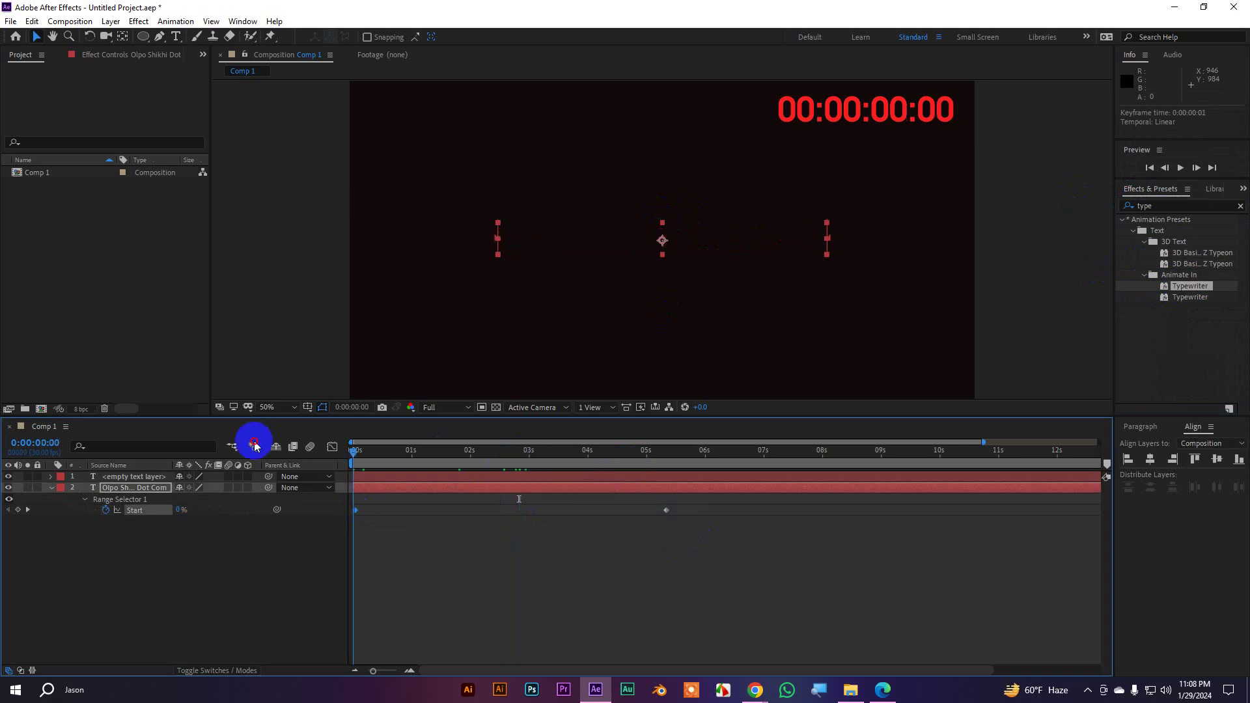
left_click(550, 584)
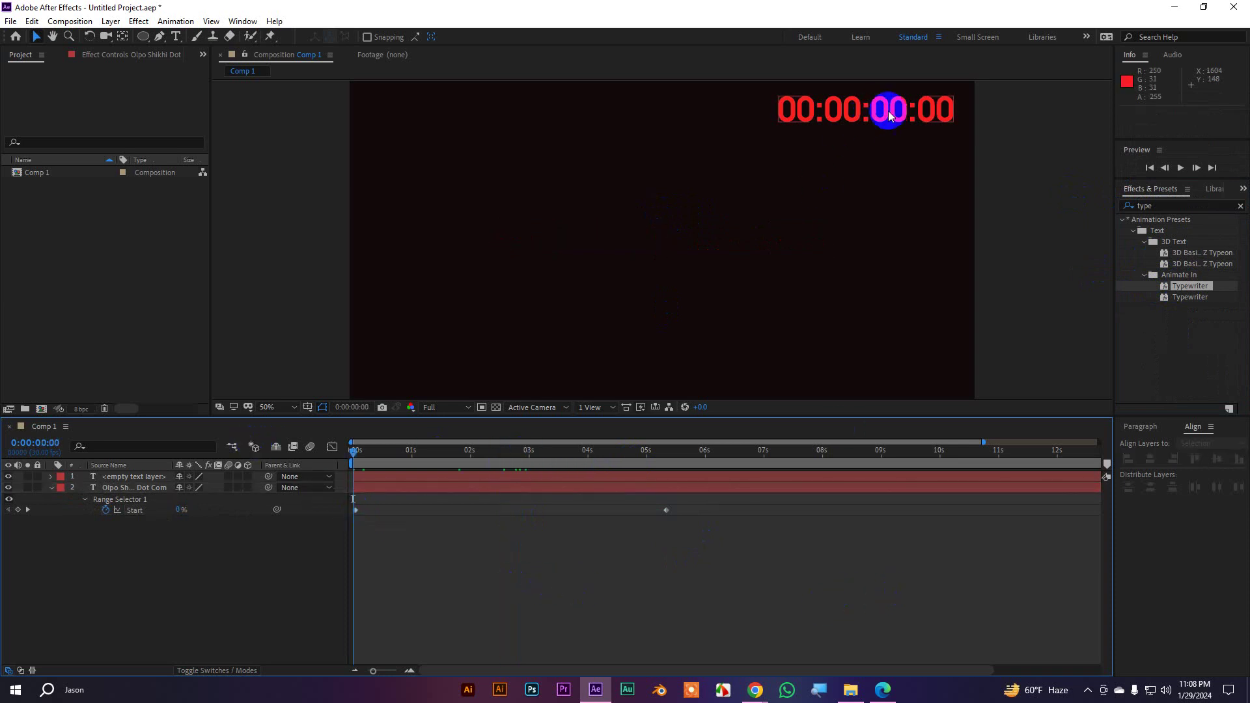
key("space")
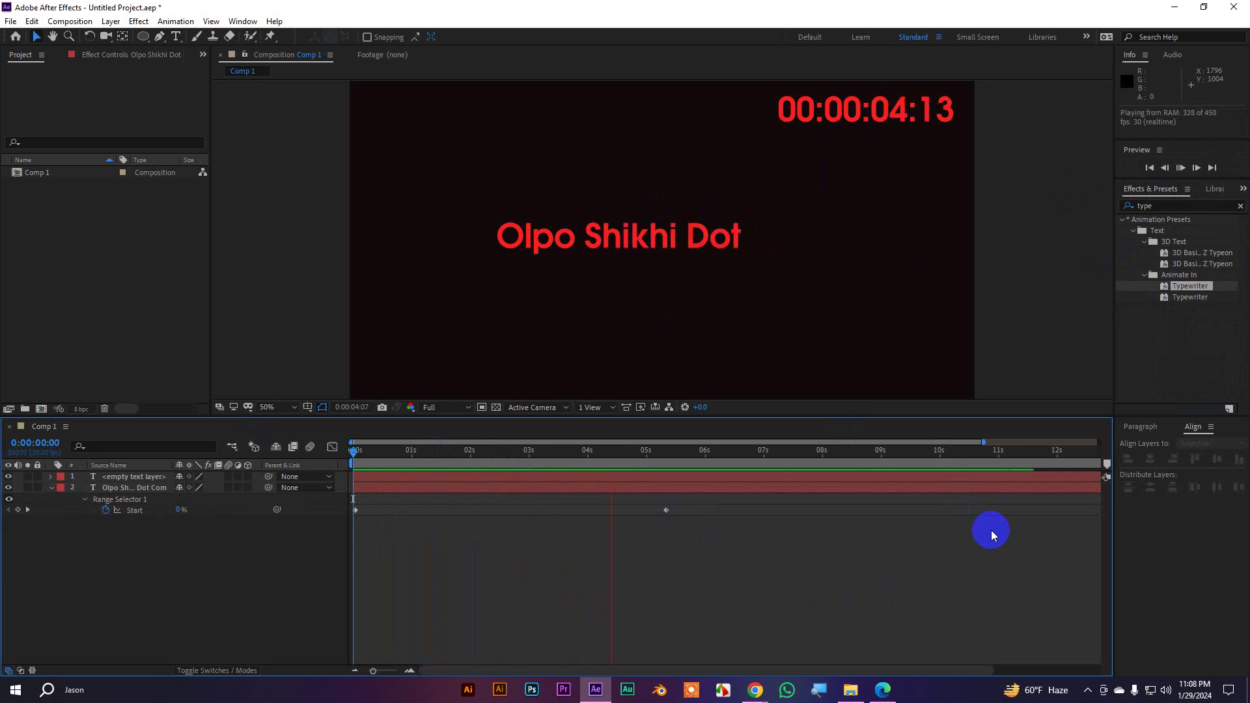
key("space")
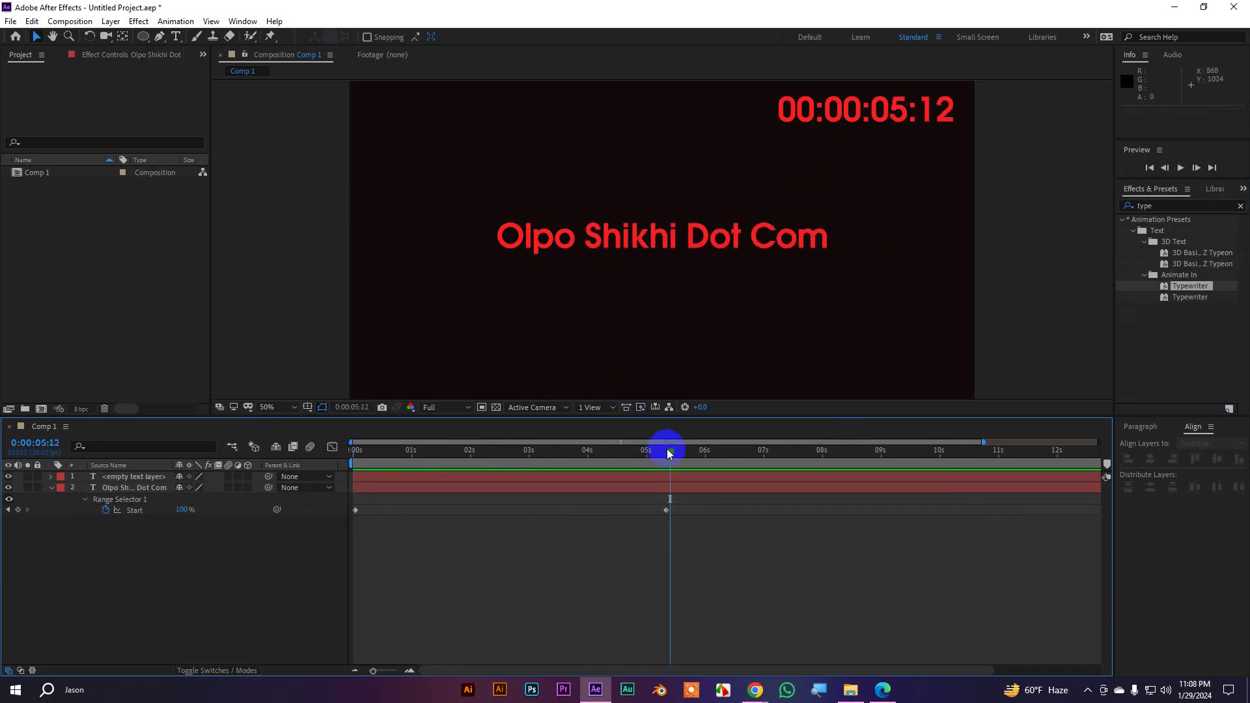
left_click_drag(670, 452, 666, 452)
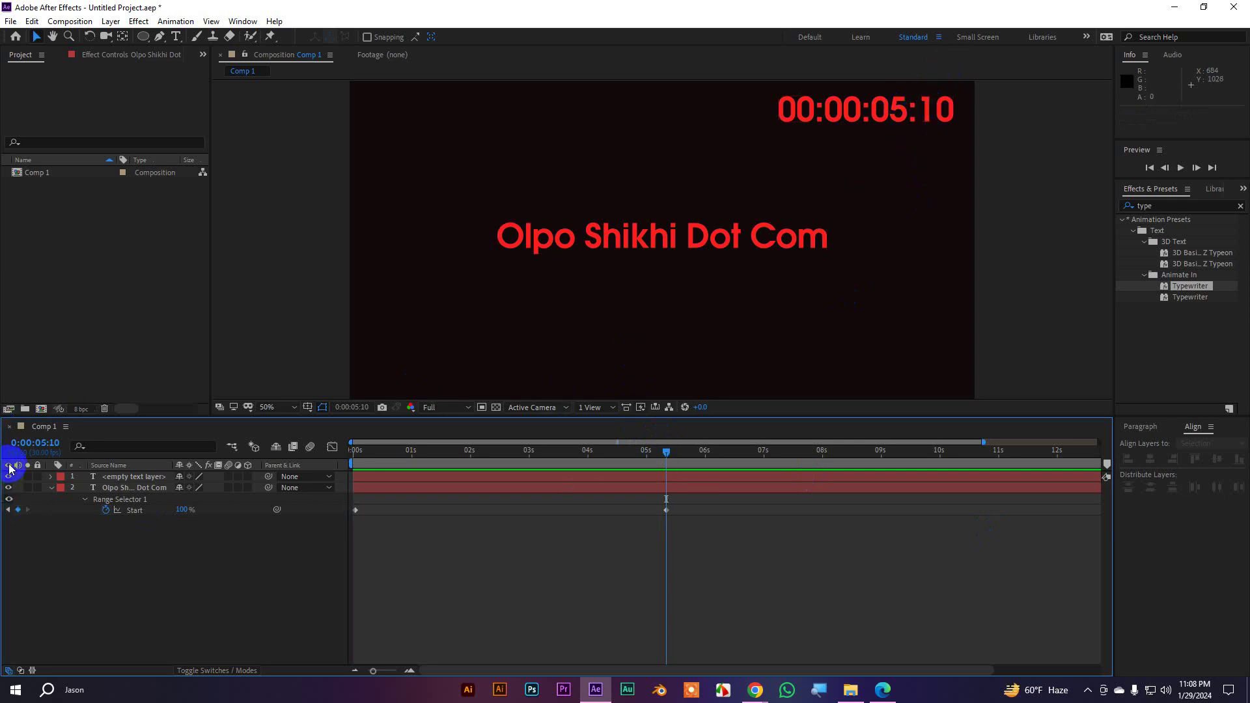
Zoom in briefly with the screen magnifier, then delete the red timecode timer layer from Comp 1
key("super+plus")
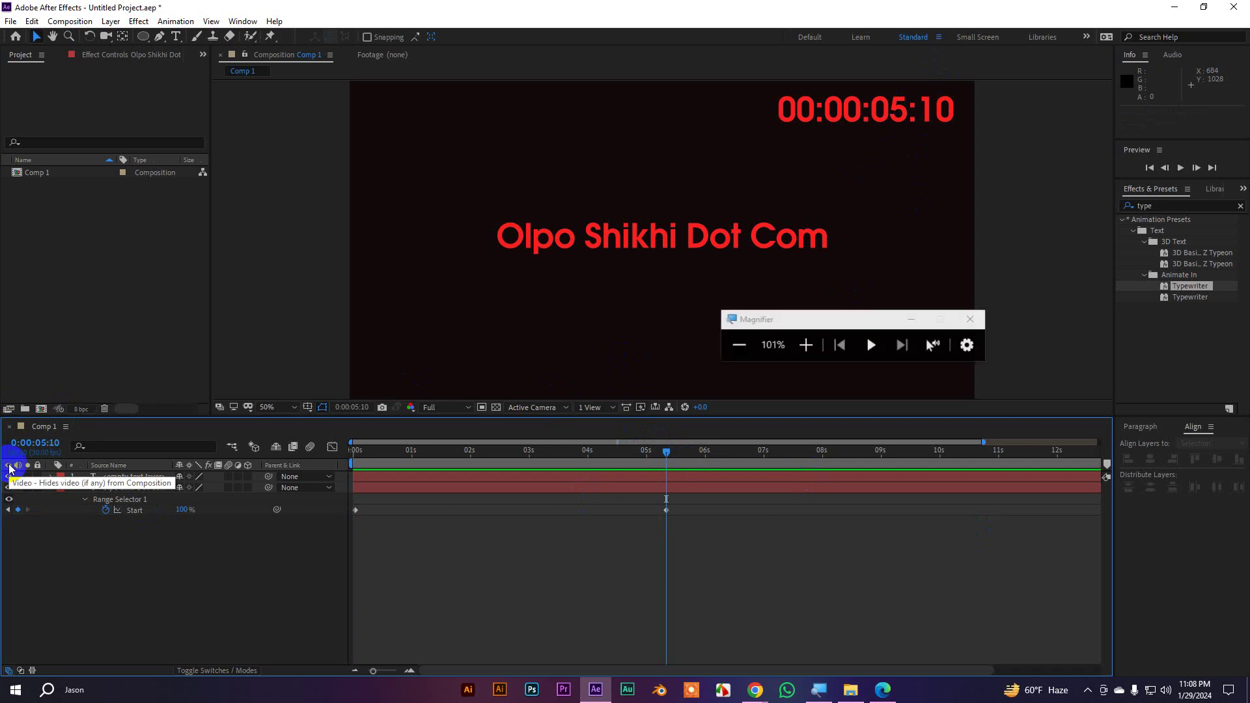
key("super+plus")
key("super+plus")
key("super+plus")
key("super+plus")
key("super+plus")
key("super+plus")
key("super+plus")
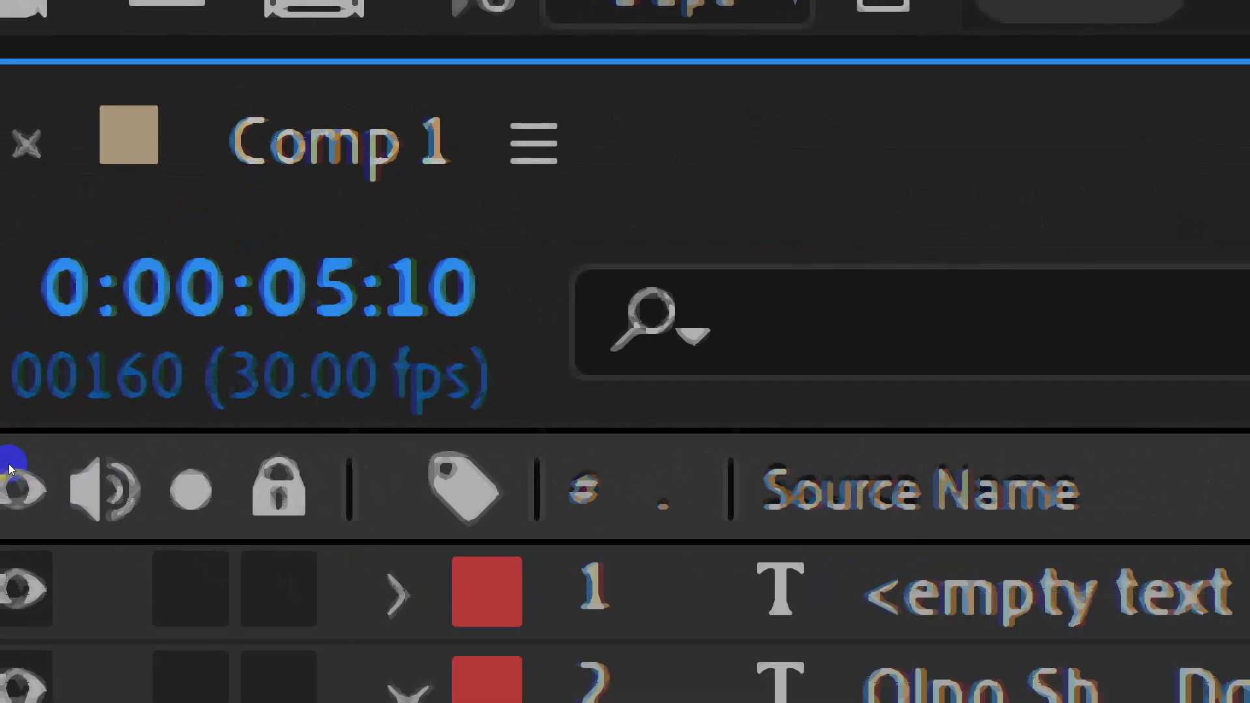
key("super+minus")
key("super+minus")
key("super+minus")
key("super+minus")
key("super+minus")
key("super+minus")
key("super+minus")
key("super+minus")
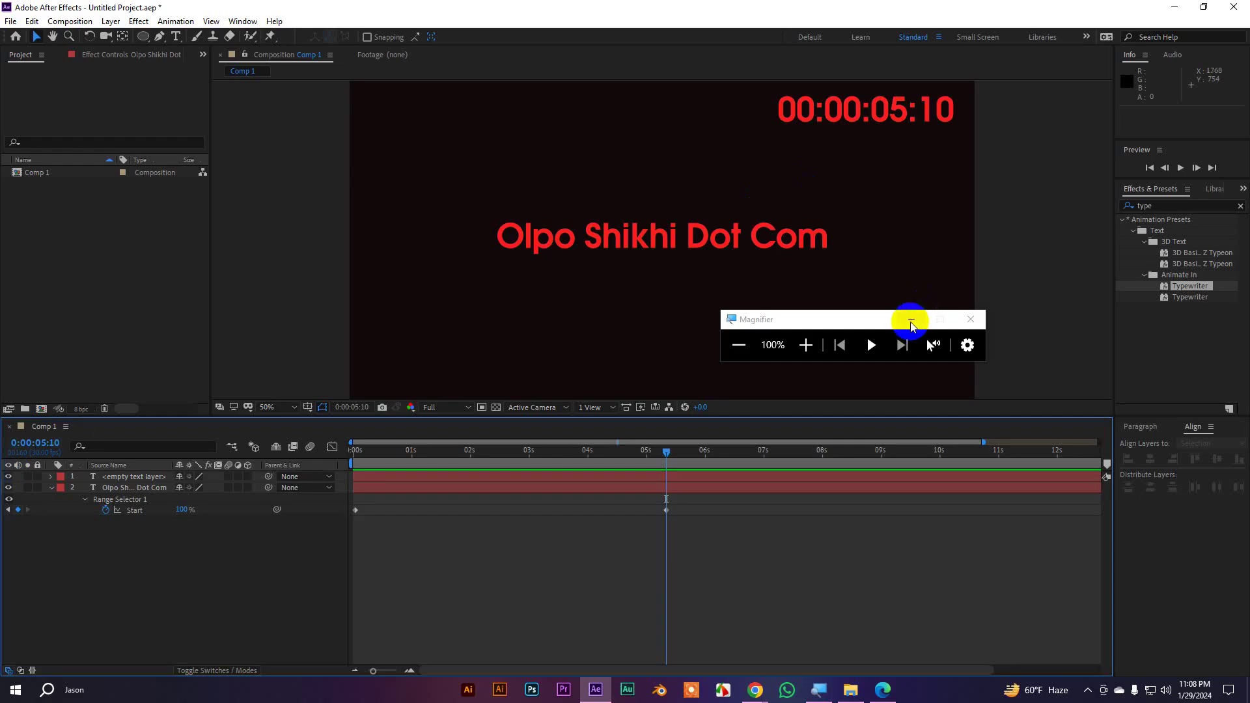
left_click(912, 319)
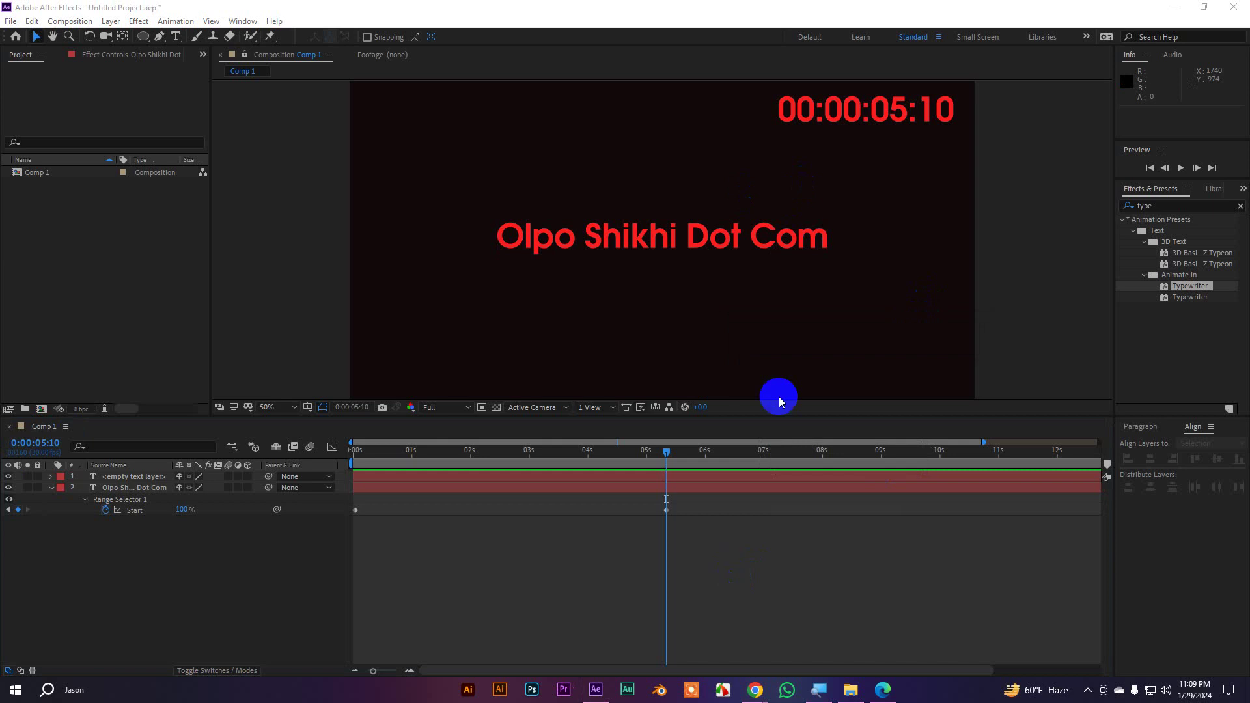
left_click(881, 112)
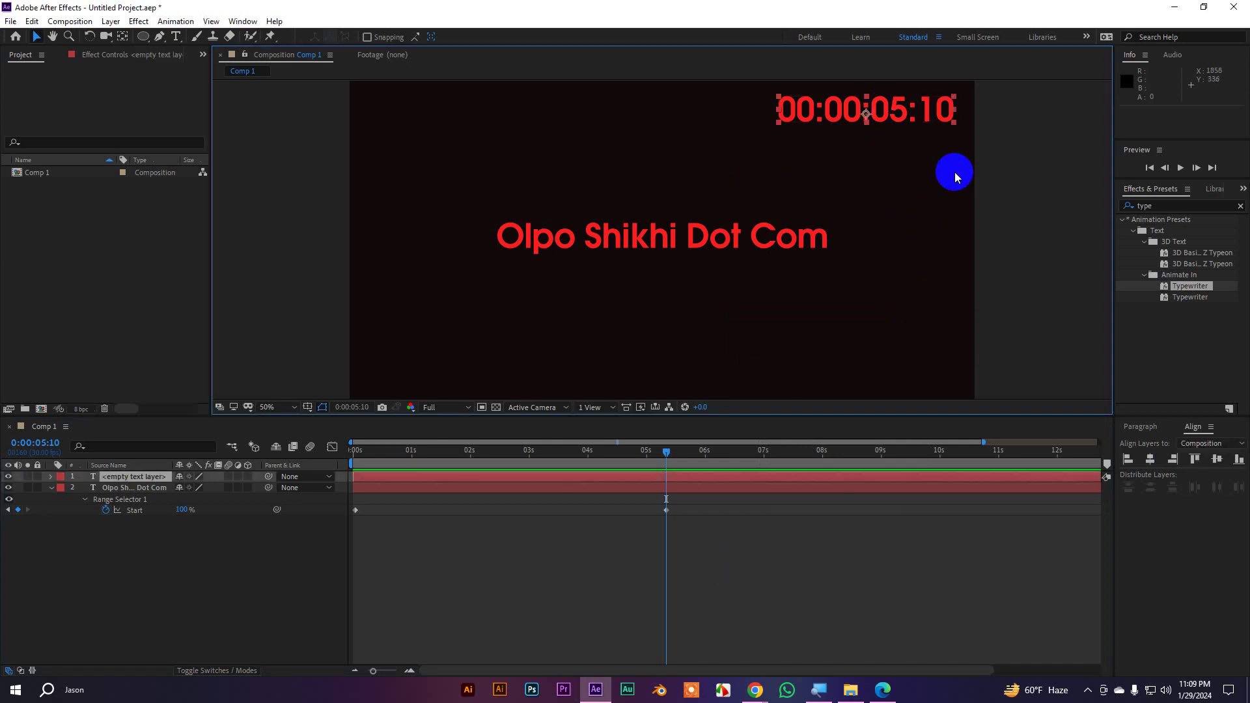
key("Delete")
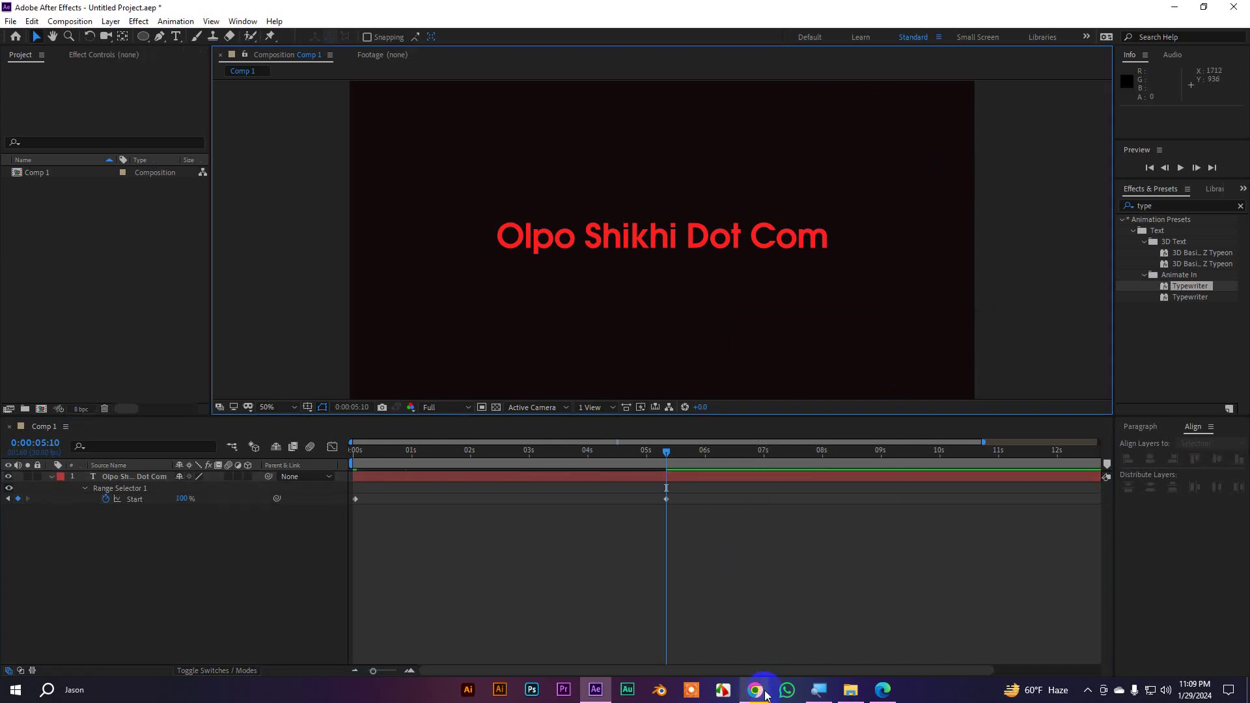
Play the SFX- Ui01 sound from SFX Pack > Essential Sound Pack > Ui Sound
left_click(755, 691)
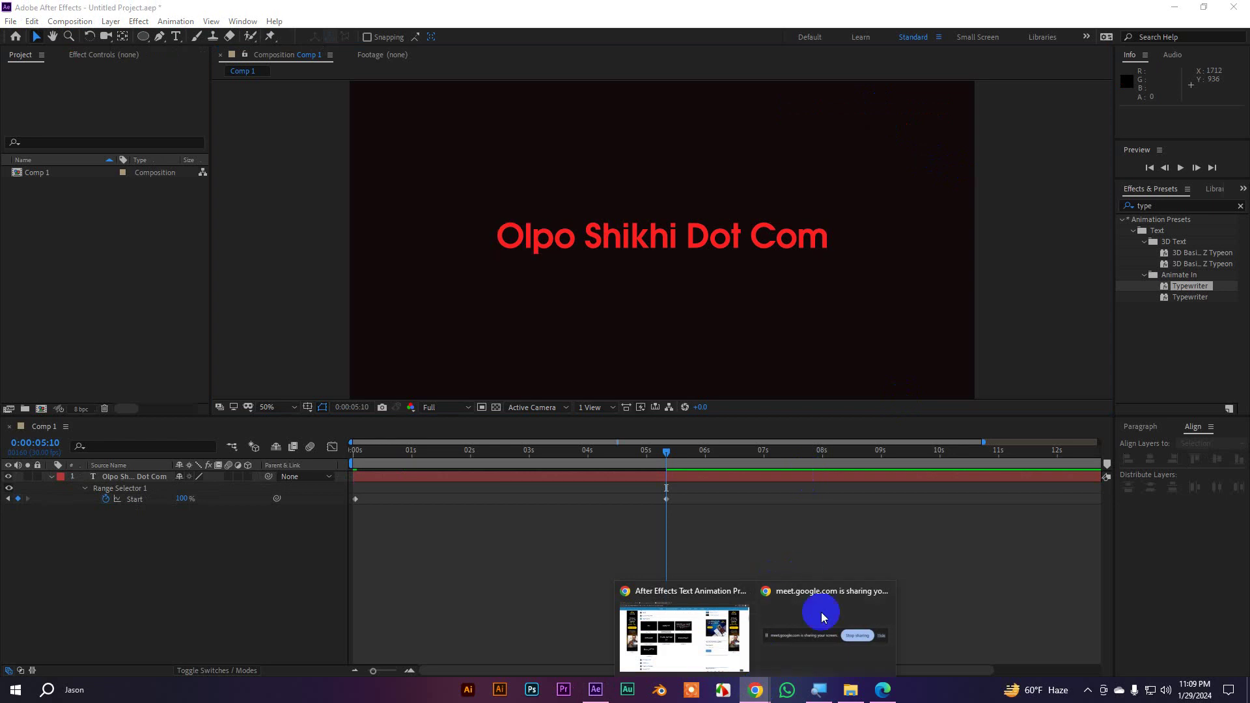
left_click(853, 696)
scroll(346, 202, "up", 15)
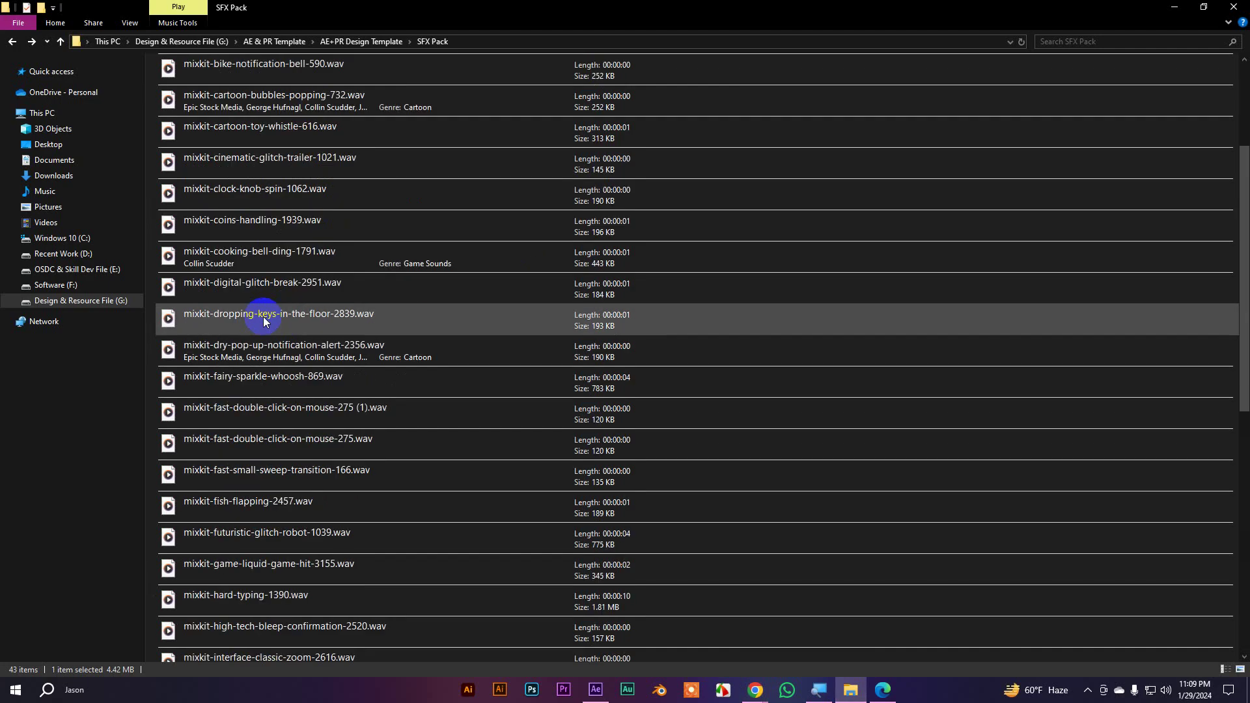
double_click(217, 69)
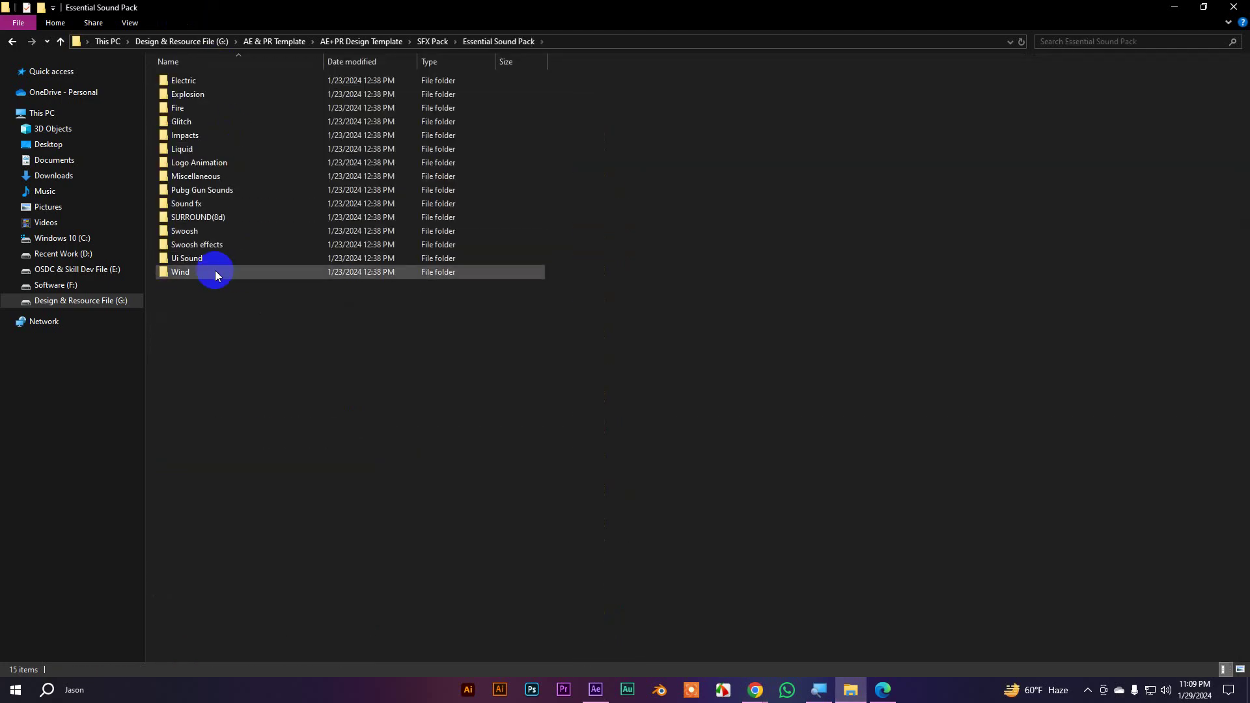
double_click(201, 241)
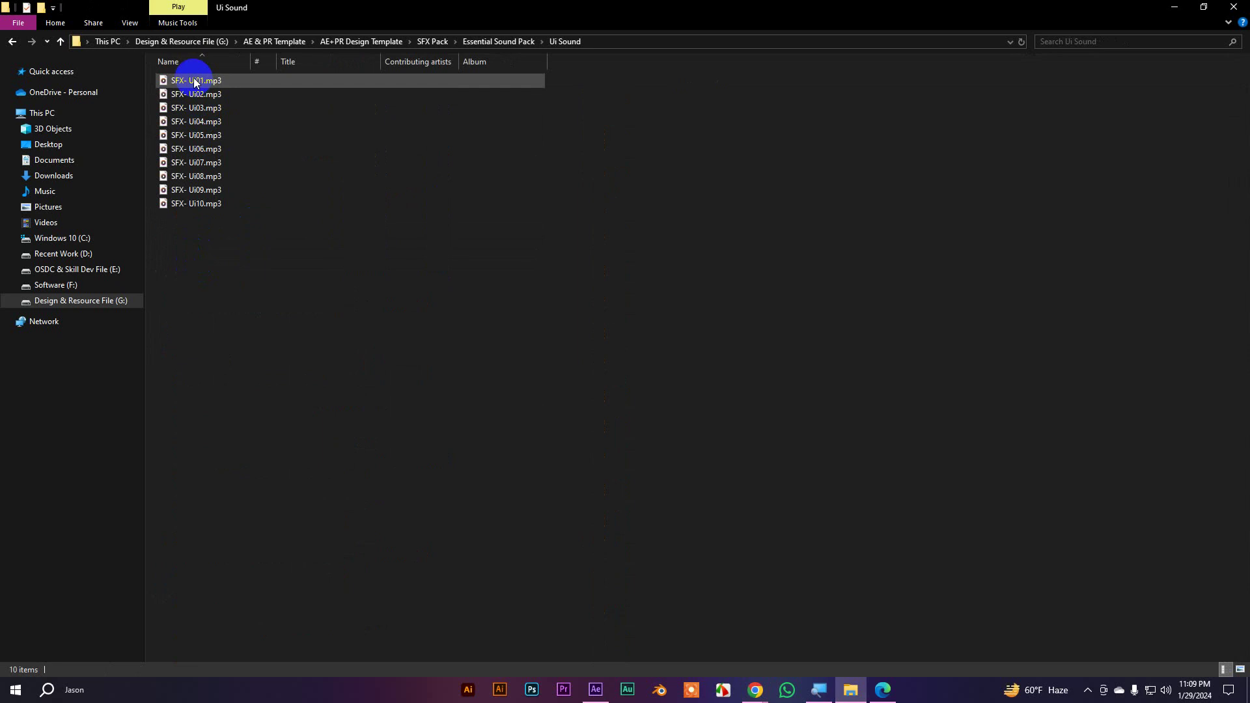
double_click(186, 83)
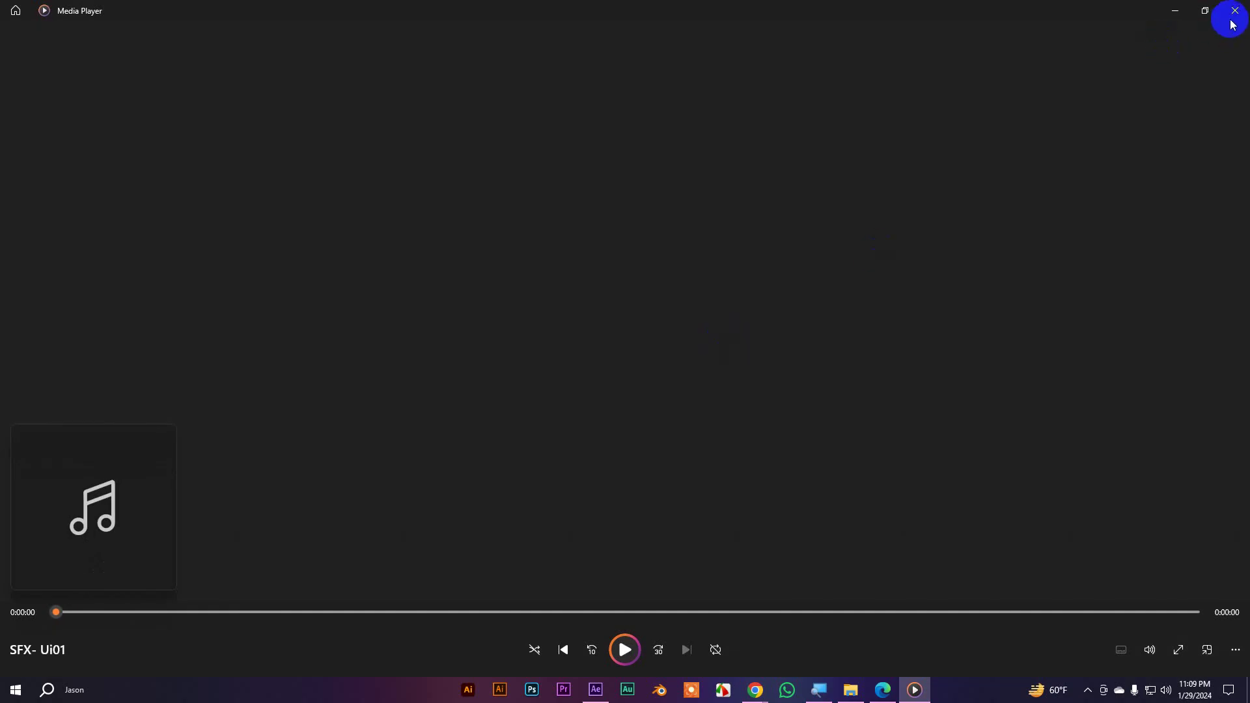
left_click(1234, 11)
Return Explorer to the SFX Pack folder, then undo the title's typewriter animation in After Effects
left_click(12, 41)
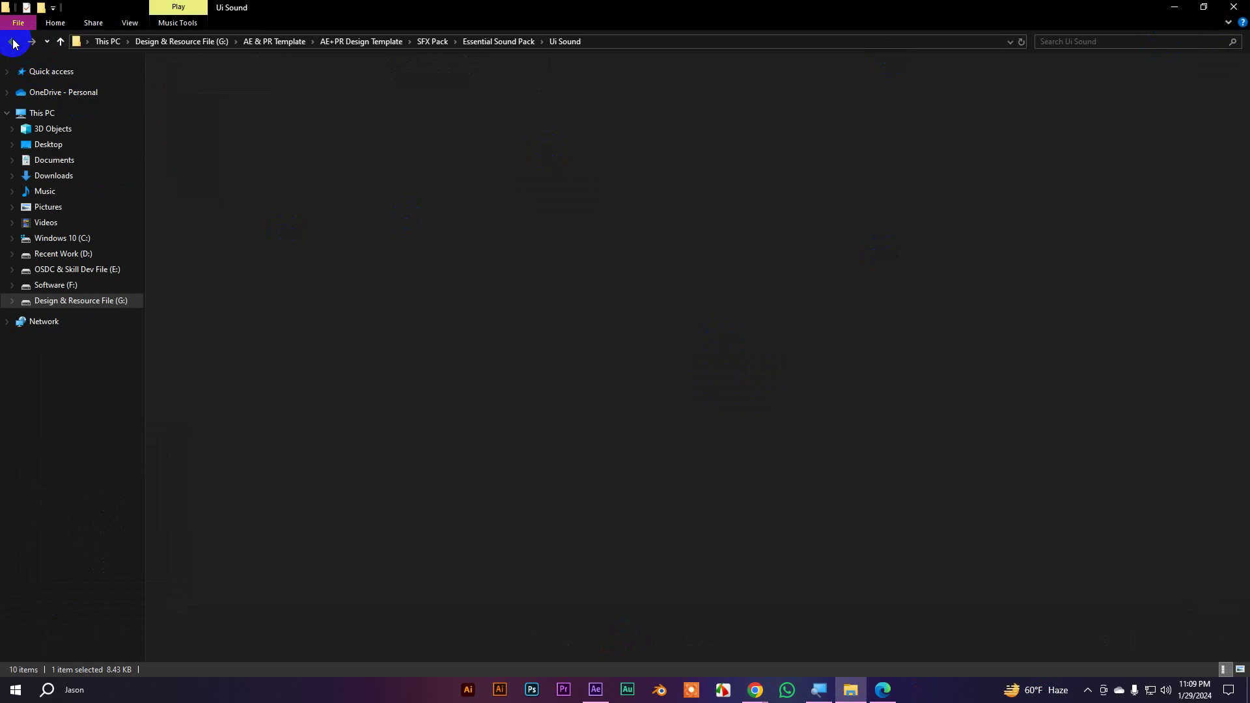
left_click(13, 42)
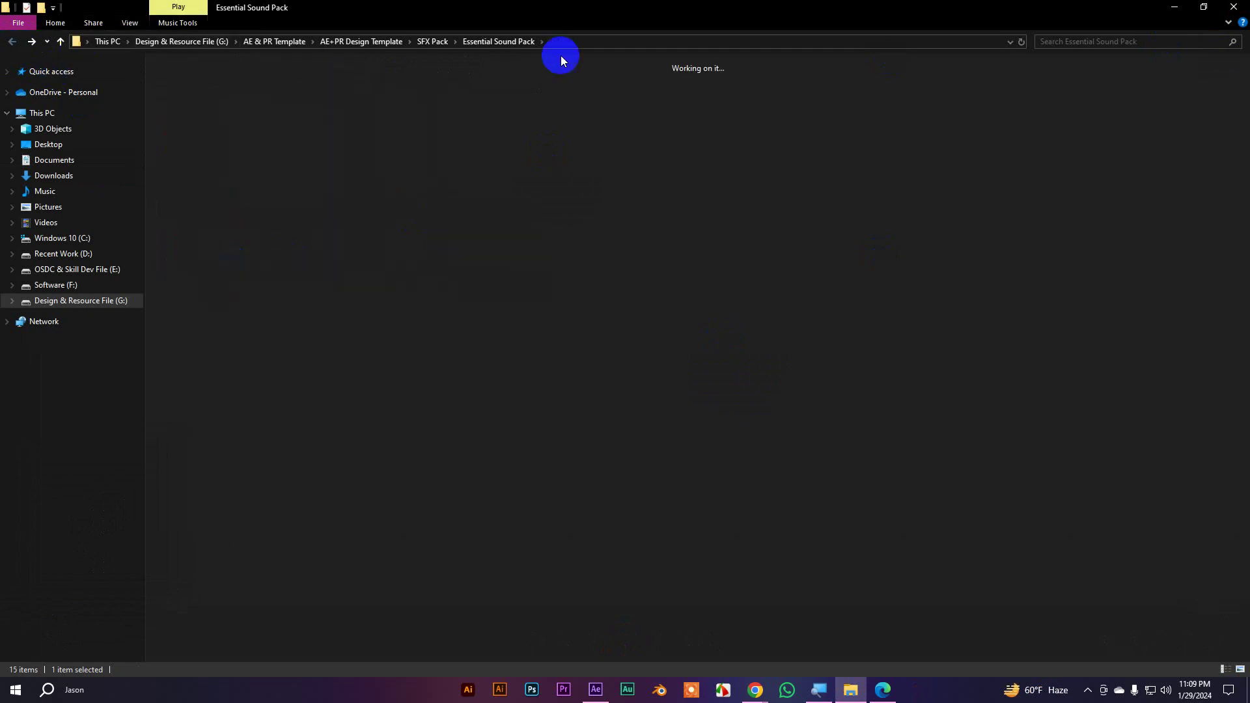
left_click(1175, 7)
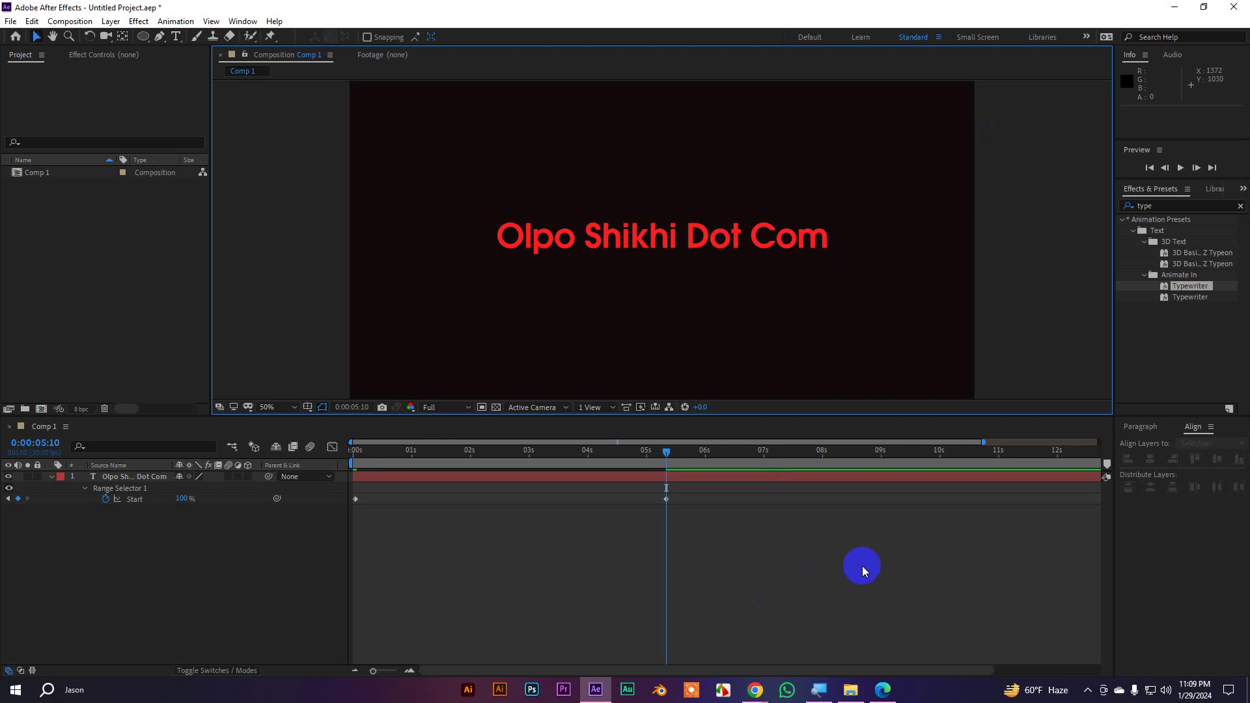
left_click(47, 479)
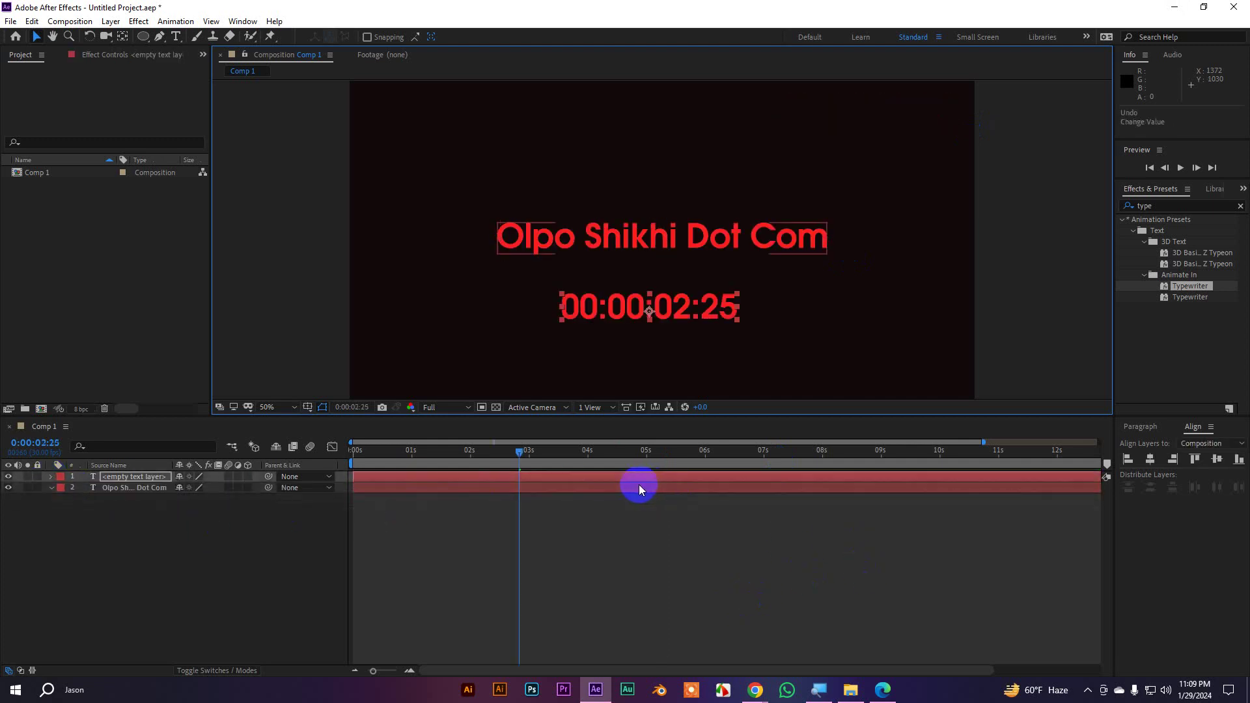
key("ctrl+z")
key("ctrl+z")
key("ctrl+z")
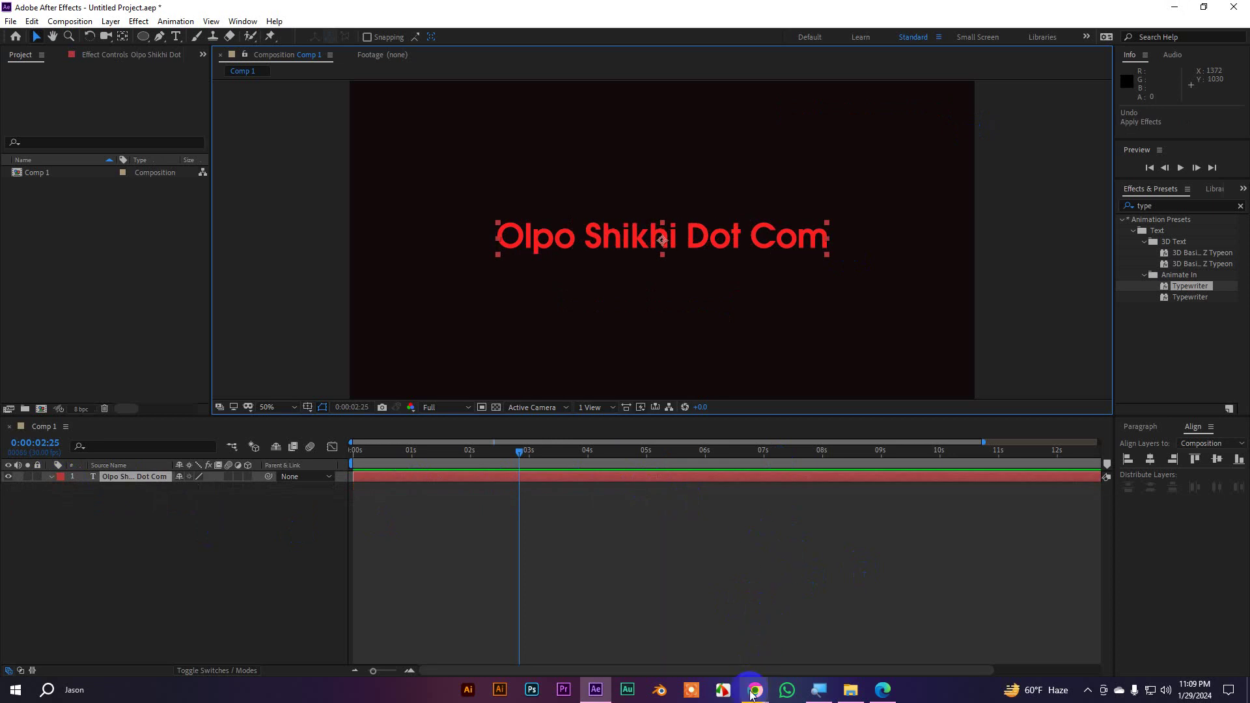
left_click(652, 635)
Collapse the Expressions section in Chrome's text preset gallery and switch back to After Effects
scroll(391, 391, "up", 4)
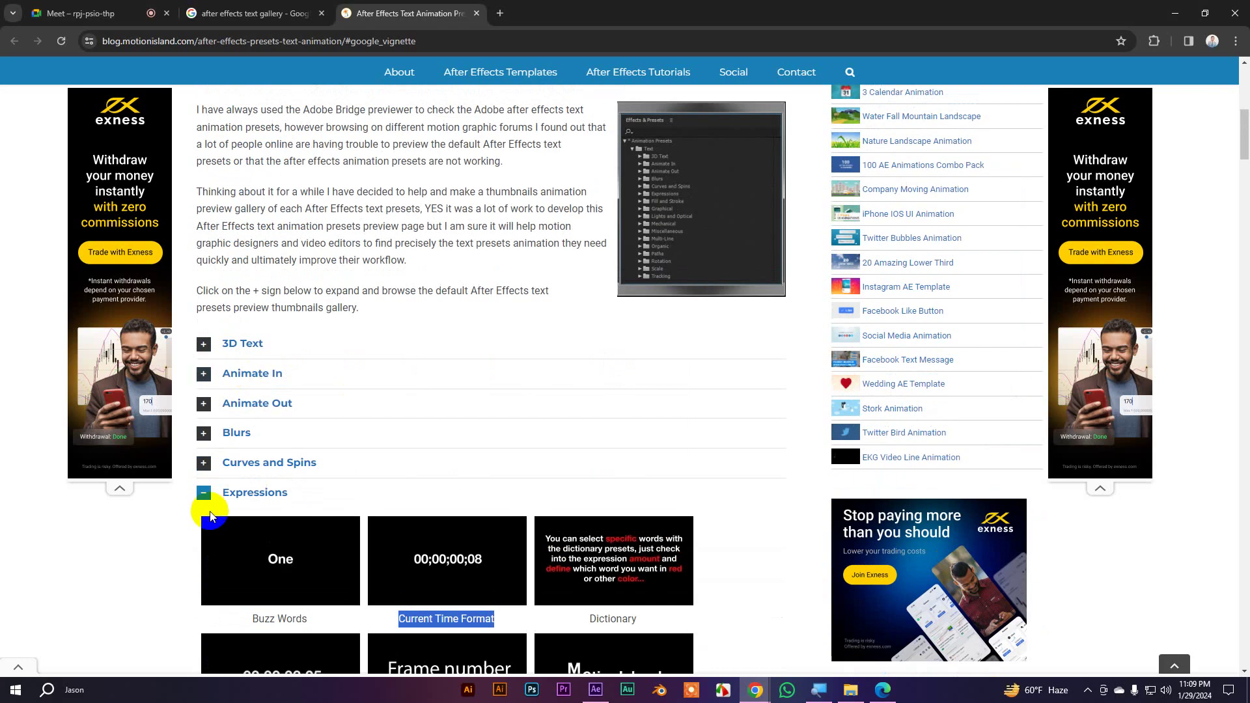
left_click(203, 493)
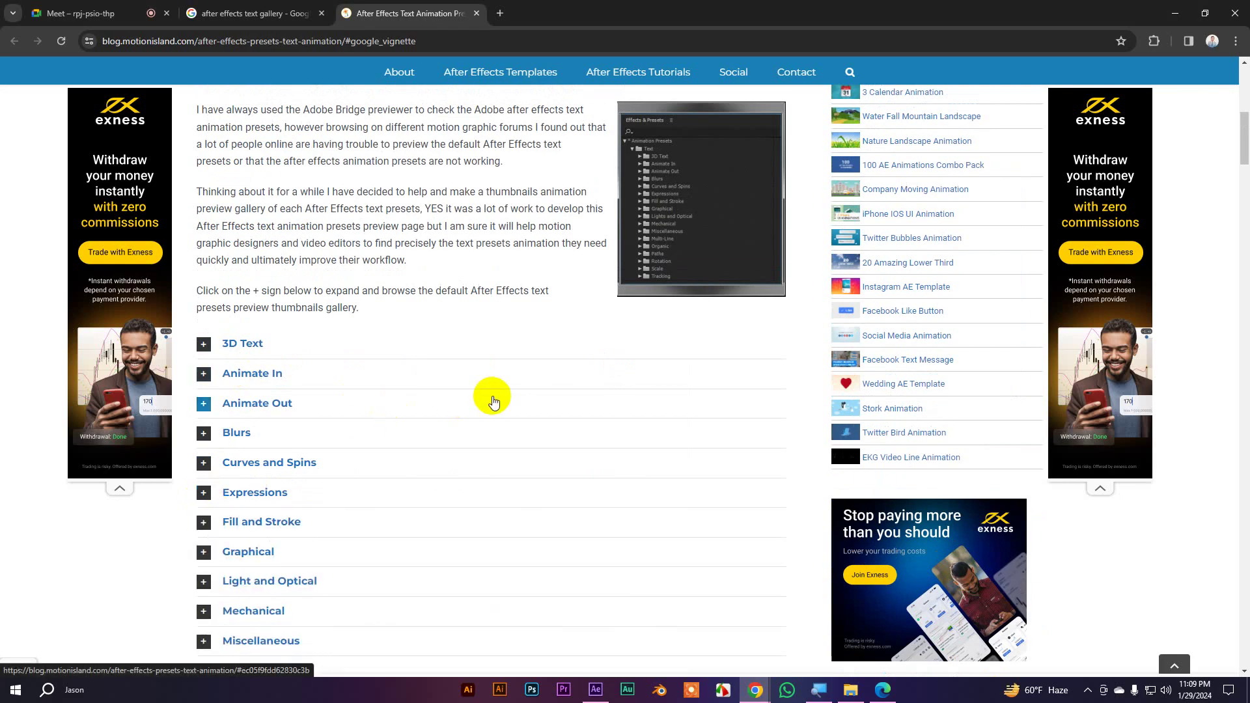
key("alt+Tab")
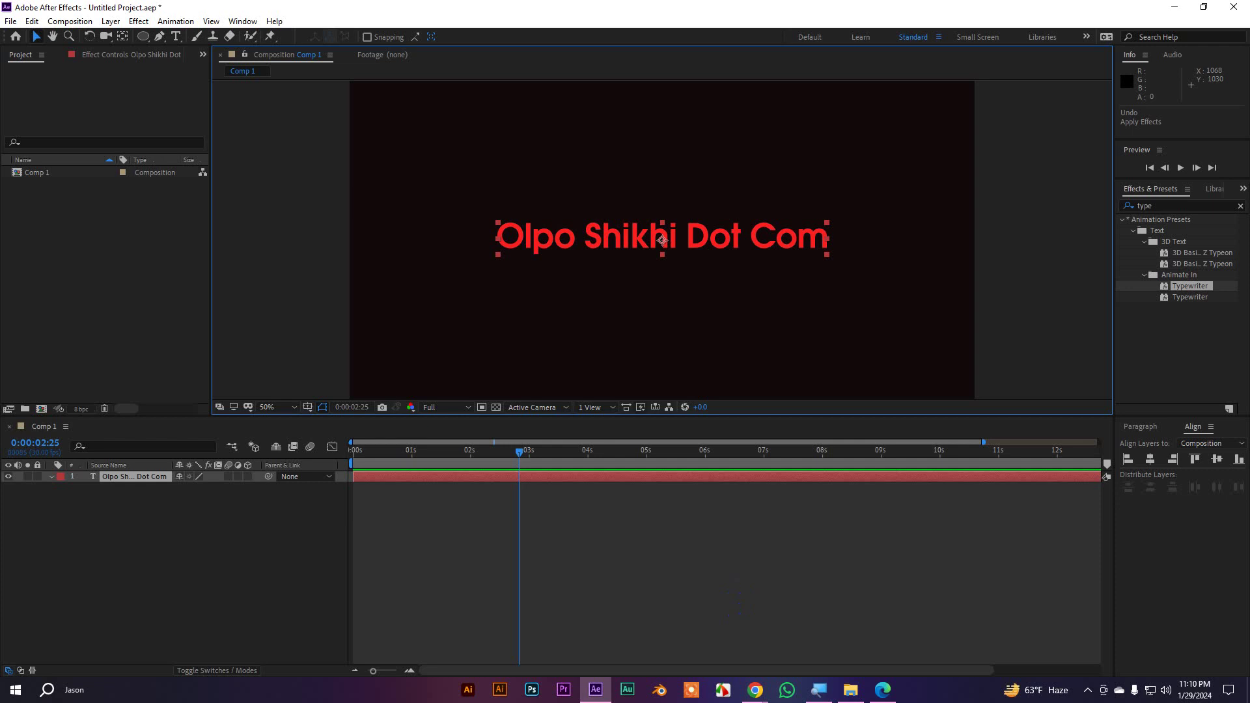
Apply the Typewriter preset from Effects & Presets to the red title text
double_click(638, 222)
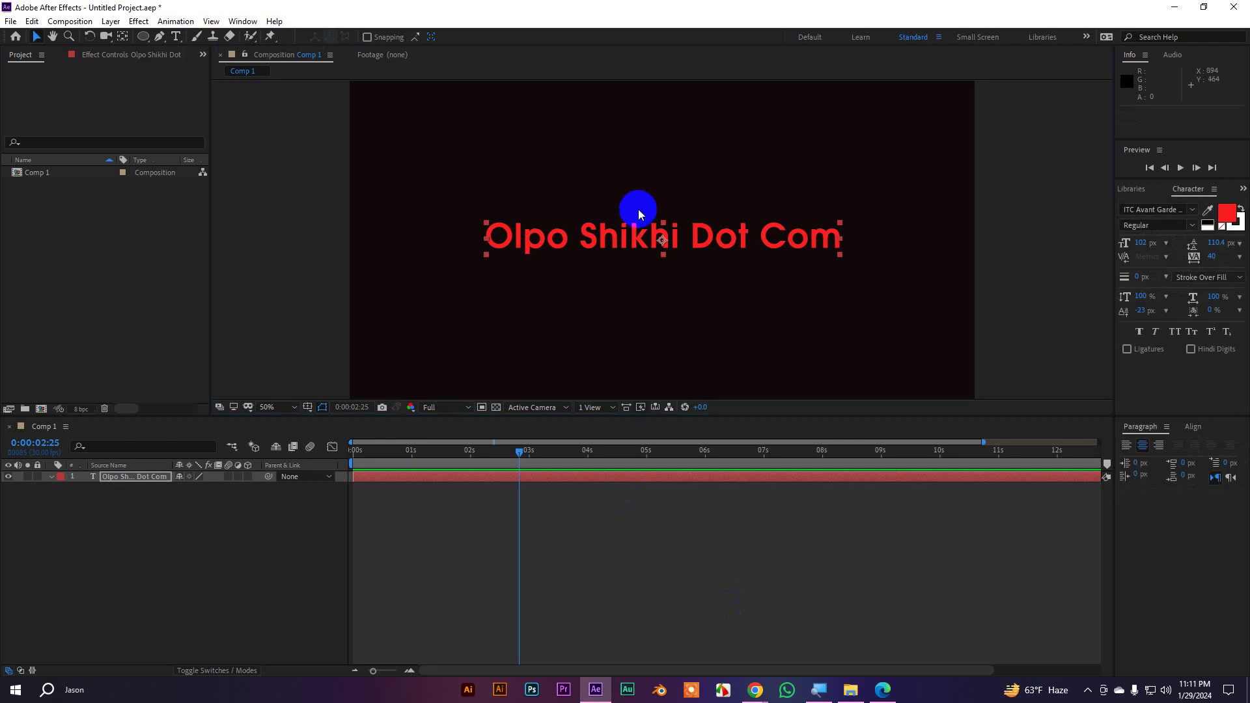
left_click(1243, 190)
left_click(1201, 205)
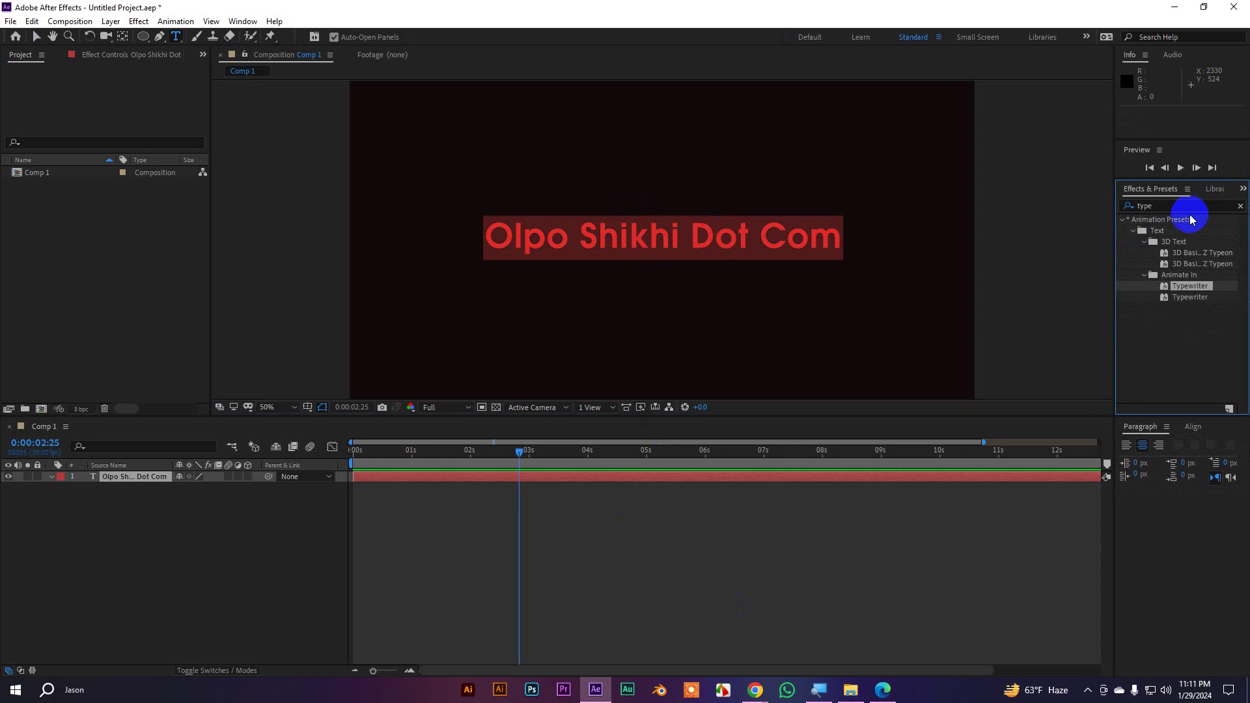
left_click(1186, 288)
left_click_drag(1186, 289, 612, 246)
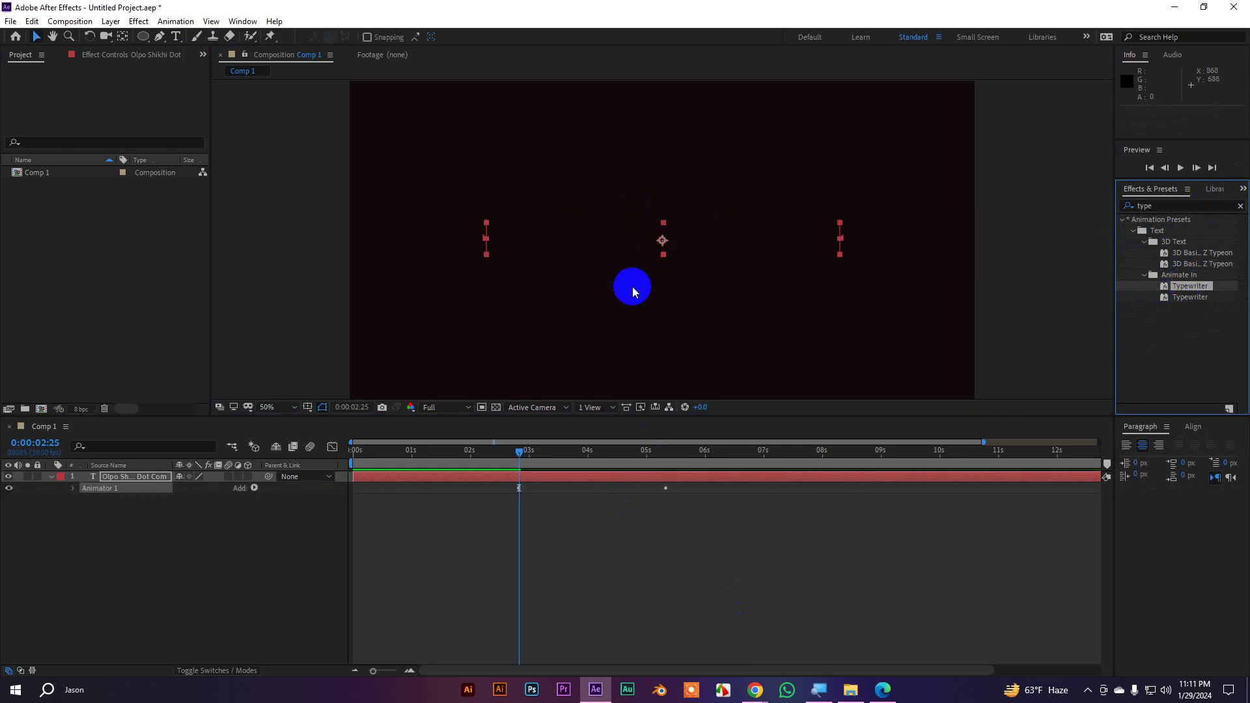
Show the Range Selector Start keyframes and scrub forward to watch the title type on
left_click(537, 476)
key("u")
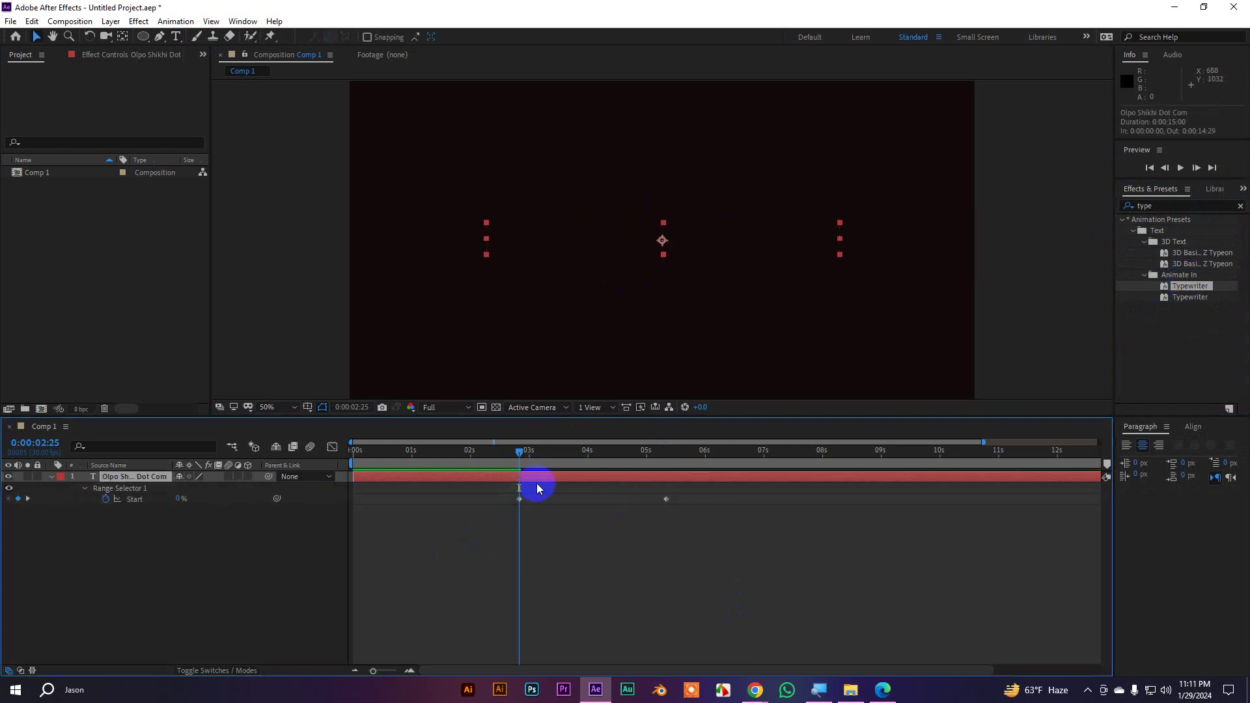
left_click_drag(521, 454, 627, 497)
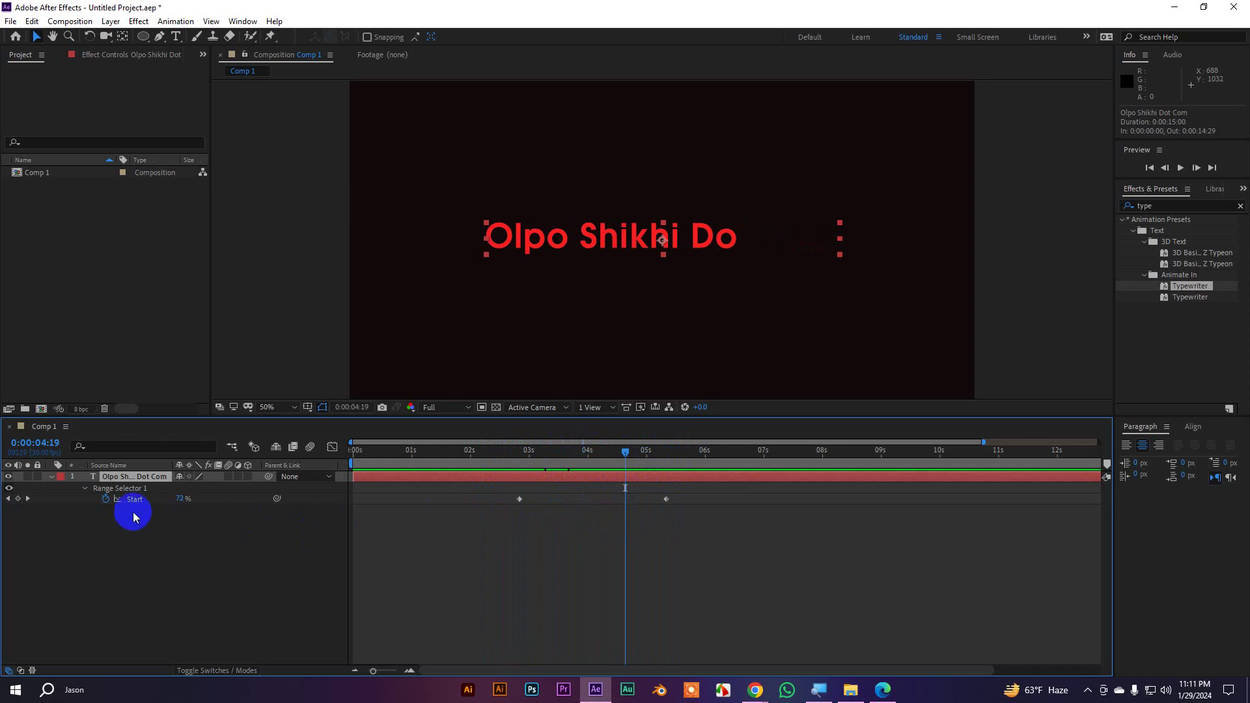
left_click(52, 477)
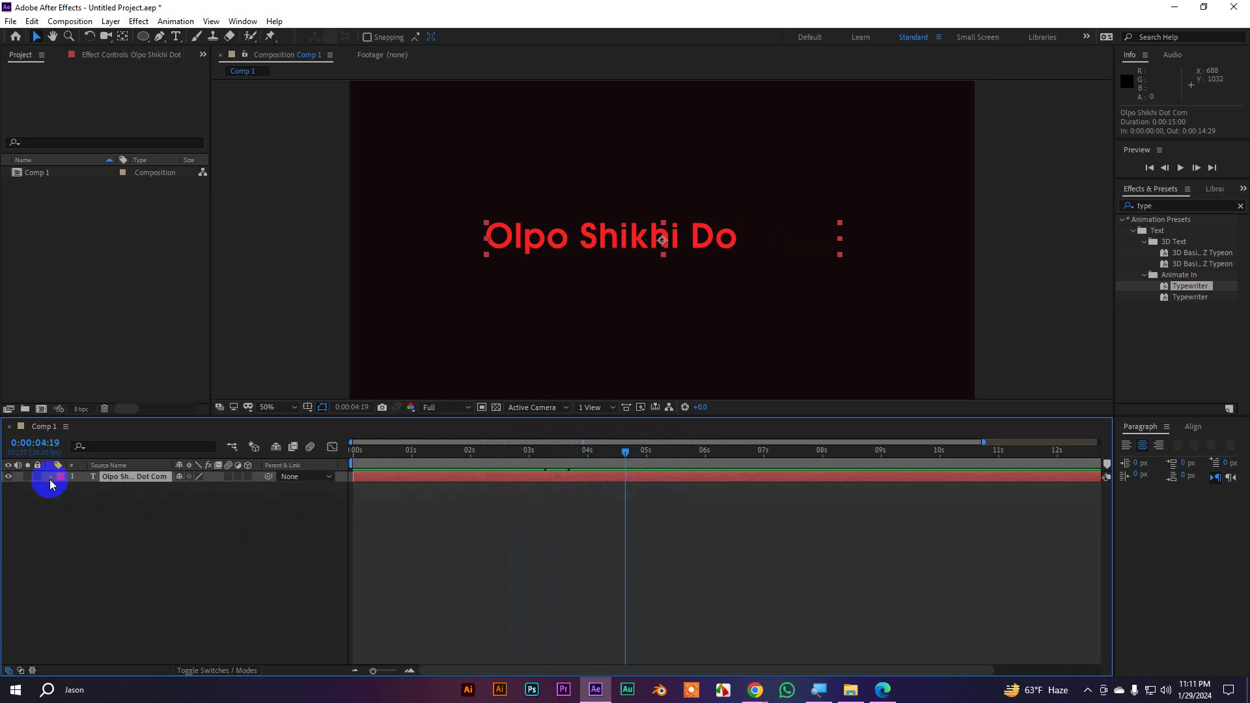
Expand Animator 1 and Range Selector 1 to show Start, End, Offset and Opacity
left_click(51, 477)
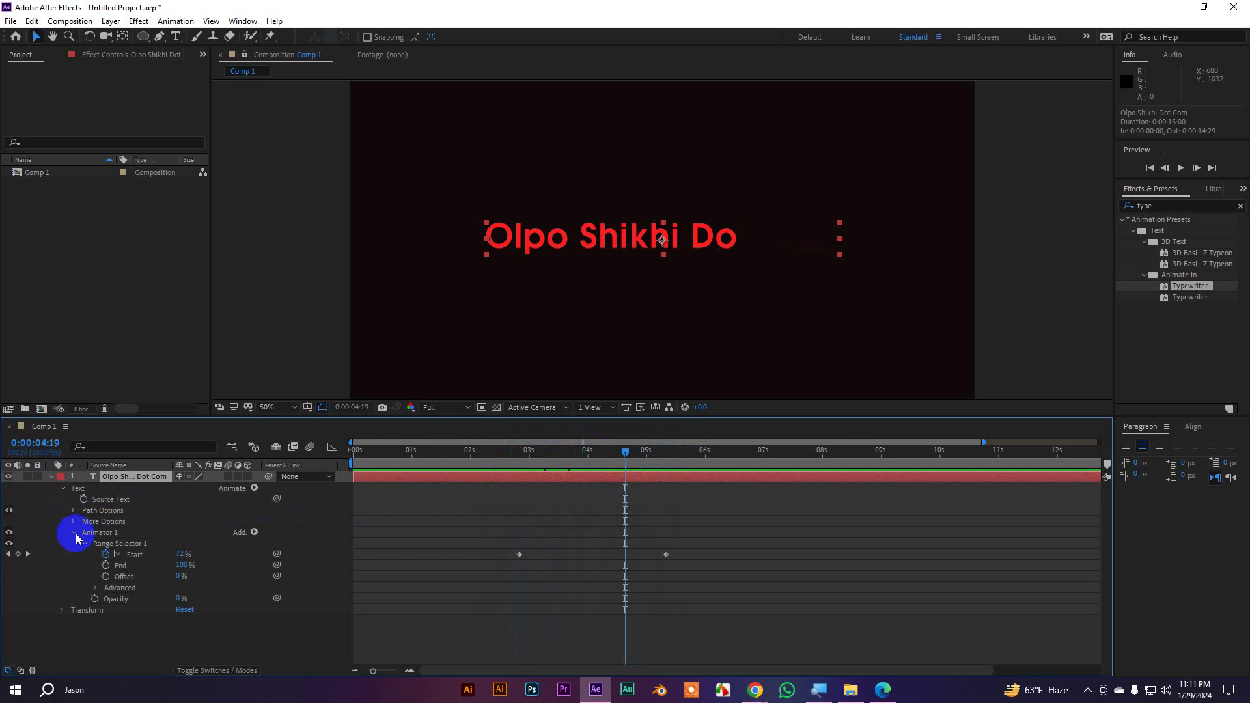
left_click(75, 533)
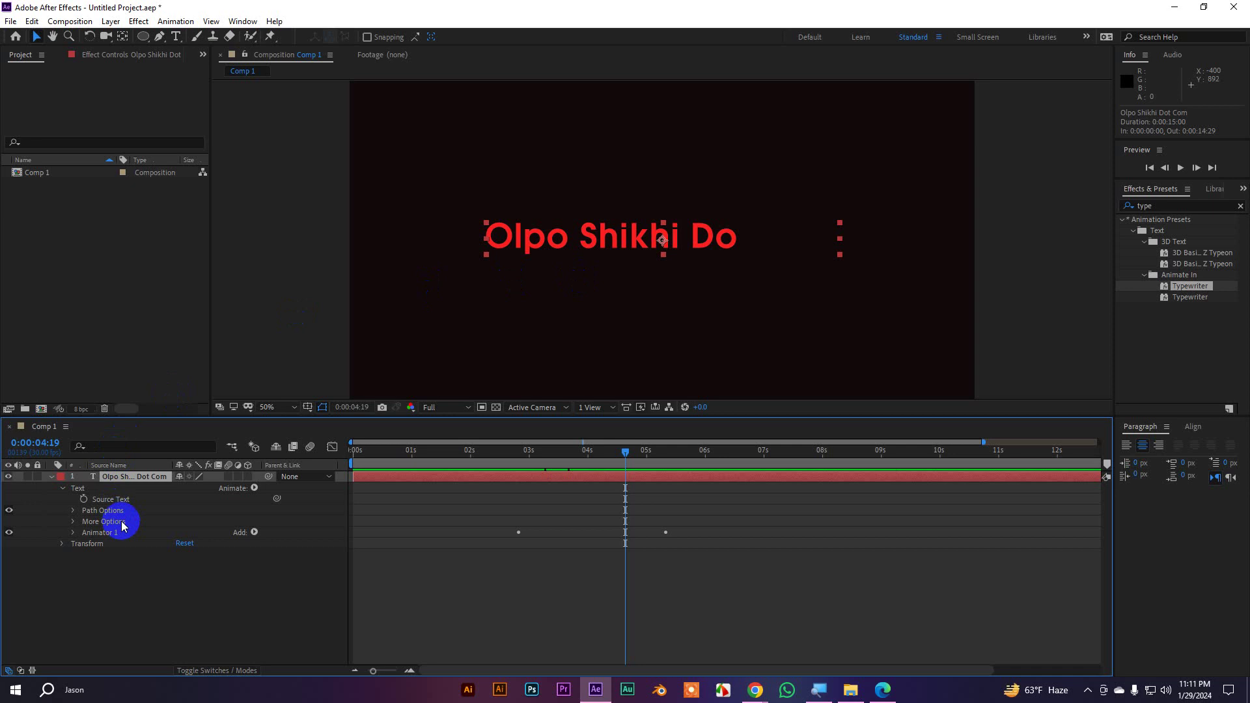
left_click(91, 537)
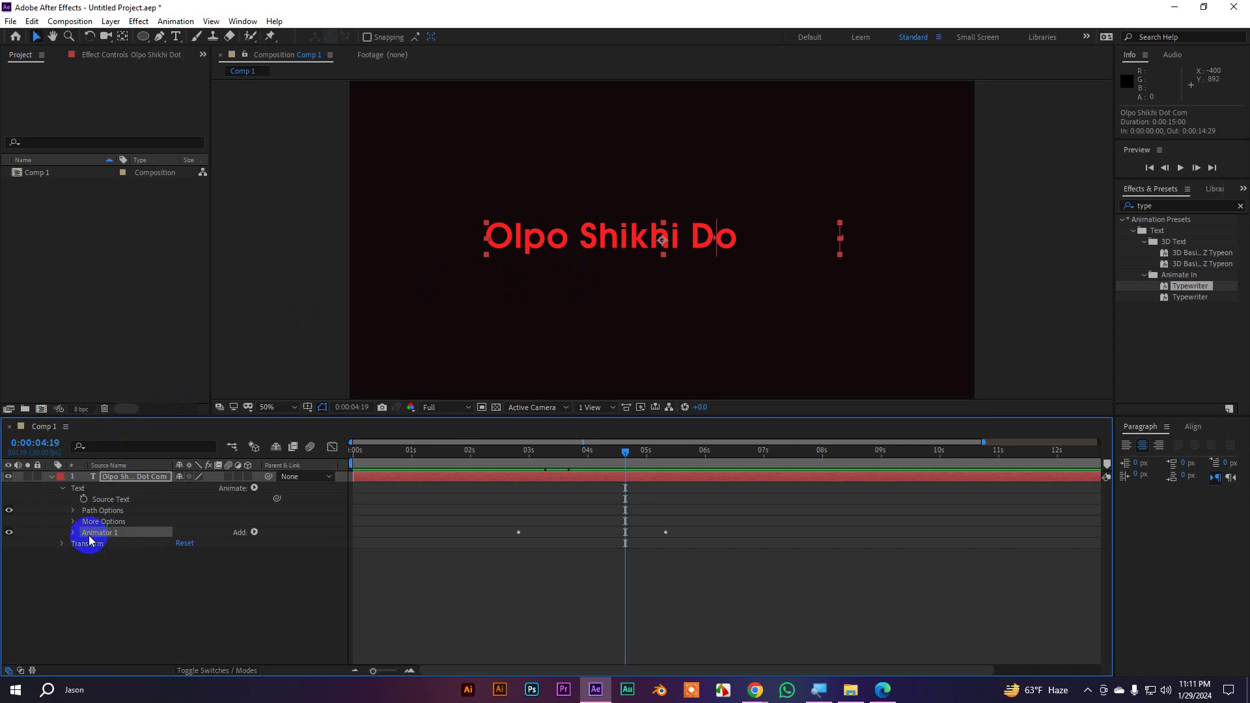
left_click(73, 535)
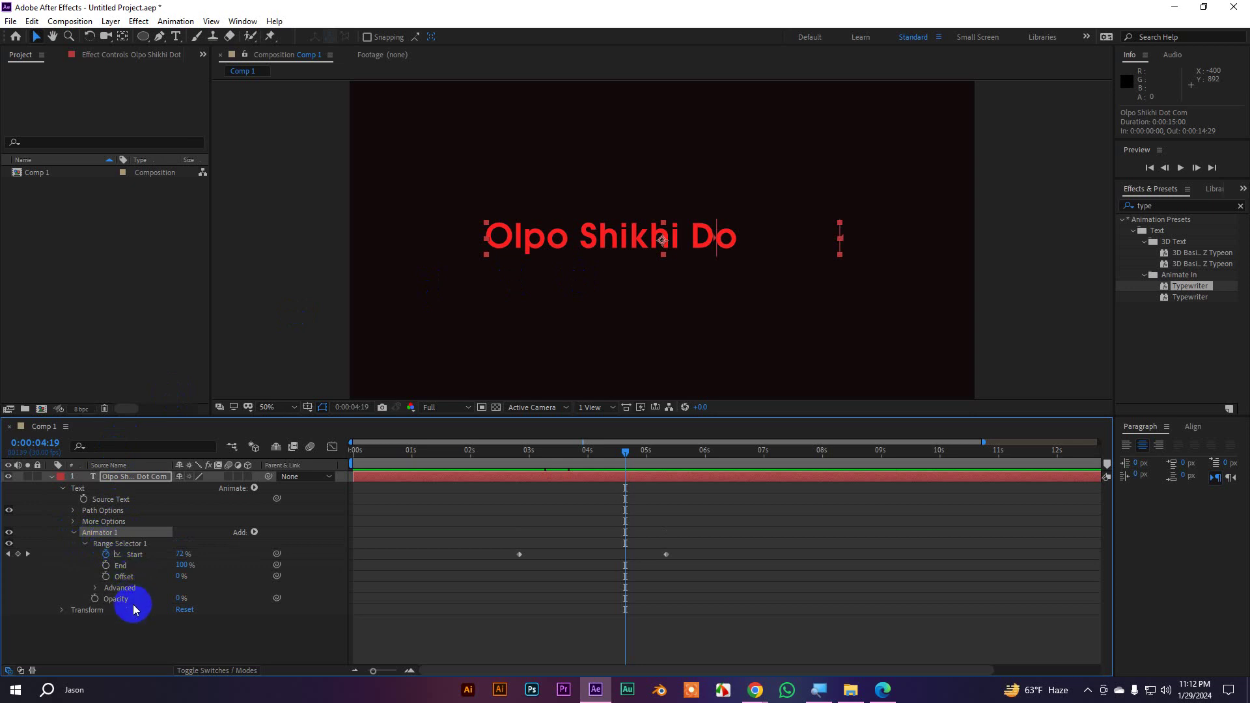
left_click(85, 544)
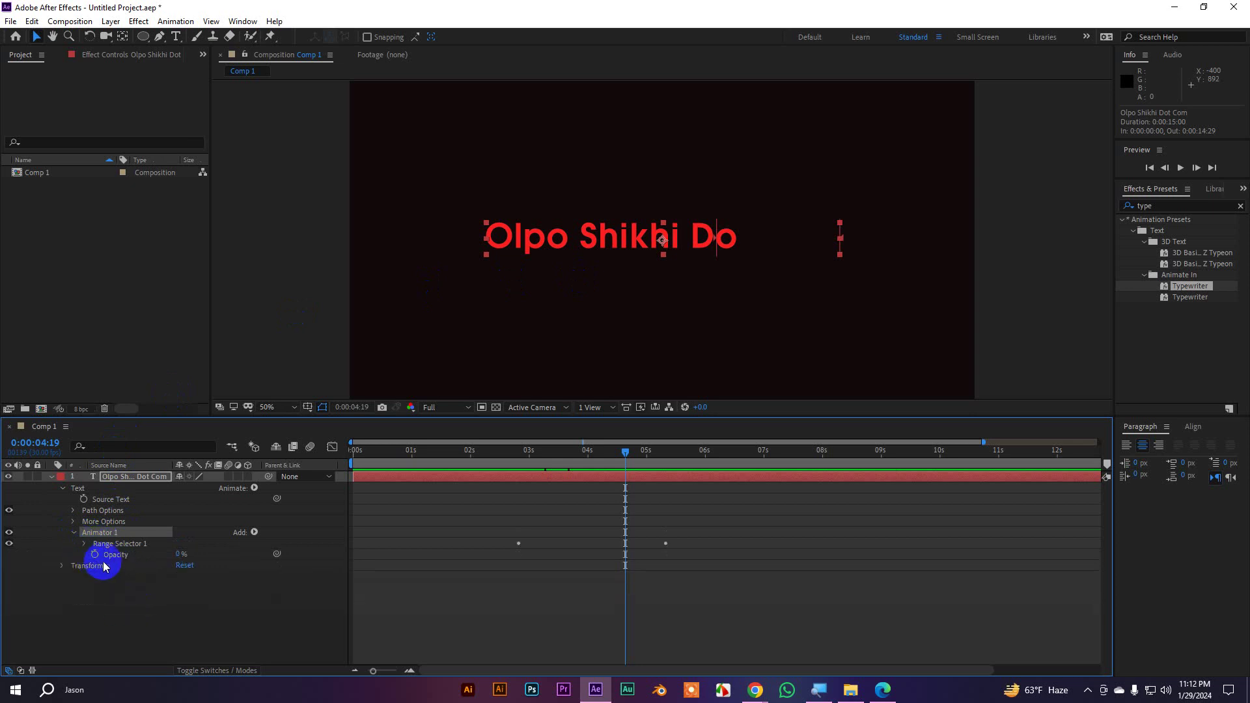
left_click(113, 557)
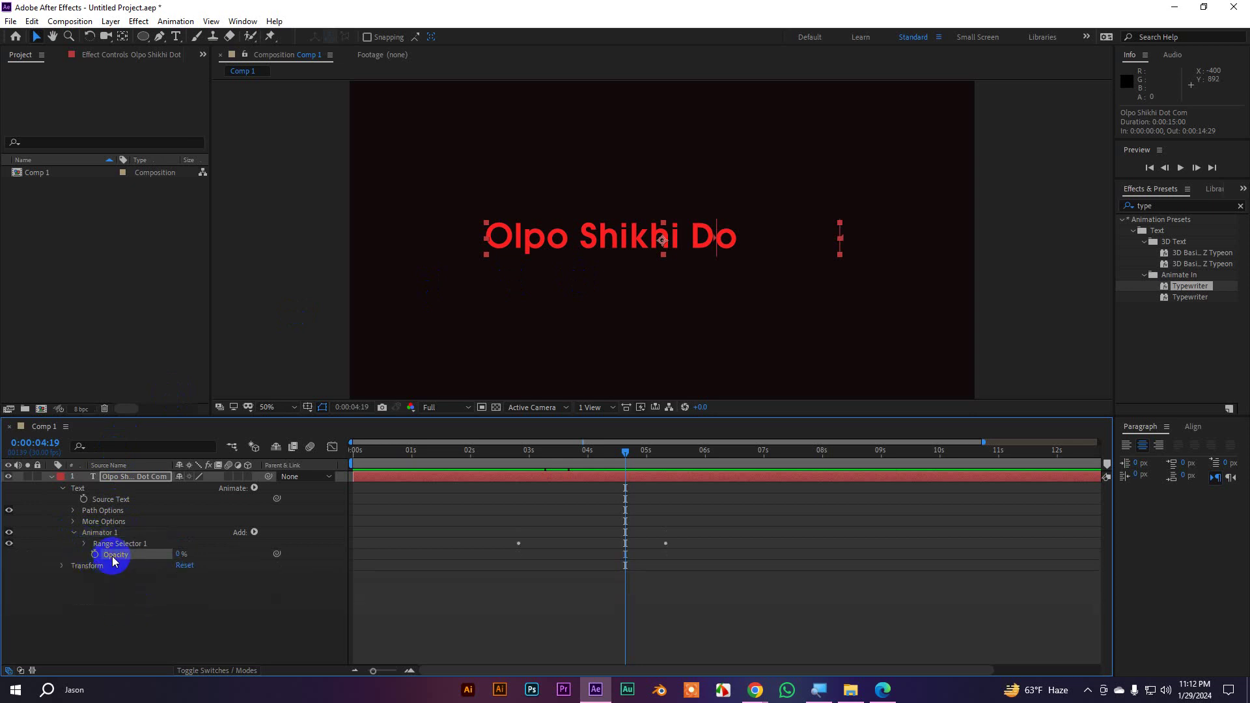
left_click(84, 543)
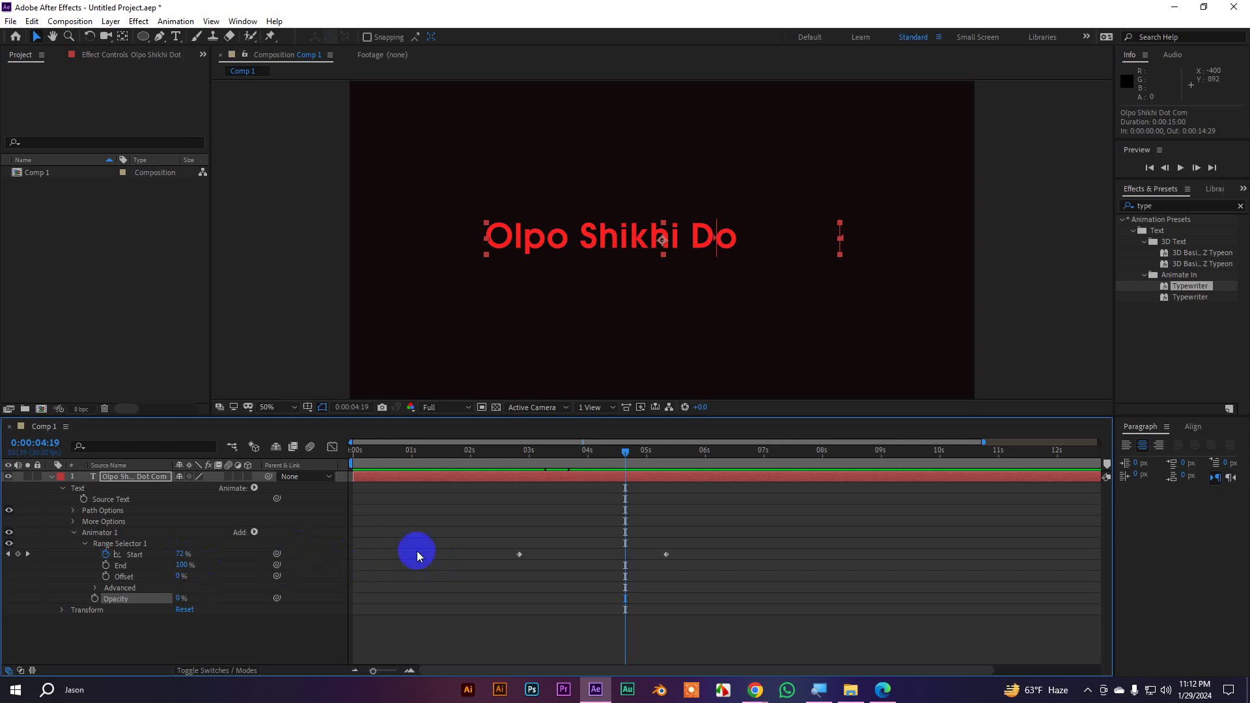
Test Opacity 100% and Offset -100%, undo the Offset, and return Opacity to 0%
left_click_drag(628, 453, 595, 466)
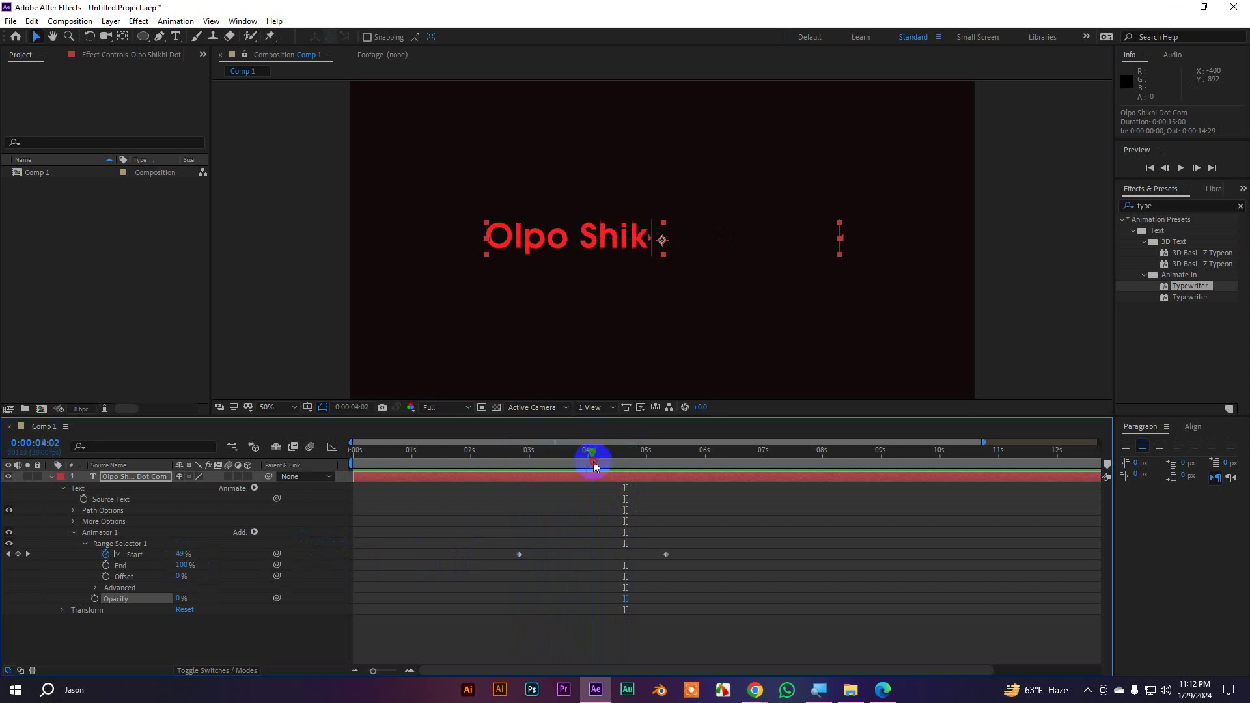
left_click(208, 584)
left_click_drag(176, 600, 666, 477)
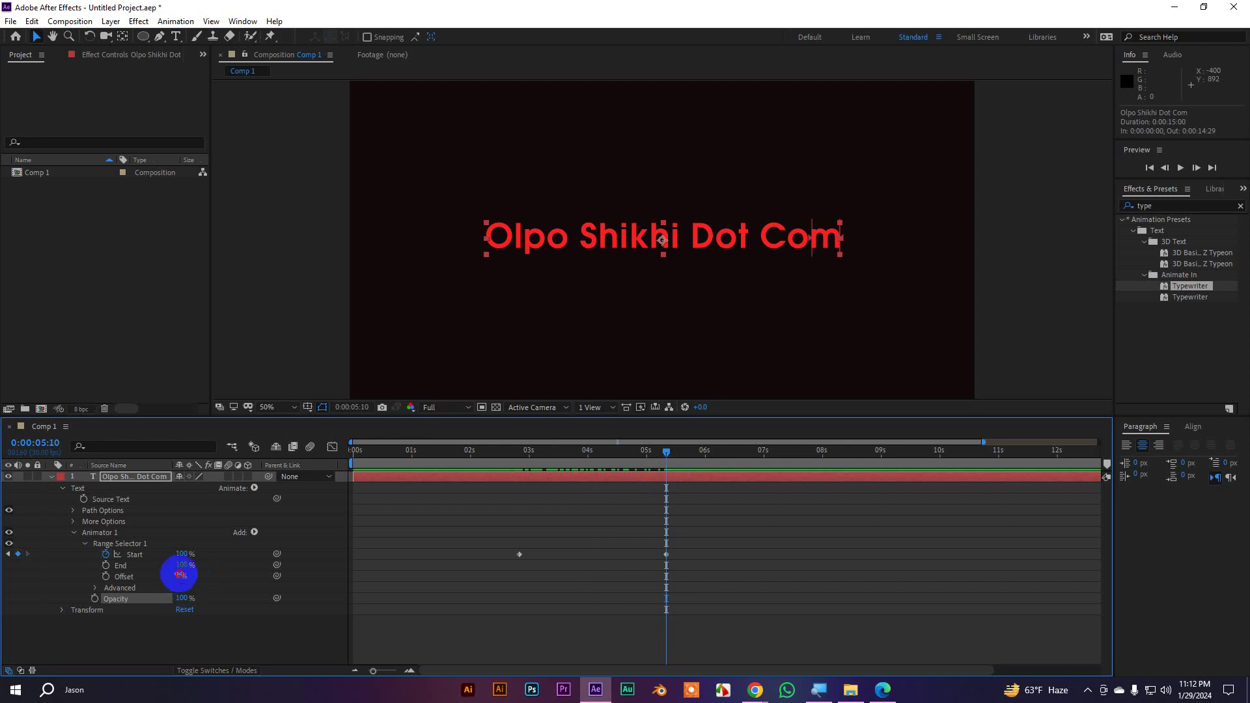
left_click_drag(180, 576, 42, 580)
left_click_drag(671, 450, 522, 486)
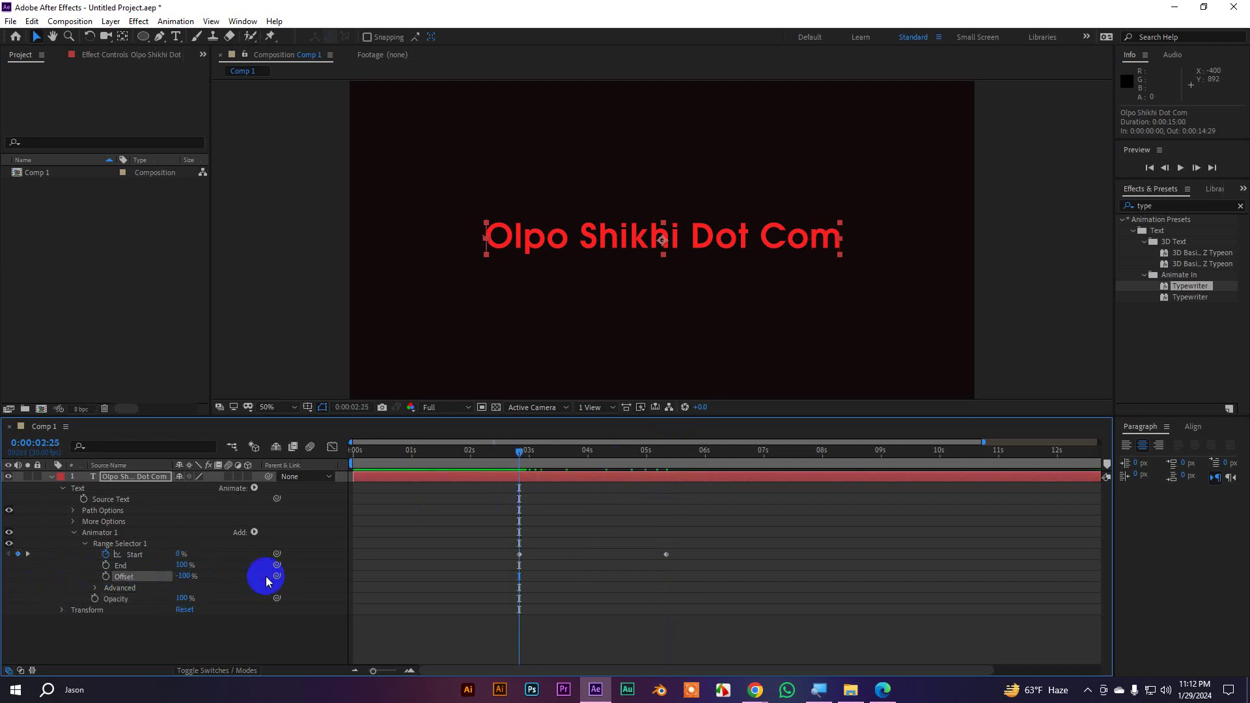
key("ctrl+z")
left_click_drag(181, 598, 98, 603)
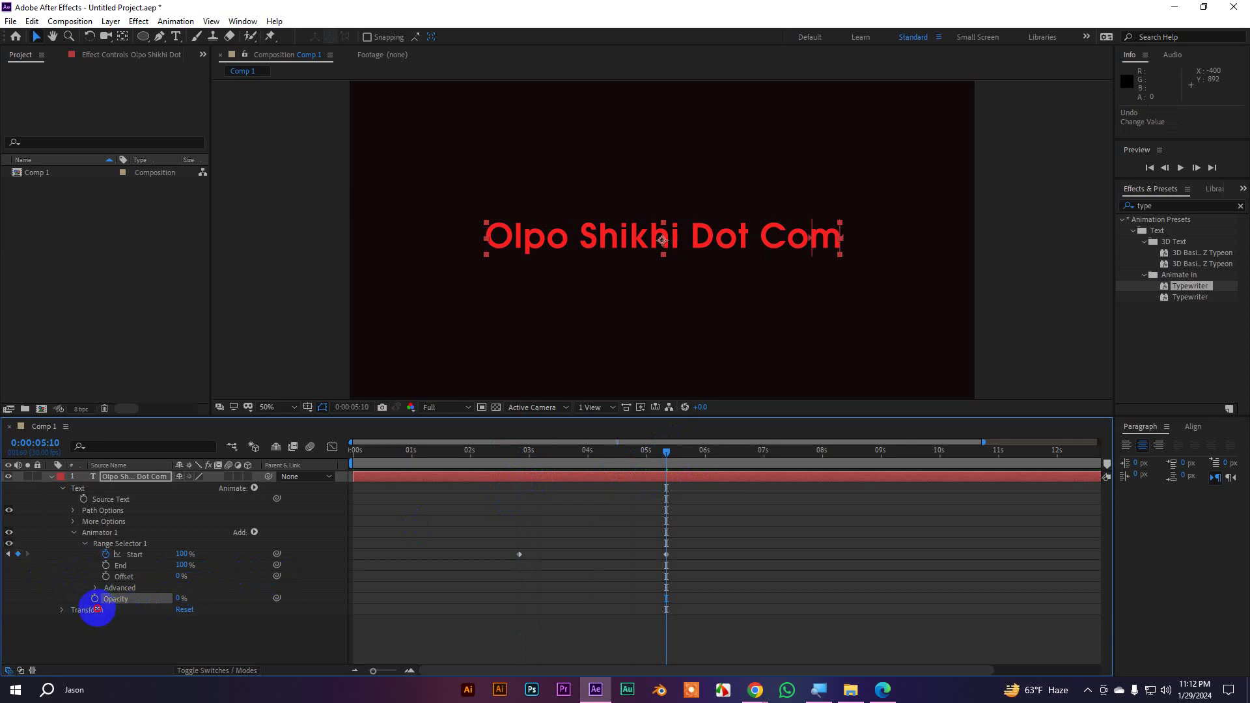
left_click_drag(653, 450, 668, 494)
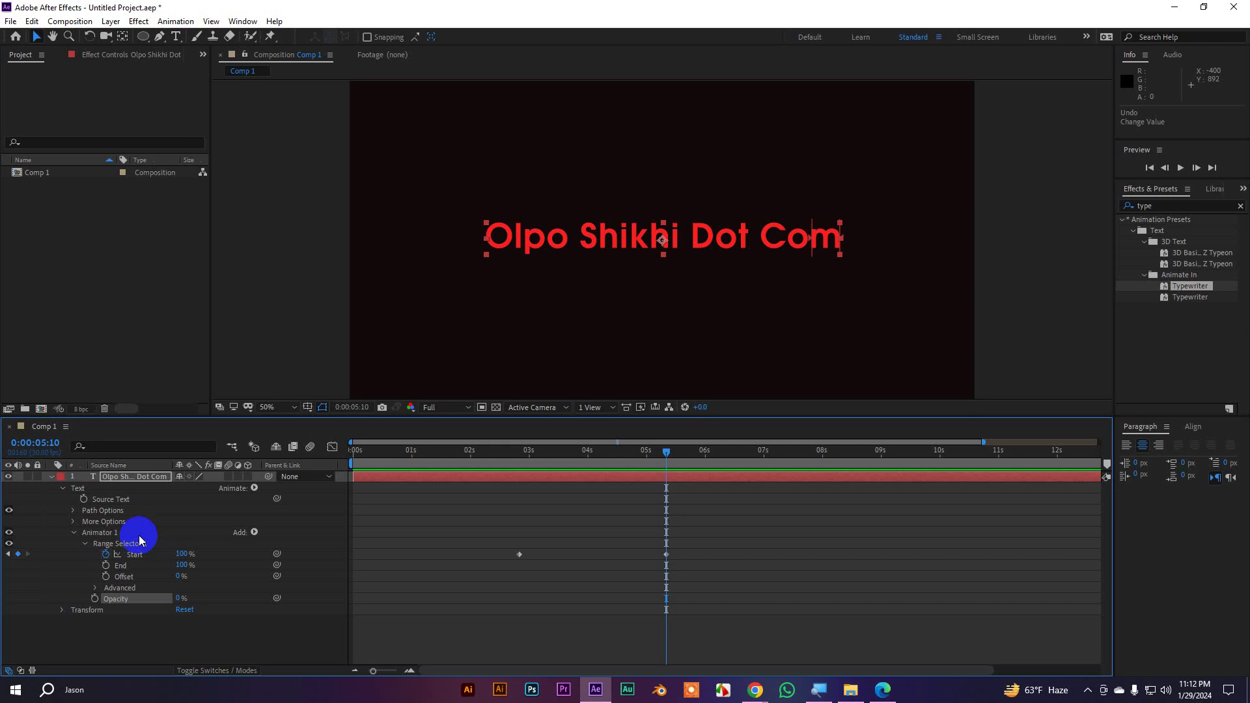
Delete the typewriter Animator 1 and move the time to about 0:00:03:09
left_click(104, 535)
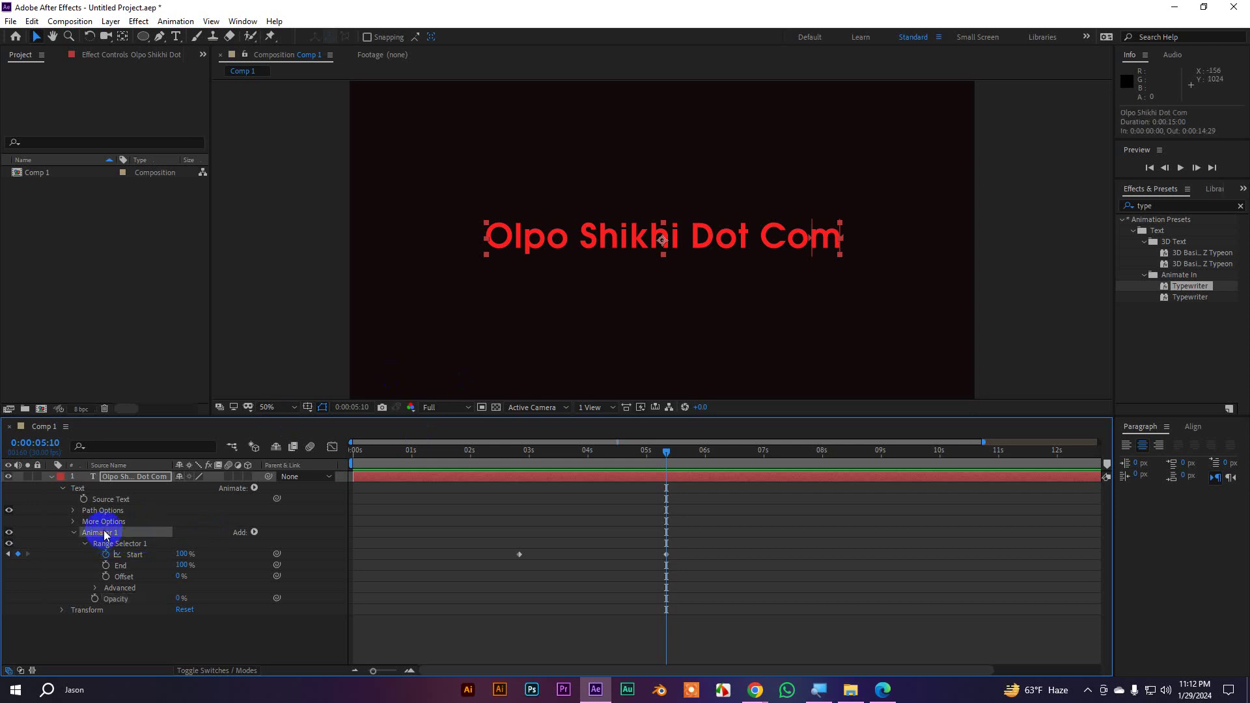
key("Delete")
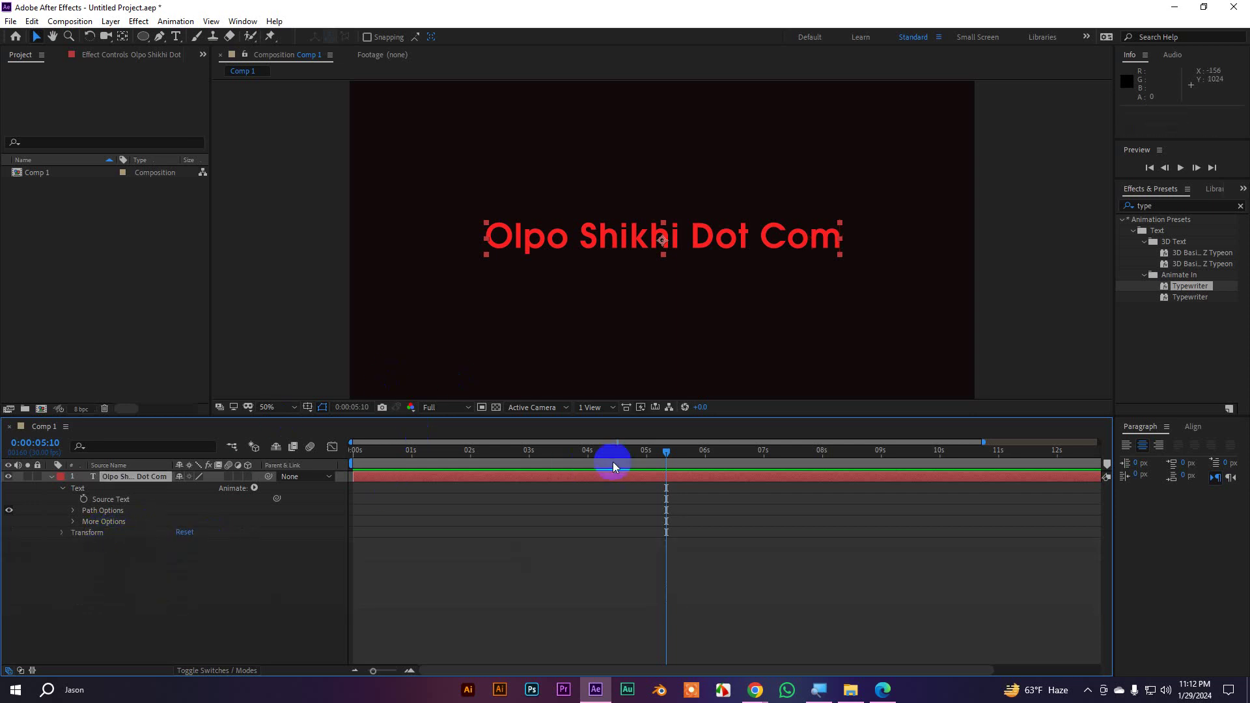
left_click_drag(708, 454, 549, 489)
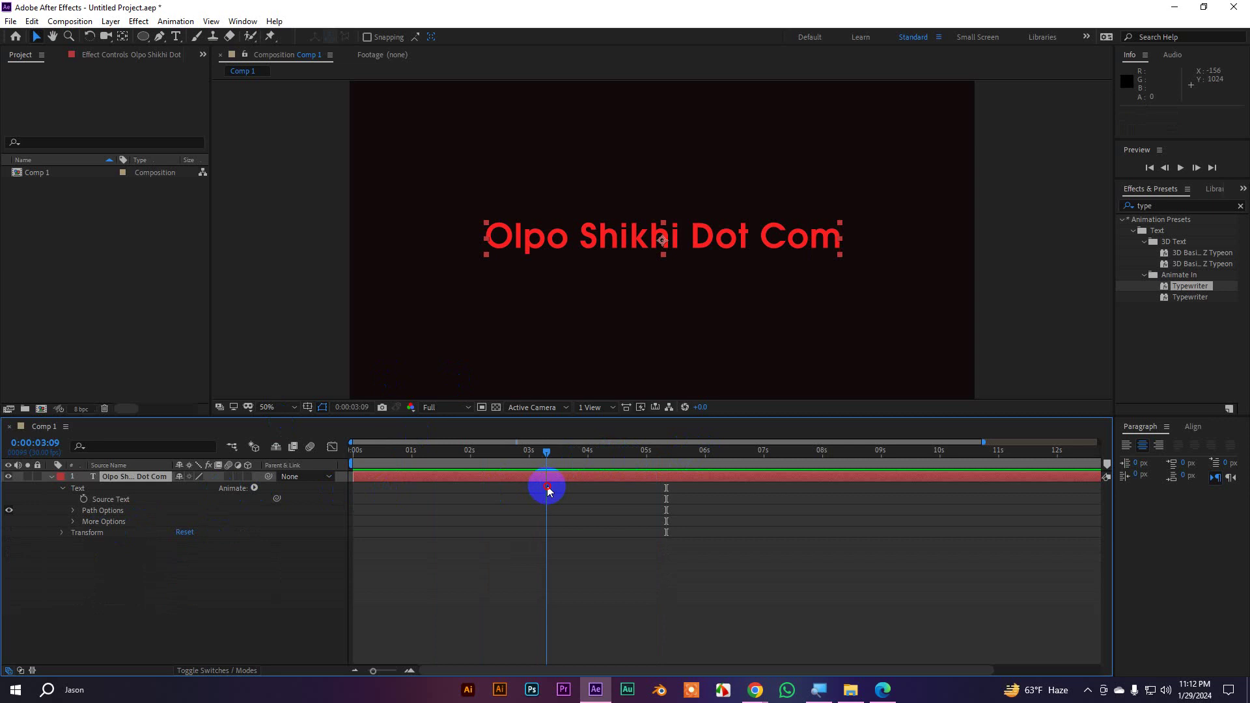
left_click(63, 488)
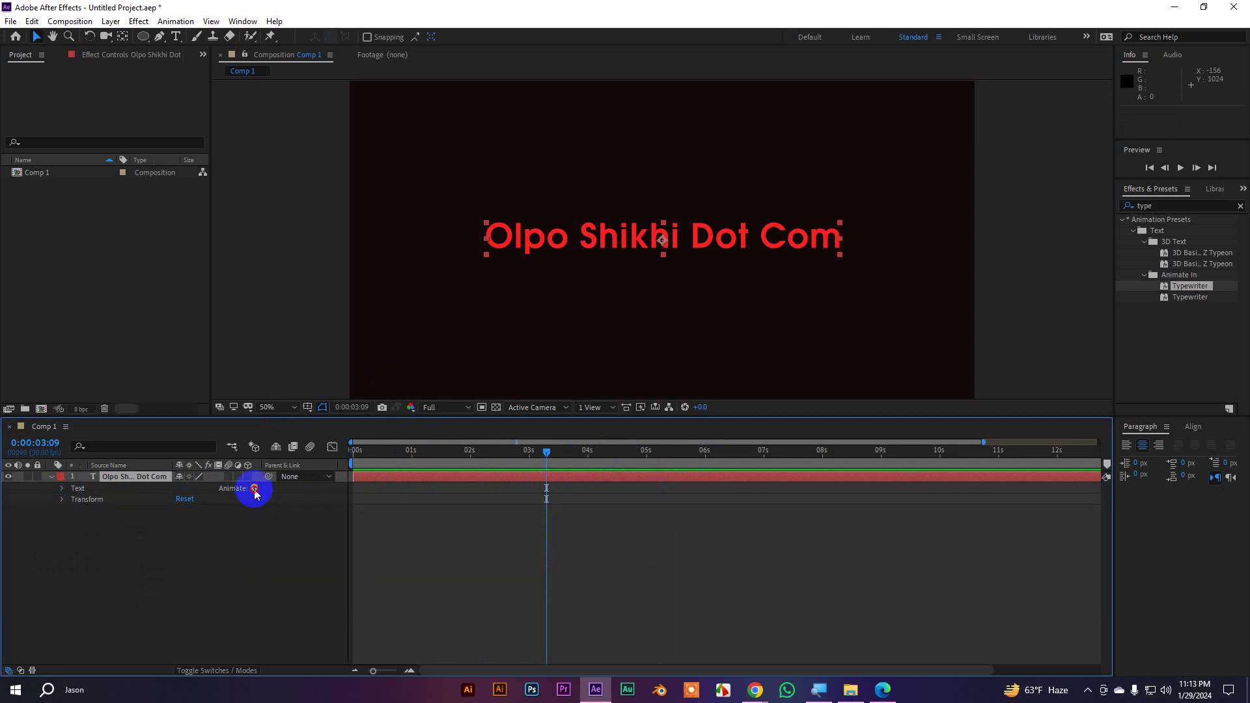
Add a new text animator with Position and Opacity properties
left_click(255, 488)
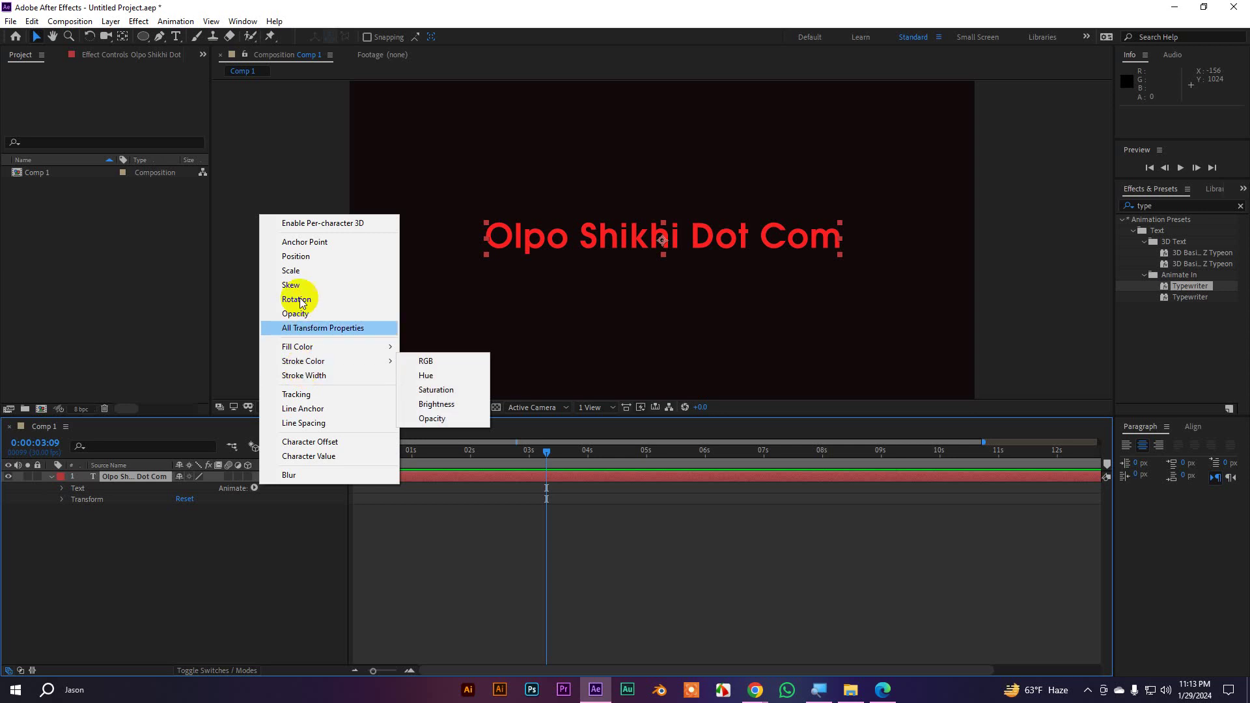
left_click(315, 258)
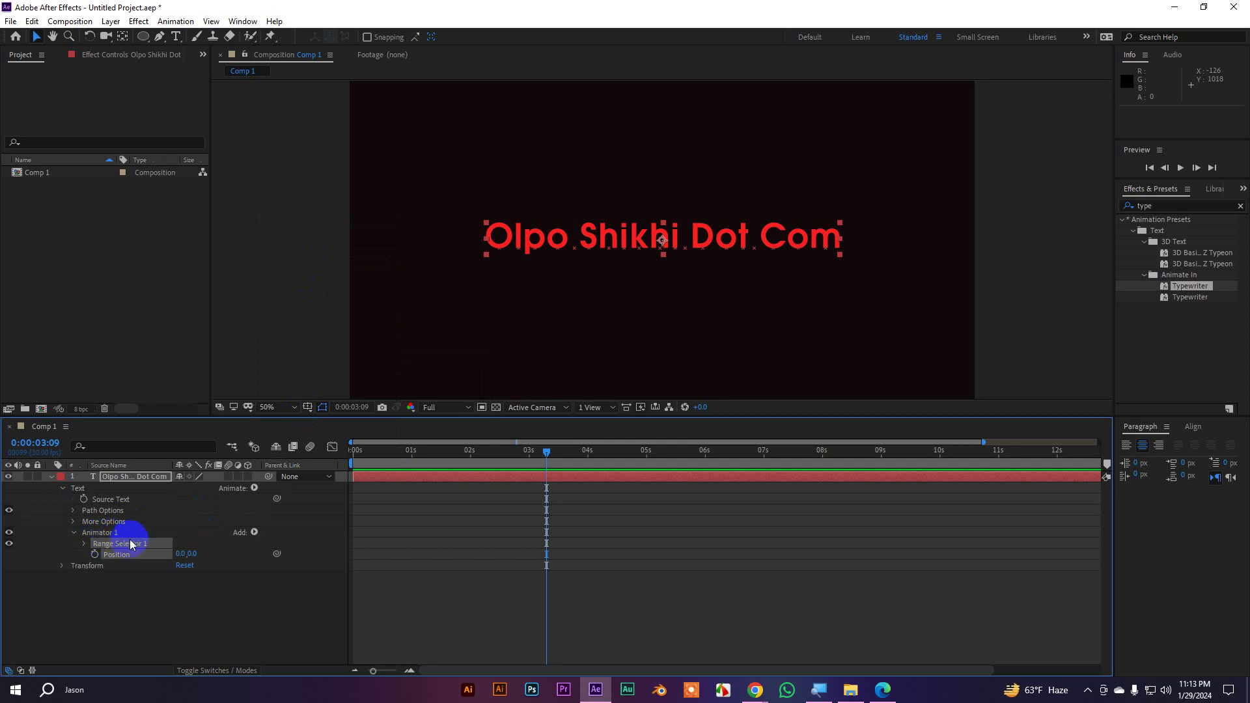
left_click(255, 534)
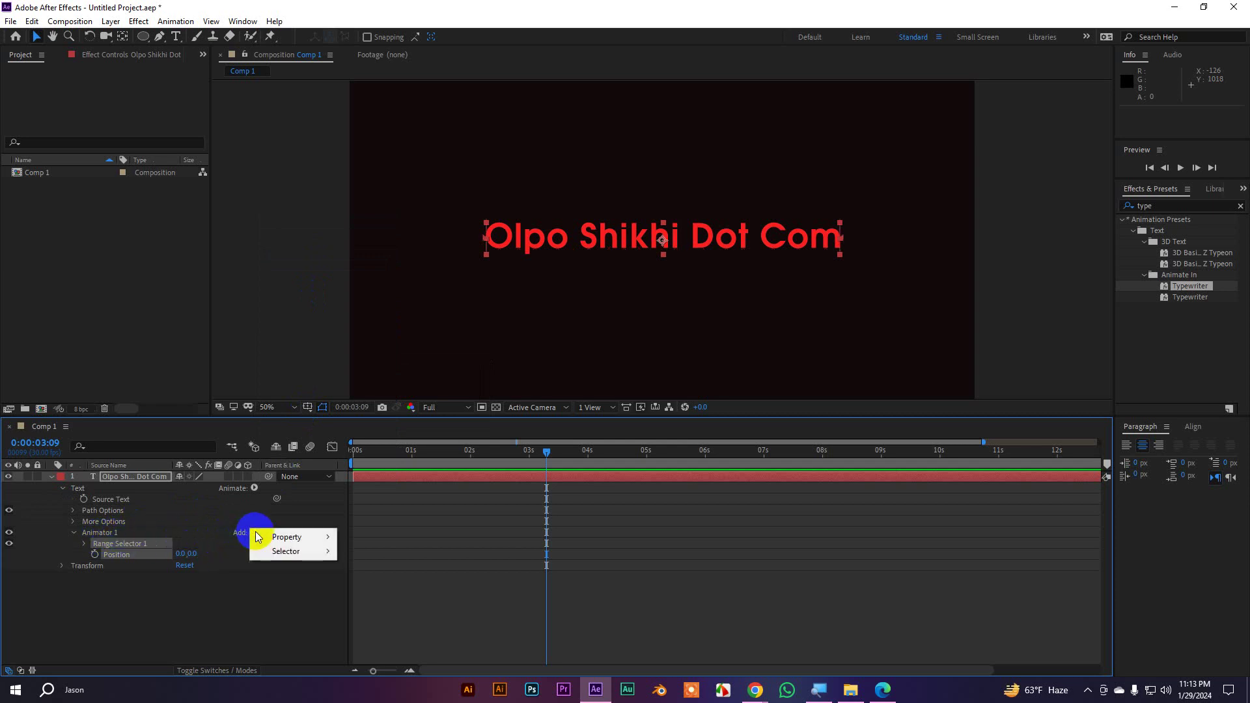
left_click(255, 488)
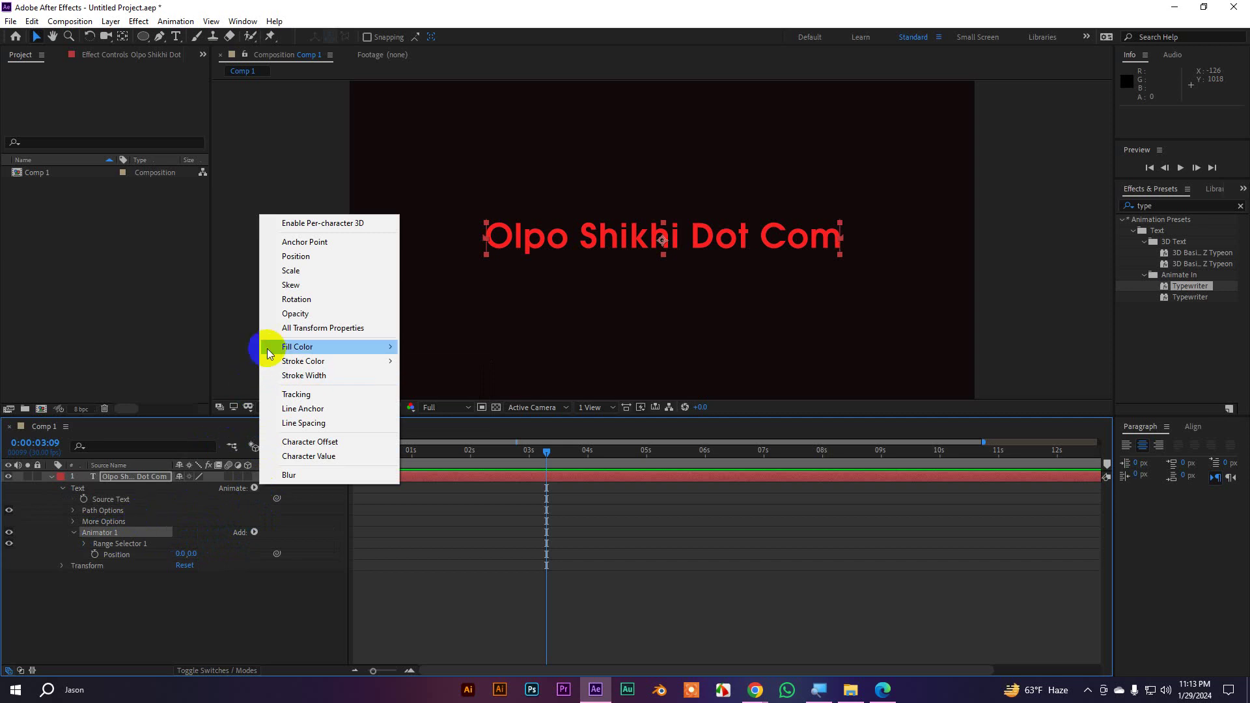
mouse_move(290, 353)
left_click(301, 314)
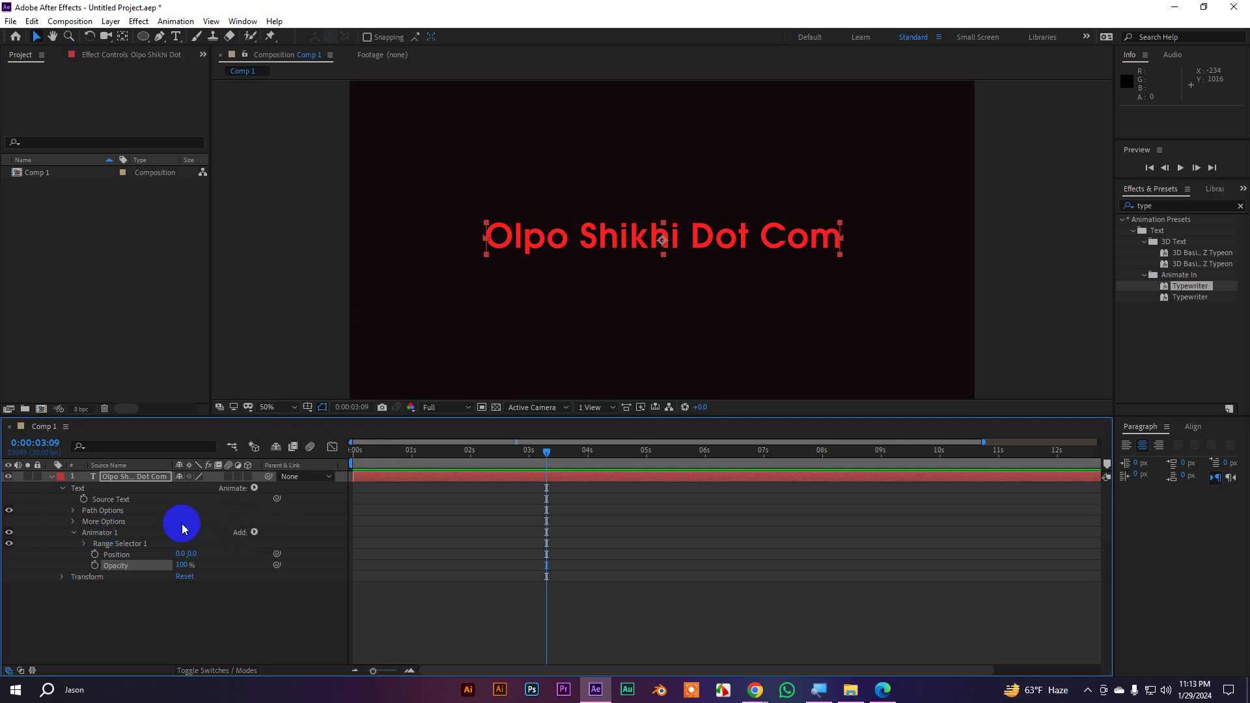
left_click(158, 614)
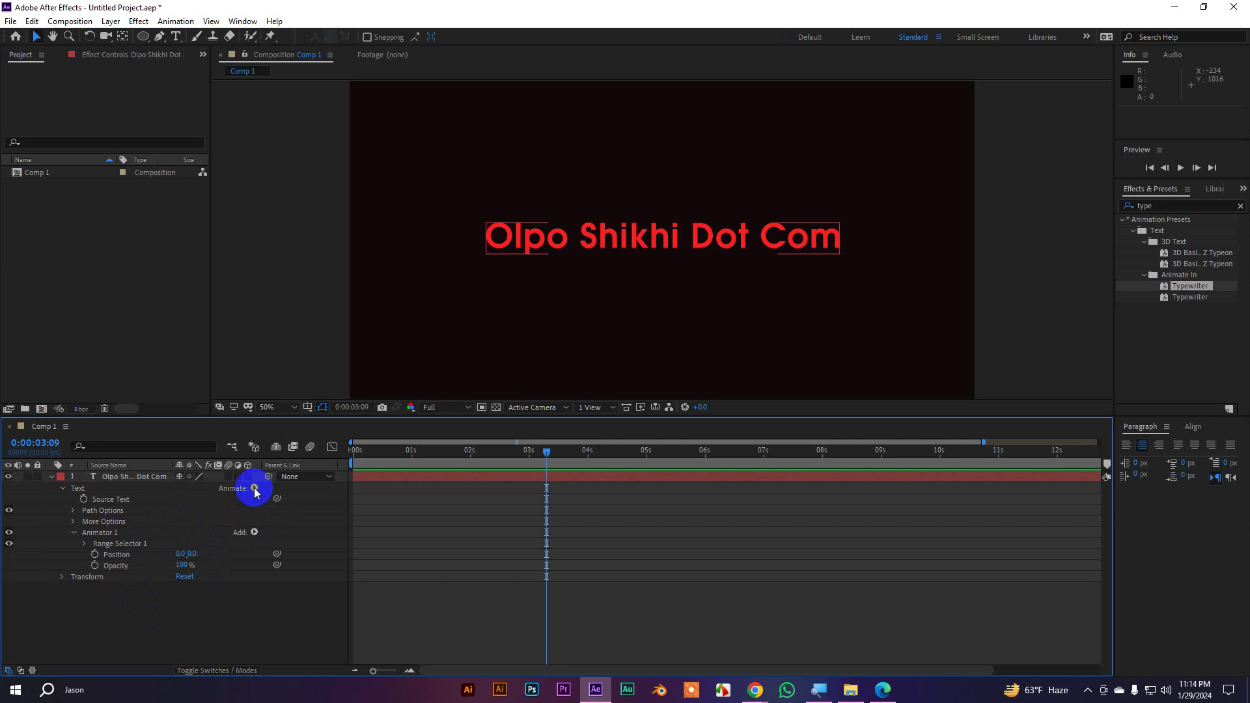
Add Tracking to Animator 1, giving Tracking Type Before & After and amount 0
left_click(101, 533)
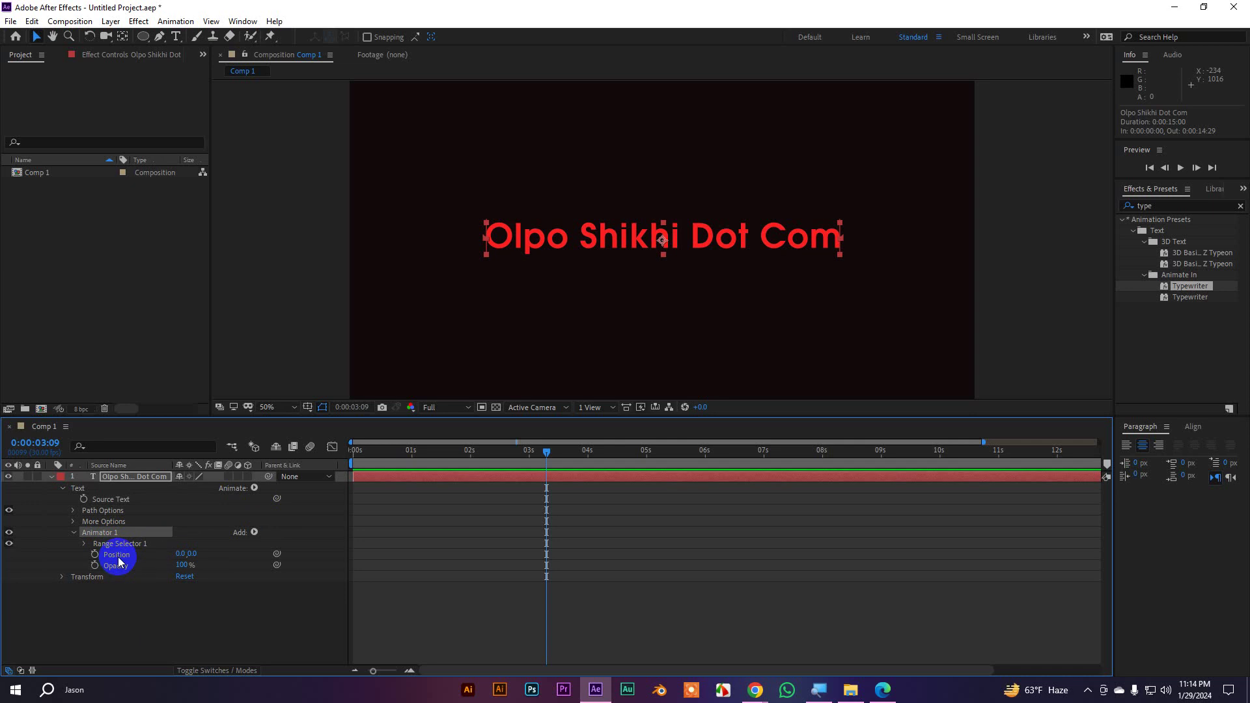
left_click(255, 489)
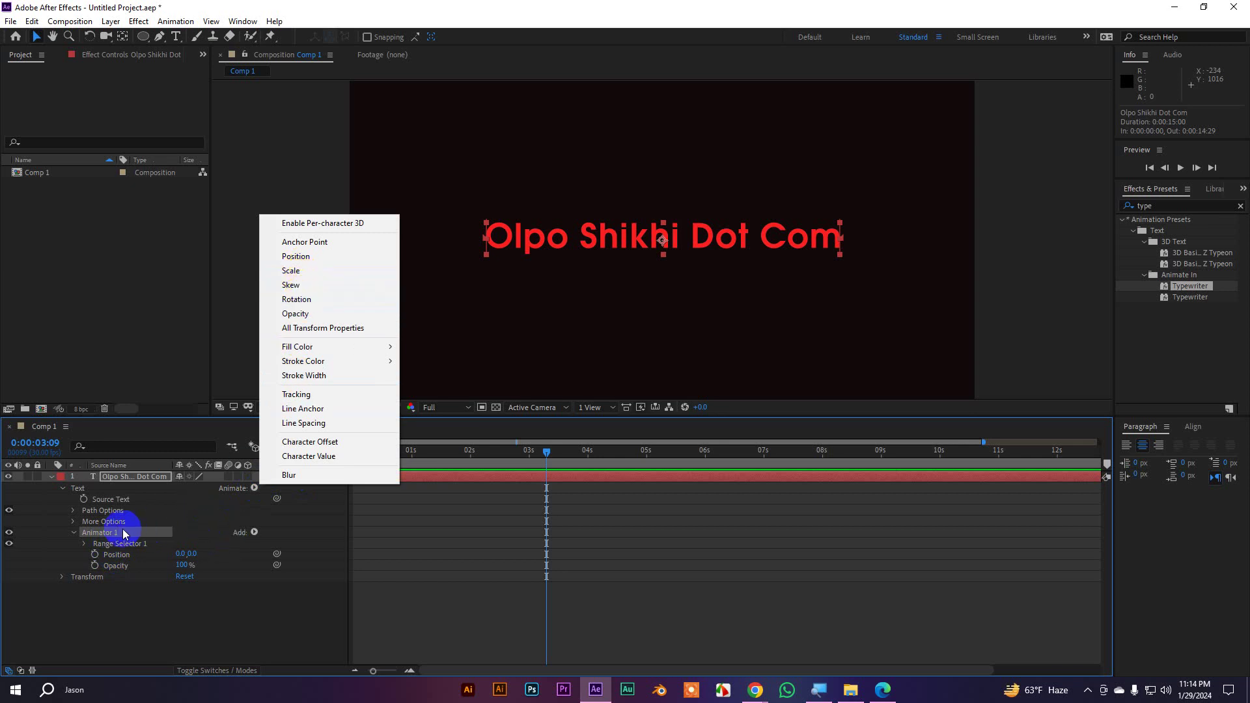
left_click(166, 534)
left_click(254, 534)
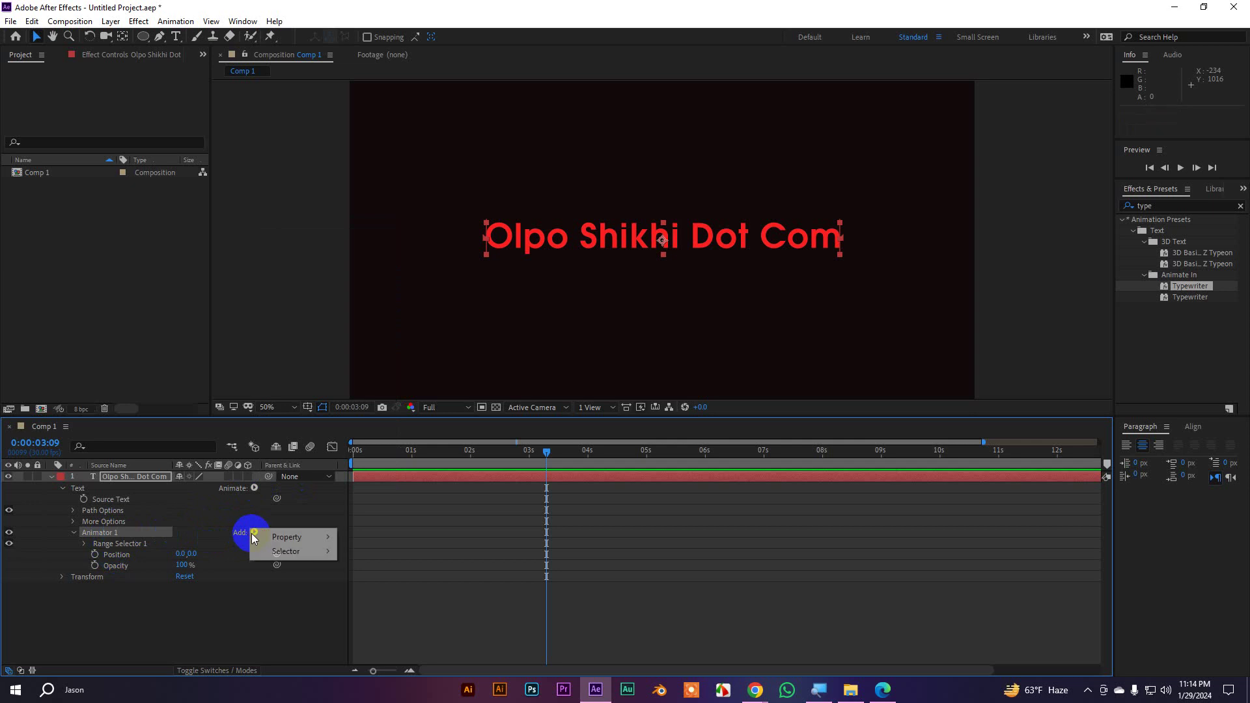
mouse_move(307, 541)
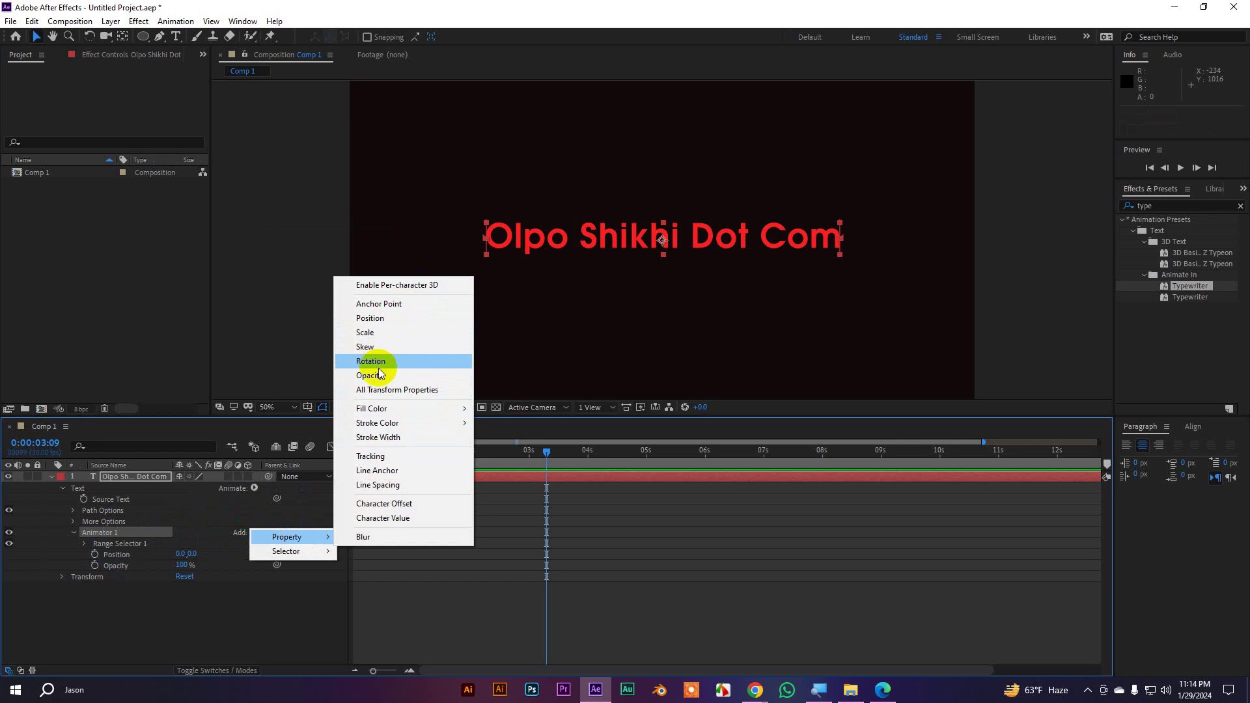
left_click(385, 456)
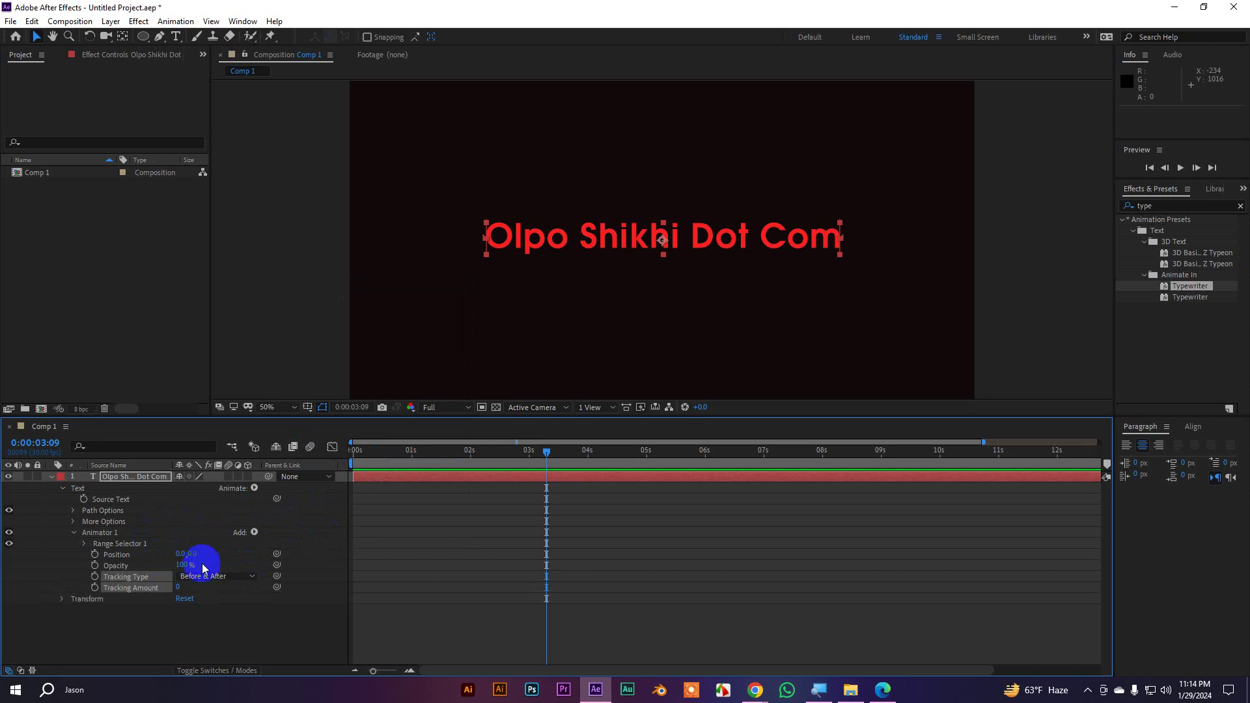
Set Animator 1 Position to 0,90, Tracking Amount to -85 and Opacity to 0%
left_click_drag(194, 555, 244, 558)
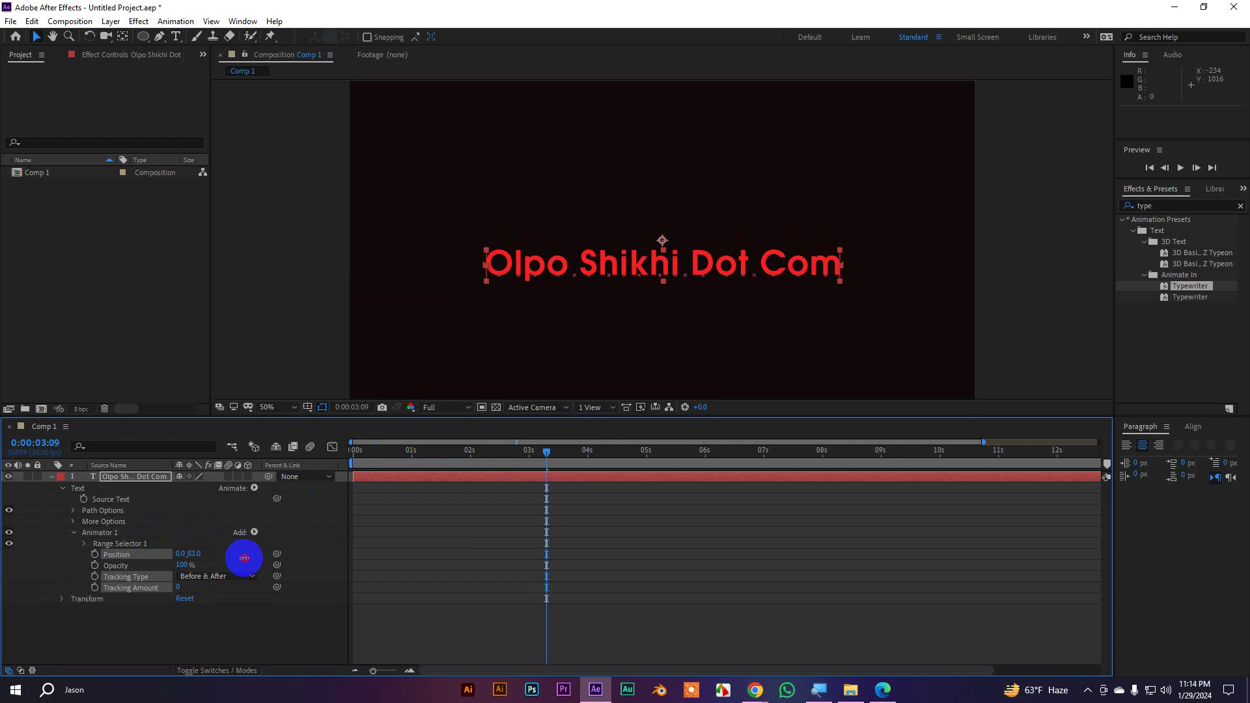
left_click_drag(244, 558, 248, 559)
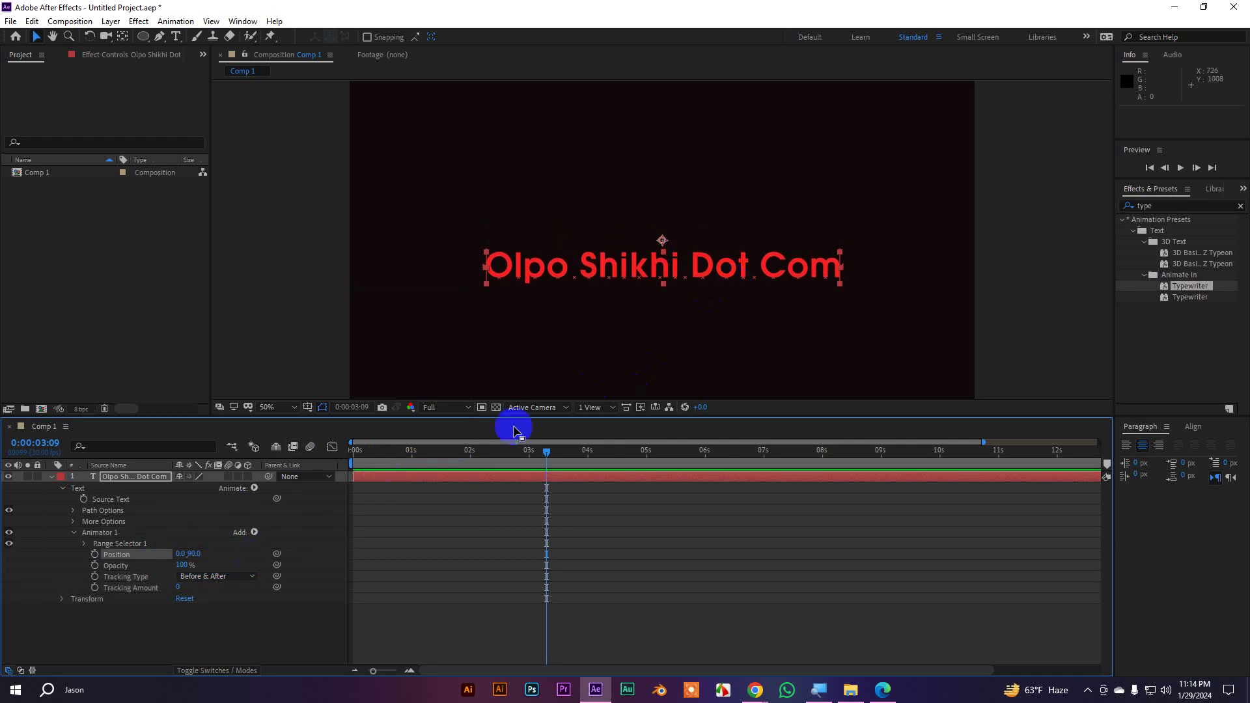
left_click(178, 589)
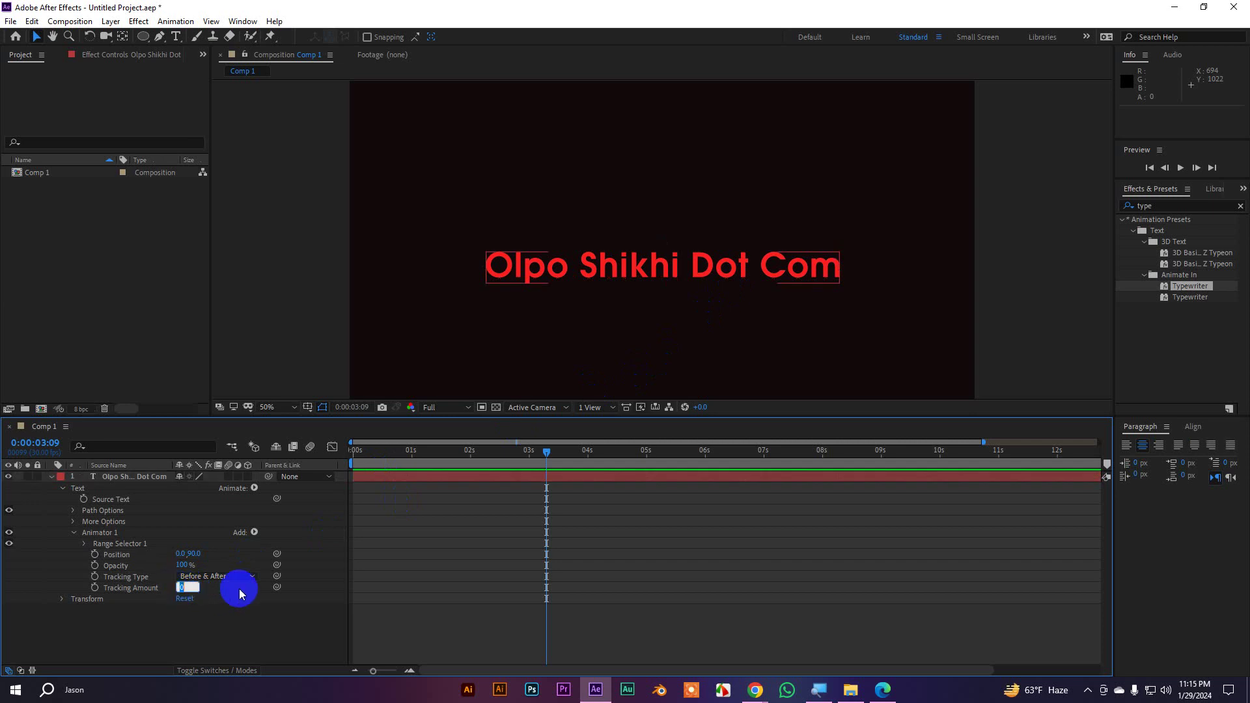
type("-85")
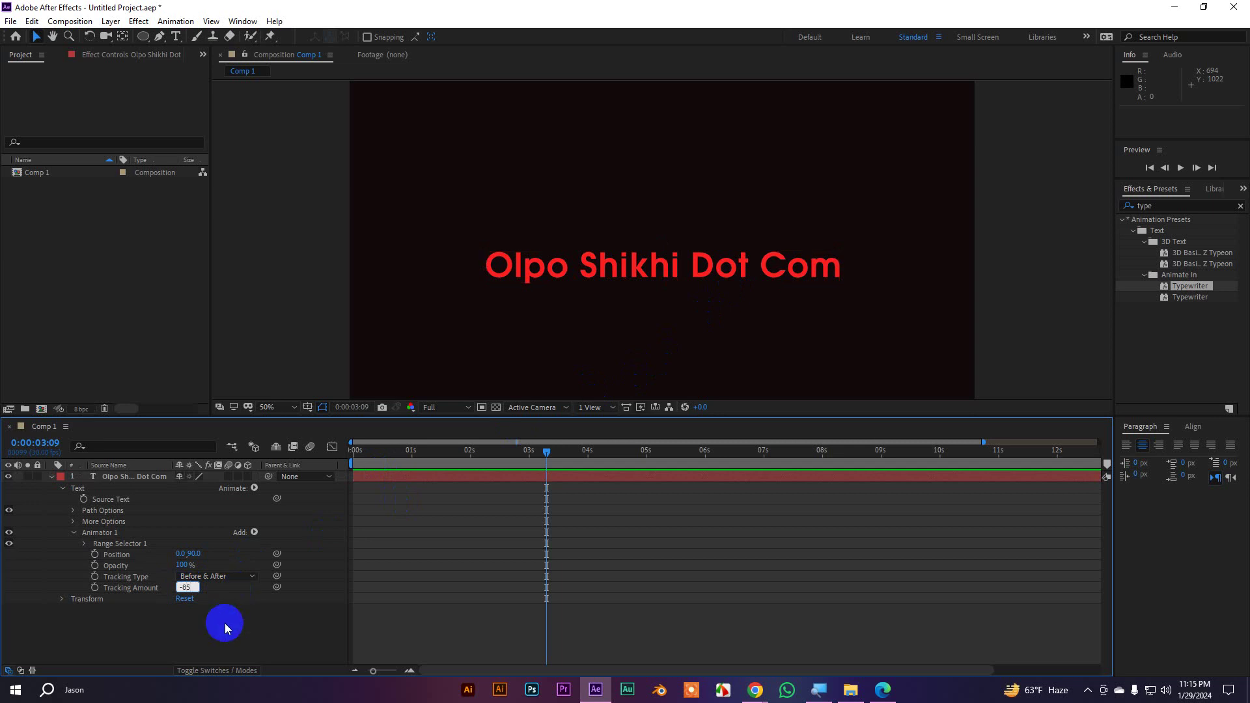
key("Return")
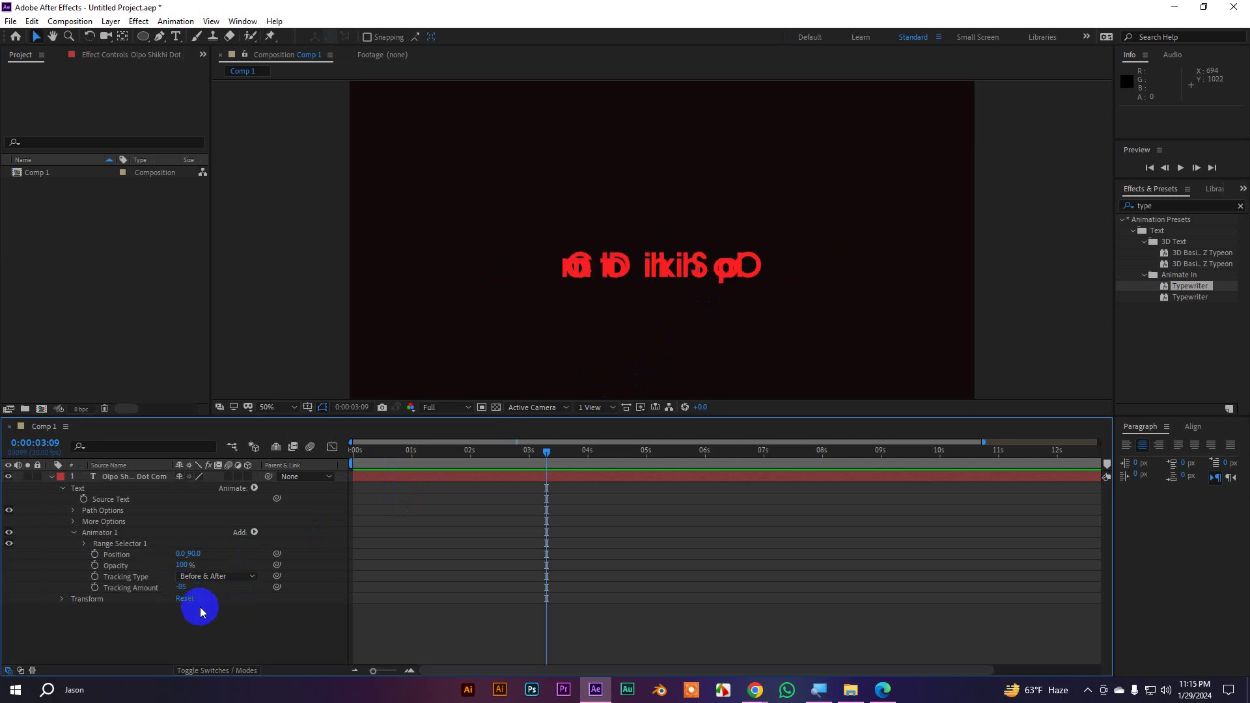
left_click_drag(182, 565, 111, 575)
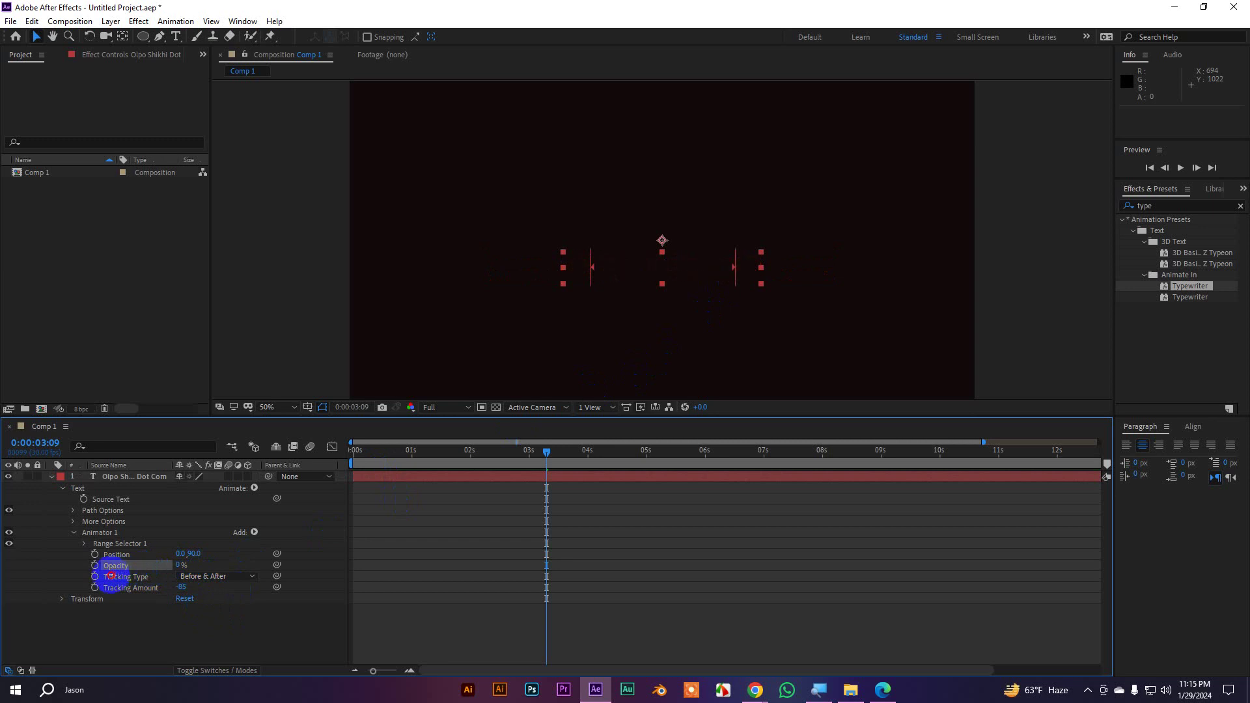
left_click(262, 657)
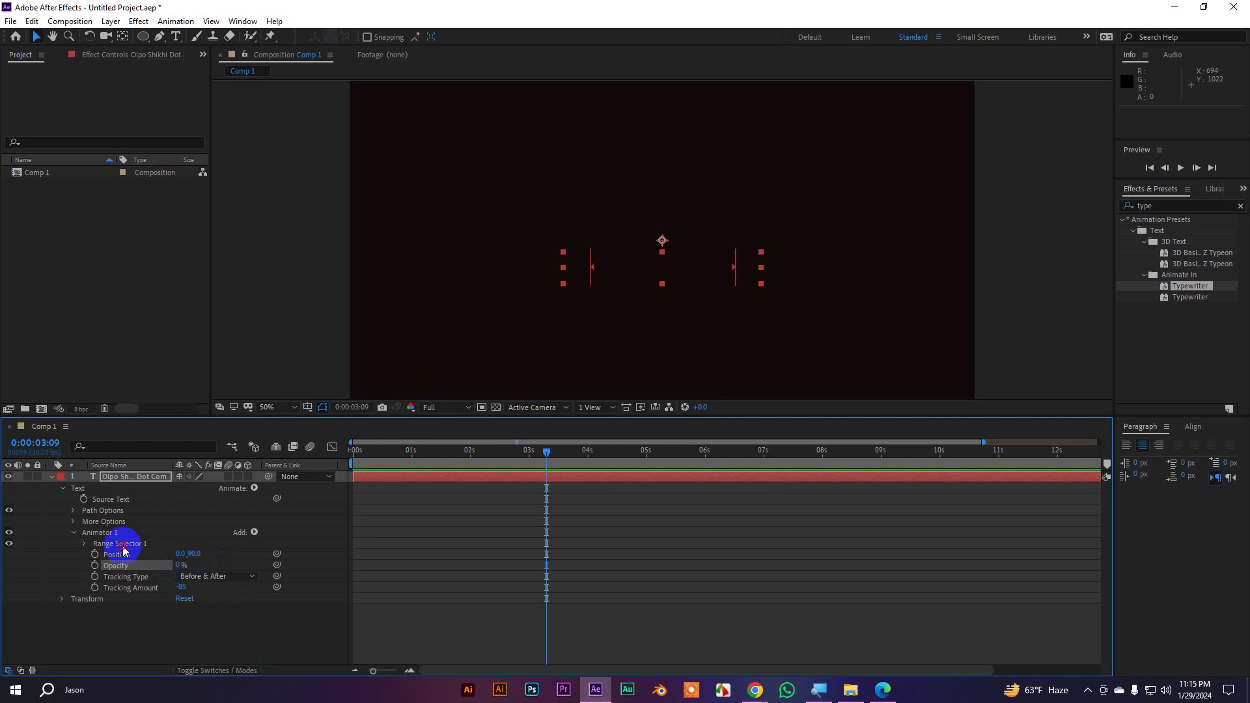
Expand Range Selector 1 and test how Start values reveal the text, ending at 0%
left_click(101, 545)
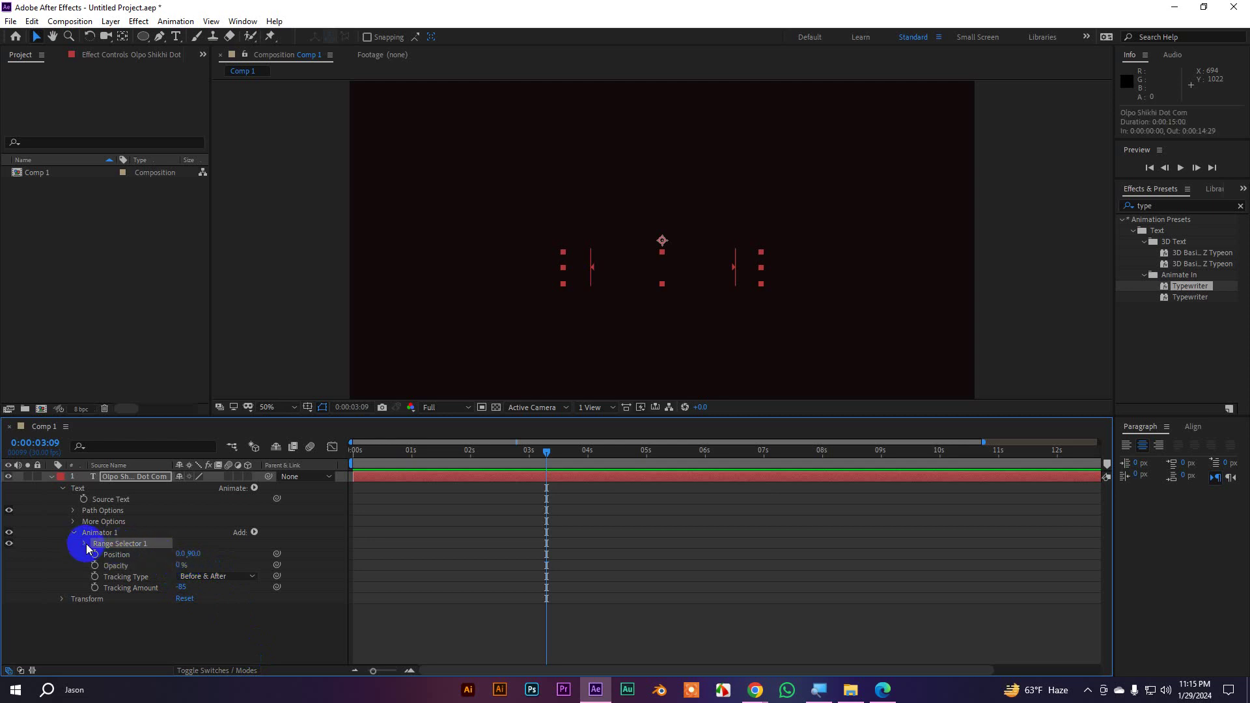
left_click(84, 544)
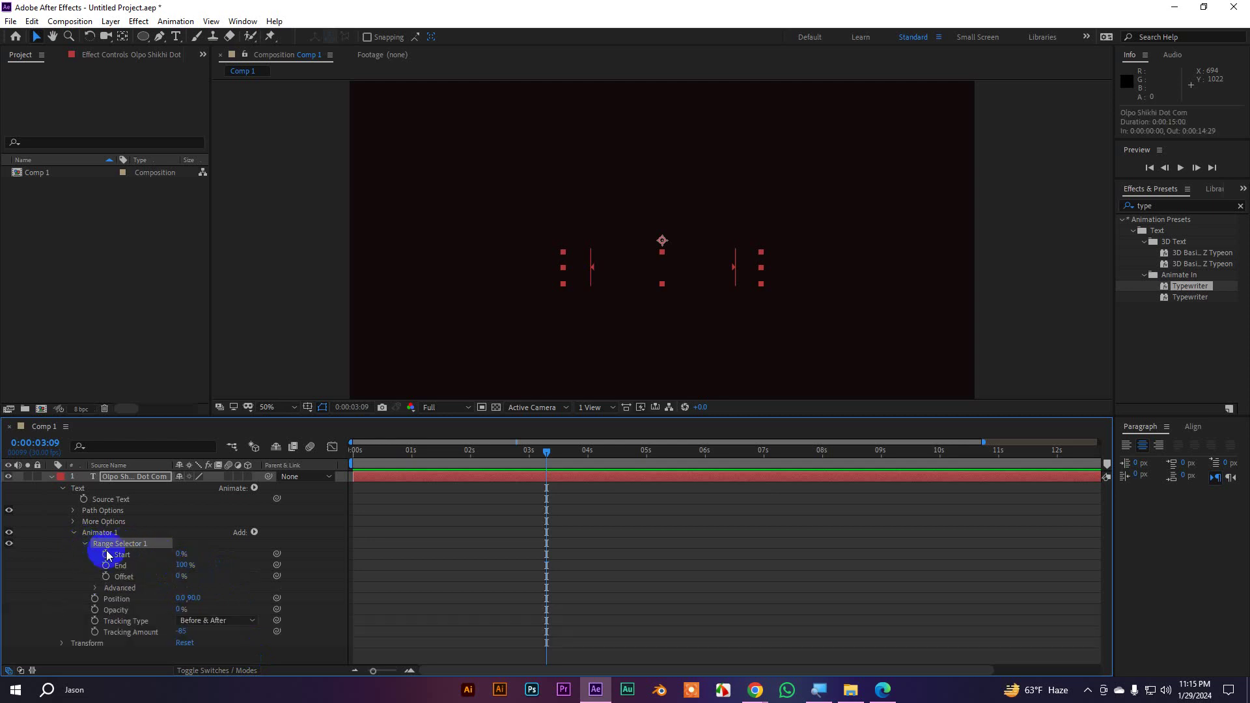
left_click(138, 566)
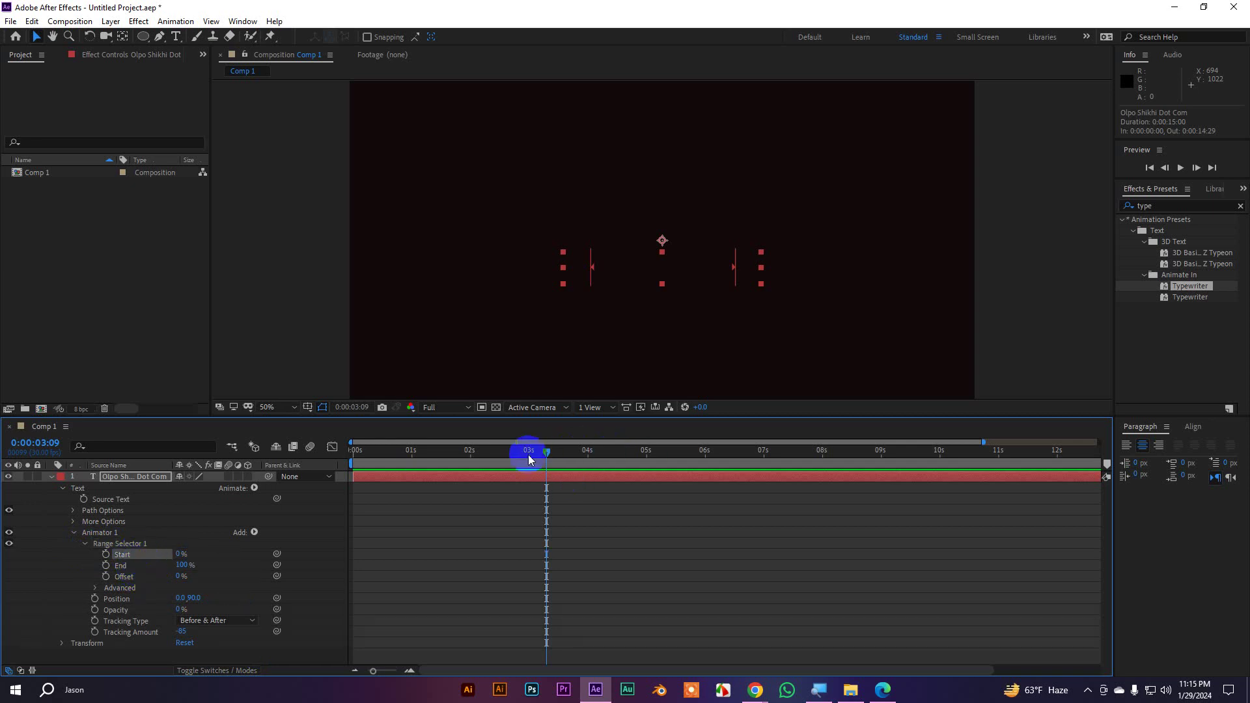
left_click_drag(529, 456, 411, 455)
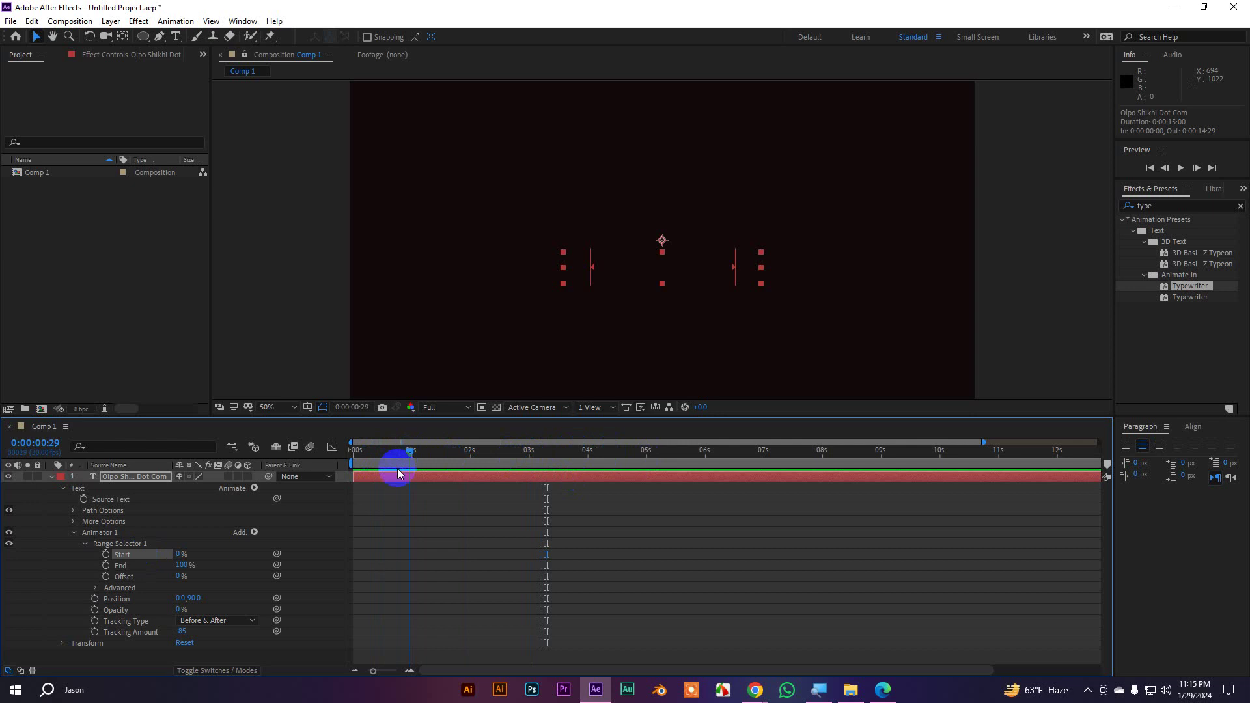
mouse_move(182, 555)
left_mouse_down()
mouse_move(257, 539)
mouse_move(184, 547)
left_mouse_up()
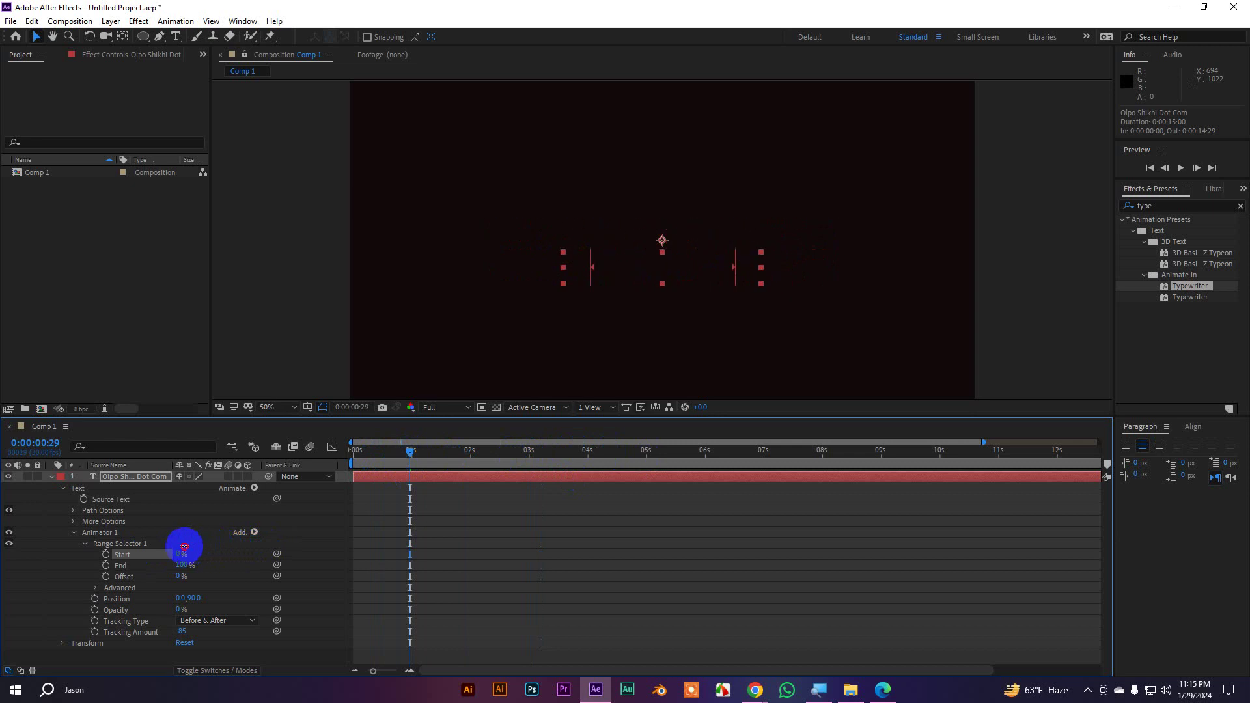
left_click_drag(184, 547, 126, 550)
left_click(107, 555)
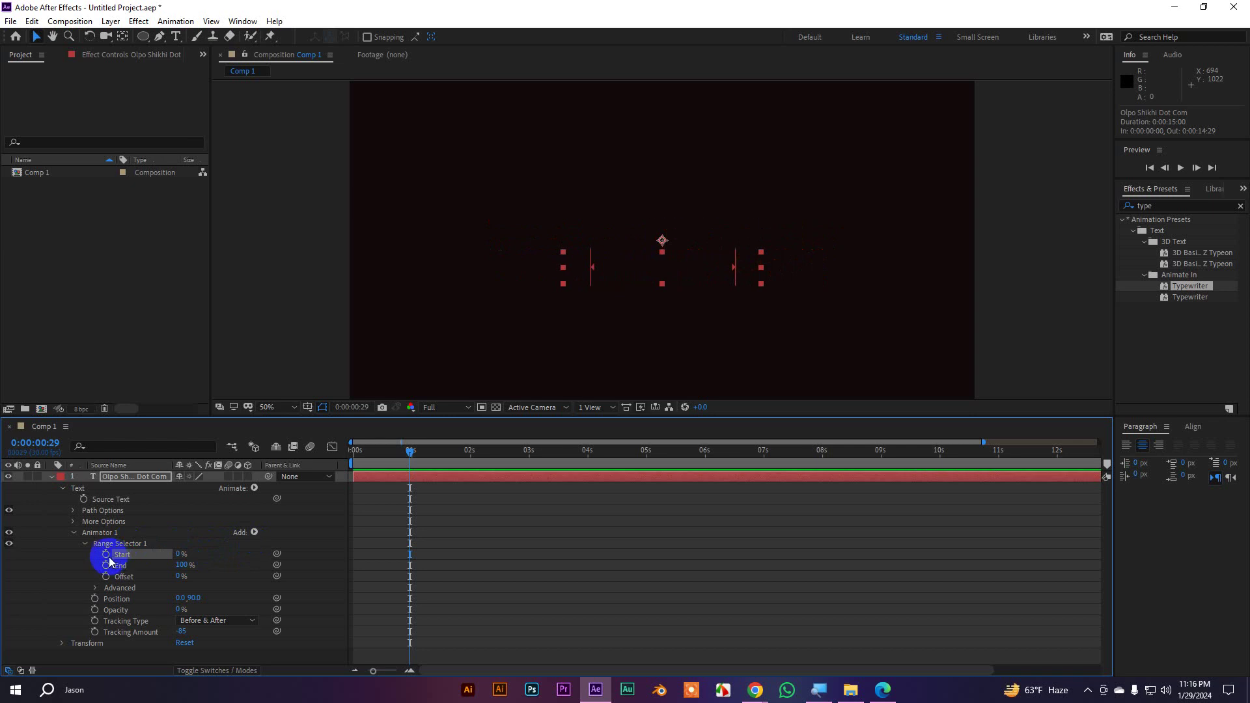
Keyframe Start at 0% at the beginning and 100% at 2 seconds, then preview
left_click(106, 555)
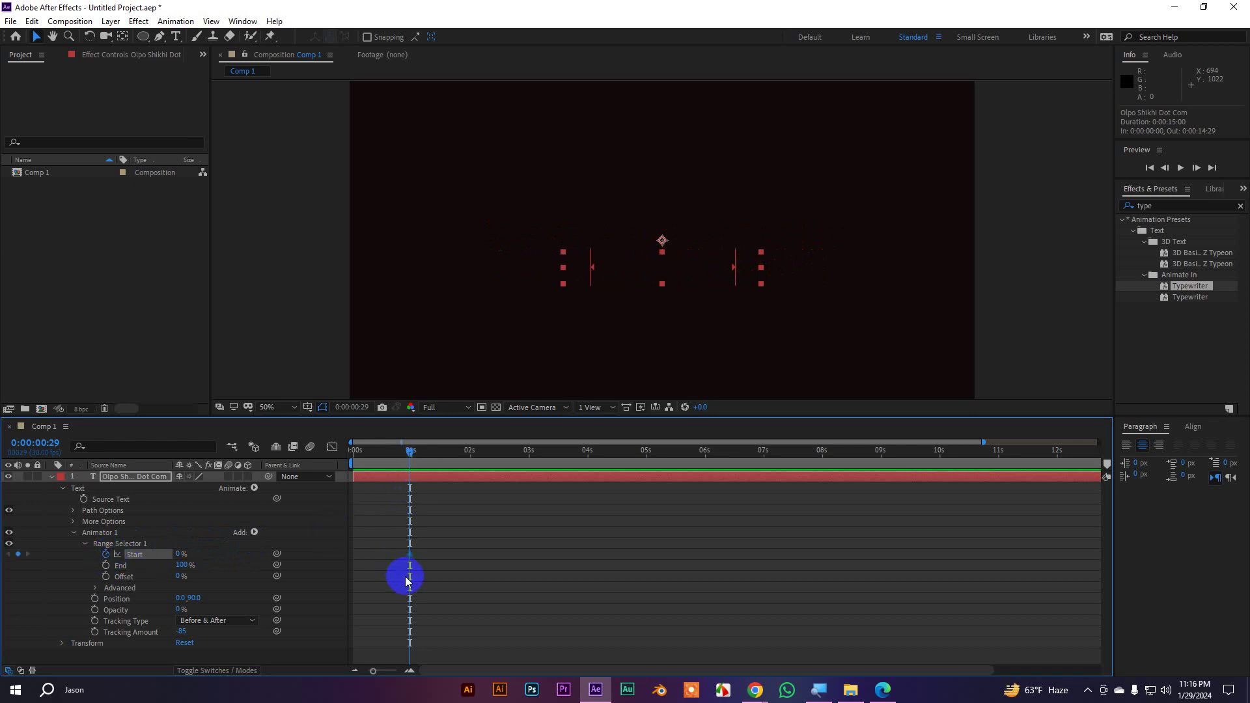
left_click_drag(401, 558, 357, 560)
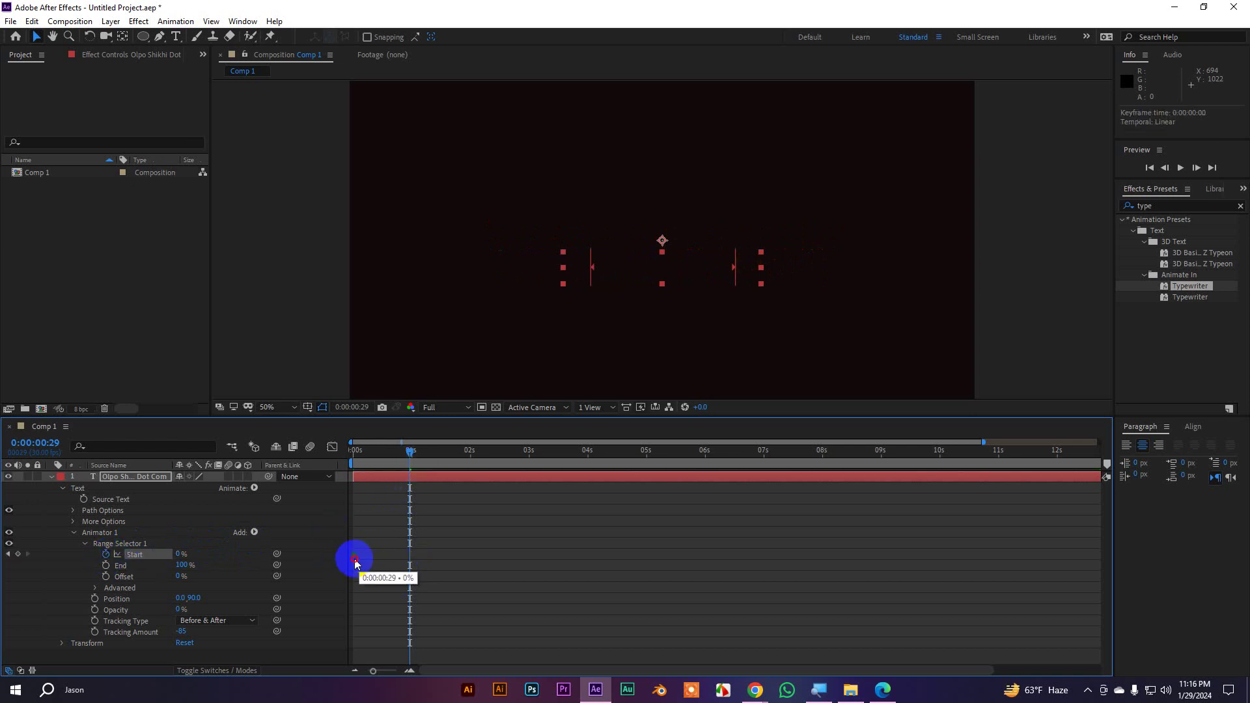
left_click_drag(411, 455, 470, 456)
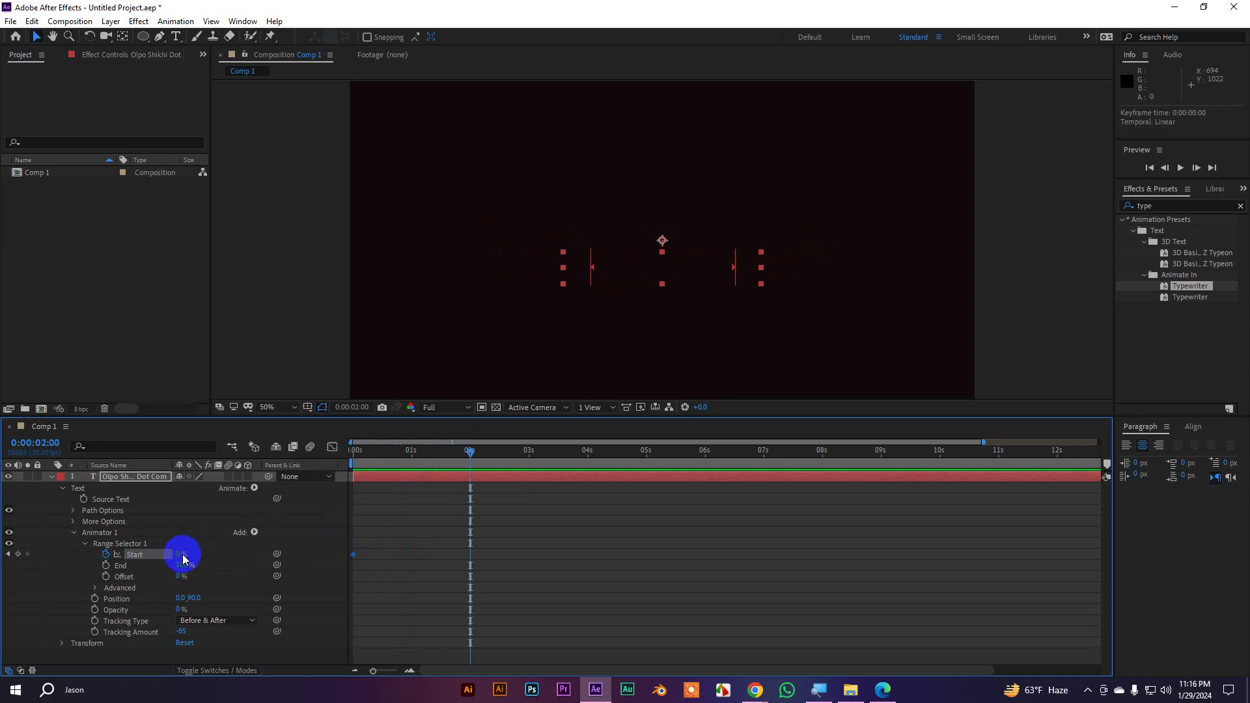
left_click_drag(180, 557, 290, 544)
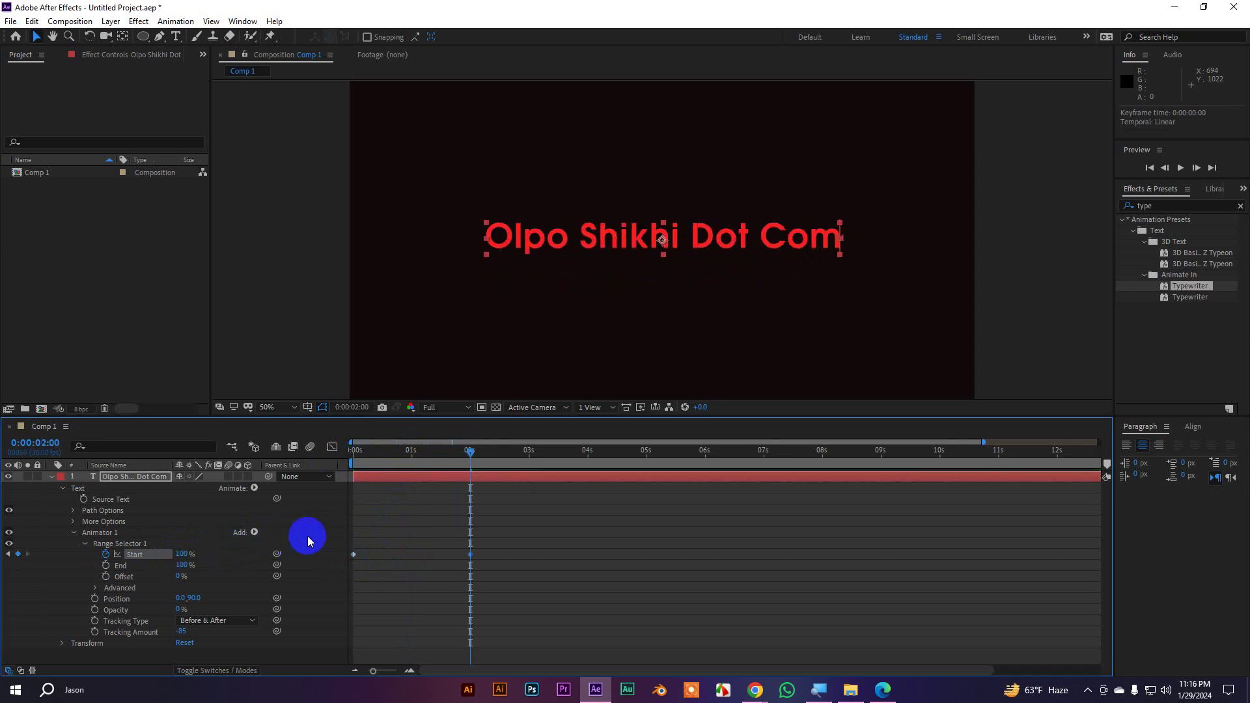
key("space")
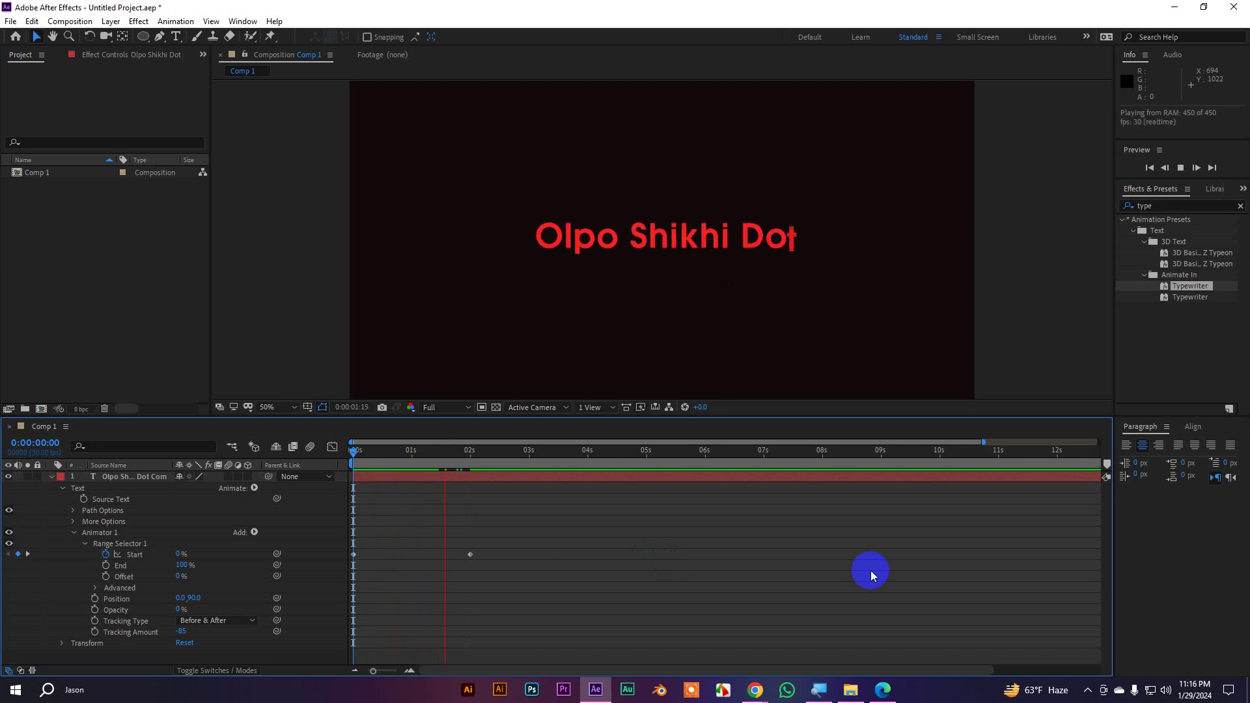
left_click(518, 450)
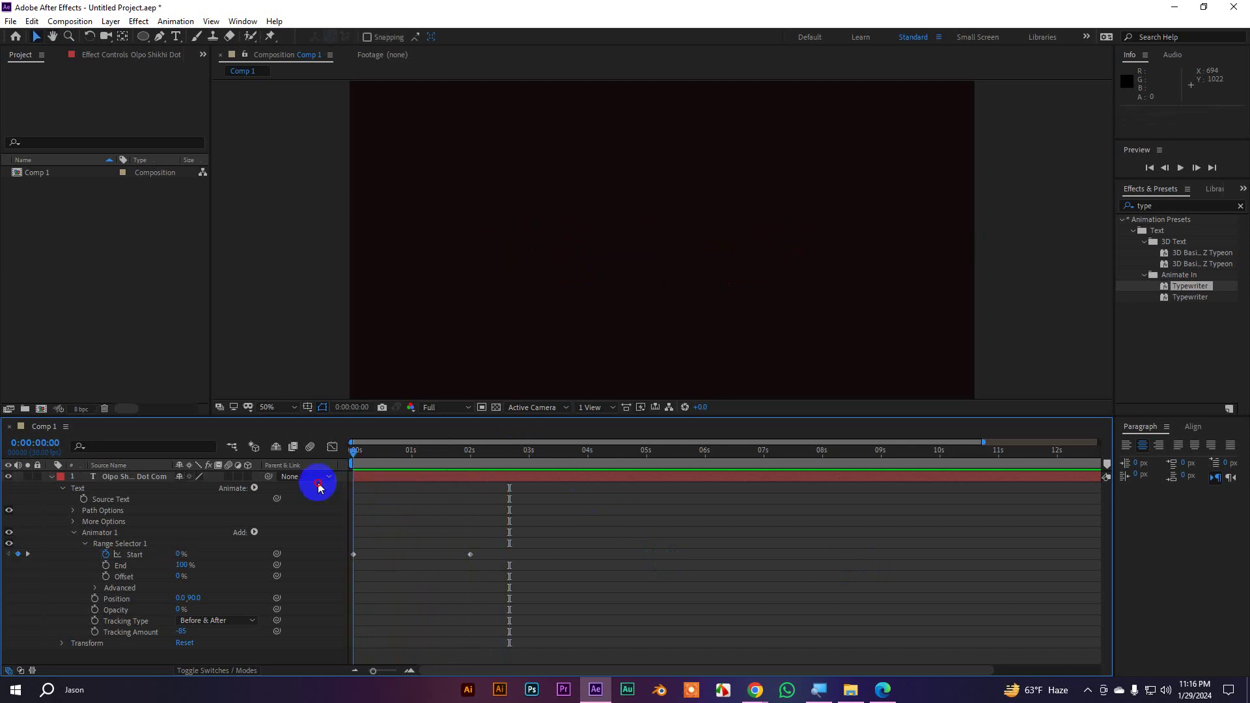
Move the 100% Start keyframe to about 1 second and preview the faster type-on
key("Home")
left_click_drag(470, 555, 413, 557)
key("space")
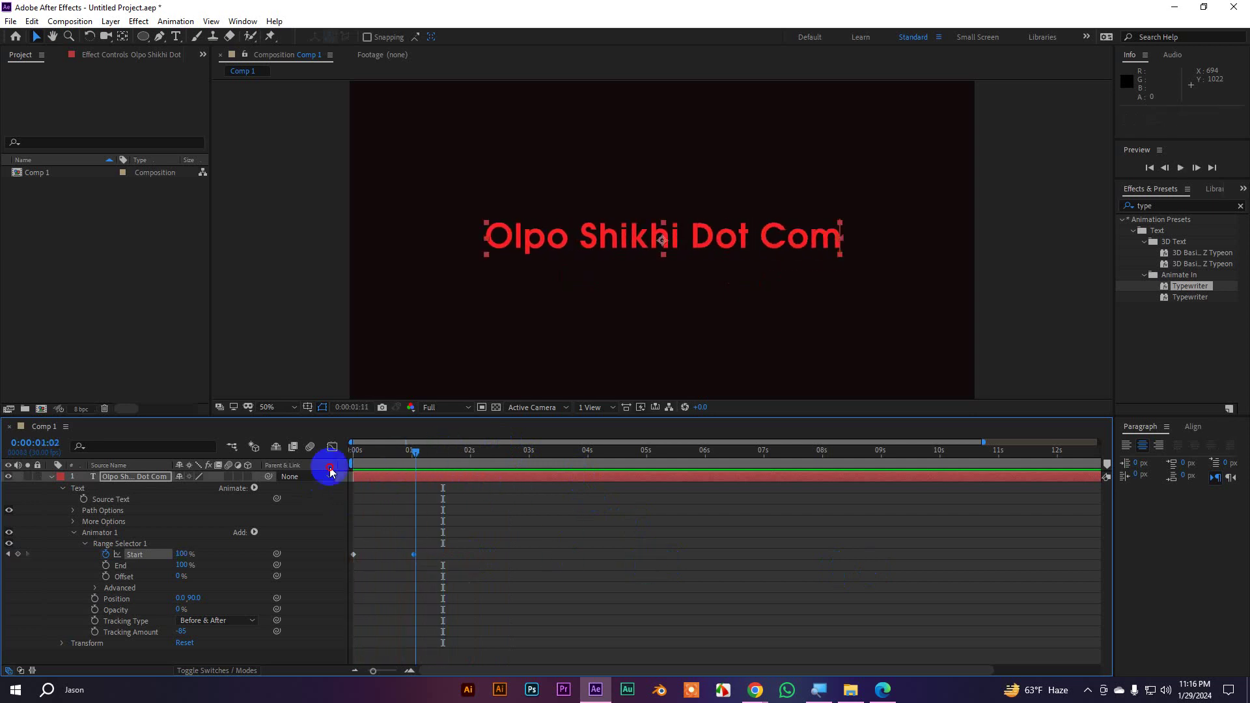
key("space")
key("space")
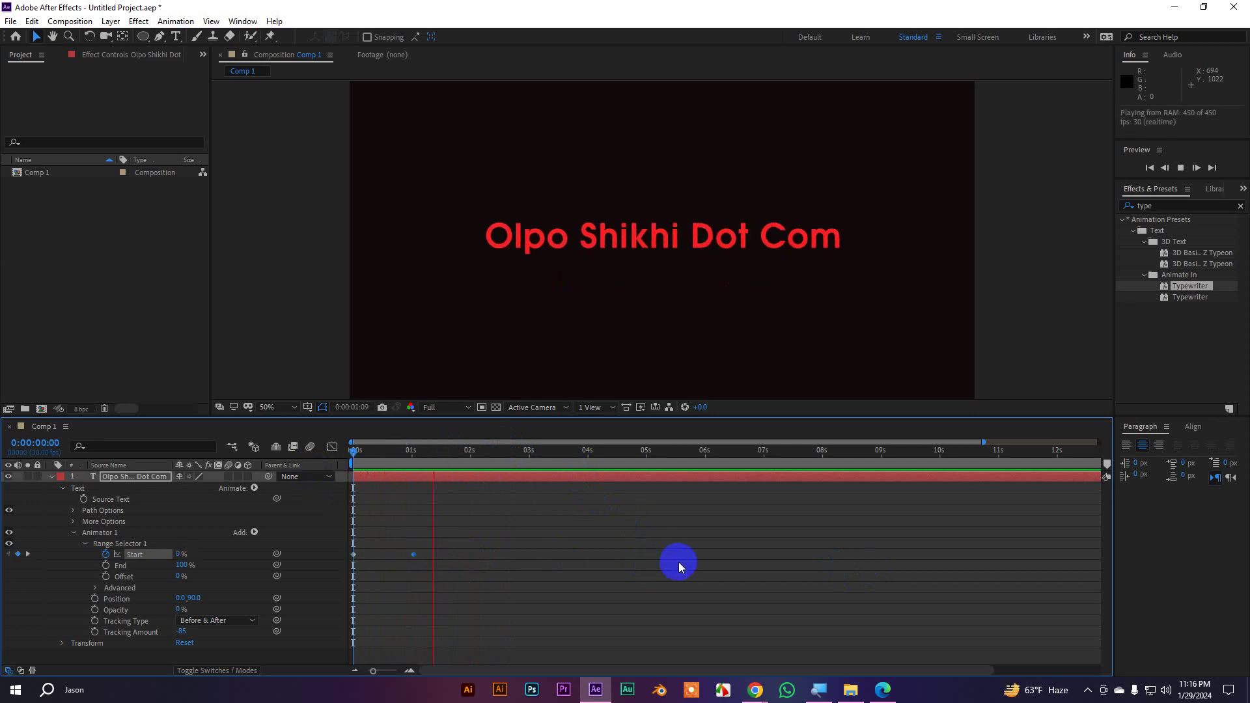
key("space")
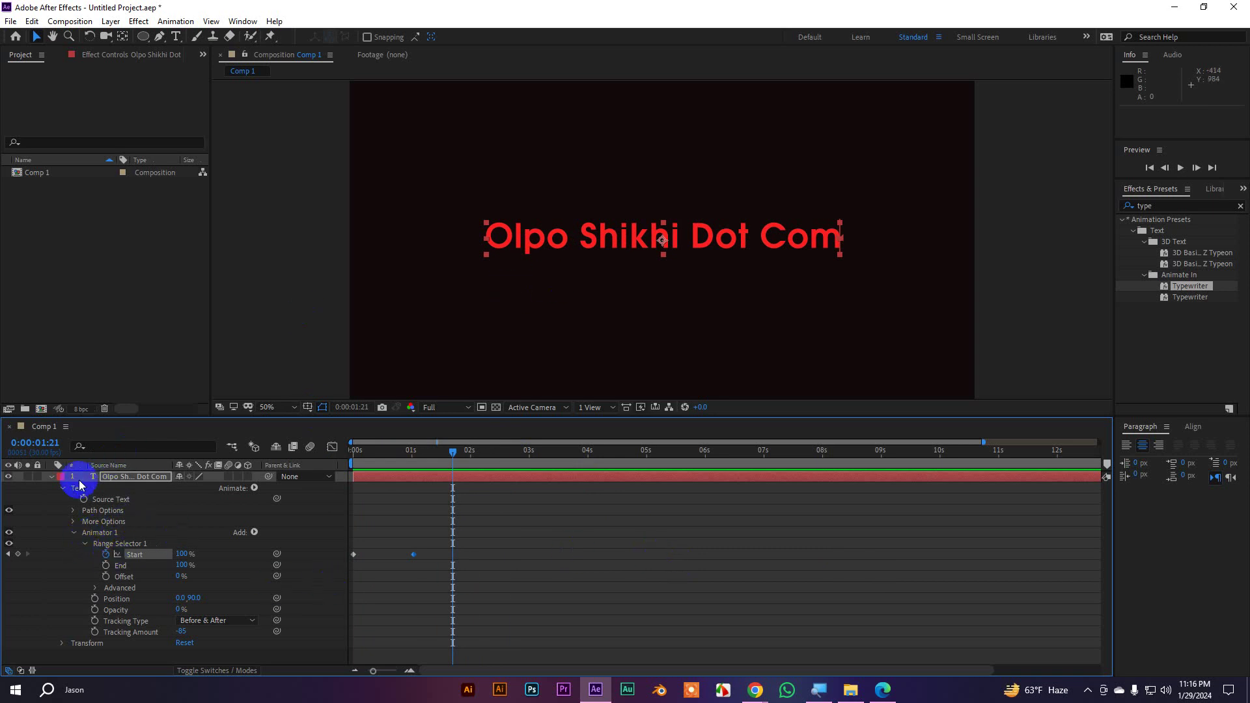
left_click(52, 477)
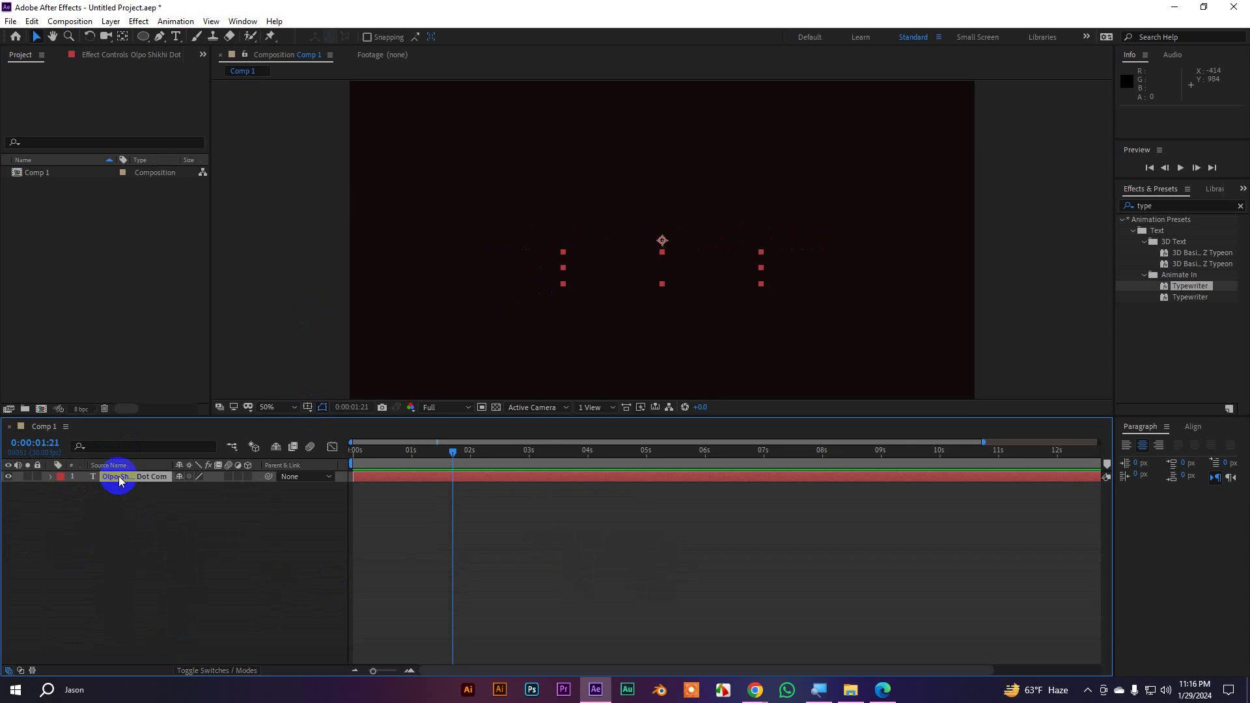
Delete the old title and create a new text layer reading 'BUBBLE'
key("Delete")
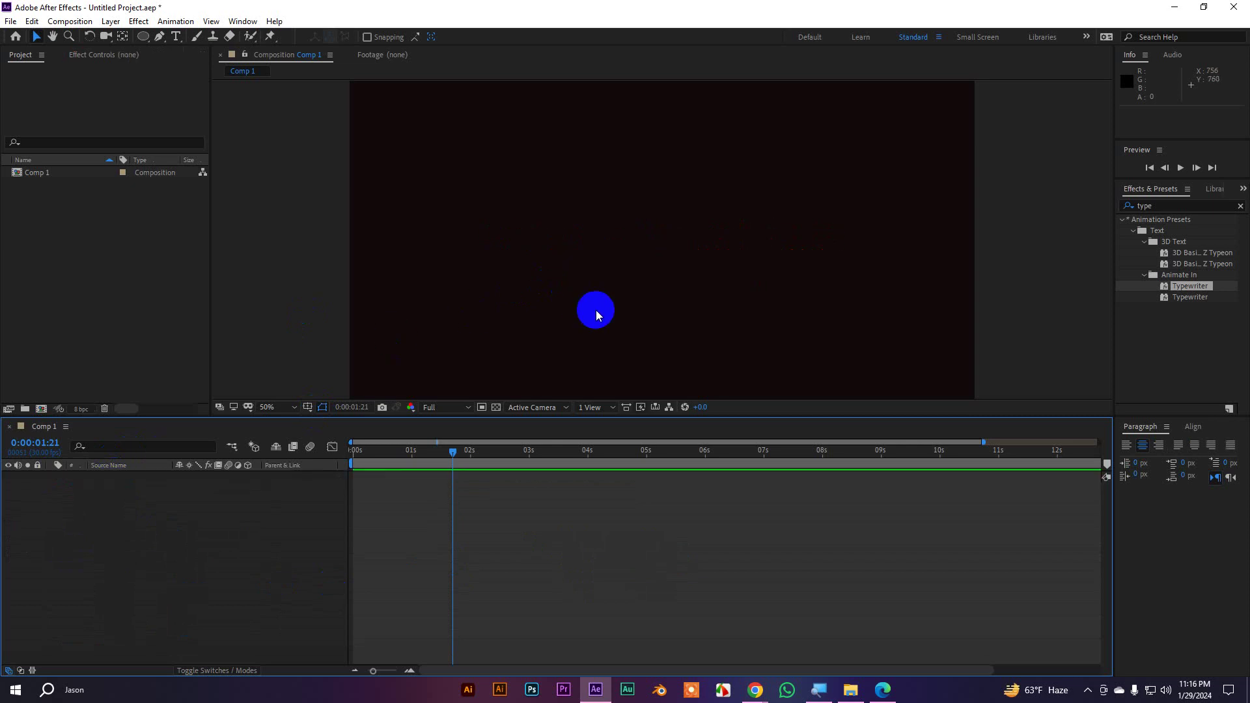
left_click(176, 36)
left_click(575, 246)
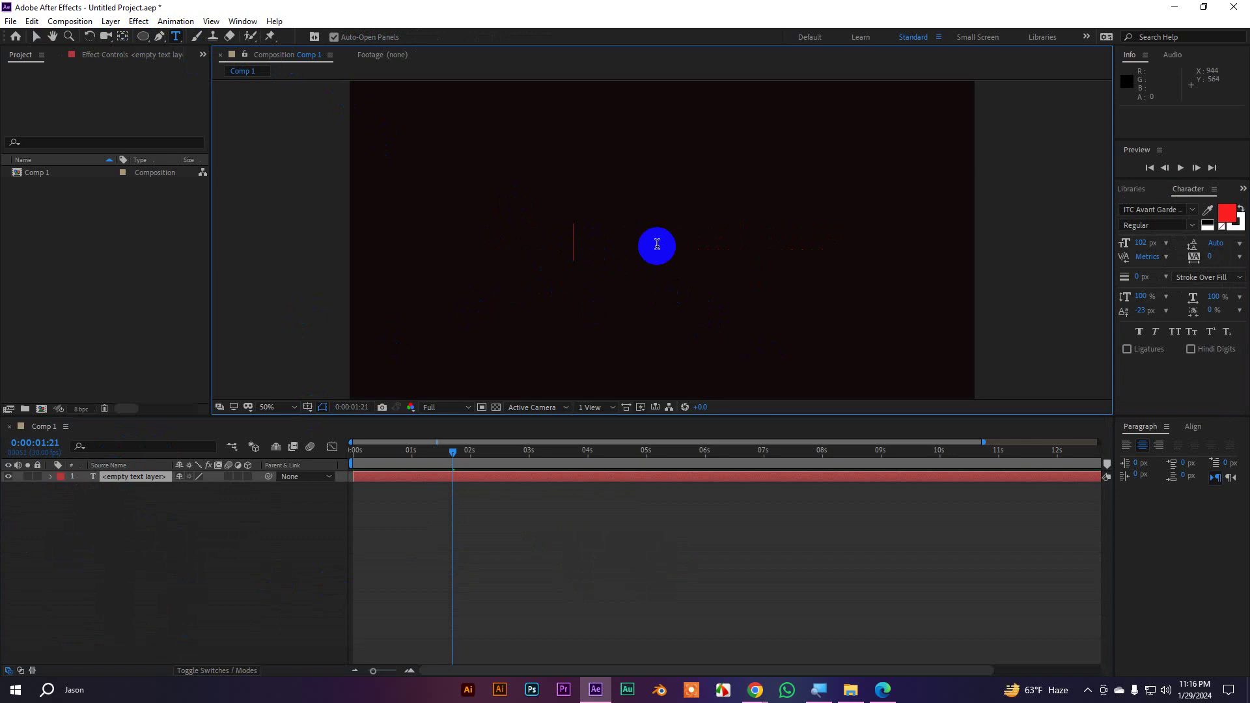
type("B")
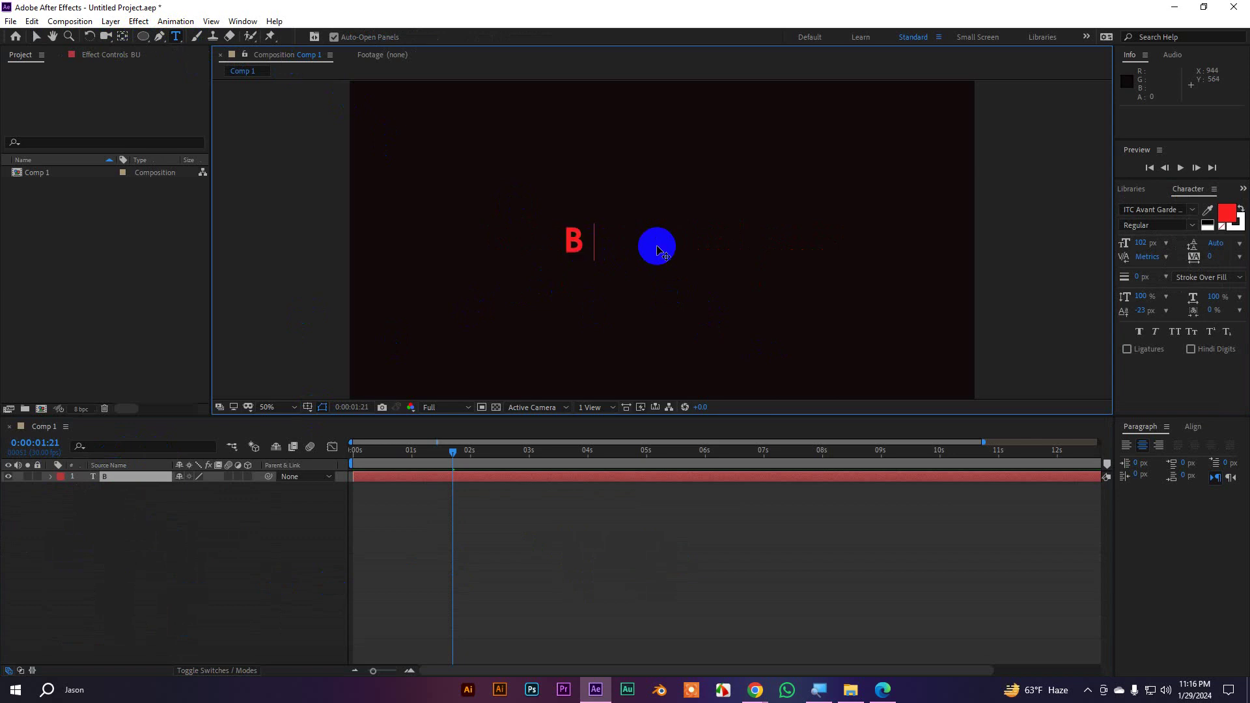
type("UBBLE")
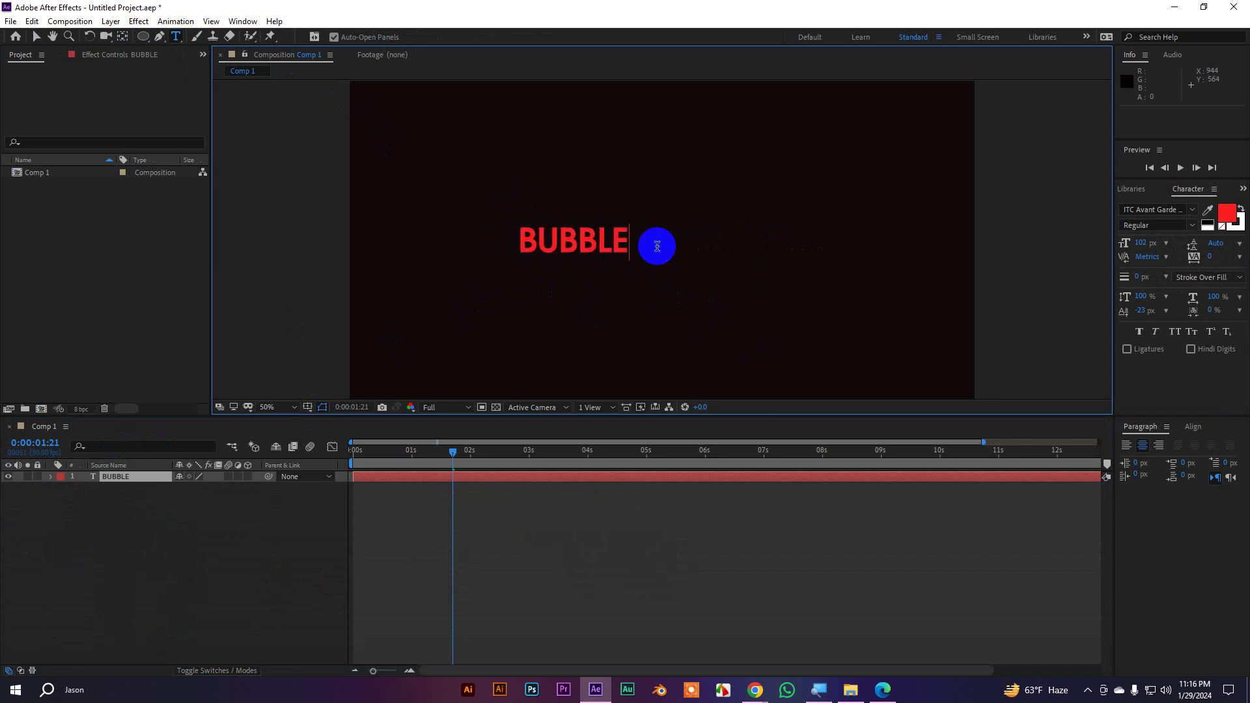
left_click(36, 36)
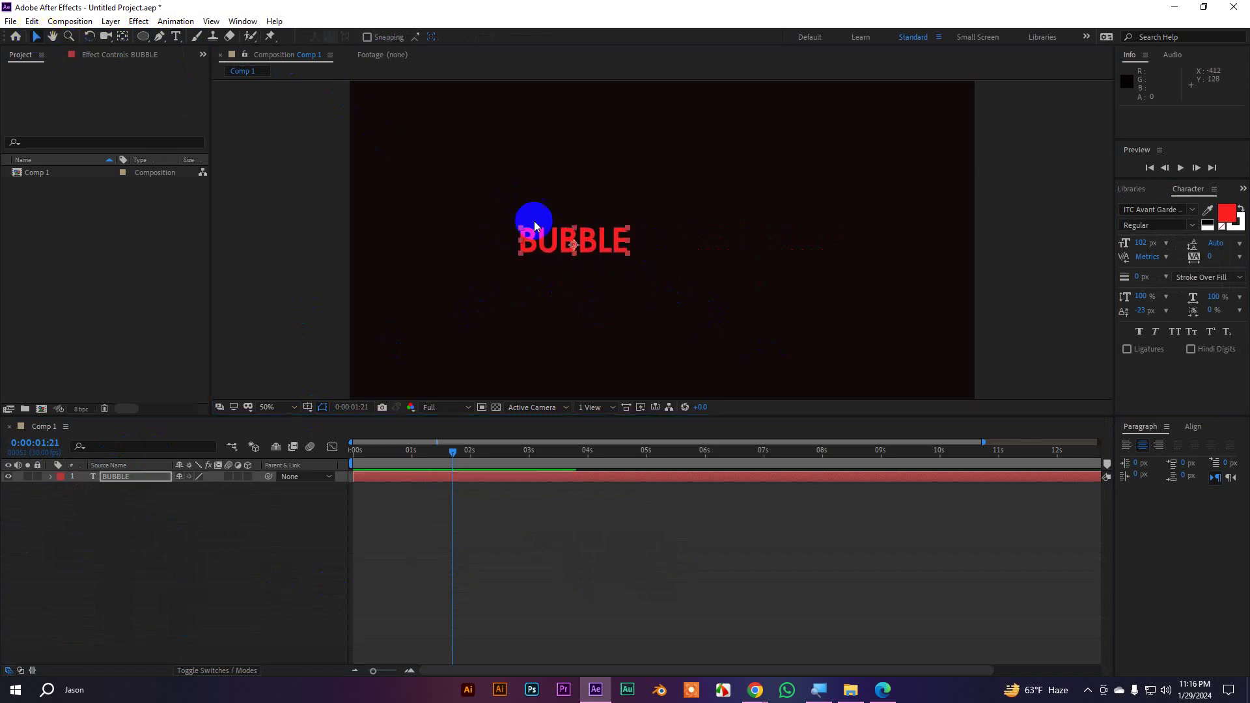
Set the BUBBLE text to the Baloo Da font at 300 px
double_click(603, 253)
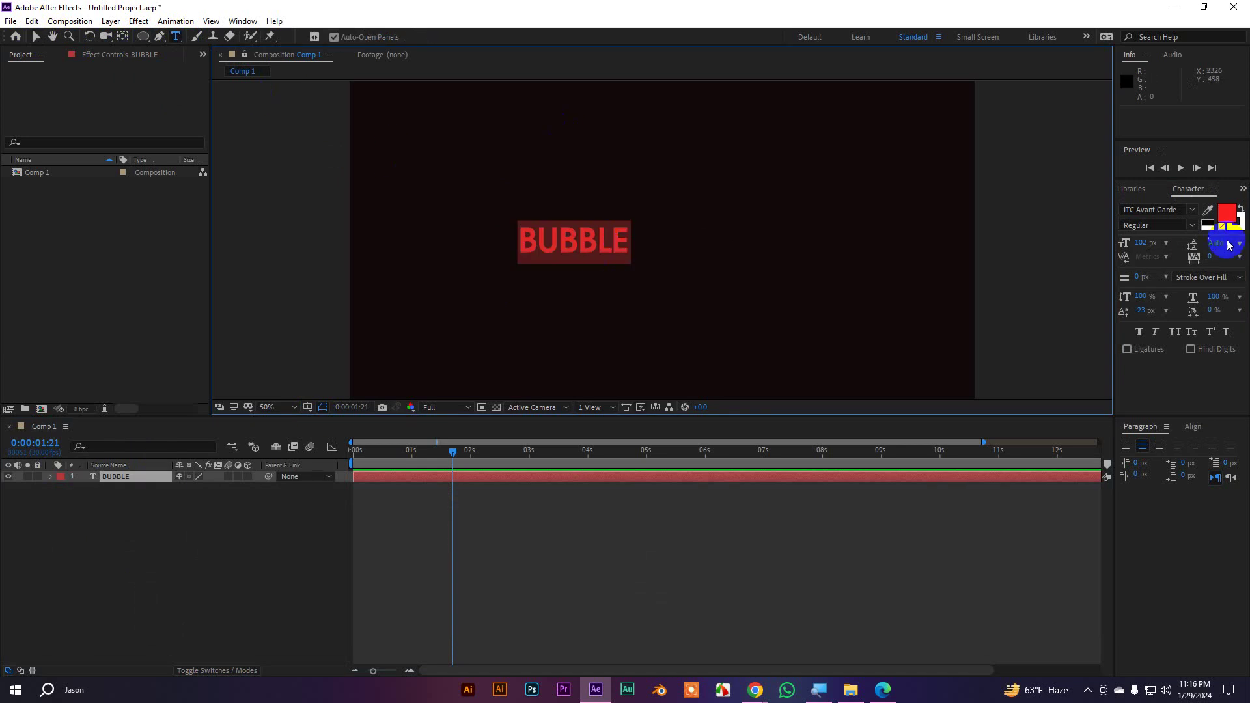
left_click_drag(1143, 244, 1222, 248)
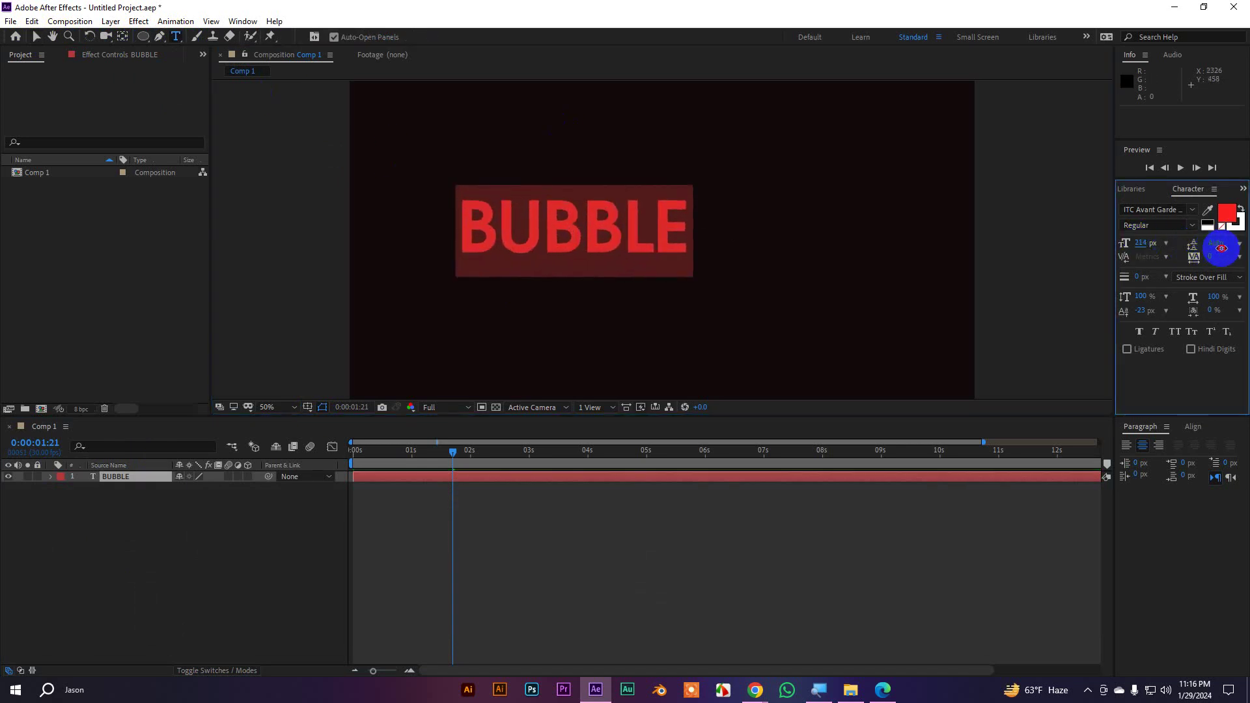
left_click(1178, 209)
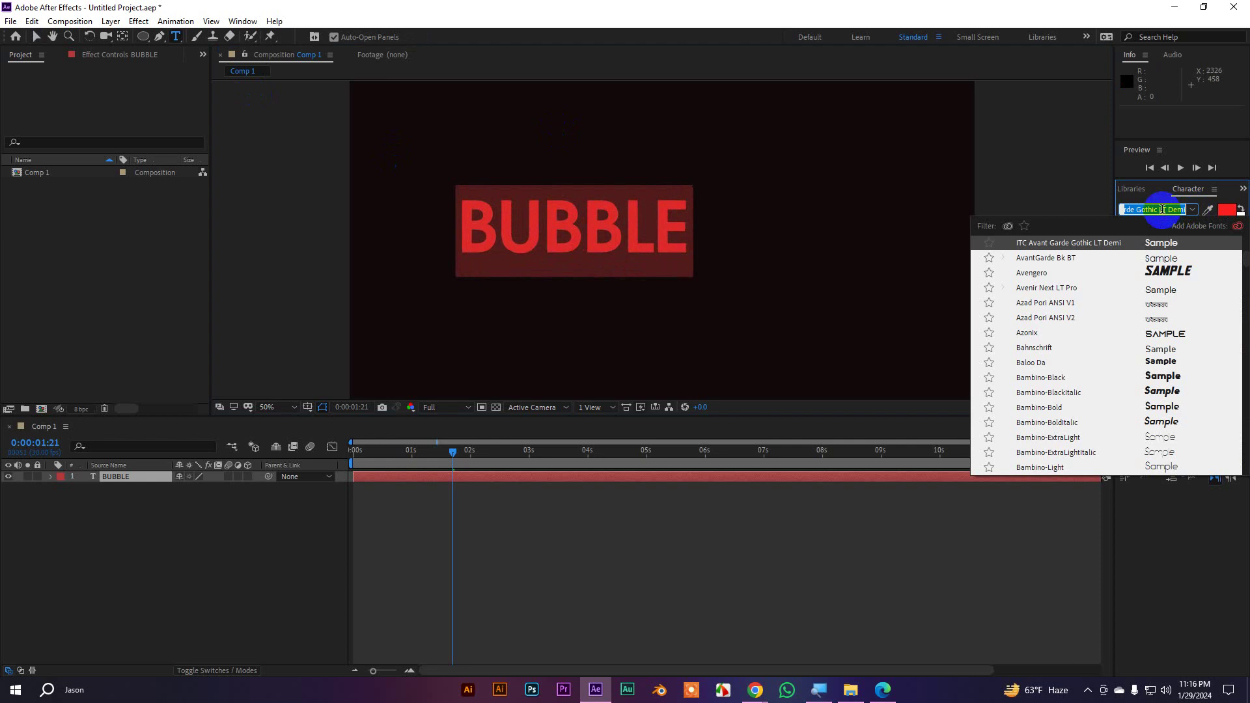
type("balo")
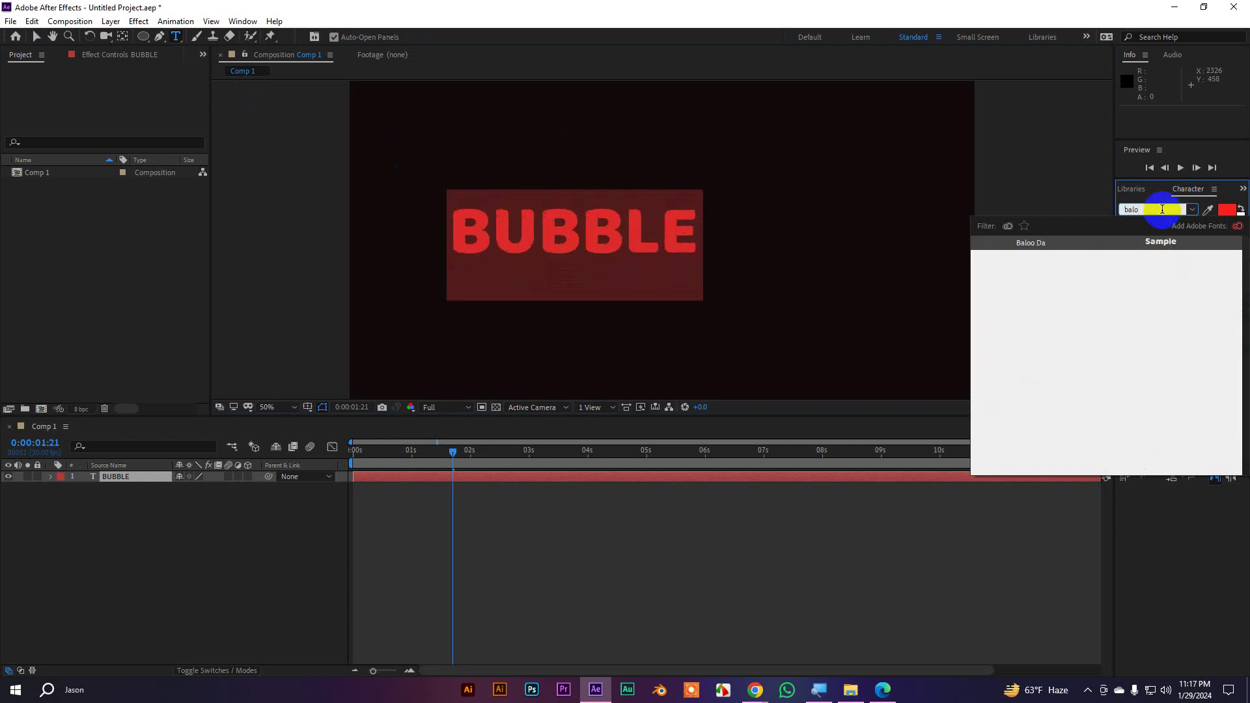
left_click(1021, 243)
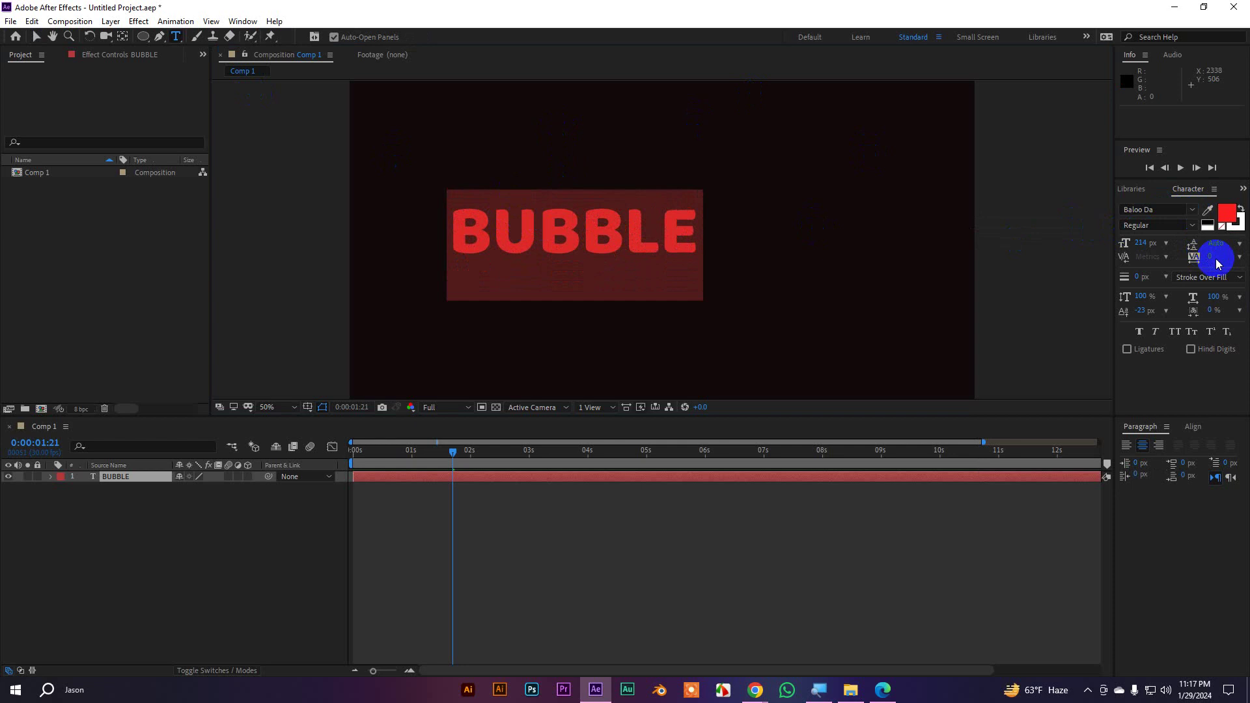
left_click(1141, 243)
type("3")
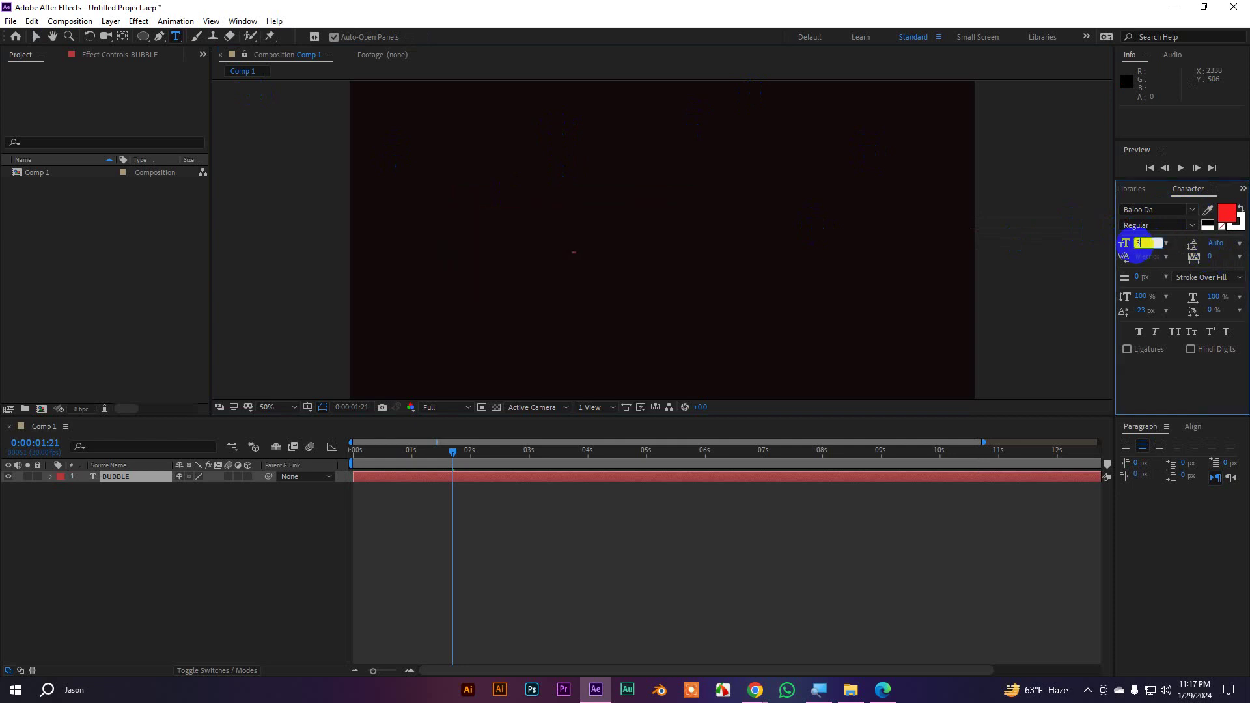
type("00")
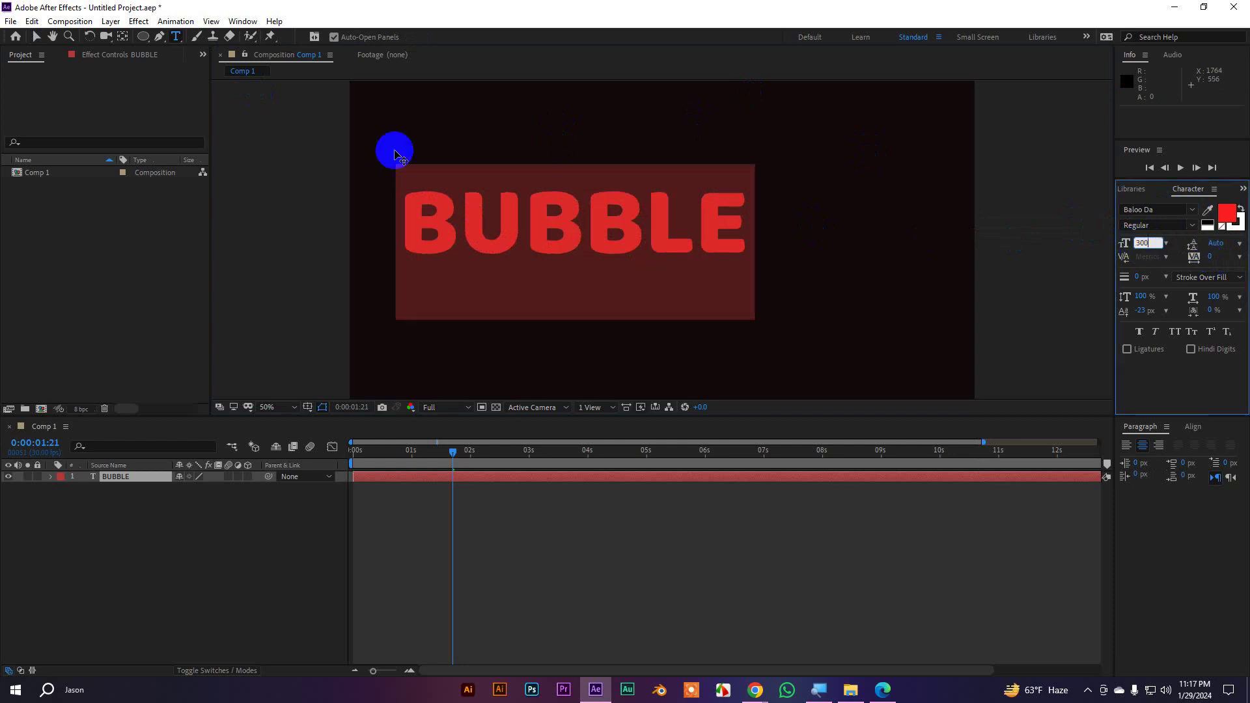
left_click(36, 37)
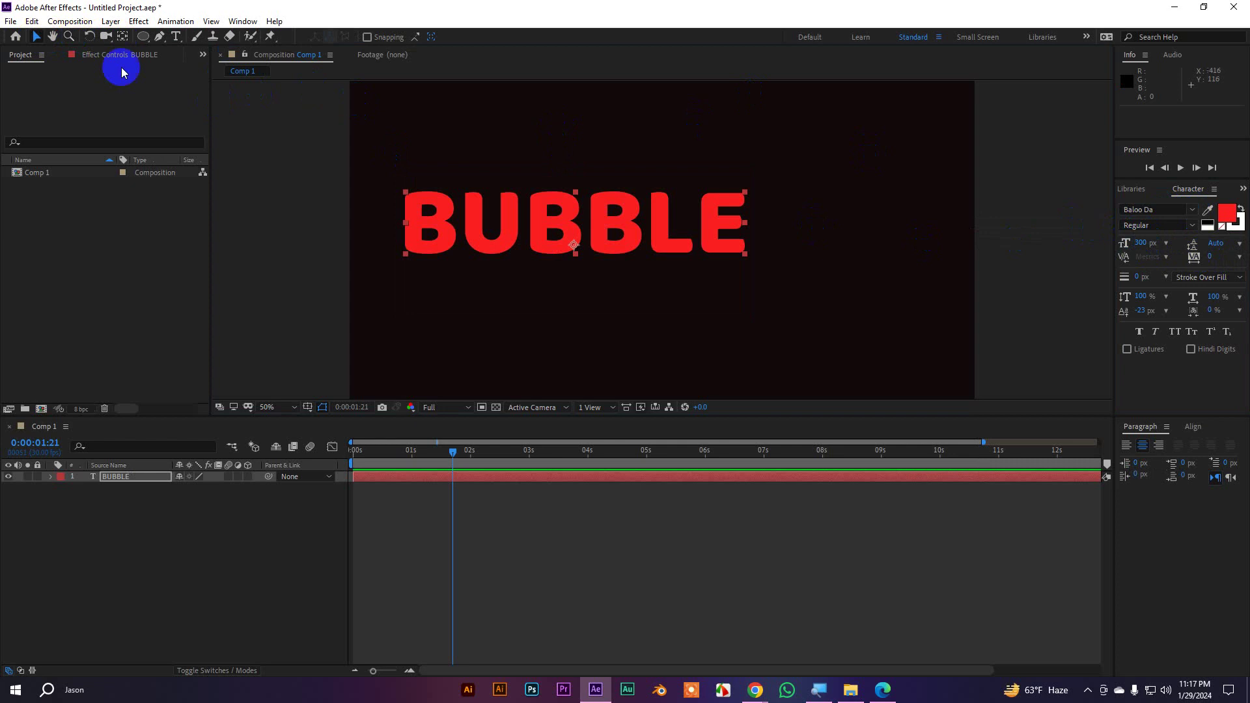
Centre BUBBLE horizontally and vertically in the comp and centre its anchor point
left_click_drag(609, 228, 716, 274)
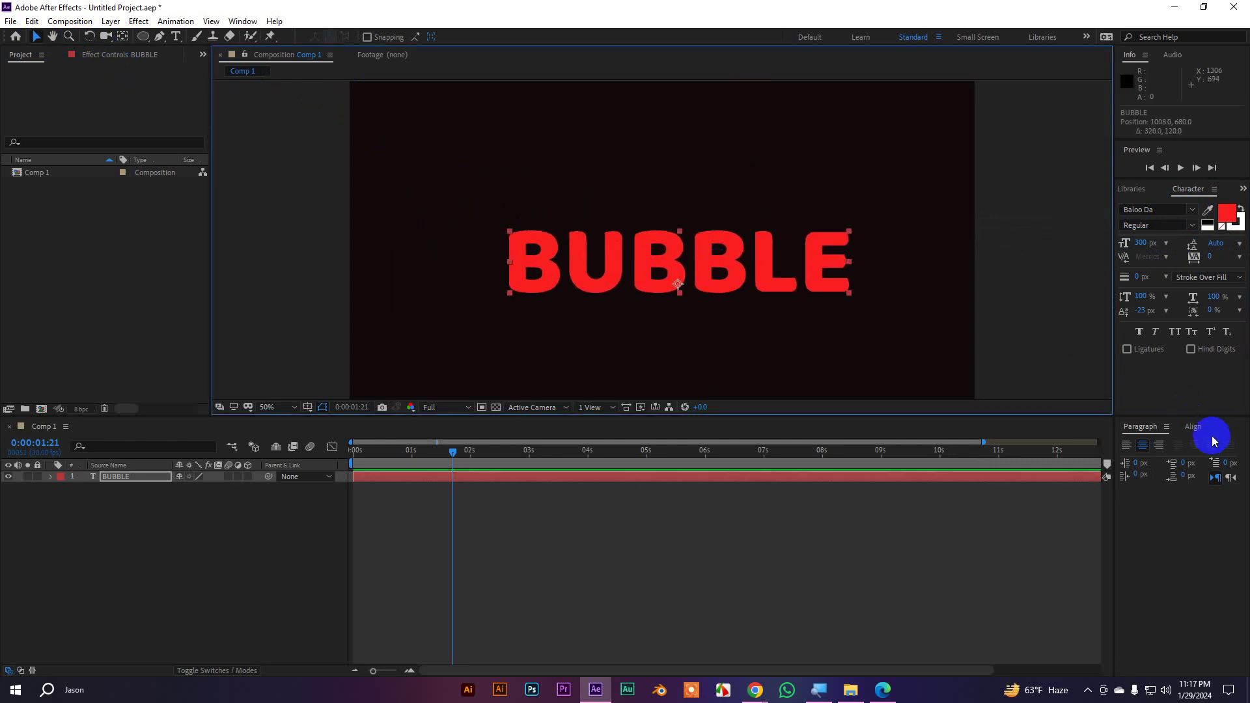
left_click(1193, 426)
left_click(1150, 459)
left_click(1216, 459)
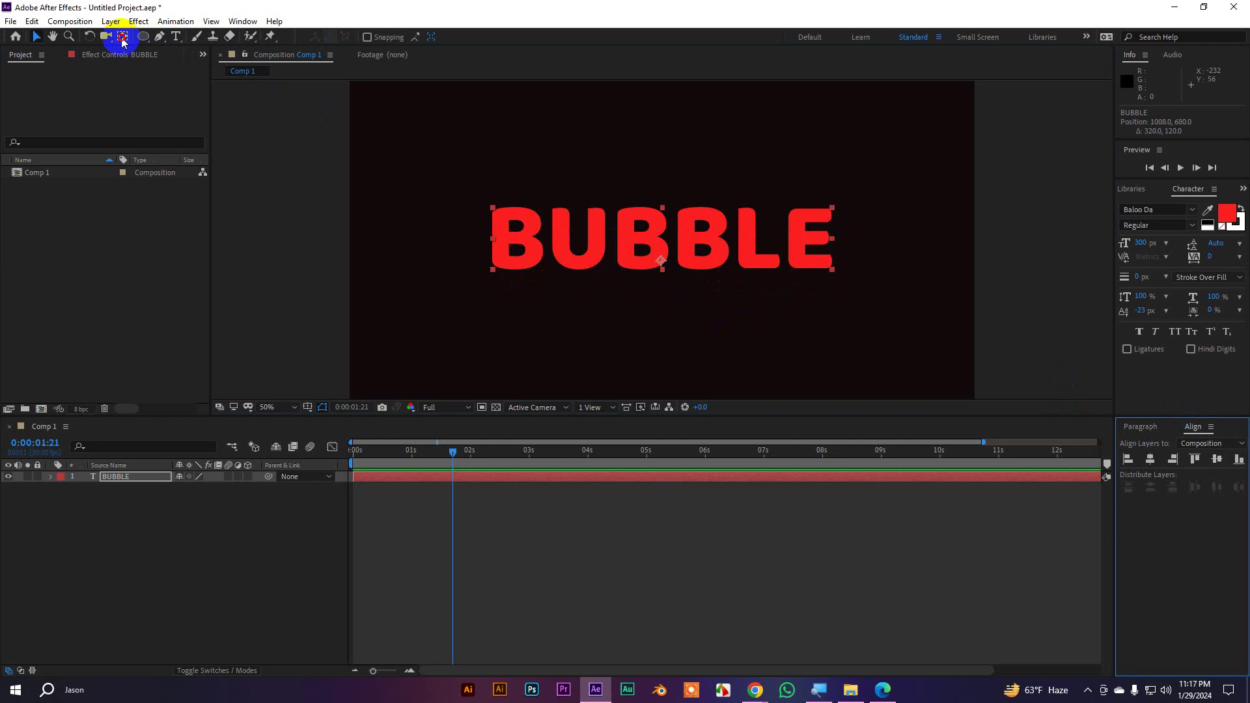
double_click(123, 37)
left_click(35, 39)
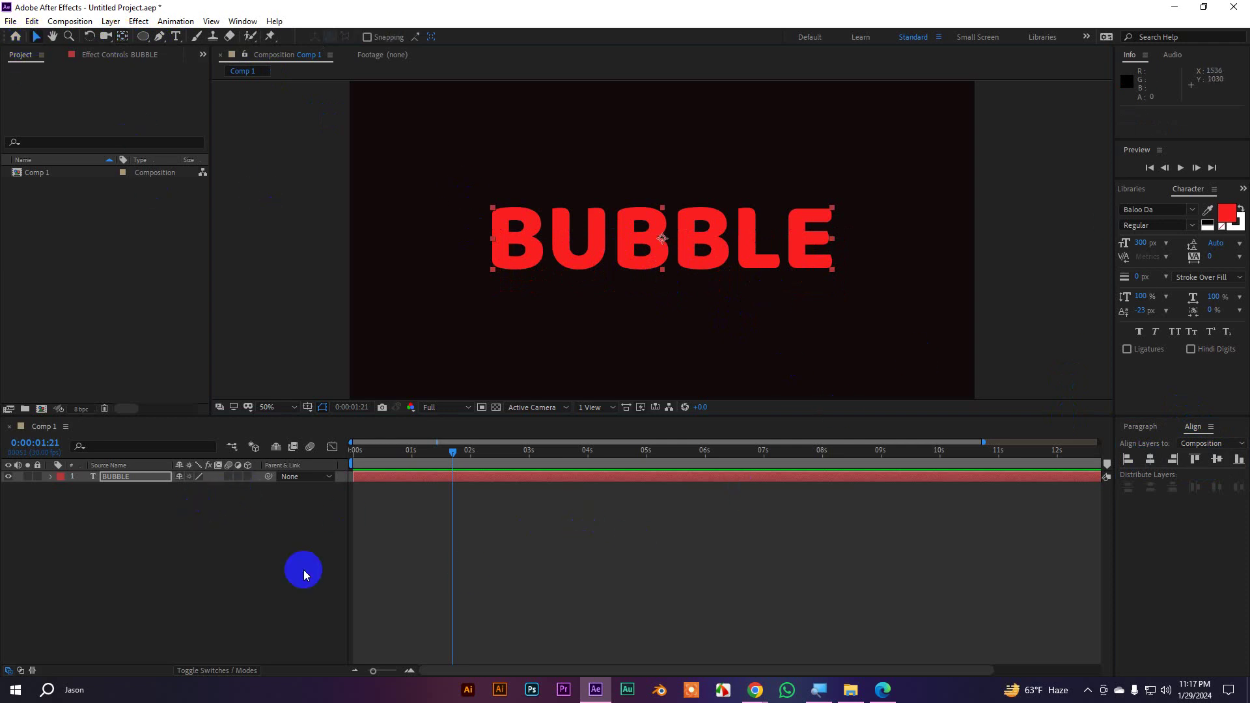
left_click(51, 480)
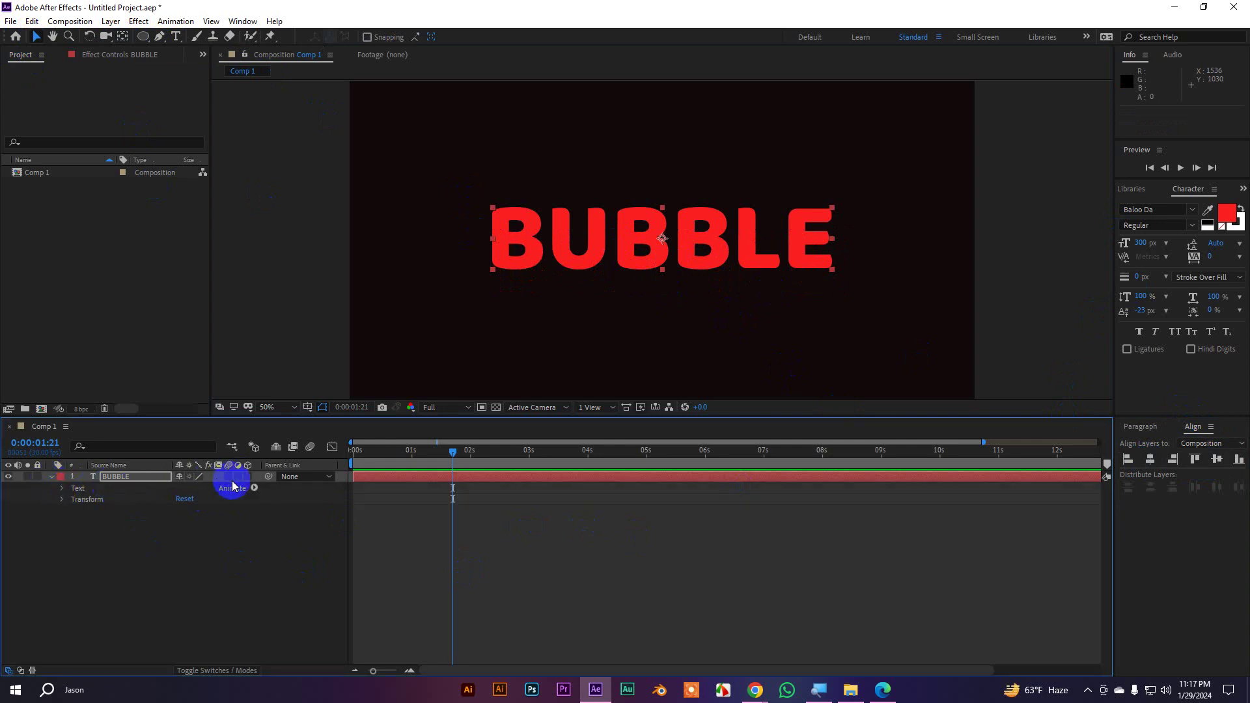
Give BUBBLE an Animator 1 with Position and Rotation properties plus a Wiggly Selector
left_click(254, 489)
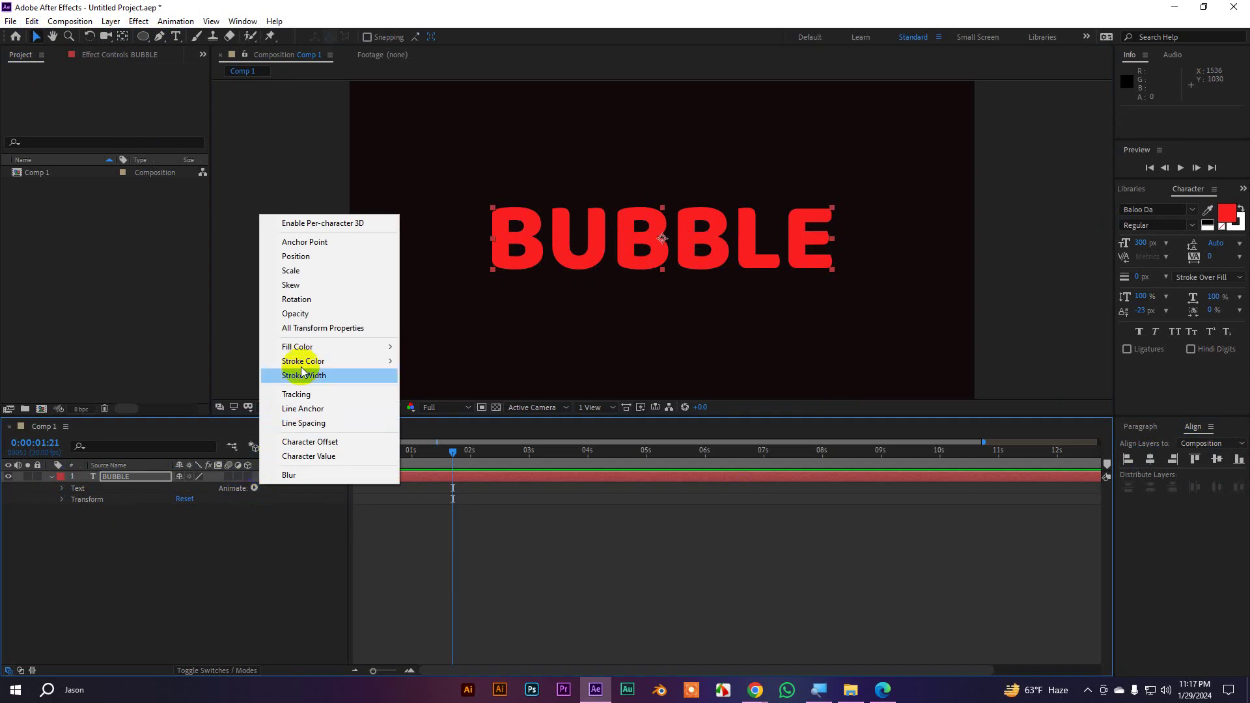
left_click(299, 258)
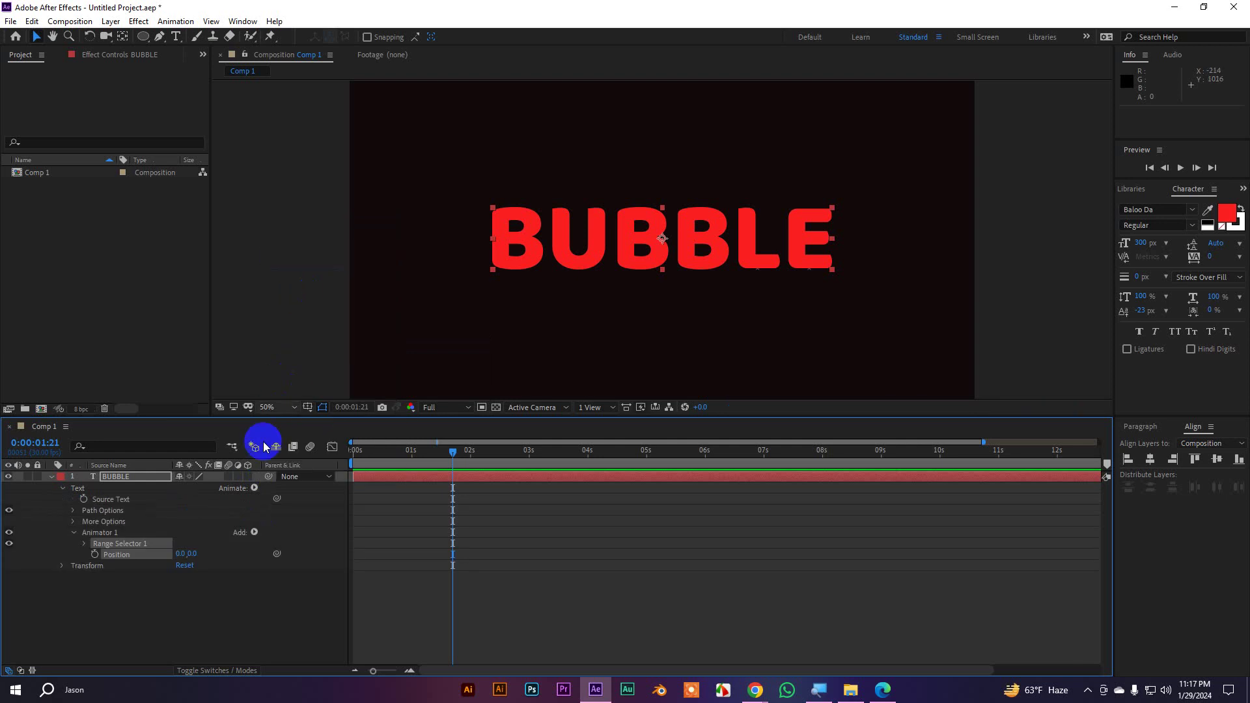
left_click(254, 533)
mouse_move(283, 538)
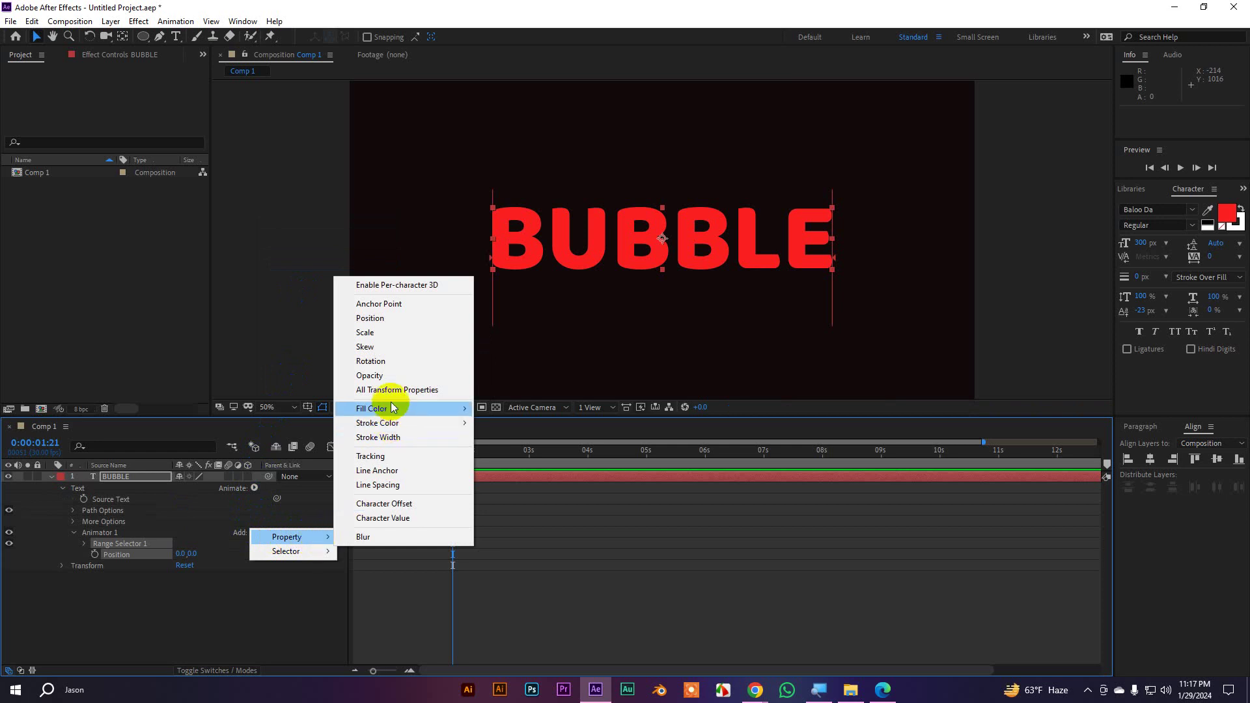
left_click(379, 365)
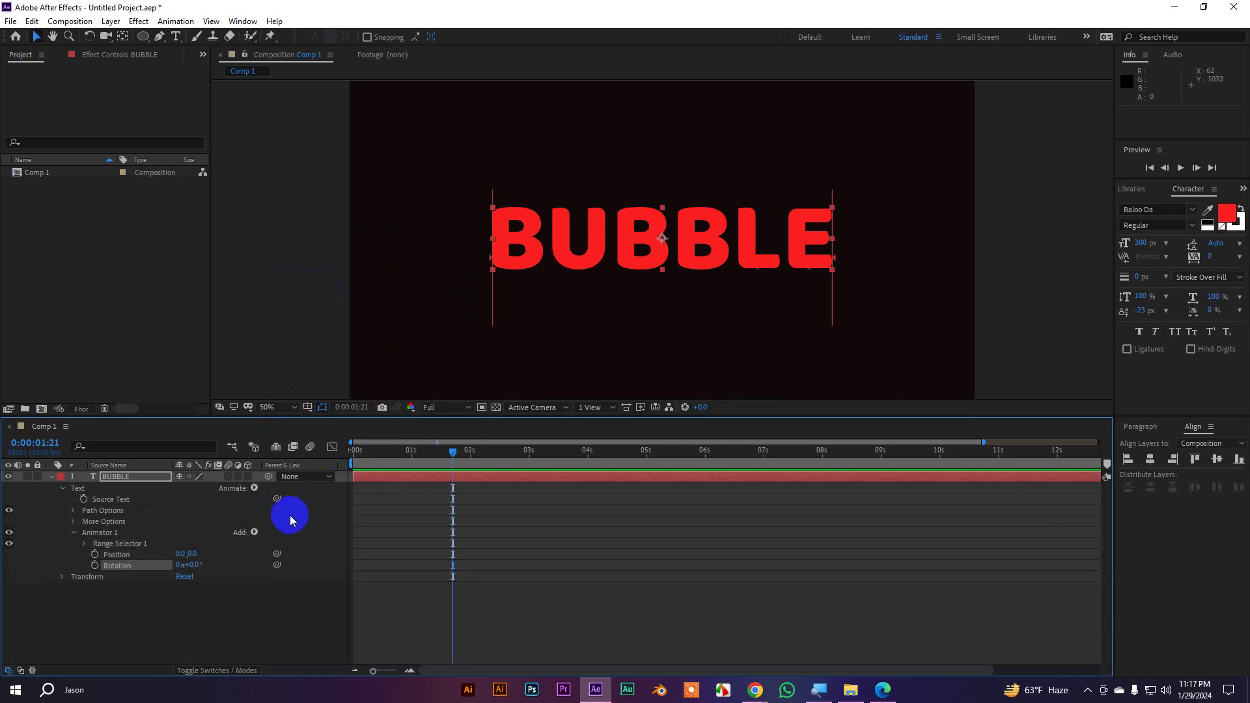
left_click(257, 534)
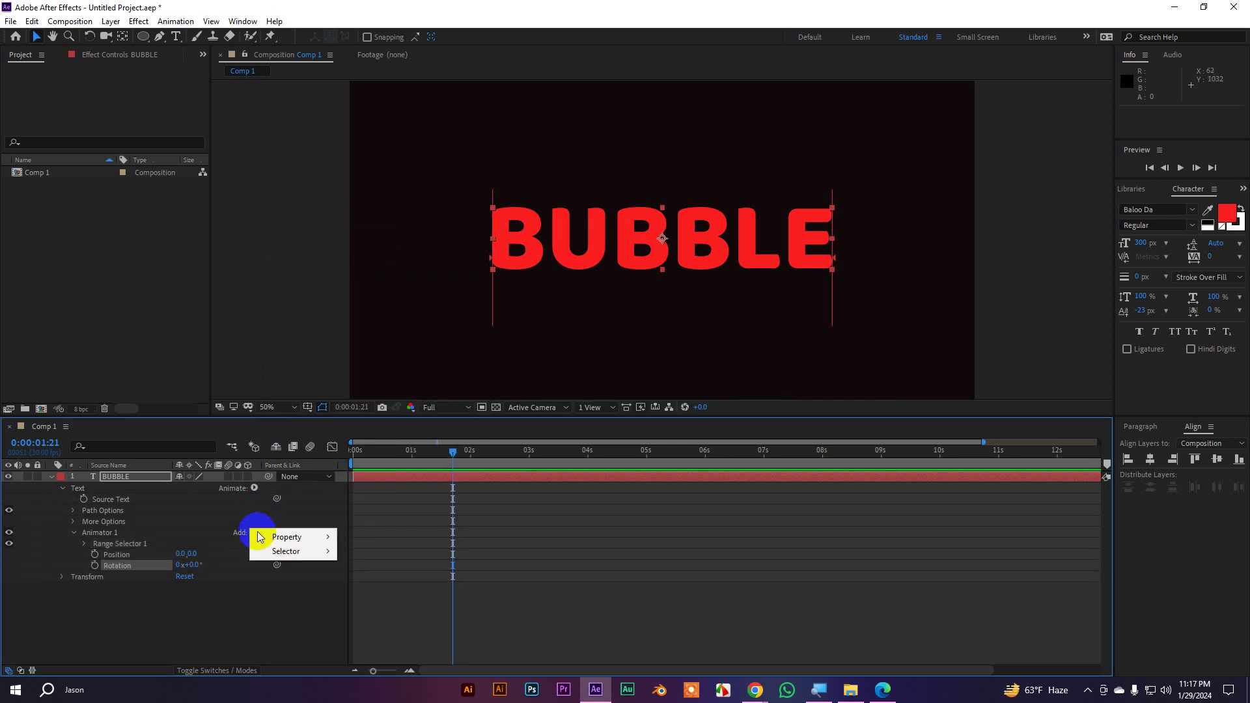
left_click(296, 555)
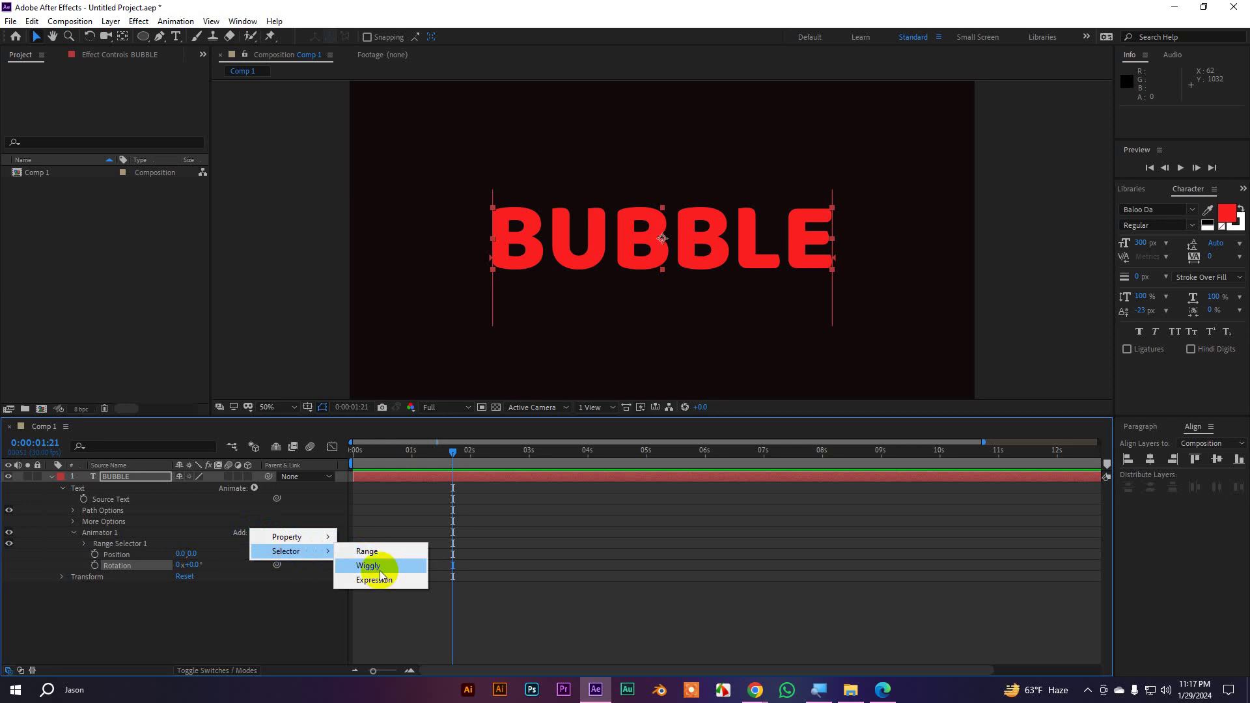
left_click(380, 570)
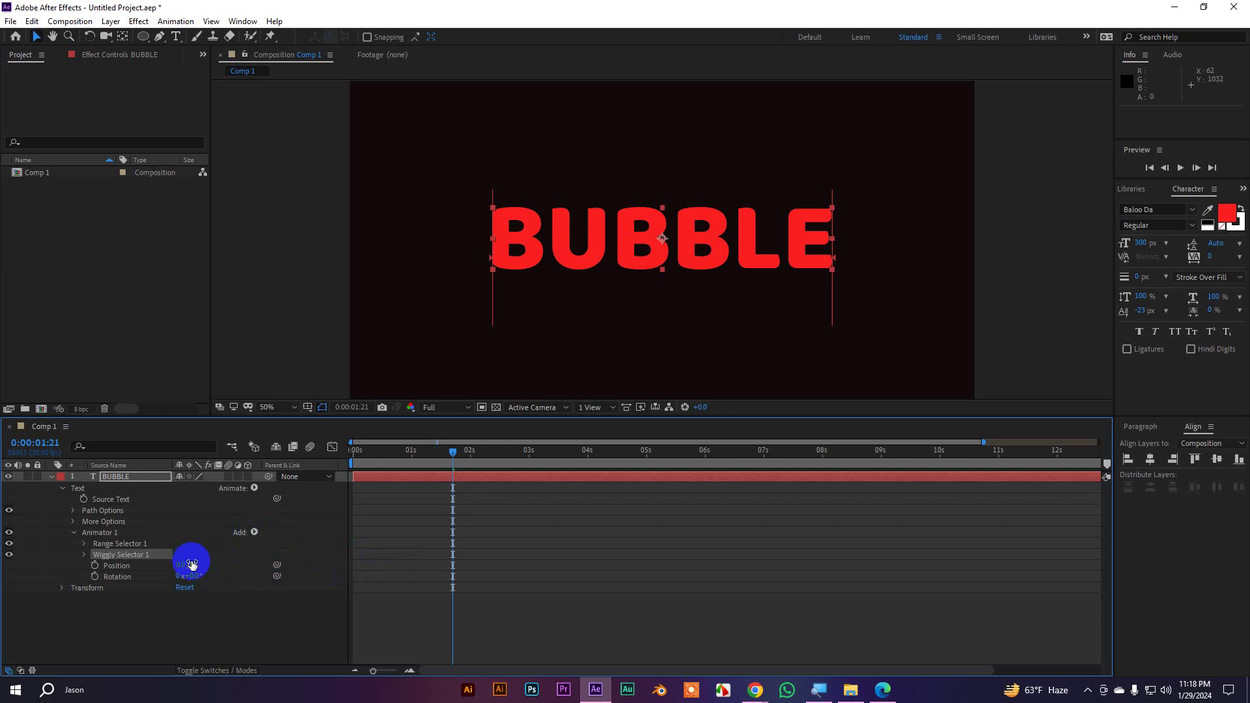
Set Animator 1's Position to 0.0,15.0 and Rotation to 10°
left_click_drag(198, 564, 218, 564)
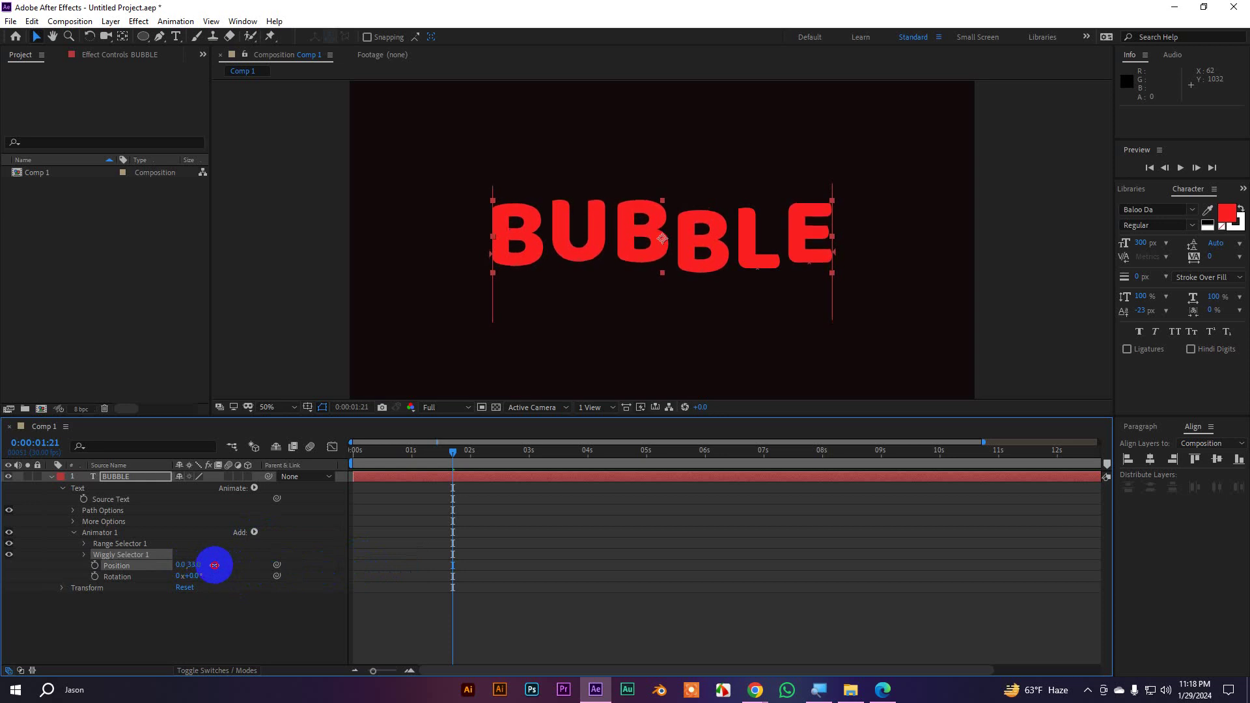
left_click(214, 565)
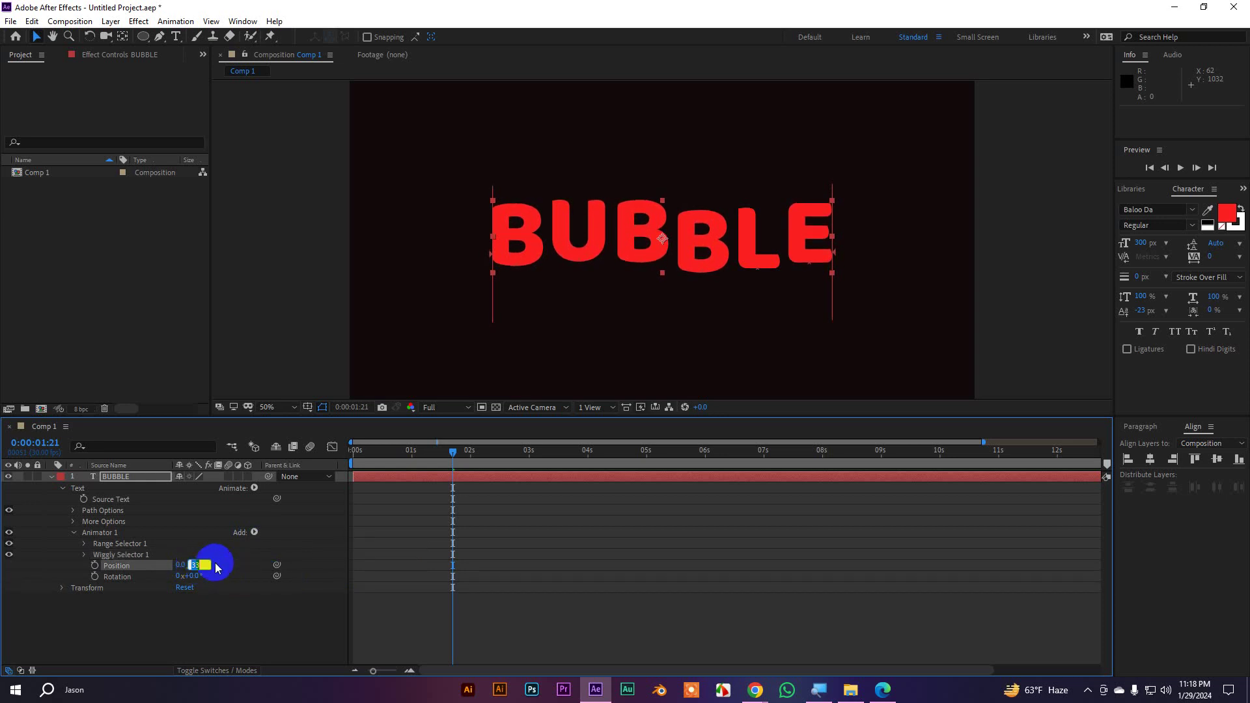
type("15")
key("Return")
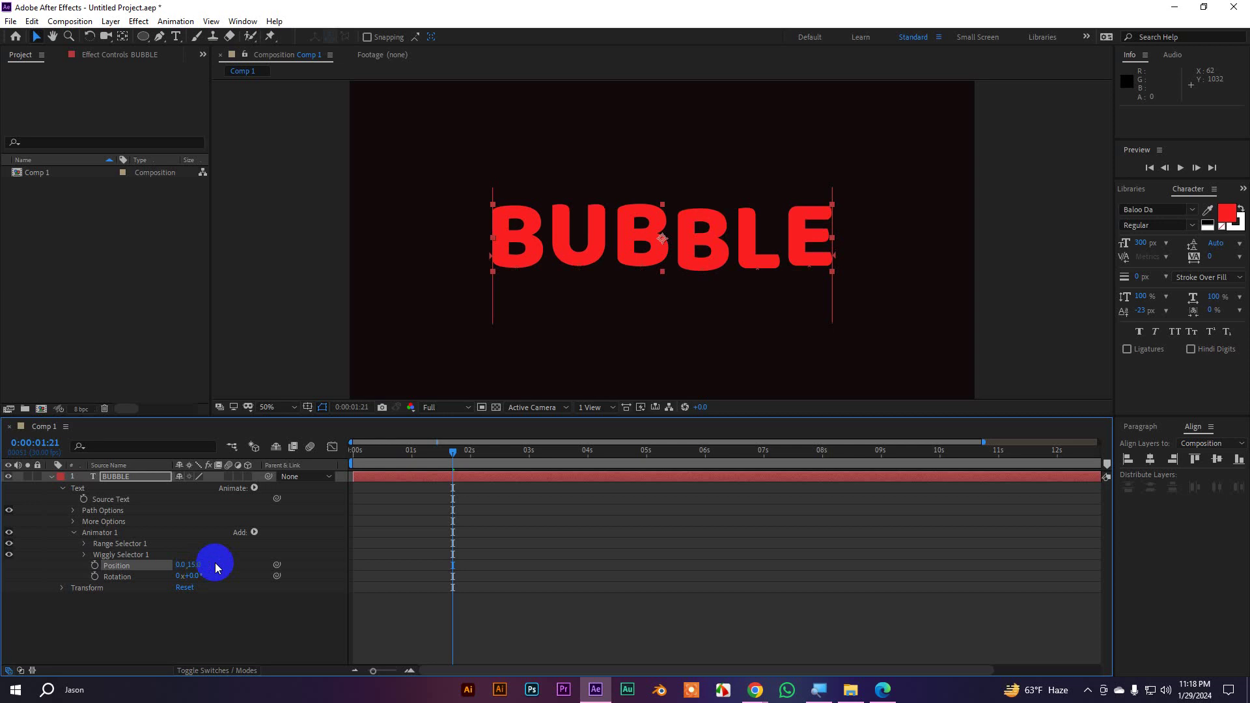
left_click(196, 577)
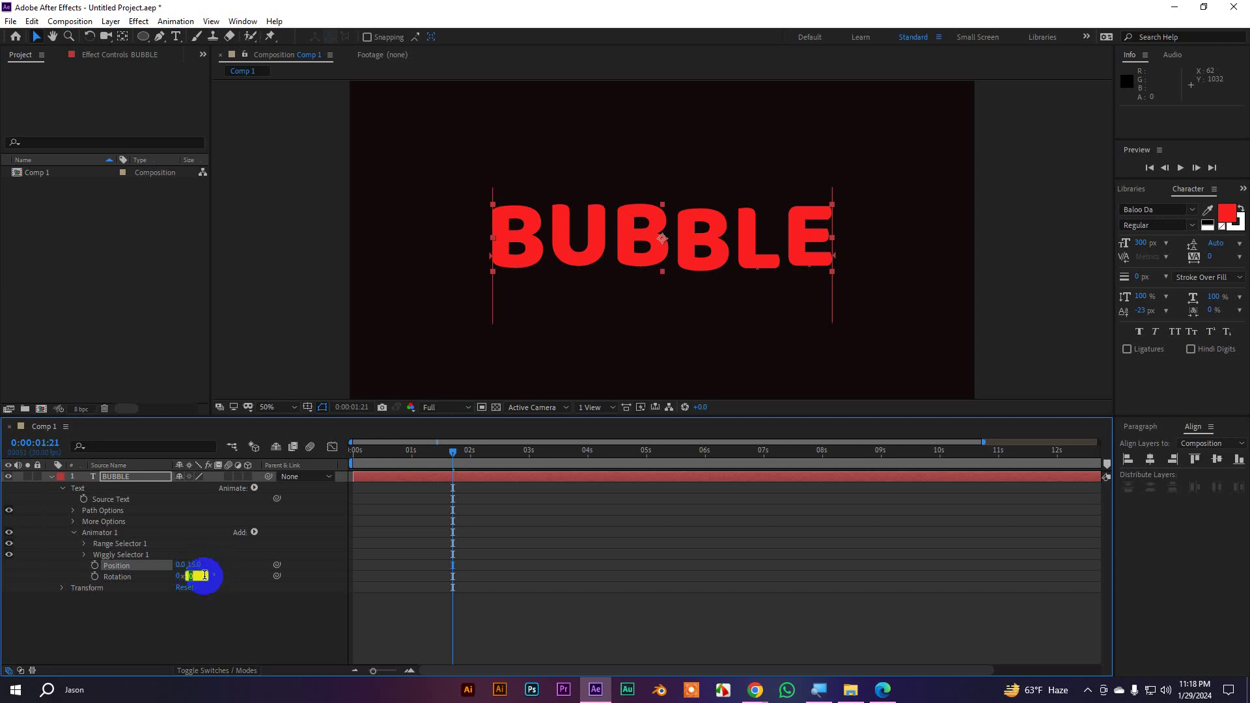
key("Return")
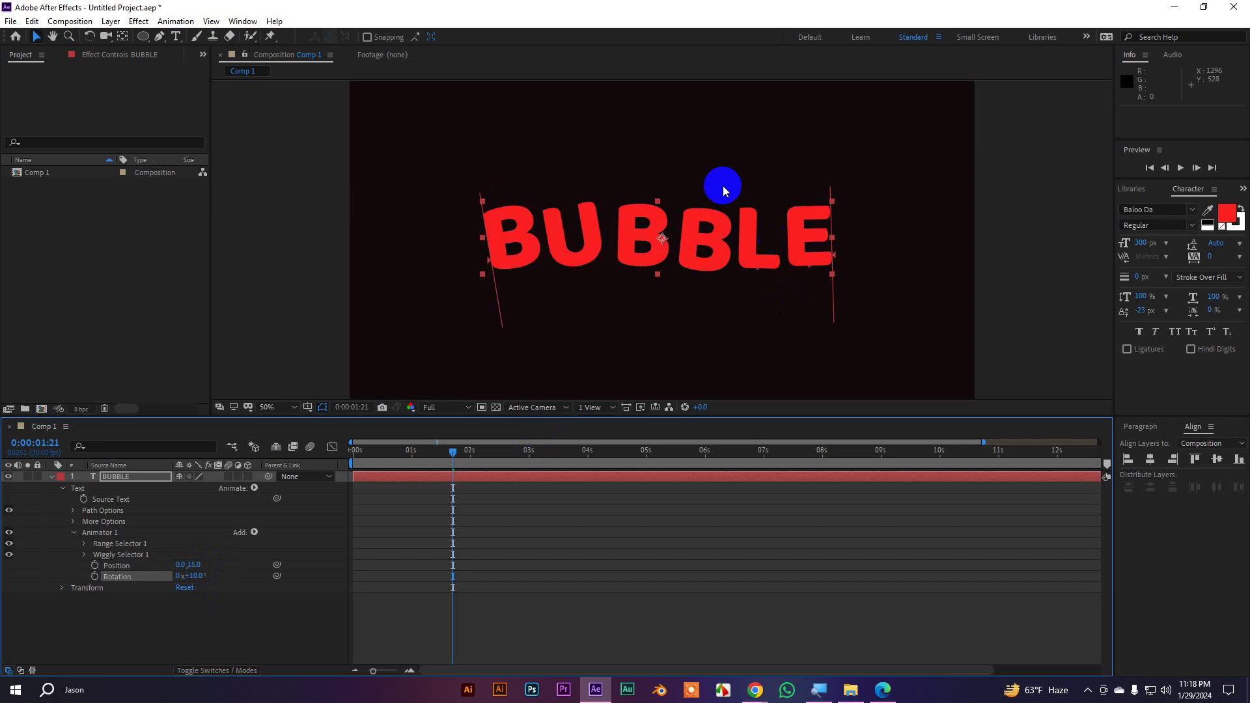
Preview the wiggling letters from the start, then stop near two seconds
scroll(712, 172, "up", 1)
left_click_drag(454, 452, 317, 470)
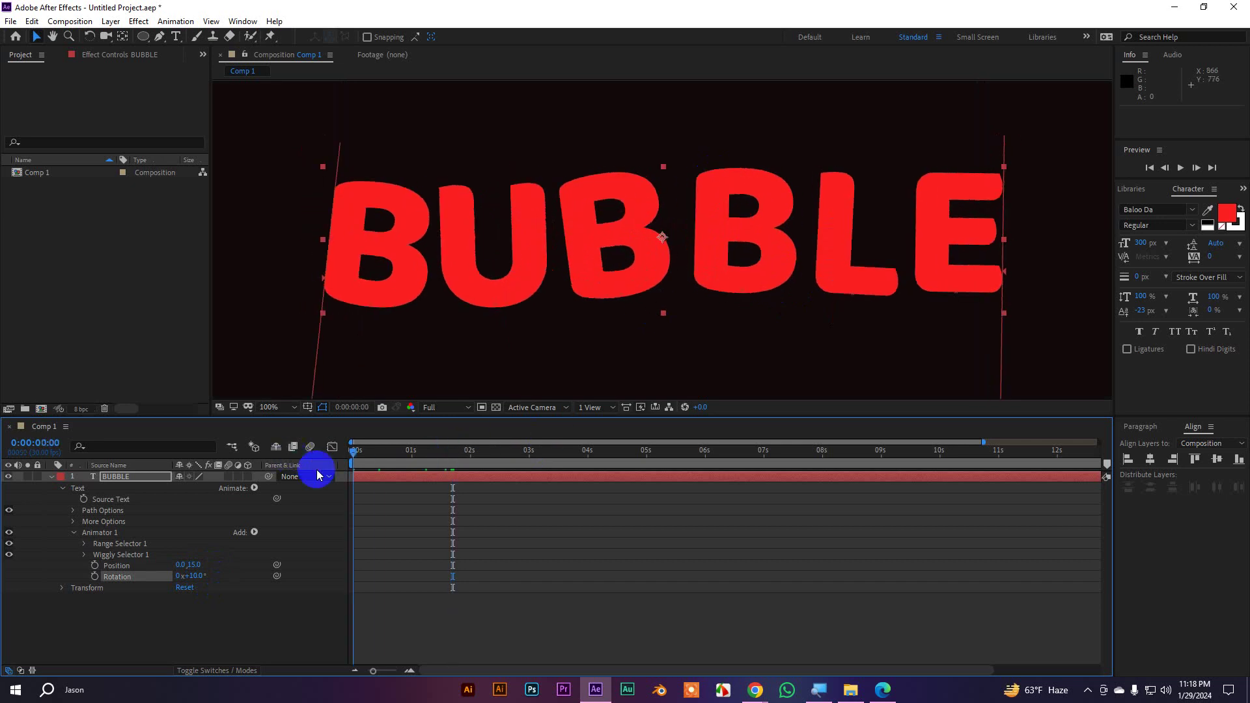
key("space")
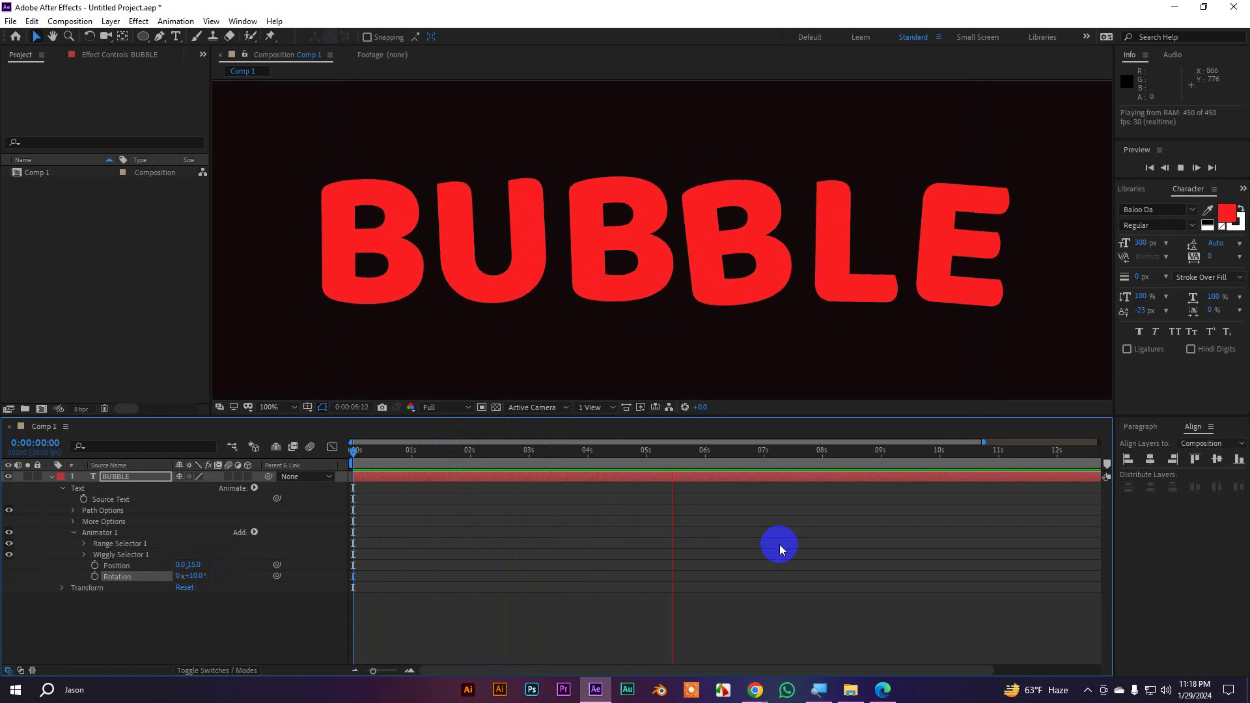
key("space")
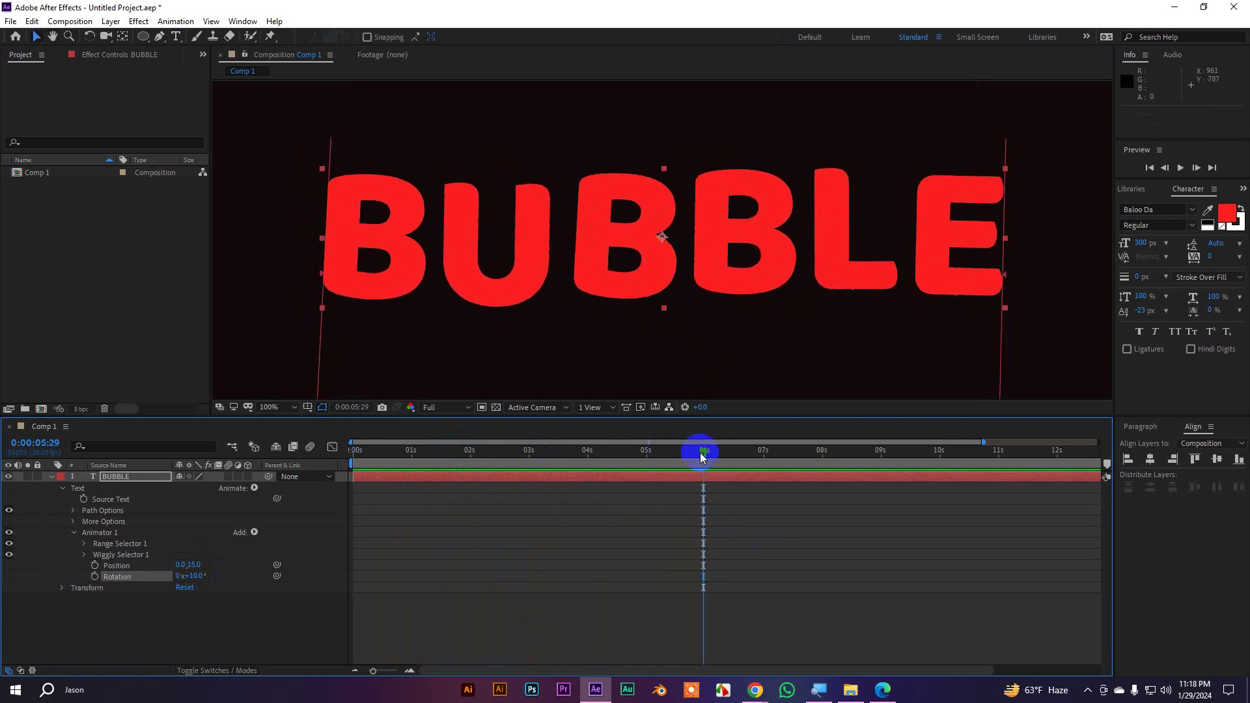
left_click_drag(700, 452, 457, 494)
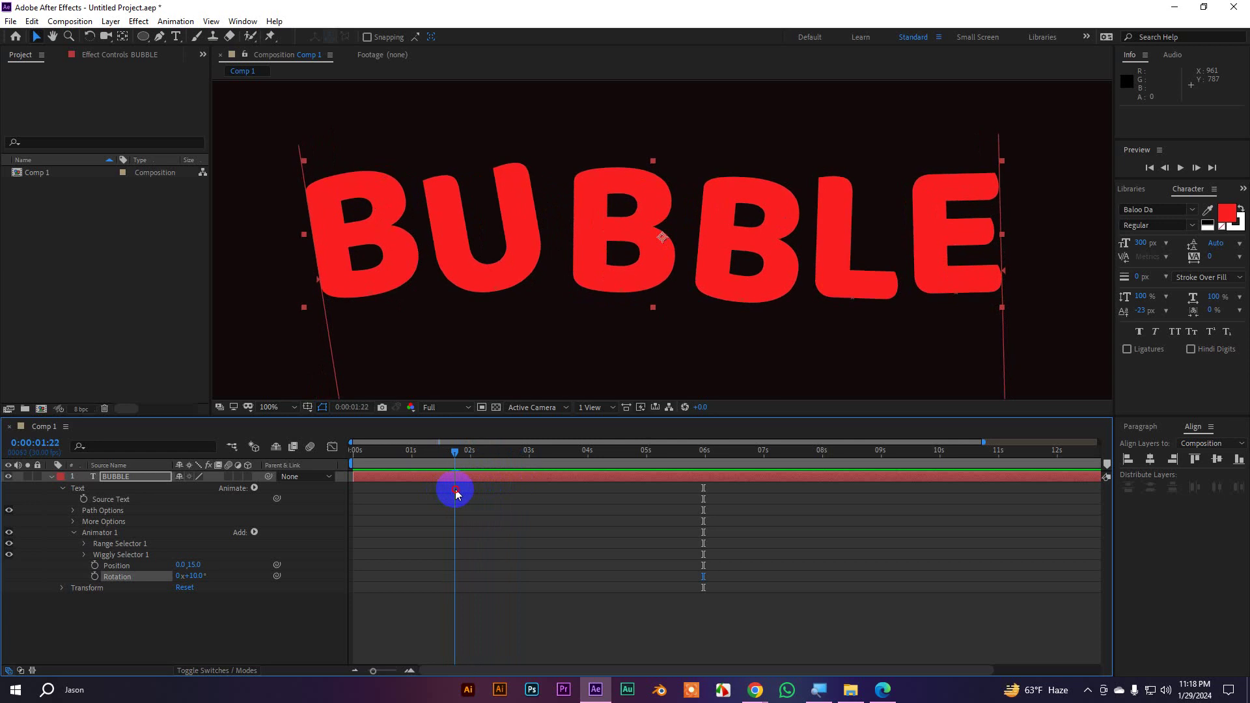
Set Anchor Point Grouping to Word in More Options and preview the wiggle
left_click(112, 571)
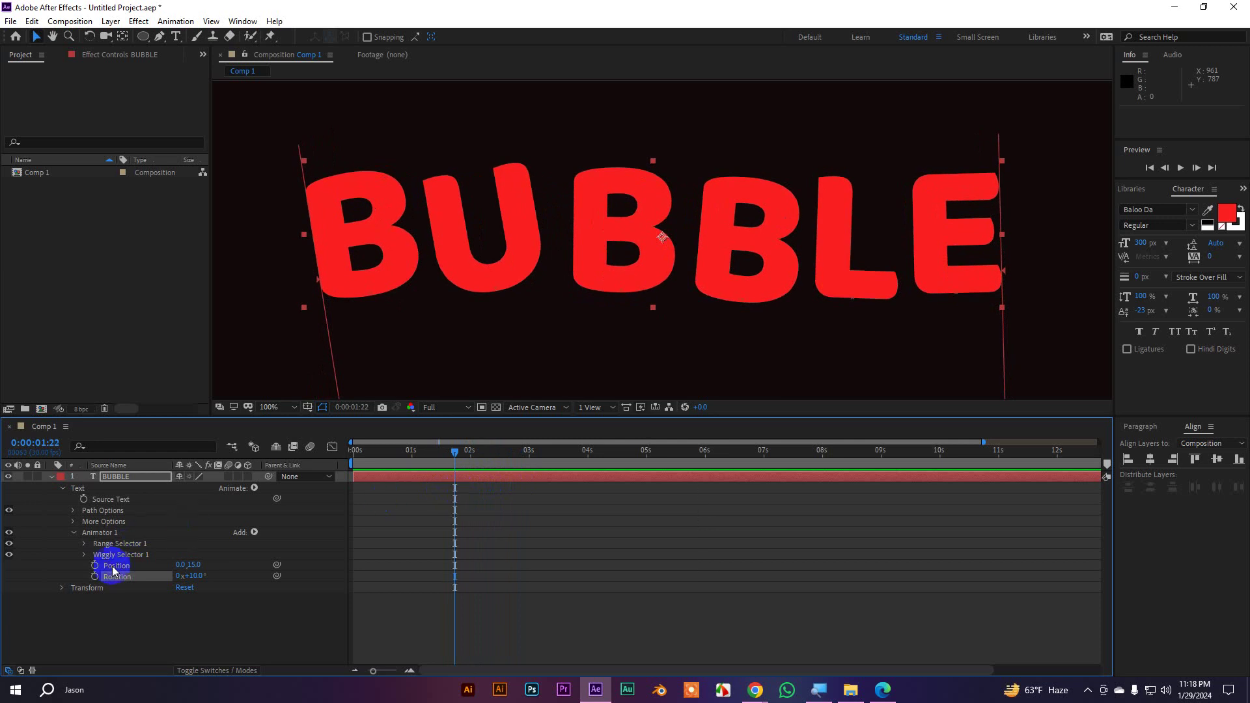
left_click(72, 521)
left_click(202, 533)
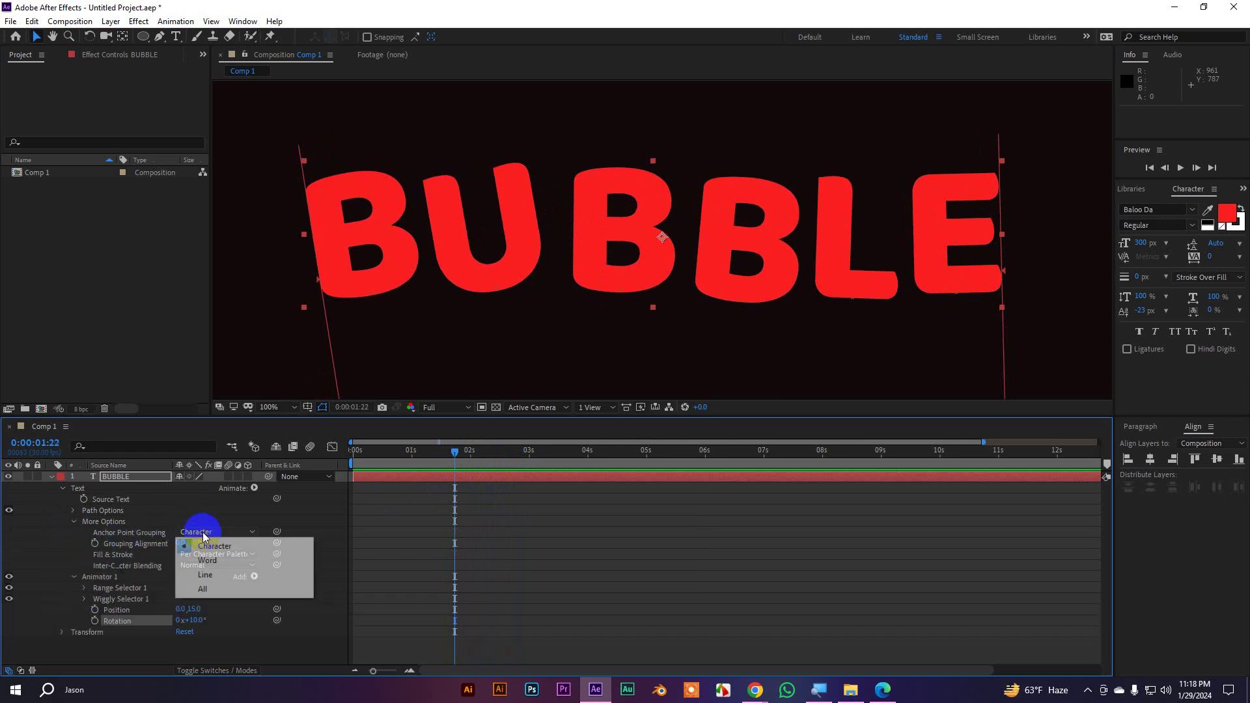
left_click(213, 561)
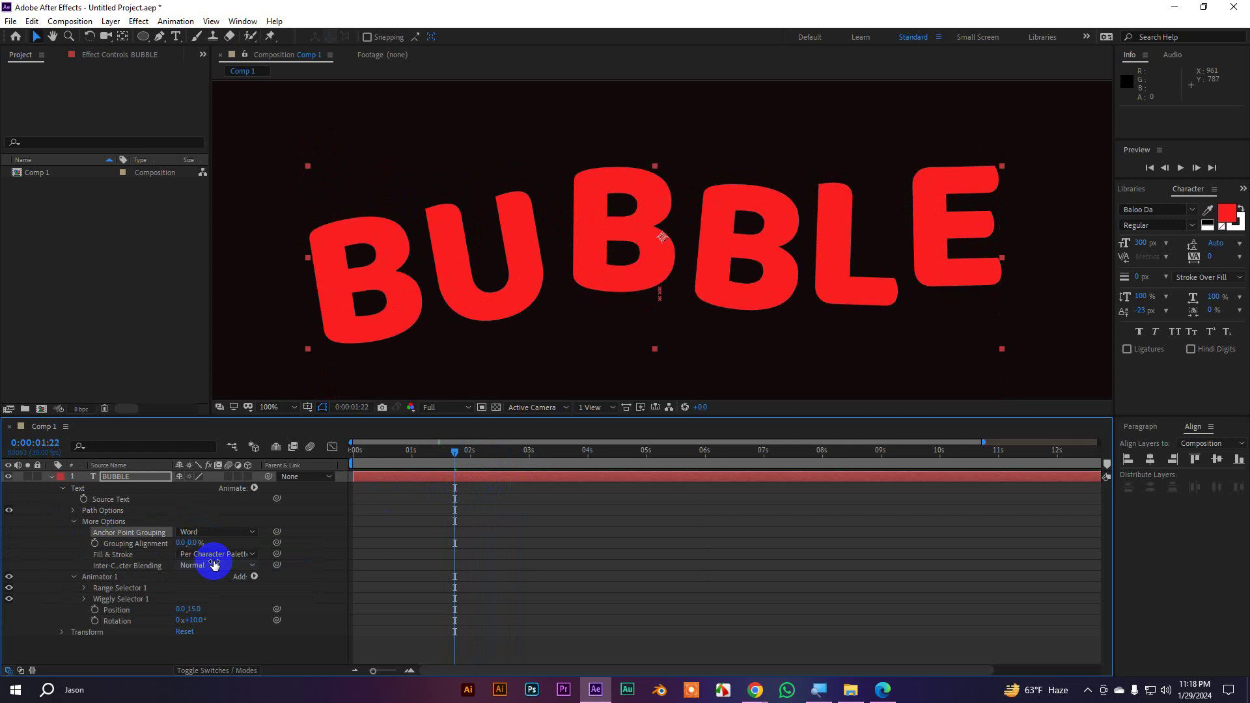
key("space")
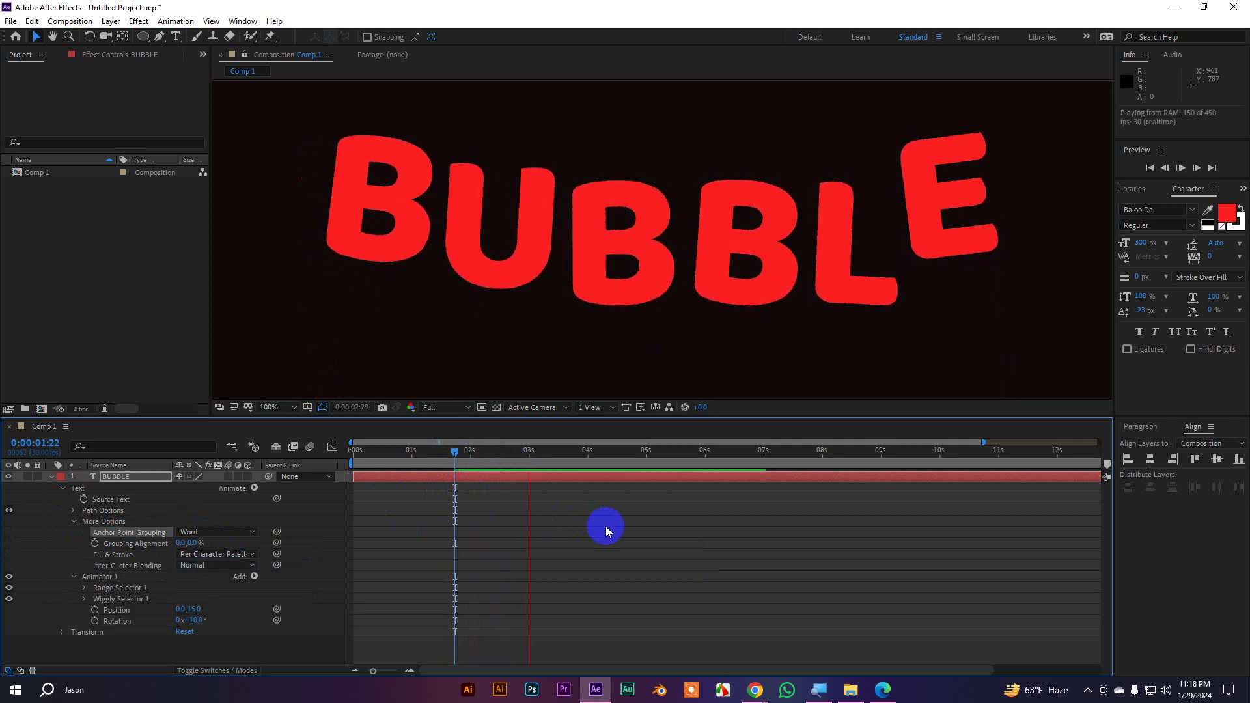
key("space")
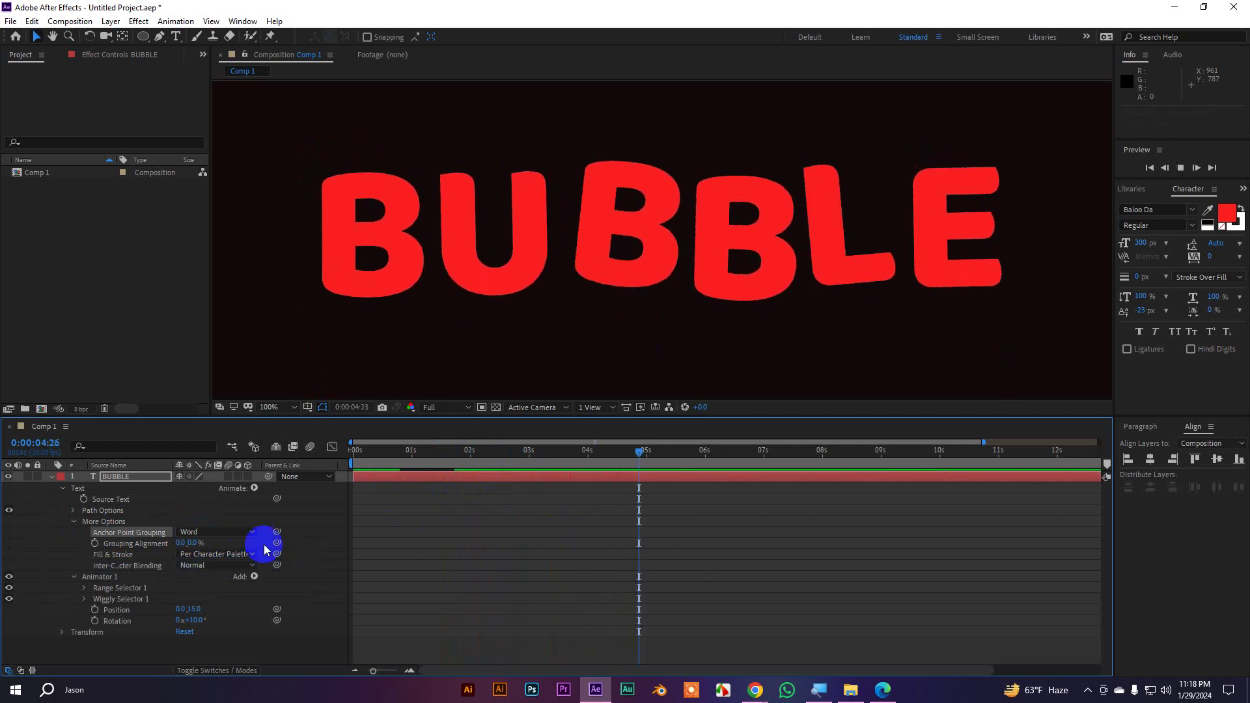
Try Line grouping, settle on Character, collapse More Options and rewind the playhead
left_click(186, 533)
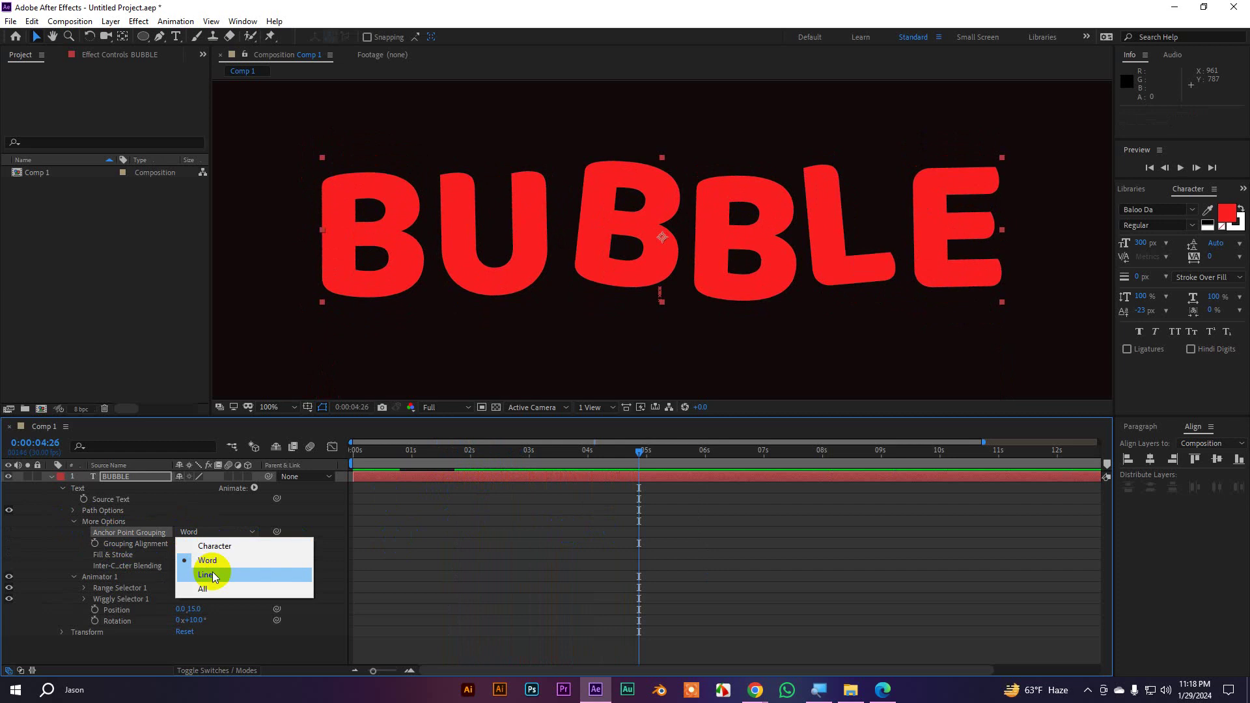
left_click(212, 573)
key("space")
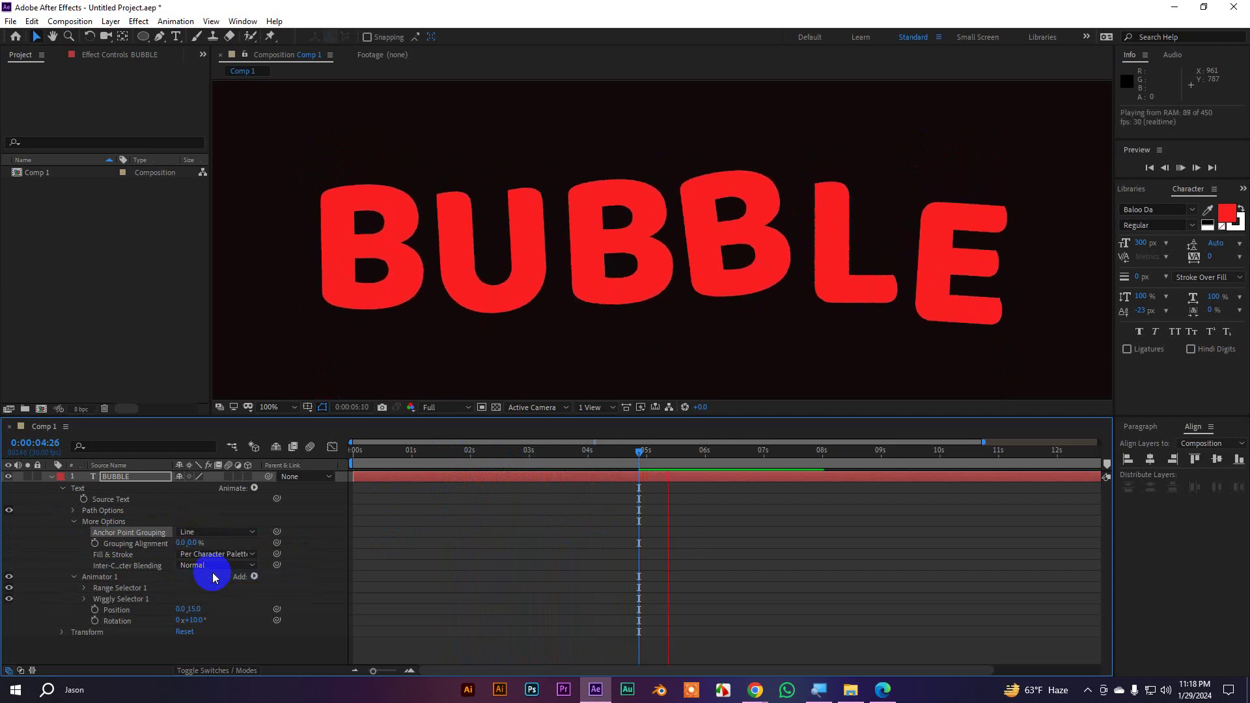
left_click(215, 533)
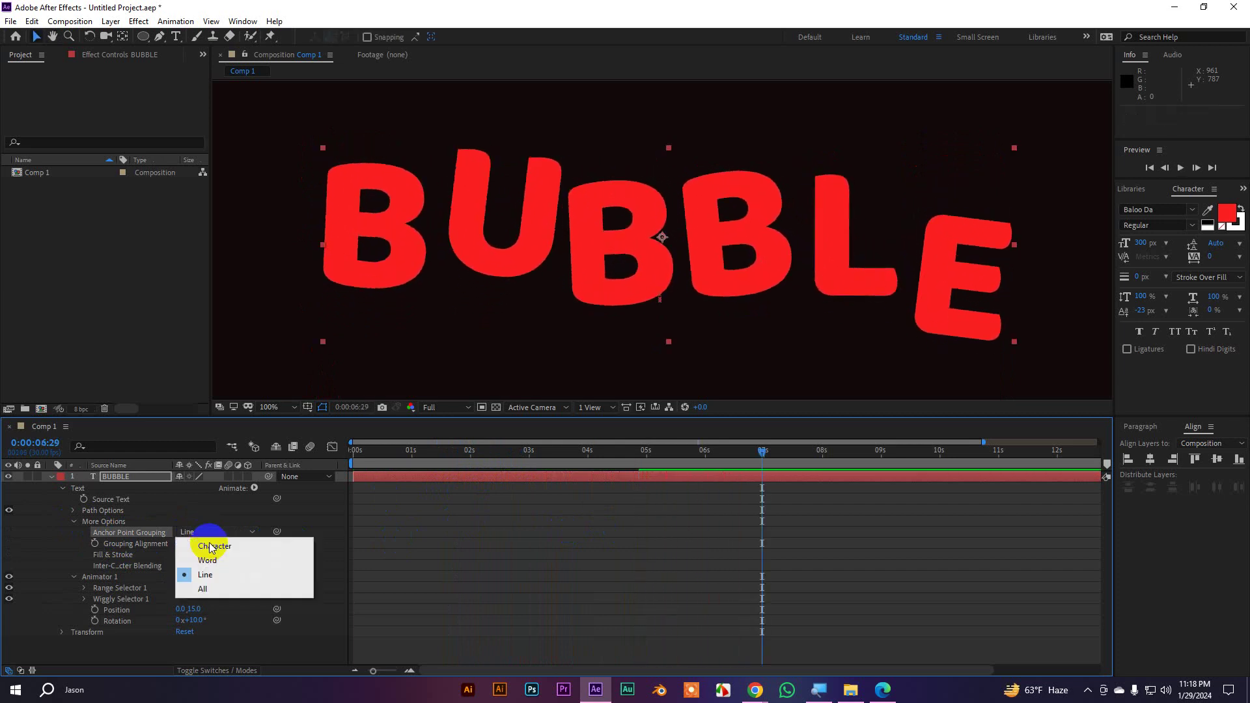
left_click(212, 550)
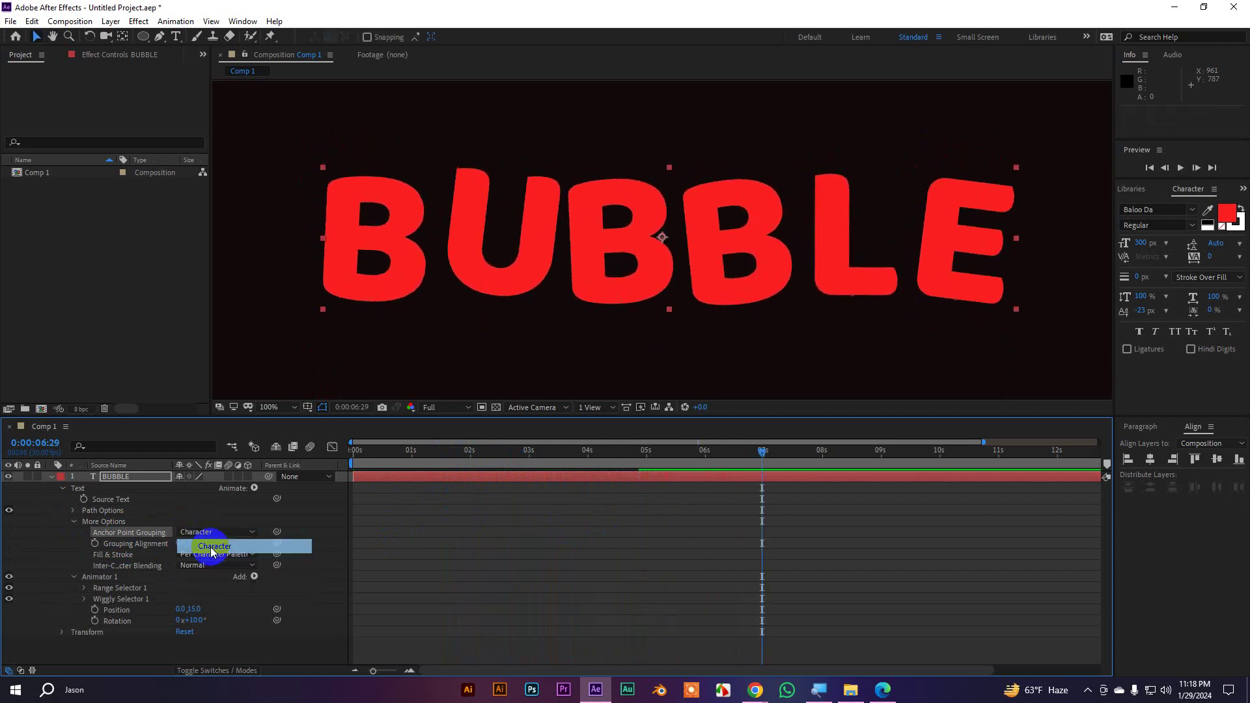
left_click(73, 522)
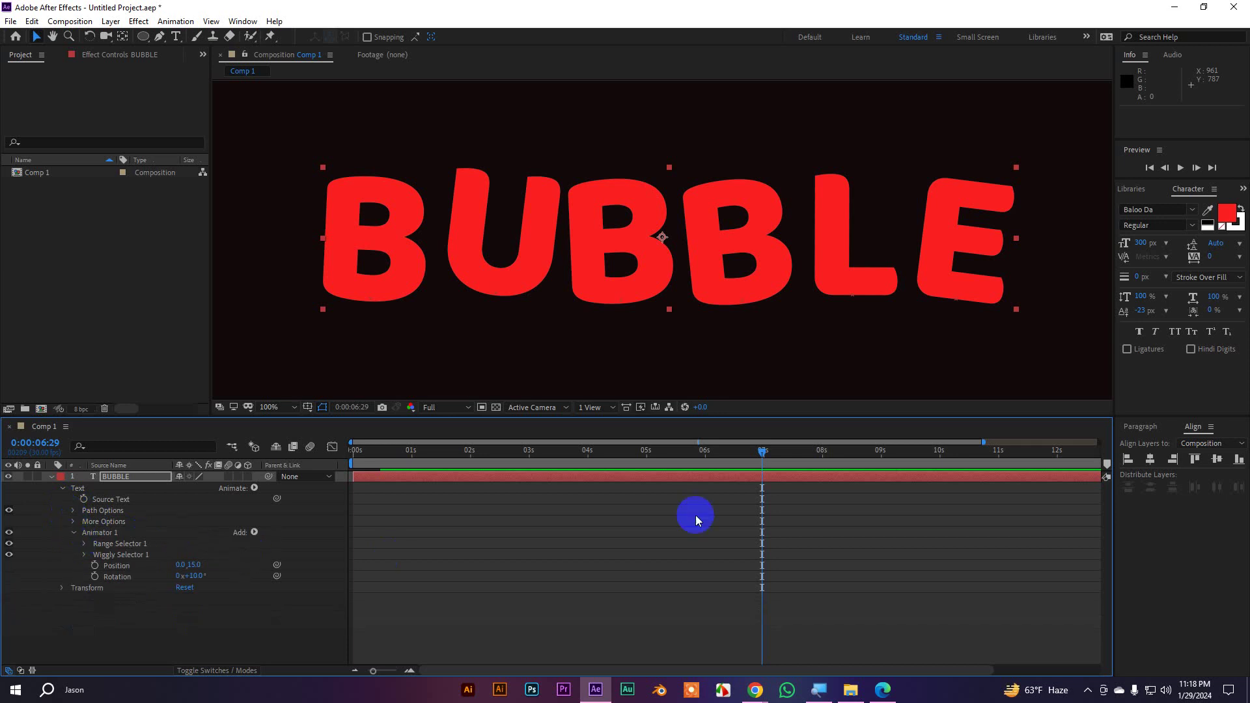
left_click_drag(768, 455, 161, 464)
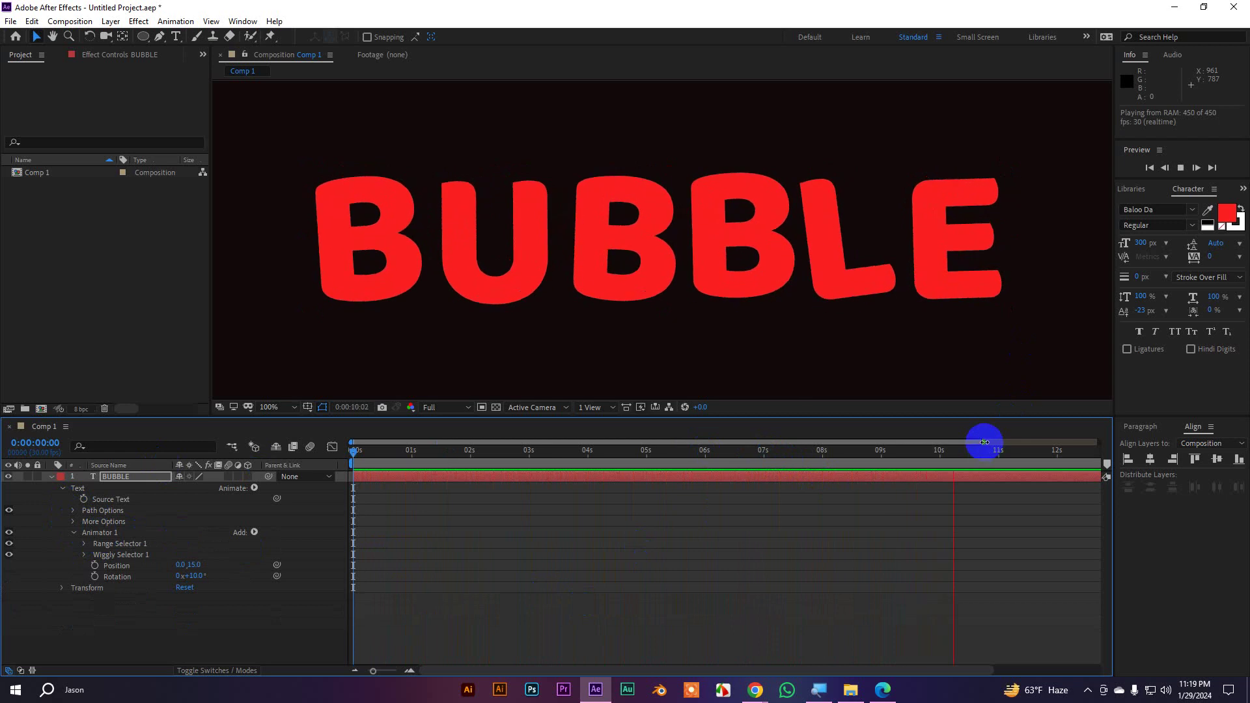
Widen the timeline to 15 seconds, preview the wiggle twice, and collapse the text properties
left_click_drag(988, 452, 1101, 445)
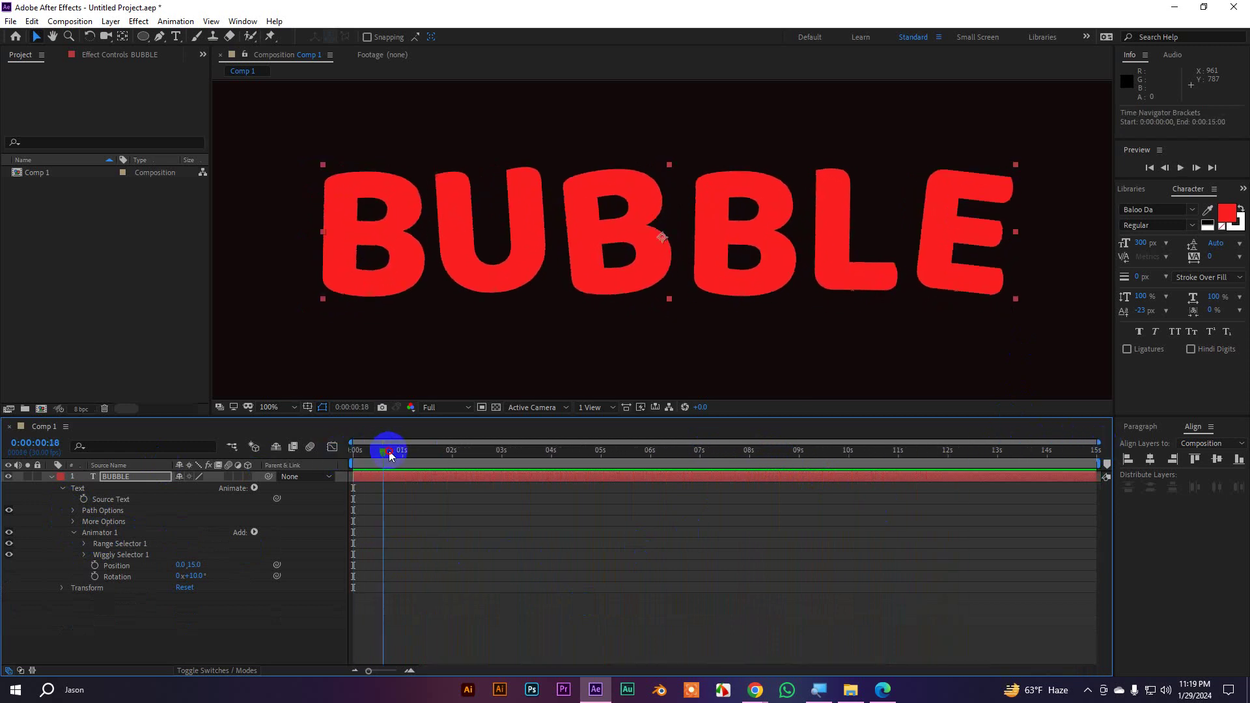
key("space")
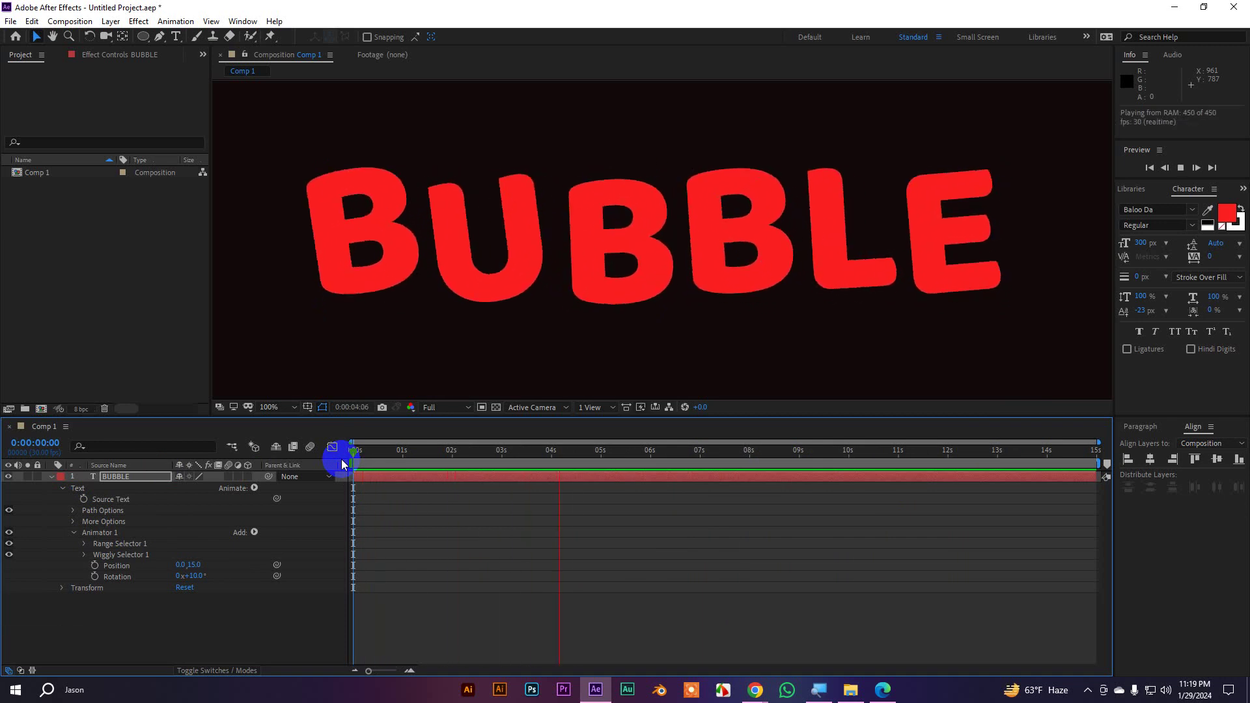
scroll(683, 287, "down", 1)
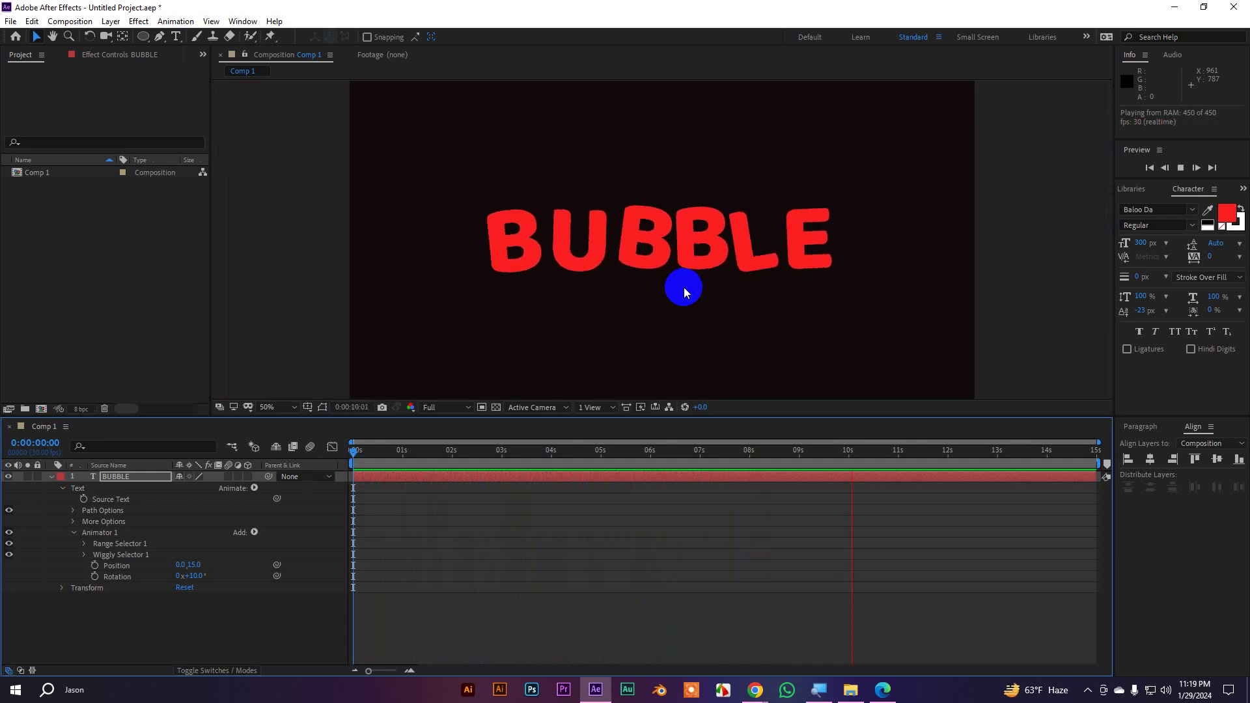
key("space")
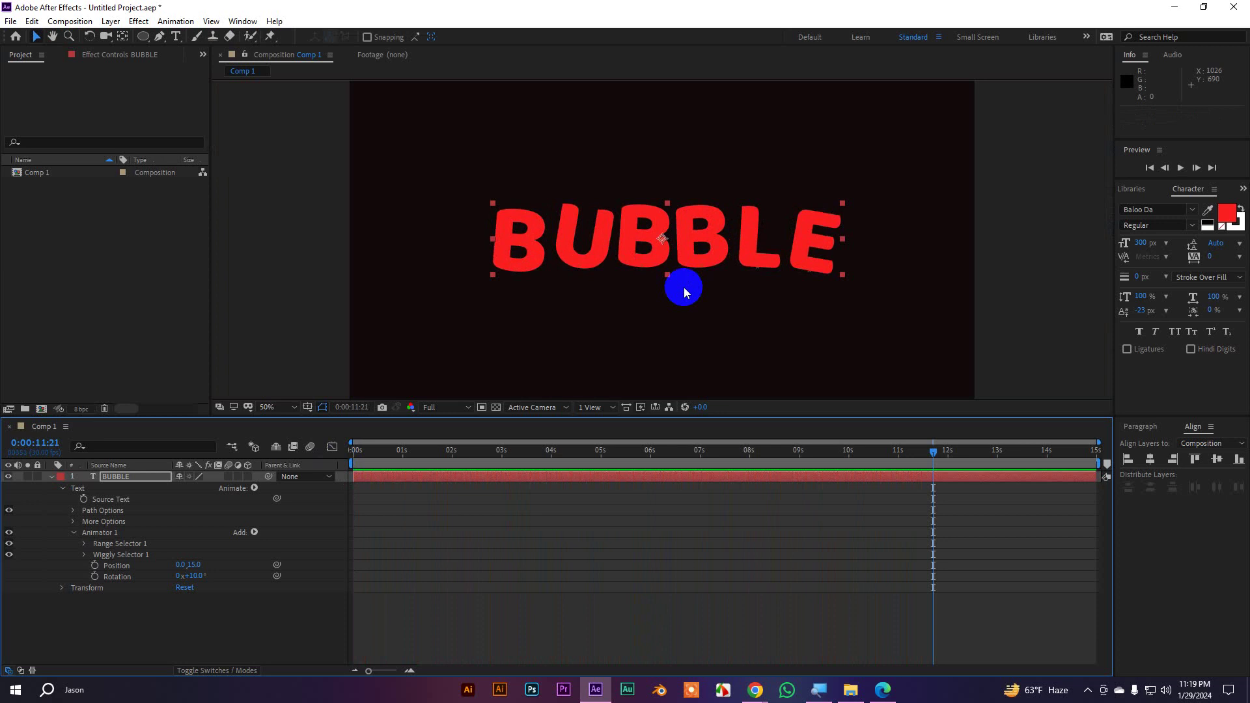
key("space")
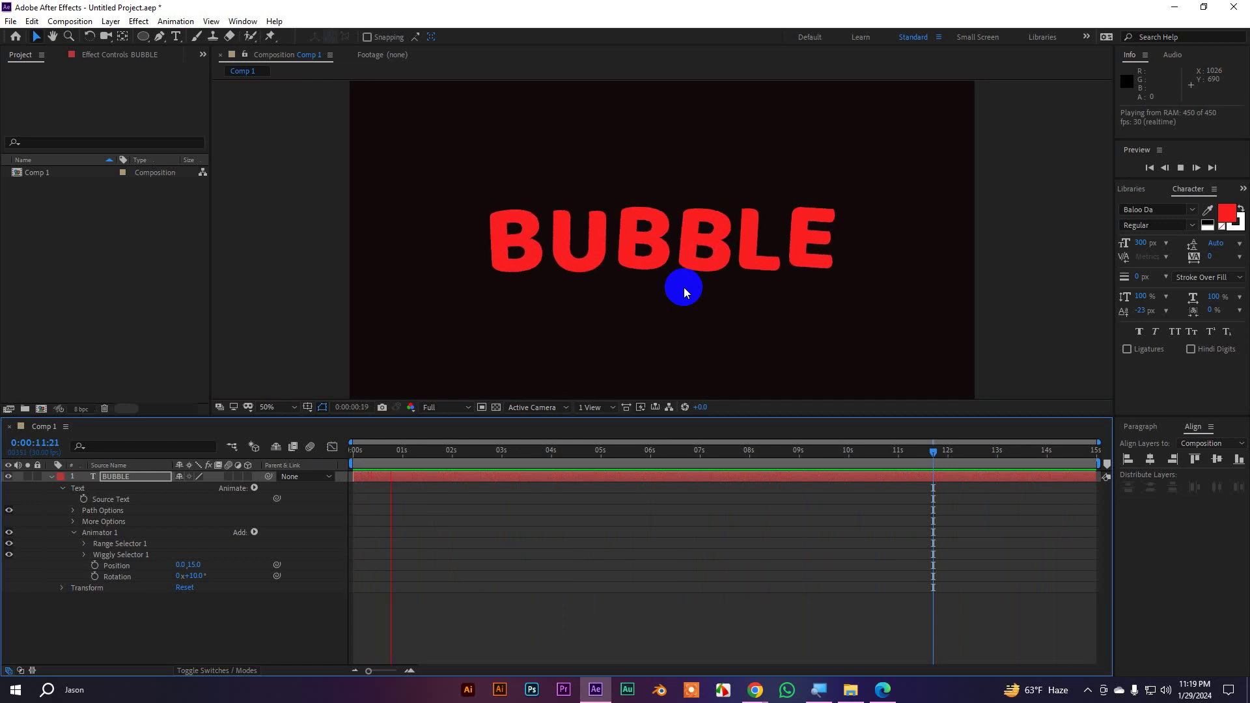
key("space")
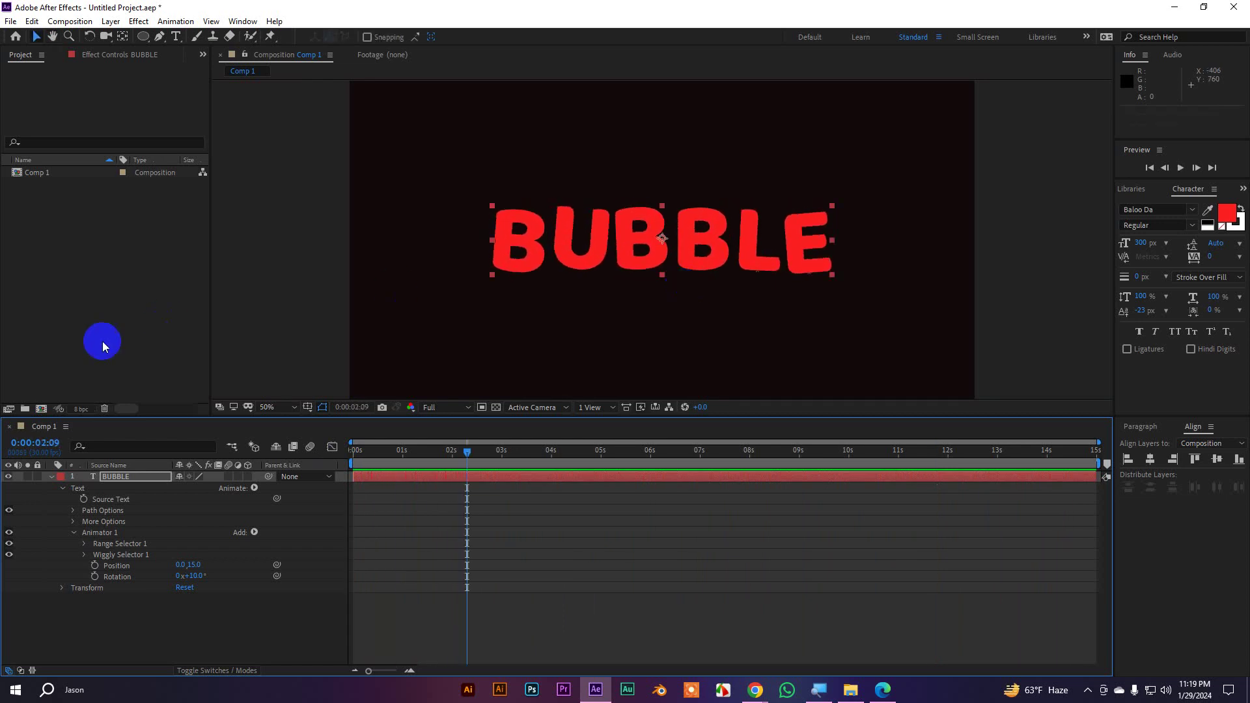
left_click(64, 493)
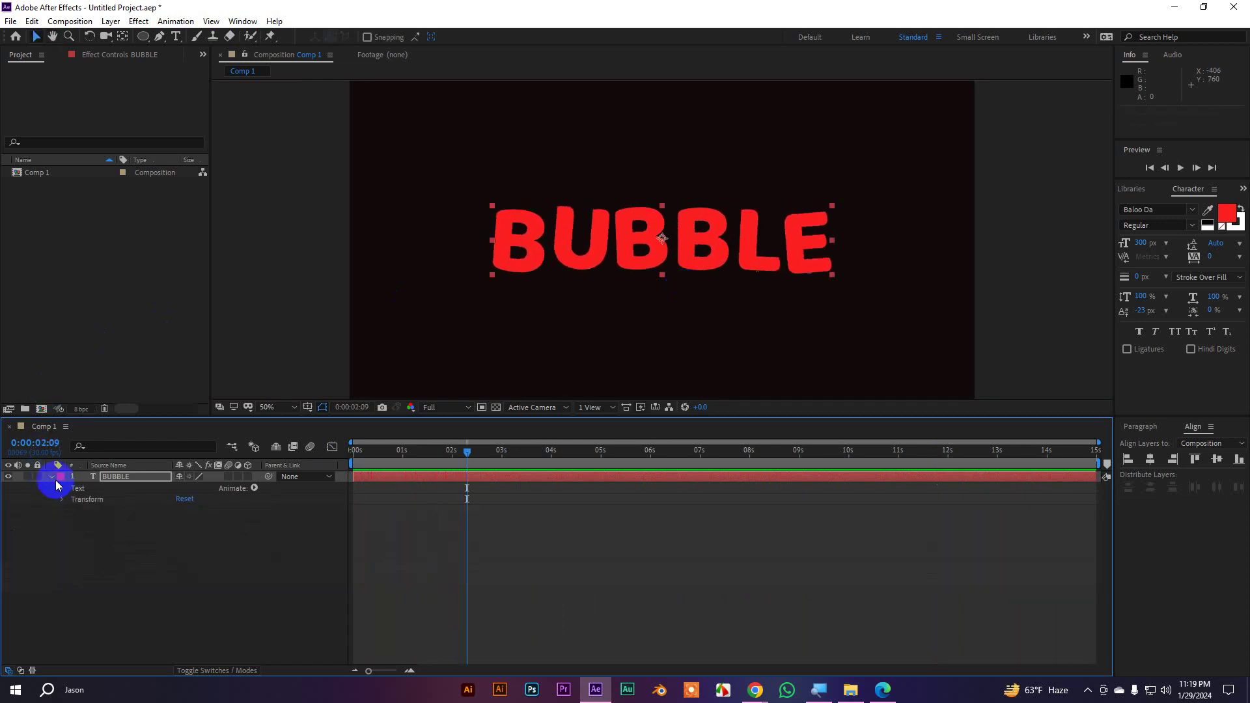
Shorten the Timeline panel at 100% viewer zoom, return to 50%, and deselect BUBBLE
left_click(51, 477)
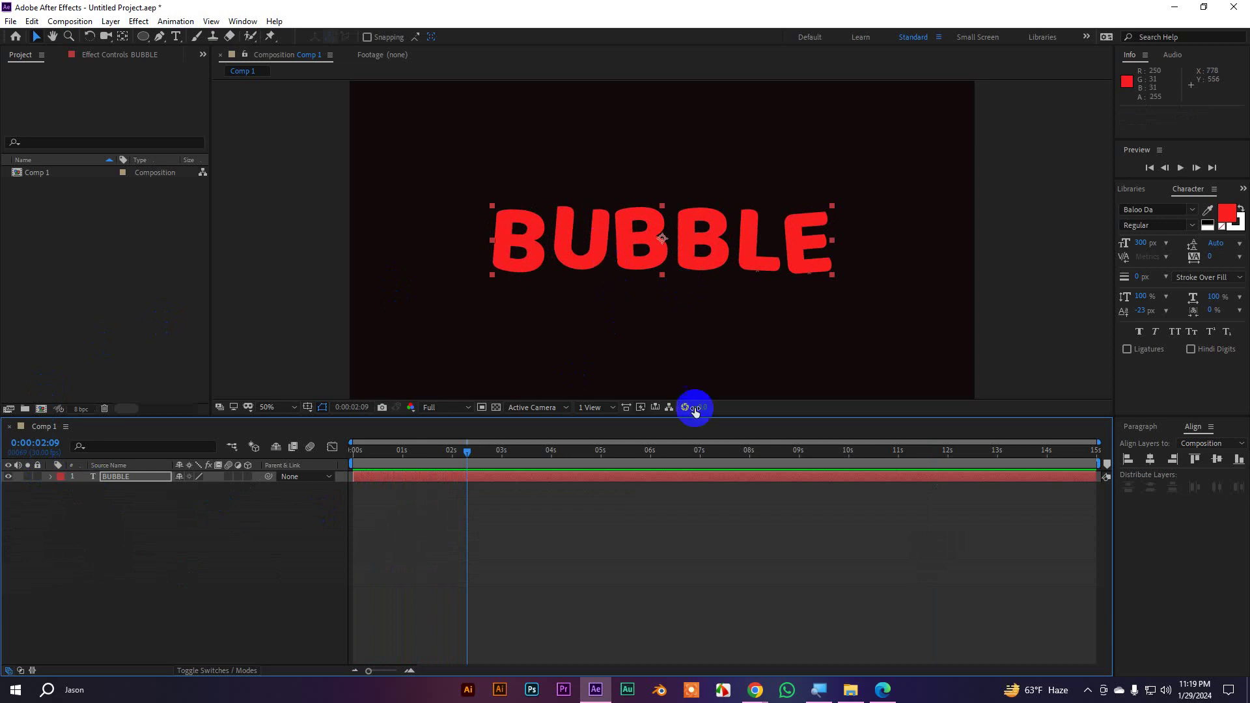
key("period")
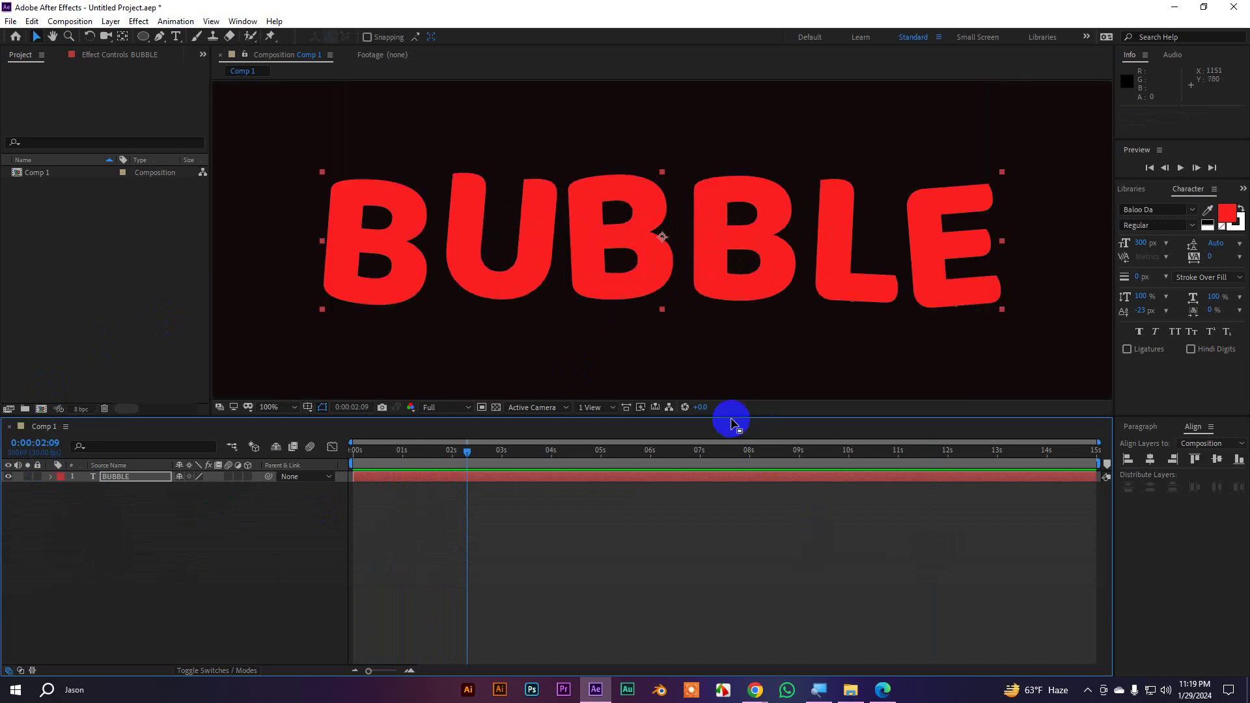
left_click_drag(729, 419, 728, 472)
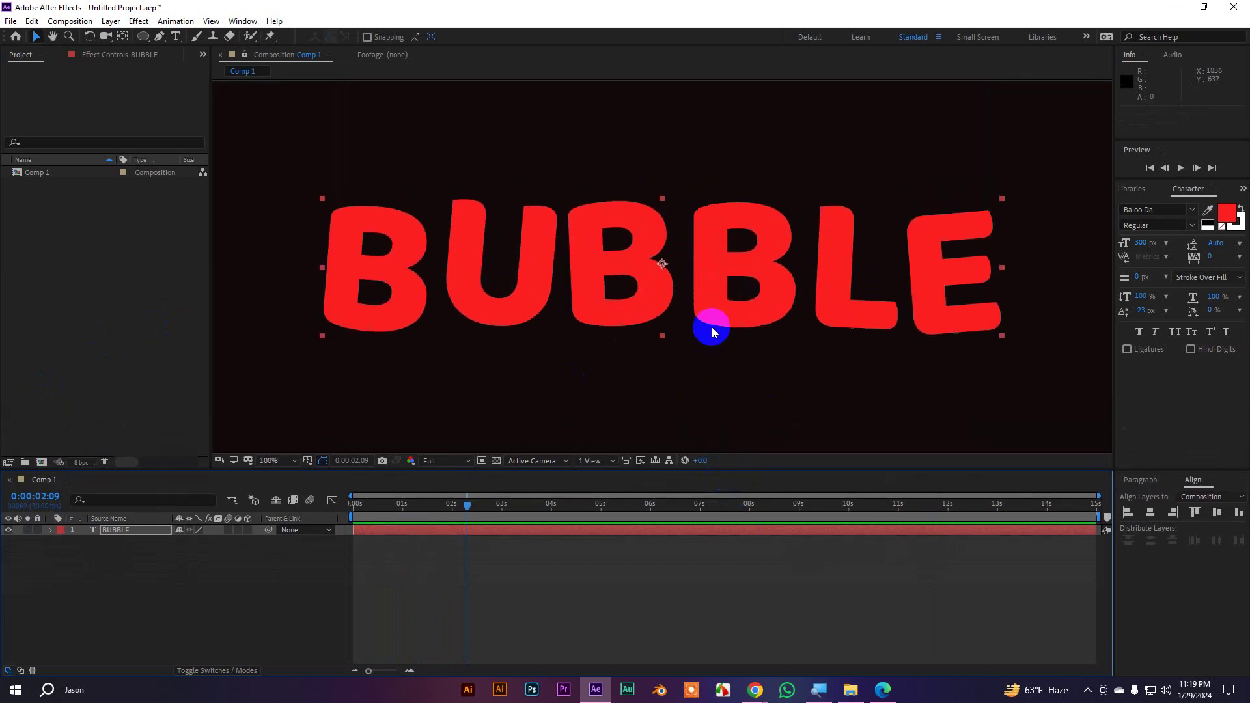
key("comma")
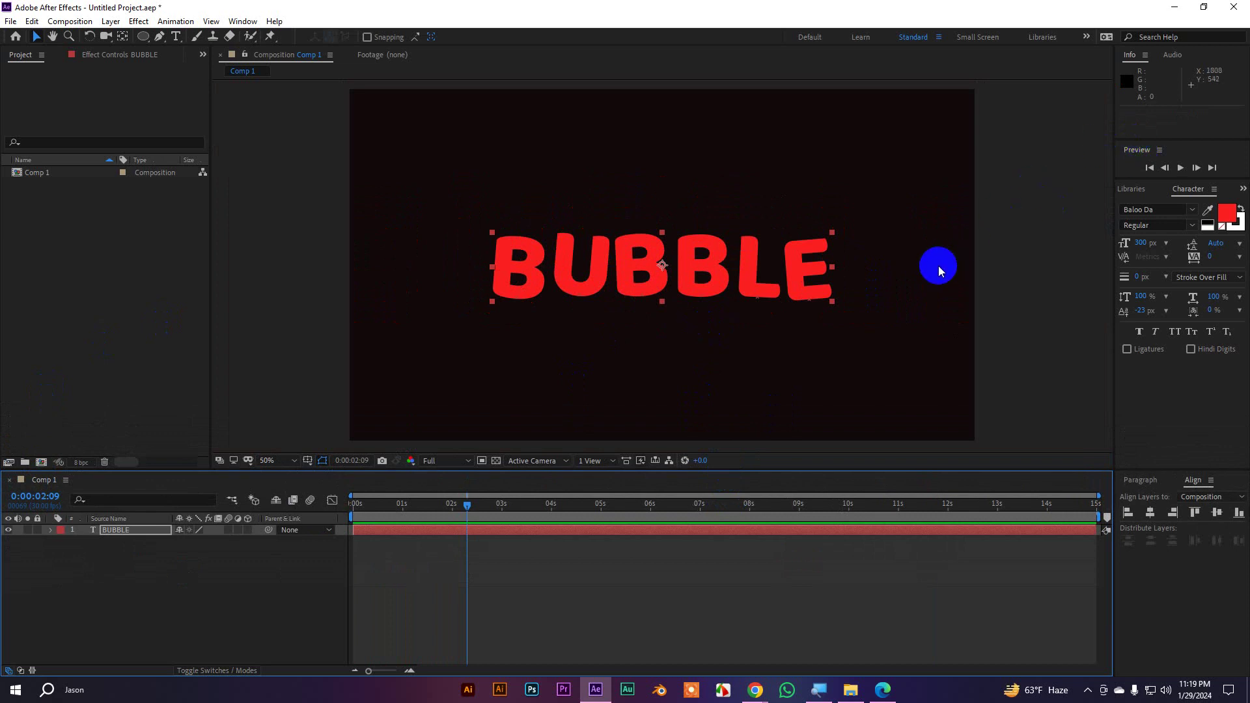
left_click(827, 300)
left_click(819, 301)
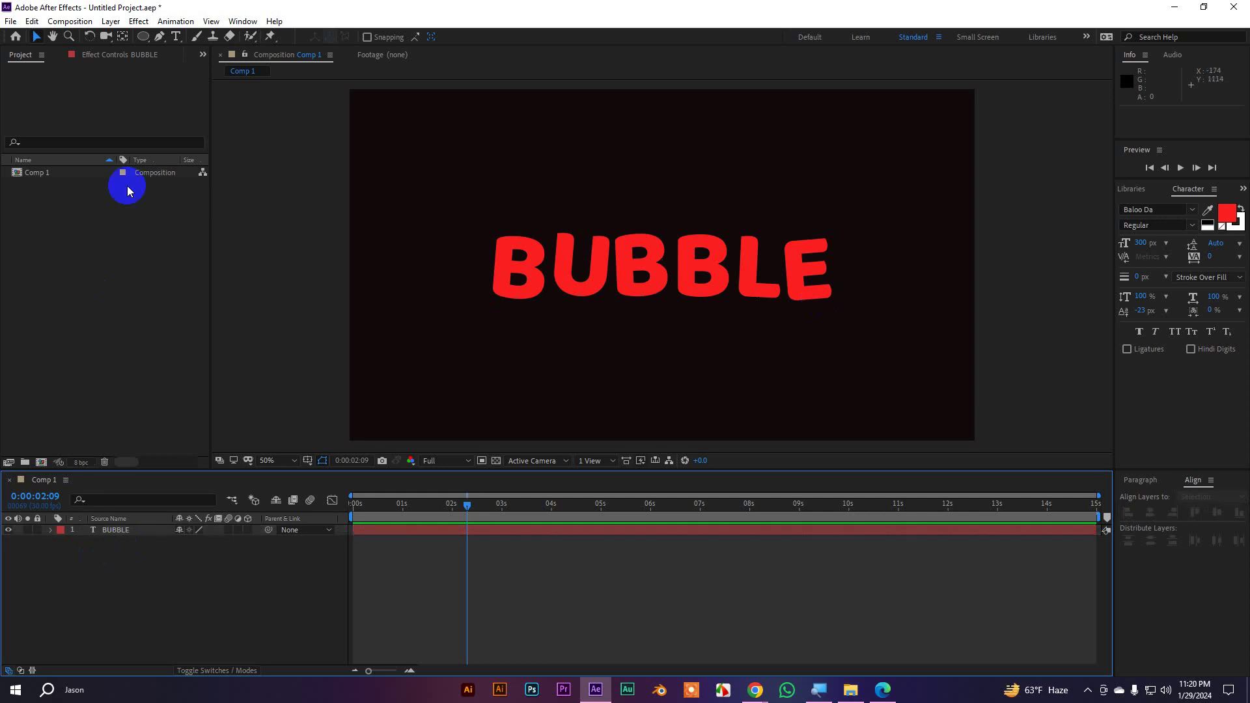
Draw an ellipse with the Ellipse tool near the top of the composition
left_click(143, 37)
left_click(124, 532)
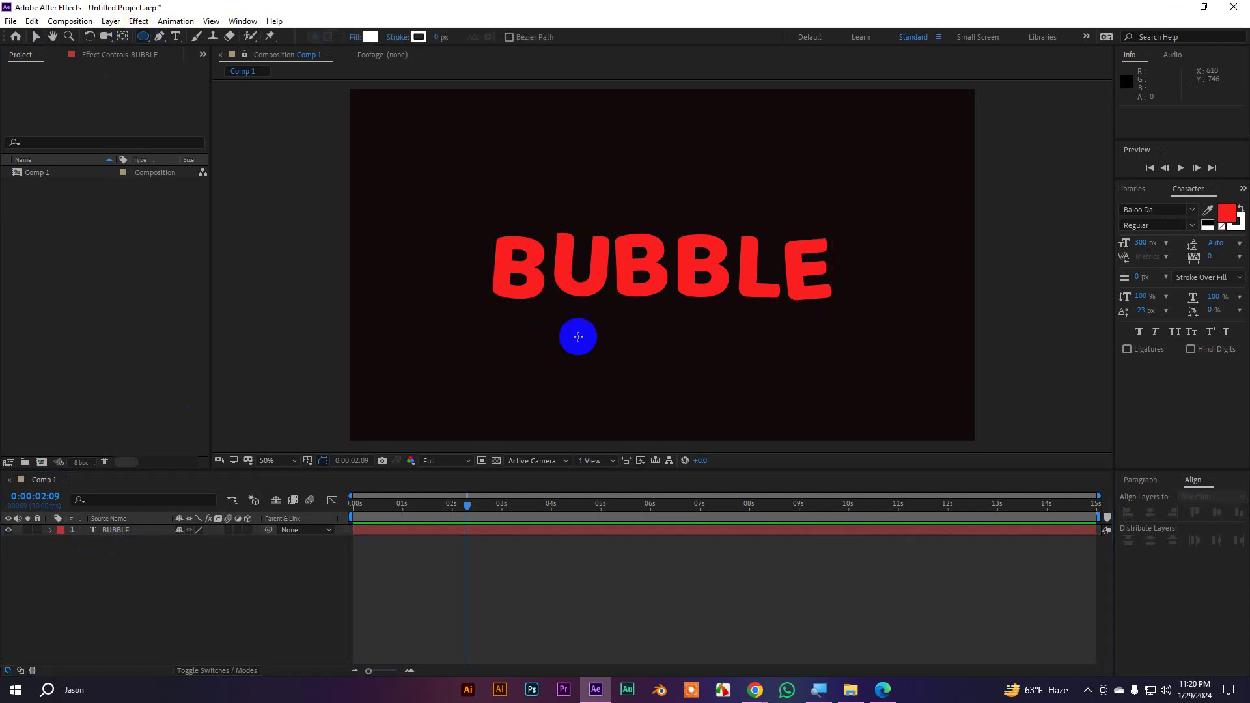
left_click_drag(573, 129, 715, 209)
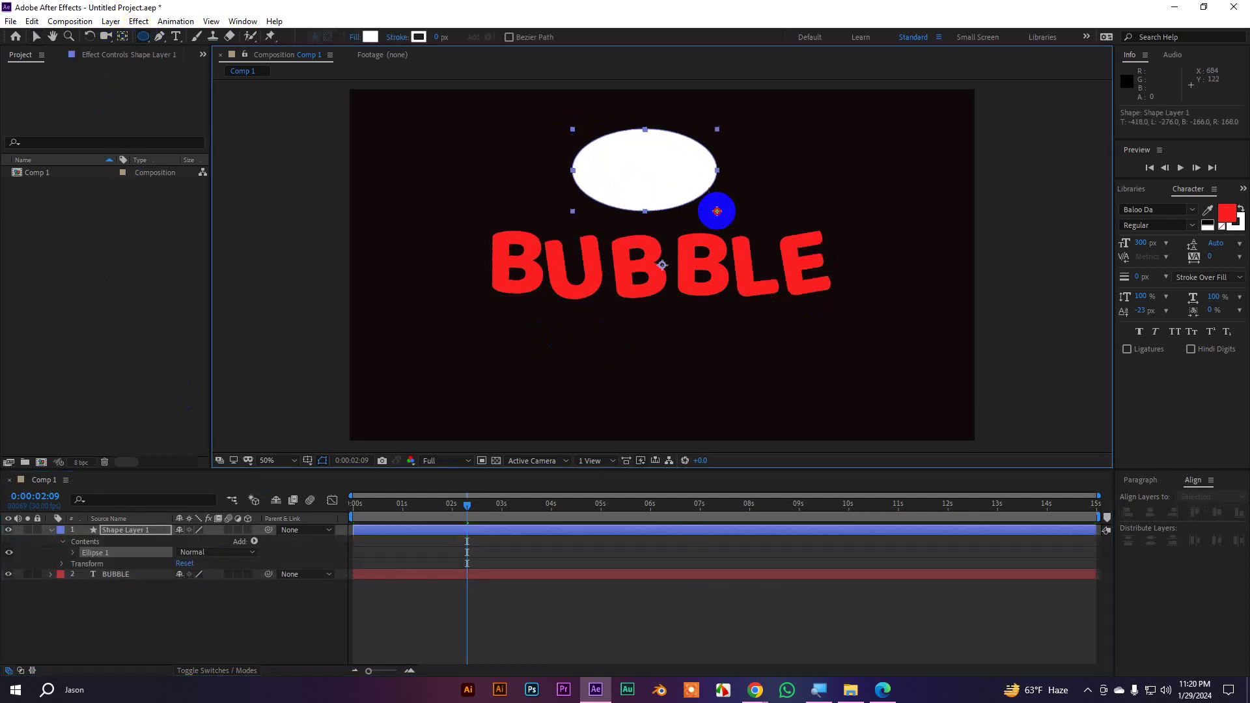
Return to the Selection tool and rearrange the shape and BUBBLE layer twirl-downs
left_click(36, 37)
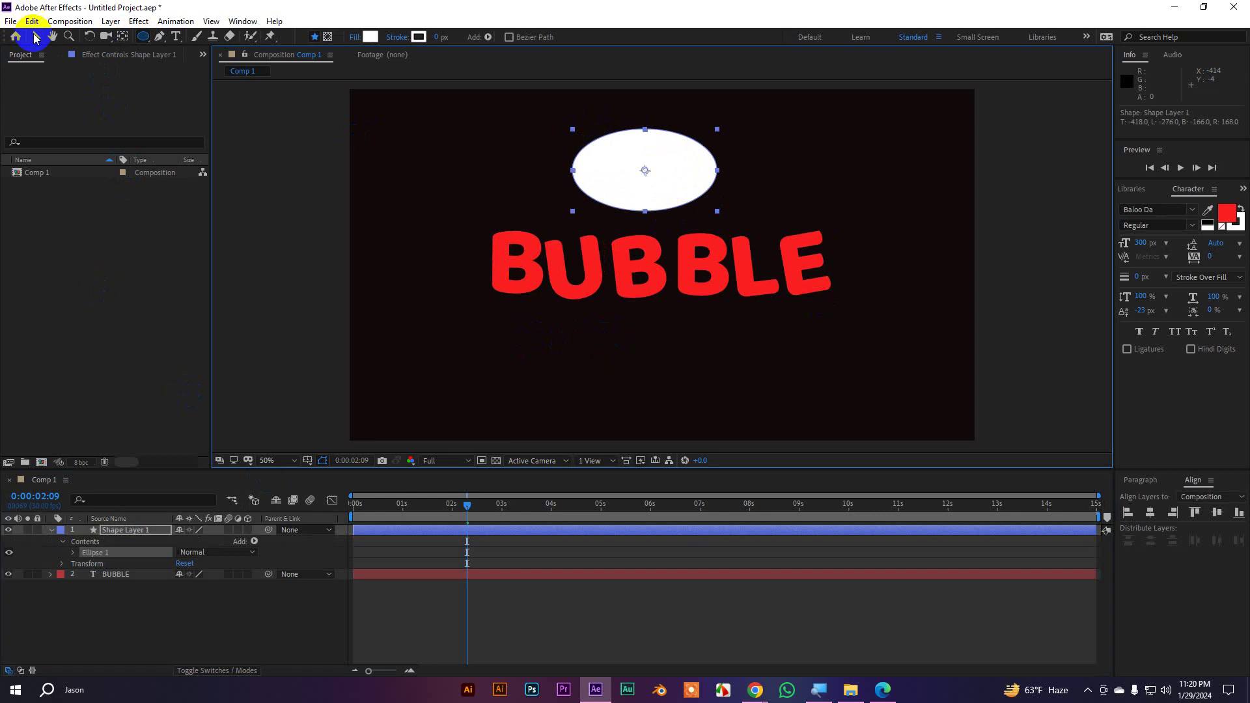
left_click(628, 619)
left_click(88, 529)
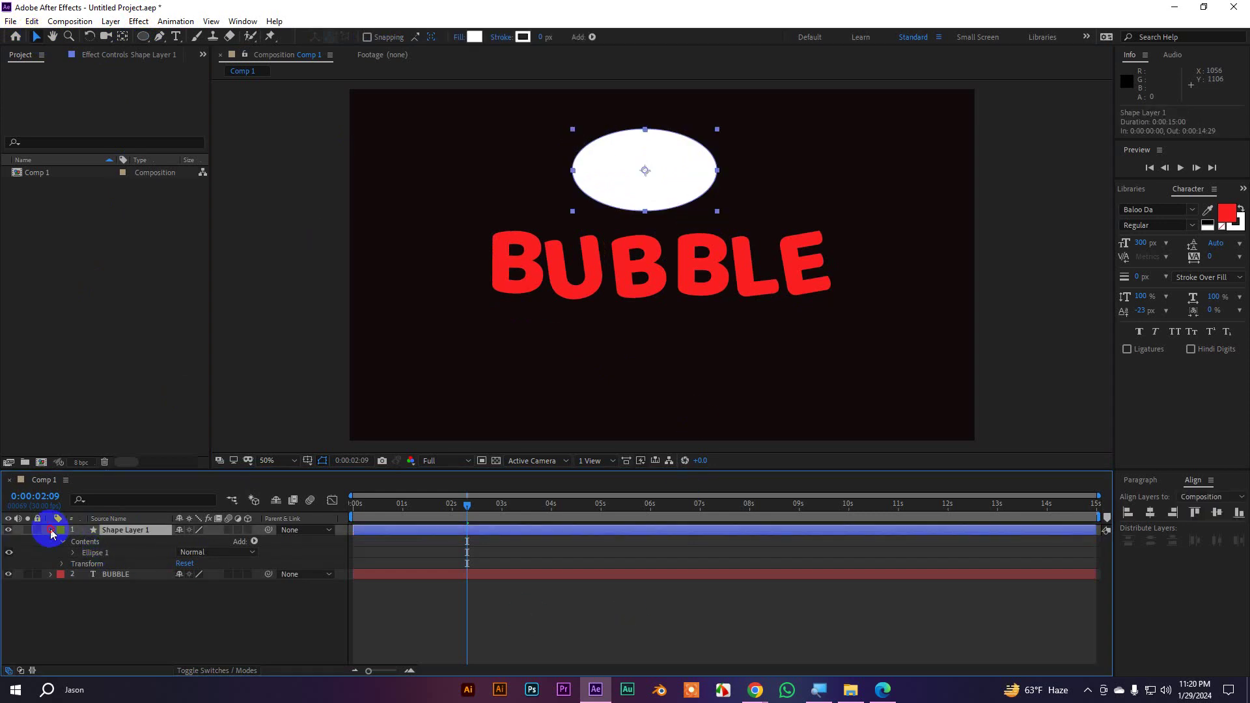
left_click(52, 529)
left_click(53, 530)
left_click(63, 542)
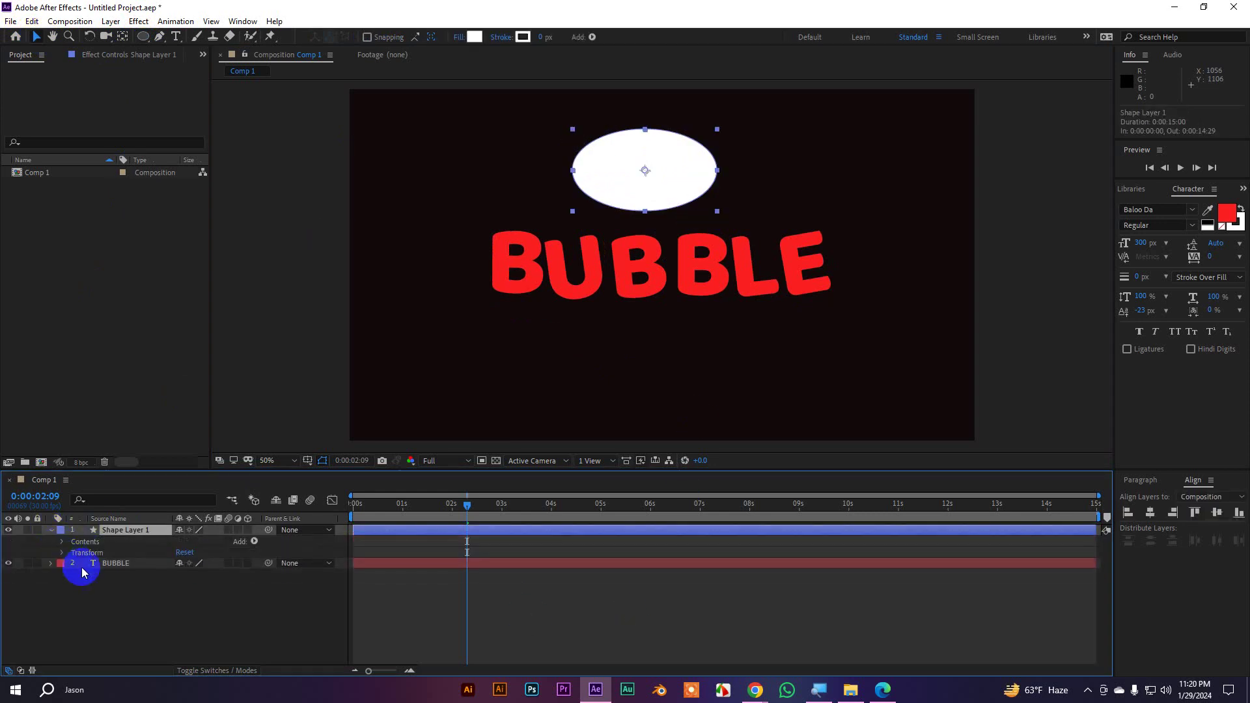
left_click(51, 564)
left_click(125, 594)
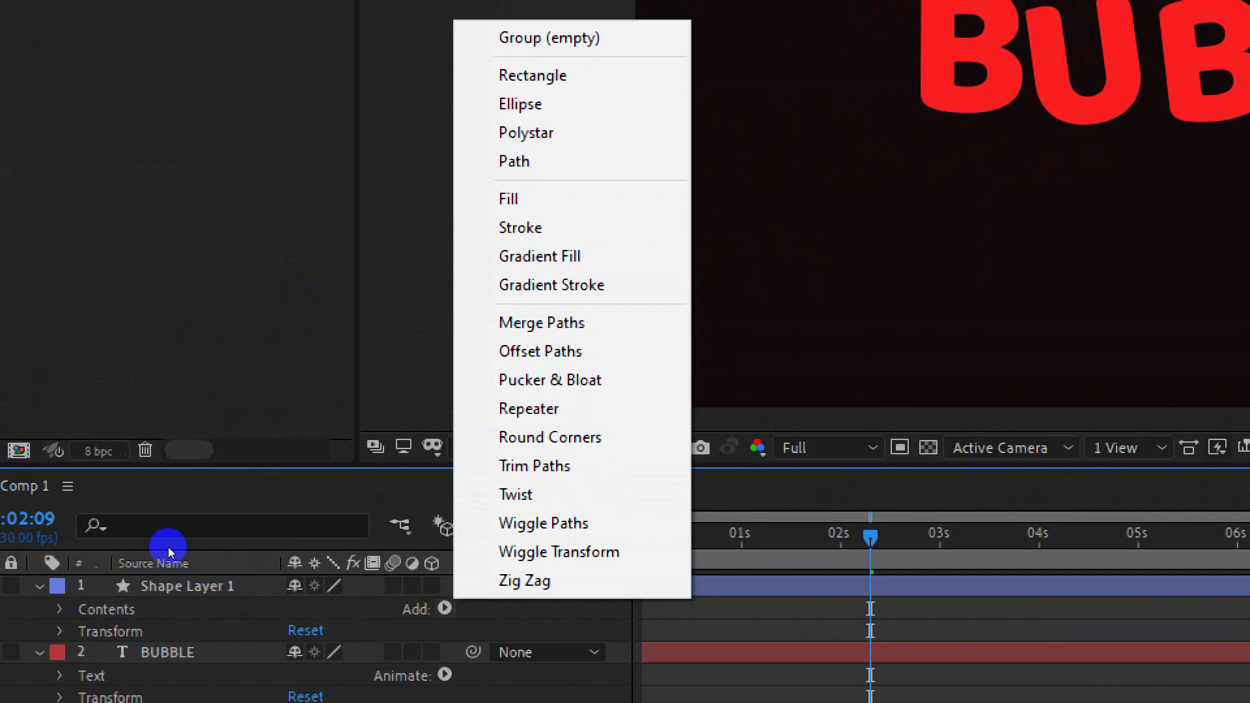
Close the shape menu and scrub the timeline to check BUBBLE's wiggle
left_click(136, 540)
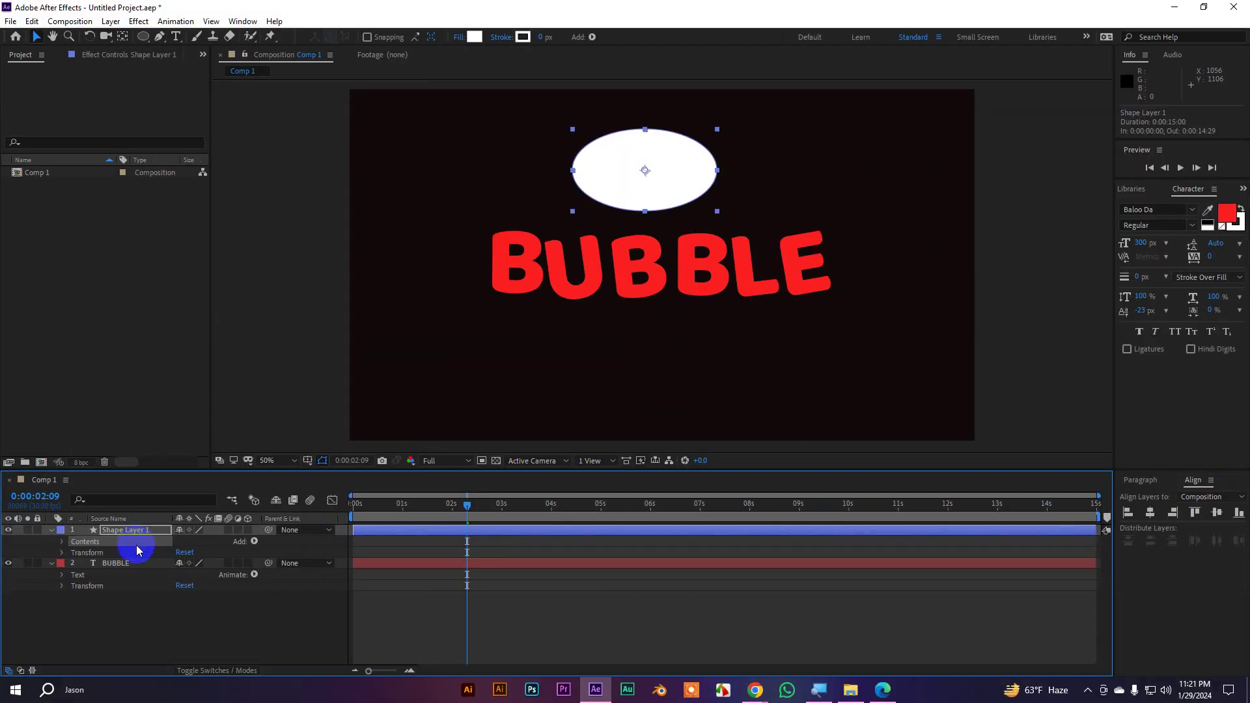
left_click(137, 586)
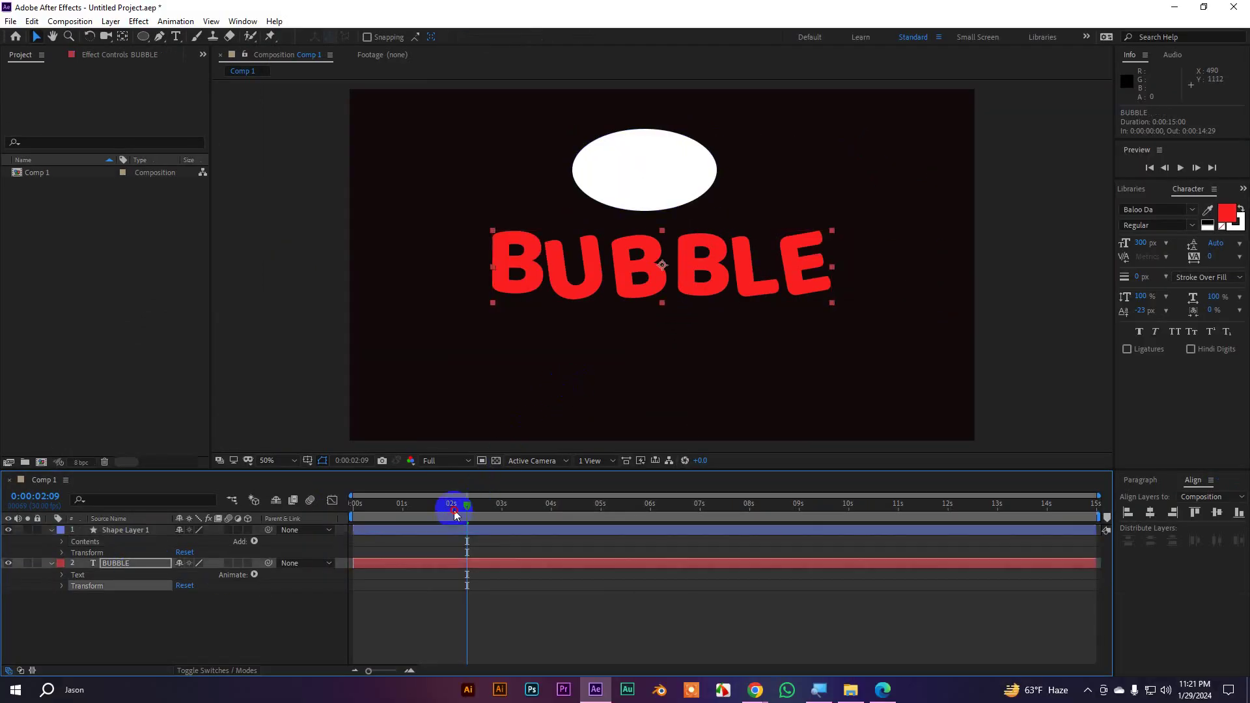
left_click_drag(455, 514, 453, 542)
Add Wiggle Paths to the ellipse shape layer
left_click(126, 531)
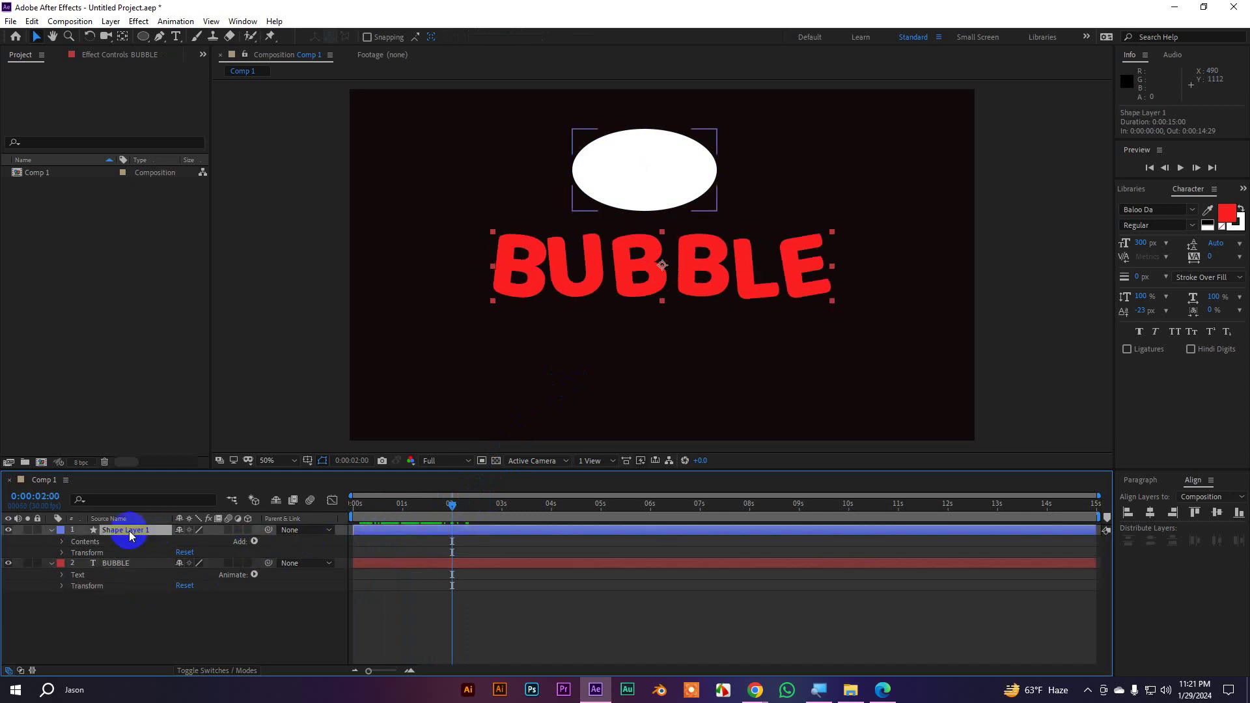
left_click(254, 542)
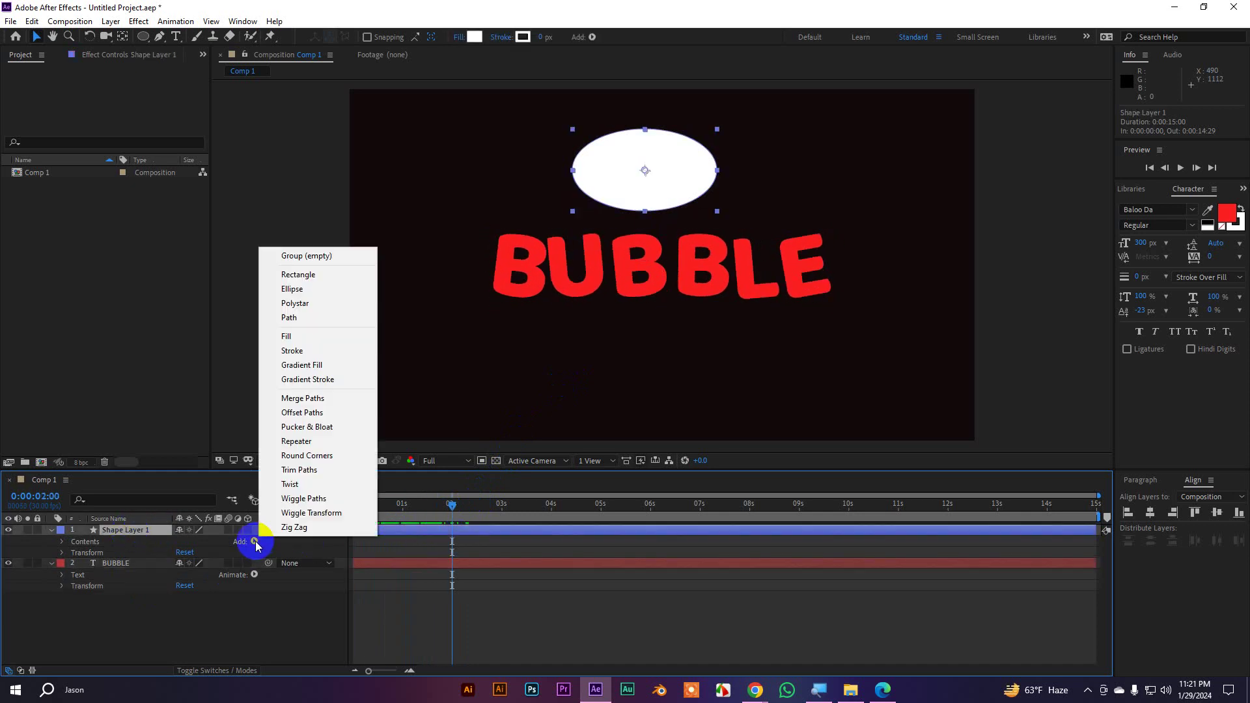
left_click(303, 501)
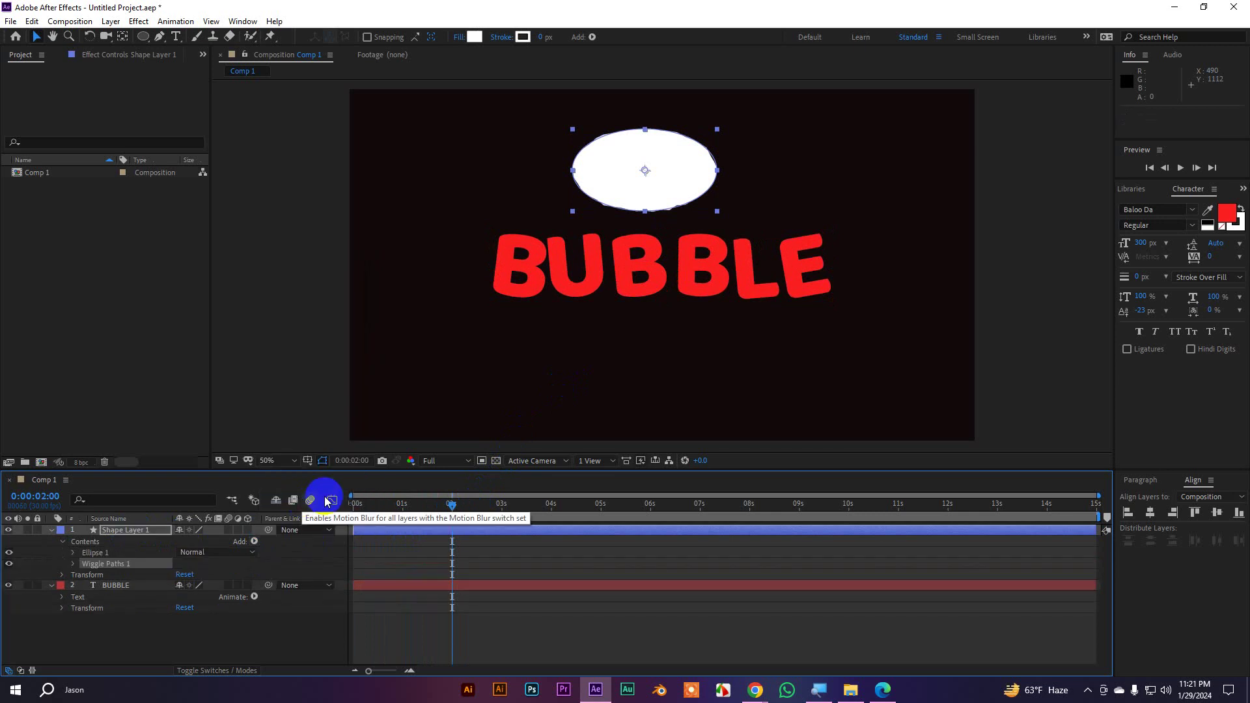
key("c")
key("v")
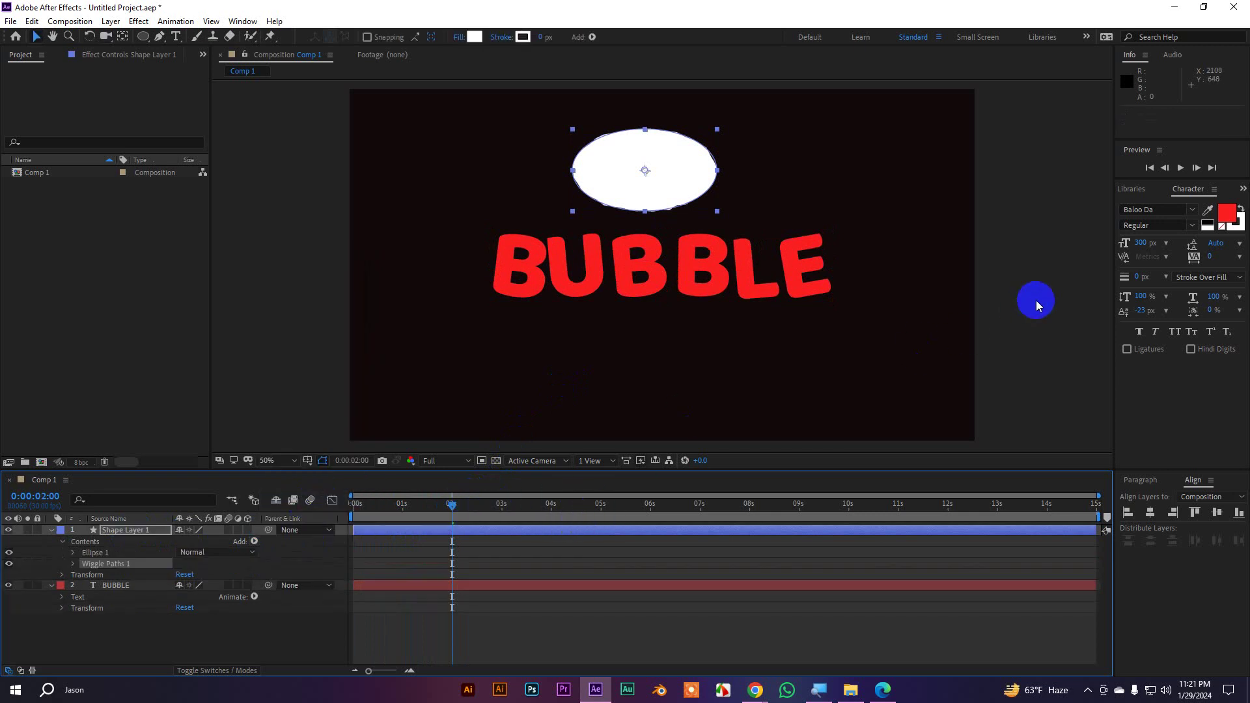
Preview the wobbling ellipse with the BUBBLE text, then select Shape Layer 1
left_click(1025, 300)
key("space")
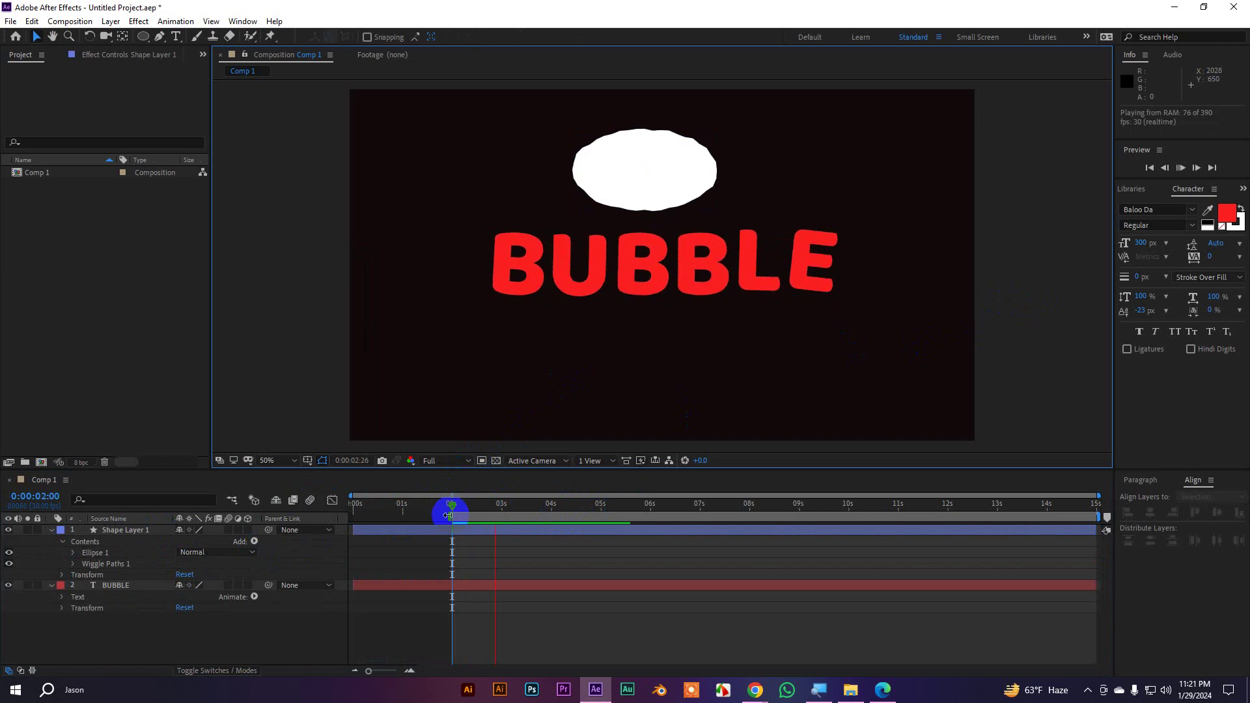
left_click(289, 521)
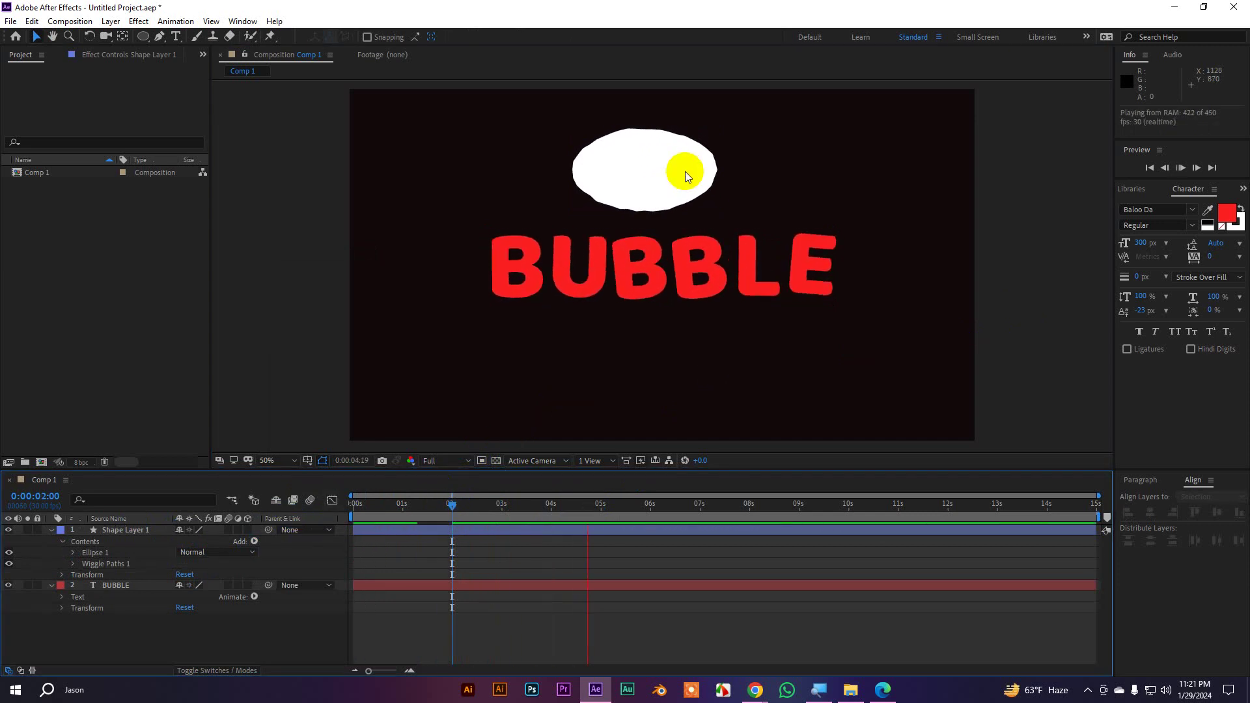
left_click(352, 470)
left_click(52, 530)
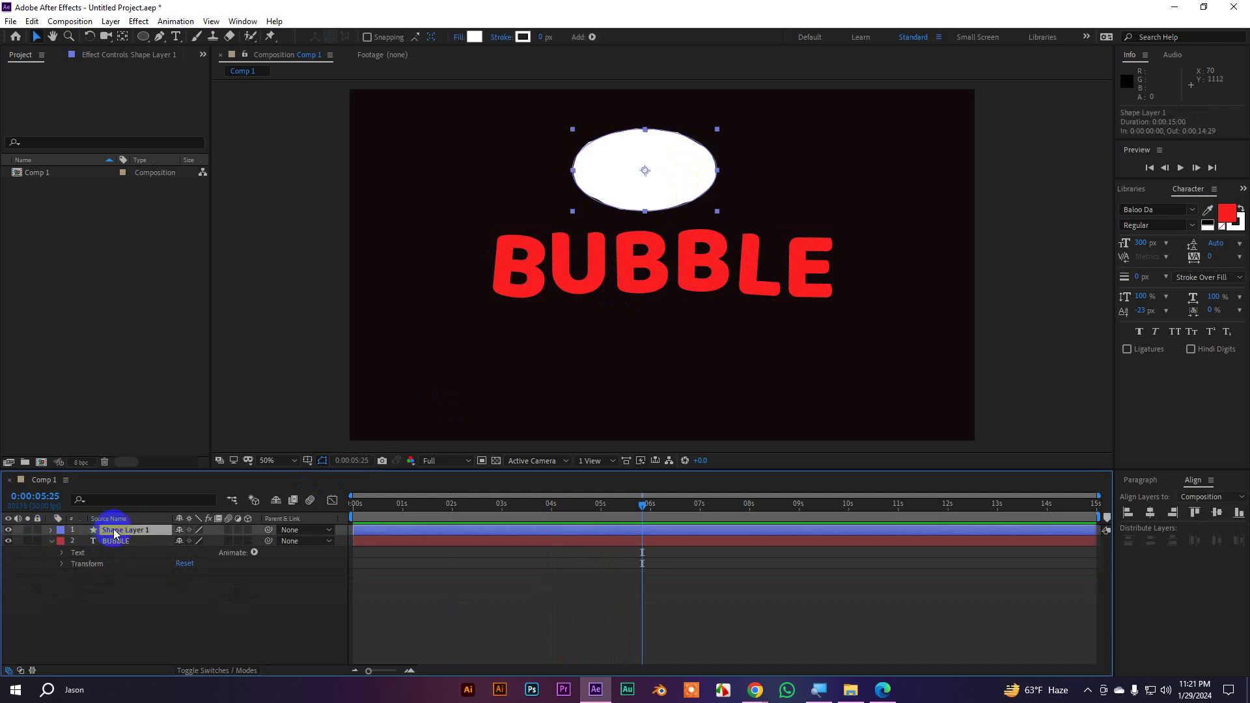
Delete the ellipse shape layer, leaving BUBBLE as the only layer
key("Delete")
left_click(69, 530)
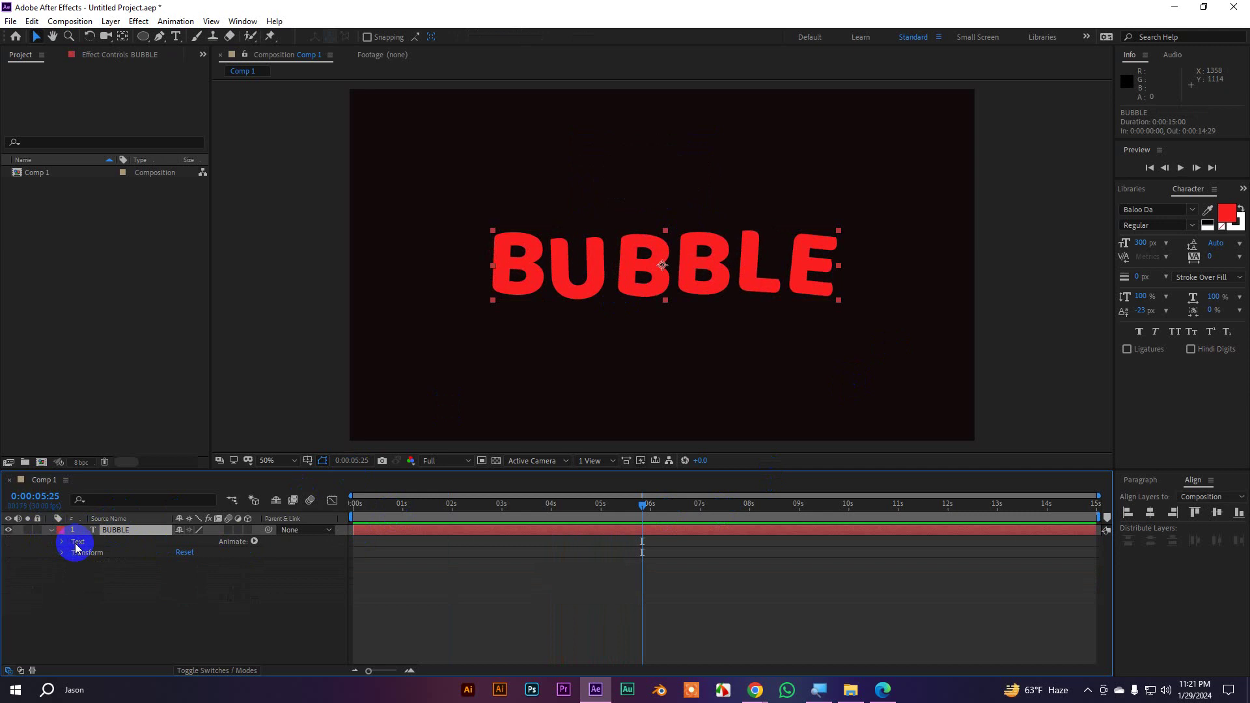
left_click(250, 554)
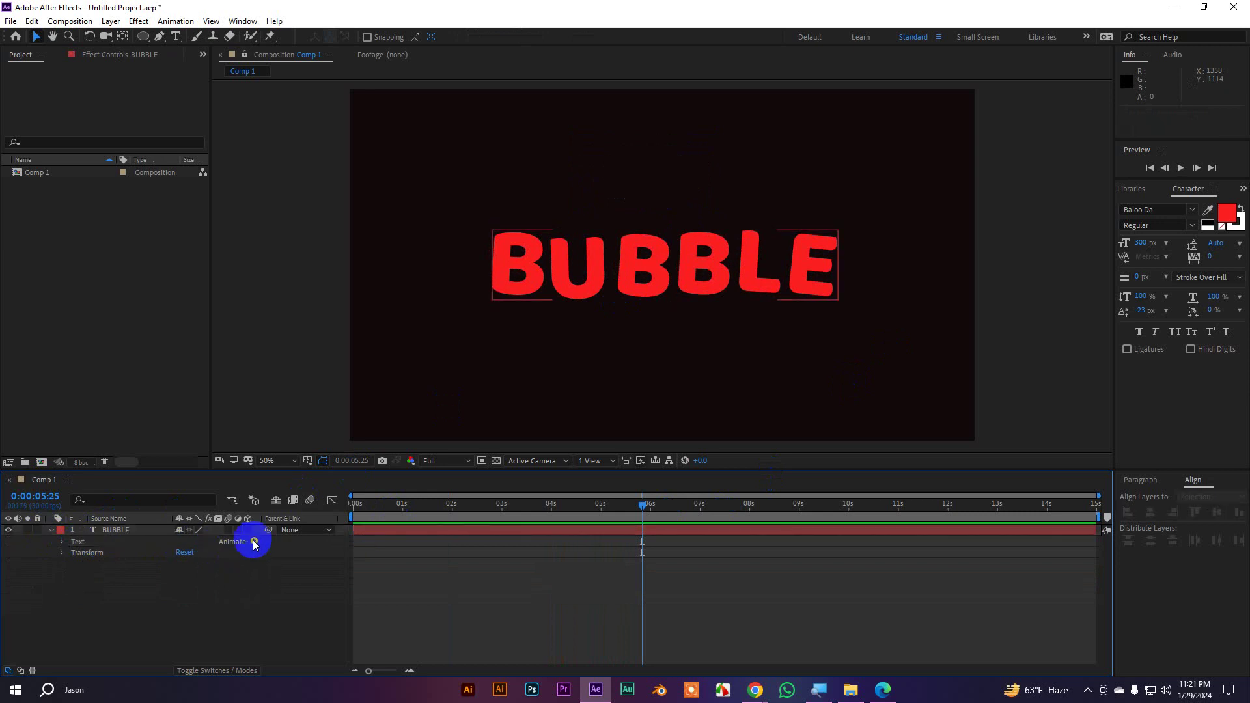
left_click(254, 542)
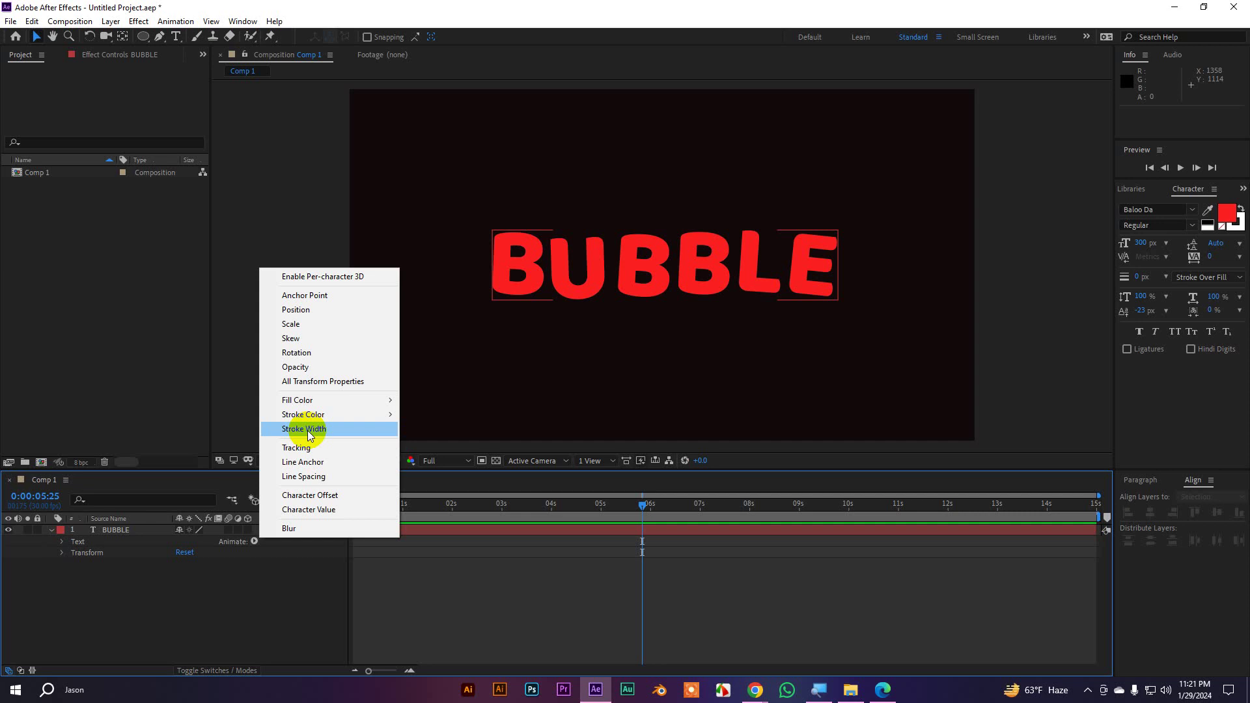
Reveal Range Selector 1's Start, End and Offset, and scrub to 0:00:04:10
left_click(63, 552)
left_click(62, 542)
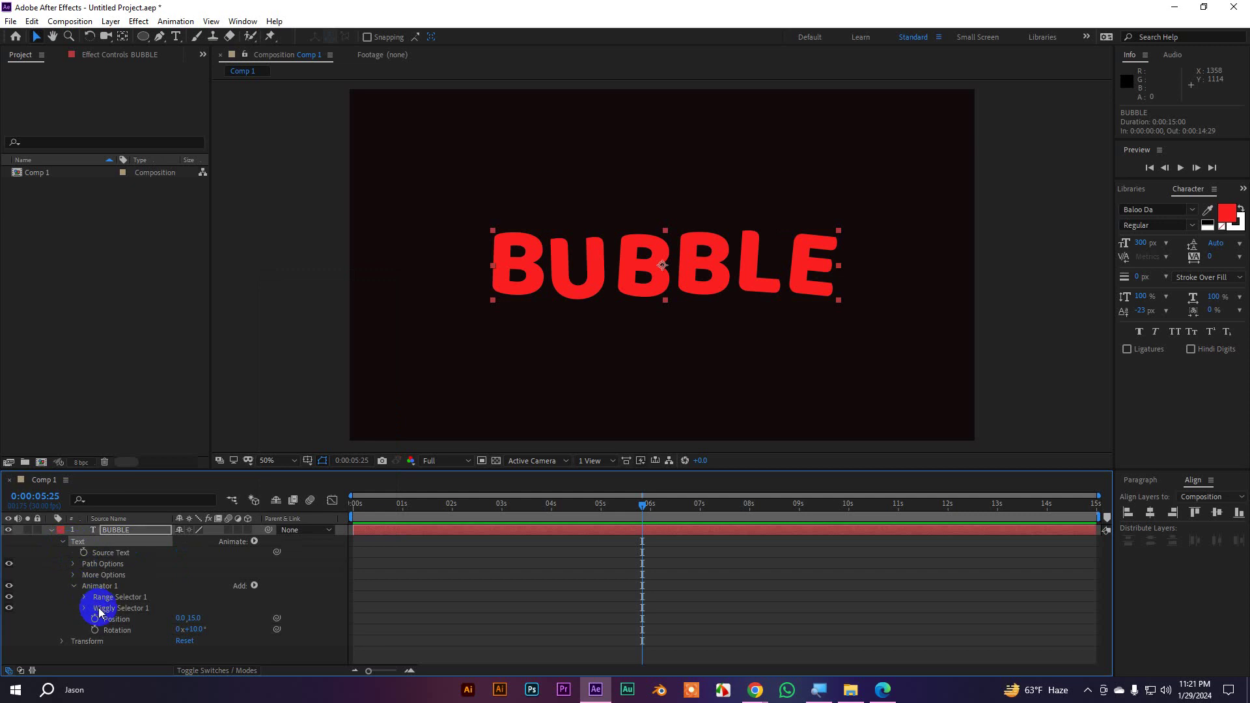
left_click(130, 622)
left_click(105, 598)
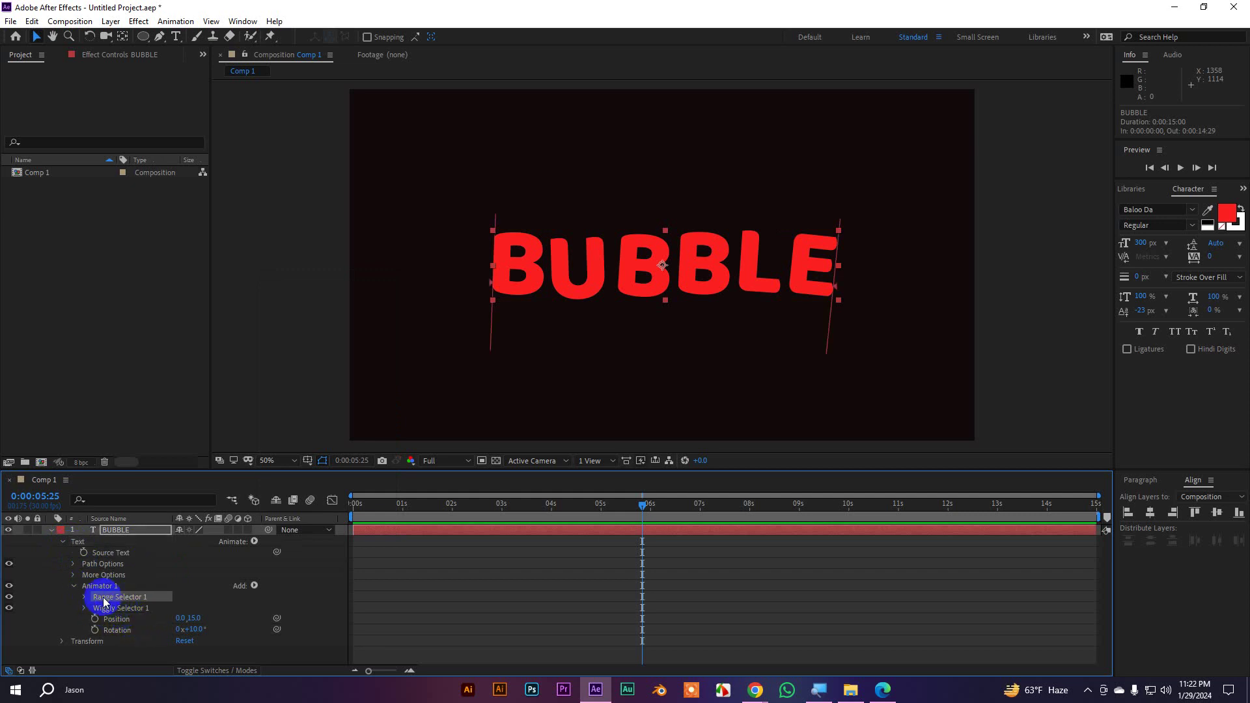
left_click(85, 601)
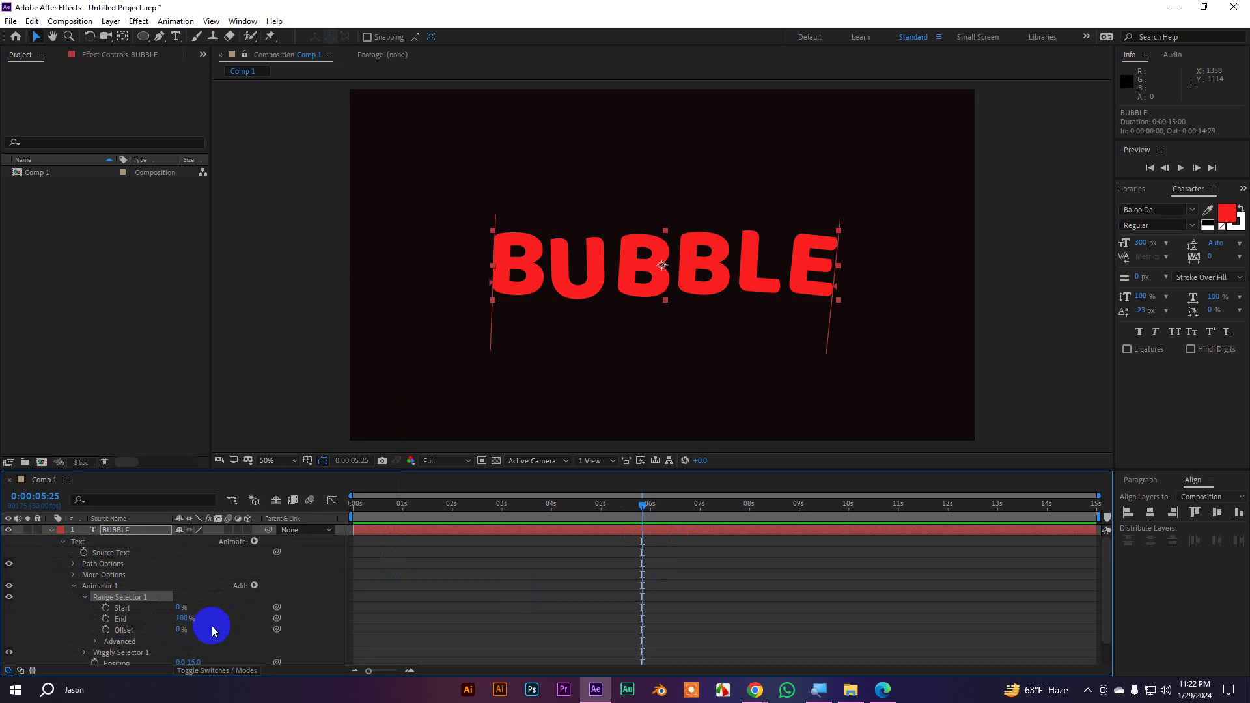
left_click_drag(642, 508, 566, 530)
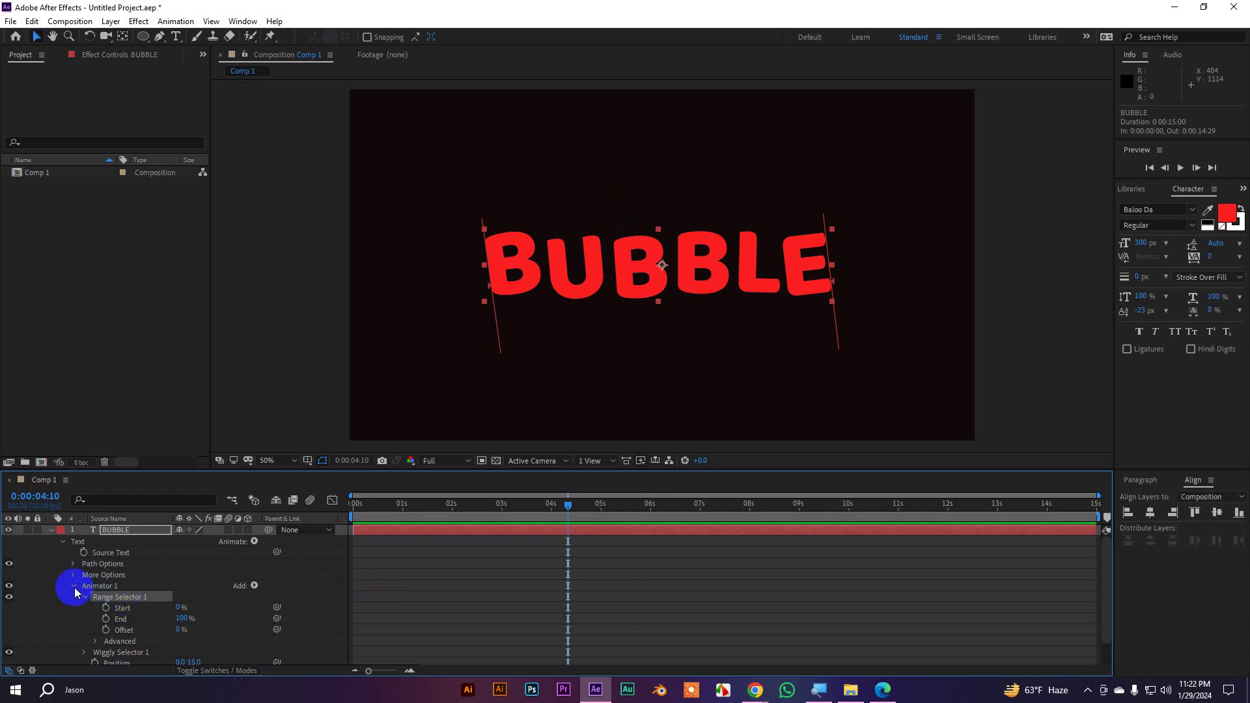
Collapse BUBBLE's properties and scrub the wiggle preview to 0:00:06:14
left_click(105, 586)
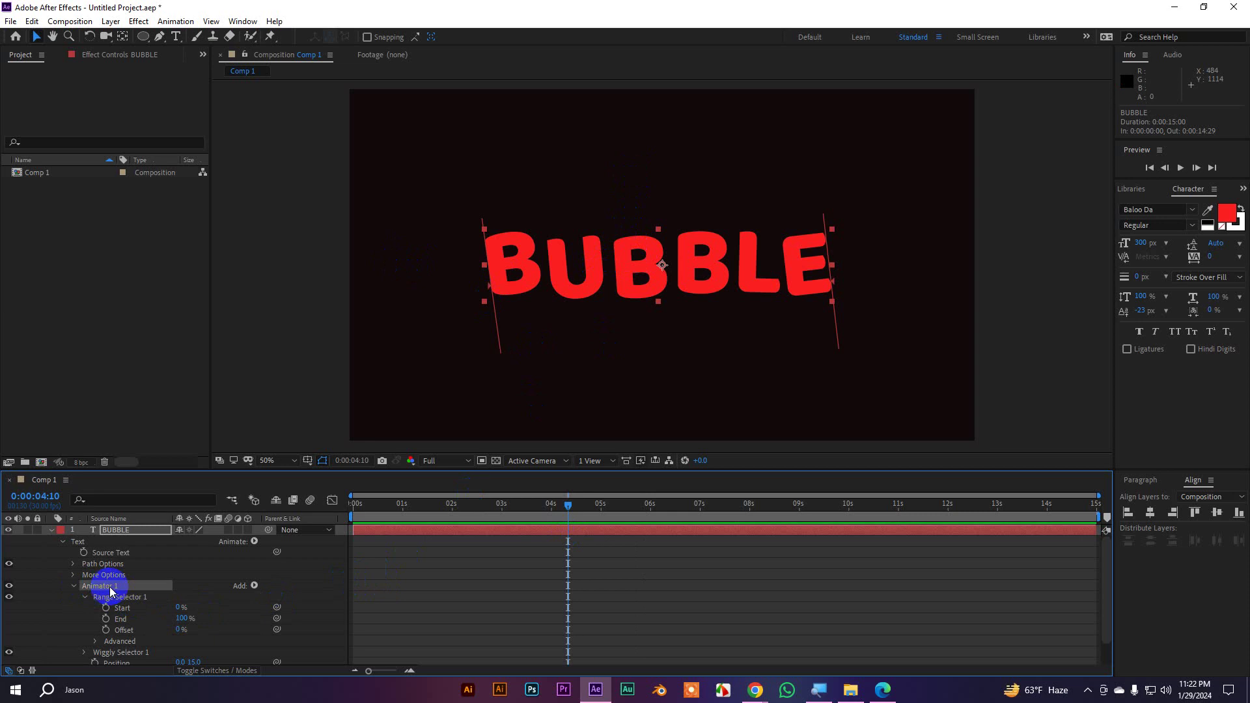
left_click(254, 586)
mouse_move(293, 591)
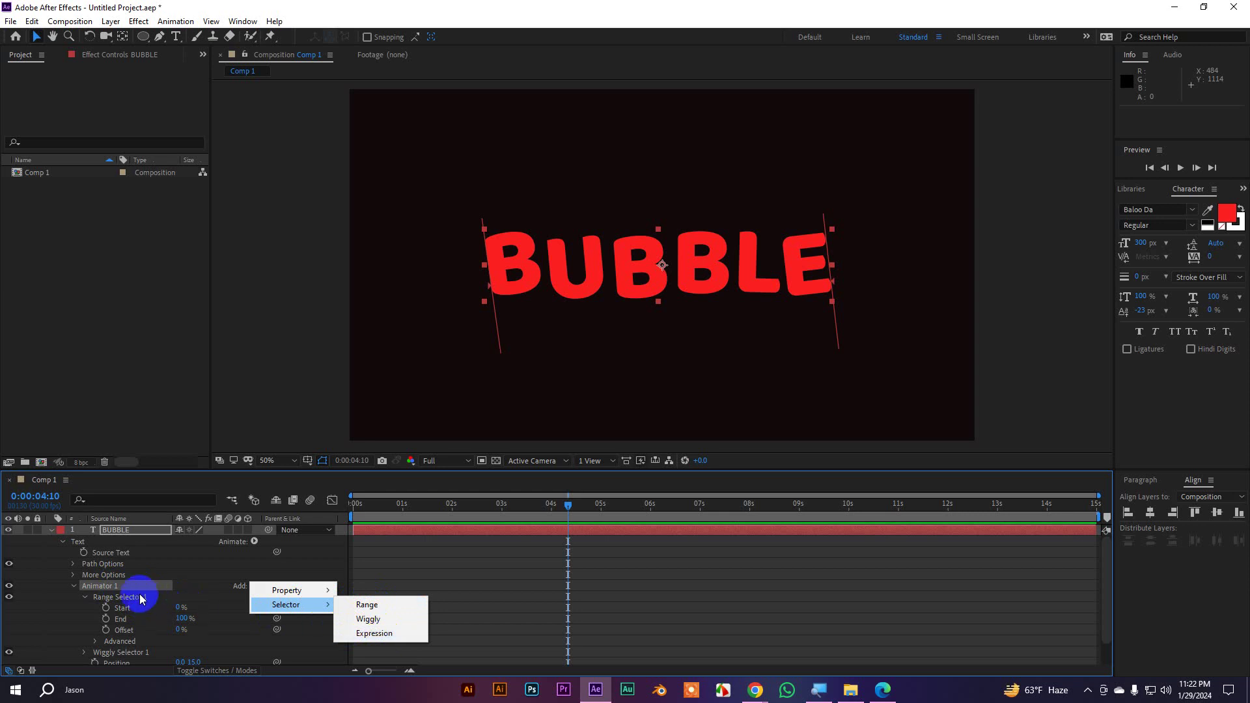
left_click(62, 541)
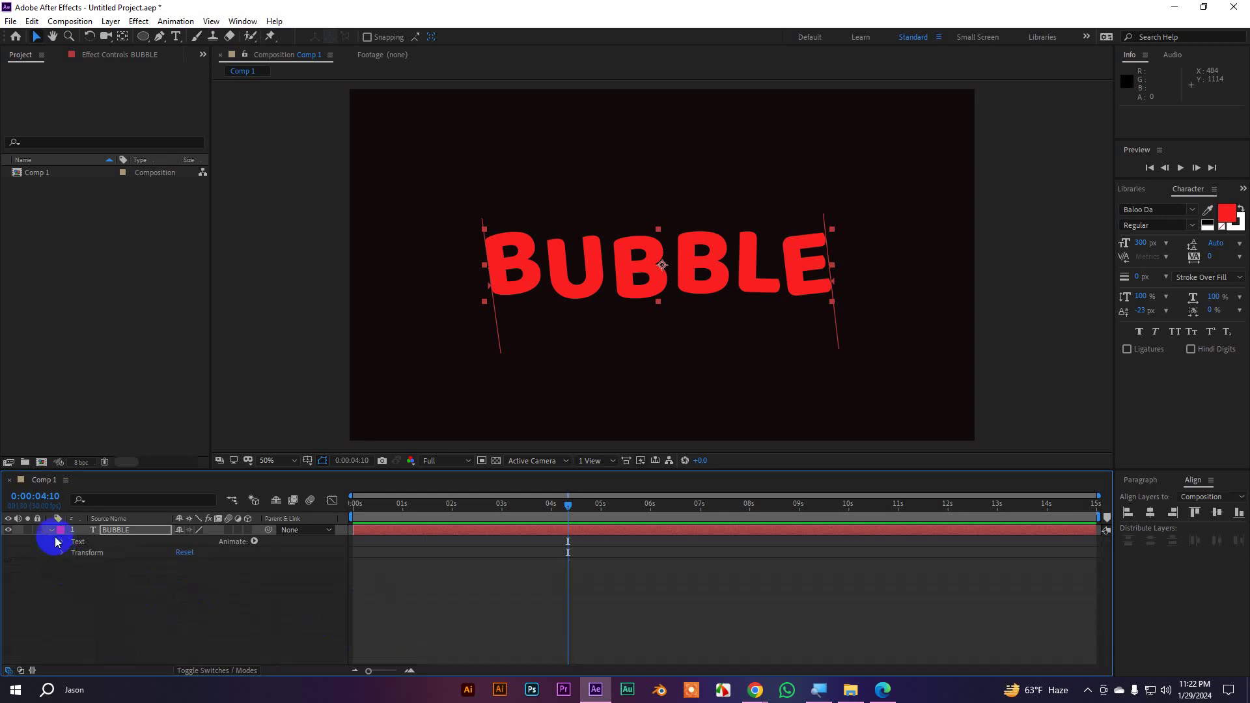
left_click(51, 534)
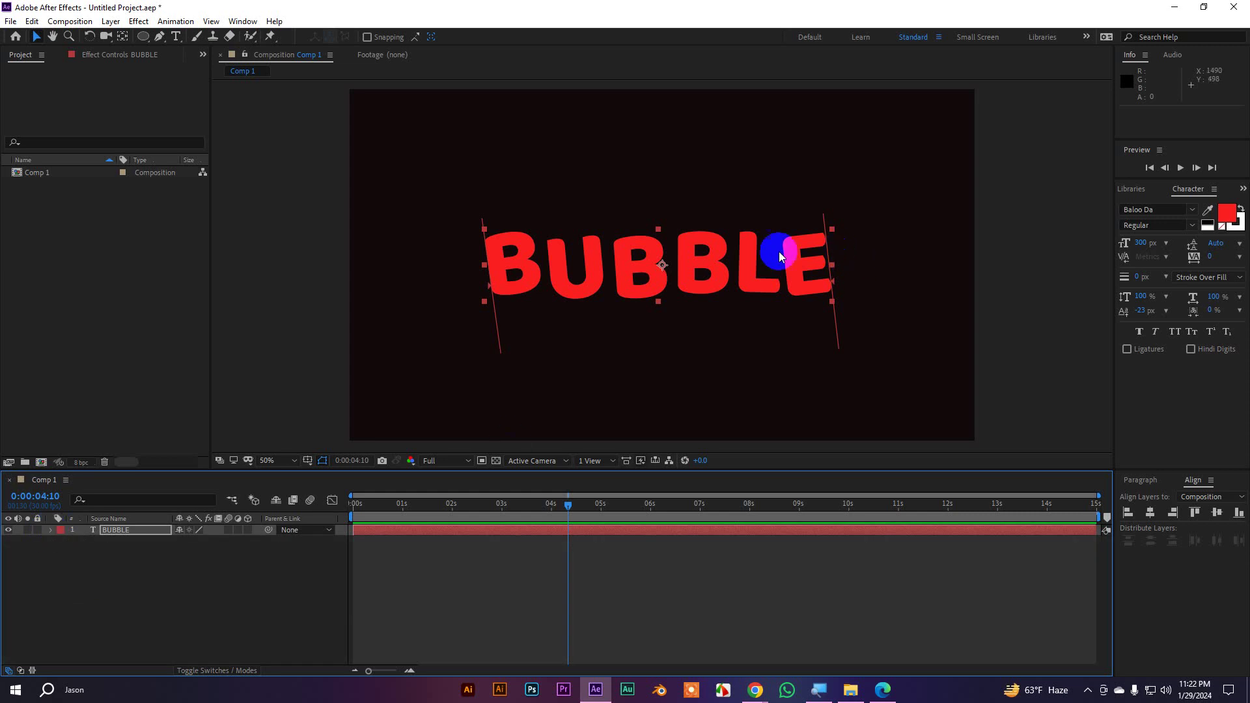
left_click_drag(582, 515, 674, 515)
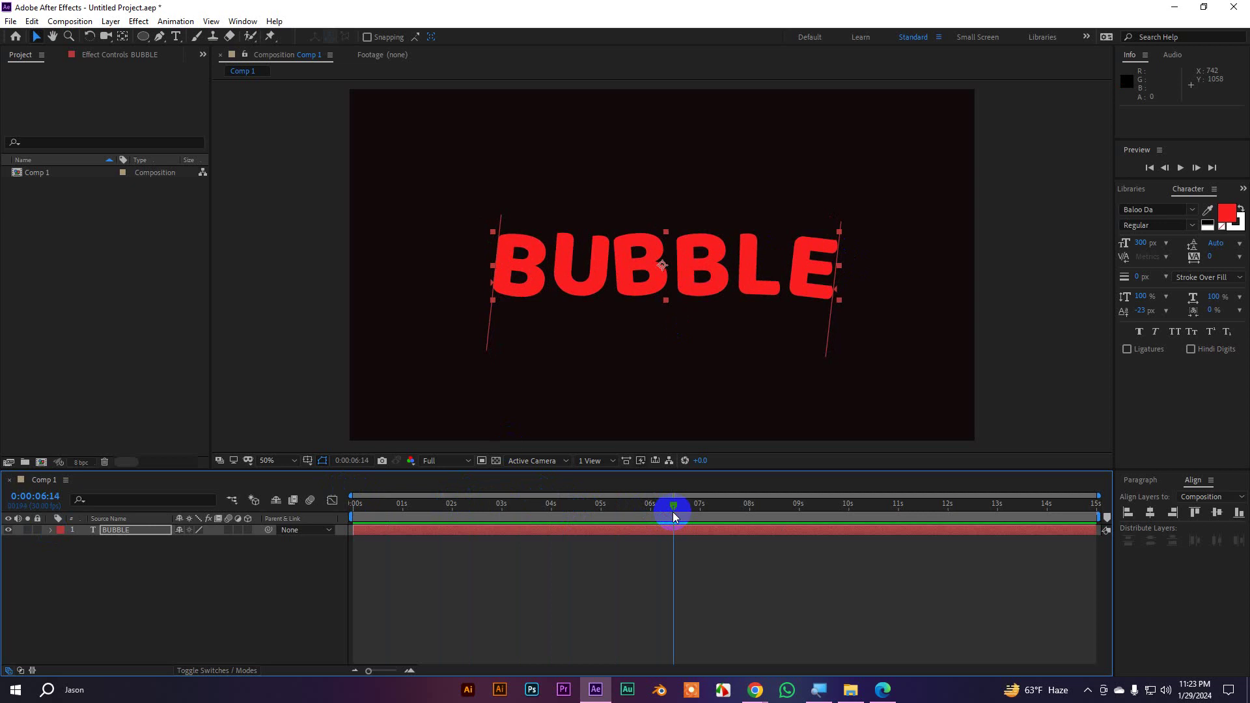
Switch to the Meet Chrome window and open a new tab
left_click(756, 690)
left_click(710, 637)
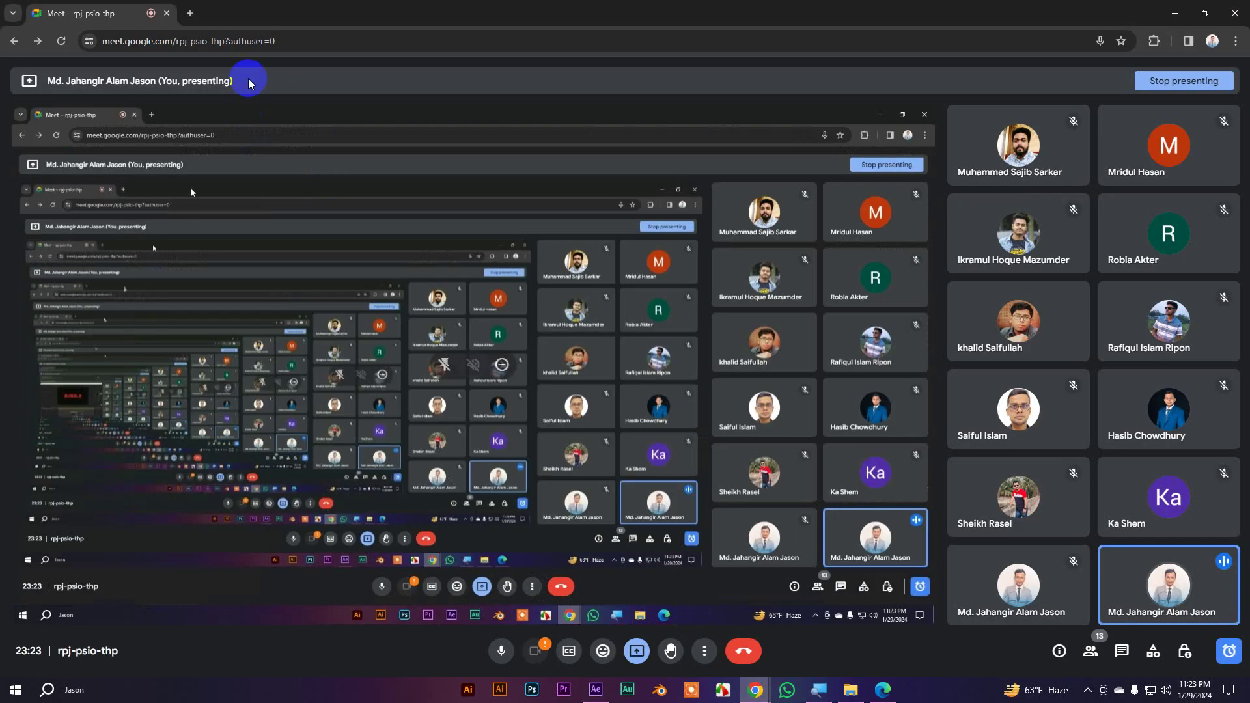
left_click(175, 13)
Search Google for 'google bard ai' from the new tab's address bar
left_click(280, 40)
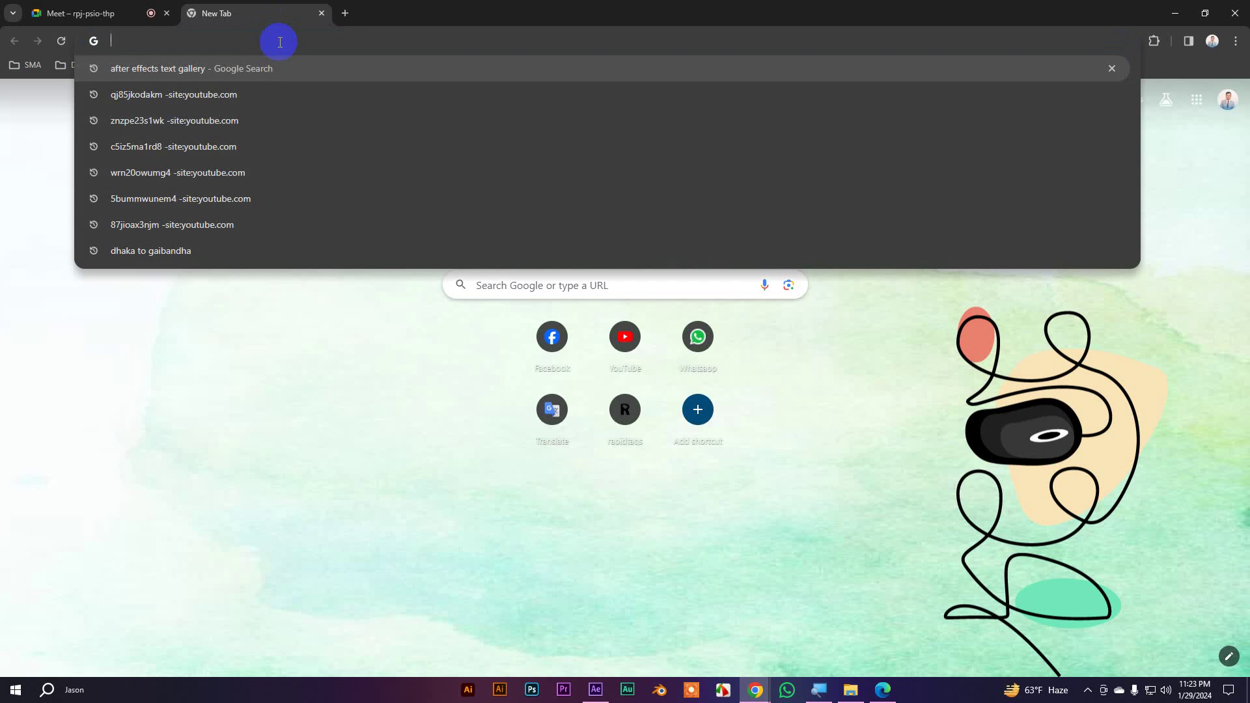
type("google")
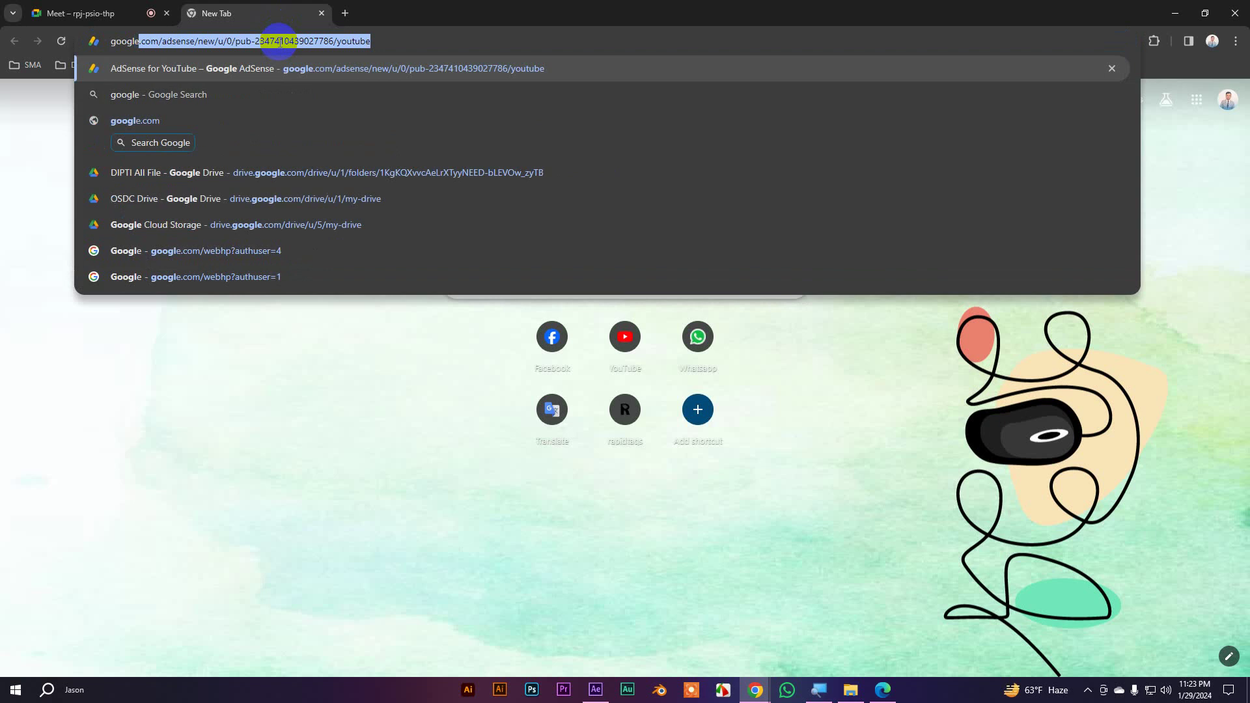
type(" bard")
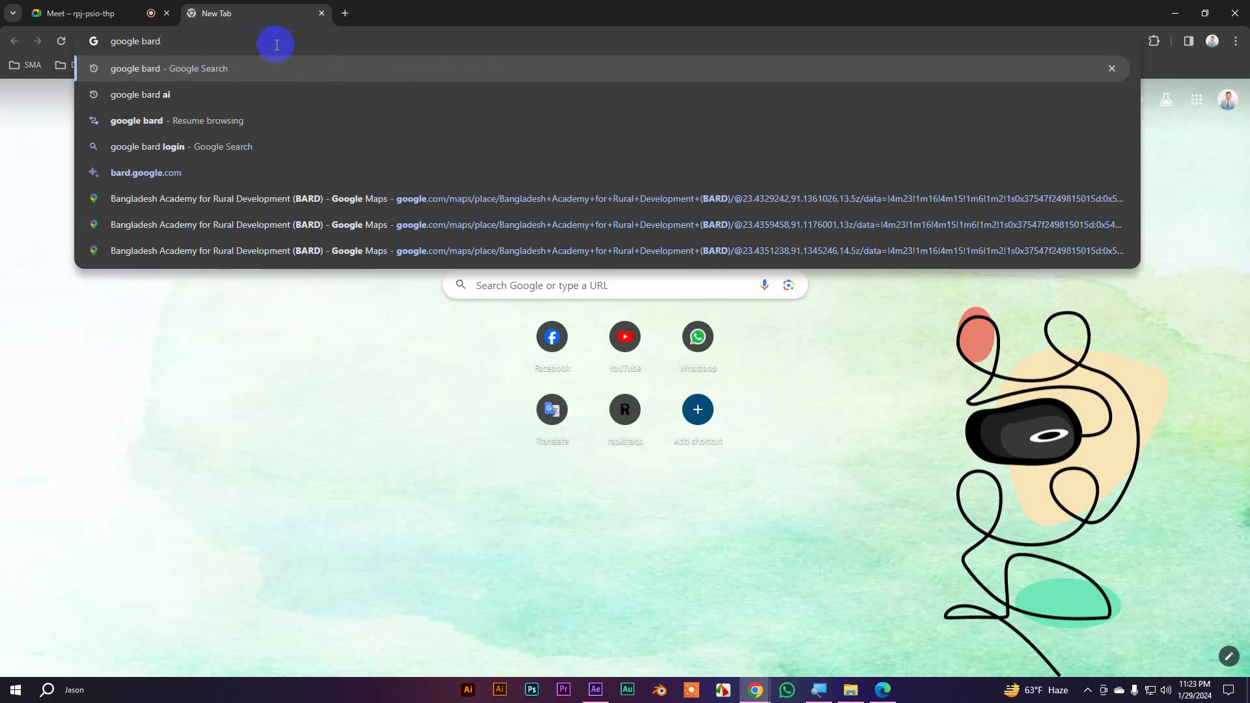
left_click(157, 94)
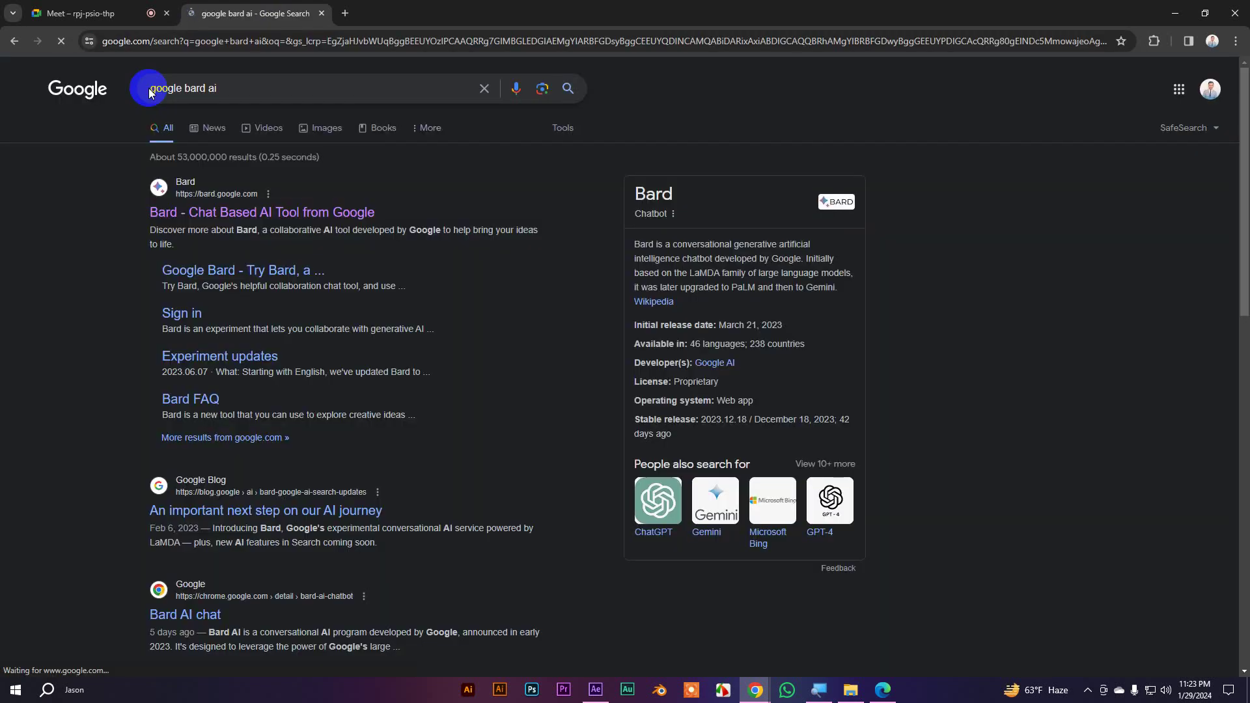
Open Bard from the results and dismiss the double-check responses notice
left_click(199, 215)
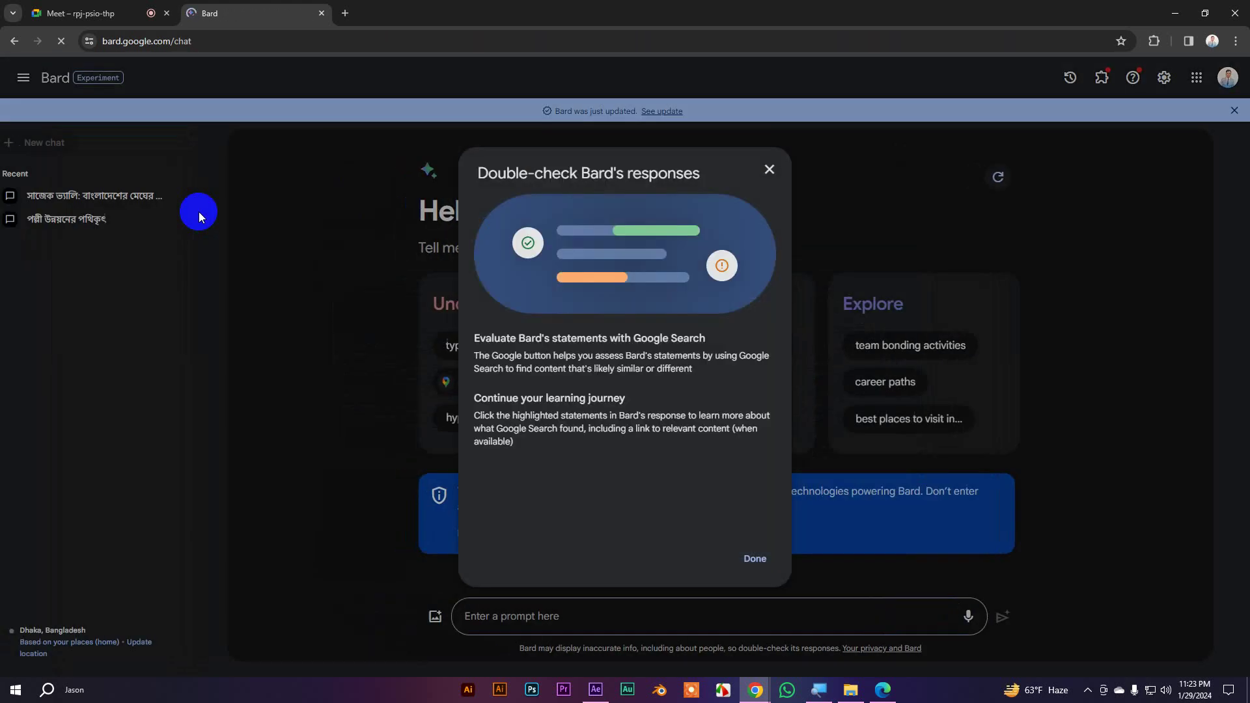
left_click(755, 558)
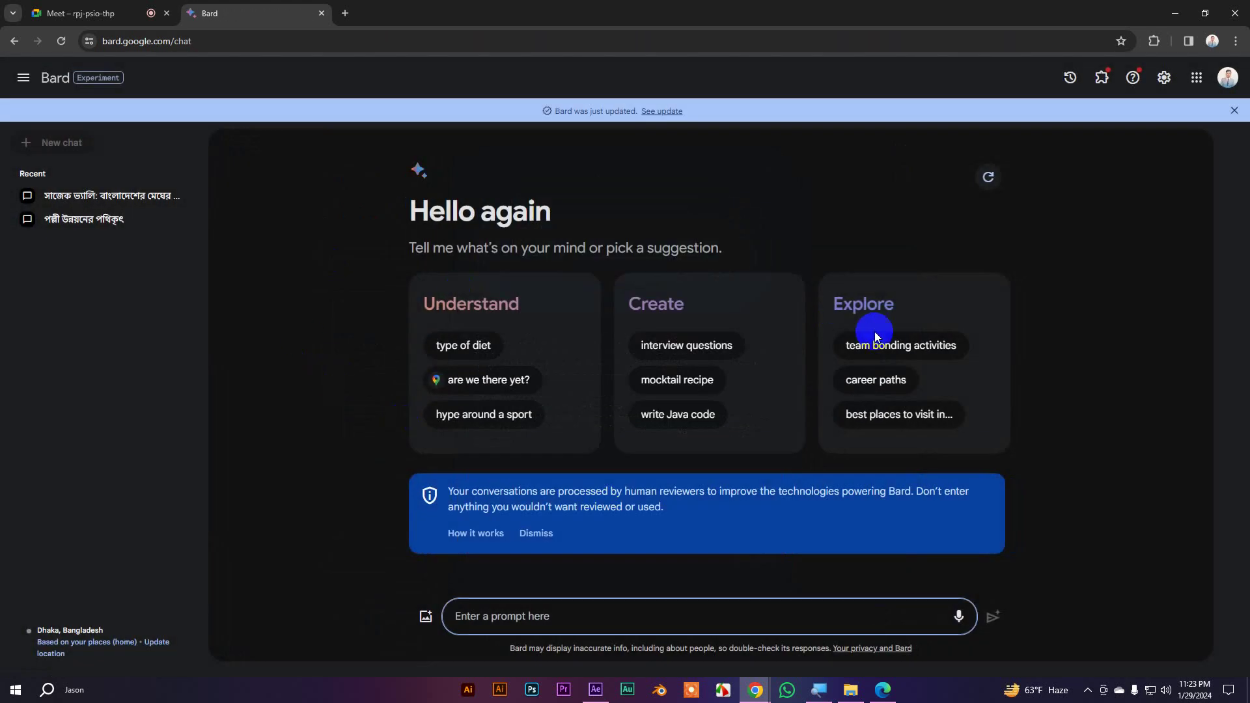
left_click(501, 615)
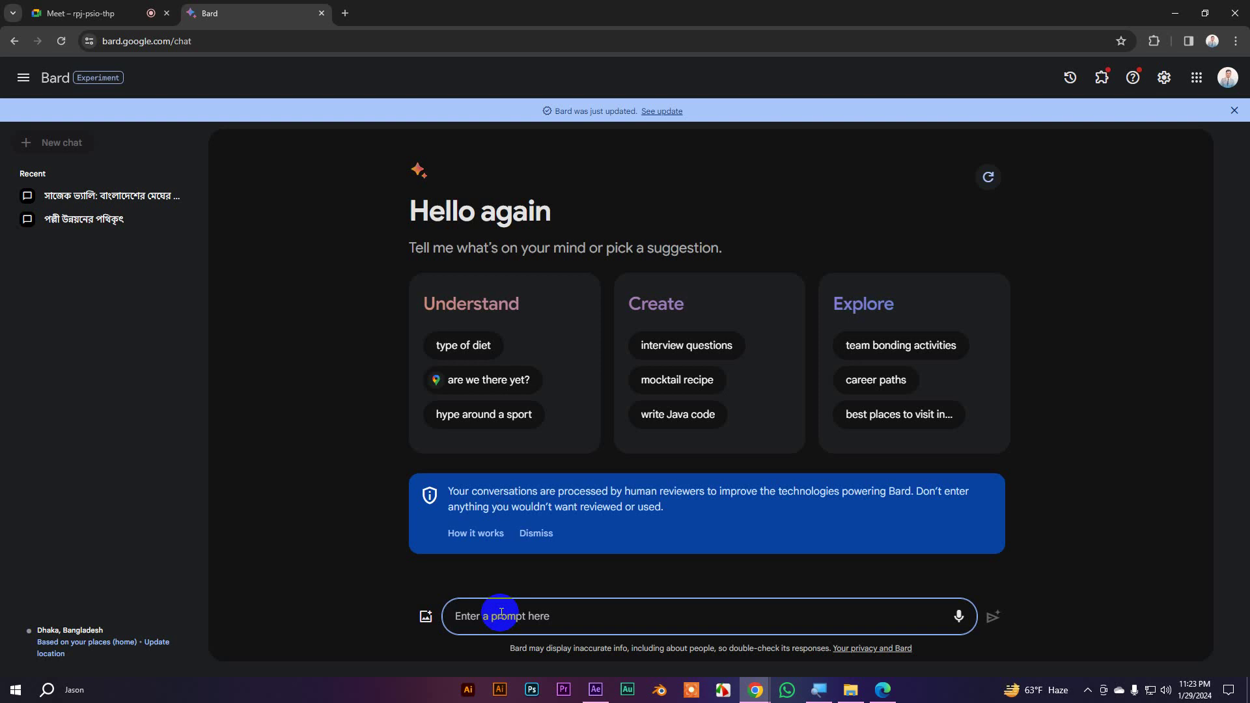
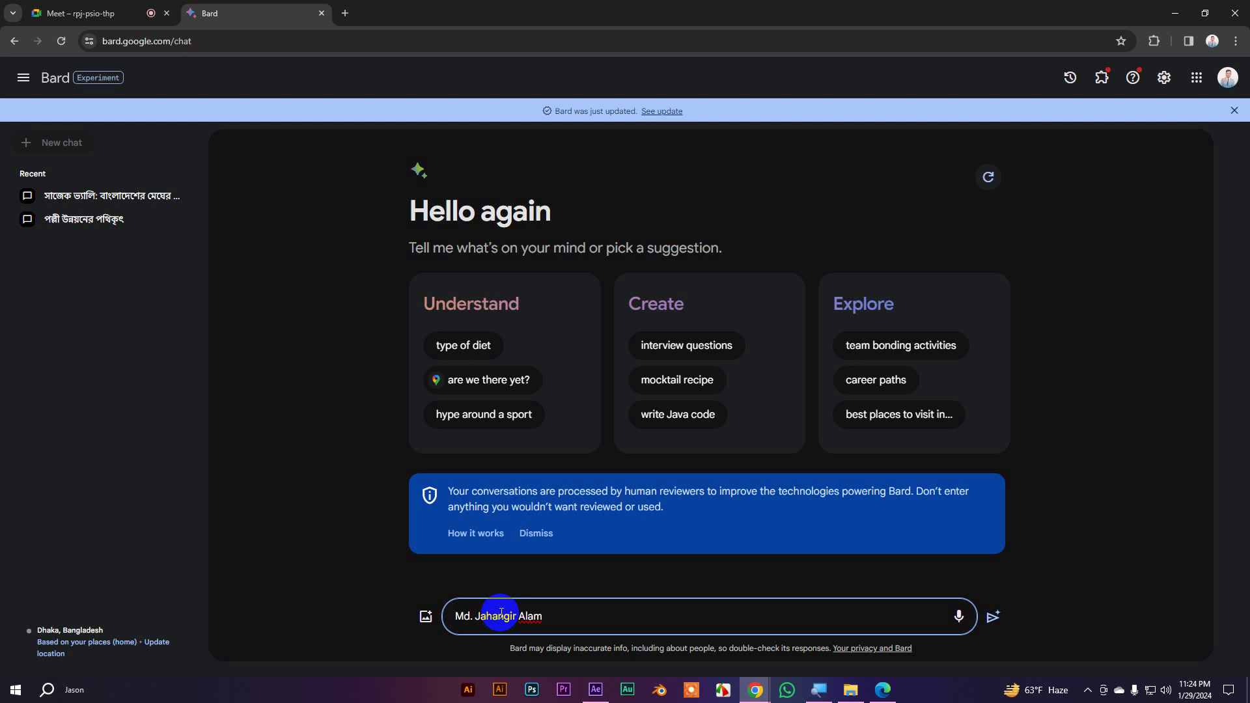
Send a person's full name as a Bard prompt
type("Jason")
key("Return")
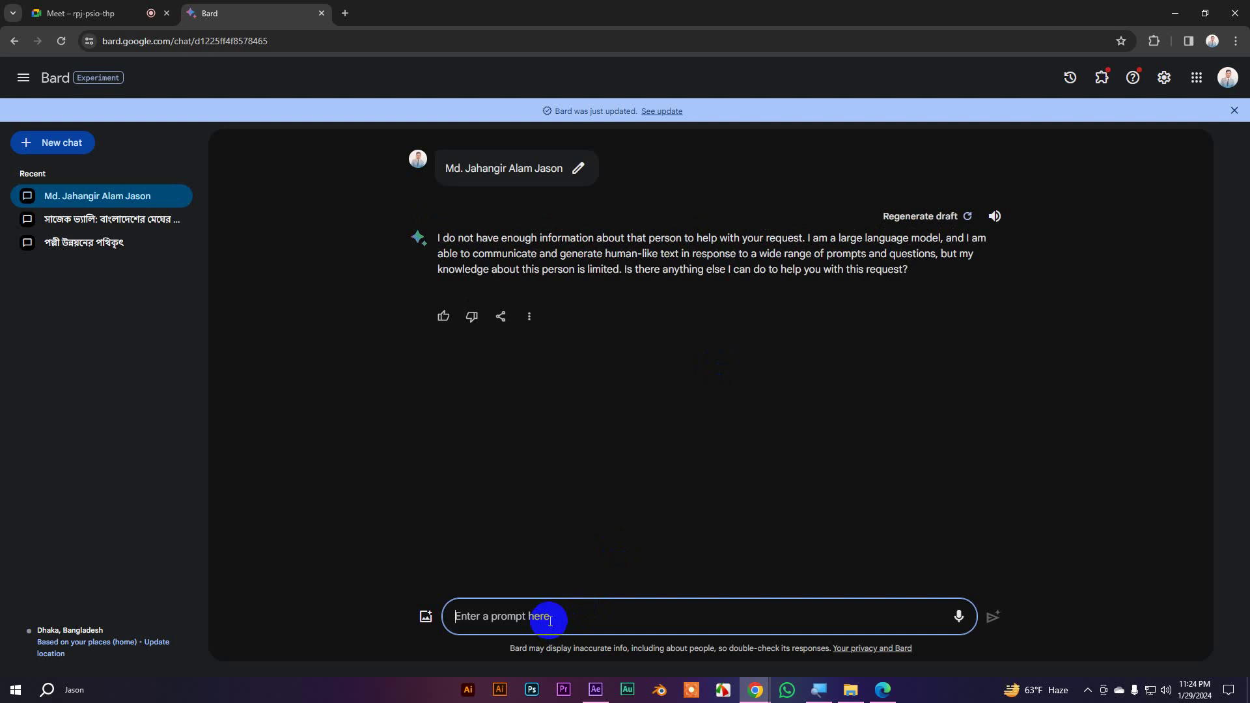
Ask Bard about the person by entering their full name with nickname in parentheses
key("BackSpace")
key("BackSpace")
key("BackSpace")
key("BackSpace")
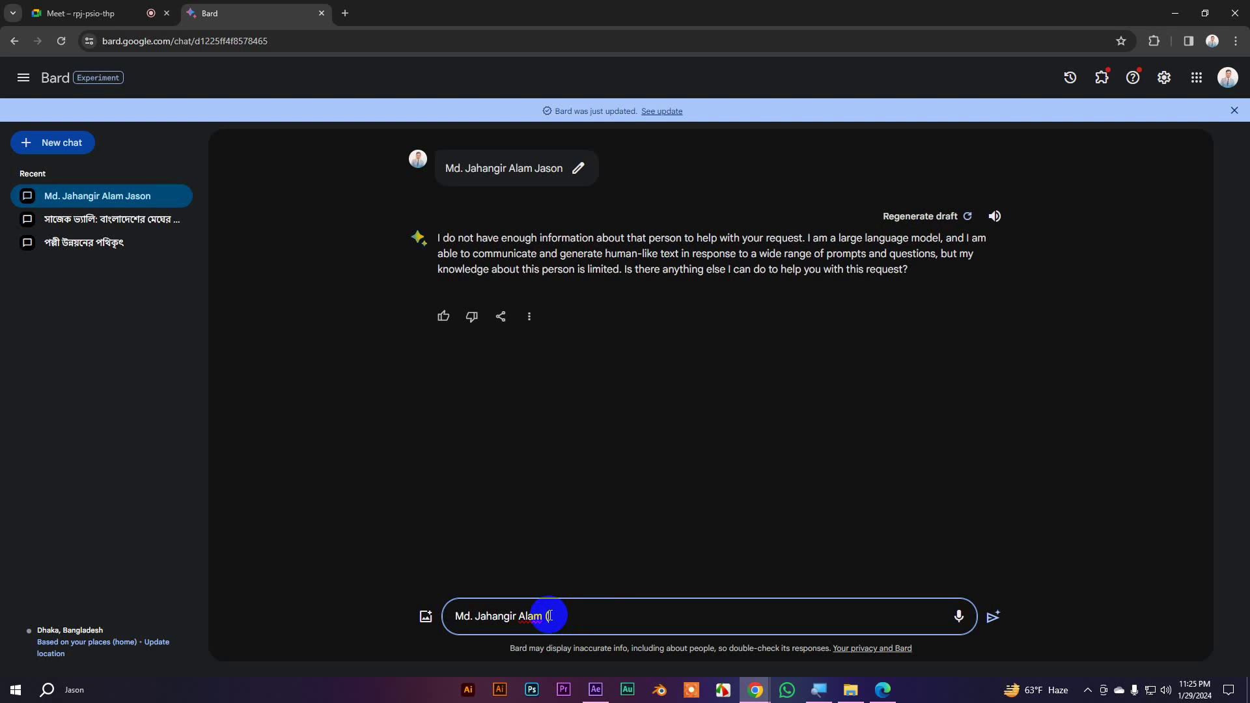
key("ctrl+a")
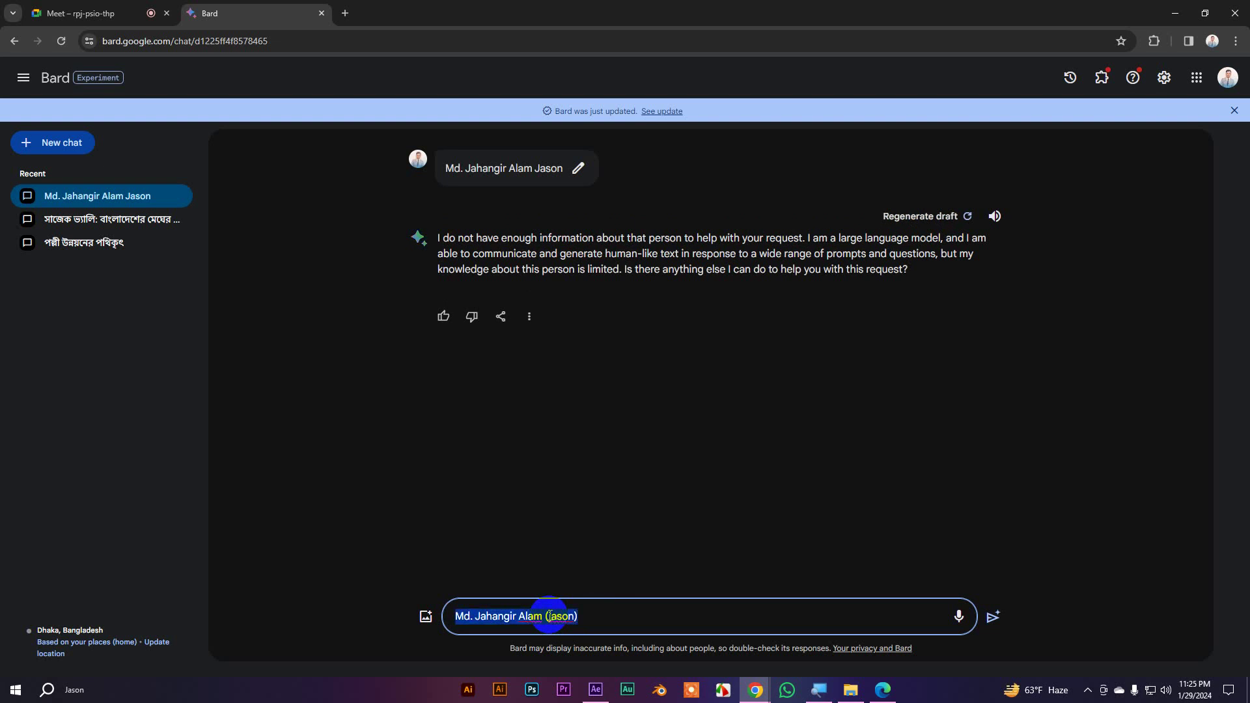
key("Return")
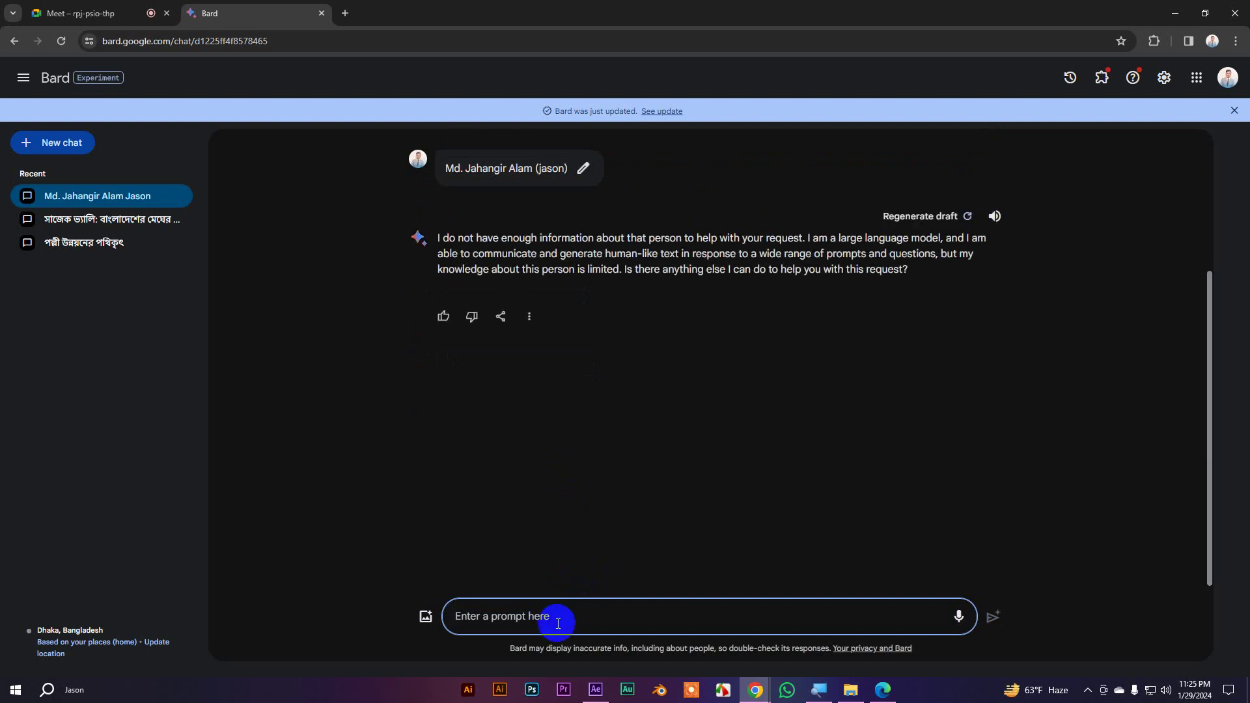
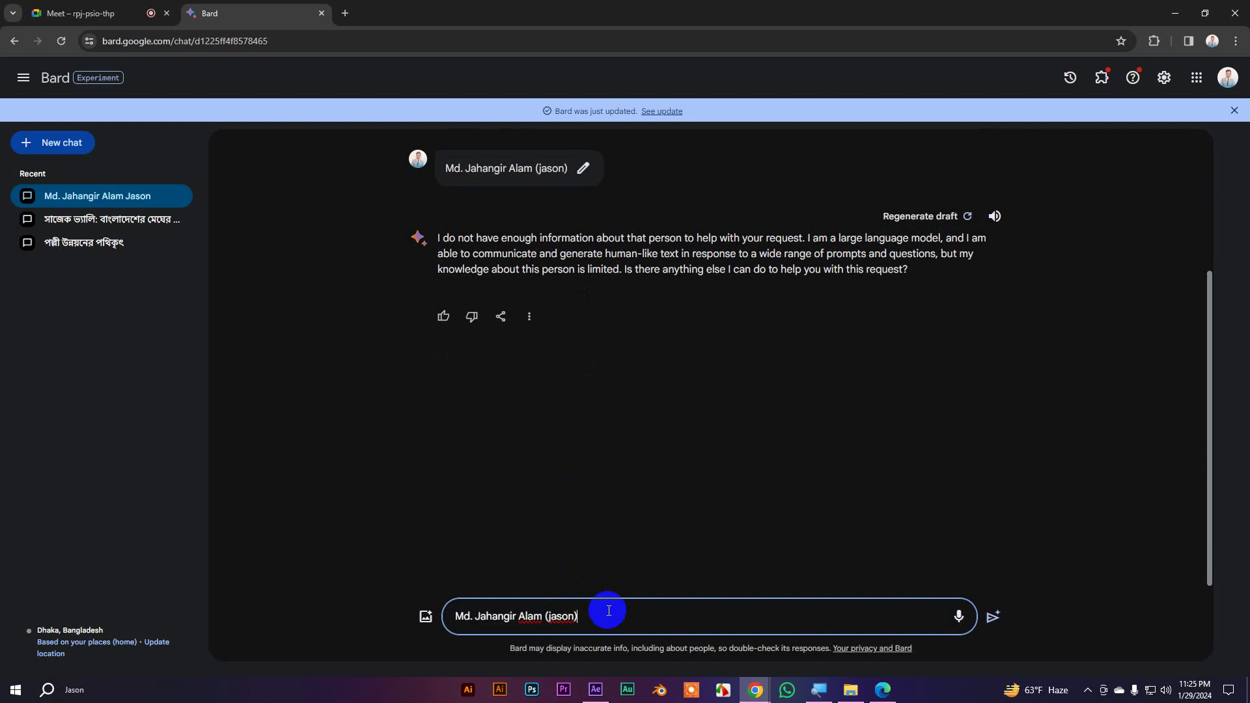
Resend the name prompt with the nickname capitalised and 'Mentor' appended
left_click(553, 618)
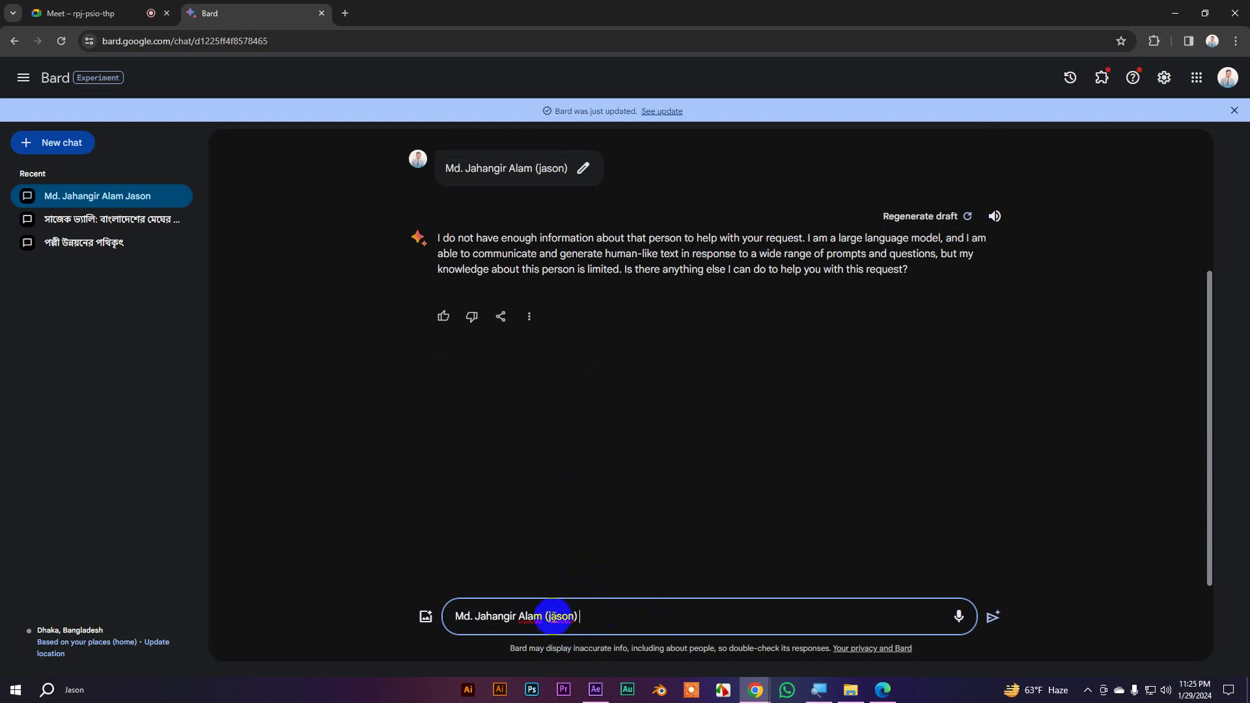
key("BackSpace")
type("J")
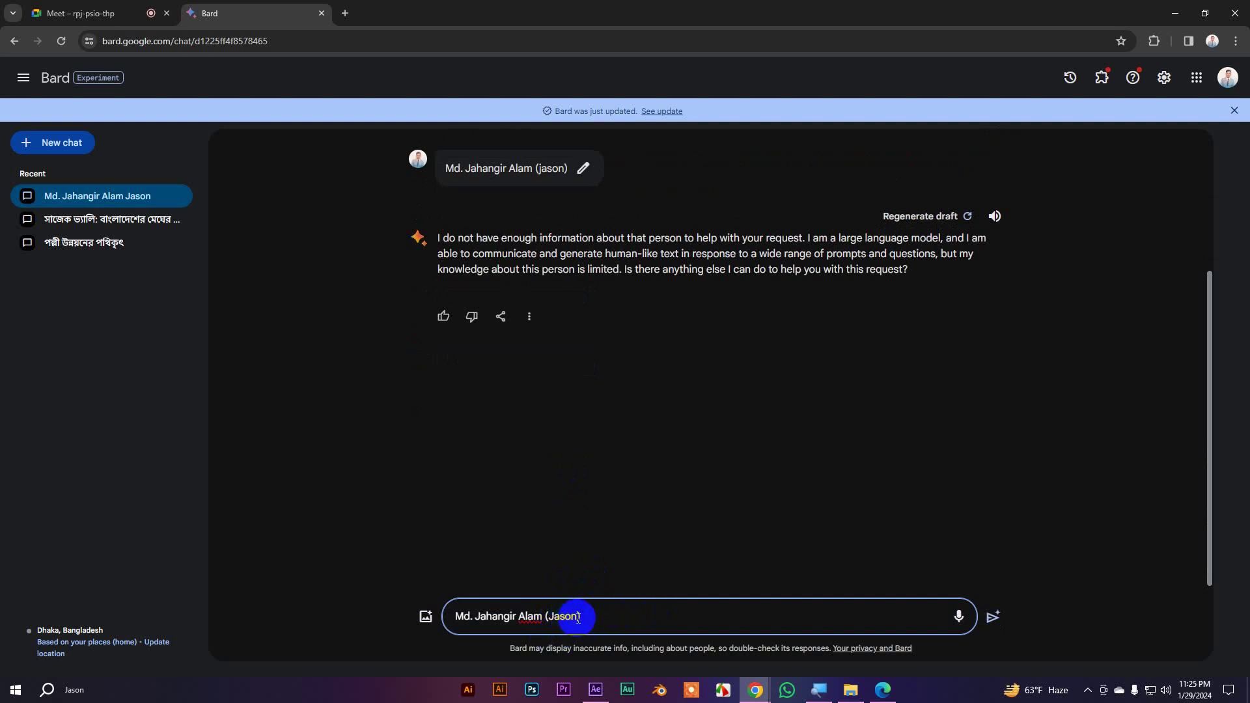
left_click(595, 617)
type("Mentor")
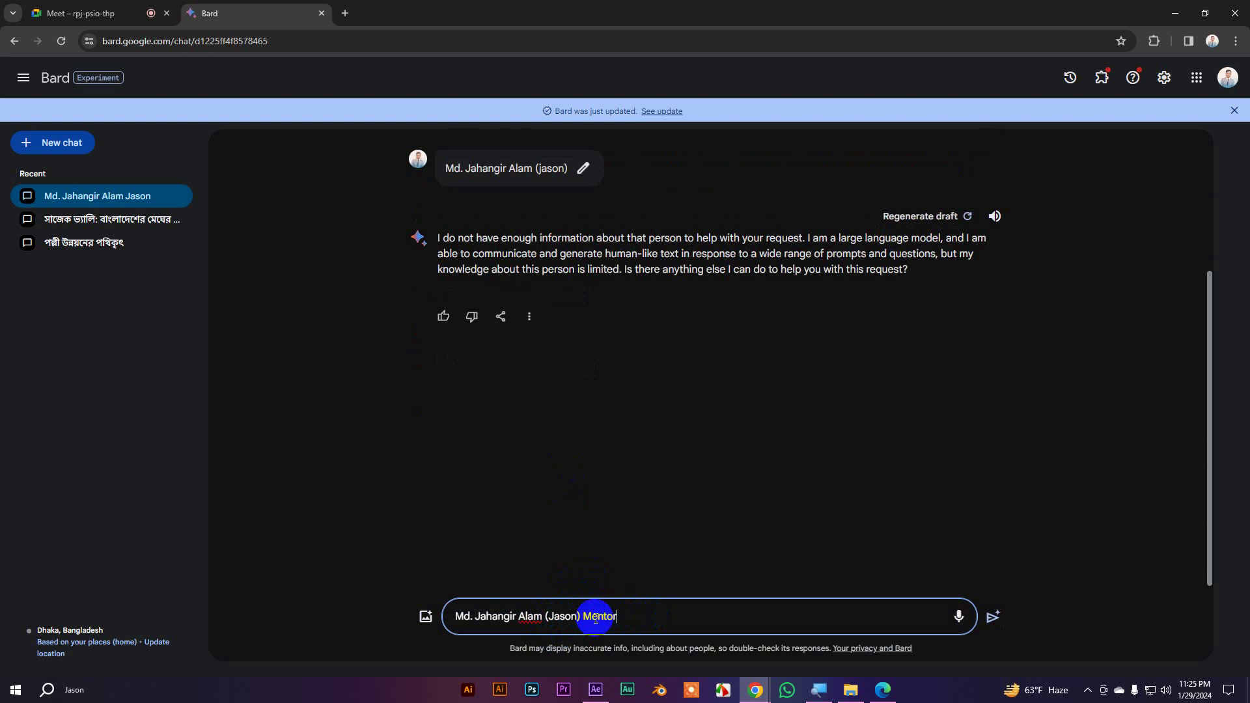
key("Return")
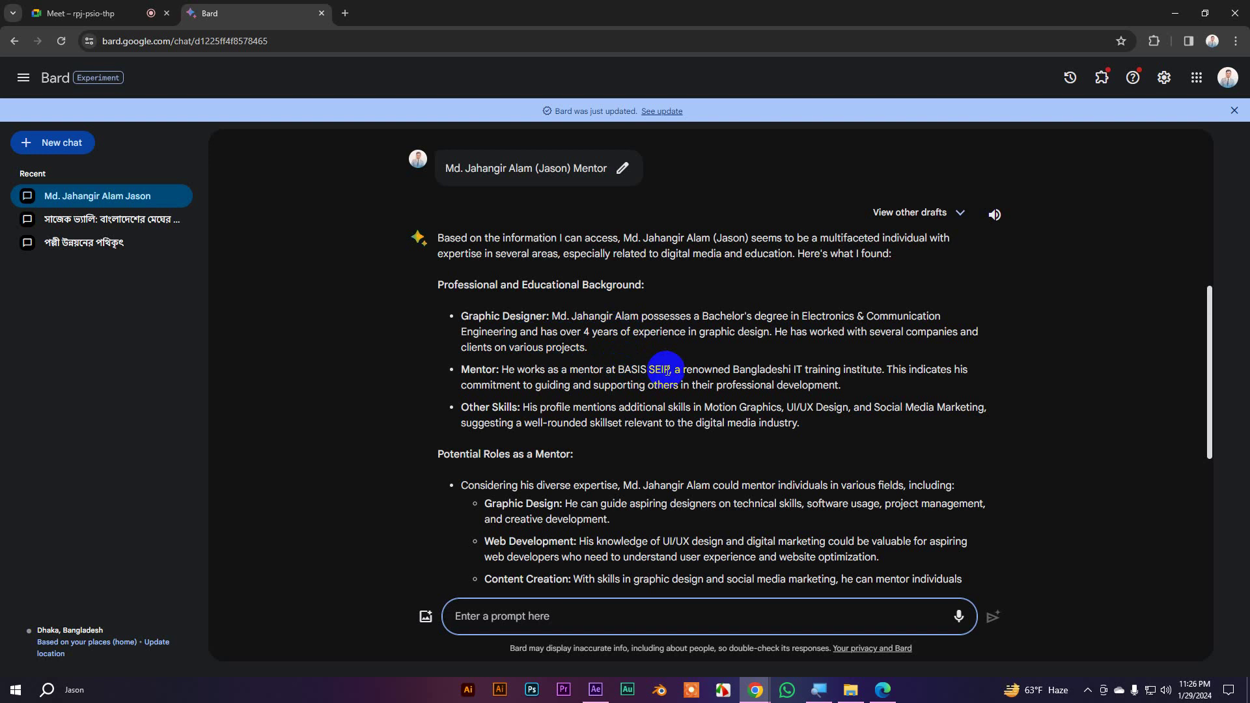
scroll(701, 406, "down", 1)
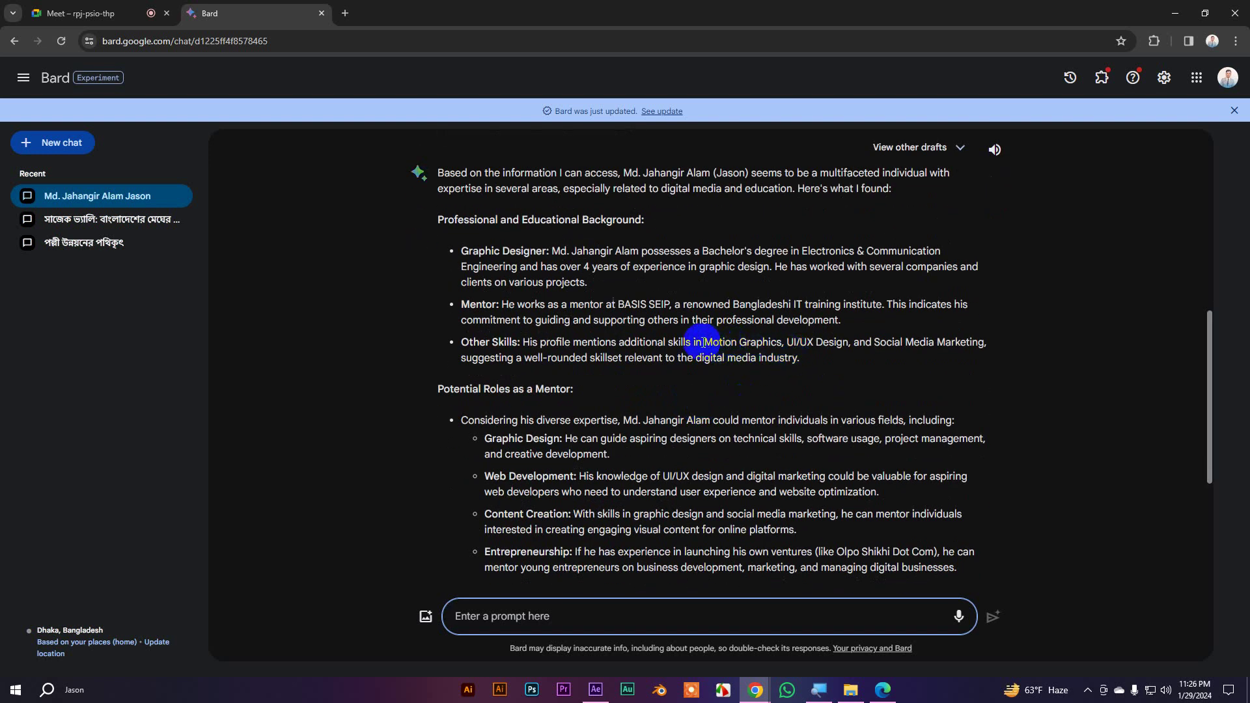
left_click_drag(719, 345, 653, 358)
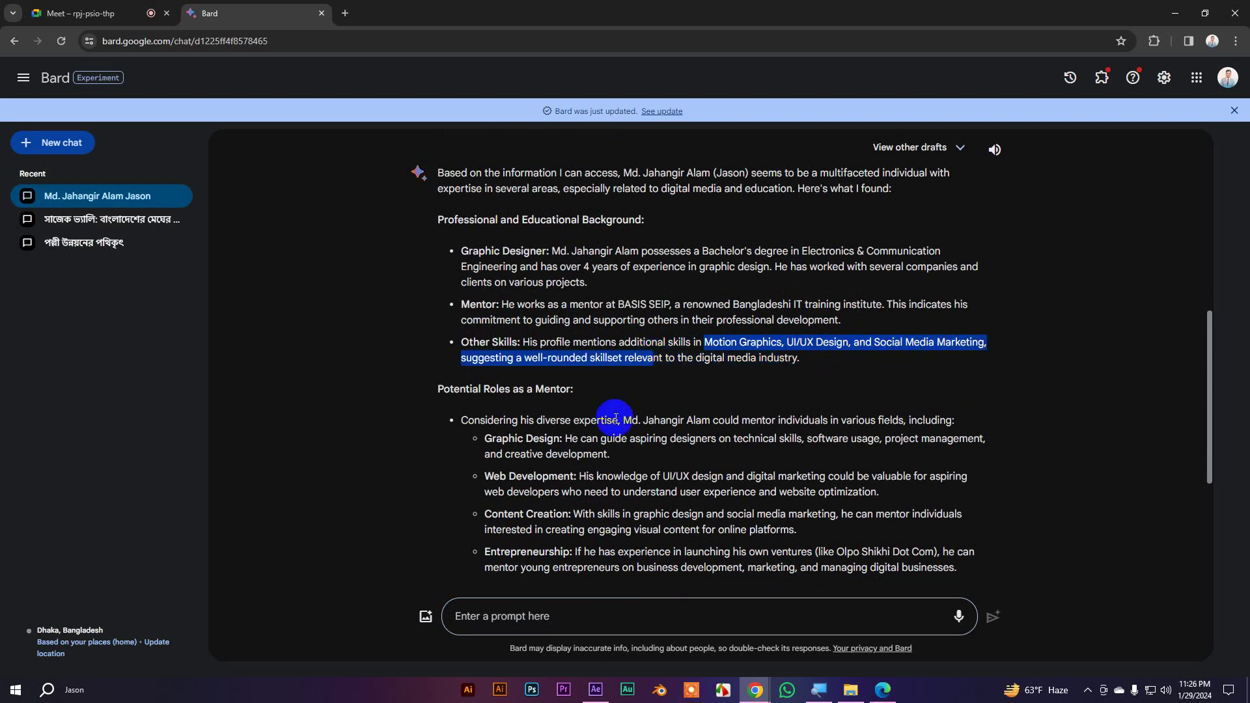
scroll(614, 413, "down", 2)
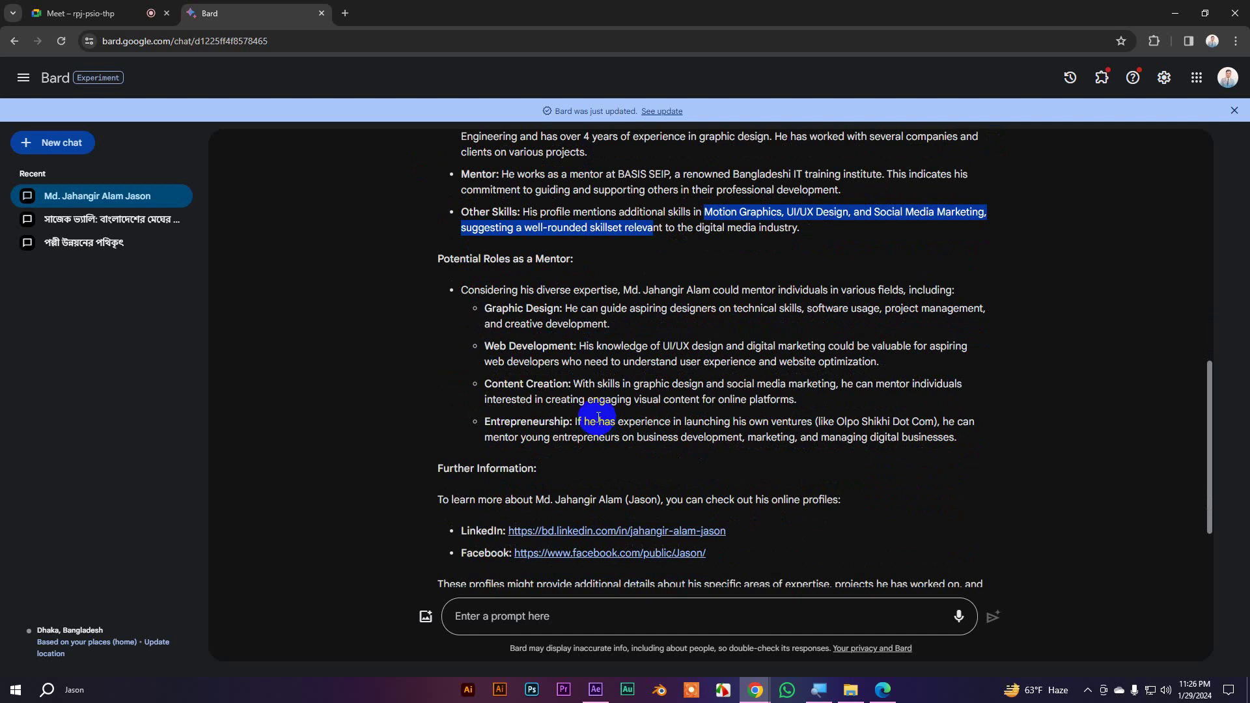
scroll(595, 410, "down", 2)
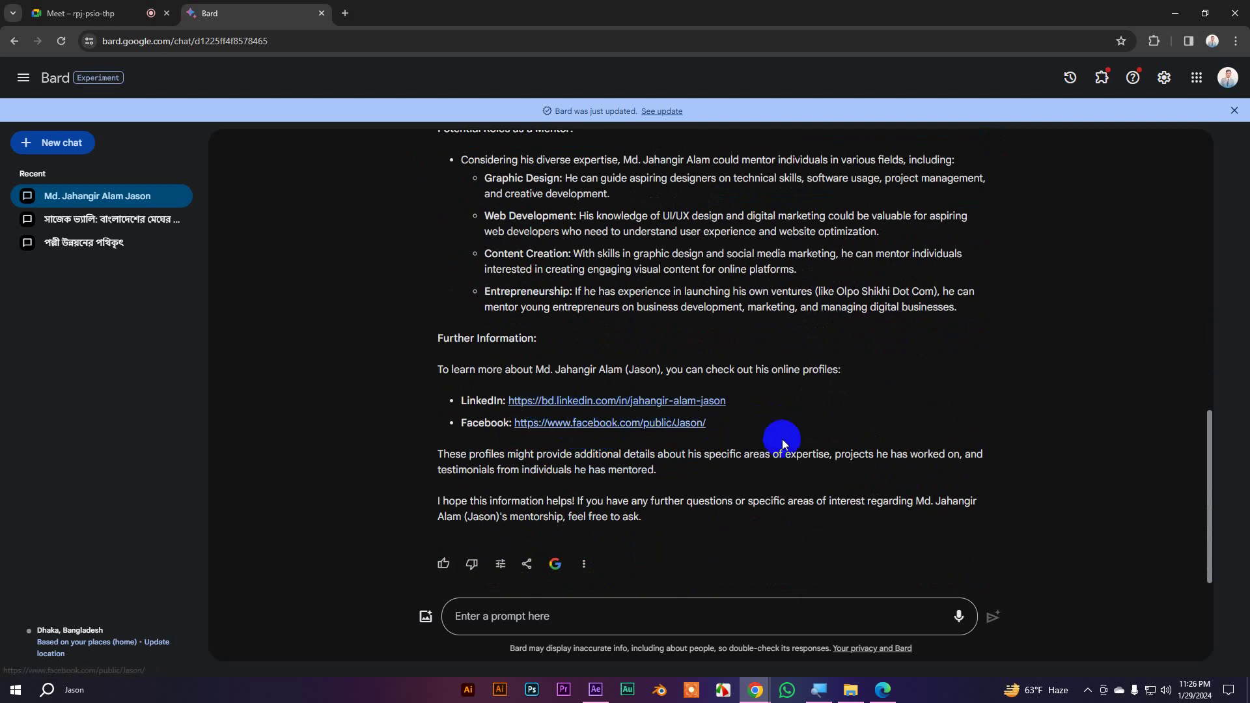
scroll(801, 450, "up", 2)
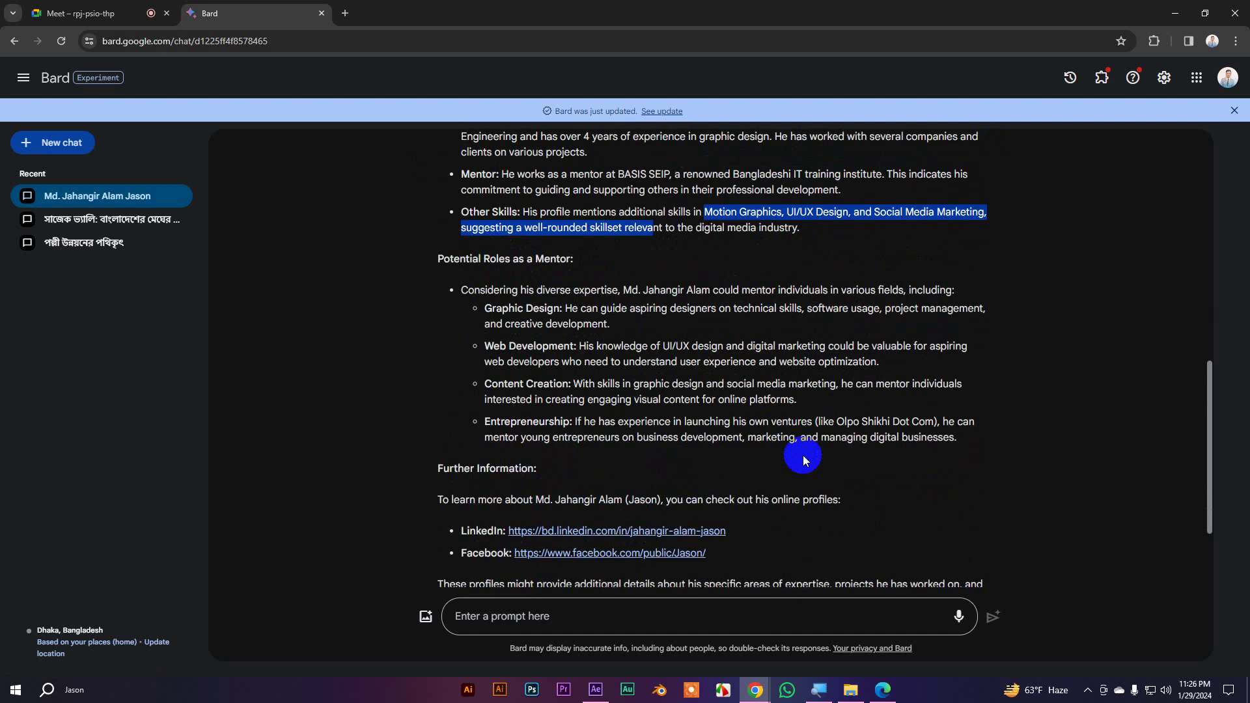
scroll(803, 456, "up", 1)
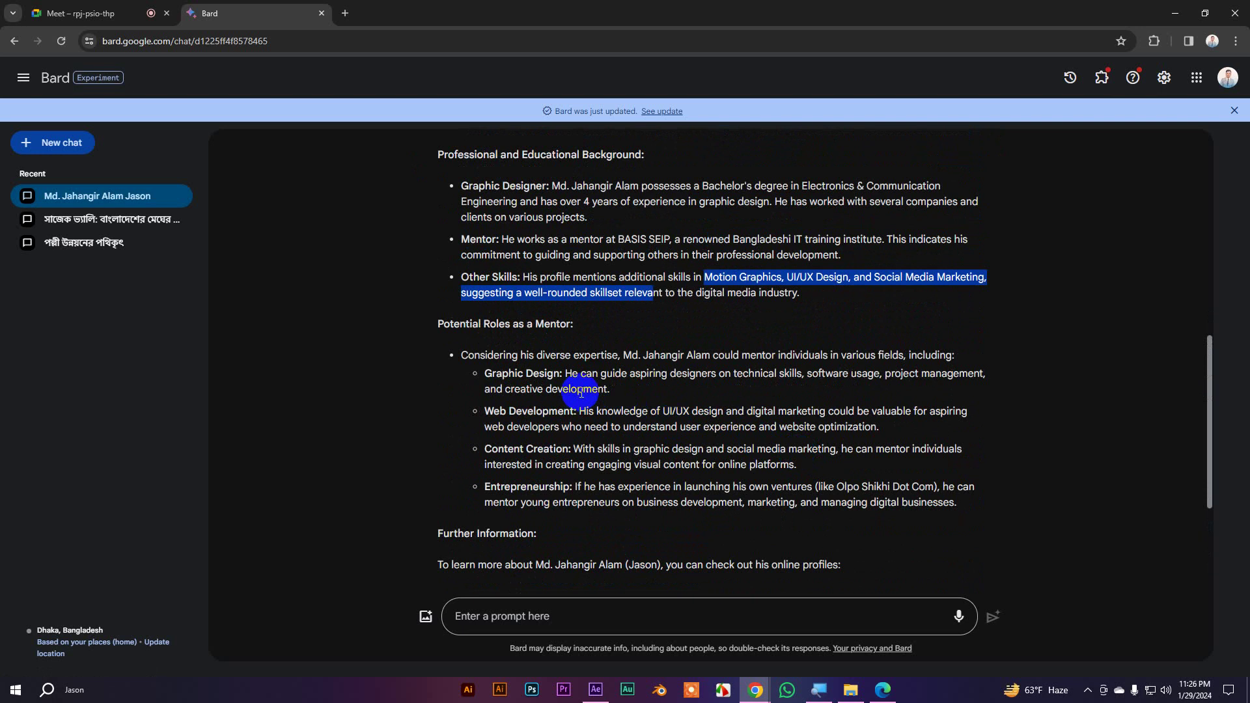
scroll(595, 391, "down", 1)
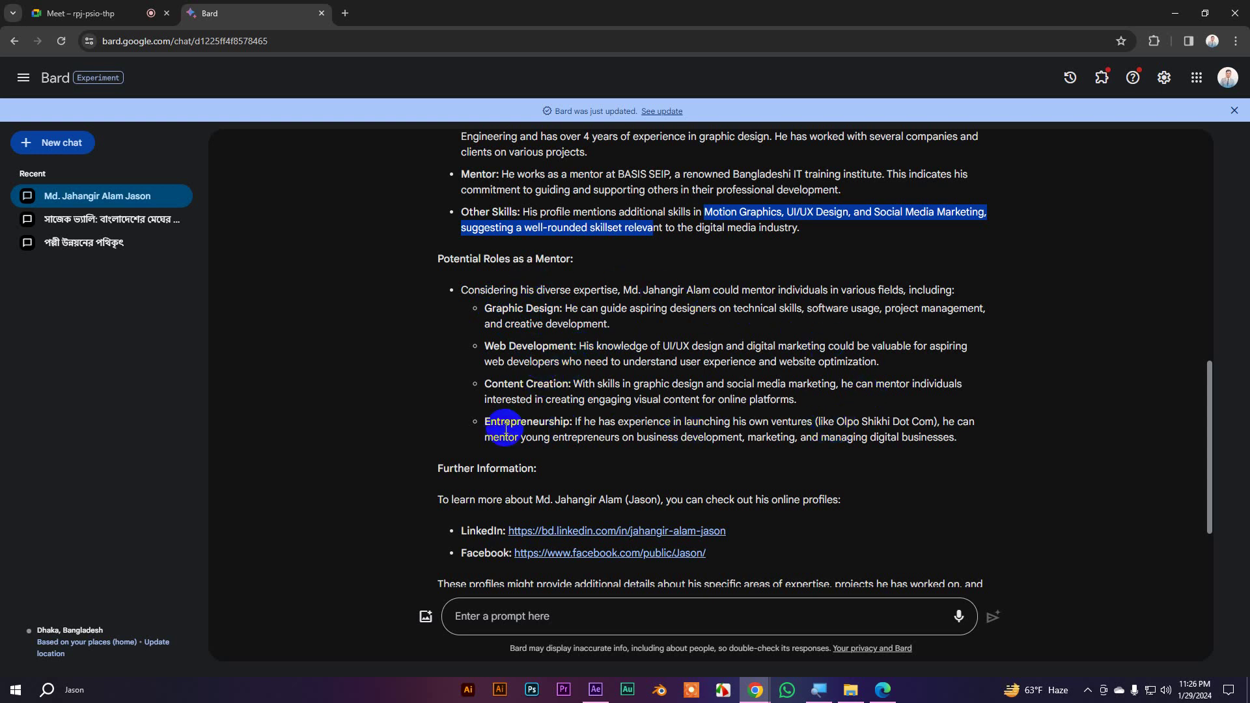
left_click_drag(486, 422, 925, 423)
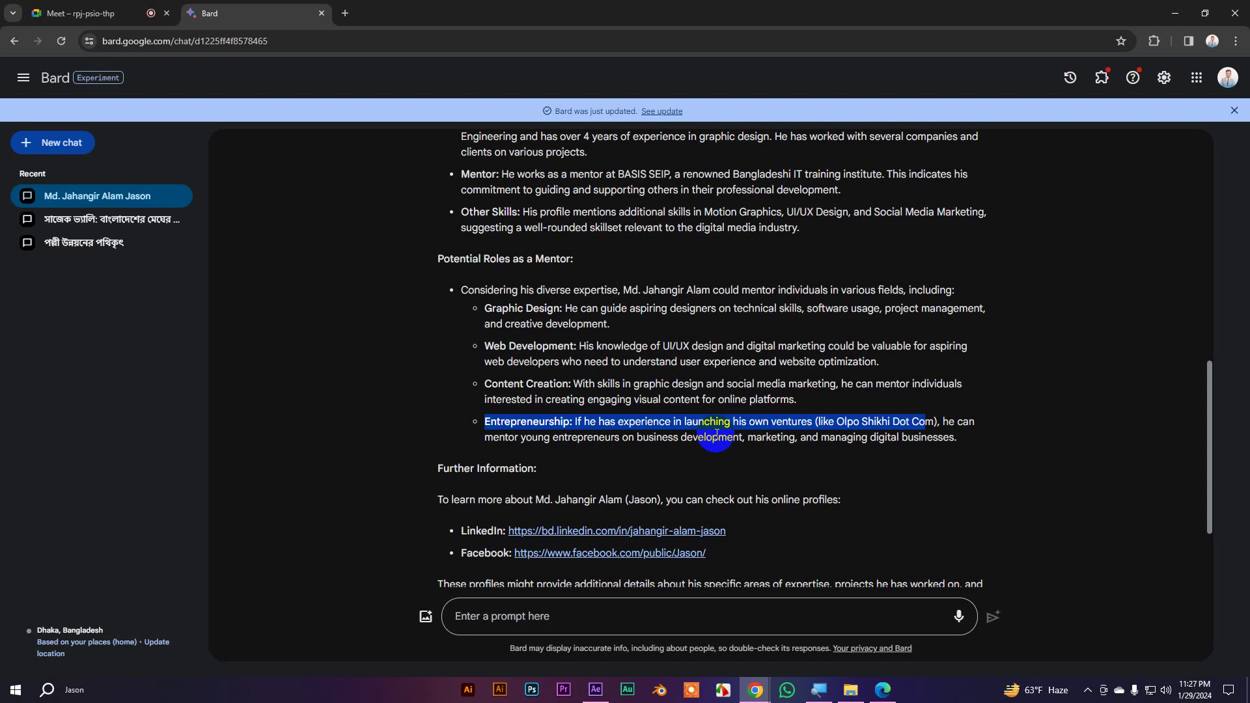
scroll(717, 435, "down", 2)
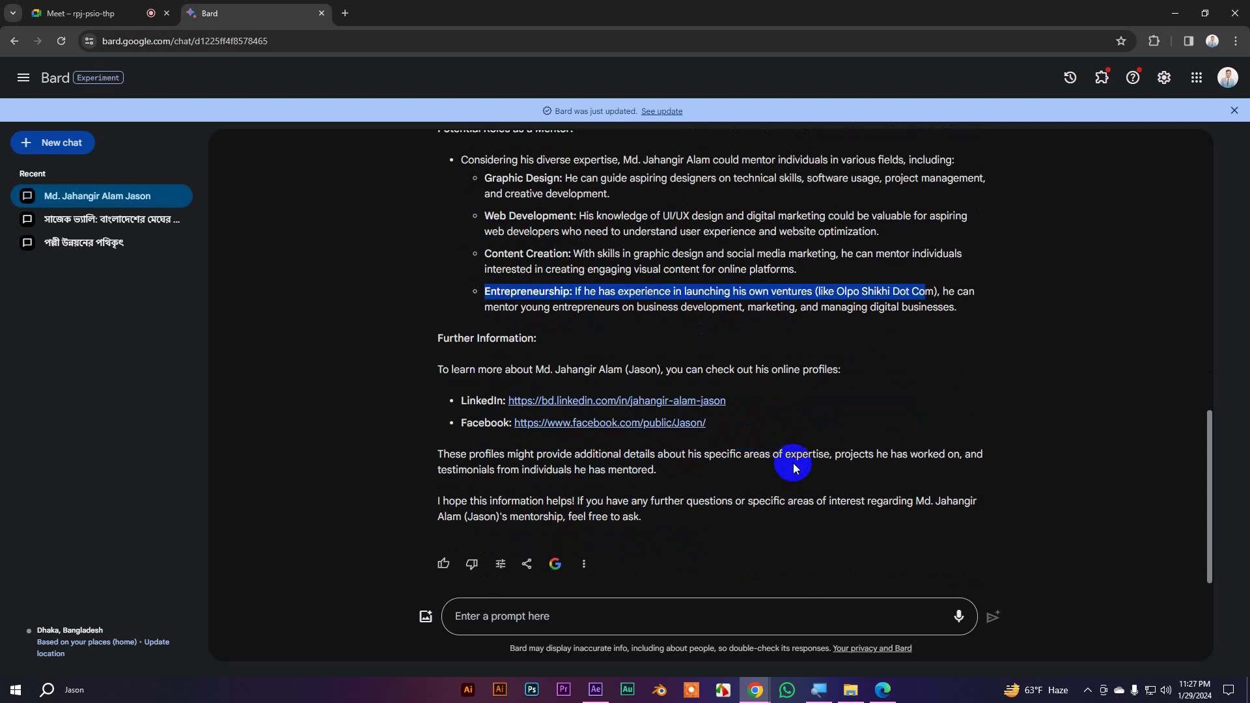
scroll(802, 517, "up", 5)
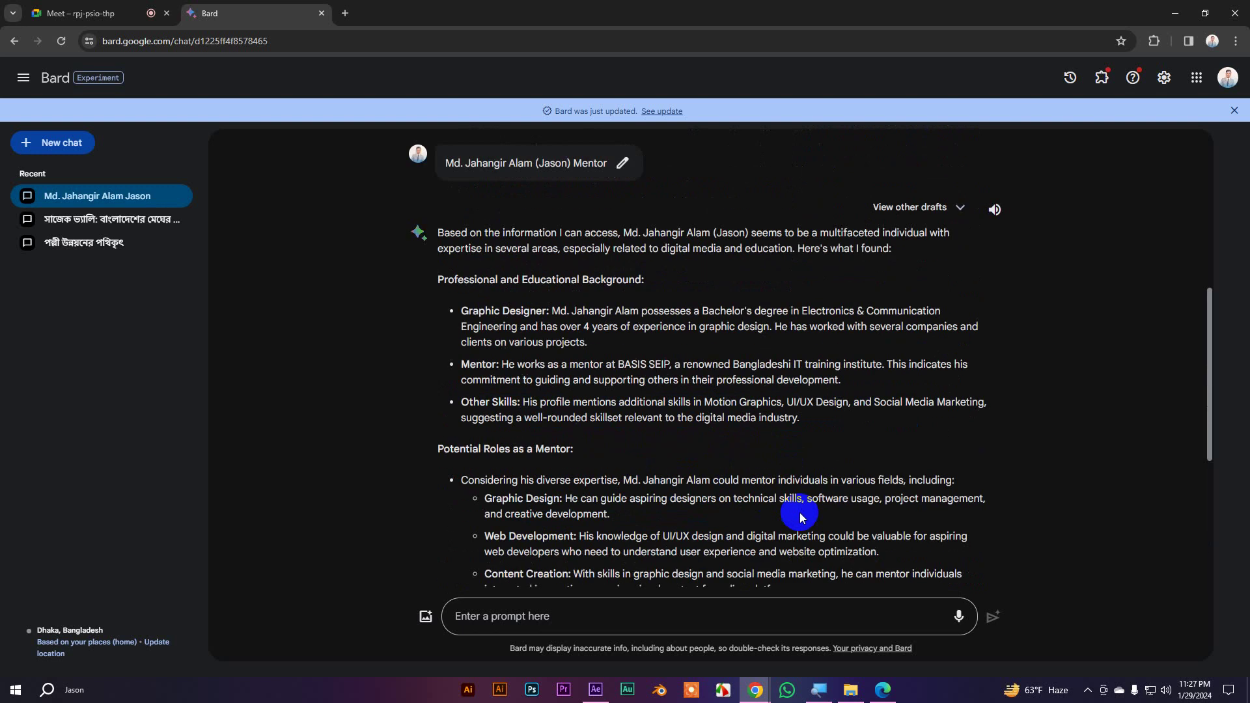
scroll(803, 517, "down", 4)
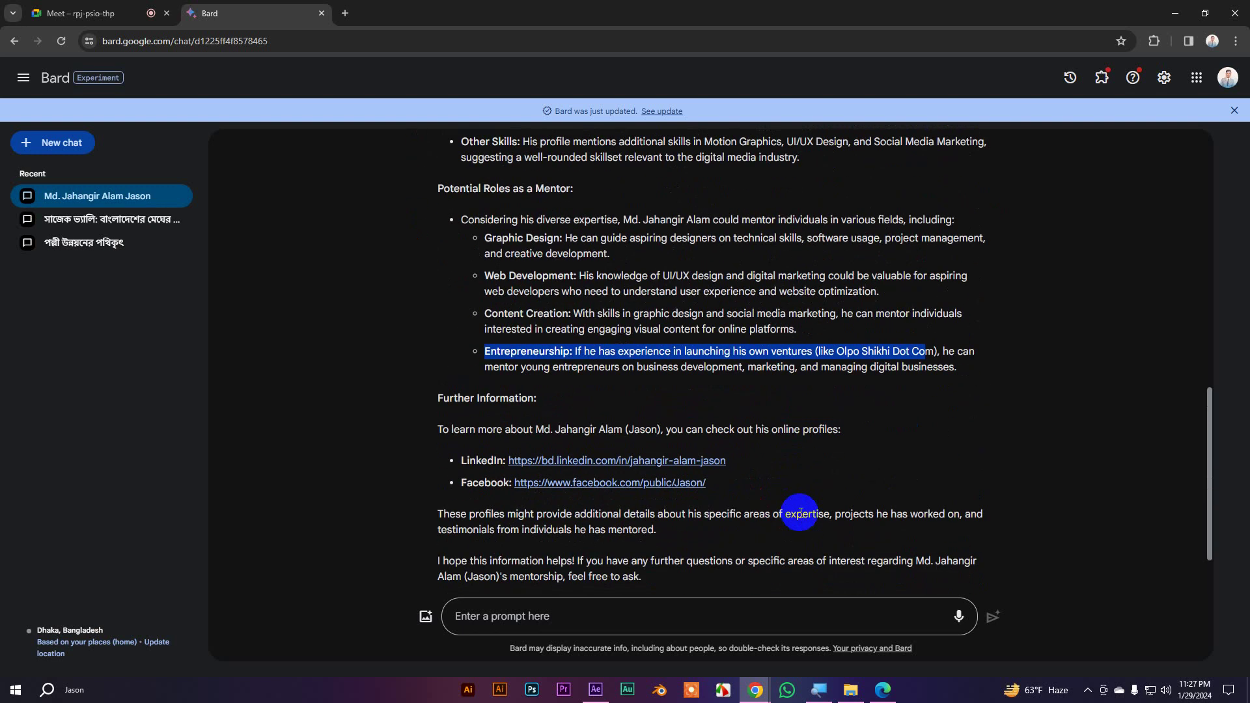
scroll(801, 512, "up", 3)
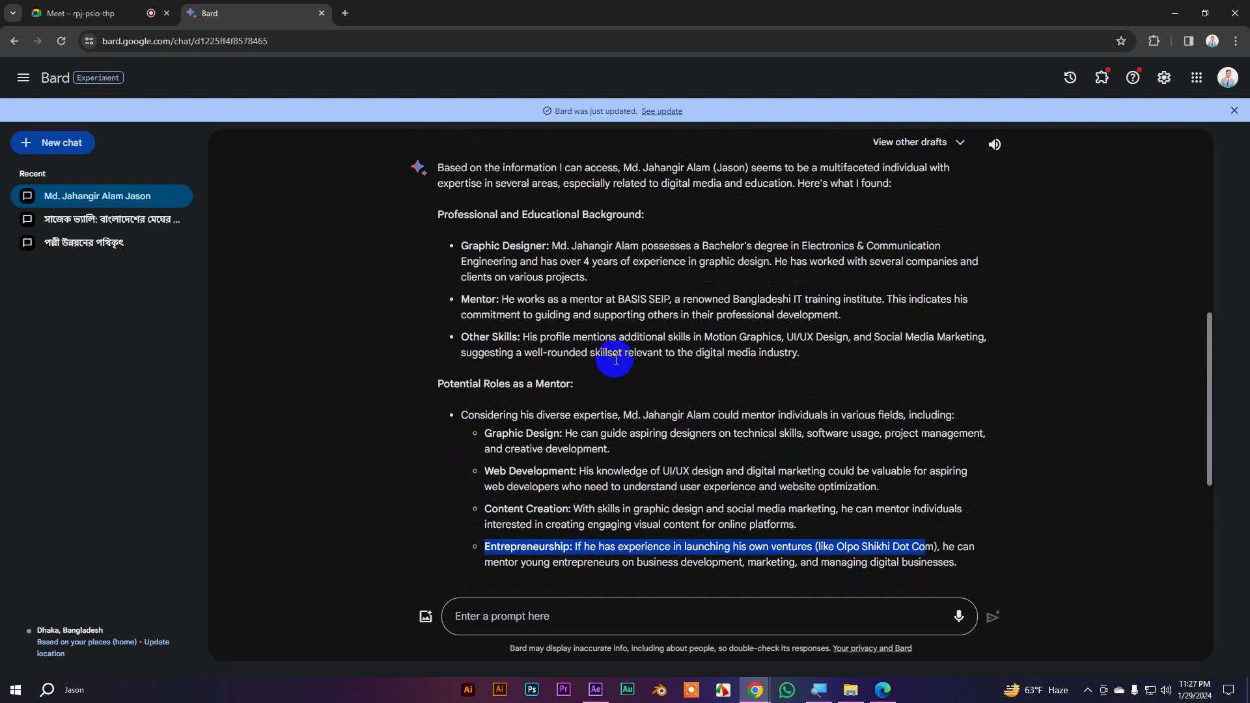
left_click(586, 260)
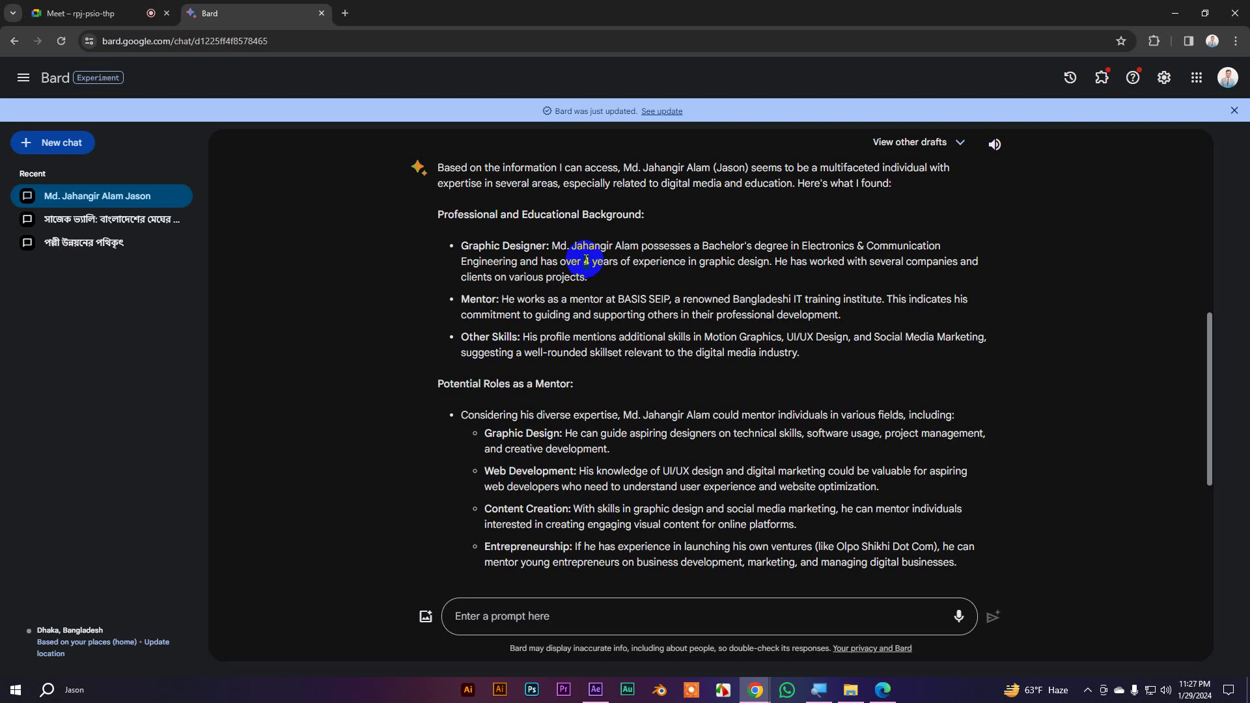
double_click(586, 261)
scroll(624, 283, "up", 2)
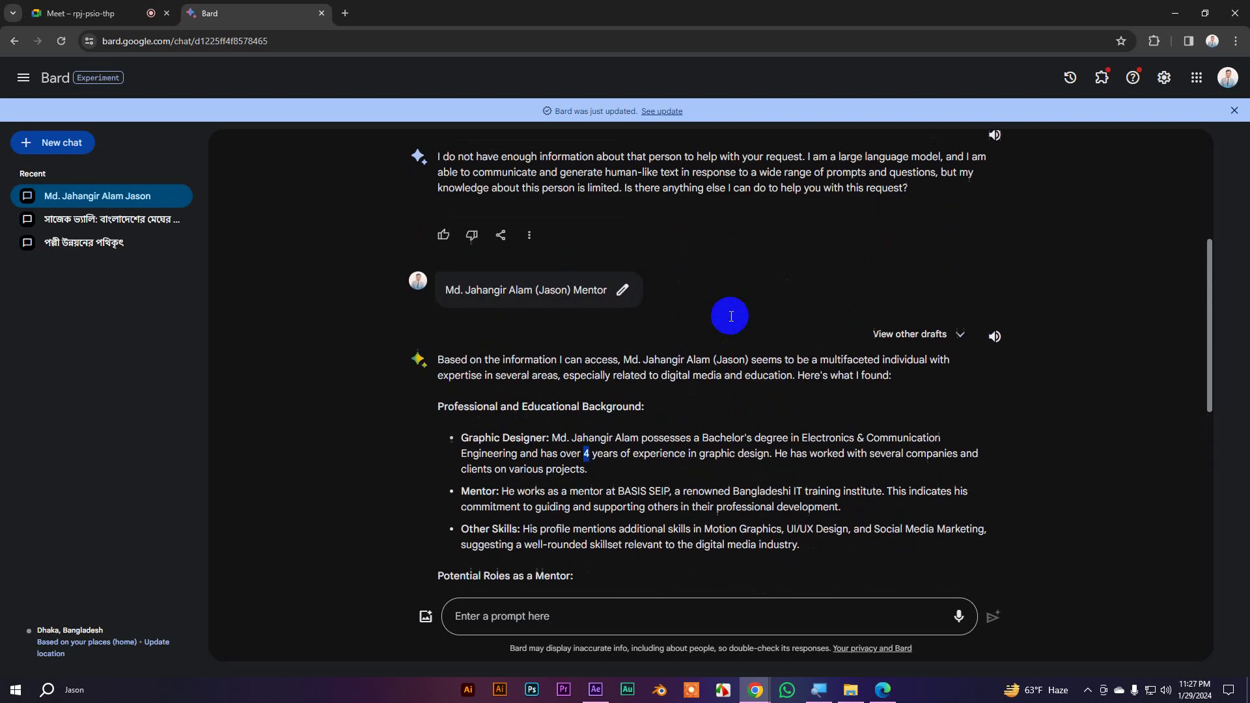
scroll(740, 357, "up", 4)
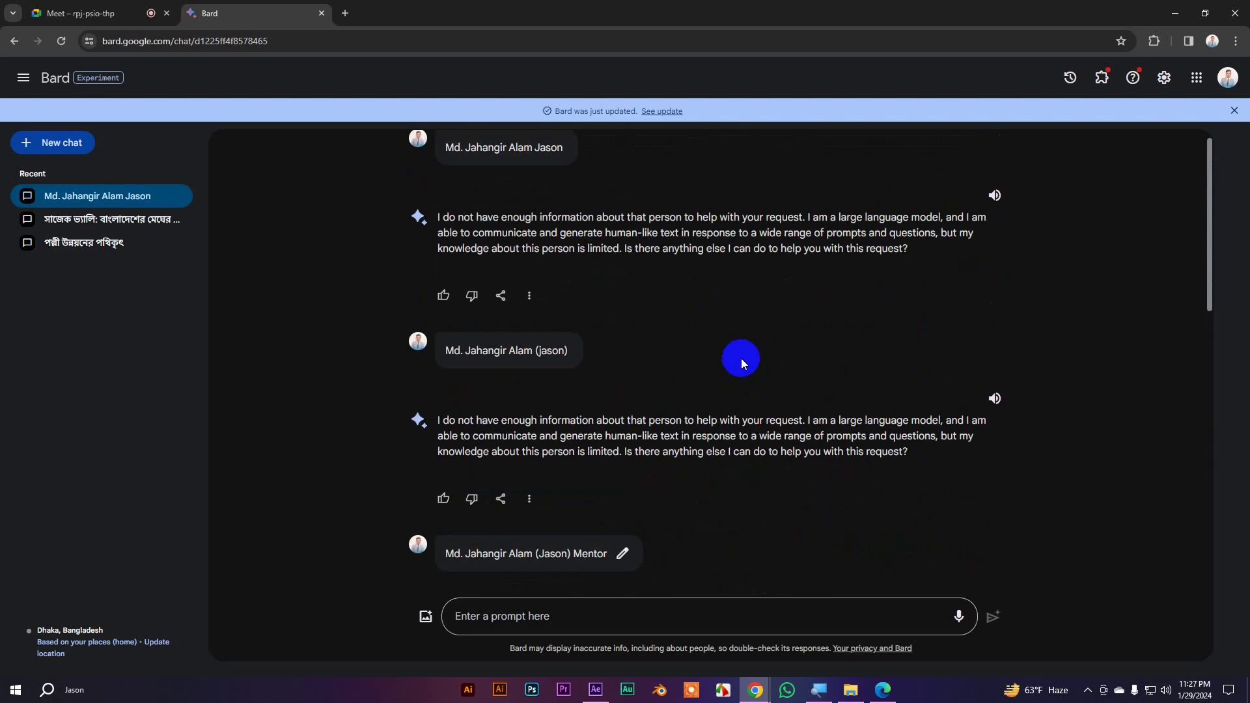
scroll(741, 358, "down", 4)
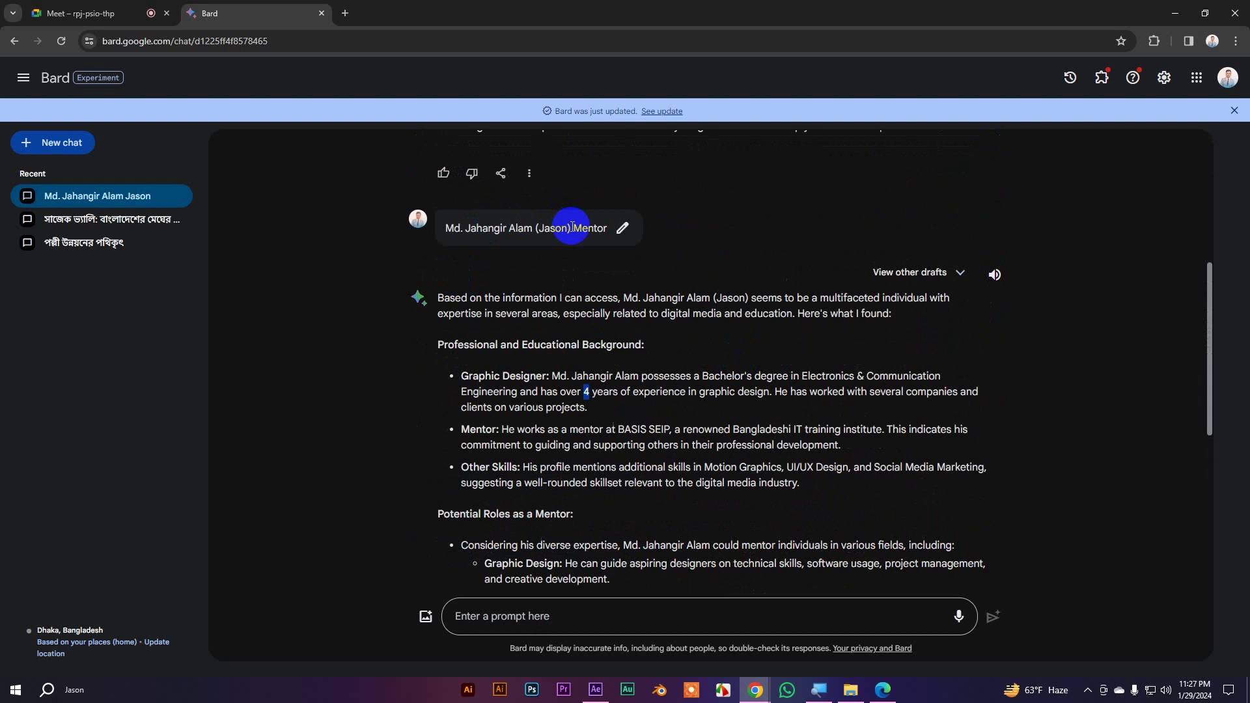
left_click_drag(573, 228, 605, 227)
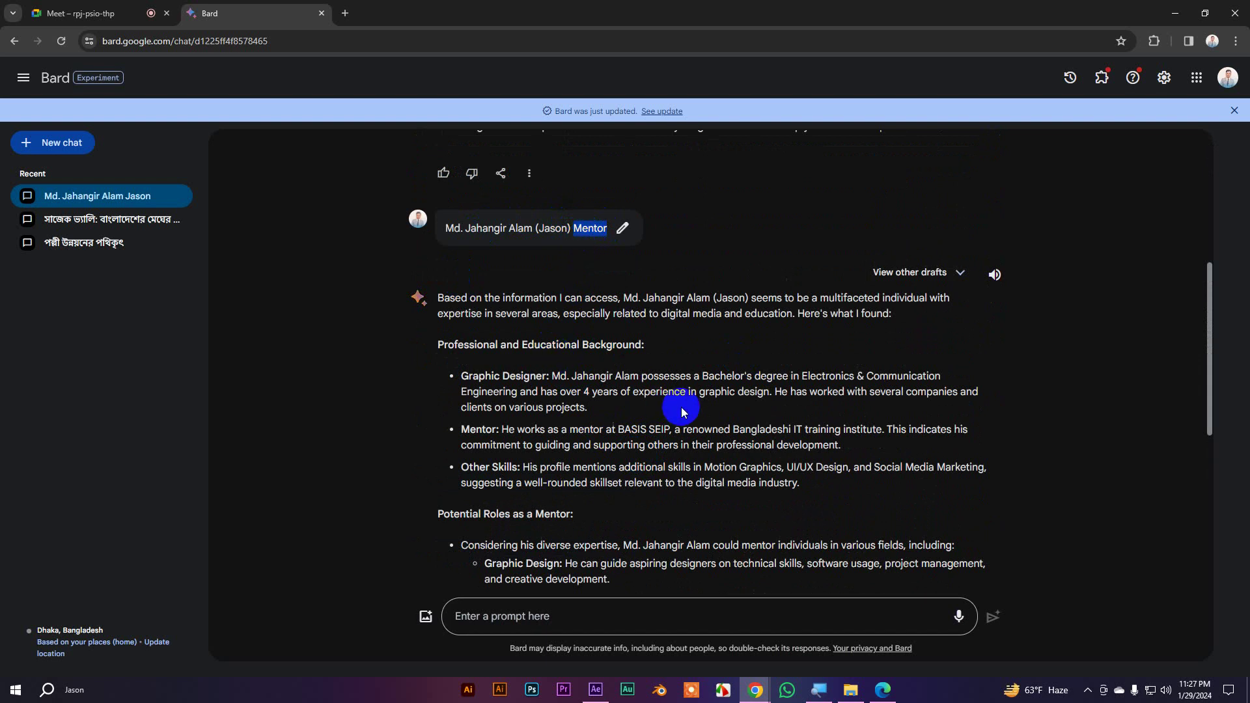
scroll(616, 590, "down", 1)
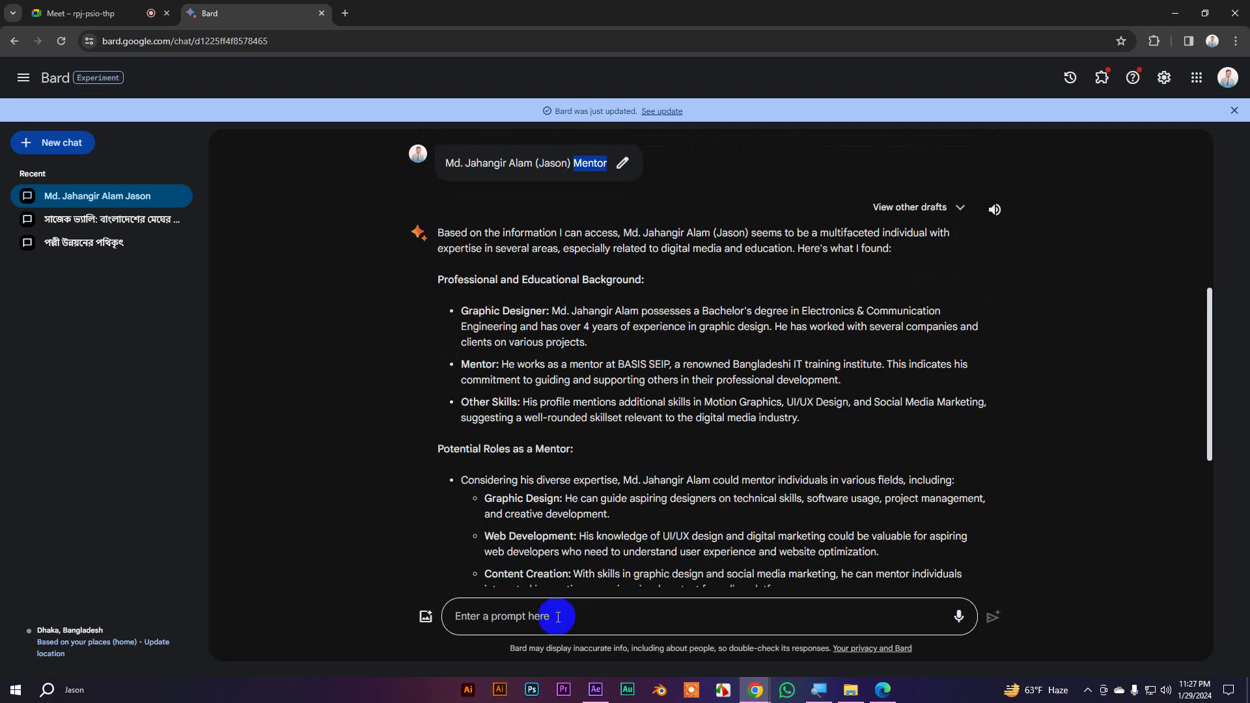
Open a new empty Chrome tab beside the Bard mentor-profile chat
left_click(556, 619)
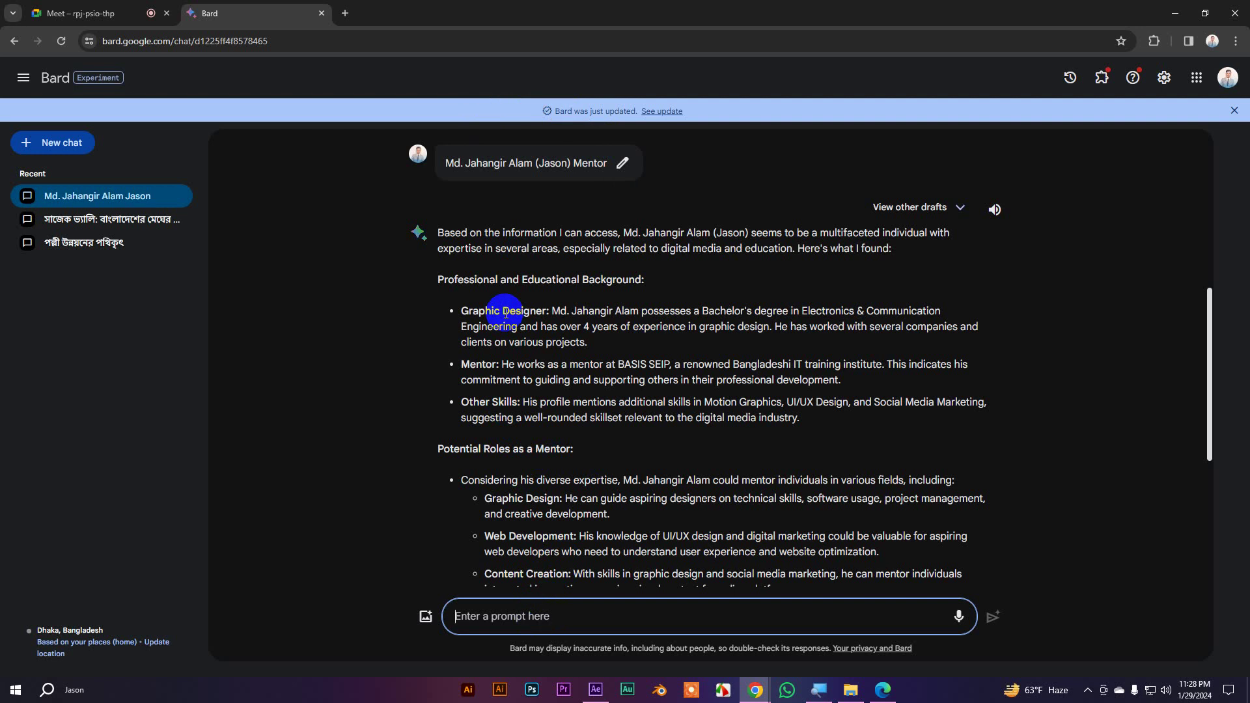
left_click(345, 13)
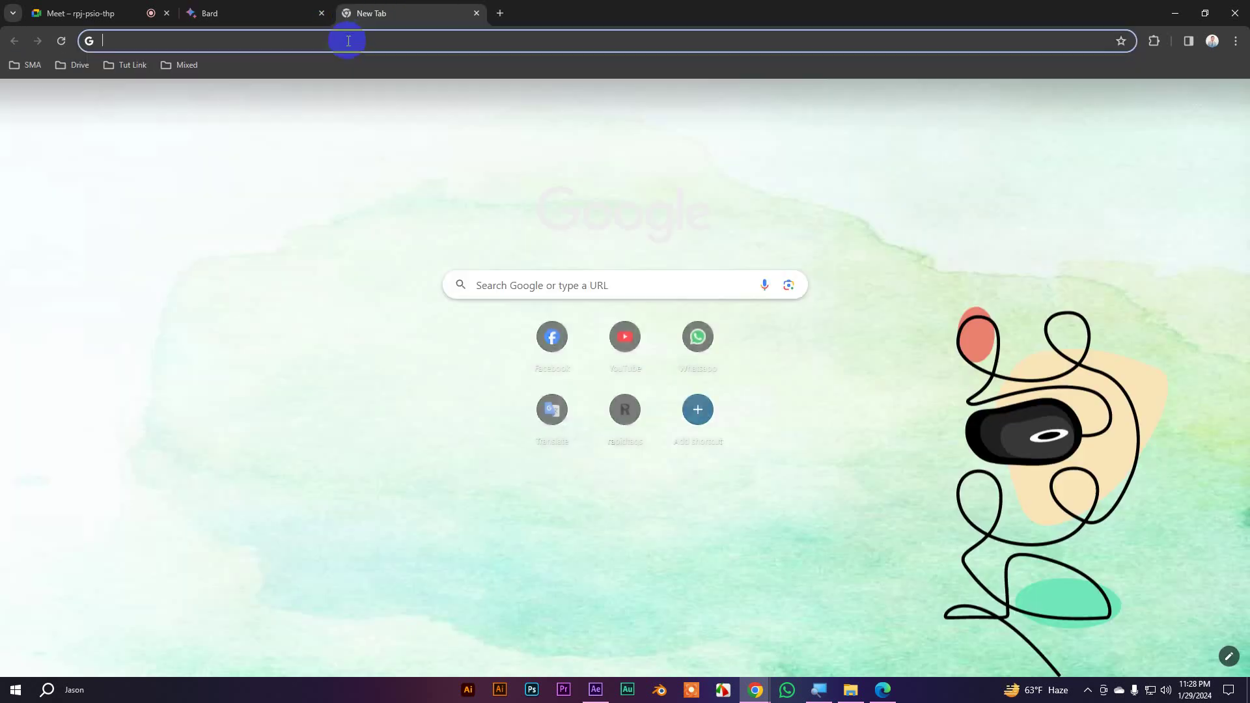
Search 'after effects text gallery' and view MotionIsland's preset categories, dismissing the bottom ad banner
left_click(349, 41)
type("after effects text gallery")
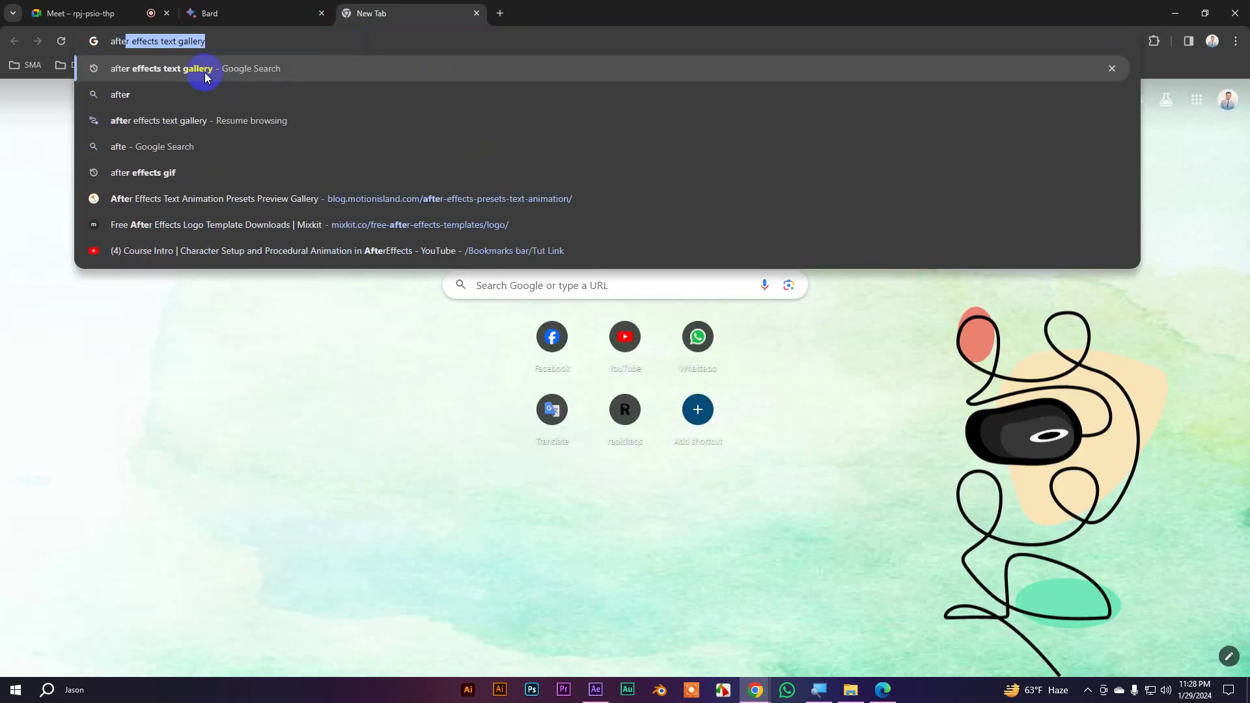
left_click(206, 73)
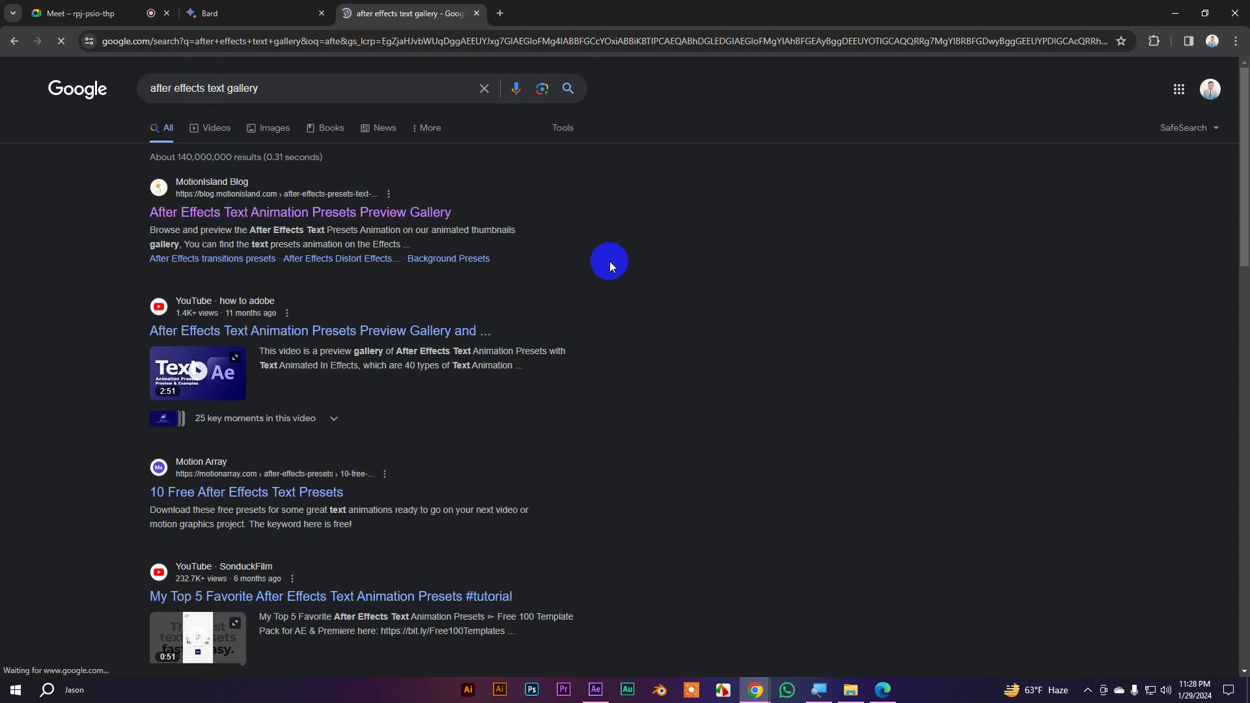
scroll(628, 355, "down", 10)
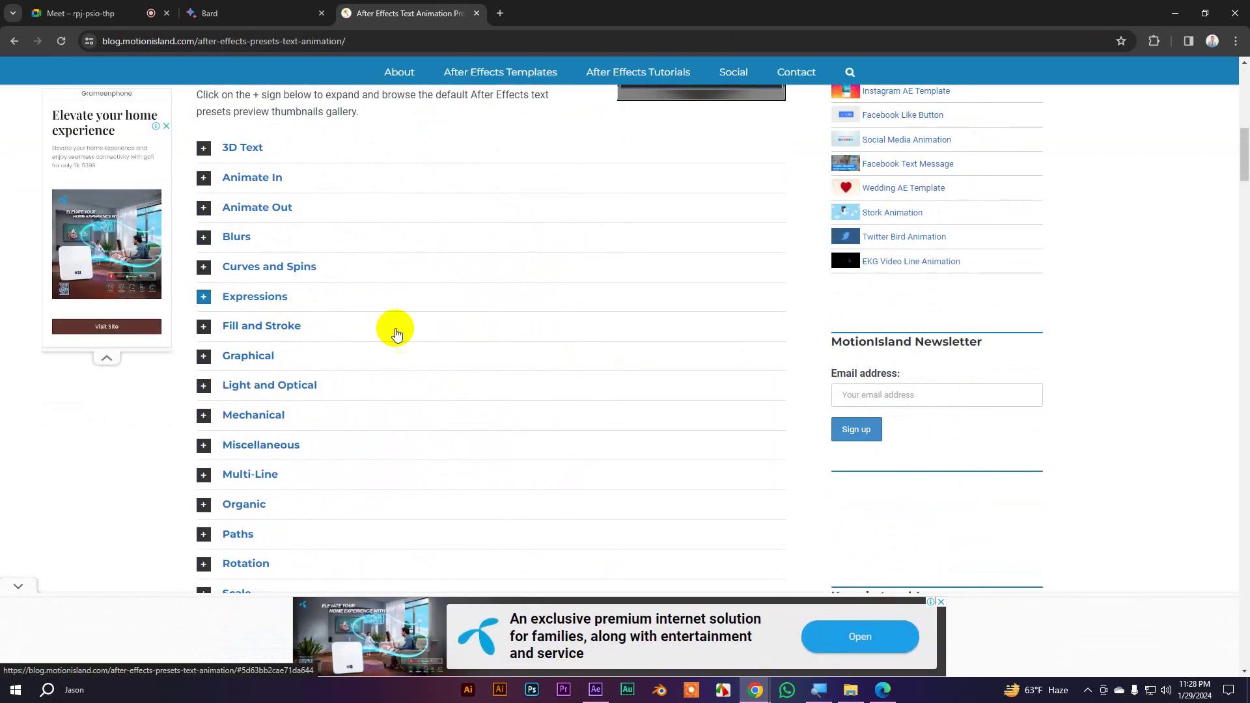
left_click(18, 590)
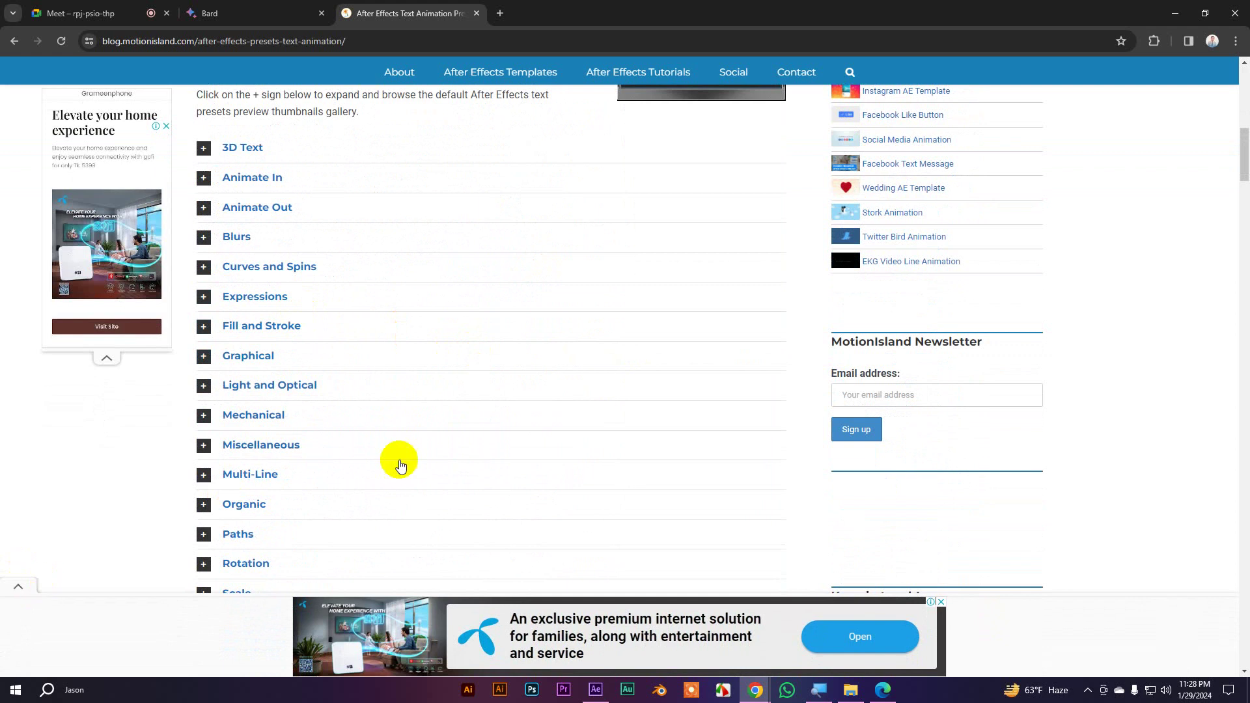